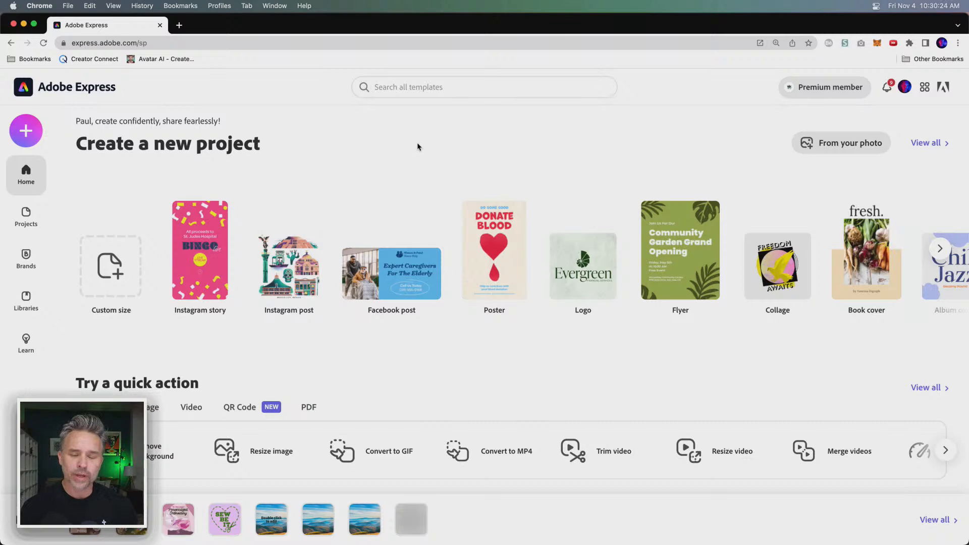
Switch to Finder, open a window from the desktop's "other" folder and go to the Portfolio folder
{"action": "left_click", "coordinate": [23, 24]}
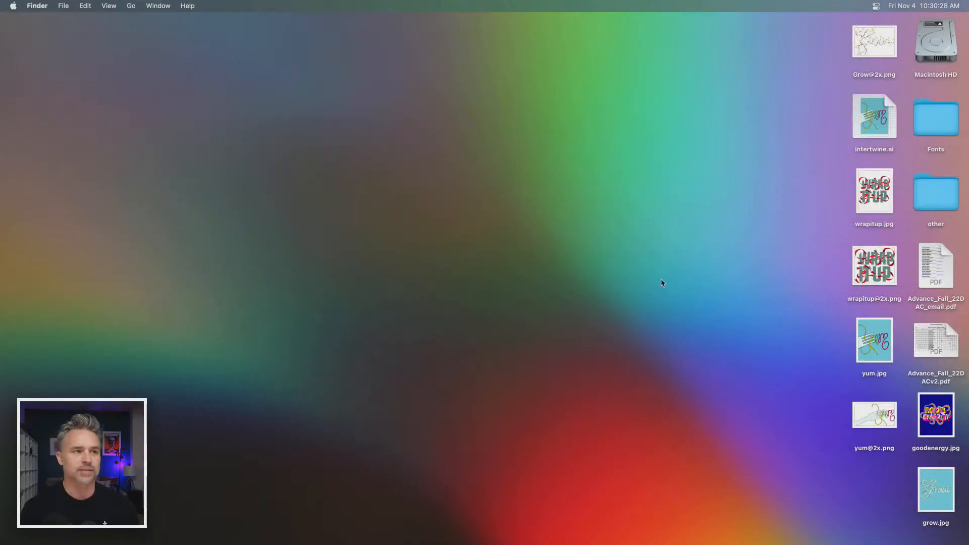
{"action": "left_click", "coordinate": [924, 195]}
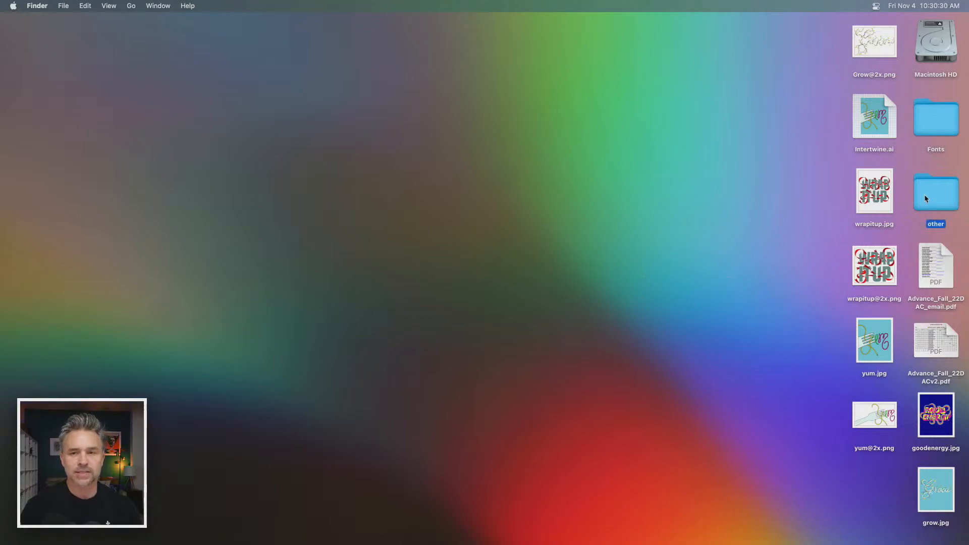
{"action": "double_click", "coordinate": [925, 194]}
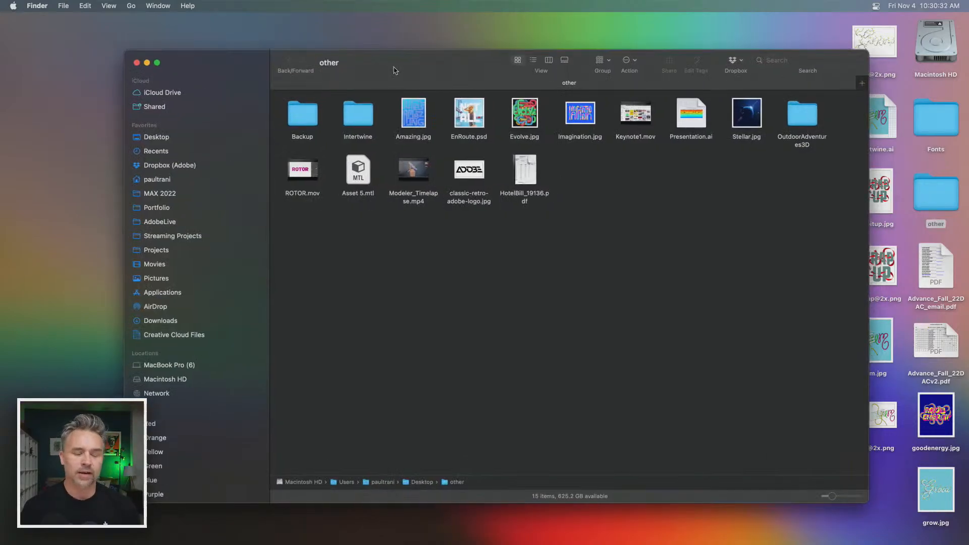
{"action": "left_click_drag", "start_coordinate": [393, 71], "coordinate": [357, 65]}
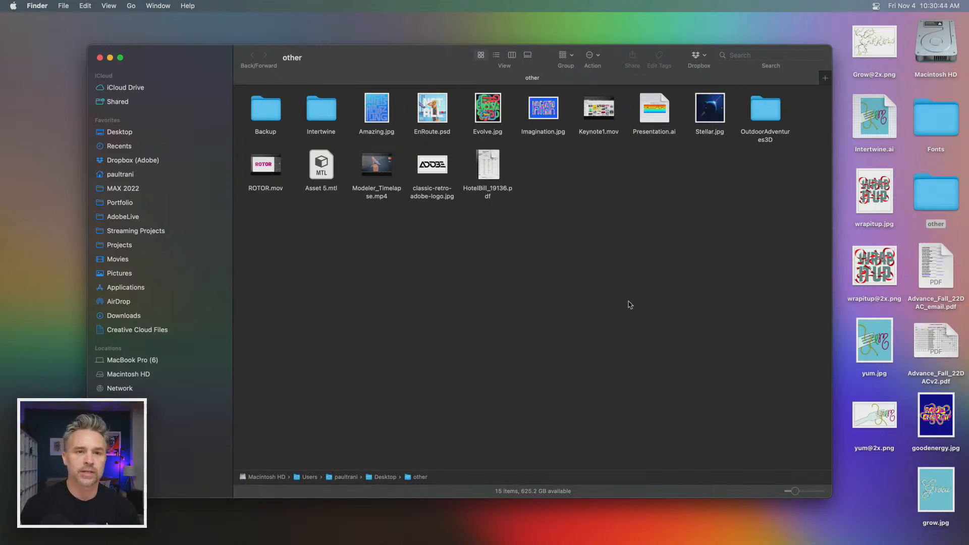
{"action": "left_click_drag", "start_coordinate": [90, 46], "coordinate": [89, 55]}
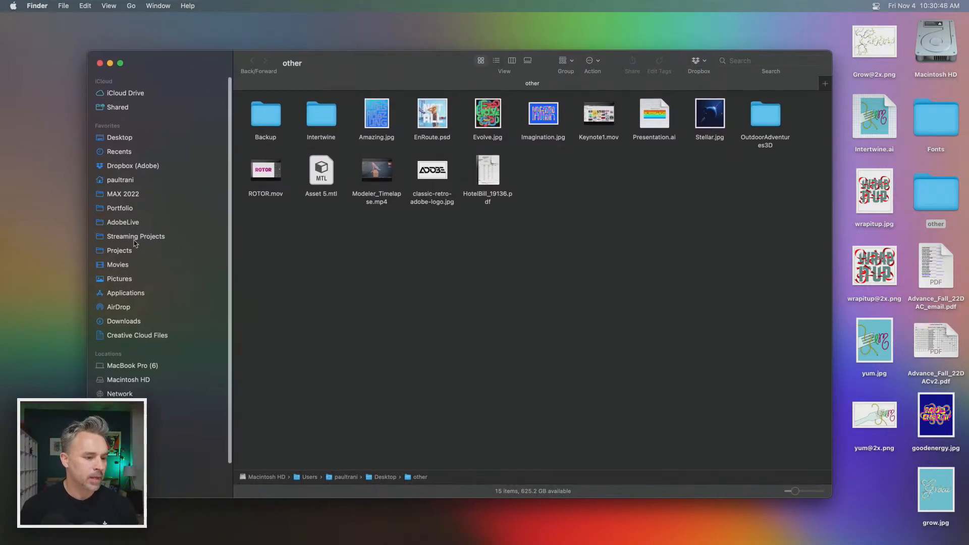
{"action": "left_click", "coordinate": [110, 209]}
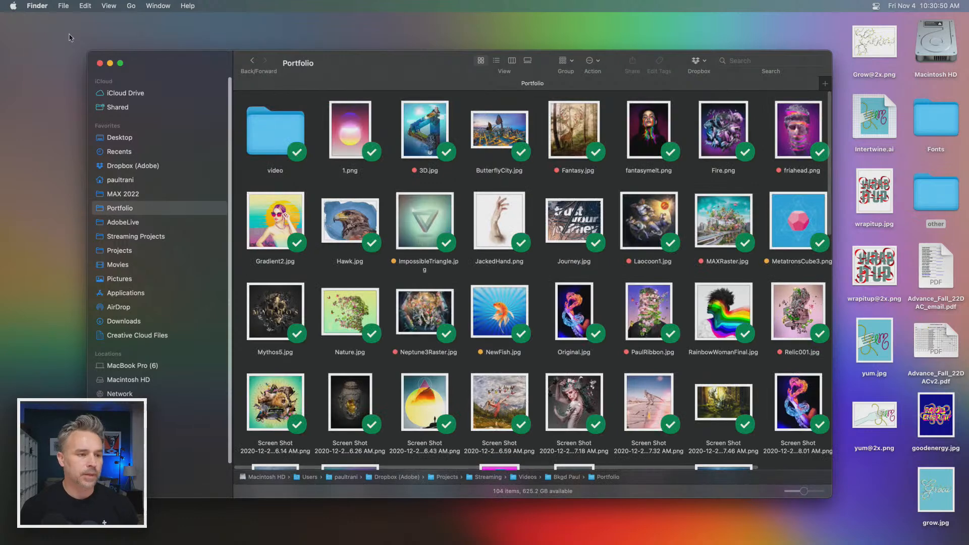
Enlarge the Finder window to fill the screen and clean up the Portfolio files by name
{"action": "left_click_drag", "start_coordinate": [89, 51], "coordinate": [4, 10]}
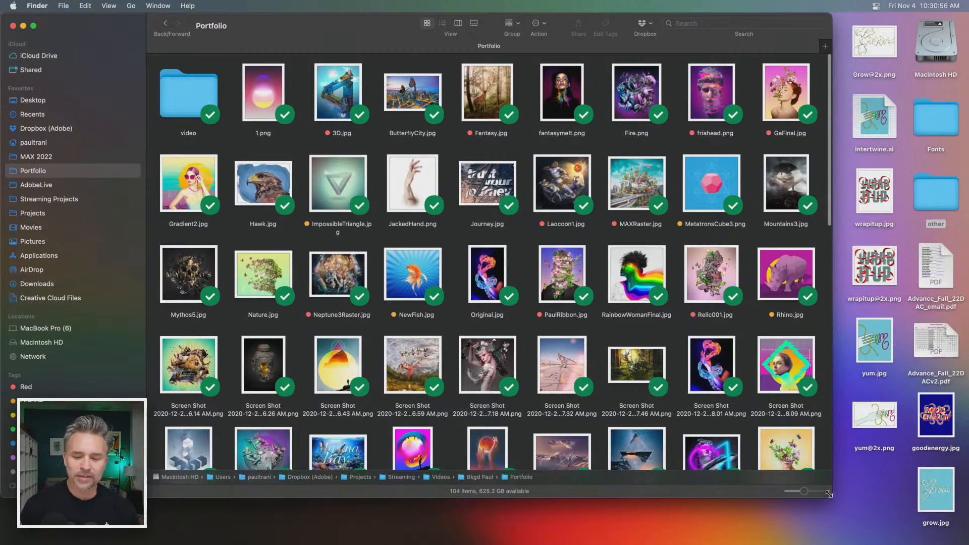
{"action": "left_click_drag", "start_coordinate": [828, 498], "coordinate": [966, 543]}
{"action": "right_click", "coordinate": [866, 125]}
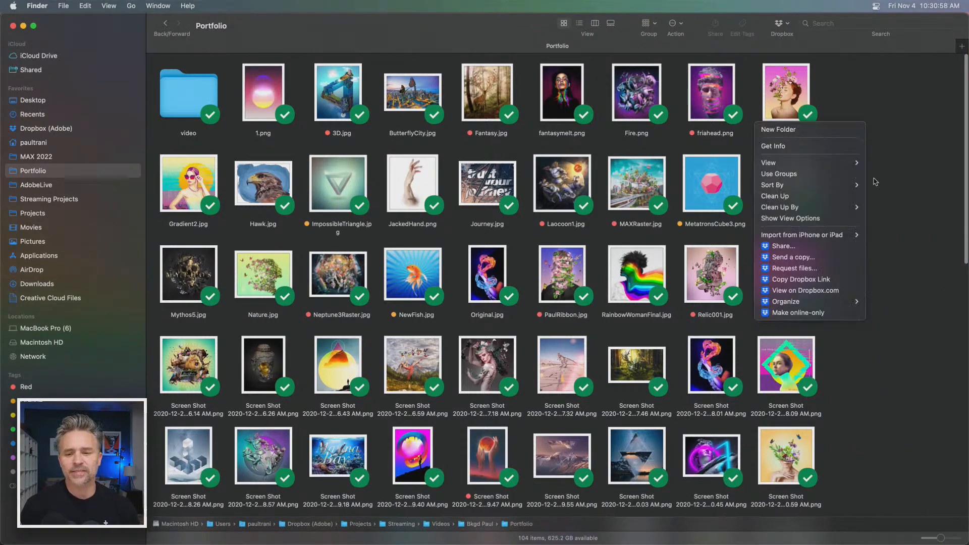
{"action": "mouse_move", "coordinate": [816, 207]}
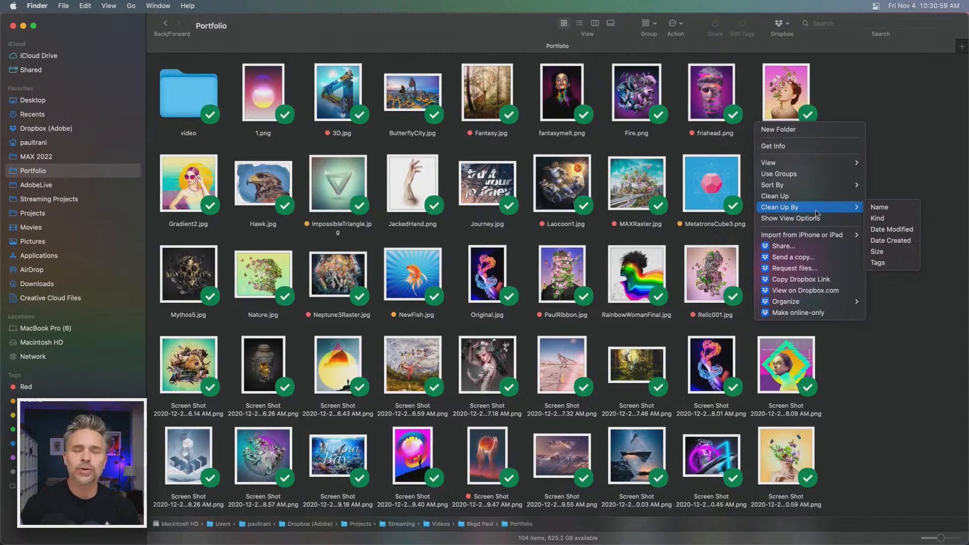
{"action": "left_click", "coordinate": [882, 210]}
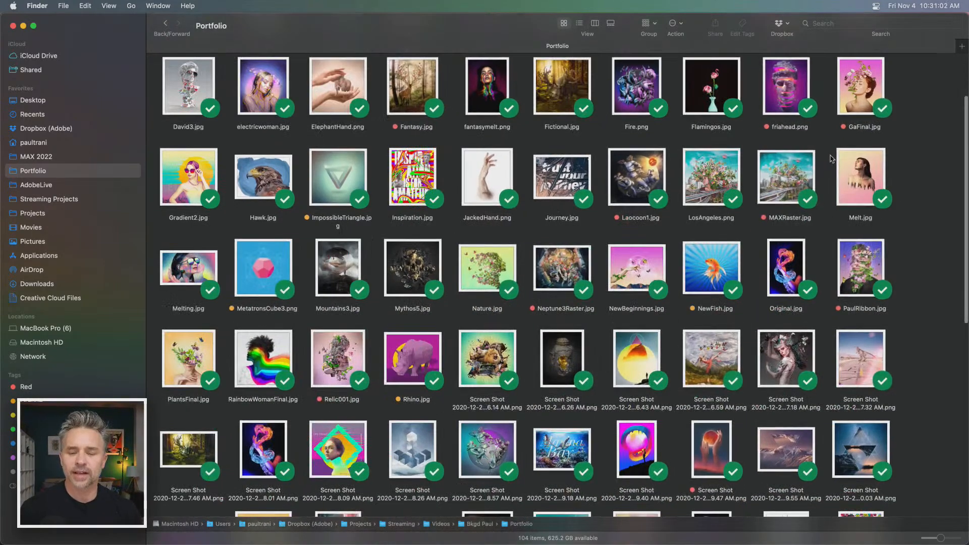
Browse full-size previews of the Portfolio artwork starting with Angel.jpg, and finish at the start of the folder with nothing selected
{"action": "scroll", "coordinate": [829, 161], "scroll_direction": "up", "scroll_amount": 4}
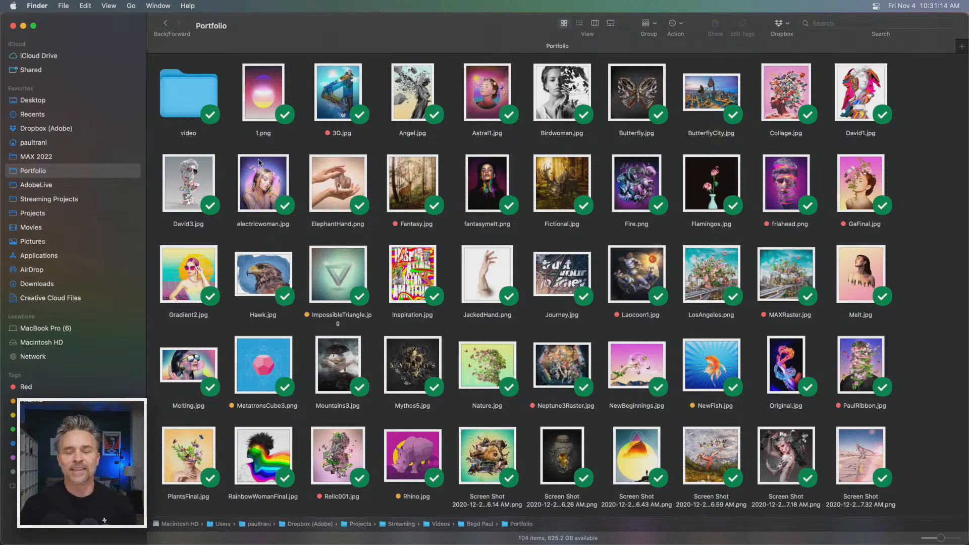
{"action": "left_click", "coordinate": [395, 100]}
{"action": "key", "text": "space"}
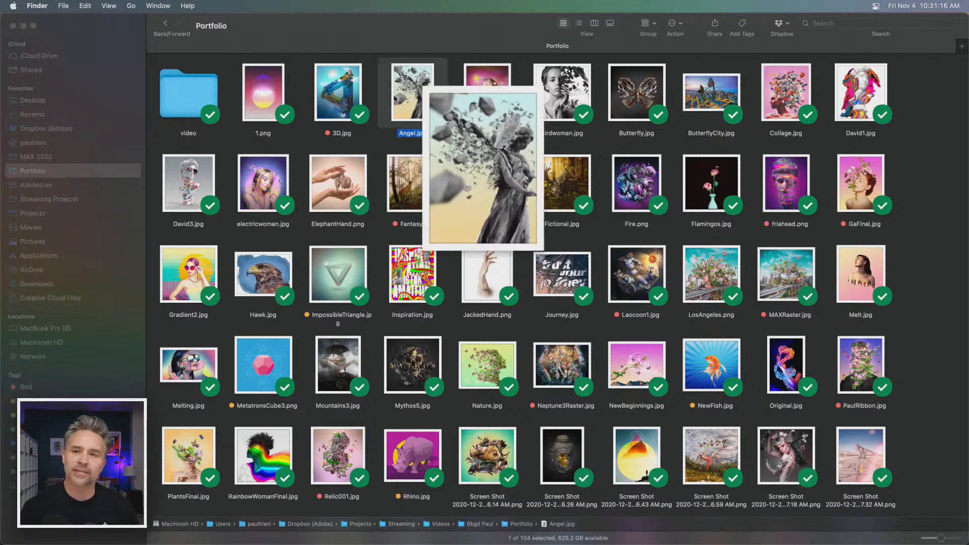
{"action": "key", "text": "Down"}
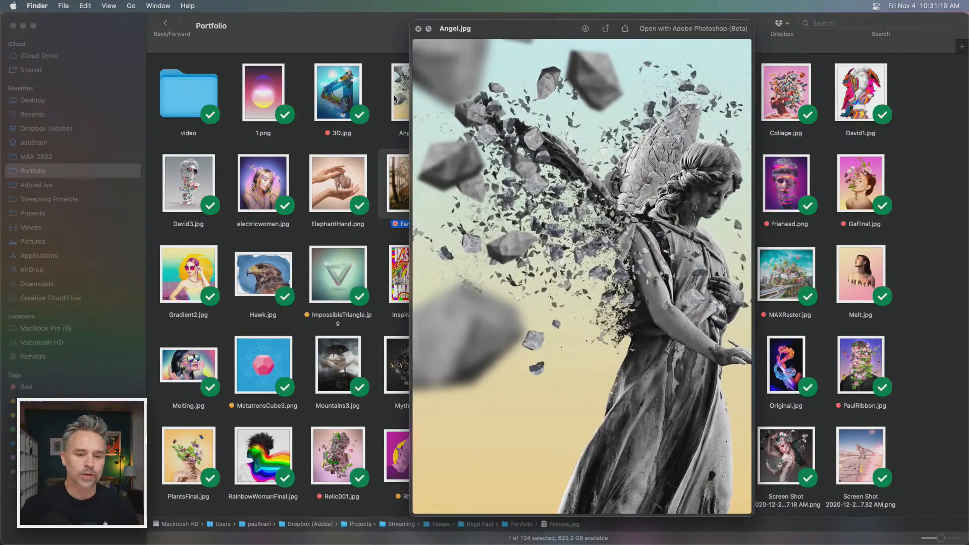
{"action": "key", "text": "Down"}
{"action": "key", "text": "Down"}
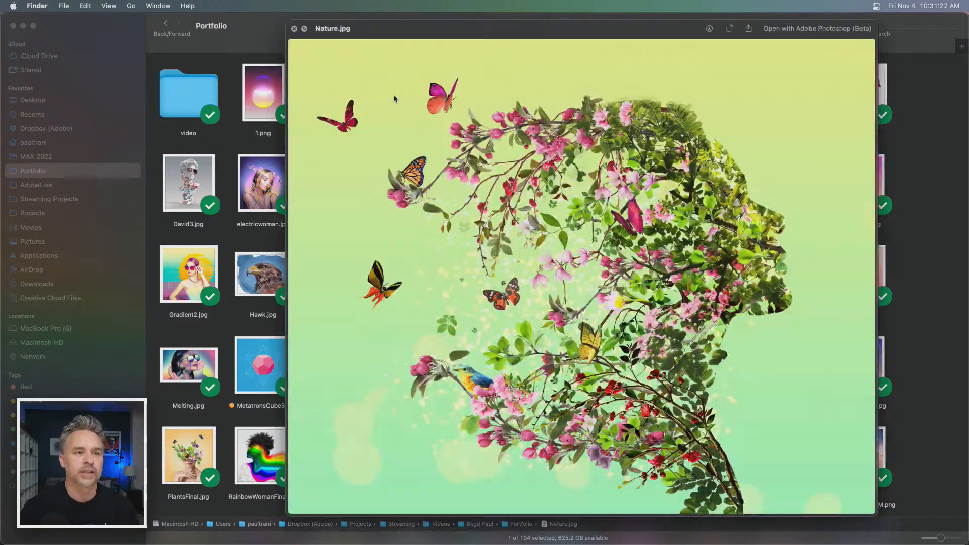
{"action": "key", "text": "Down"}
{"action": "key", "text": "Down"}
{"action": "key", "text": "Down"}
{"action": "key", "text": "Down"}
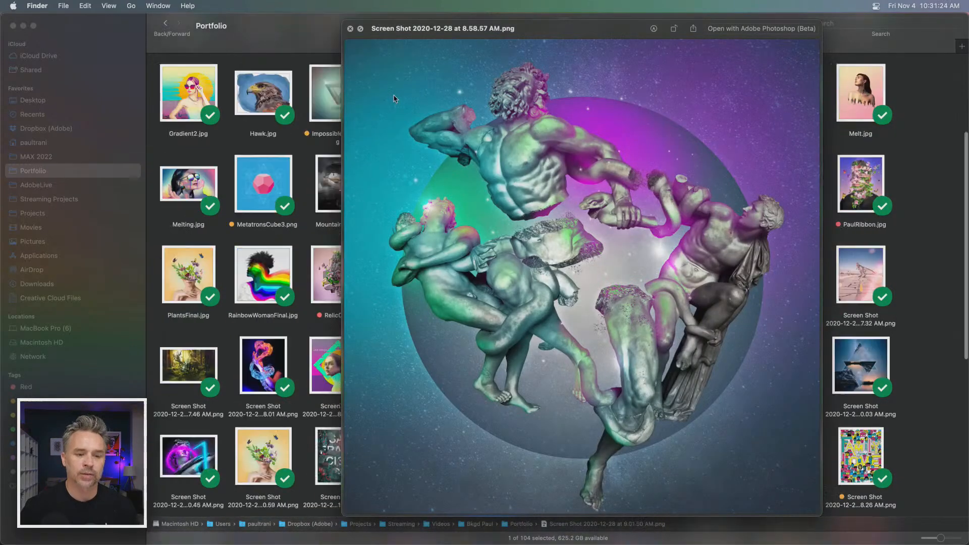
{"action": "key", "text": "Down"}
{"action": "key", "text": "Down"}
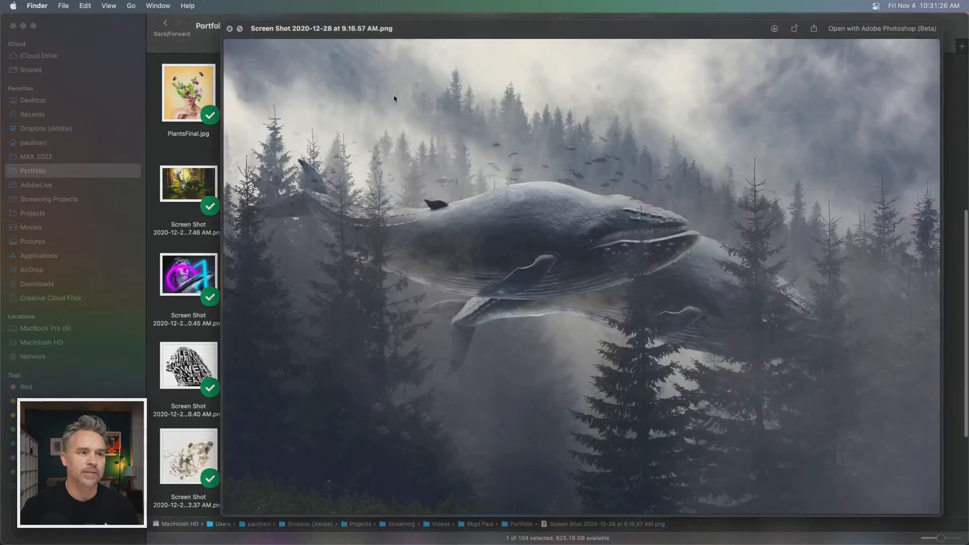
{"action": "key", "text": "Down"}
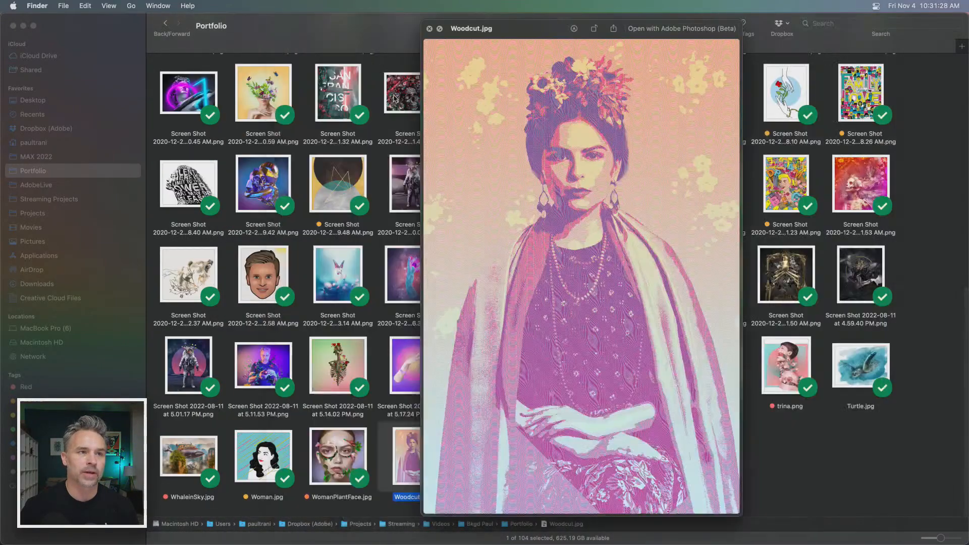
{"action": "key", "text": "Up"}
{"action": "key", "text": "Up"}
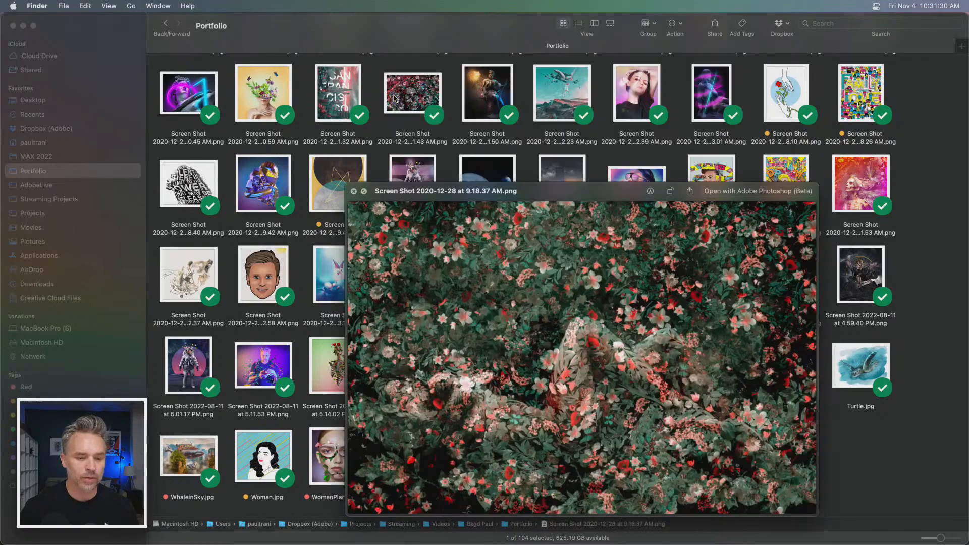
{"action": "key", "text": "Up"}
{"action": "key", "text": "Up"}
{"action": "key", "text": "Up"}
{"action": "key", "text": "Up"}
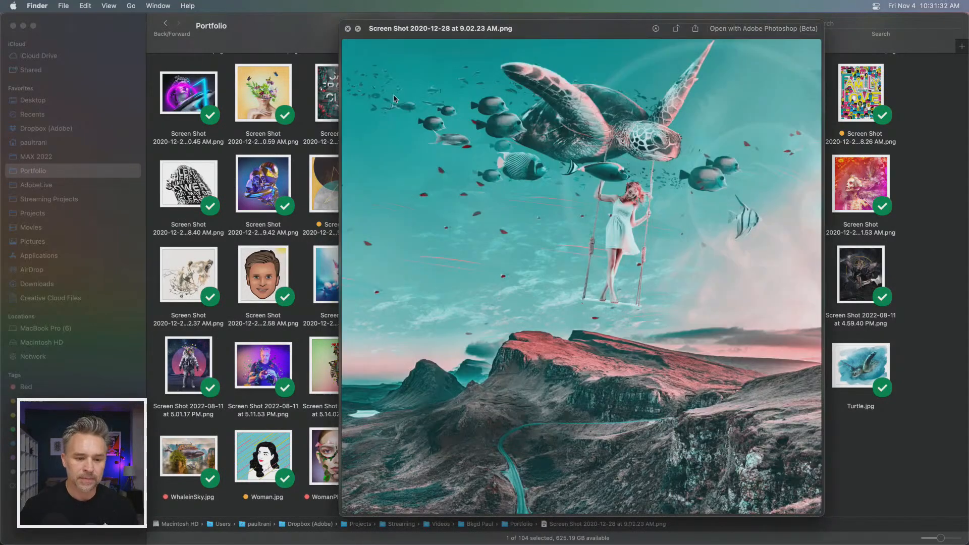
{"action": "key", "text": "Up"}
{"action": "key", "text": "space"}
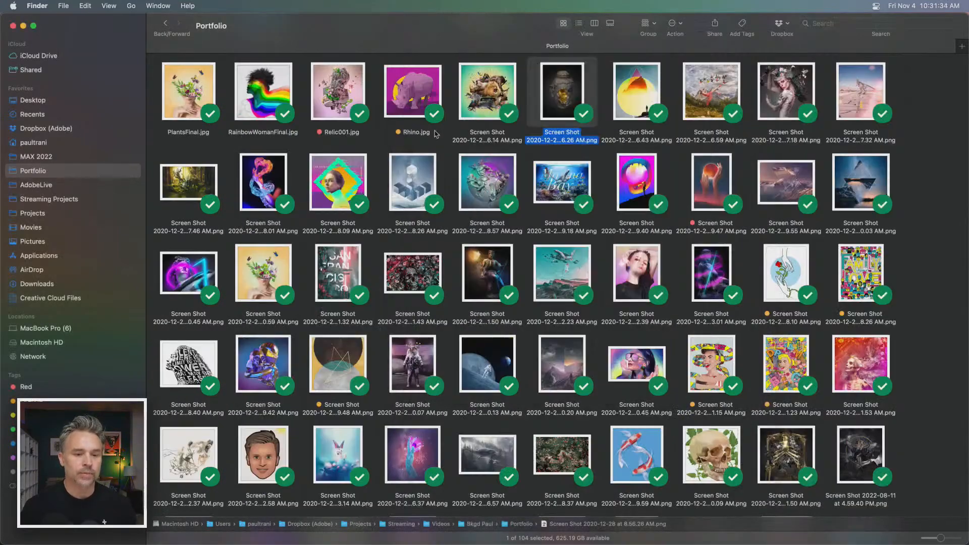
{"action": "scroll", "coordinate": [468, 130], "scroll_direction": "up", "scroll_amount": 5}
{"action": "left_click", "coordinate": [468, 130]}
{"action": "scroll", "coordinate": [475, 141], "scroll_direction": "up", "scroll_amount": 3}
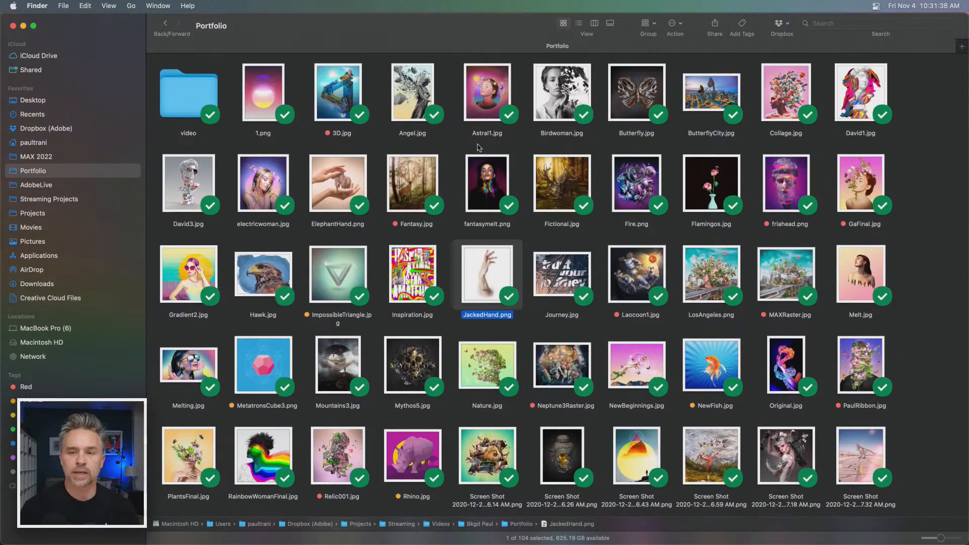
{"action": "left_click", "coordinate": [445, 141]}
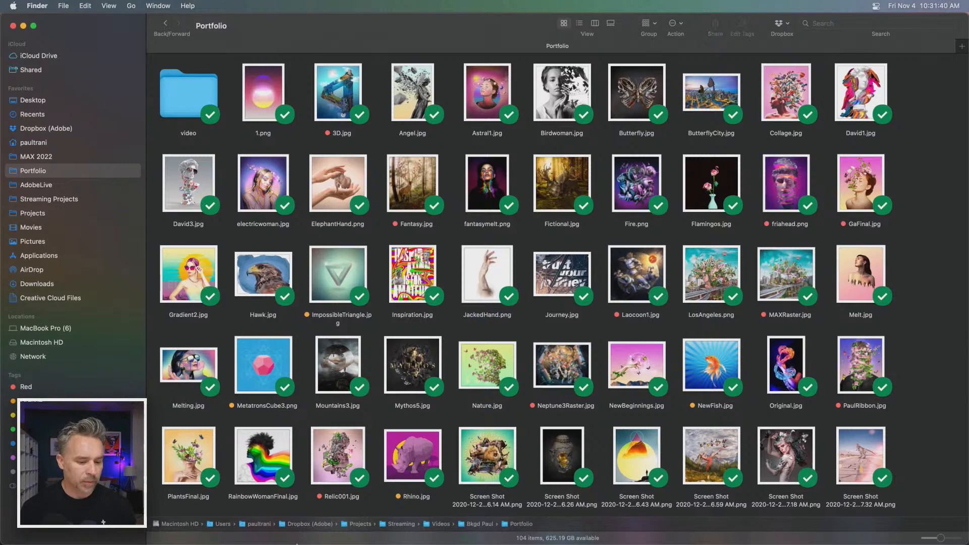
Switch to Adobe Express in Chrome and create a new Instagram post project
{"action": "mouse_move", "coordinate": [440, 532]}
{"action": "left_click", "coordinate": [572, 530]}
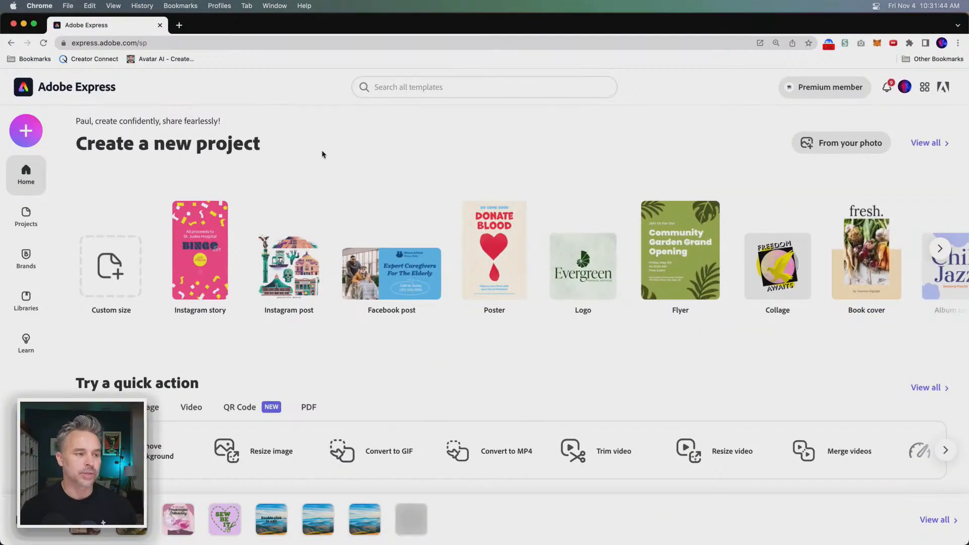
{"action": "left_click", "coordinate": [23, 131]}
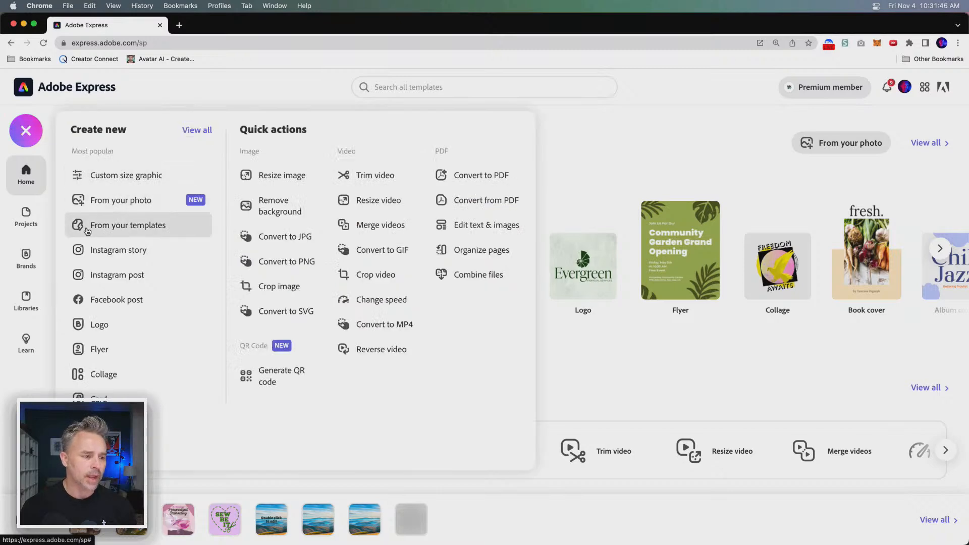
{"action": "left_click", "coordinate": [104, 275]}
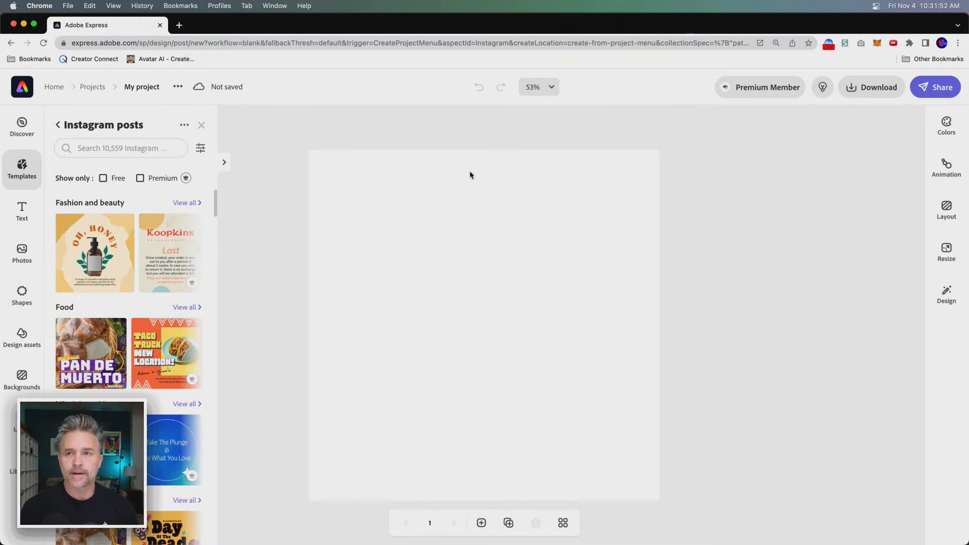
Leave the template suggestions for the blank canvas and start a photo upload
{"action": "left_click", "coordinate": [259, 190]}
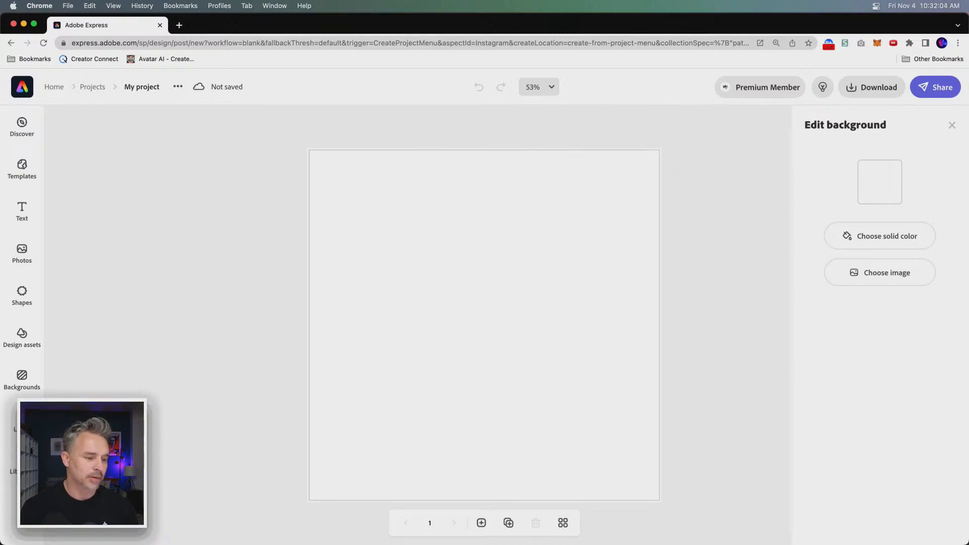
{"action": "left_click", "coordinate": [25, 259]}
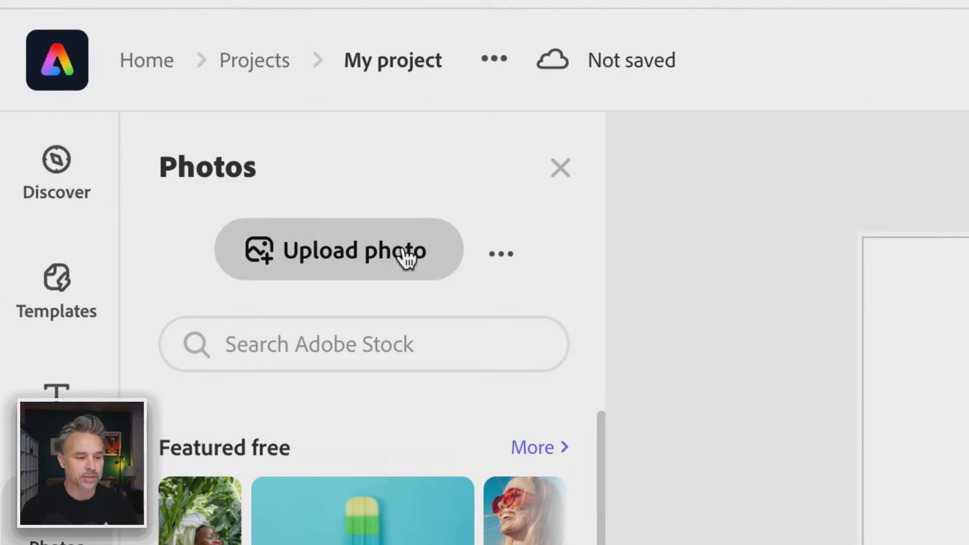
{"action": "left_click", "coordinate": [404, 253]}
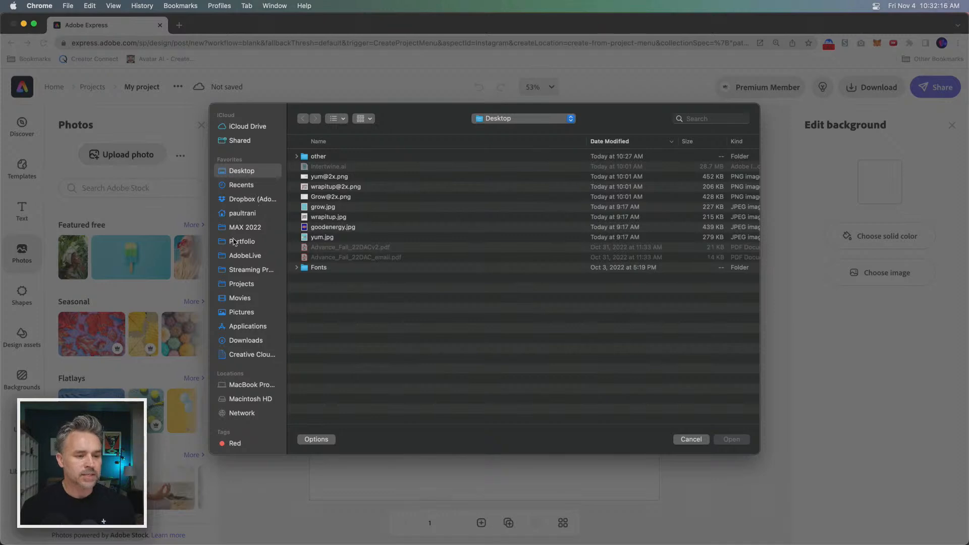
{"action": "left_click", "coordinate": [234, 241]}
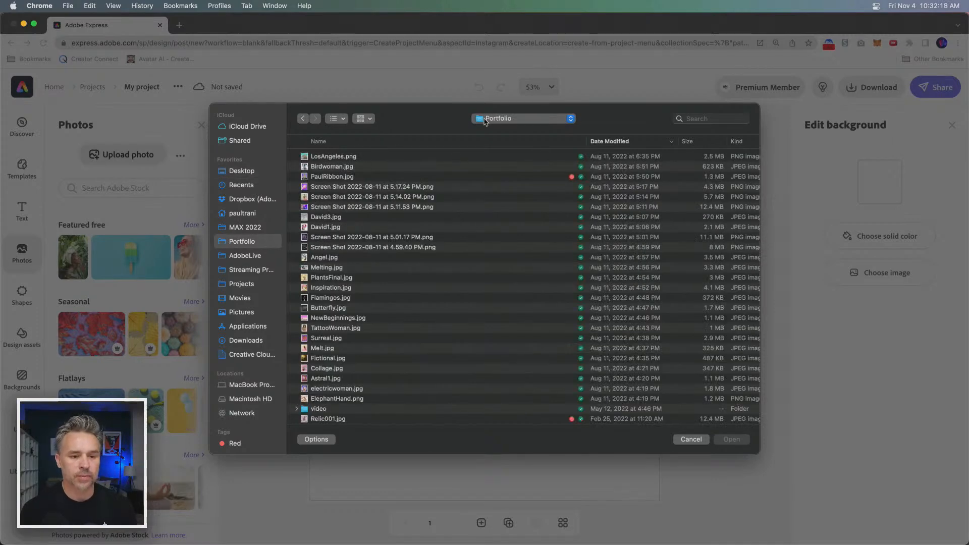
{"action": "left_click", "coordinate": [484, 119]}
{"action": "left_click", "coordinate": [422, 124]}
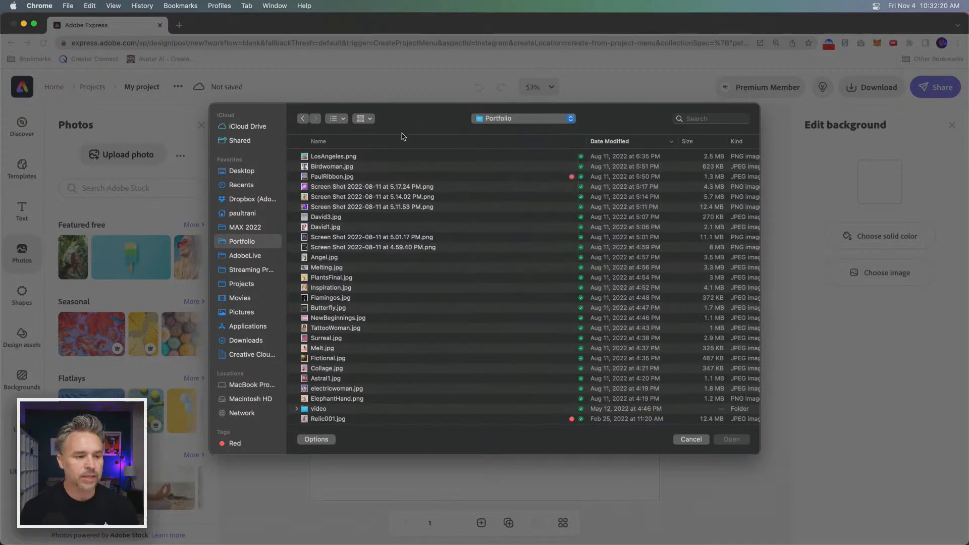
Preview wrapitup.jpg from the Desktop folder and upload it into the Instagram post
{"action": "left_click", "coordinate": [232, 172]}
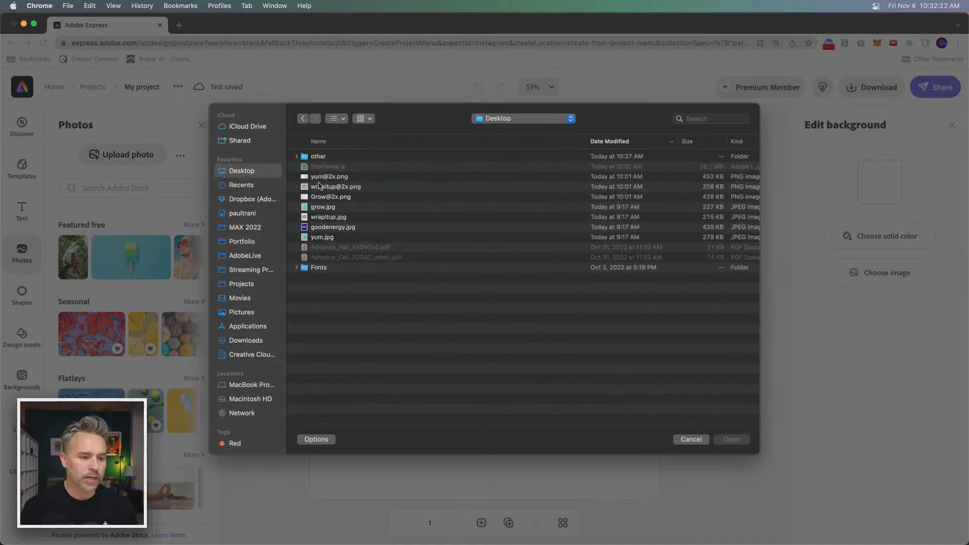
{"action": "left_click", "coordinate": [317, 220]}
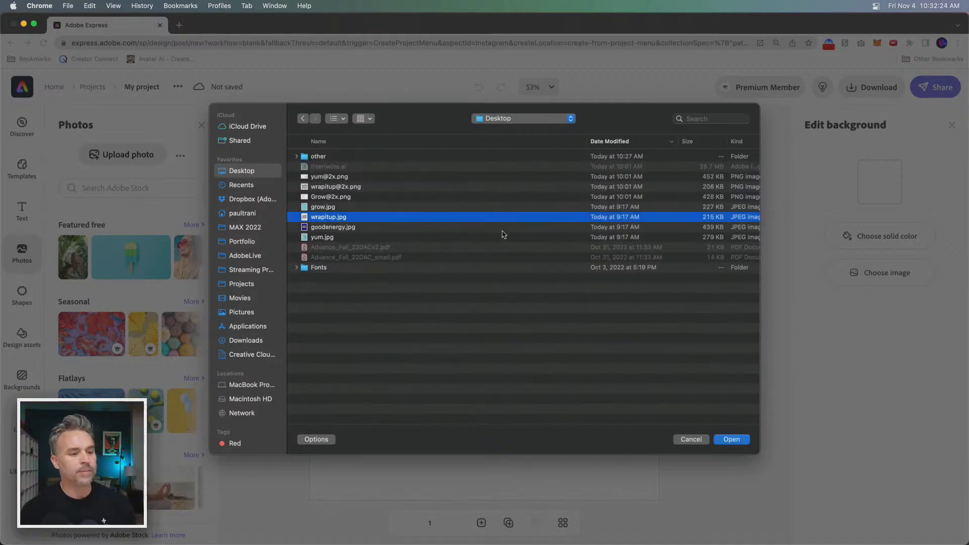
{"action": "key", "text": "space"}
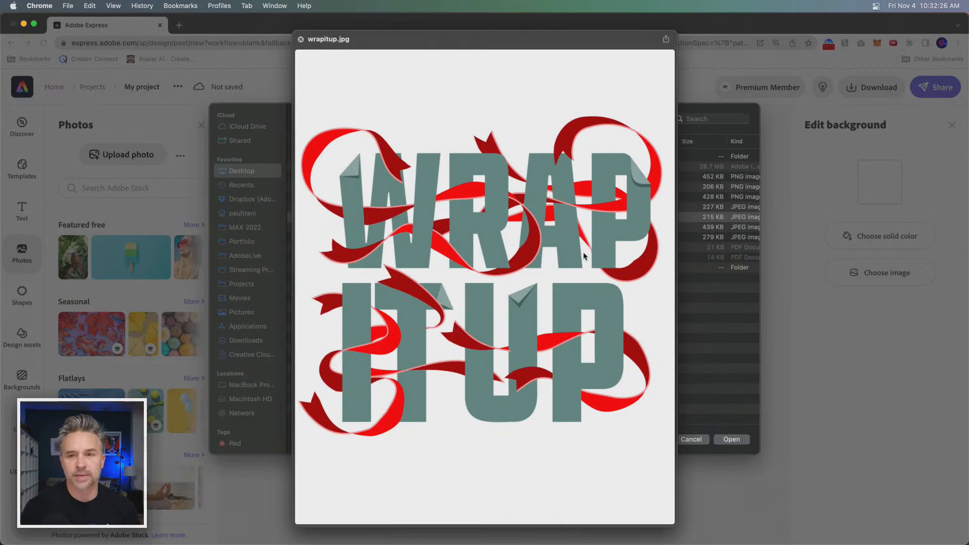
{"action": "key", "text": "space"}
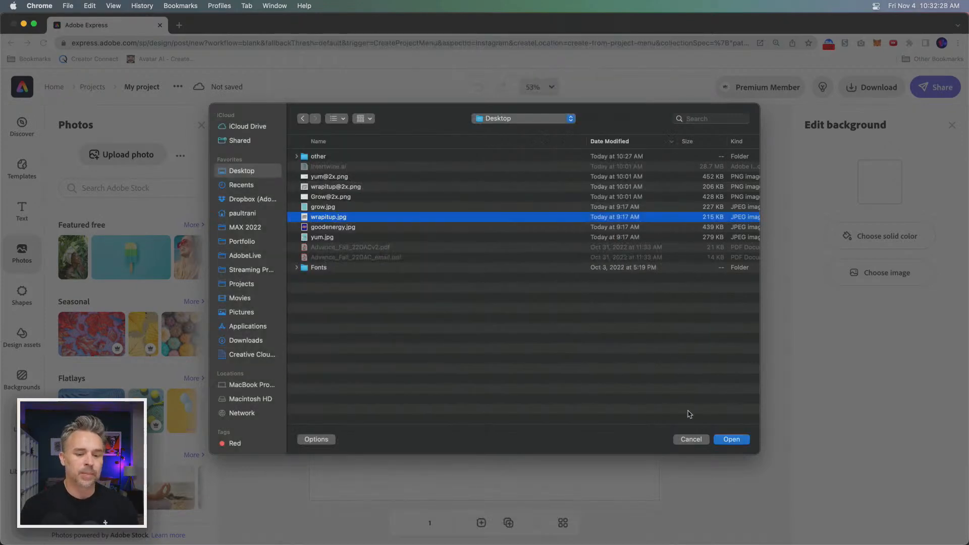
{"action": "left_click", "coordinate": [730, 439]}
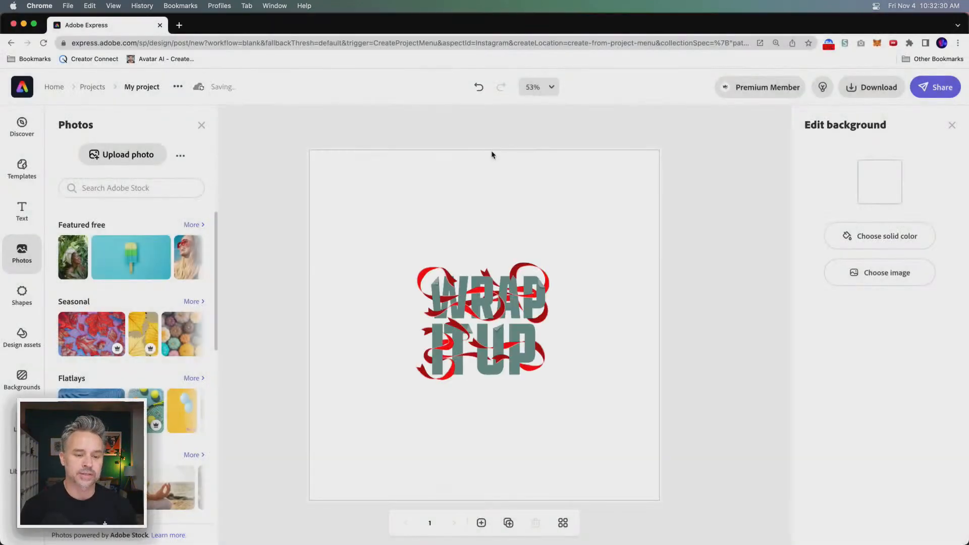
Enlarge the WRAP IT UP image proportionally, centre it on the canvas, and deselect it
{"action": "left_click", "coordinate": [484, 308]}
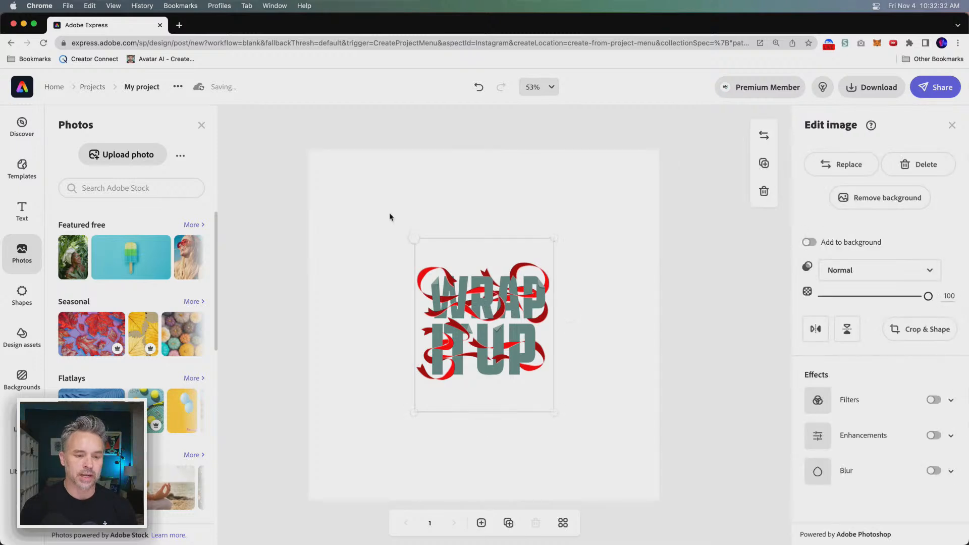
{"action": "left_click_drag", "start_coordinate": [405, 233], "coordinate": [304, 147]}
{"action": "left_click_drag", "start_coordinate": [386, 243], "coordinate": [425, 284]}
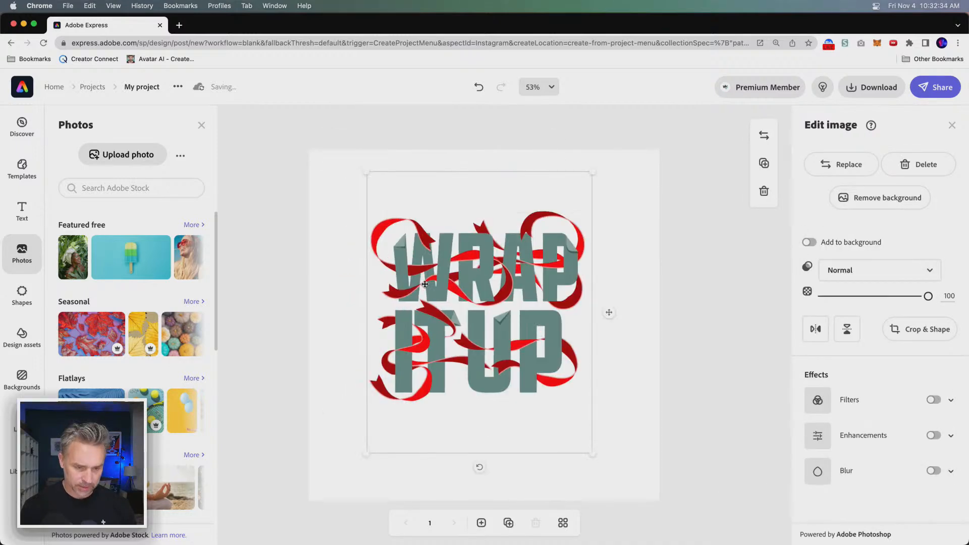
{"action": "left_click", "coordinate": [270, 192]}
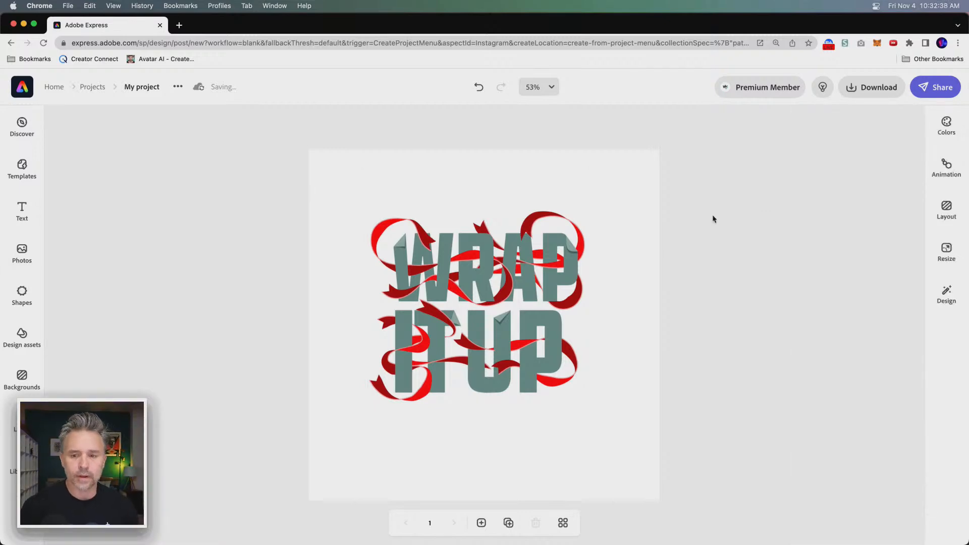
{"action": "left_click", "coordinate": [946, 166]}
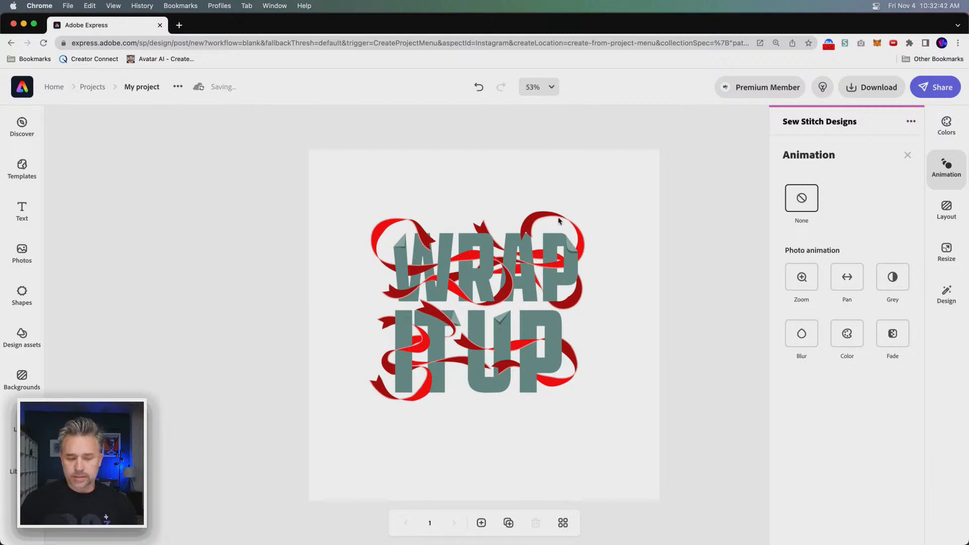
{"action": "left_click_drag", "start_coordinate": [504, 266], "coordinate": [493, 265]}
{"action": "left_click", "coordinate": [695, 165]}
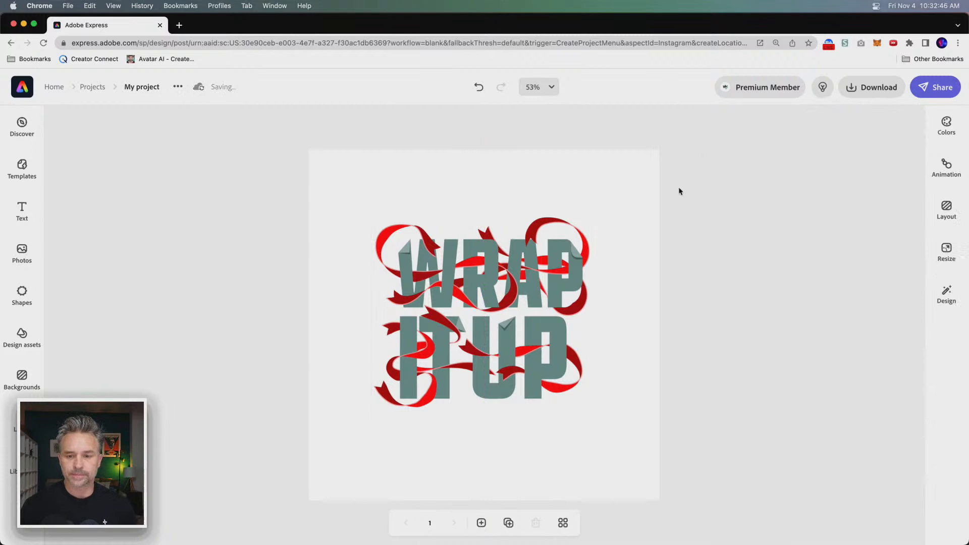
Try both variants of the Zoom photo animation, followed by the Pan and Grey animations
{"action": "left_click", "coordinate": [946, 169]}
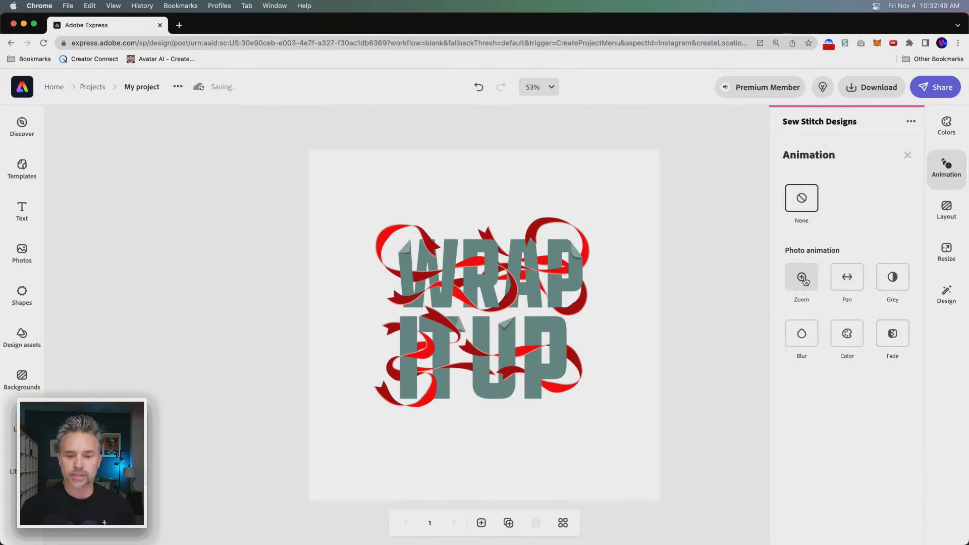
{"action": "left_click", "coordinate": [803, 278]}
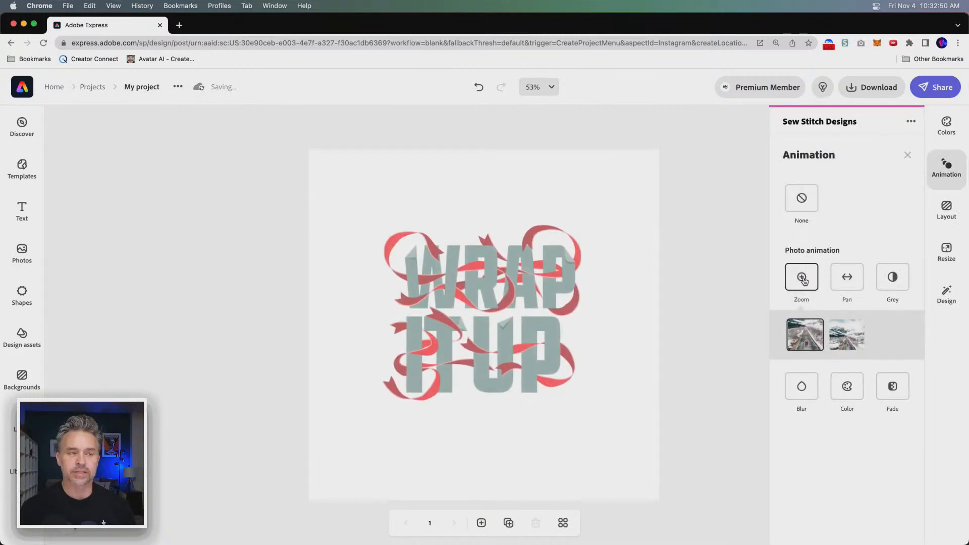
{"action": "left_click", "coordinate": [846, 336]}
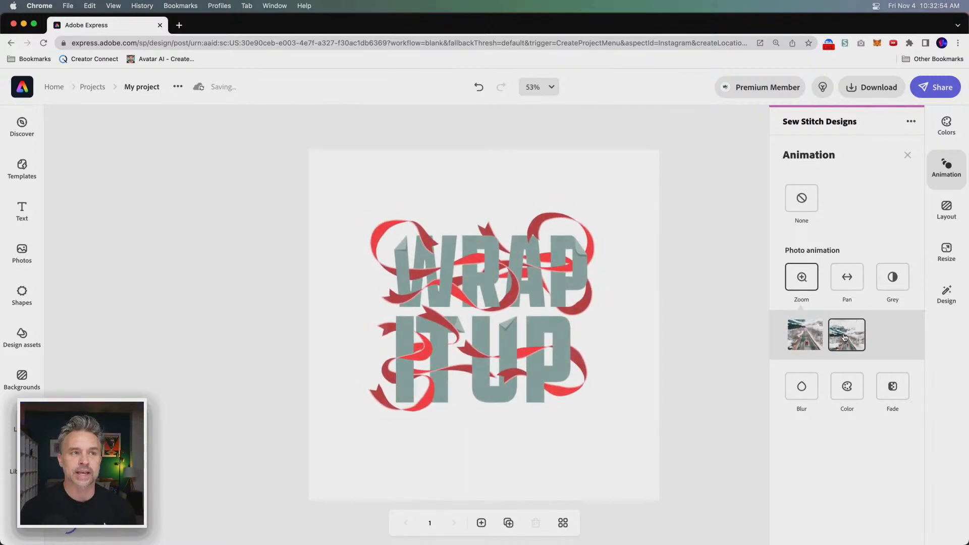
{"action": "left_click", "coordinate": [846, 280]}
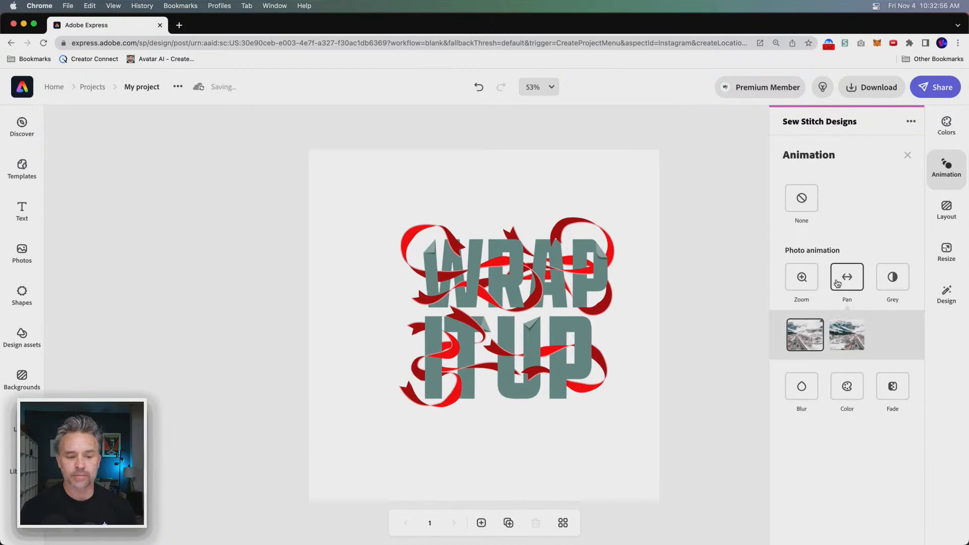
{"action": "left_click", "coordinate": [884, 280]}
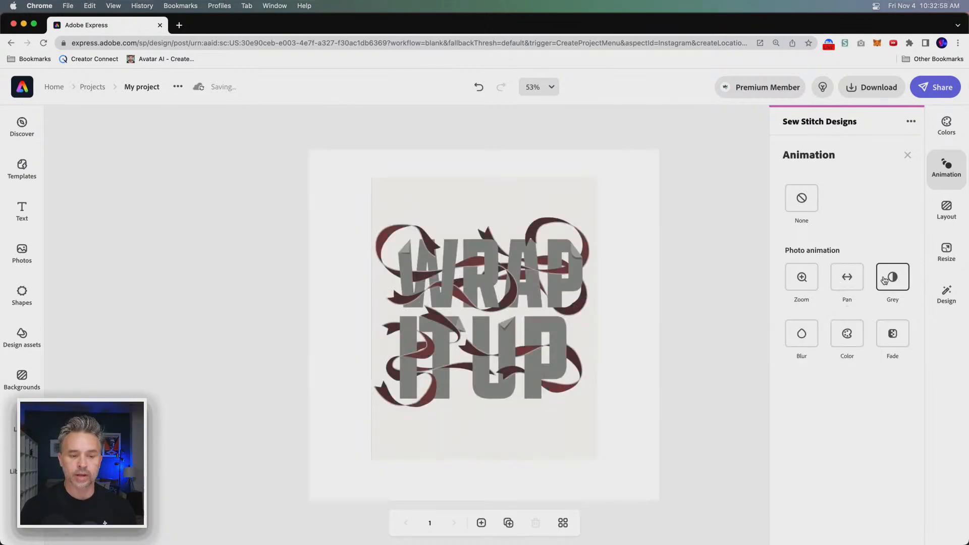
Try the Zoom, Blur and Color photo animations, using the suggested orange for Color, and return to the deselected artwork
{"action": "left_click", "coordinate": [809, 286]}
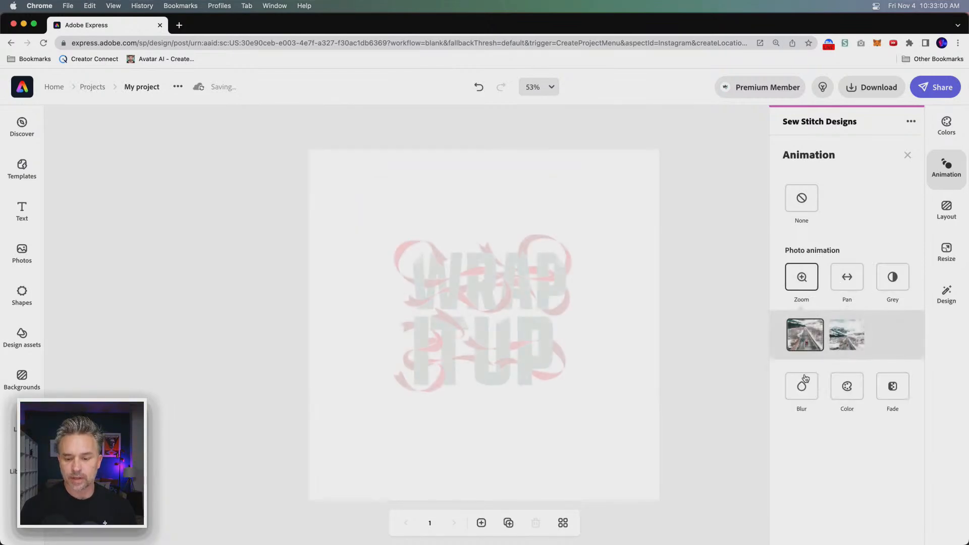
{"action": "left_click", "coordinate": [801, 393]}
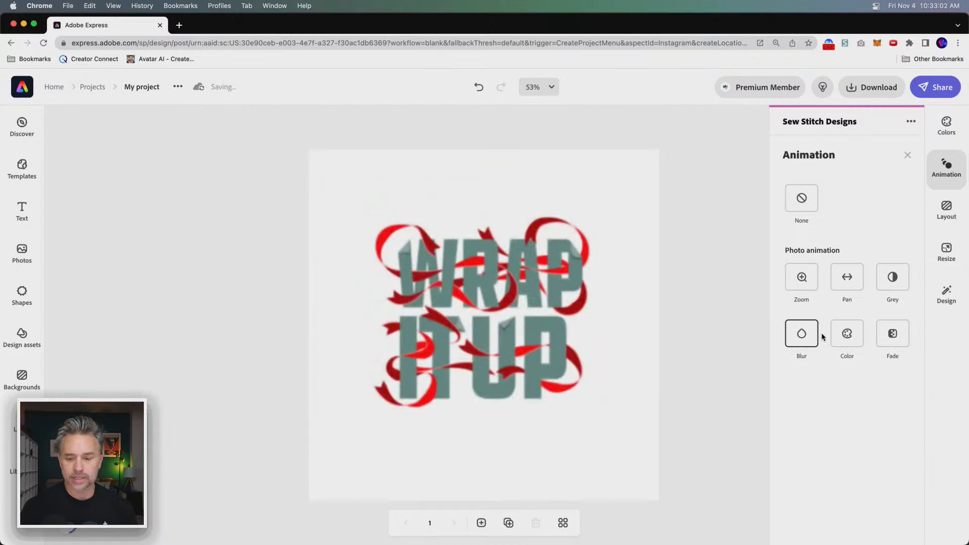
{"action": "left_click", "coordinate": [846, 336]}
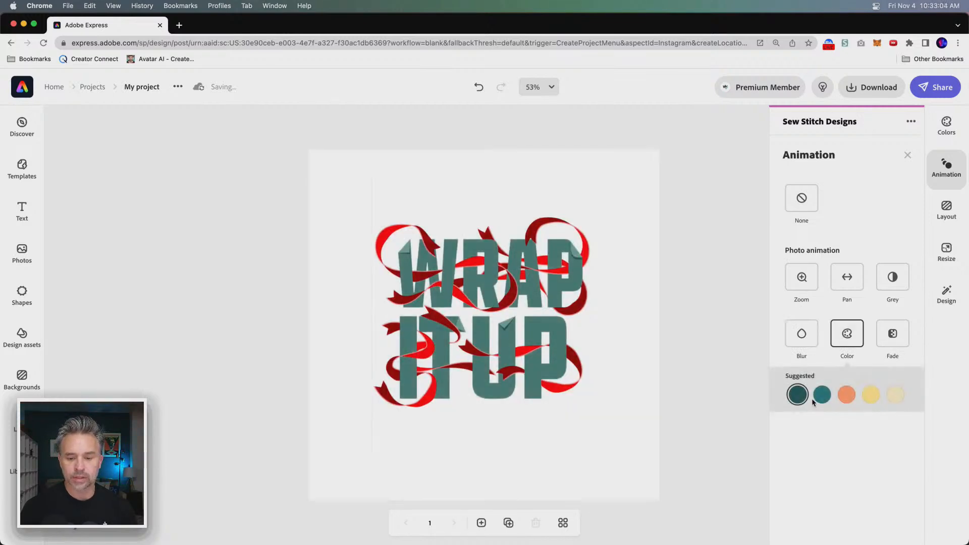
{"action": "left_click", "coordinate": [847, 397]}
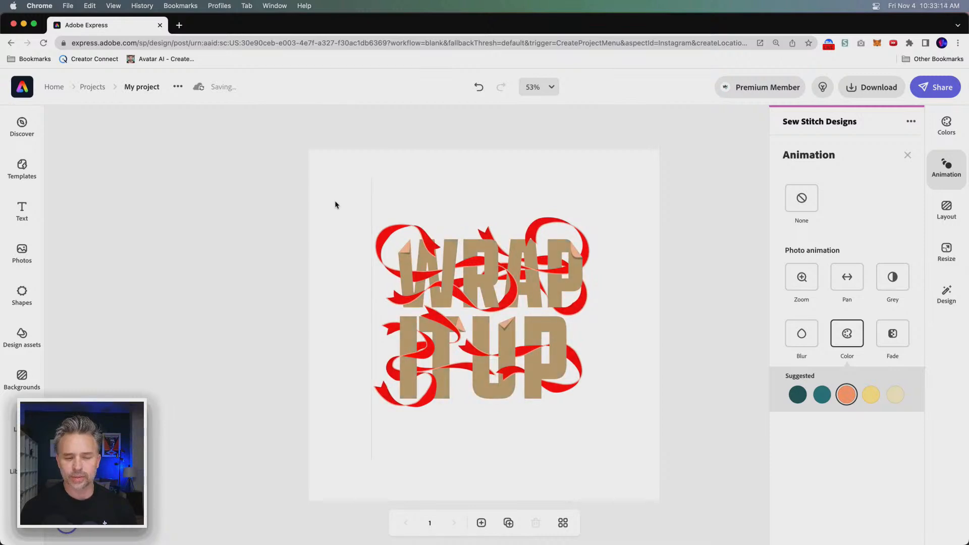
{"action": "left_click", "coordinate": [417, 263]}
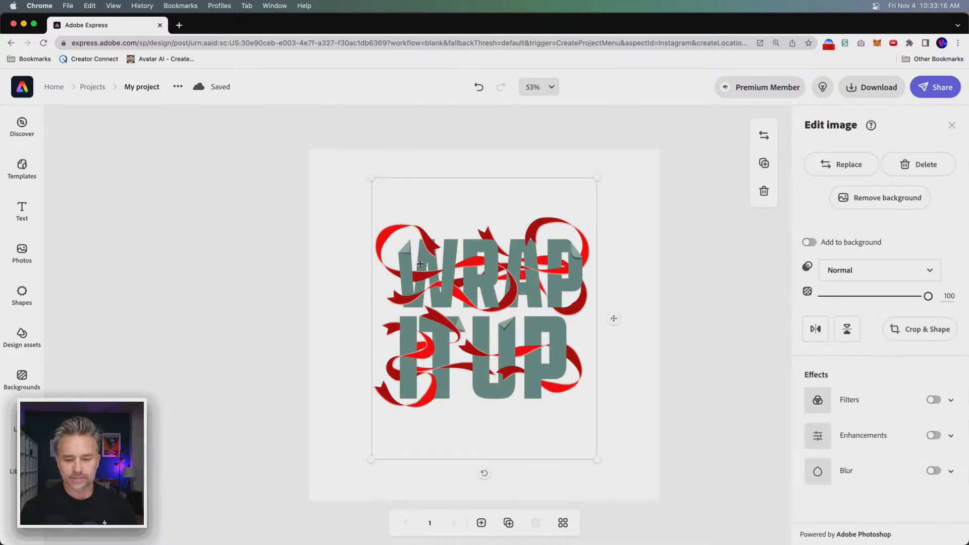
{"action": "left_click", "coordinate": [687, 195]}
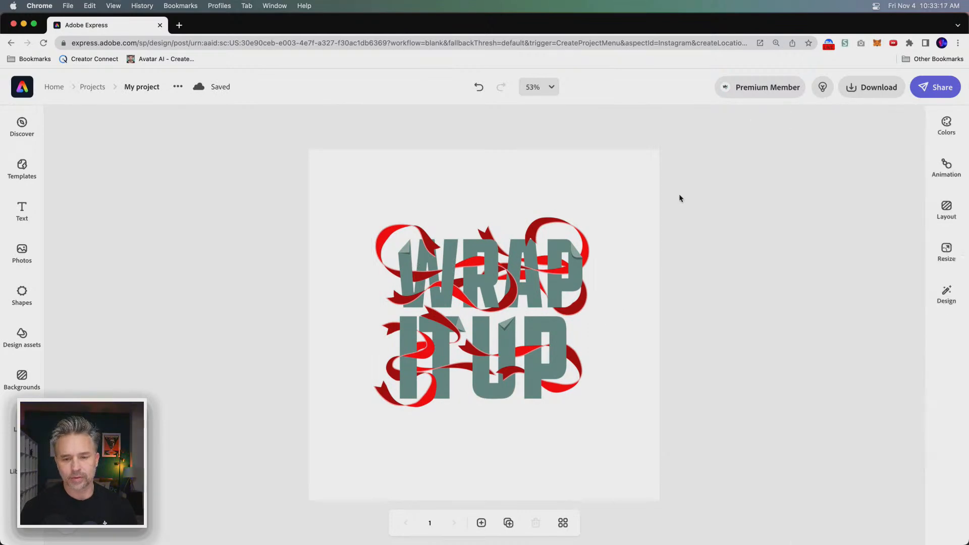
Preview the Fade photo animation and apply the Zoom animation to the artwork instead
{"action": "left_click", "coordinate": [946, 168]}
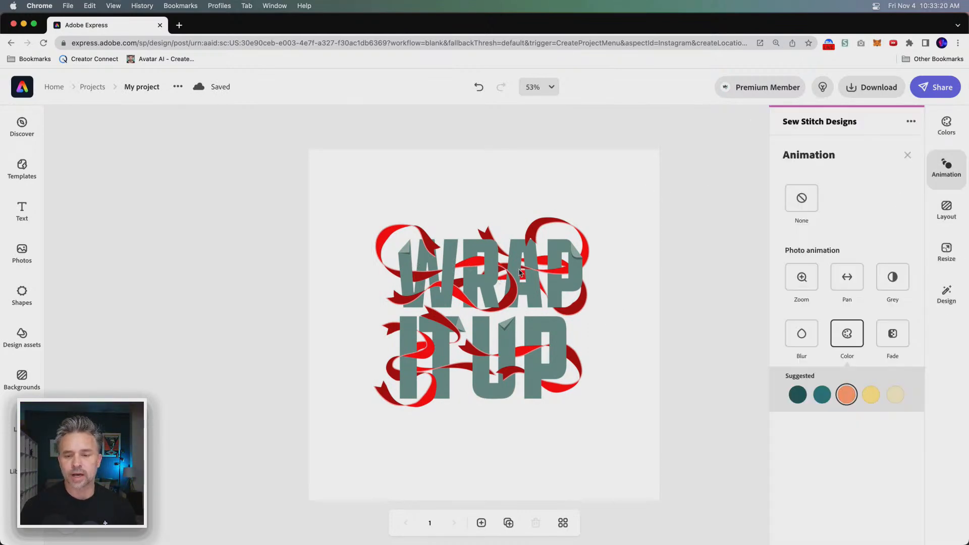
{"action": "left_click", "coordinate": [887, 337]}
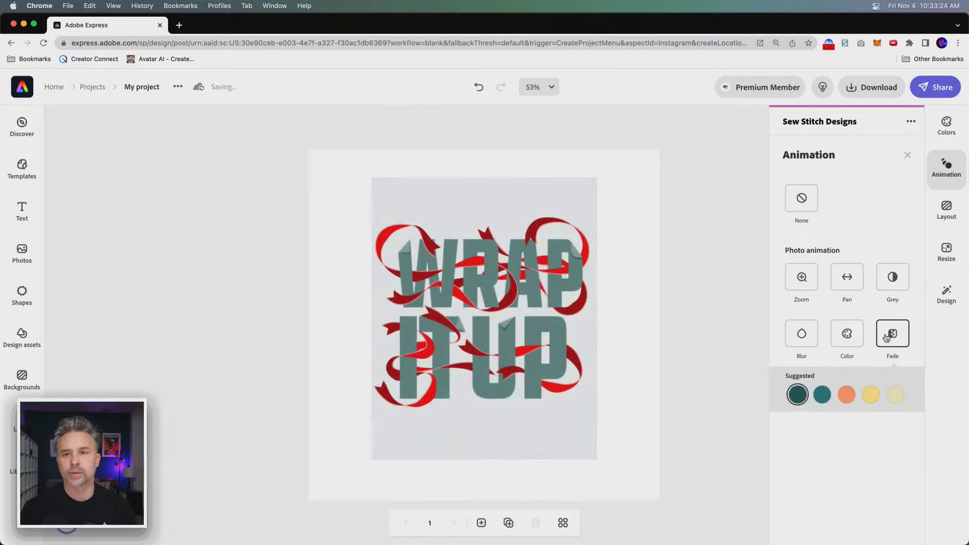
{"action": "left_click", "coordinate": [801, 278]}
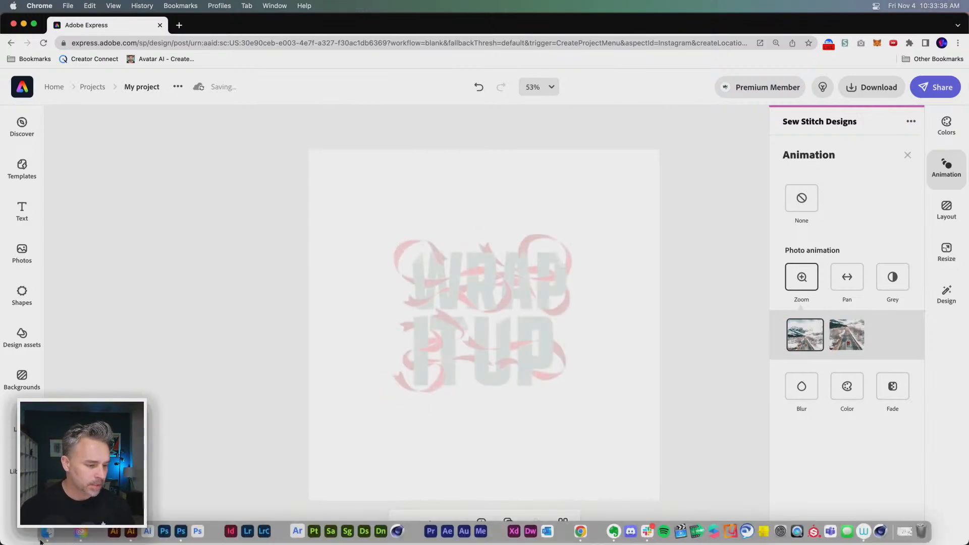
Switch to Finder, preview David3.jpg from the Portfolio folder, and return to Adobe Express in Chrome
{"action": "left_click", "coordinate": [47, 536]}
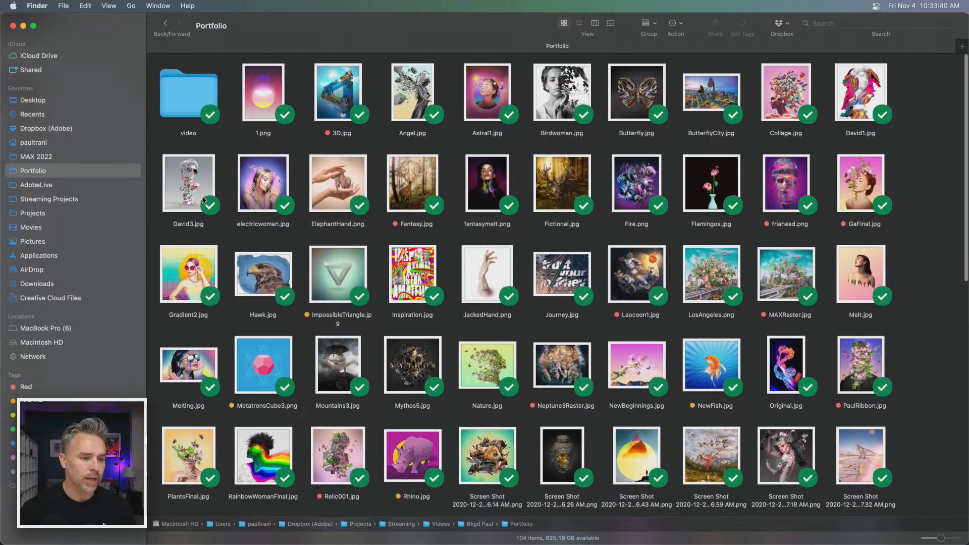
{"action": "left_click", "coordinate": [191, 189]}
{"action": "key", "text": "space"}
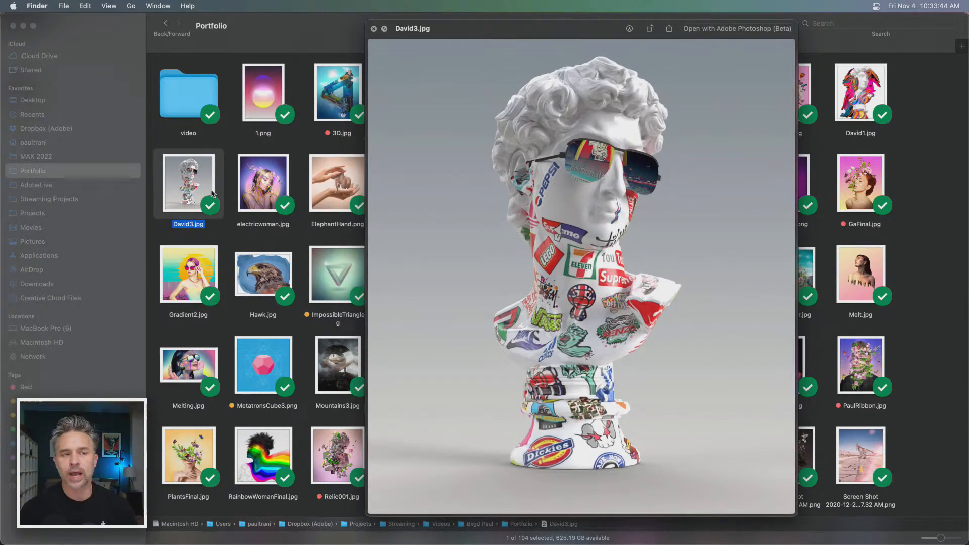
{"action": "key", "text": "space"}
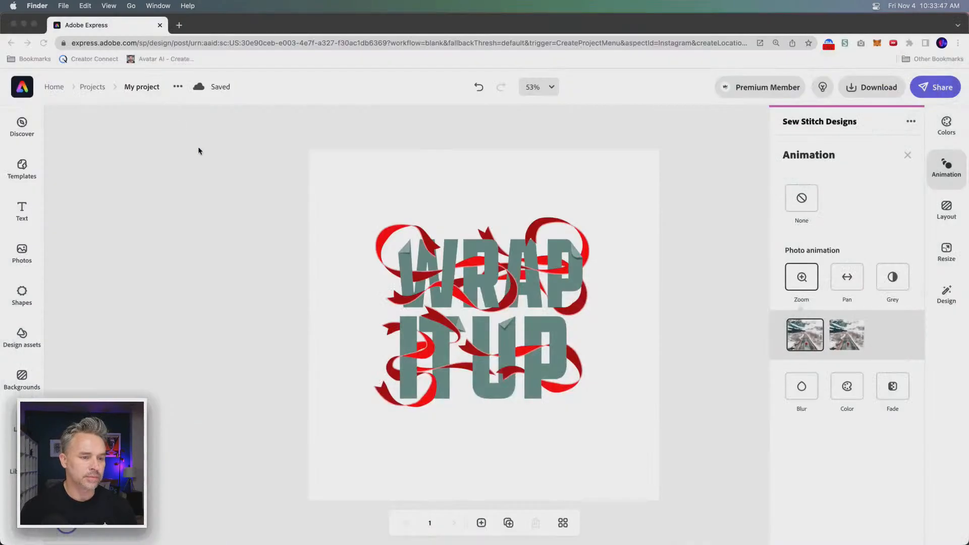
{"action": "left_click", "coordinate": [198, 151]}
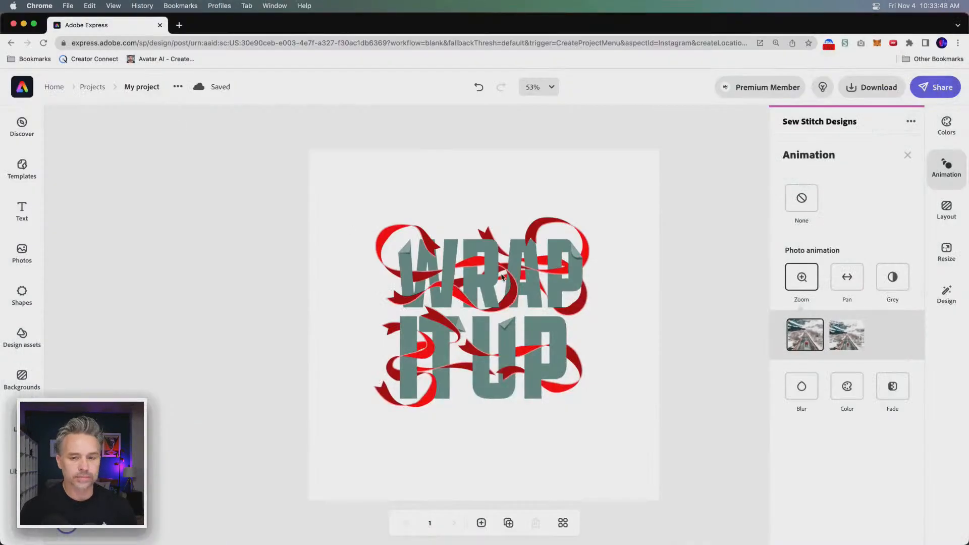
Look through the Publish sharing destinations, close them, and play the animated post in the editor
{"action": "left_click", "coordinate": [677, 236]}
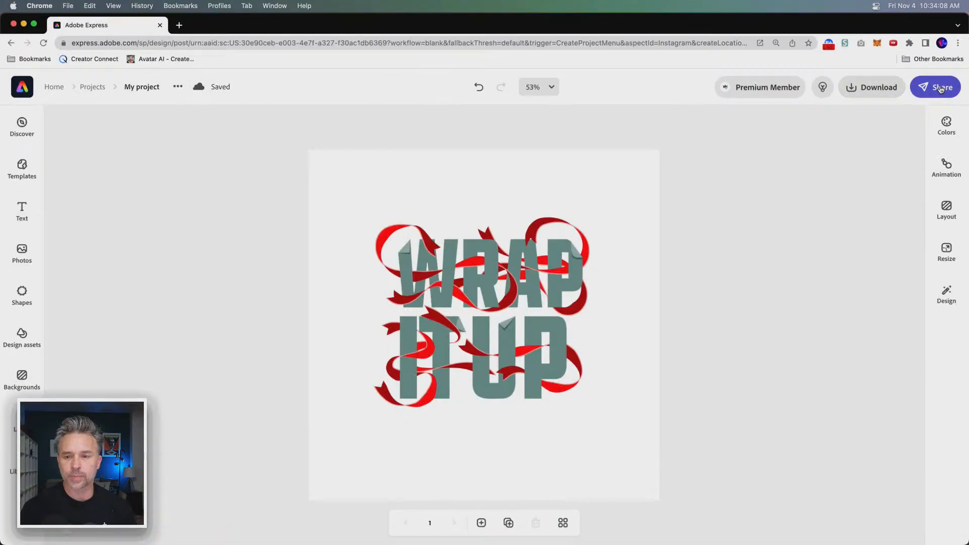
{"action": "left_click", "coordinate": [926, 139]}
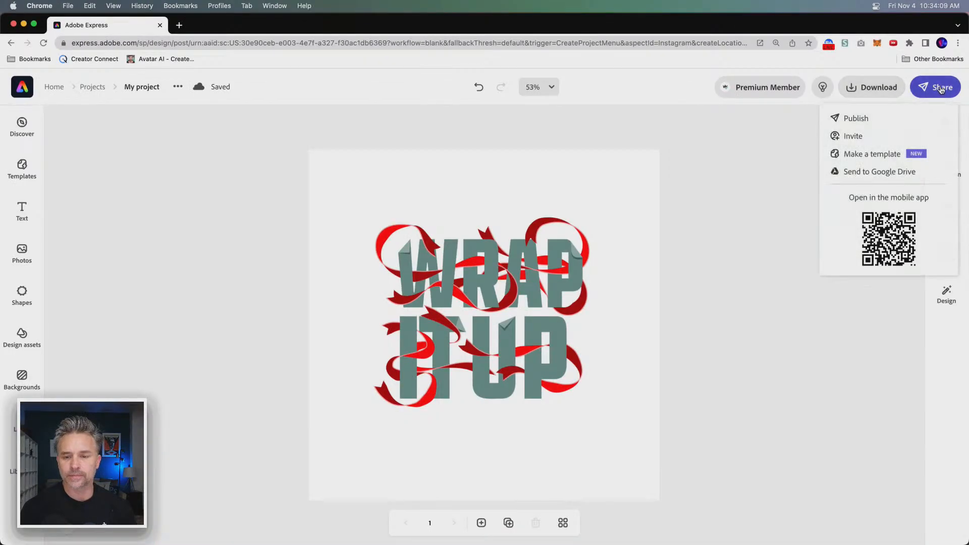
{"action": "left_click", "coordinate": [846, 119]}
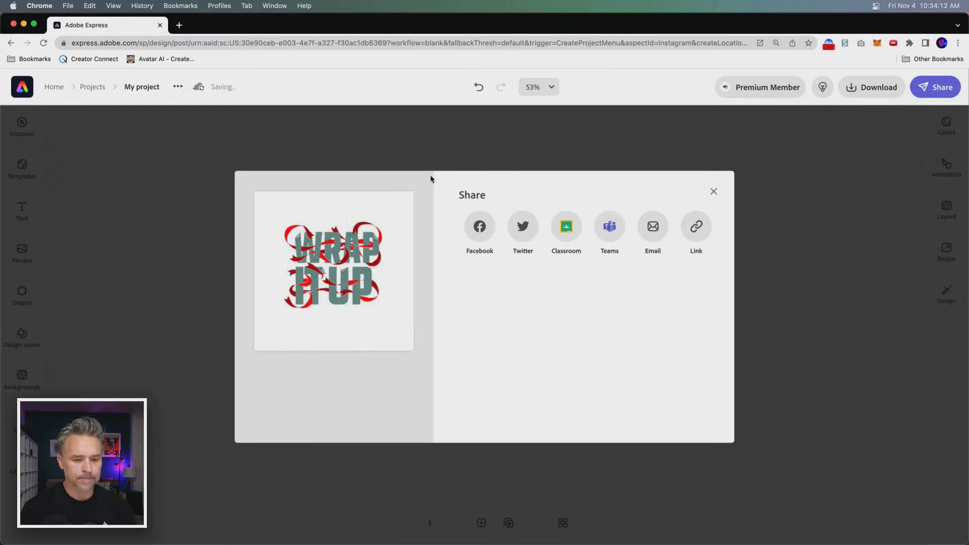
{"action": "left_click", "coordinate": [714, 192]}
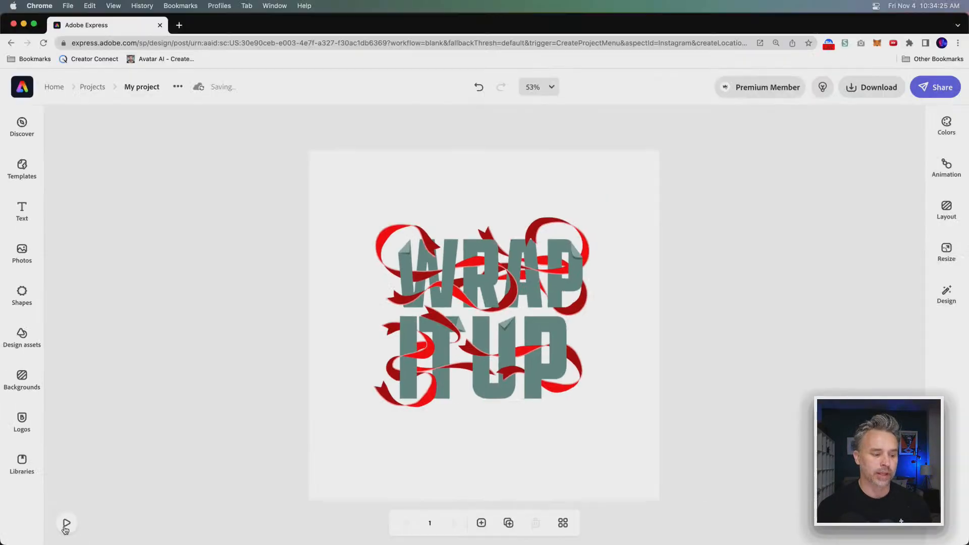
{"action": "left_click", "coordinate": [146, 505]}
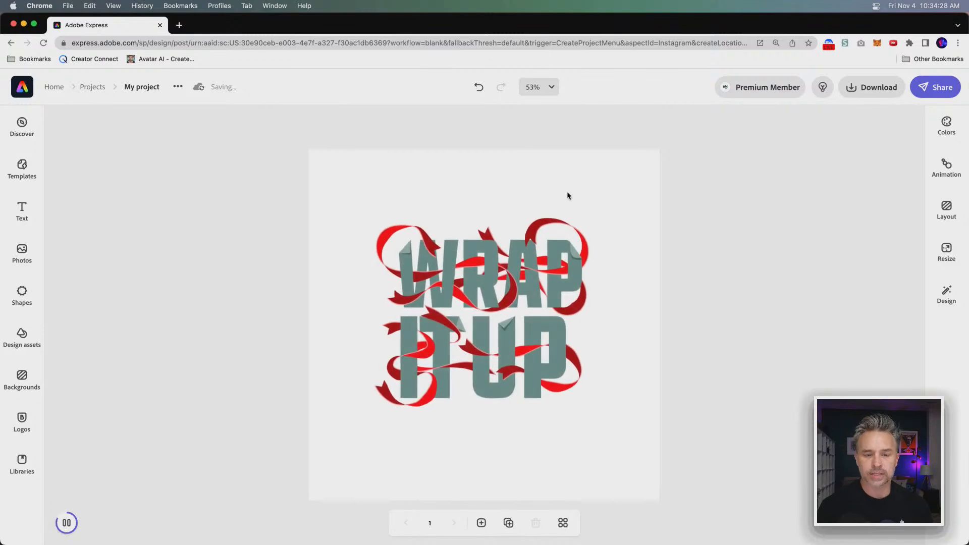
Publish the animated post using the Twitter sharing option and copy the generated post link
{"action": "left_click", "coordinate": [934, 90]}
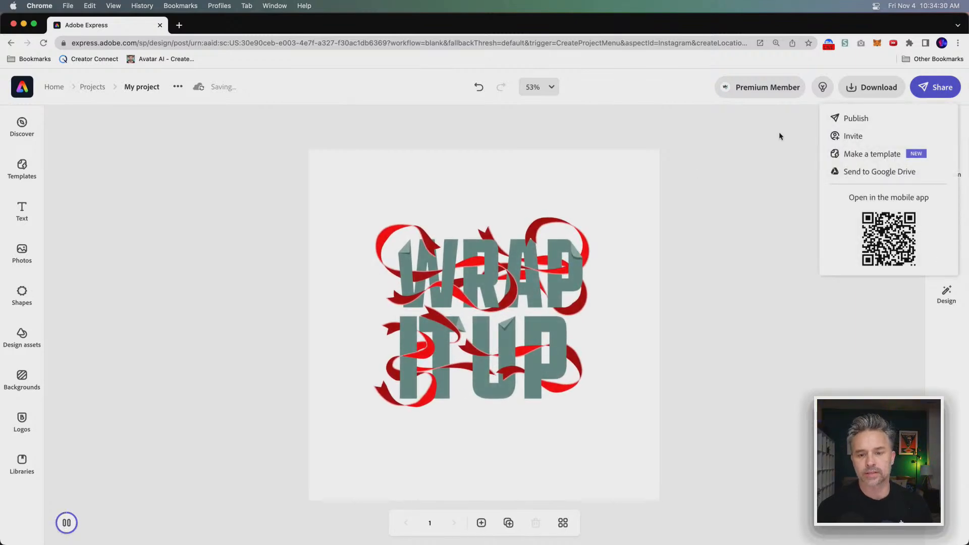
{"action": "left_click", "coordinate": [839, 120]}
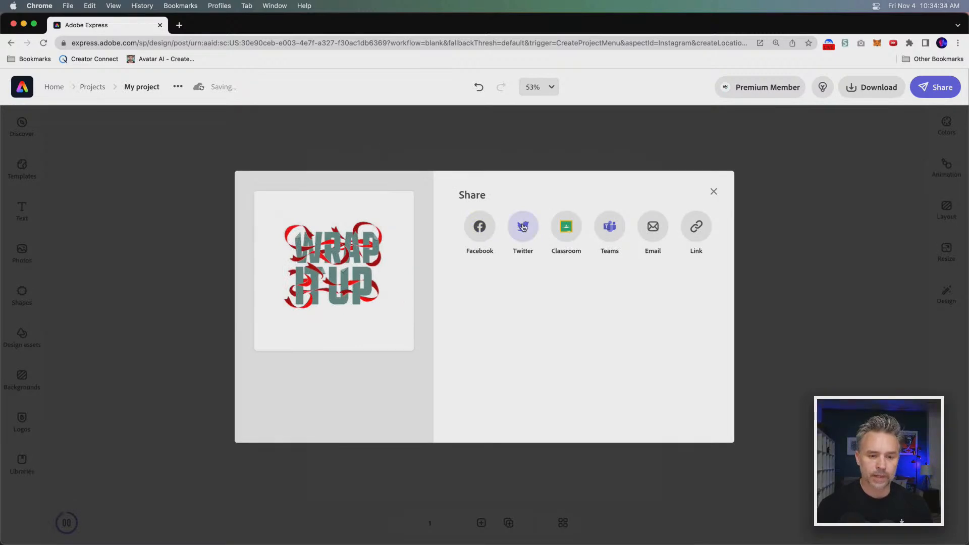
{"action": "left_click", "coordinate": [524, 227]}
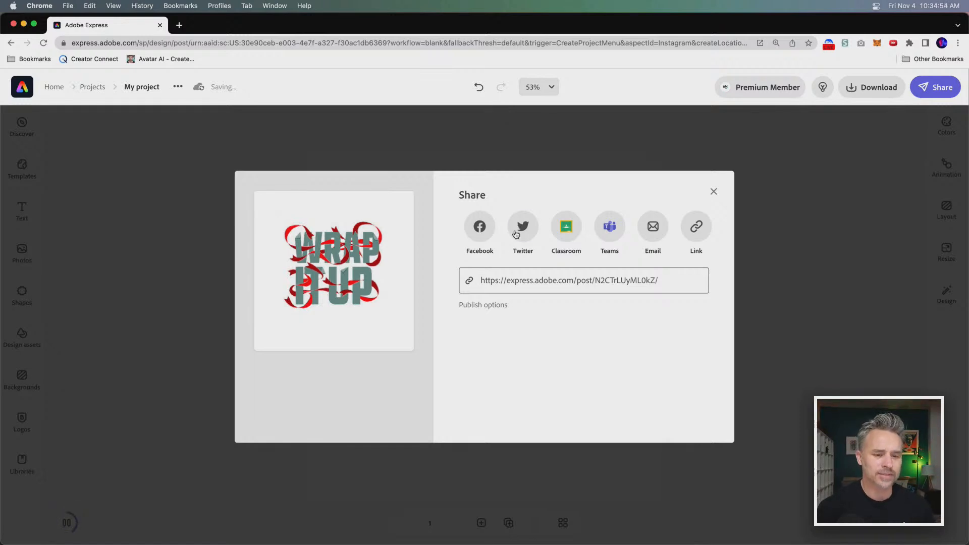
{"action": "left_click", "coordinate": [525, 282]}
{"action": "key", "text": "super+c"}
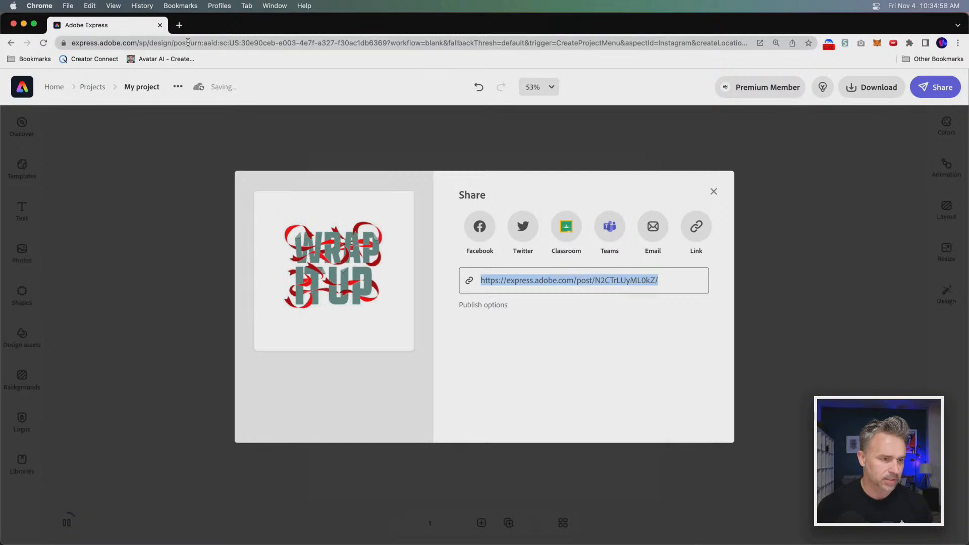
Open the copied post link in a new browser tab and play the published animation
{"action": "left_click", "coordinate": [179, 25]}
{"action": "key", "text": "super+v"}
{"action": "key", "text": "Return"}
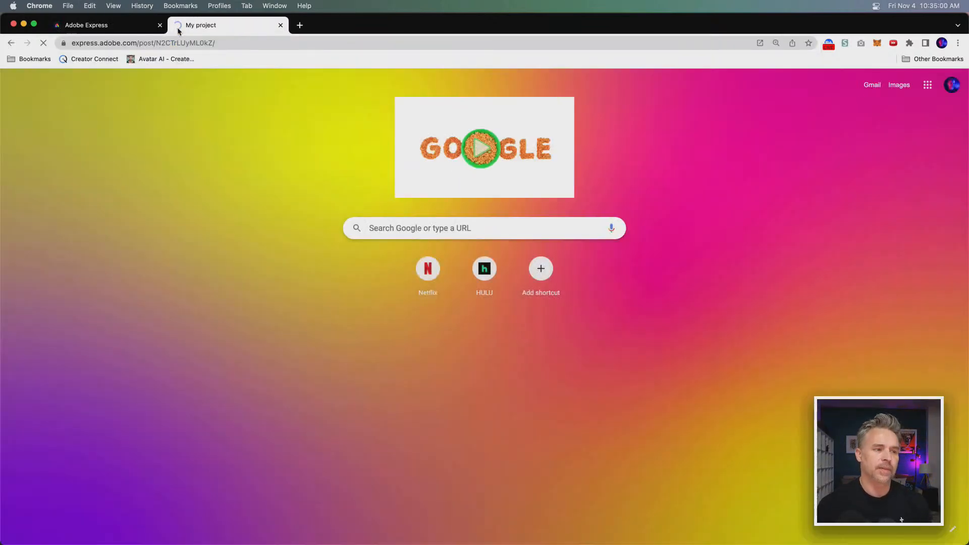
{"action": "left_click", "coordinate": [304, 468]}
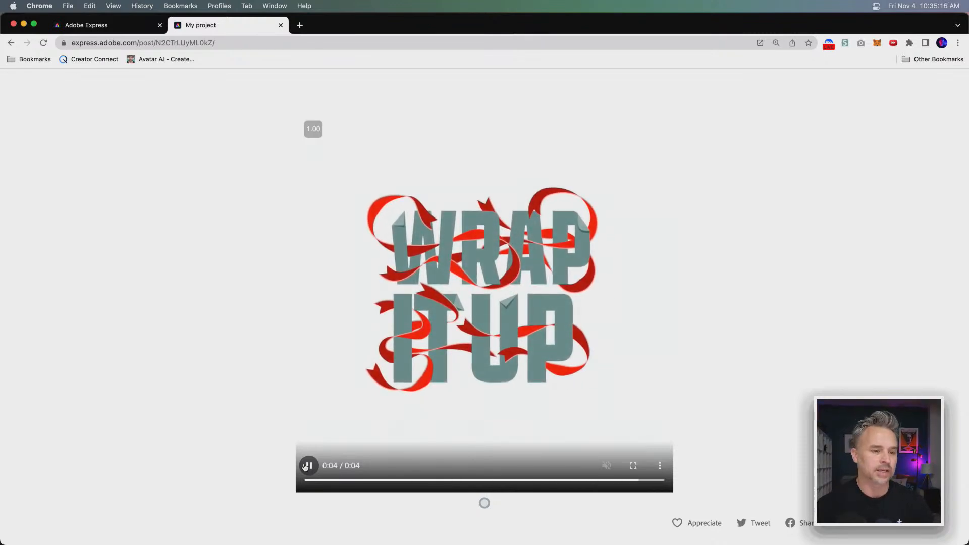
Return to the Adobe Express editor tab, close the sharing options and download the animated post as MP4 Video (720p)
{"action": "left_click", "coordinate": [101, 24]}
{"action": "left_click", "coordinate": [714, 191]}
{"action": "left_click", "coordinate": [862, 97]}
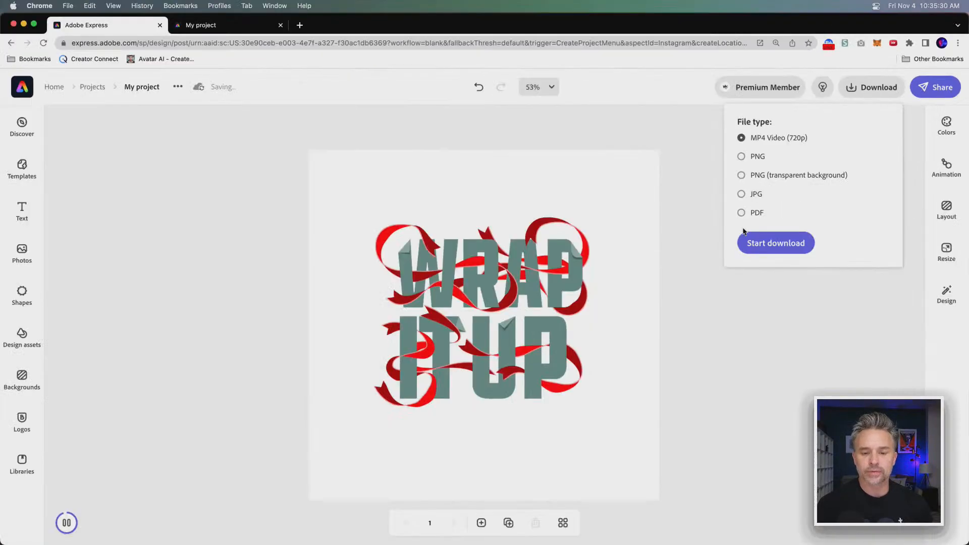
{"action": "left_click", "coordinate": [618, 447]}
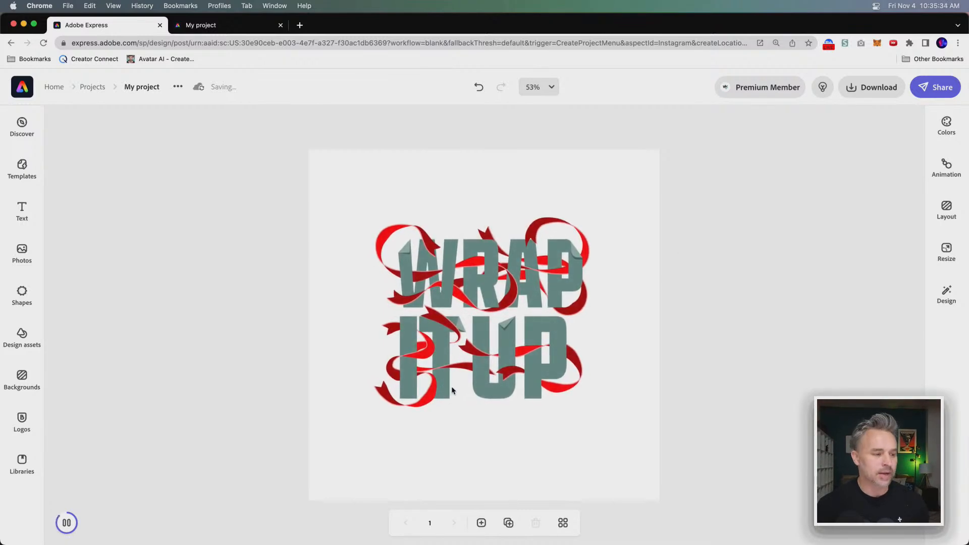
Rename the project as Wrap it up, try to leave for the home page, and choose to wait for the download
{"action": "left_click", "coordinate": [135, 87]}
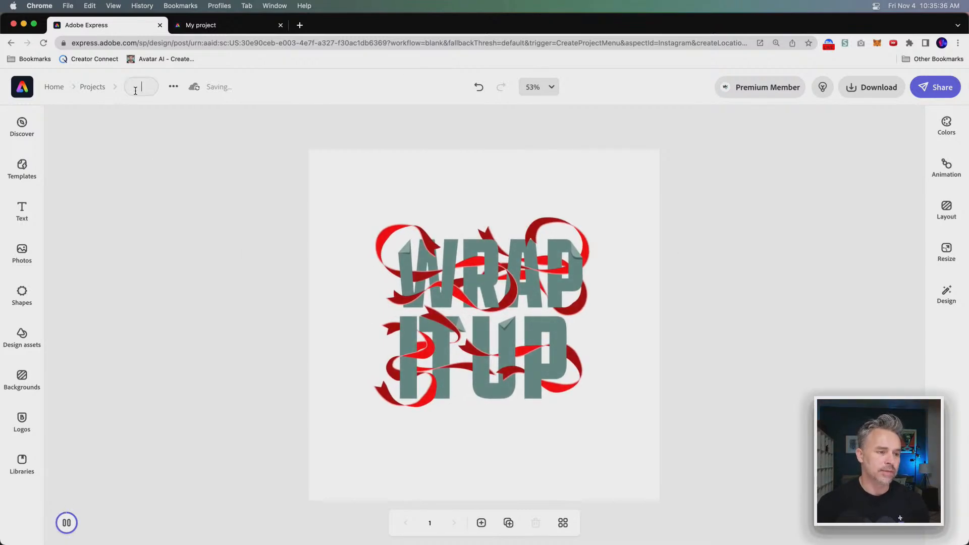
{"action": "type", "text": "Warap it up"}
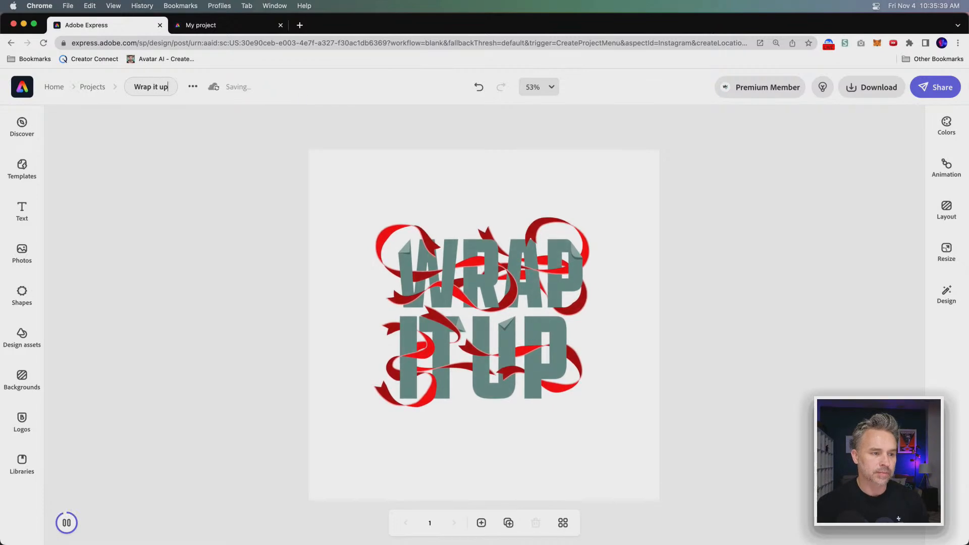
{"action": "key", "text": "Return"}
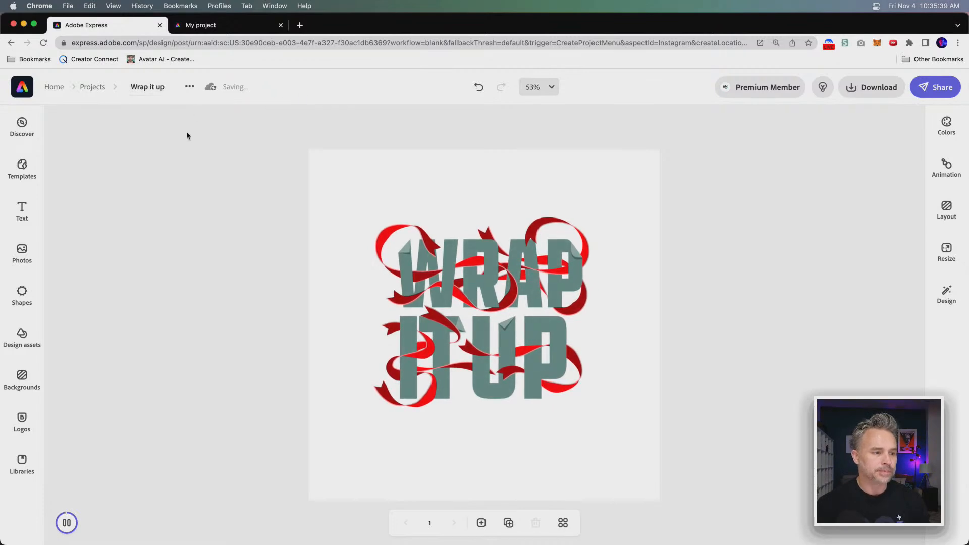
{"action": "left_click", "coordinate": [47, 86]}
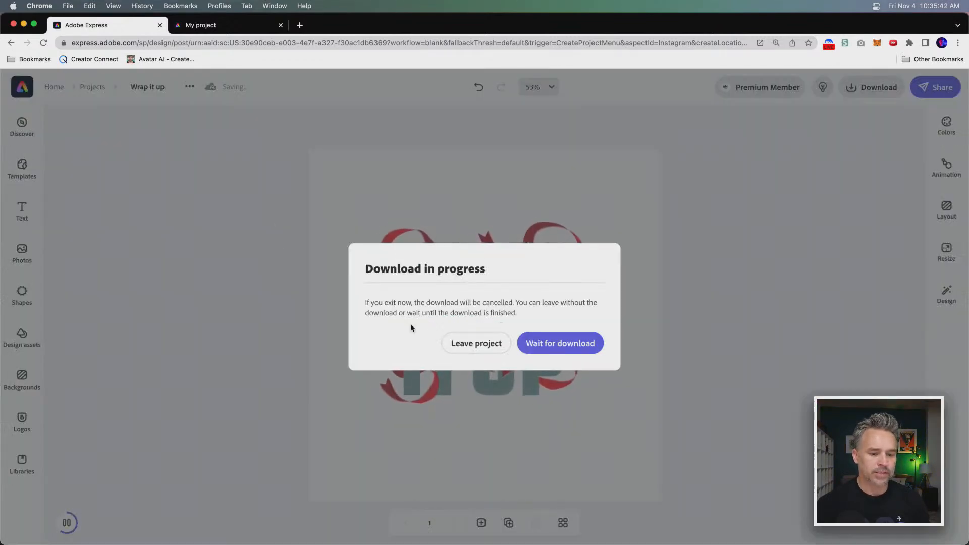
{"action": "left_click", "coordinate": [550, 345]}
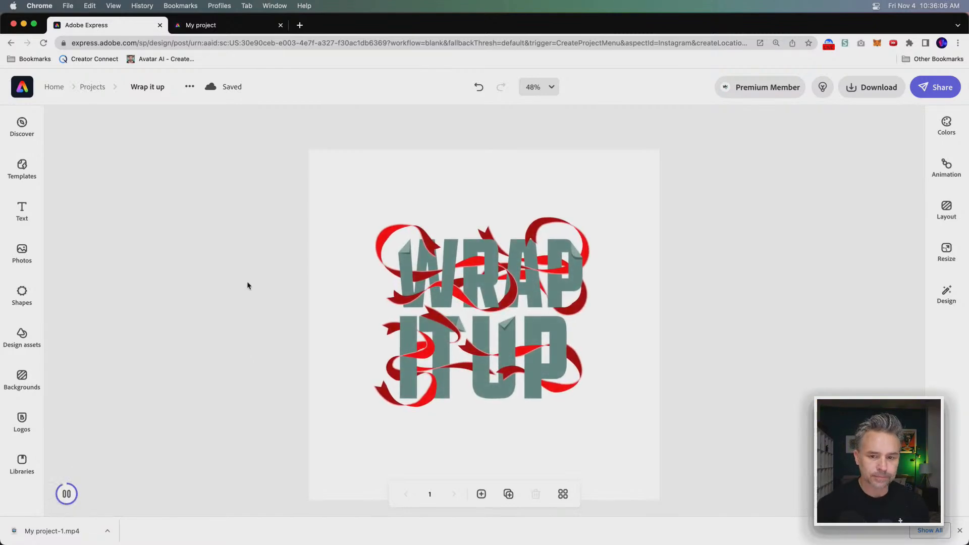
Stop the animation playback, show the downloaded My project-1.mp4 in Finder, and move it to the Desktop
{"action": "left_click", "coordinate": [67, 494]}
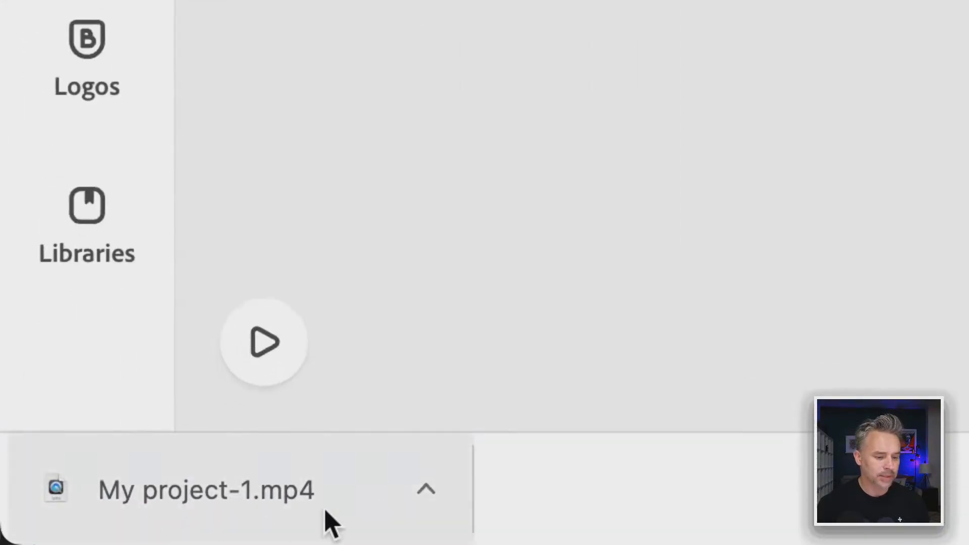
{"action": "left_click", "coordinate": [182, 522]}
{"action": "left_click", "coordinate": [459, 441]}
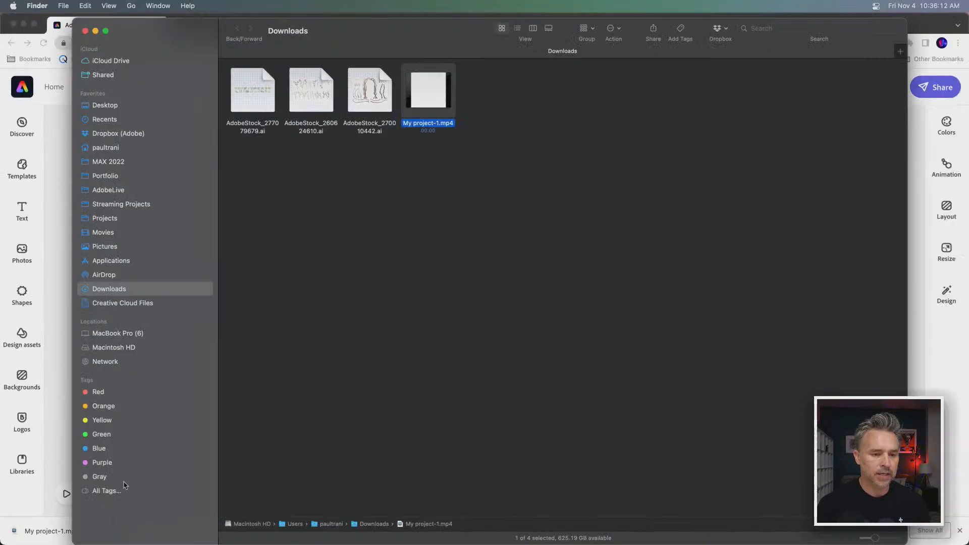
{"action": "left_click_drag", "start_coordinate": [407, 116], "coordinate": [115, 106]}
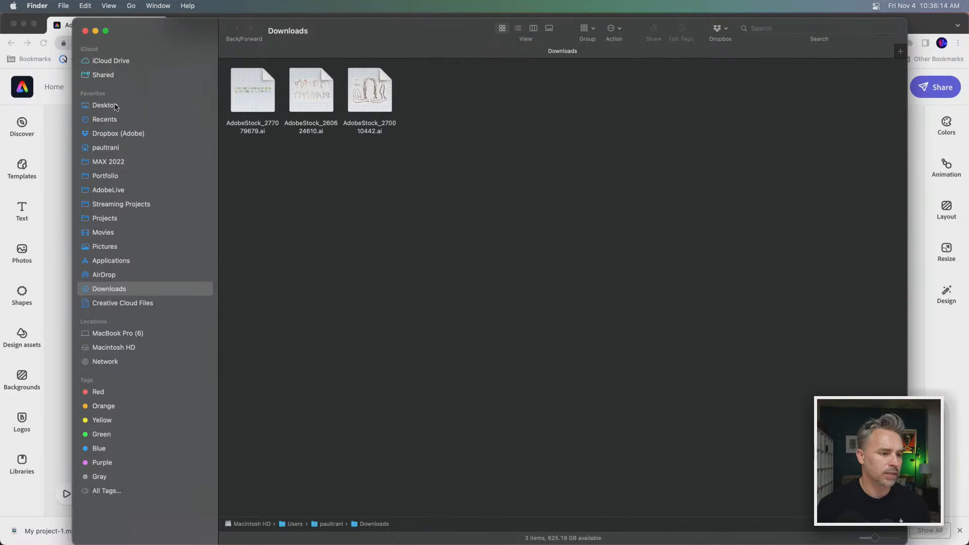
Open the Desktop folder and preview My project-1.mp4, closing the preview after playback
{"action": "left_click", "coordinate": [119, 107]}
{"action": "left_click", "coordinate": [612, 210]}
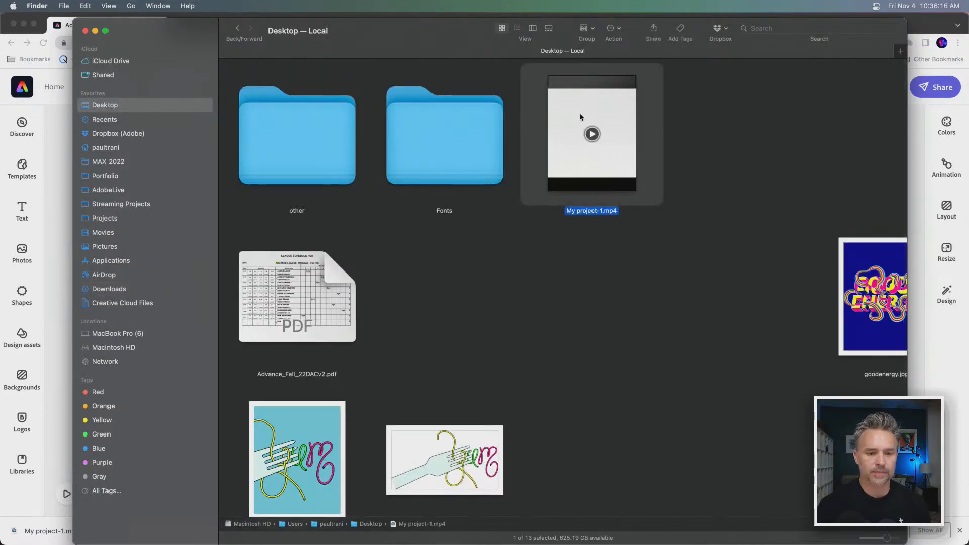
{"action": "key", "text": "space"}
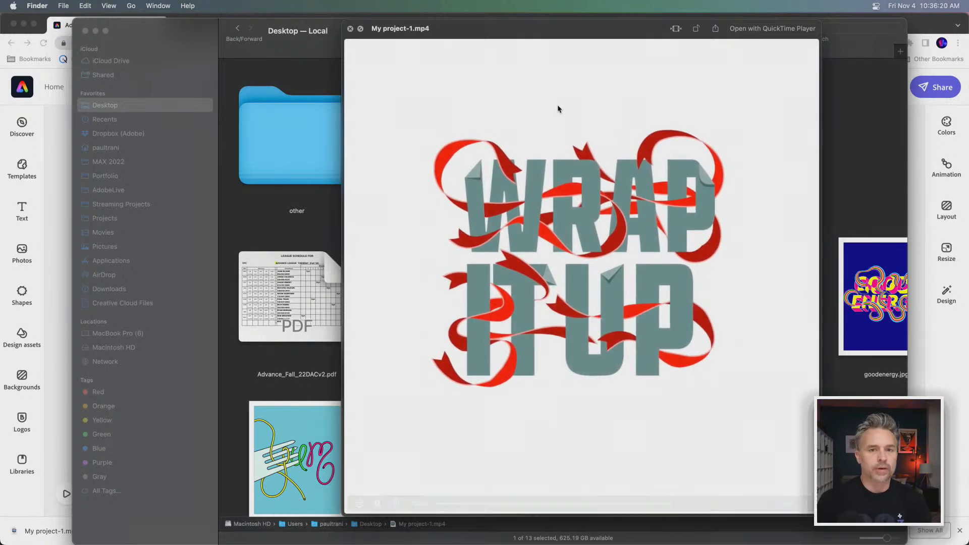
{"action": "key", "text": "space"}
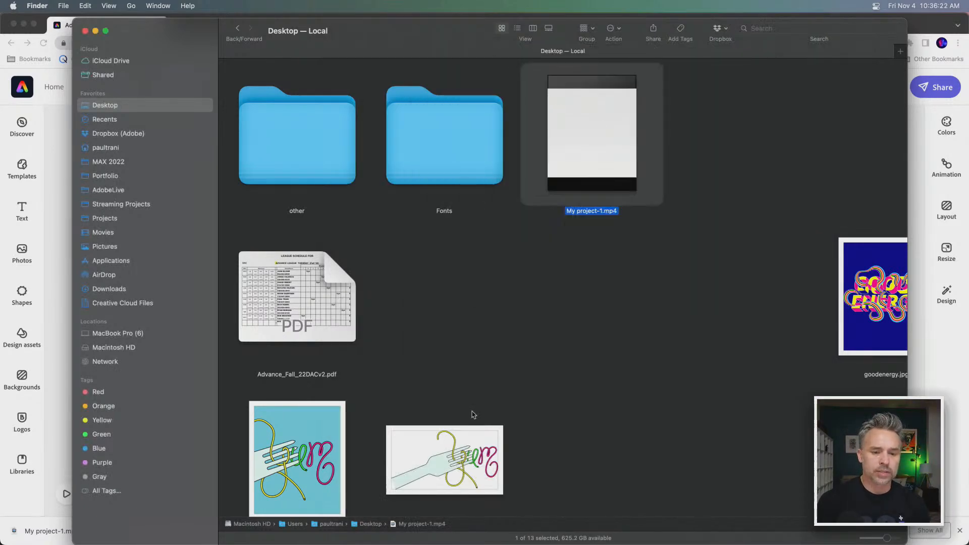
Switch back to Adobe Express in Chrome, go to the home page, and dismiss the browser's downloads bar
{"action": "left_click", "coordinate": [939, 379]}
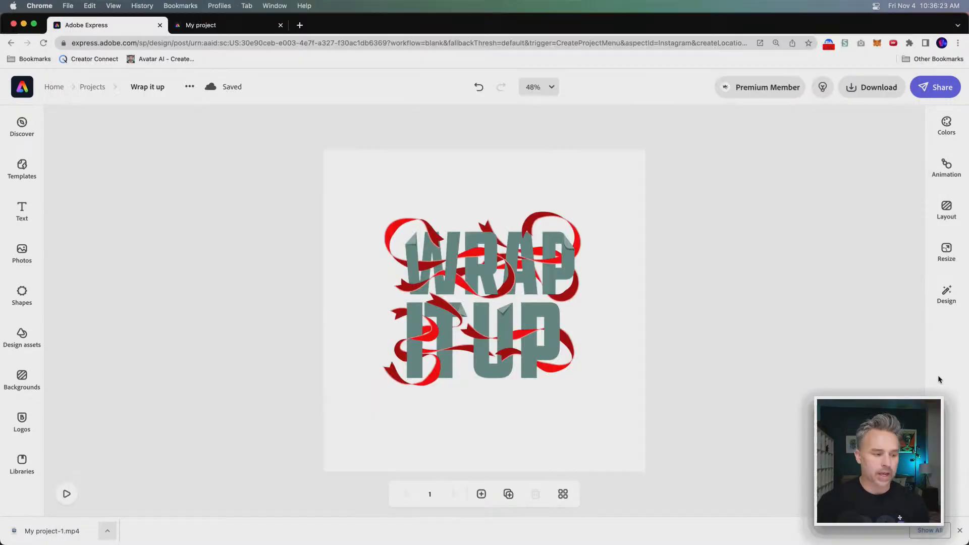
{"action": "left_click", "coordinate": [56, 88]}
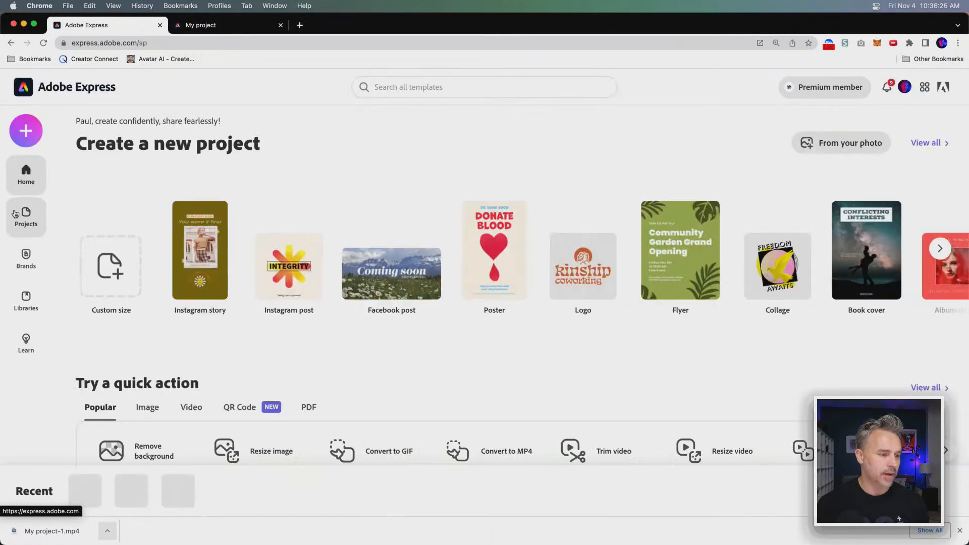
{"action": "left_click", "coordinate": [960, 532]}
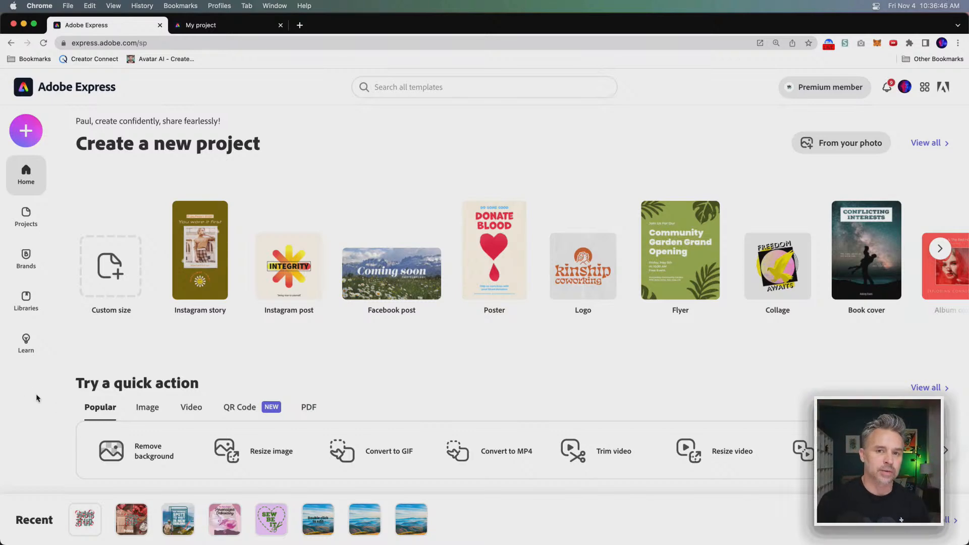
Switch to Finder, preview My project-1.mp4 on the Desktop again, and return to Adobe Express in Chrome
{"action": "mouse_move", "coordinate": [7, 536]}
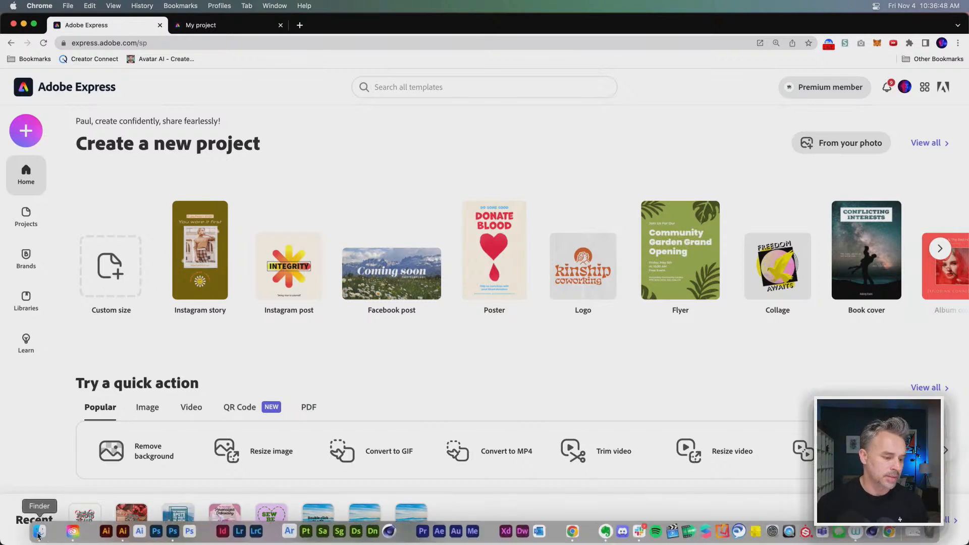
{"action": "left_click", "coordinate": [40, 534]}
{"action": "left_click", "coordinate": [575, 215]}
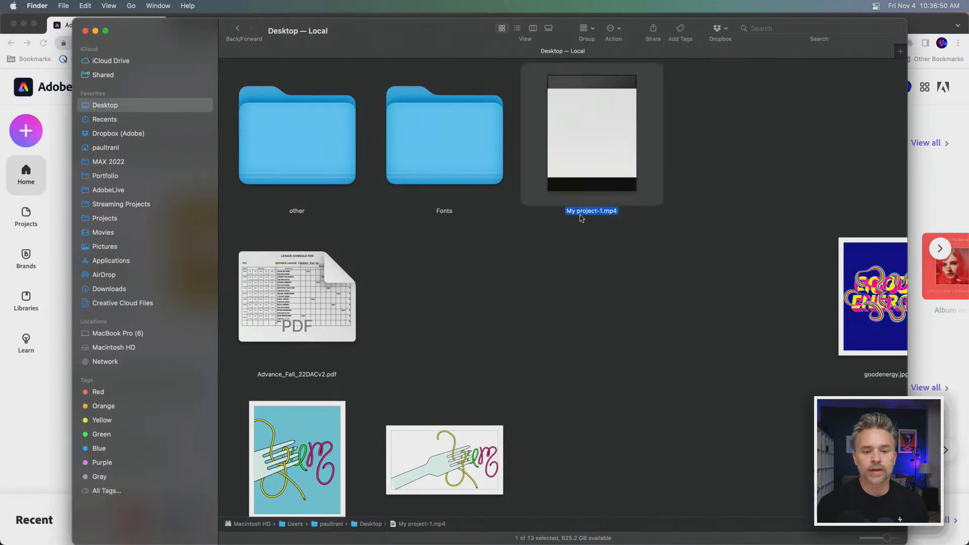
{"action": "key", "text": "space"}
{"action": "key", "text": "space"}
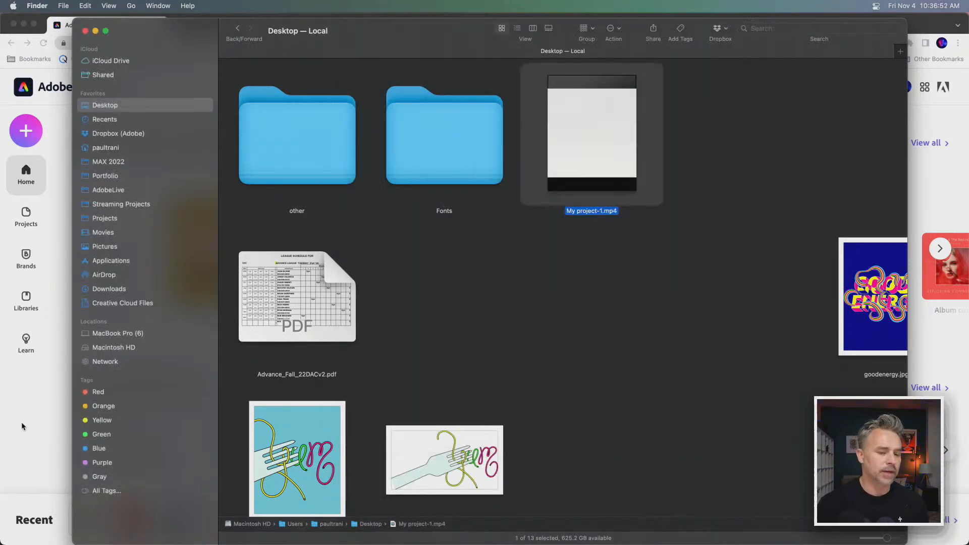
{"action": "left_click", "coordinate": [23, 427]}
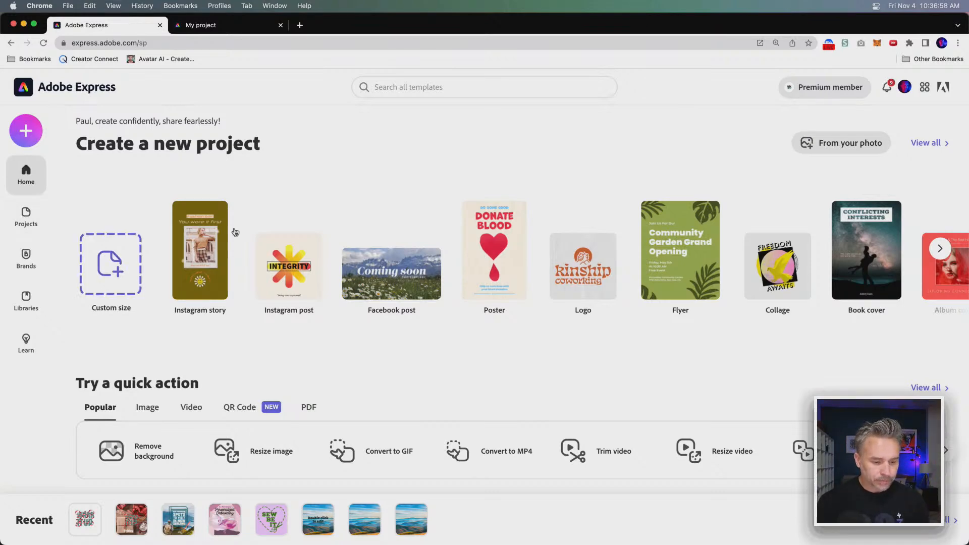
Browse the saved projects and open the "Off the Road Travel Destinations" design for editing
{"action": "left_click", "coordinate": [26, 223]}
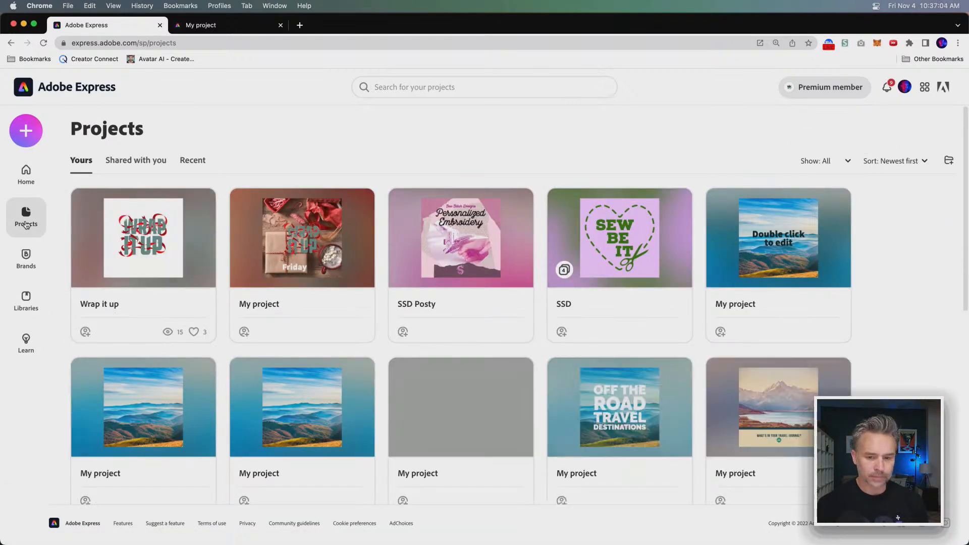
{"action": "scroll", "coordinate": [255, 346], "scroll_direction": "down", "scroll_amount": 5}
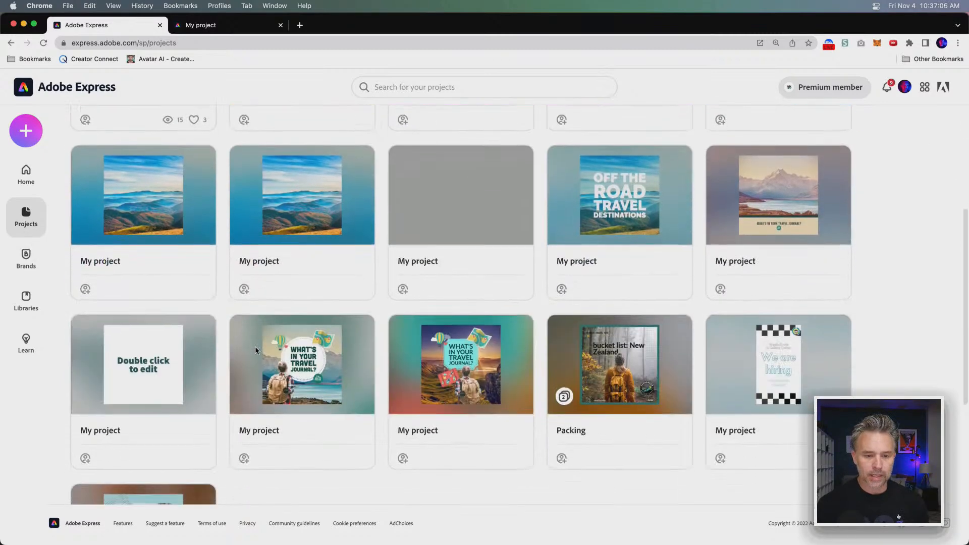
{"action": "left_click", "coordinate": [566, 133]}
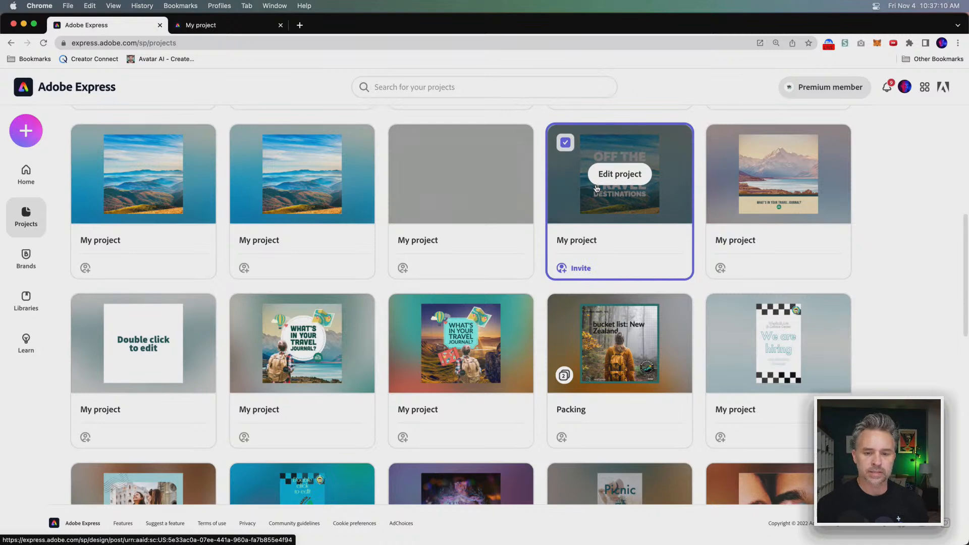
{"action": "left_click", "coordinate": [601, 179]}
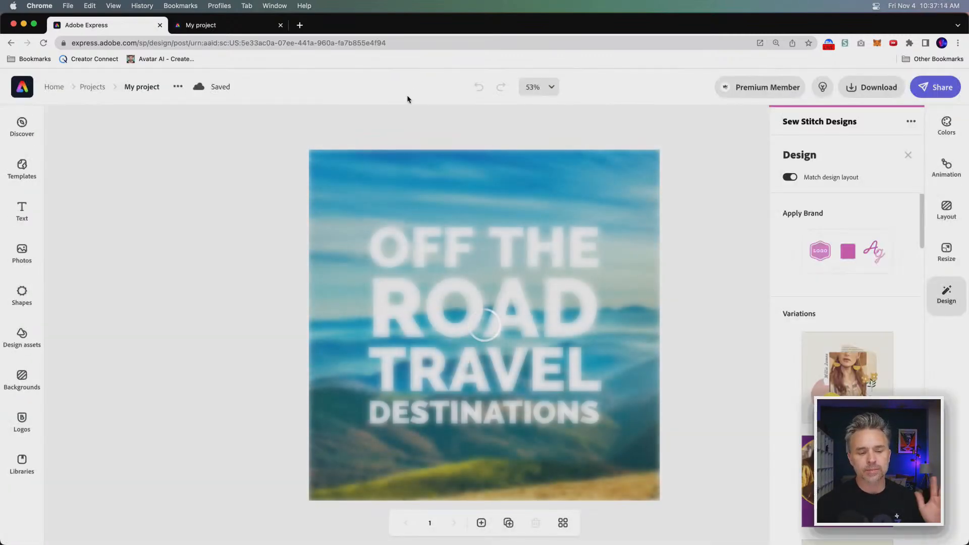
Select the design's heading text, copy the phrase "Find your fire." from the notes overlay, and return to the design
{"action": "left_click", "coordinate": [429, 257]}
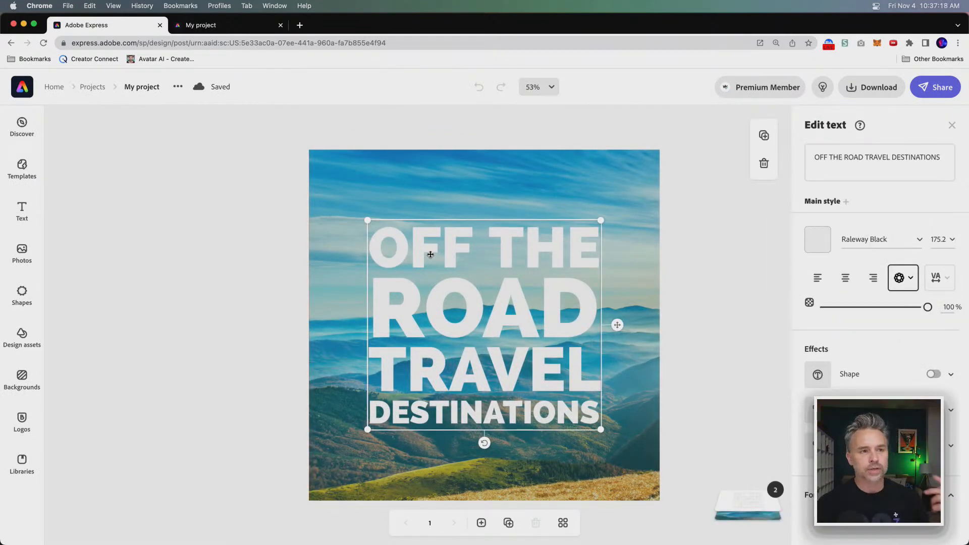
{"action": "scroll", "coordinate": [350, 4], "scroll_direction": "down", "scroll_amount": 2}
{"action": "left_click_drag", "start_coordinate": [251, 37], "coordinate": [170, 40]}
{"action": "key", "text": "super+c"}
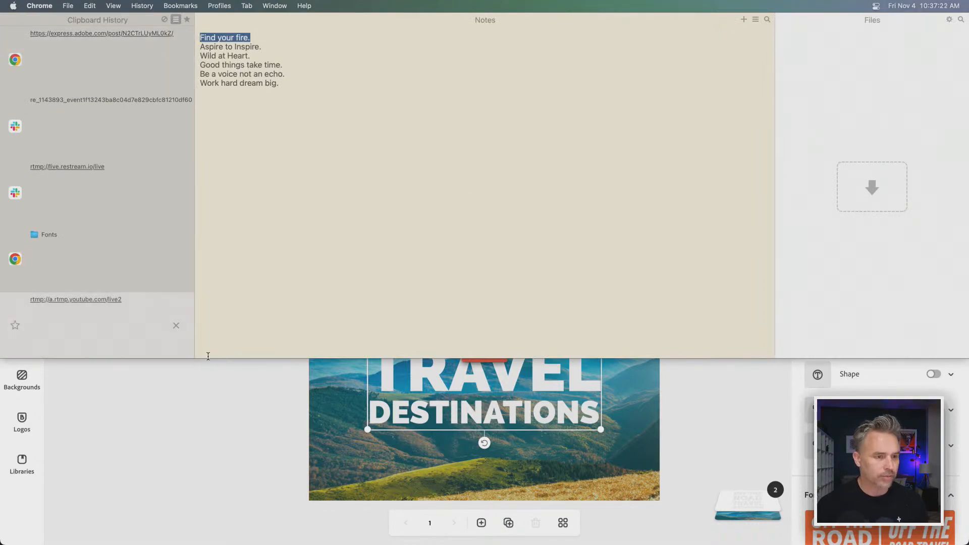
{"action": "left_click", "coordinate": [232, 391]}
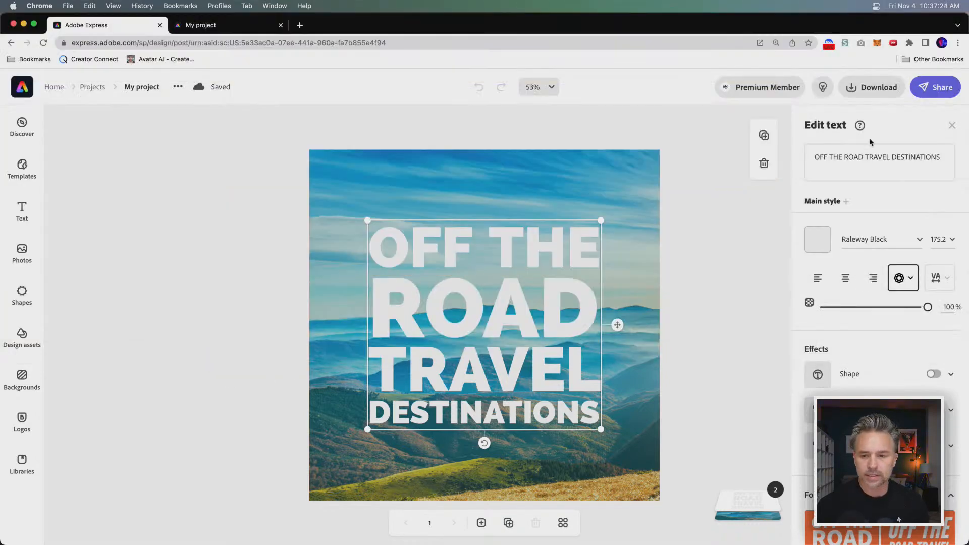
Replace the heading "OFF THE ROAD TRAVEL DESTINATIONS" with the copied phrase "Find your fire." and deselect it
{"action": "left_click", "coordinate": [875, 157]}
{"action": "key", "text": "super+a"}
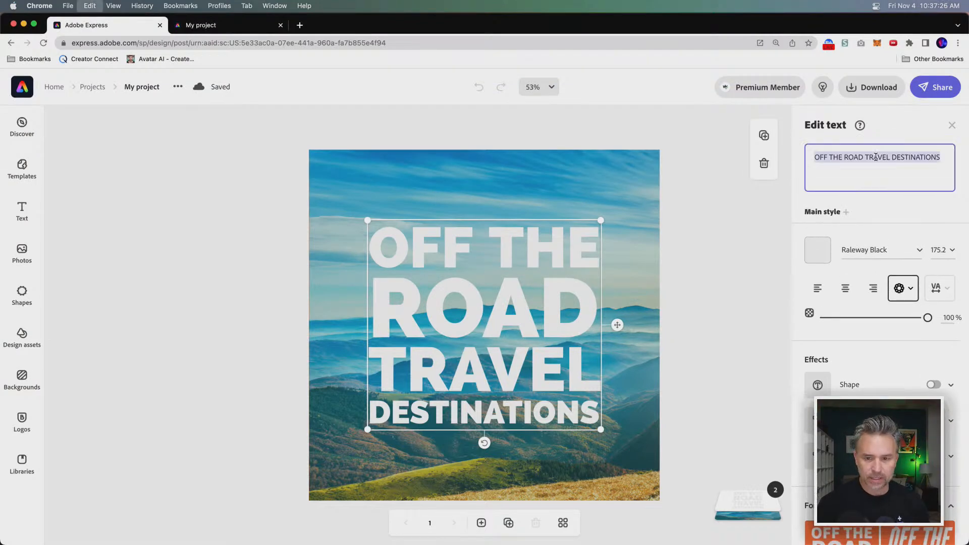
{"action": "key", "text": "super+v"}
{"action": "left_click", "coordinate": [218, 246]}
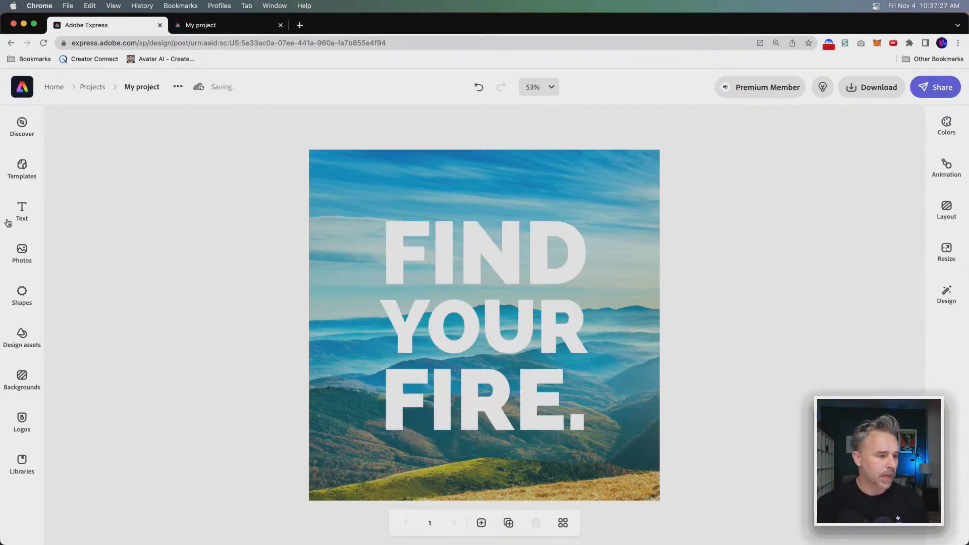
Start a photo upload and show the Portfolio folder's files as icons
{"action": "left_click", "coordinate": [21, 252]}
{"action": "left_click", "coordinate": [122, 154]}
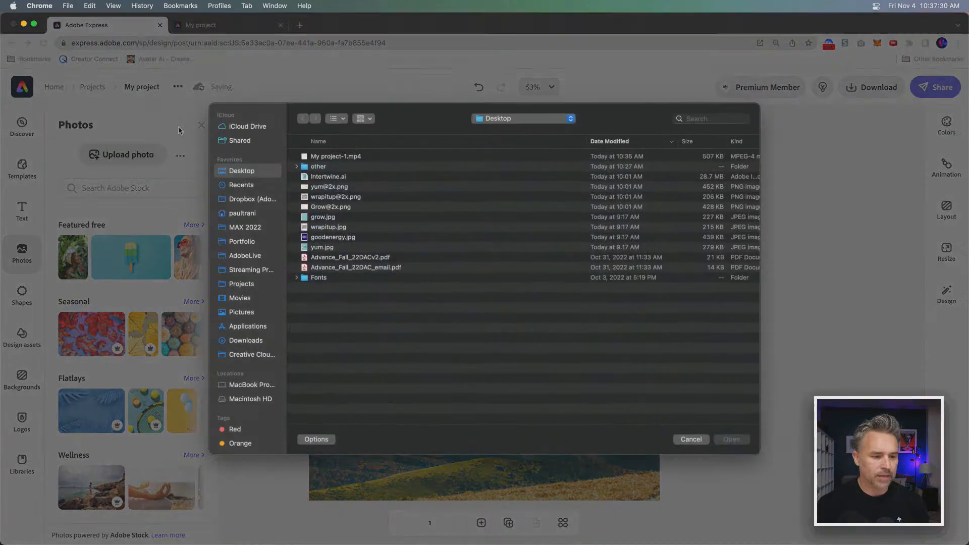
{"action": "left_click", "coordinate": [242, 242]}
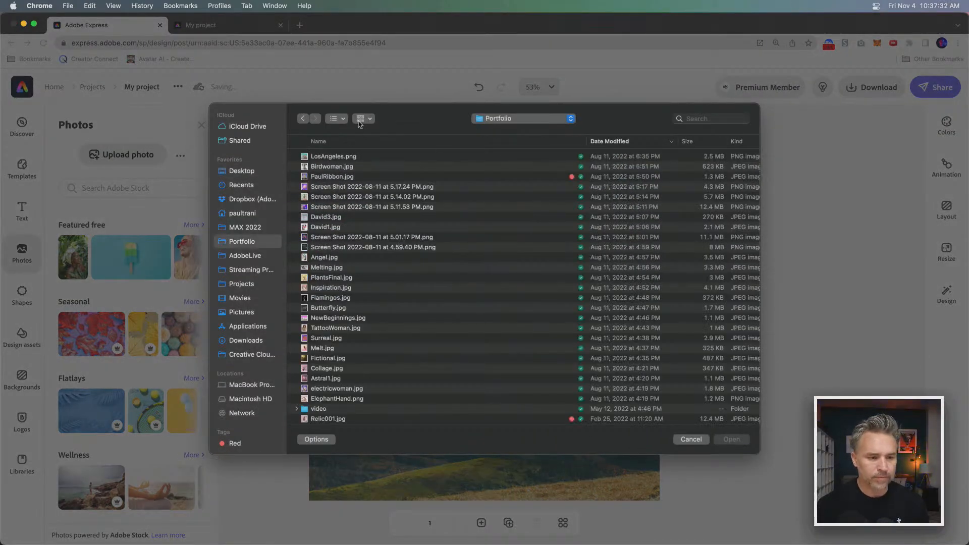
{"action": "left_click", "coordinate": [341, 121]}
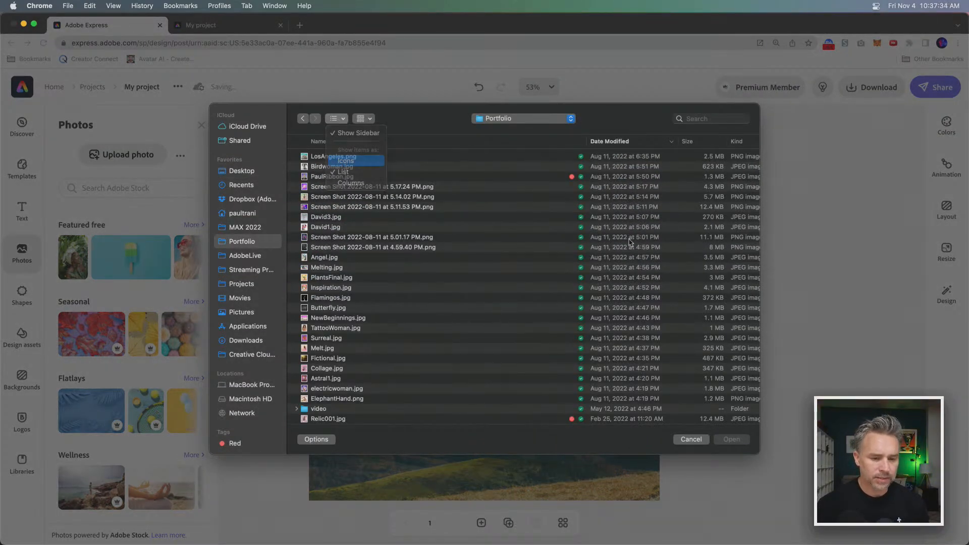
{"action": "left_click", "coordinate": [344, 162]}
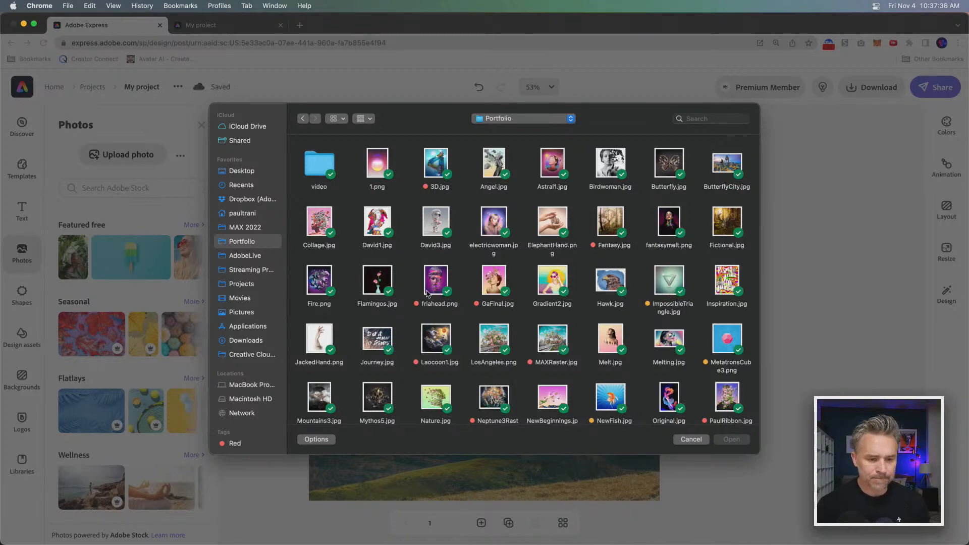
Preview friahead.png and upload it into the design
{"action": "left_click", "coordinate": [435, 288]}
{"action": "key", "text": "space"}
{"action": "key", "text": "space"}
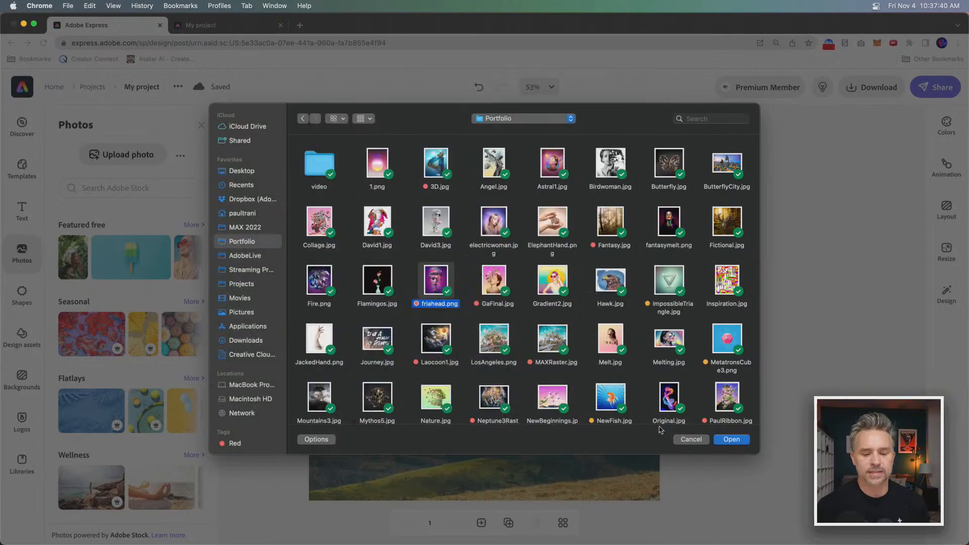
{"action": "left_click", "coordinate": [730, 439]}
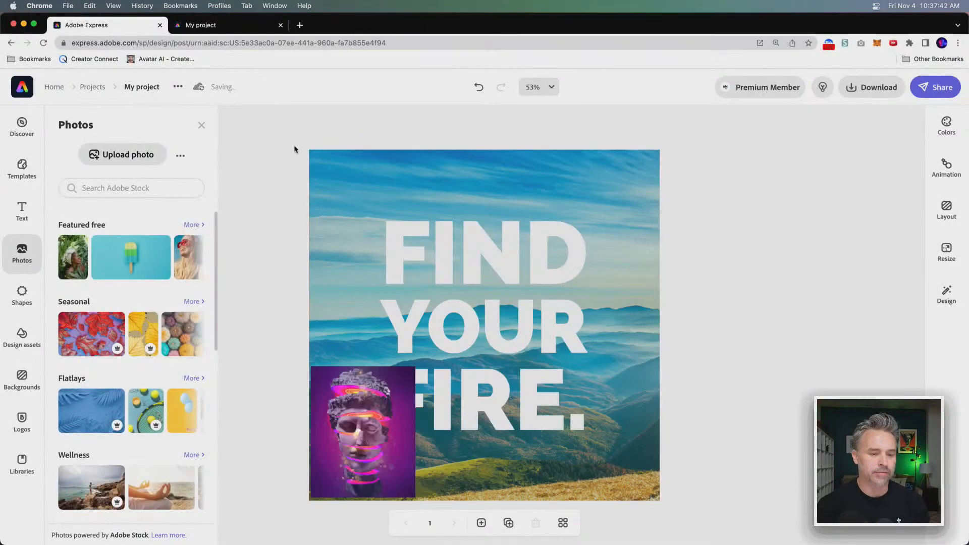
Select the uploaded friahead.png statue image and add it to the design's background
{"action": "left_click", "coordinate": [334, 293]}
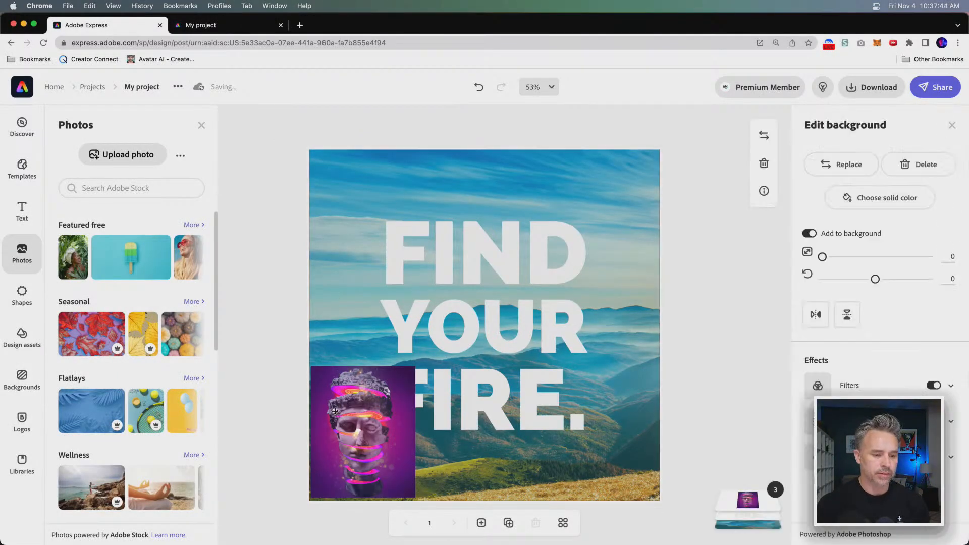
{"action": "left_click", "coordinate": [332, 409]}
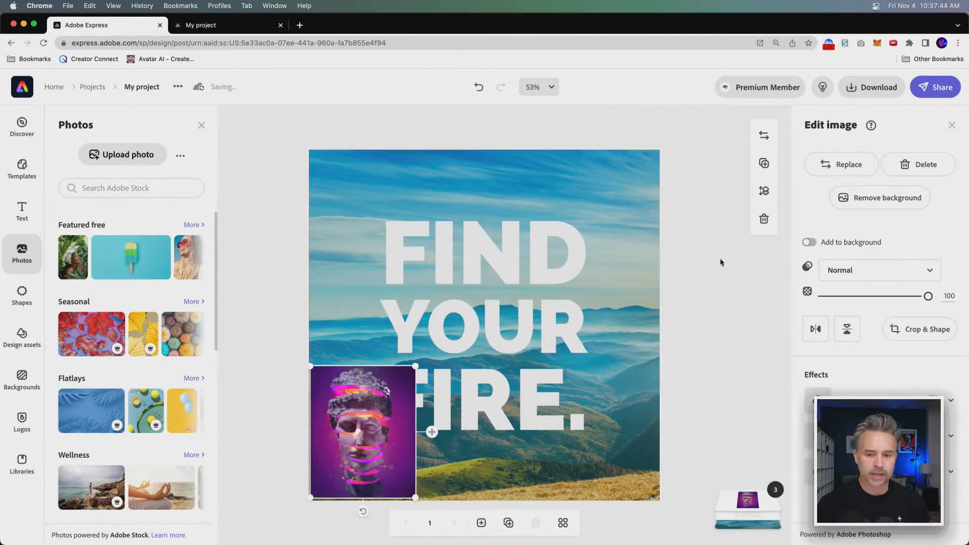
{"action": "left_click", "coordinate": [809, 243]}
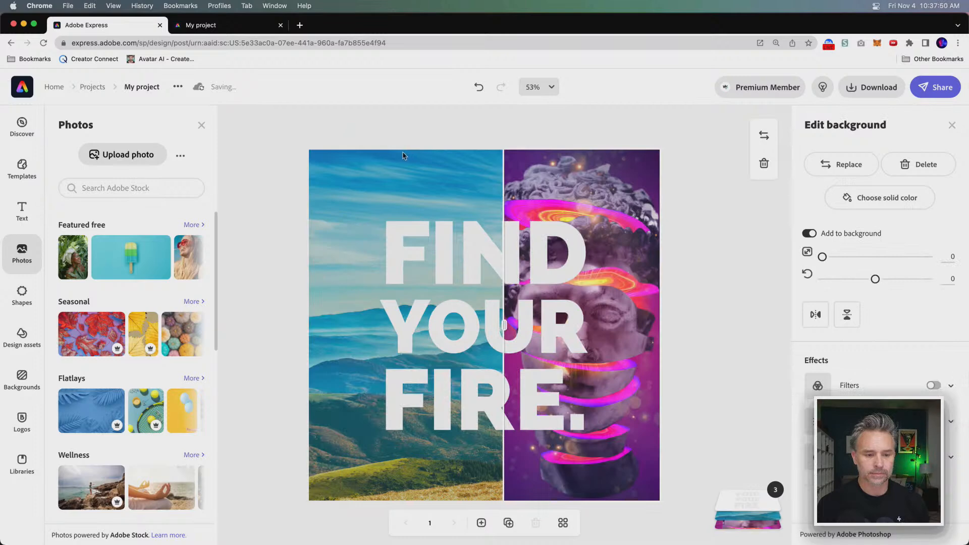
Delete the landscape photo's cell from the background so the statue image fills the whole design, and deselect
{"action": "left_click", "coordinate": [444, 136]}
{"action": "left_click", "coordinate": [413, 197]}
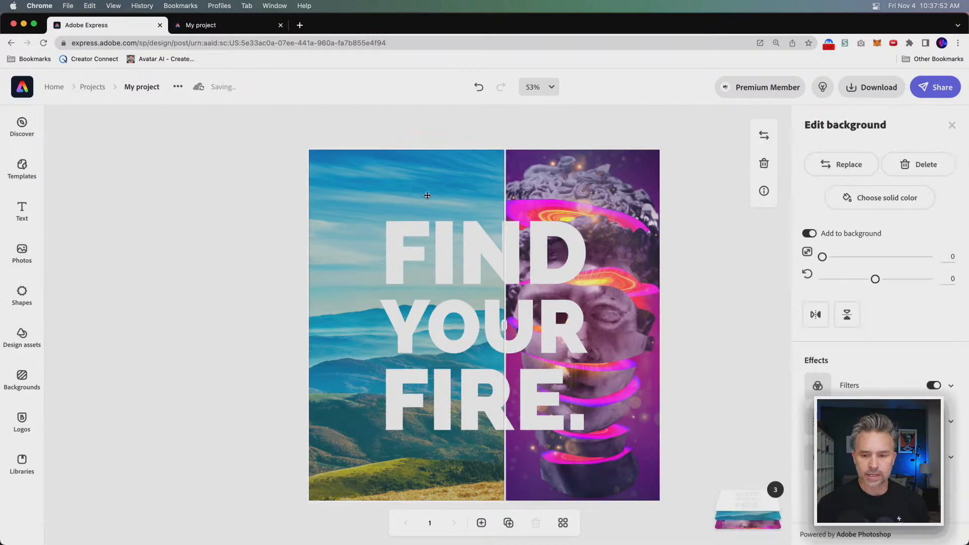
{"action": "left_click", "coordinate": [764, 163]}
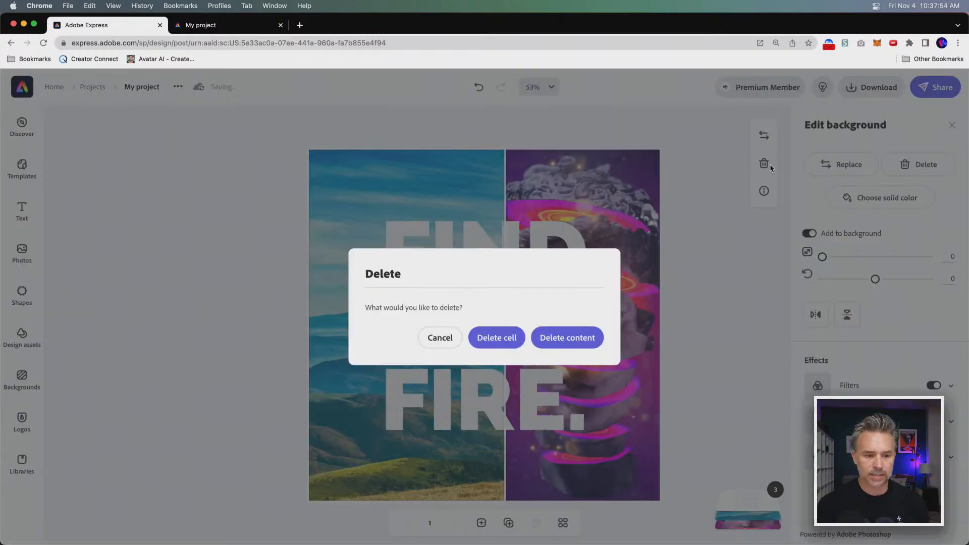
{"action": "left_click", "coordinate": [496, 338]}
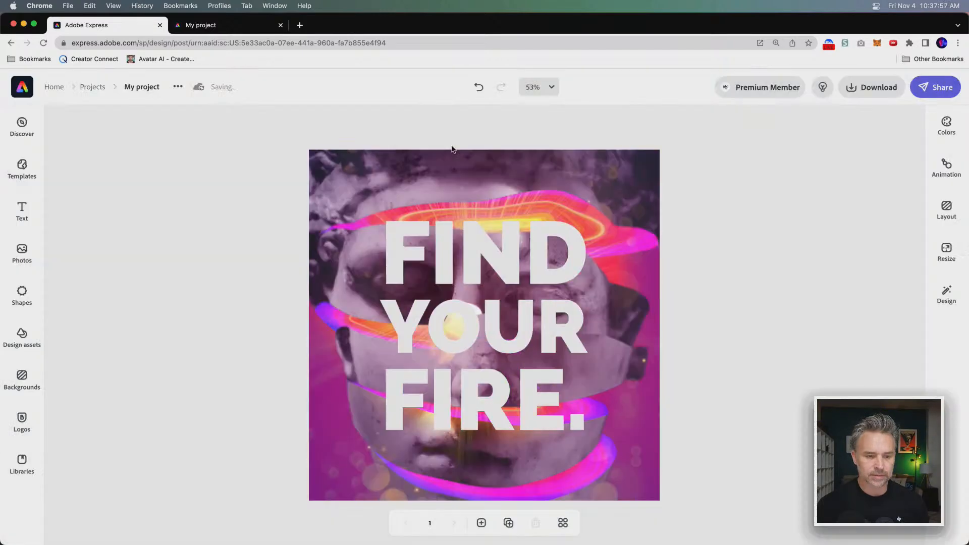
{"action": "left_click", "coordinate": [374, 190]}
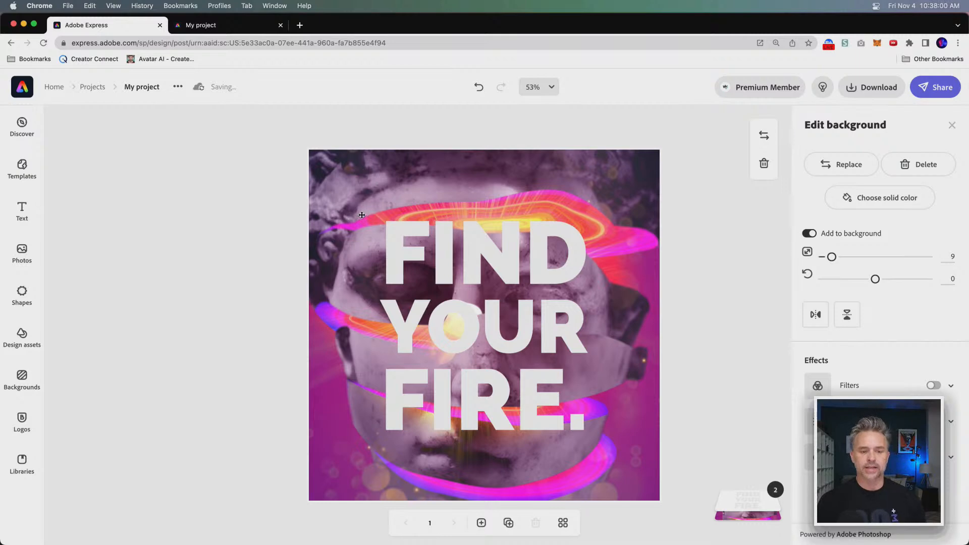
{"action": "left_click", "coordinate": [262, 182]}
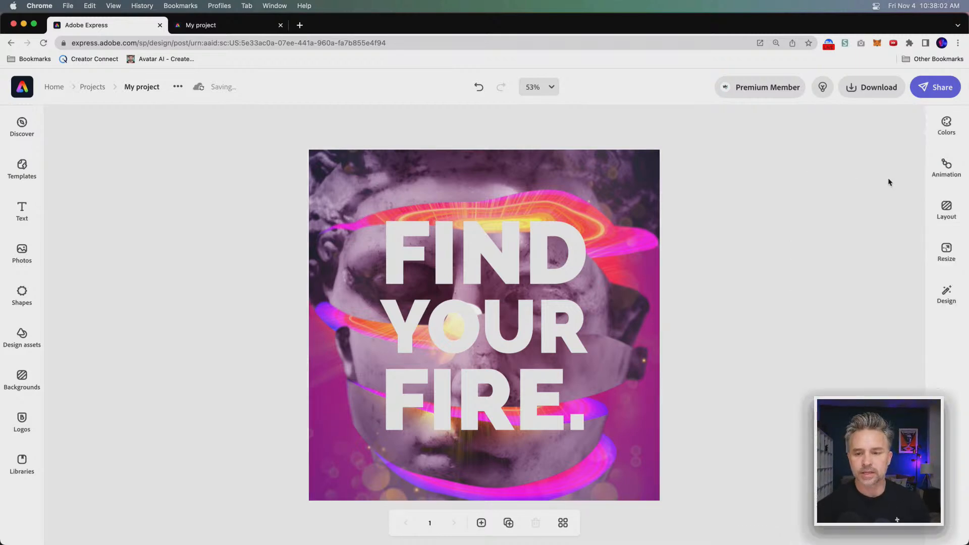
Review the text and photo animation options and apply the second variant of the Typewriter text animation
{"action": "left_click", "coordinate": [946, 167]}
{"action": "scroll", "coordinate": [835, 310], "scroll_direction": "down", "scroll_amount": 2}
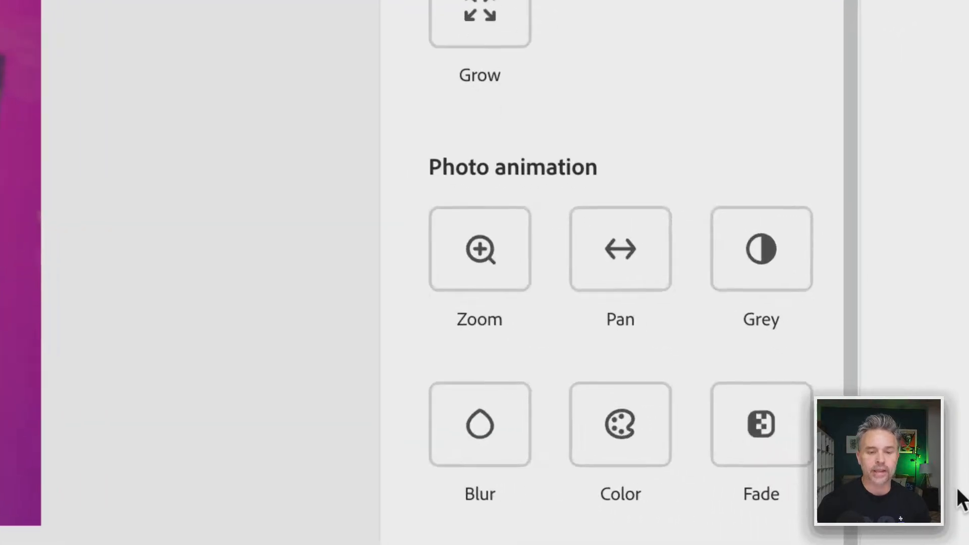
{"action": "scroll", "coordinate": [819, 112], "scroll_direction": "up", "scroll_amount": 3}
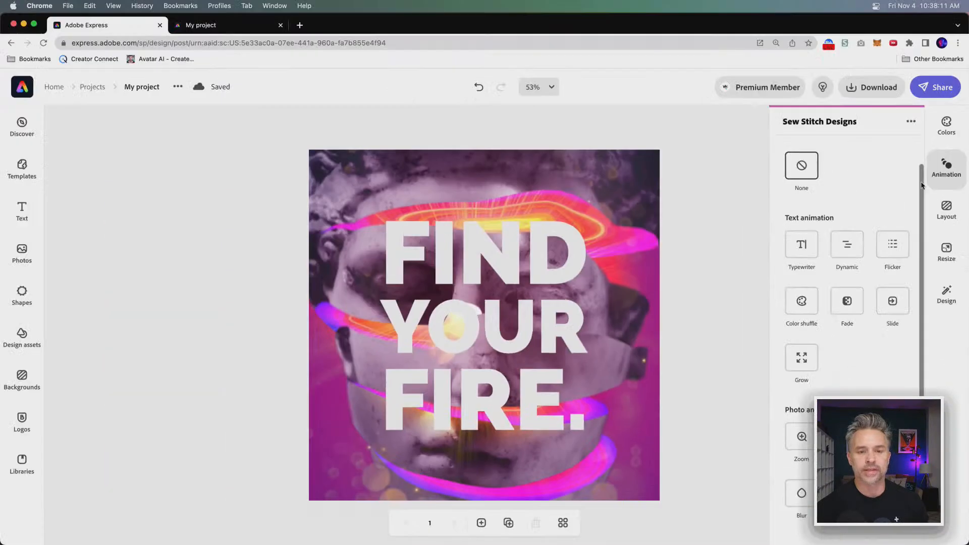
{"action": "left_click", "coordinate": [797, 253]}
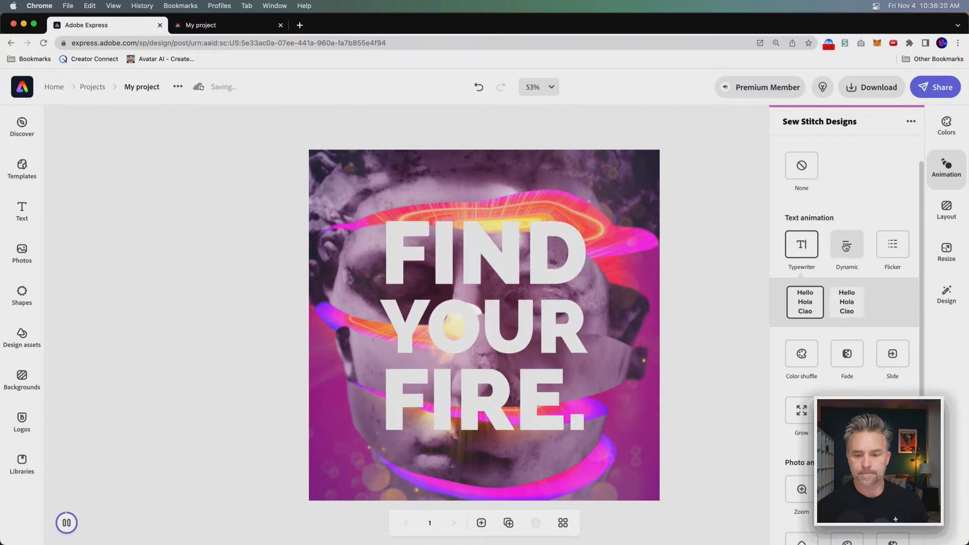
{"action": "left_click", "coordinate": [846, 300]}
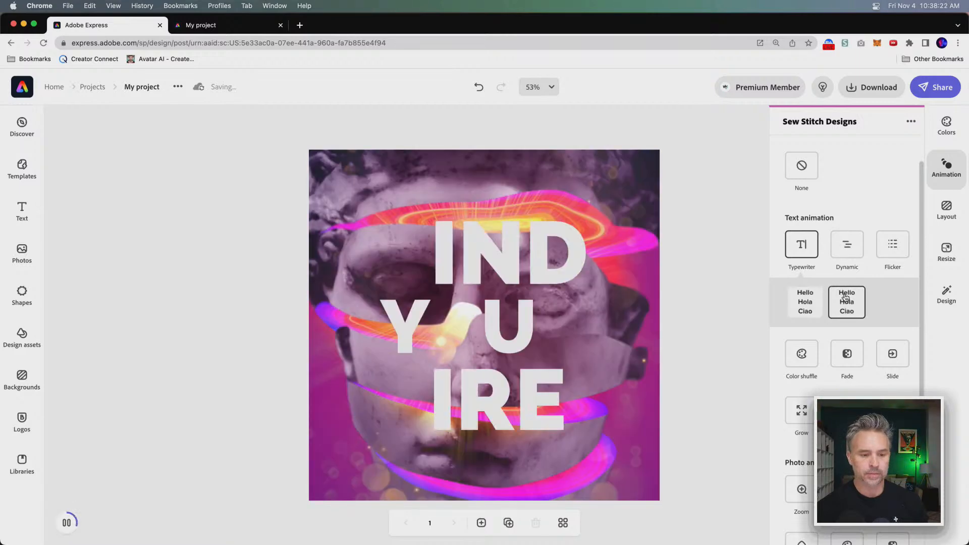
Copy the phrase "Work hard dream big." from the notes overlay and return to the design
{"action": "scroll", "coordinate": [292, 4], "scroll_direction": "down", "scroll_amount": 3}
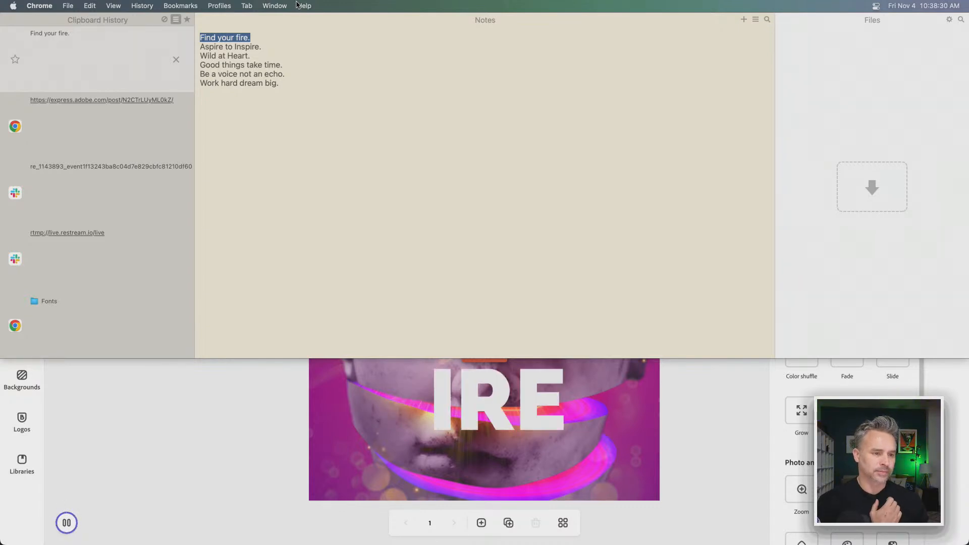
{"action": "left_click_drag", "start_coordinate": [285, 86], "coordinate": [165, 84]}
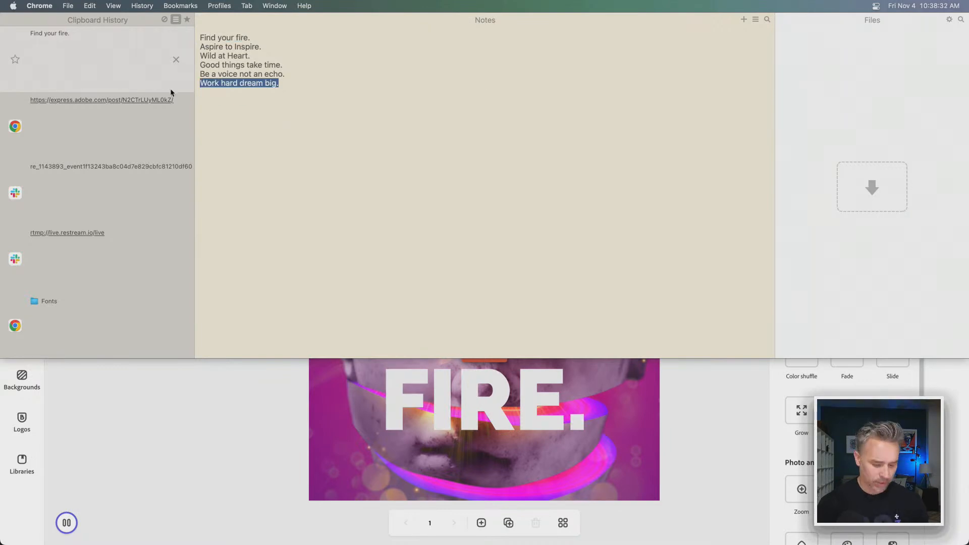
{"action": "key", "text": "super+c"}
{"action": "left_click", "coordinate": [244, 467]}
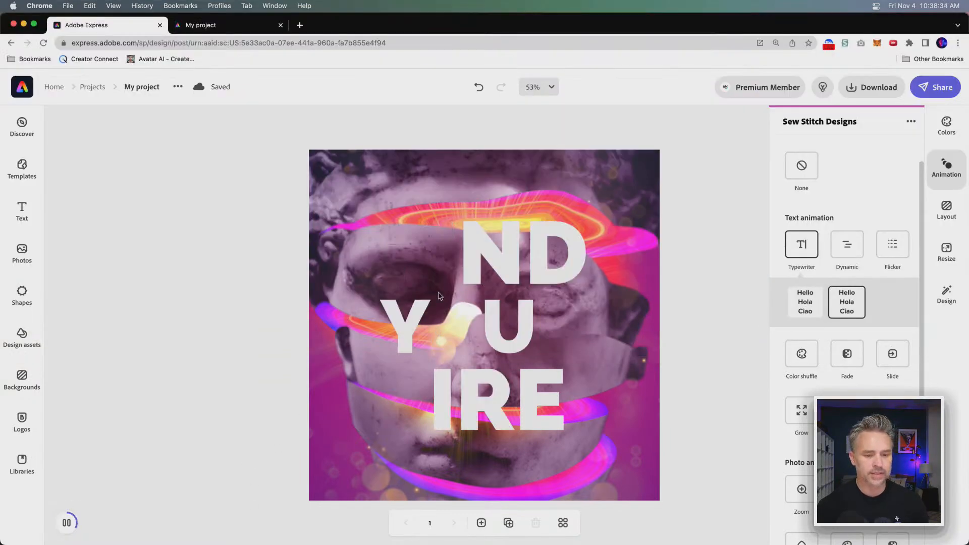
Replace the heading "Find your fire." with the copied phrase "Work hard dream big."
{"action": "left_click", "coordinate": [440, 271]}
{"action": "left_click", "coordinate": [879, 155]}
{"action": "key", "text": "super+a"}
{"action": "key", "text": "super+v"}
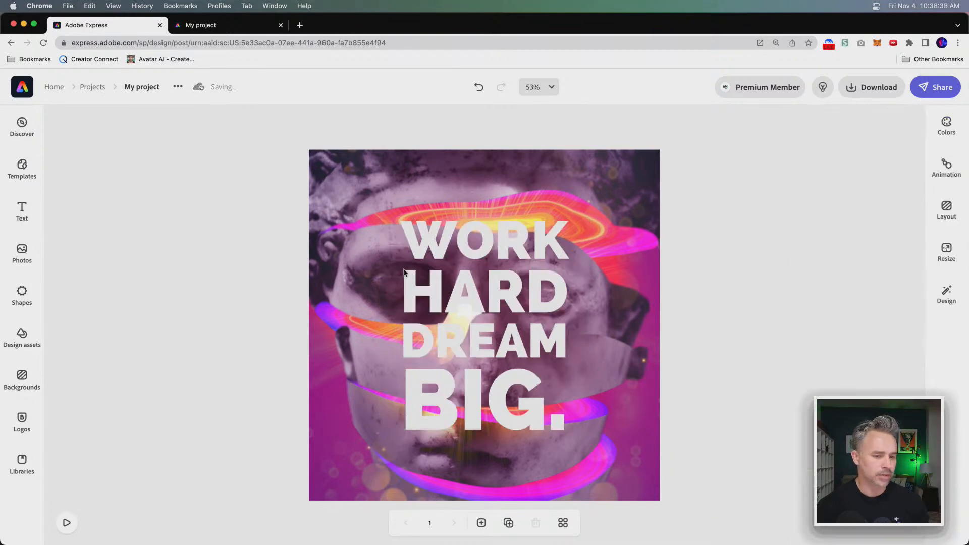
Replace the statue background with an uploaded Collage.jpg from the Portfolio folder and deselect it
{"action": "left_click", "coordinate": [391, 187]}
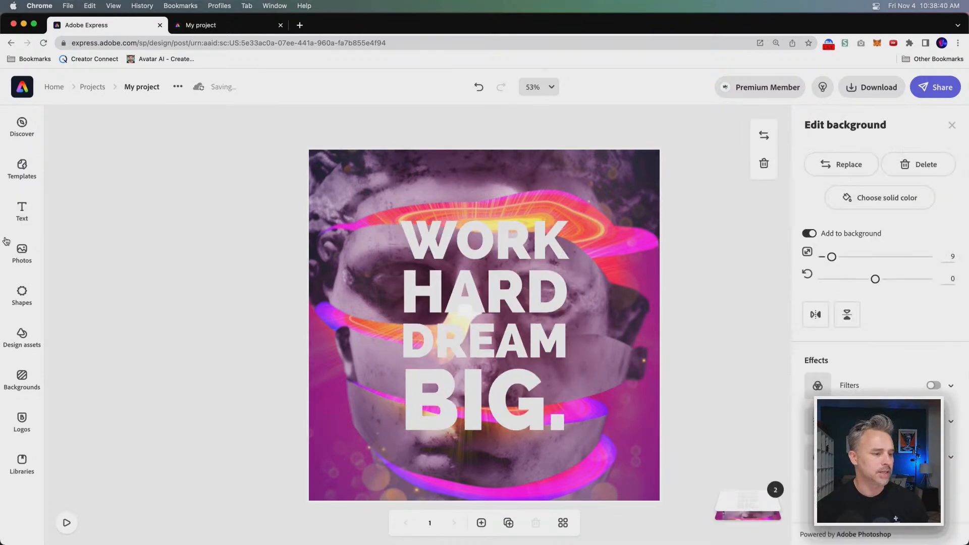
{"action": "left_click", "coordinate": [862, 165]}
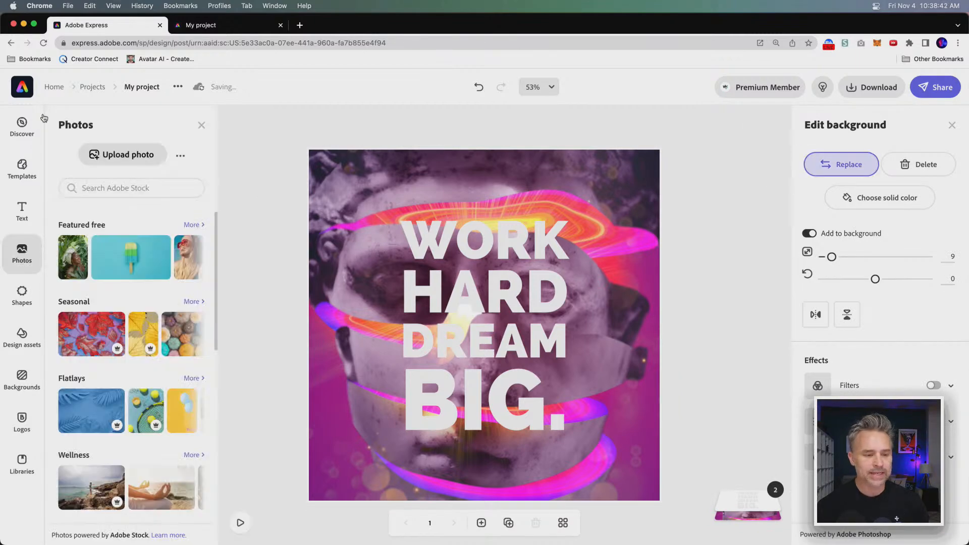
{"action": "left_click", "coordinate": [99, 161]}
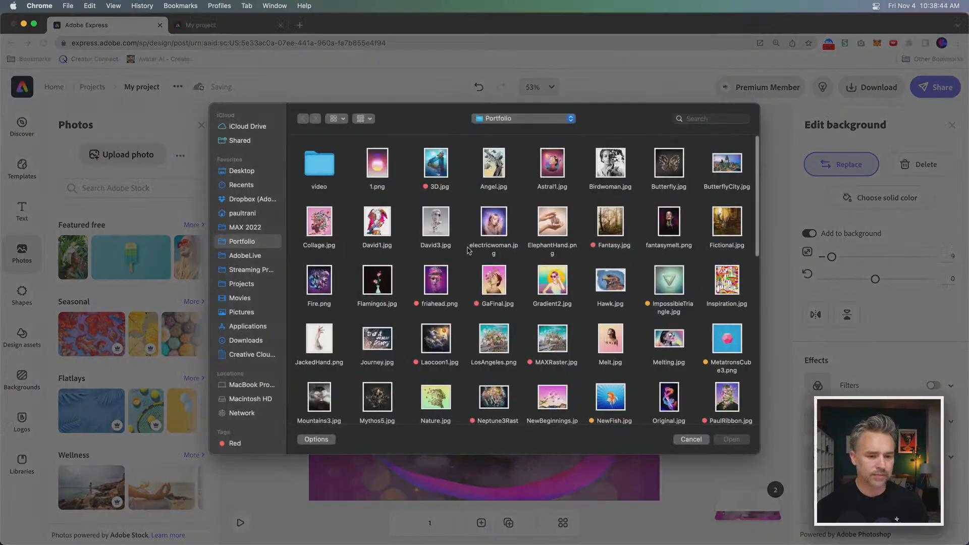
{"action": "double_click", "coordinate": [319, 226]}
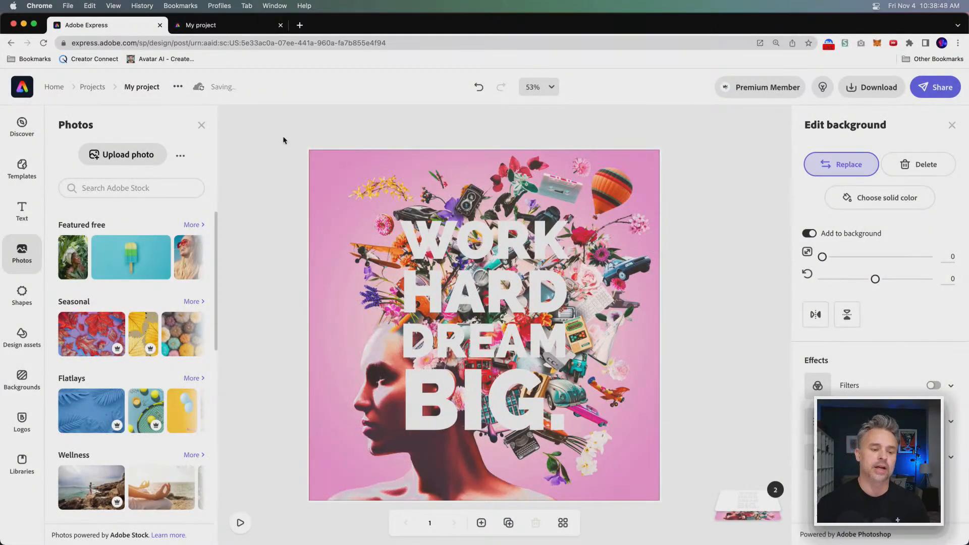
{"action": "left_click", "coordinate": [258, 171]}
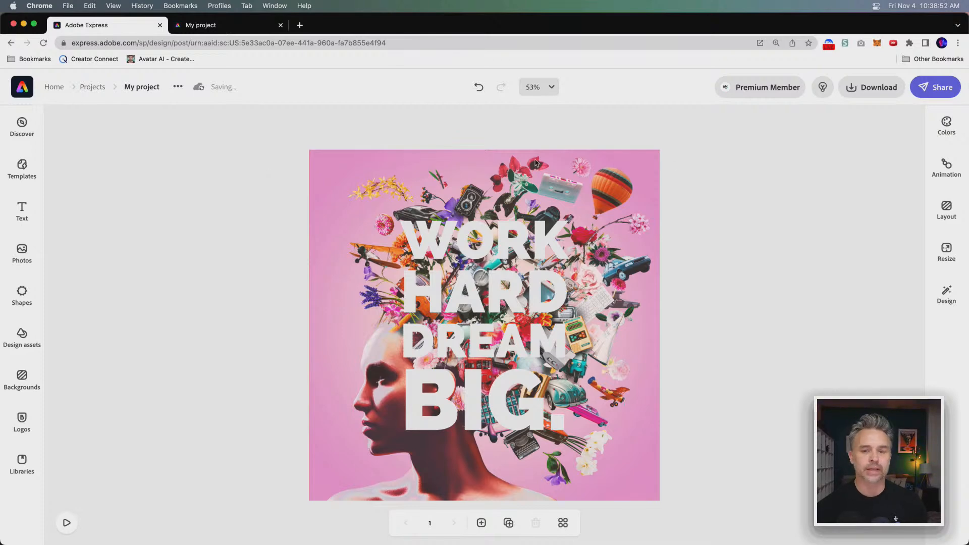
Try both Typewriter variants on the heading, and switch the text animation to Color shuffle
{"action": "left_click", "coordinate": [946, 168]}
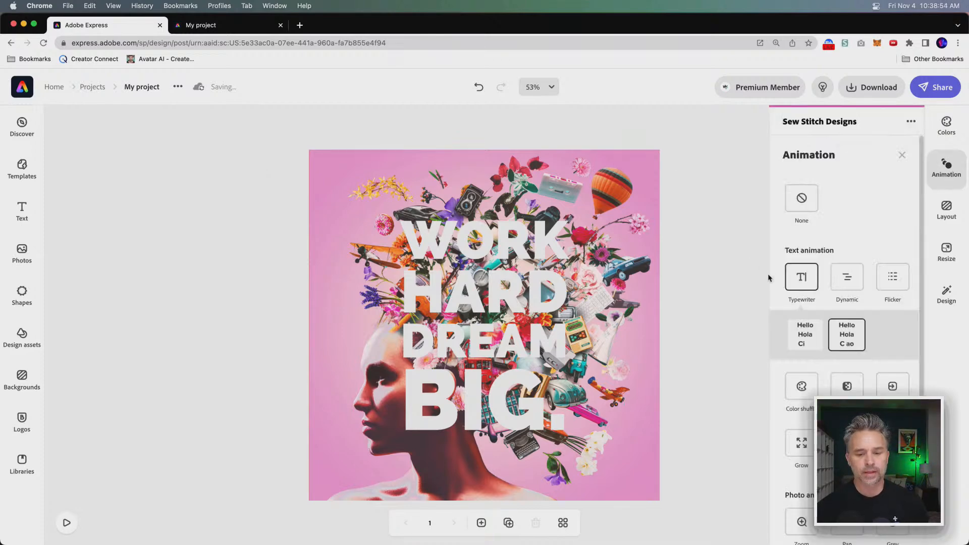
{"action": "left_click", "coordinate": [808, 335]}
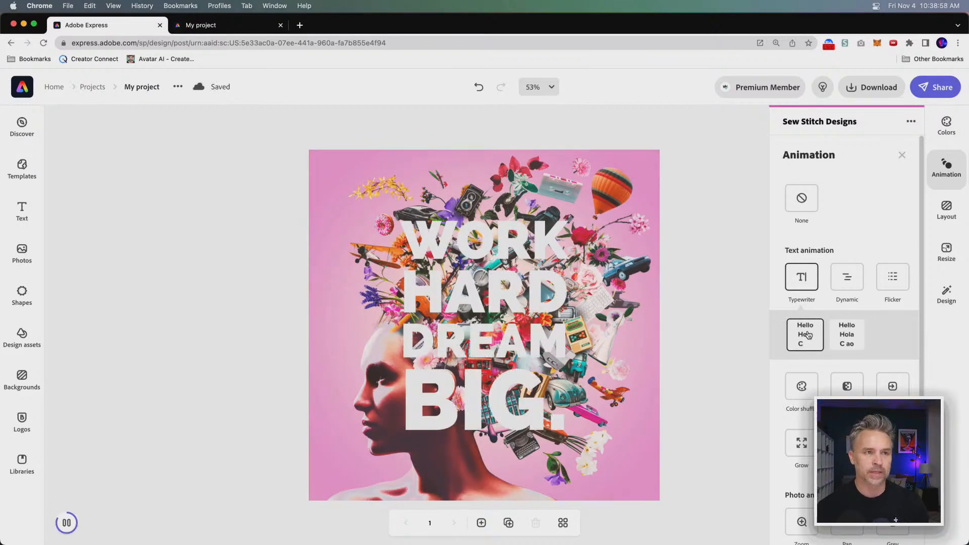
{"action": "left_click", "coordinate": [842, 326]}
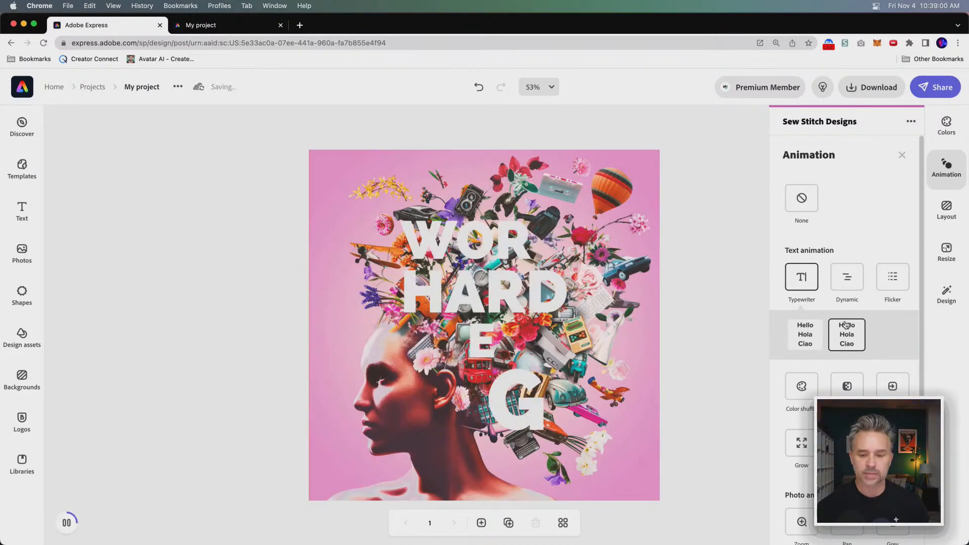
{"action": "left_click", "coordinate": [802, 386]}
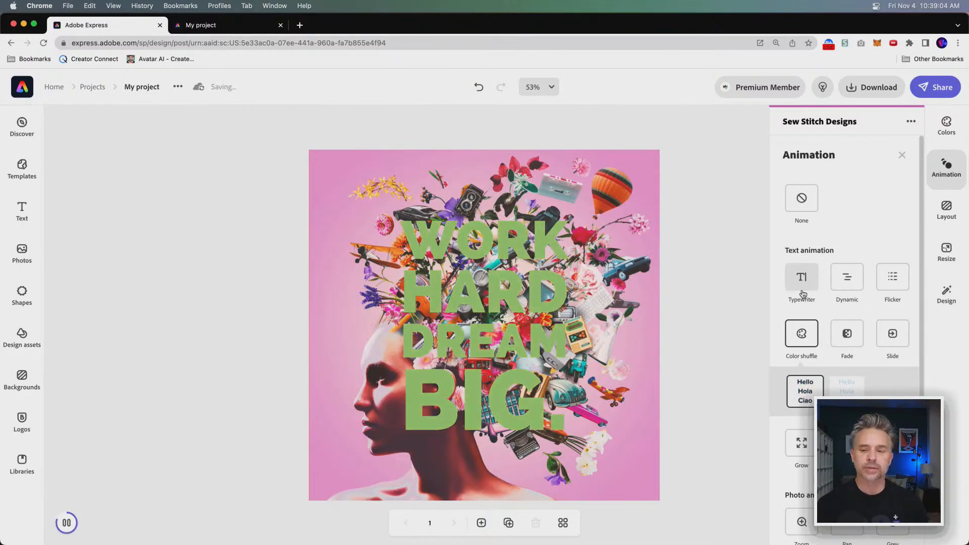
{"action": "left_click", "coordinate": [727, 199]}
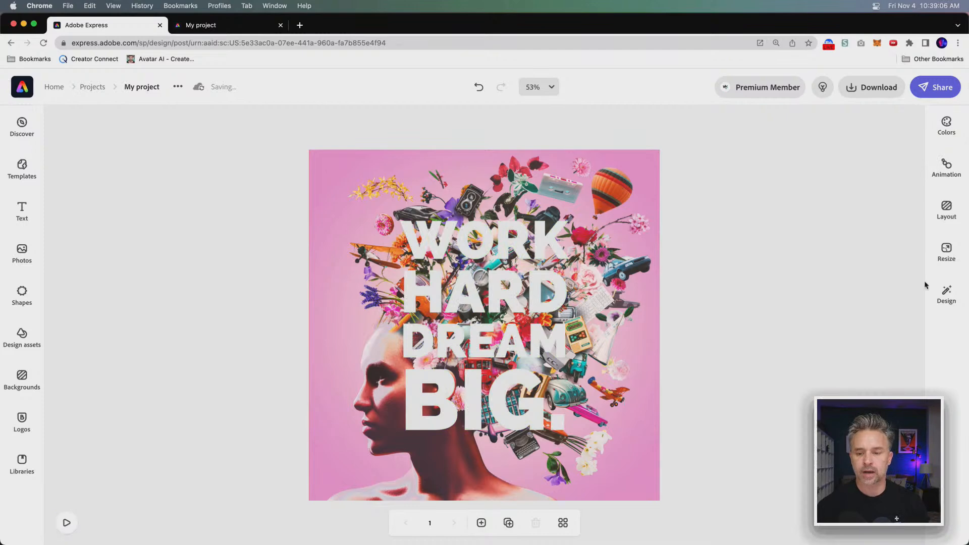
Apply the first Bold color palette, with grey, light blue, blue, orange and green, to the design
{"action": "left_click", "coordinate": [946, 130]}
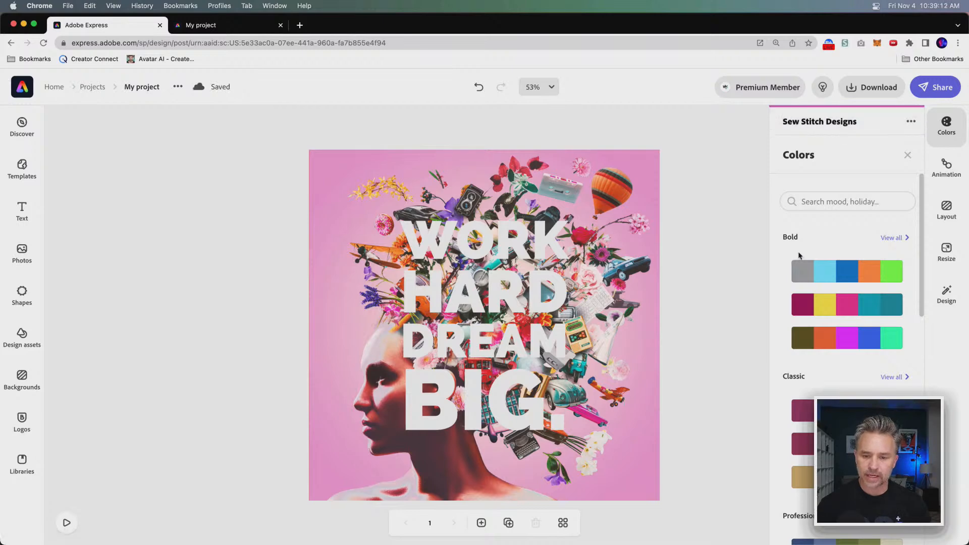
{"action": "left_click", "coordinate": [814, 268]}
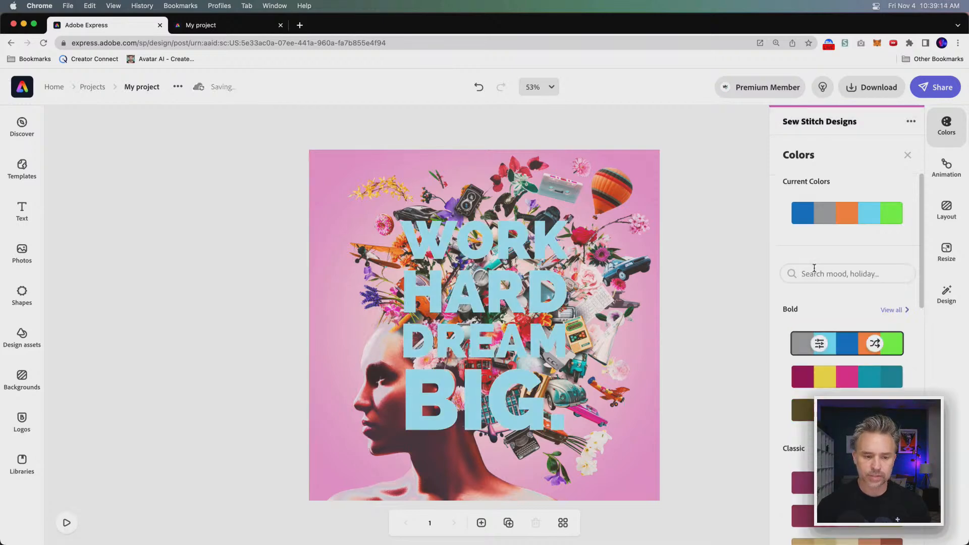
{"action": "left_click", "coordinate": [760, 180]}
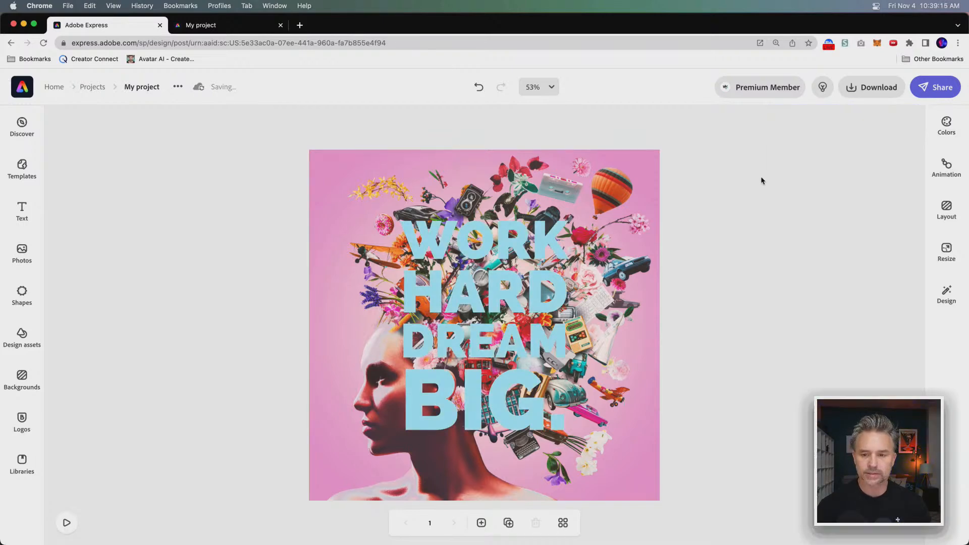
Play the Color shuffle animation with the new palette and switch it to its second variant
{"action": "left_click", "coordinate": [945, 166]}
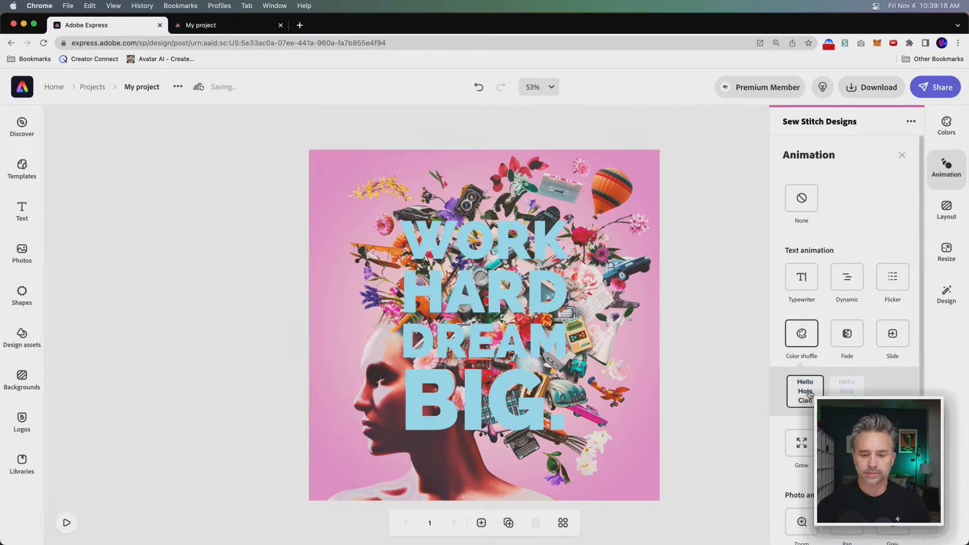
{"action": "left_click", "coordinate": [67, 526]}
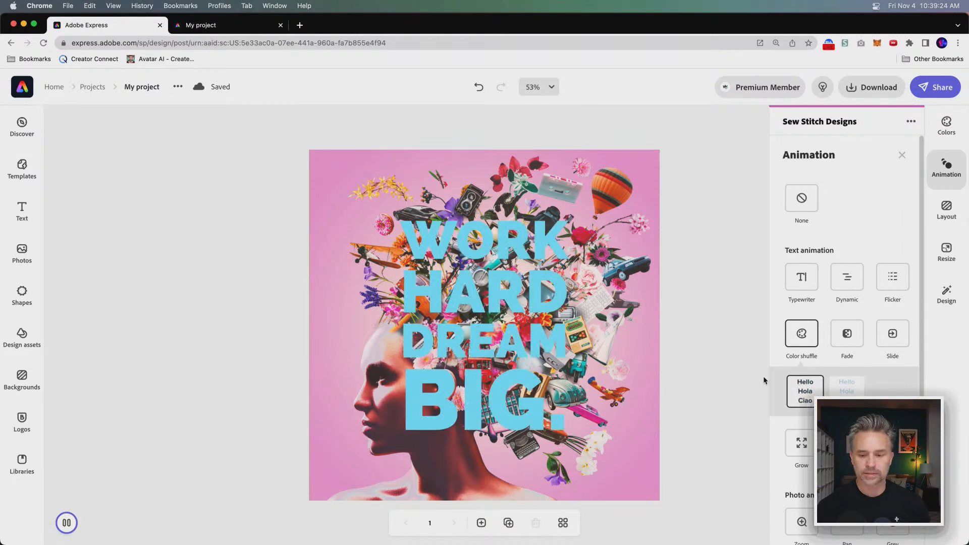
{"action": "left_click", "coordinate": [846, 400]}
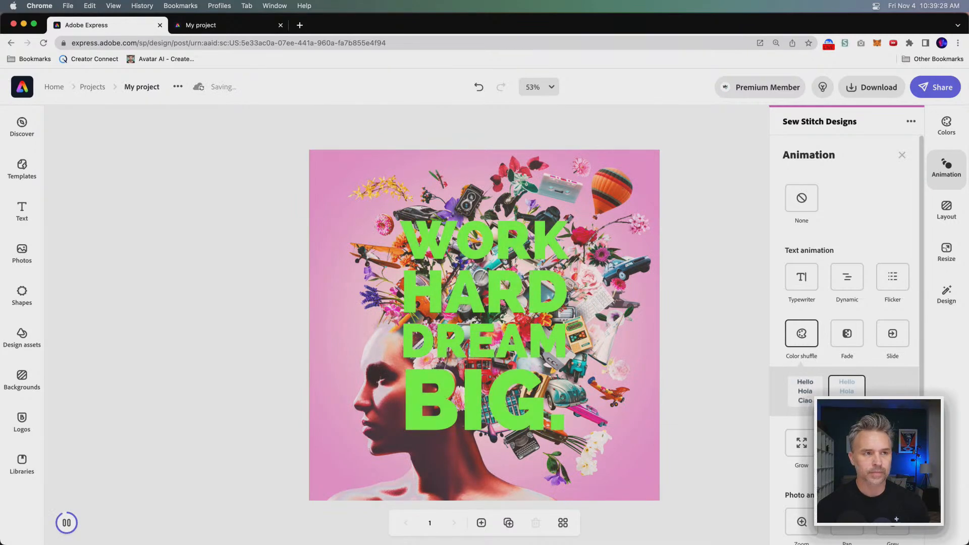
Preview the Fade and Slide text animations, and apply the Grow animation to the heading
{"action": "left_click", "coordinate": [847, 334]}
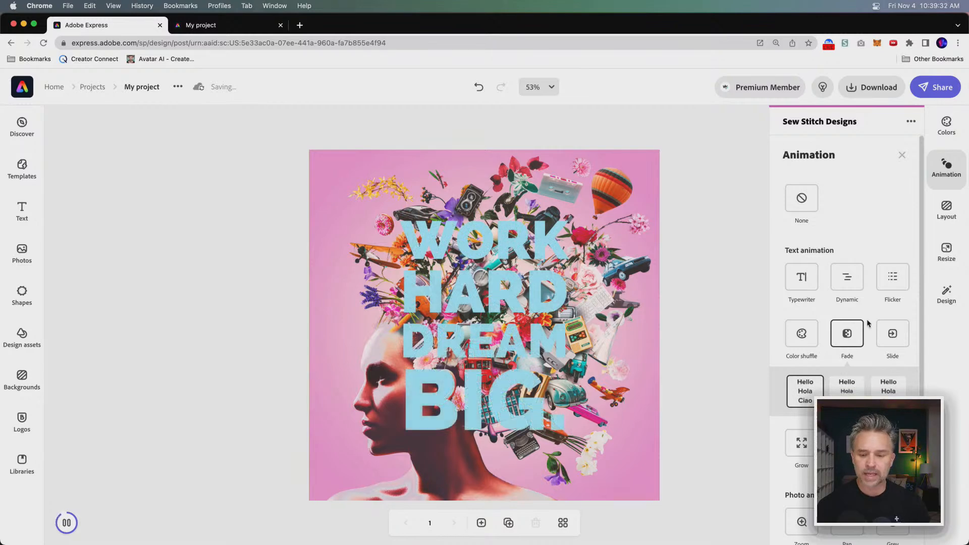
{"action": "left_click", "coordinate": [885, 343]}
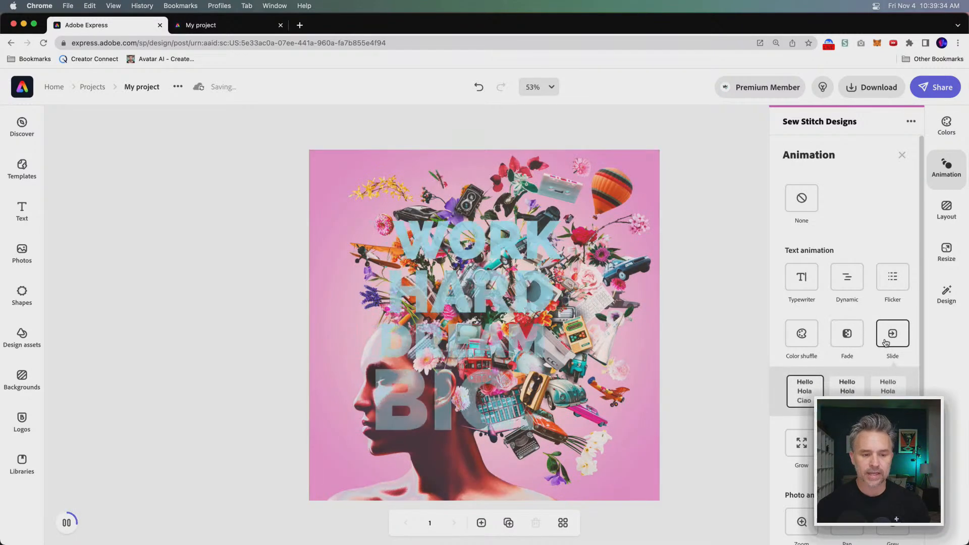
{"action": "left_click", "coordinate": [801, 447]}
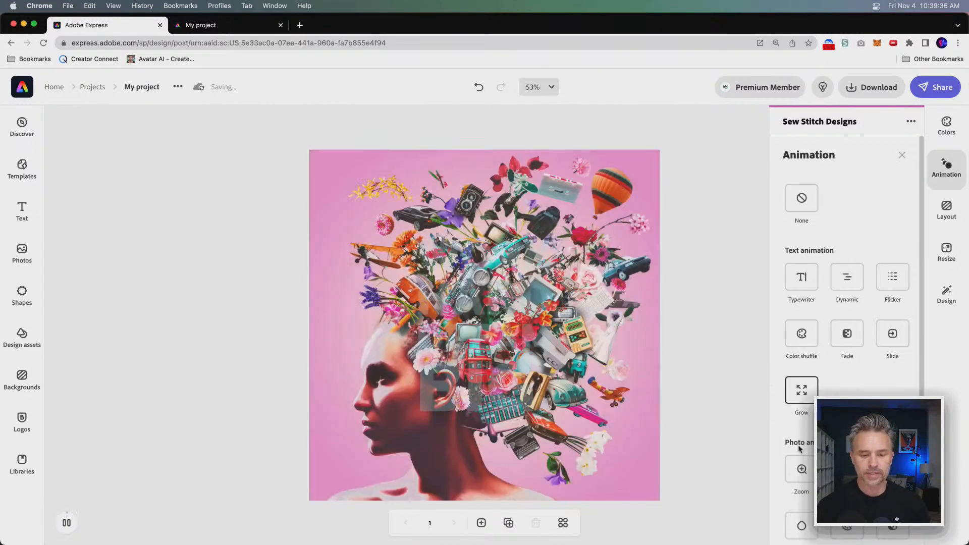
Compare the Flicker and Typewriter text animations, and apply the first Typewriter variant to the heading
{"action": "left_click", "coordinate": [803, 280]}
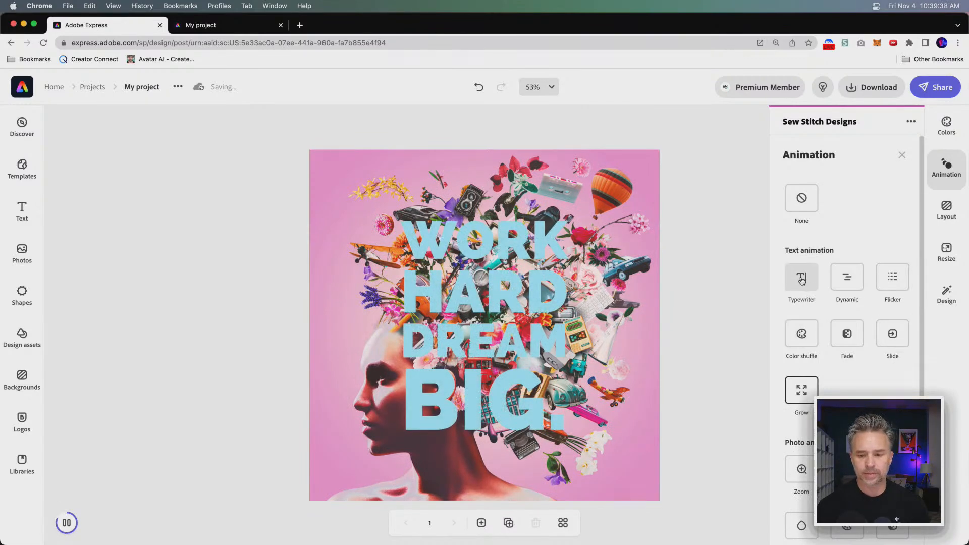
{"action": "left_click", "coordinate": [893, 279]}
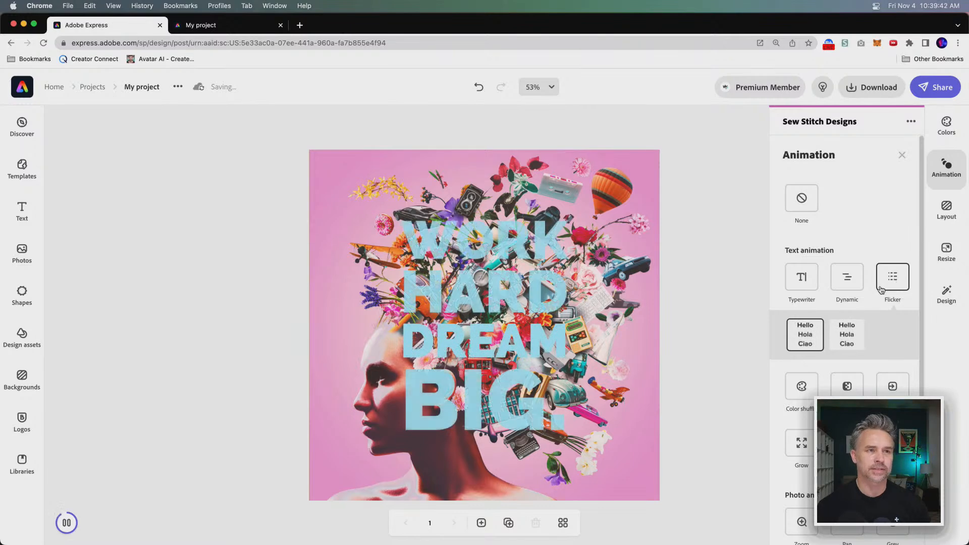
{"action": "left_click", "coordinate": [800, 282]}
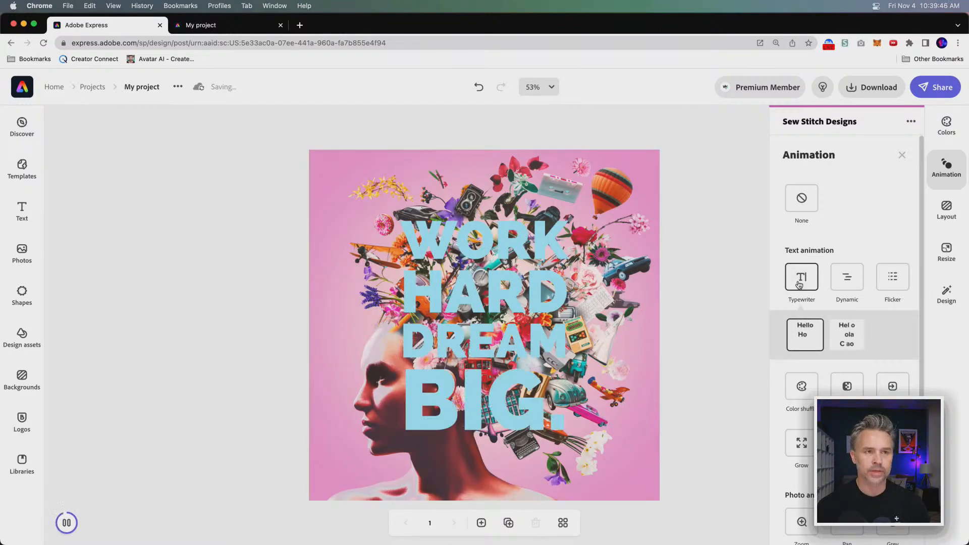
Recolor the heading white and adjust its shadow to angle 137 and distance 3
{"action": "left_click", "coordinate": [511, 251]}
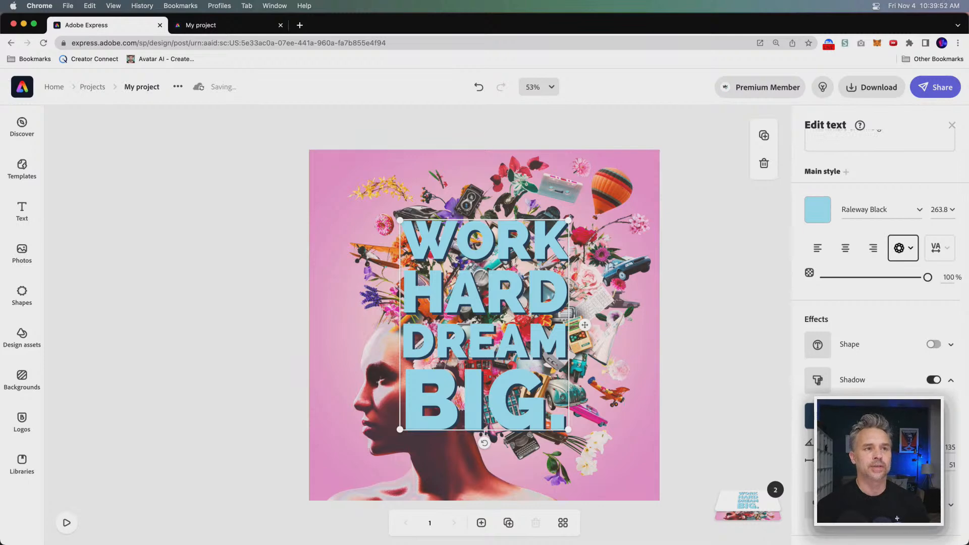
{"action": "left_click", "coordinate": [813, 212]}
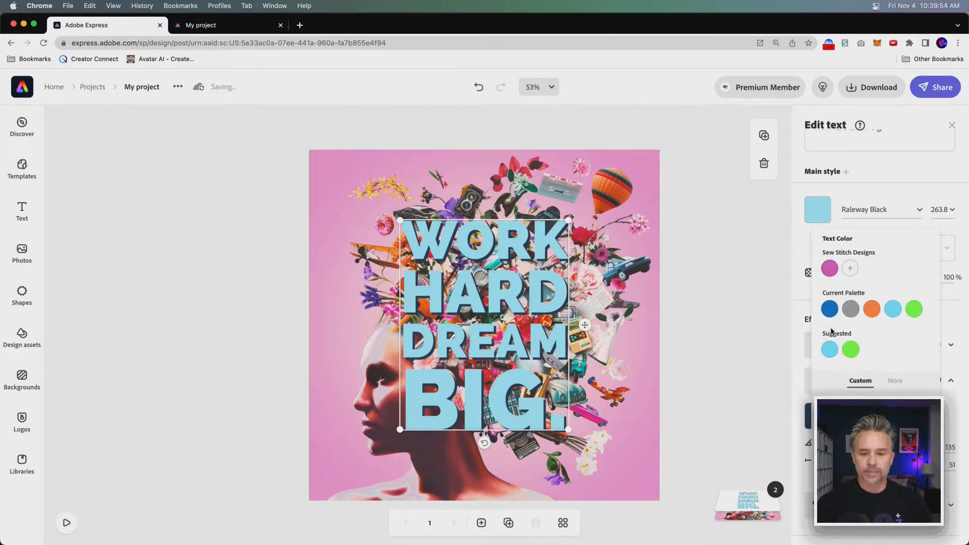
{"action": "left_click", "coordinate": [204, 244]}
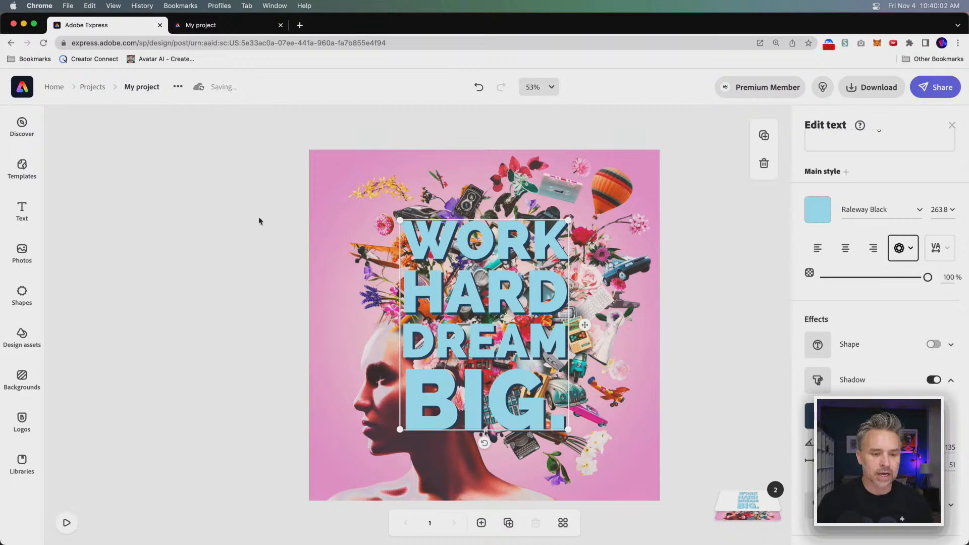
{"action": "left_click", "coordinate": [818, 211]}
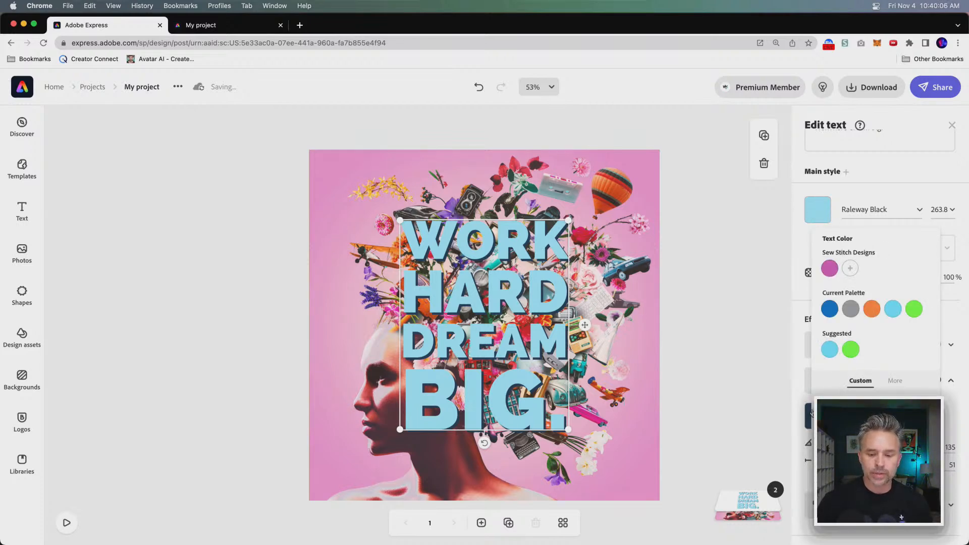
{"action": "left_click_drag", "start_coordinate": [812, 415], "coordinate": [811, 406]}
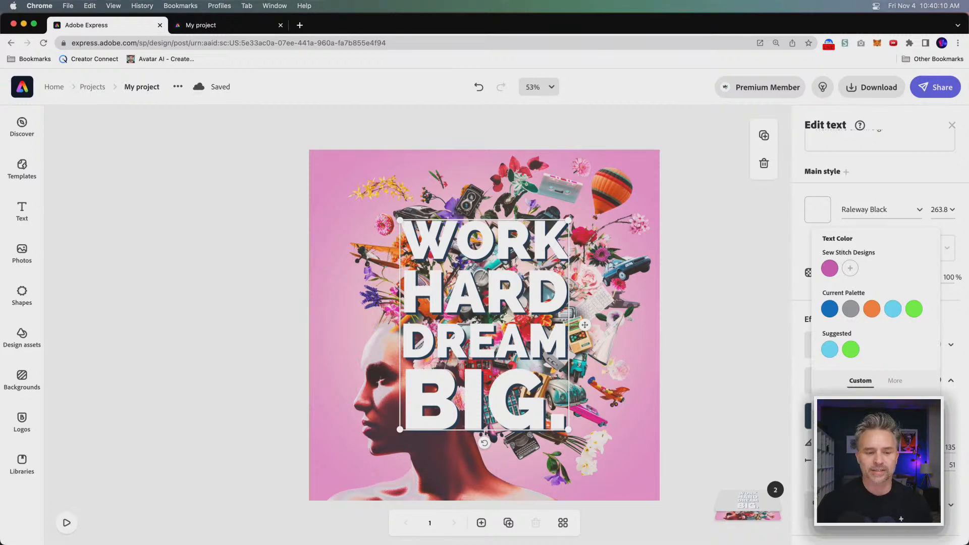
{"action": "left_click", "coordinate": [258, 181]}
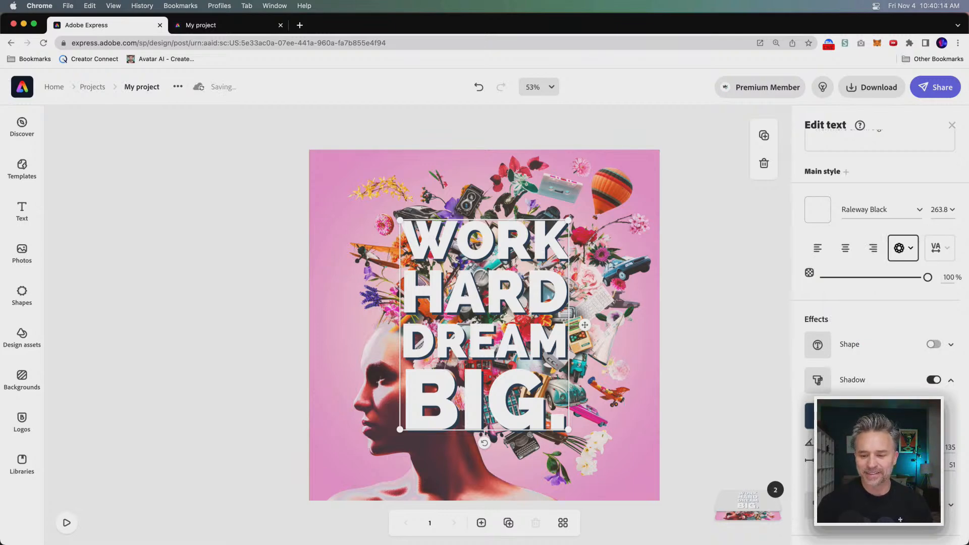
{"action": "left_click_drag", "start_coordinate": [861, 448], "coordinate": [823, 465]}
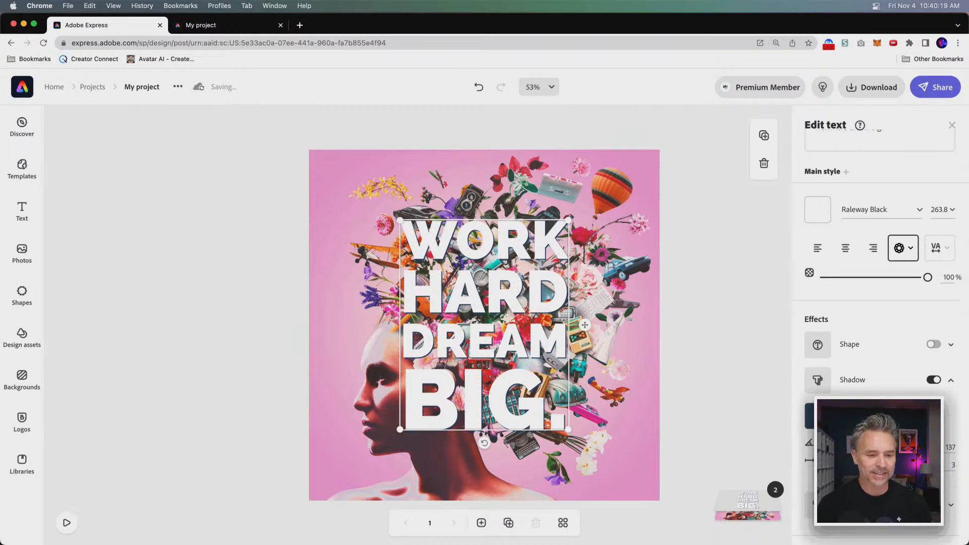
{"action": "left_click", "coordinate": [274, 297]}
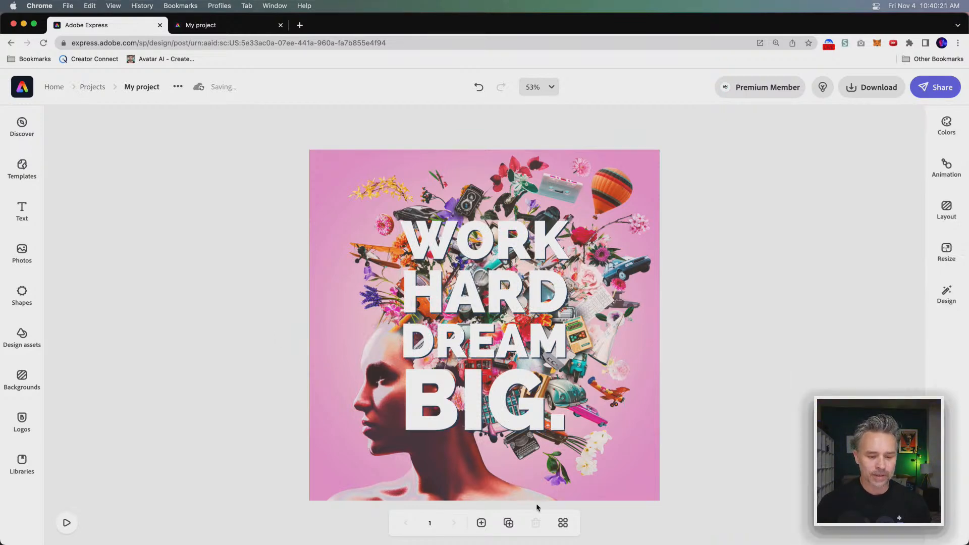
Duplicate the page and open the second copy from the page overview
{"action": "left_click", "coordinate": [509, 523]}
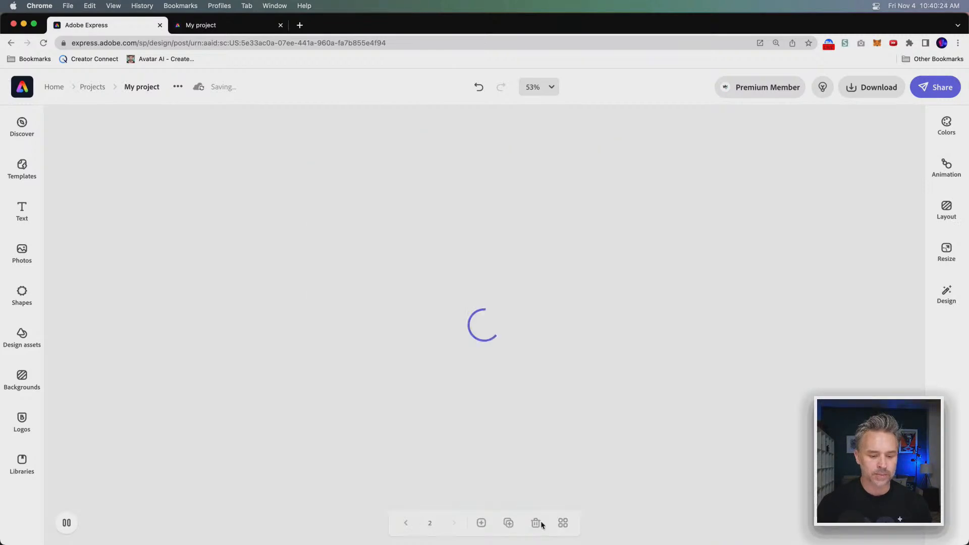
{"action": "left_click", "coordinate": [563, 523]}
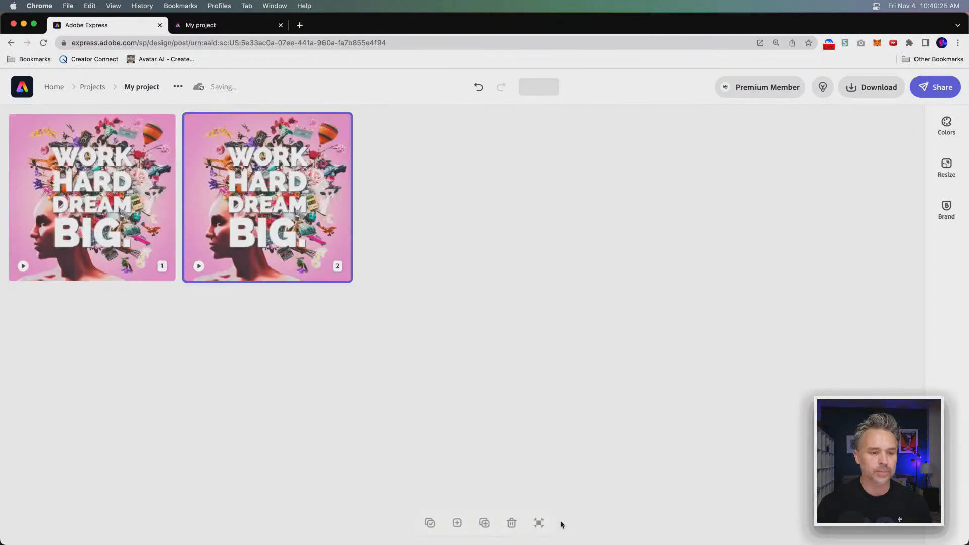
{"action": "double_click", "coordinate": [265, 194]}
Try the AdornS Condensed Sans Regular font on the second page's heading
{"action": "left_click", "coordinate": [434, 232]}
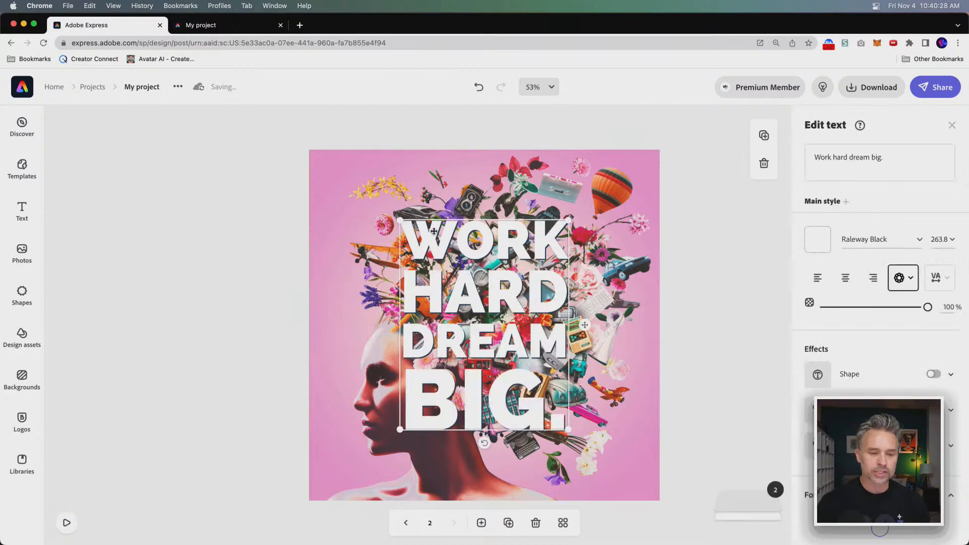
{"action": "left_click", "coordinate": [915, 242]}
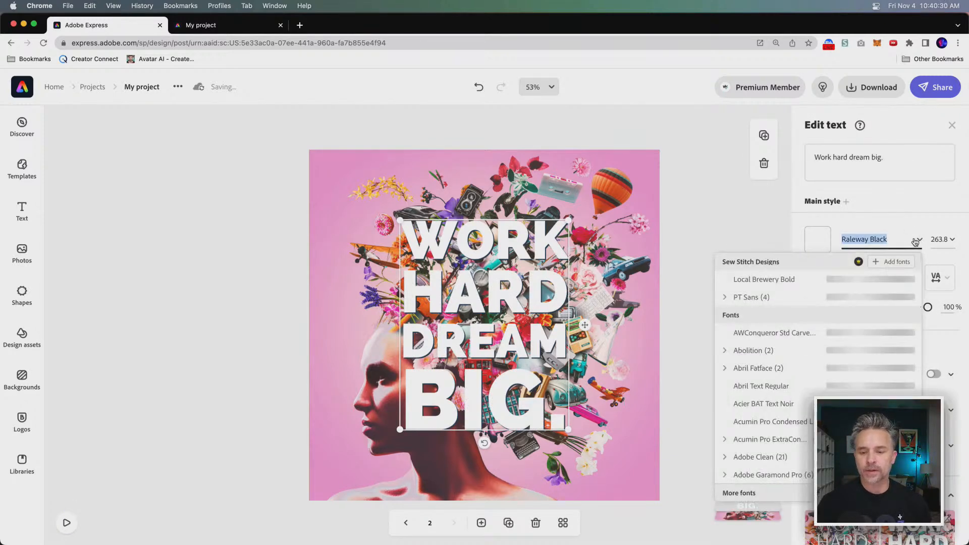
{"action": "scroll", "coordinate": [767, 419], "scroll_direction": "down", "scroll_amount": 5}
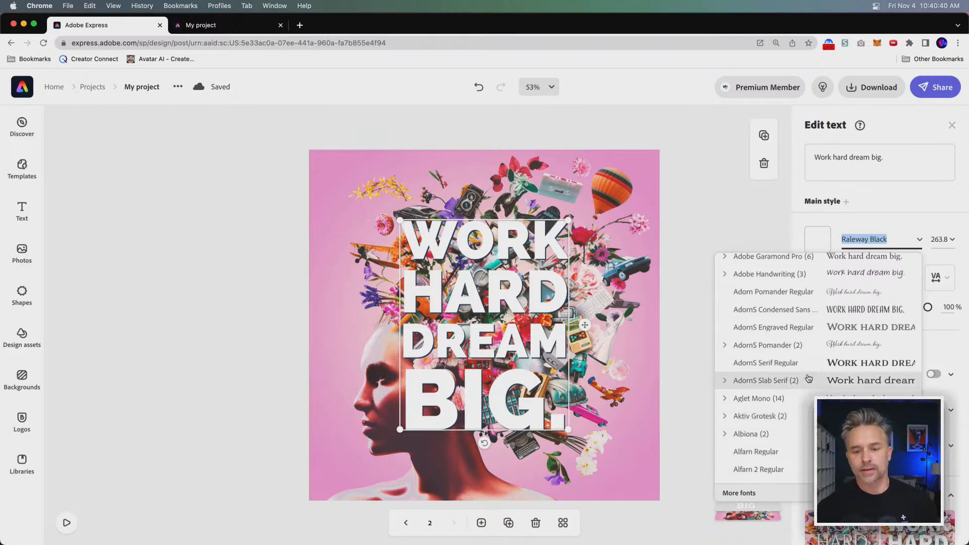
{"action": "left_click", "coordinate": [890, 310]}
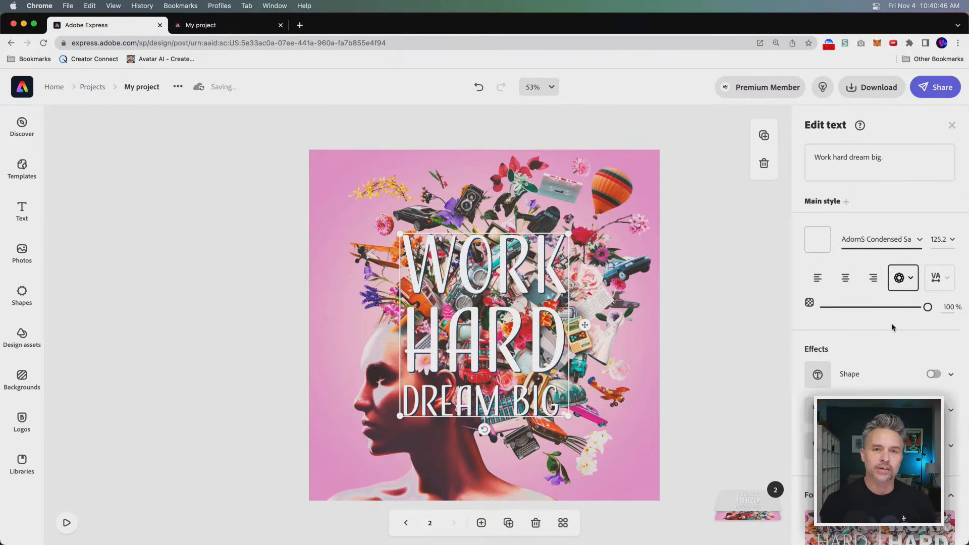
Set the second page's heading font to Alfarn Regular
{"action": "left_click", "coordinate": [916, 243]}
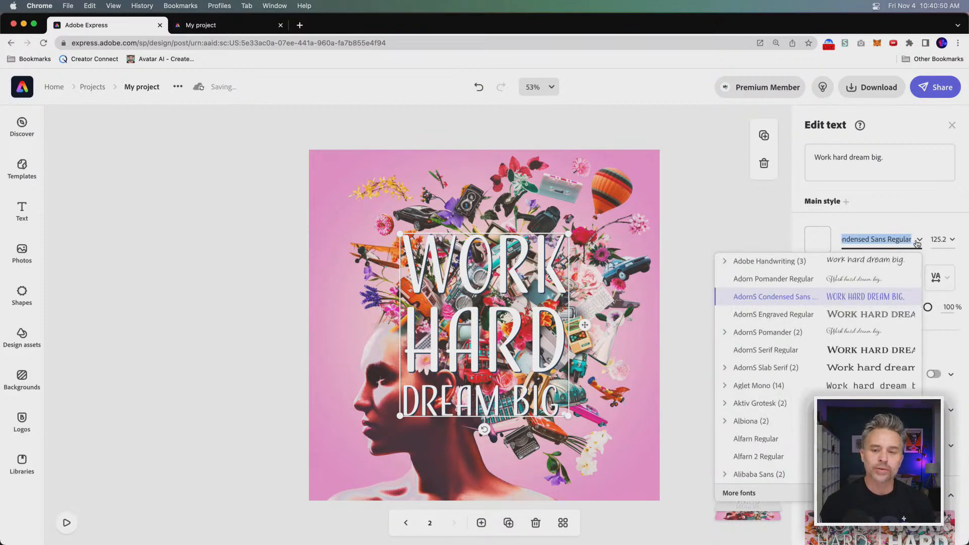
{"action": "left_click", "coordinate": [916, 243]}
{"action": "left_click", "coordinate": [918, 242]}
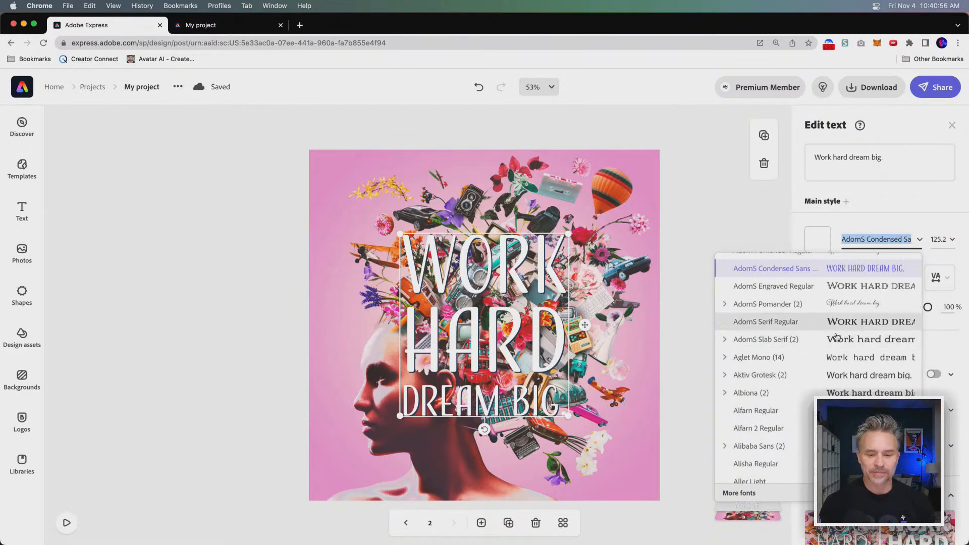
{"action": "left_click", "coordinate": [757, 411]}
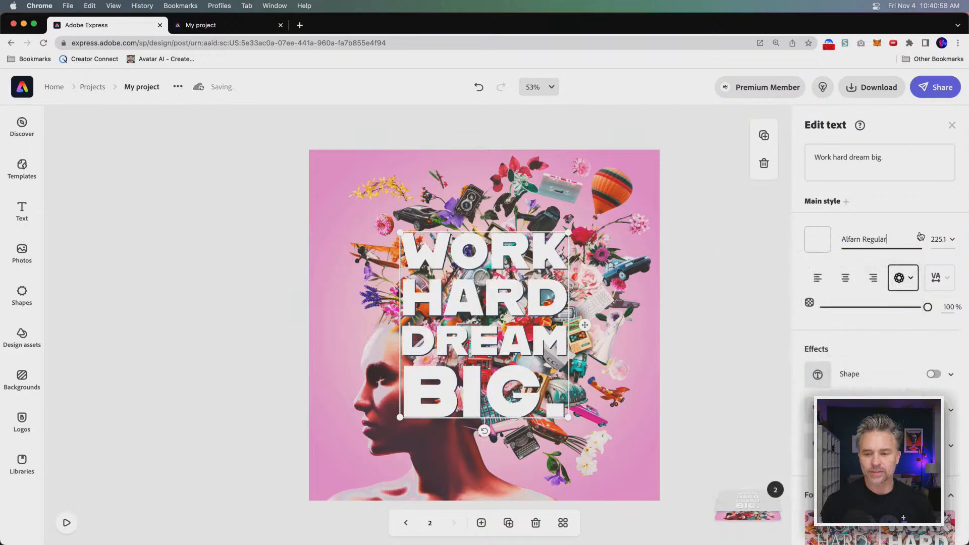
{"action": "left_click", "coordinate": [917, 239]}
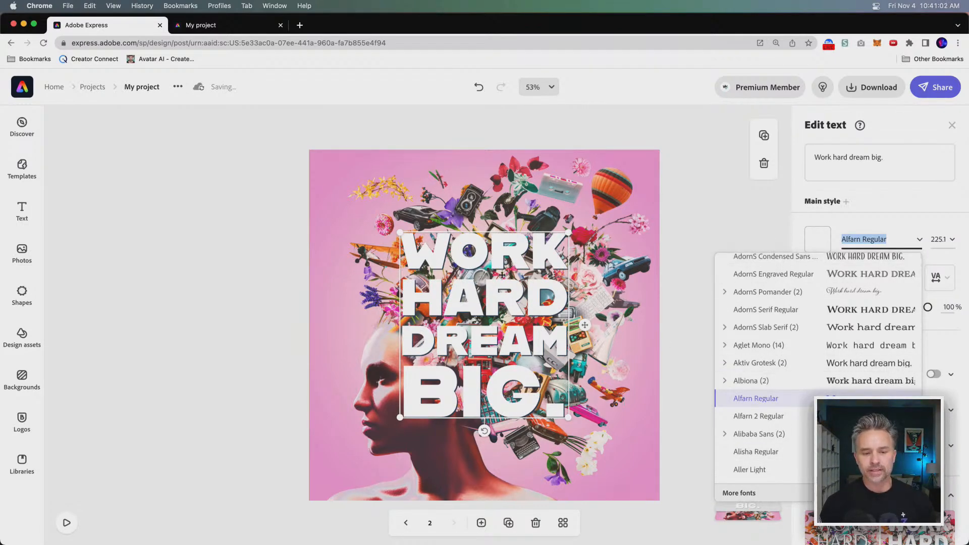
{"action": "left_click", "coordinate": [262, 193]}
Turn on filters for the second page's background photo with the blue and green Duotone effect
{"action": "left_click", "coordinate": [403, 184]}
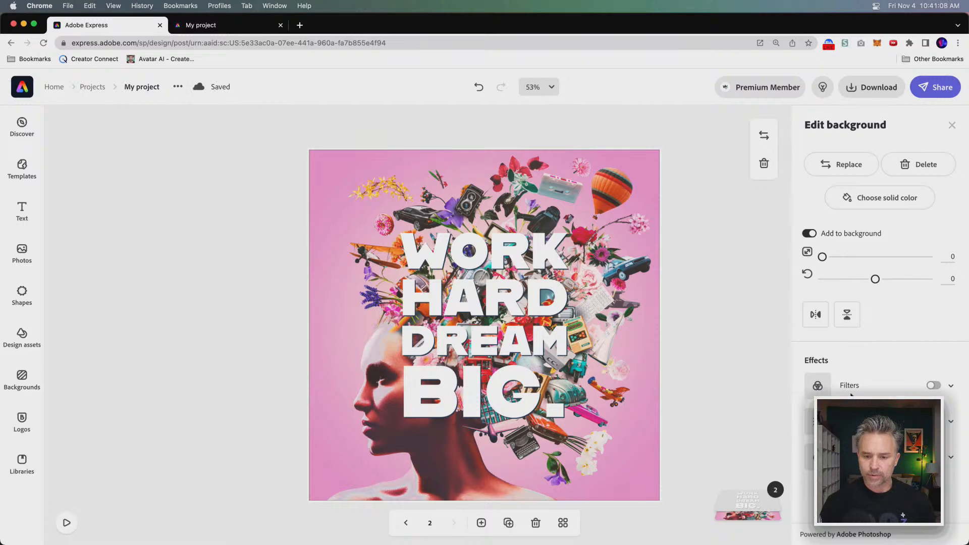
{"action": "left_click", "coordinate": [932, 385]}
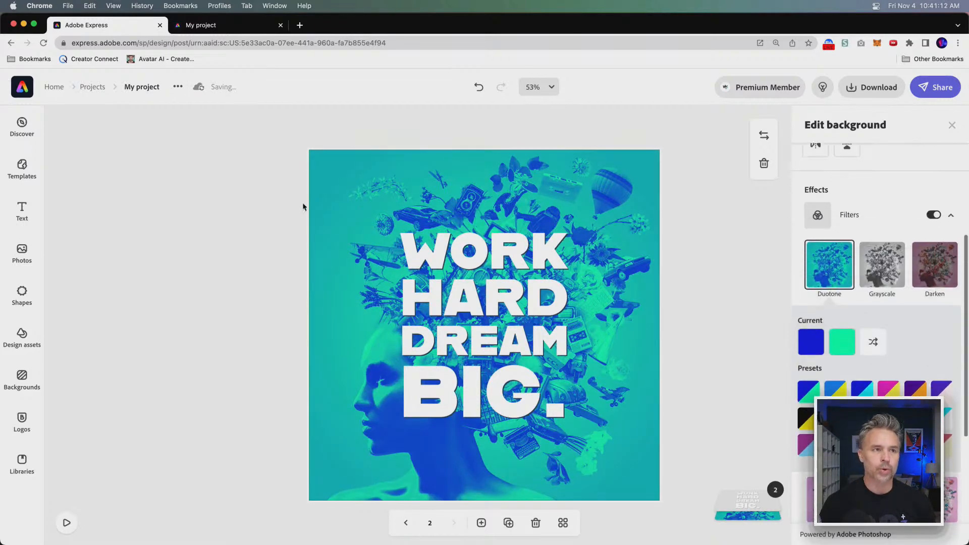
{"action": "left_click", "coordinate": [259, 232]}
Start adding custom fonts to the Sew Stitch Designs brand from the heading's font choices
{"action": "left_click", "coordinate": [406, 255]}
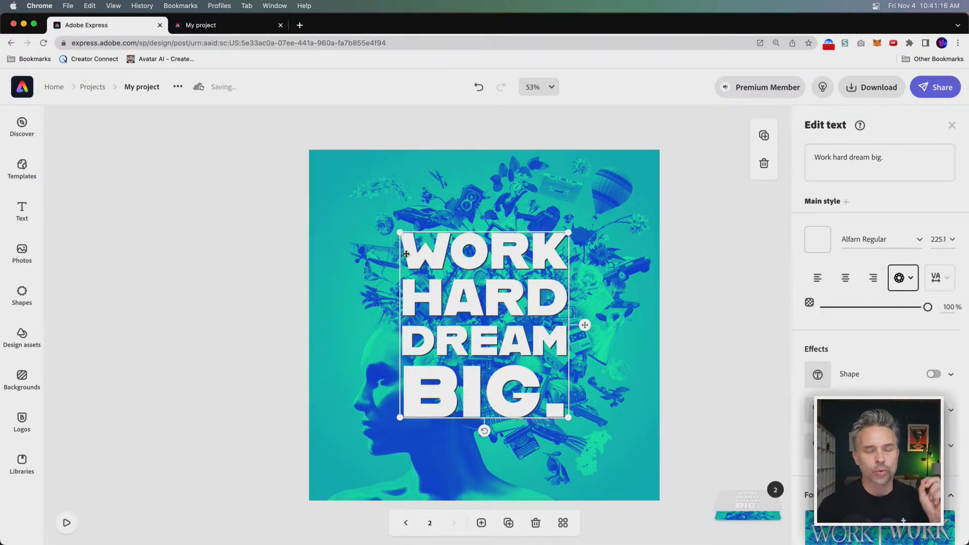
{"action": "left_click", "coordinate": [919, 240]}
{"action": "scroll", "coordinate": [772, 343], "scroll_direction": "up", "scroll_amount": 10}
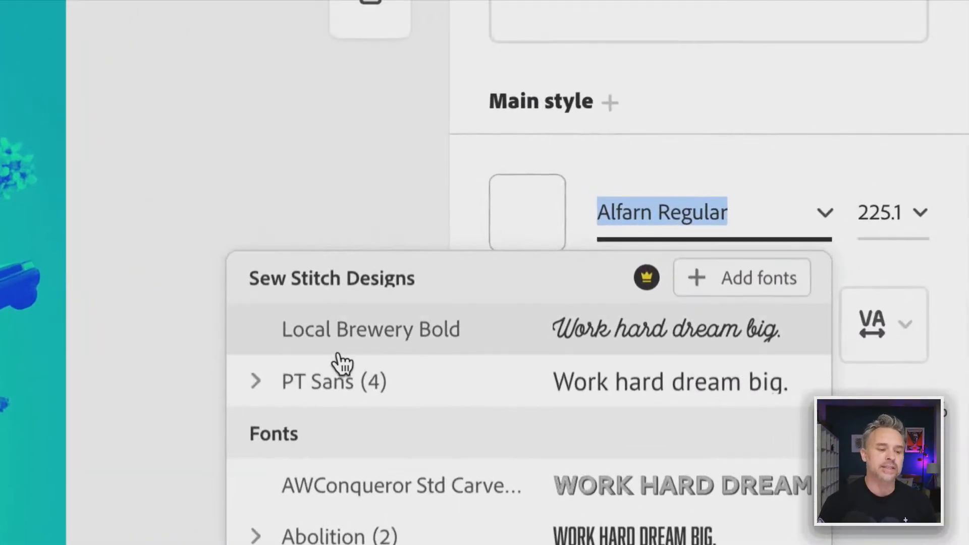
{"action": "left_click", "coordinate": [726, 286]}
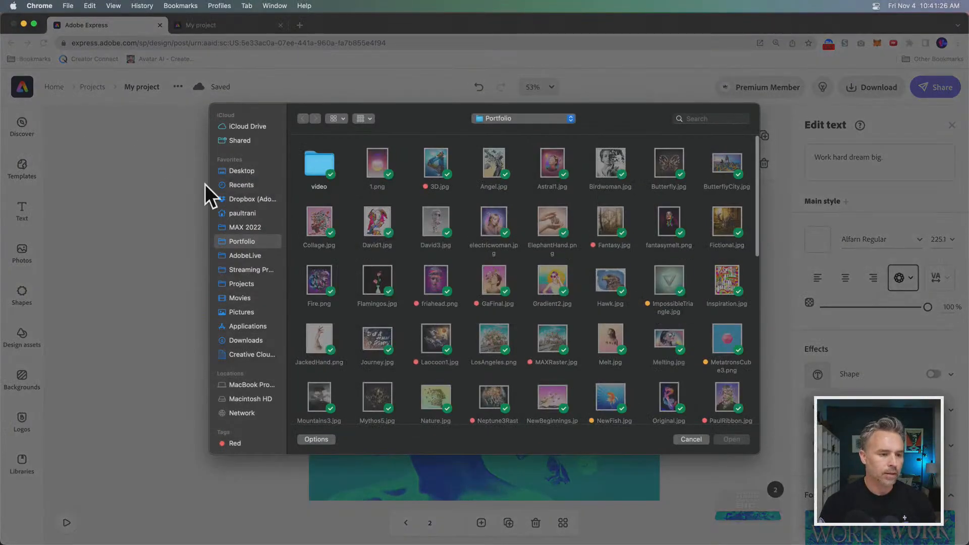
Browse from the Desktop into Fonts, The Custom Type Collection, and the Allogist Serif folder
{"action": "left_click", "coordinate": [240, 170]}
{"action": "left_click", "coordinate": [308, 159]}
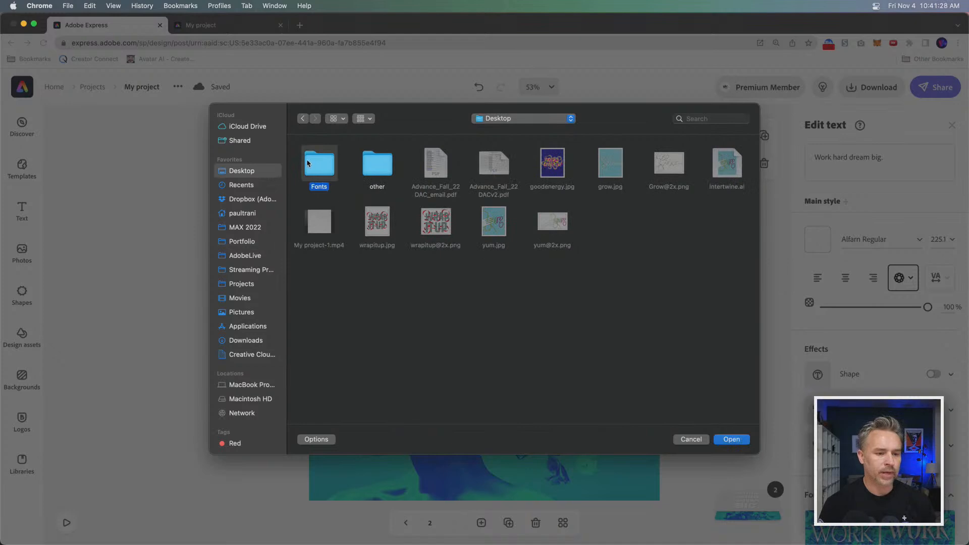
{"action": "double_click", "coordinate": [320, 164]}
{"action": "double_click", "coordinate": [314, 168]}
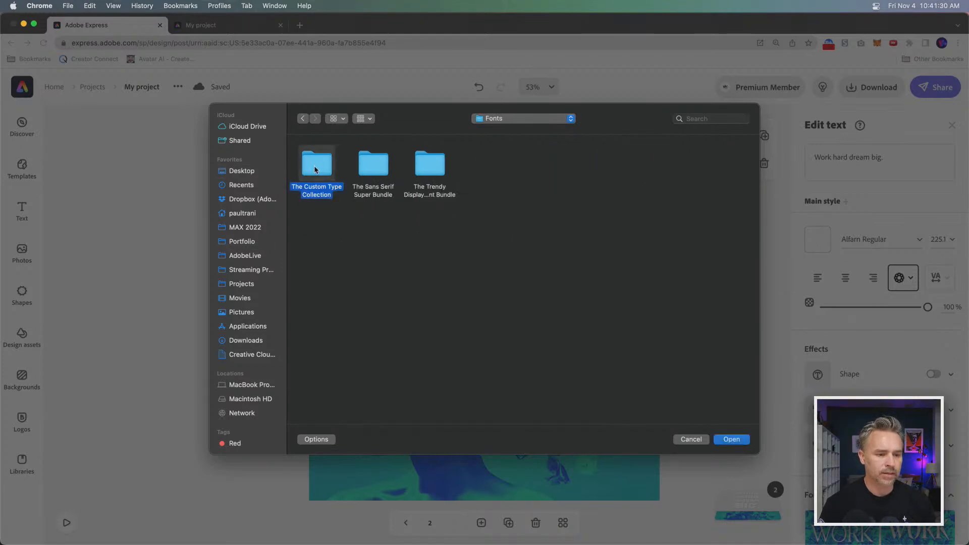
{"action": "left_click", "coordinate": [370, 170]}
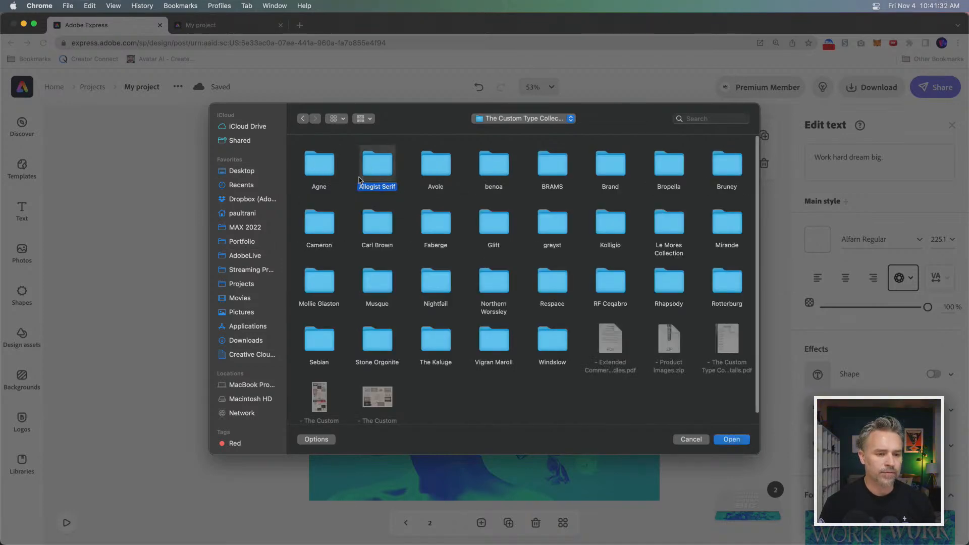
{"action": "left_click", "coordinate": [528, 408]}
{"action": "double_click", "coordinate": [385, 172]}
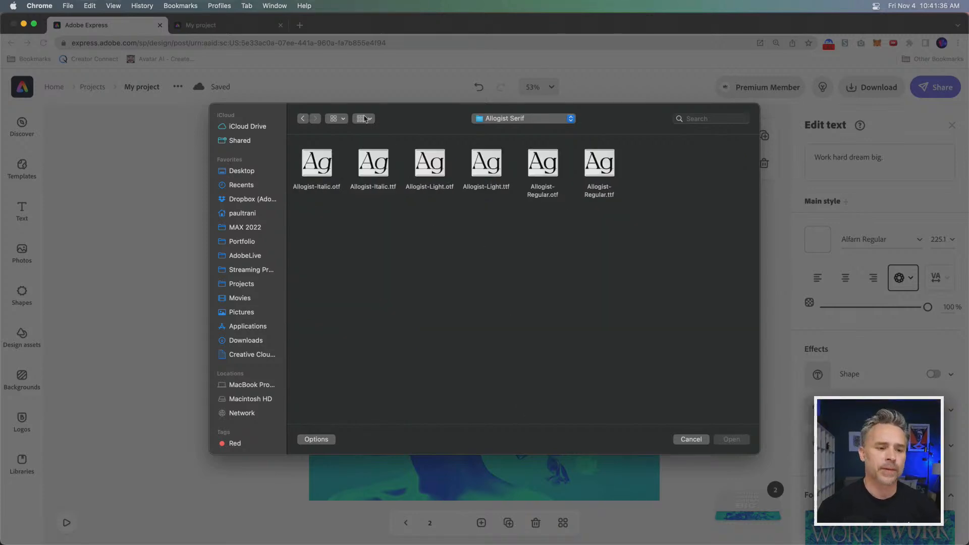
Preview the Allogist font files, comparing the Light, Italic and Regular styles
{"action": "left_click", "coordinate": [417, 166]}
{"action": "key", "text": "space"}
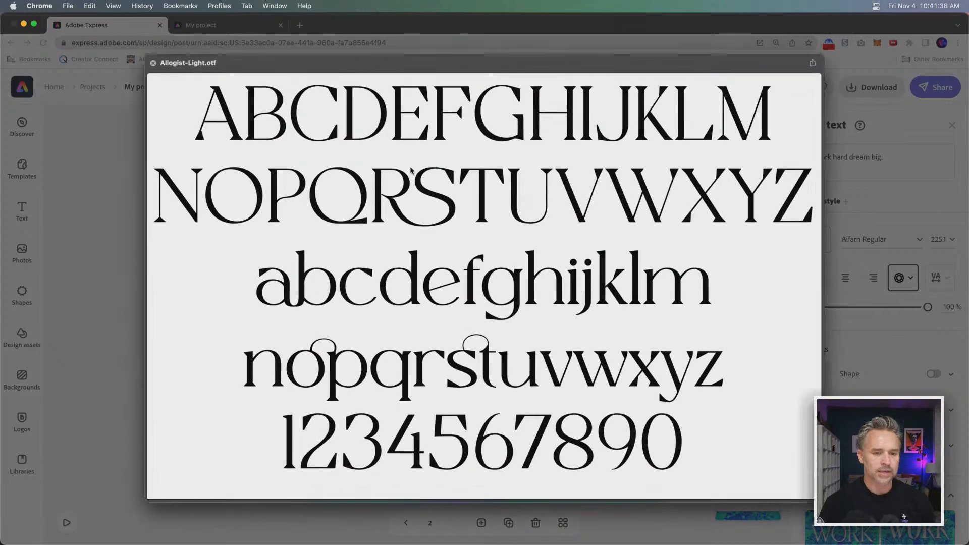
{"action": "key", "text": "Up"}
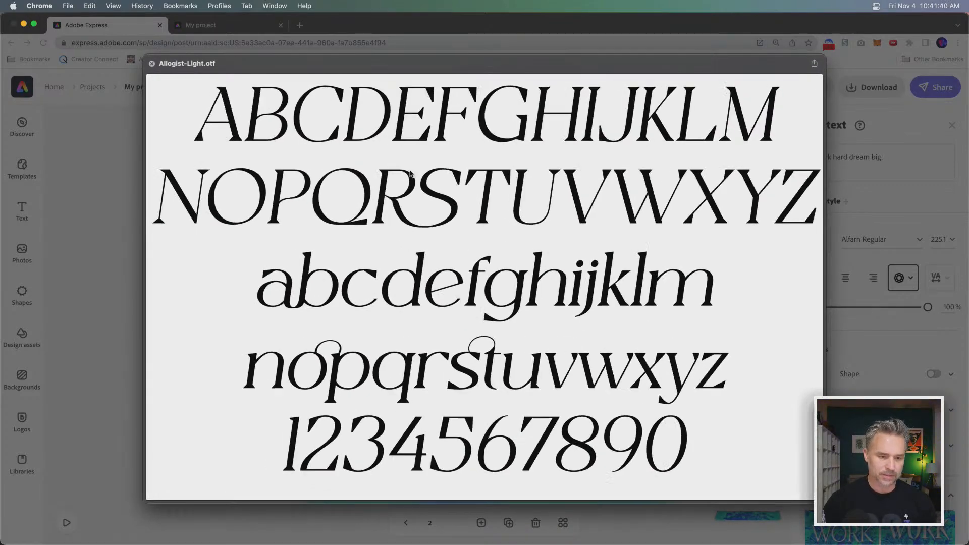
{"action": "key", "text": "Down"}
{"action": "key", "text": "Down"}
{"action": "key", "text": "space"}
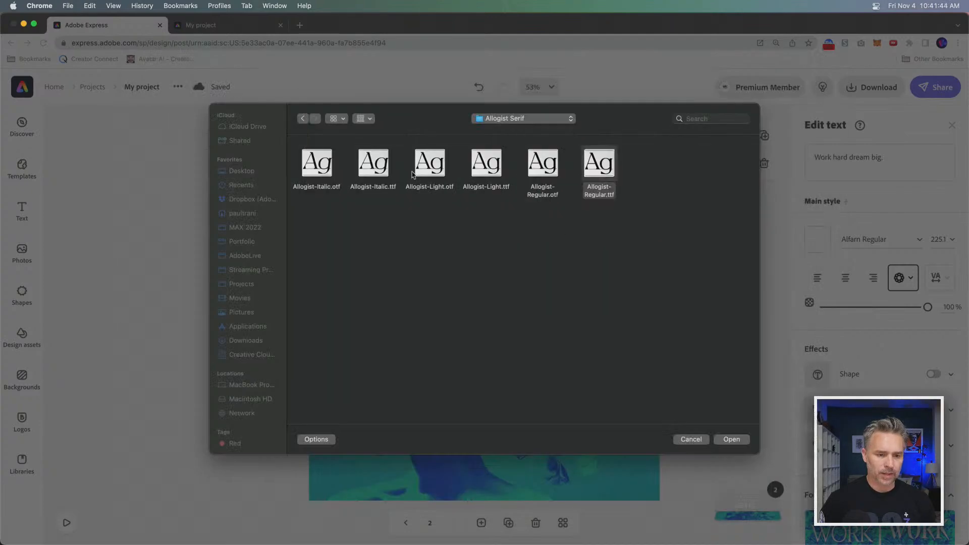
Add Allogist-Regular.ttf to the fonts for upload, and browse to the BRAMS folder in The Custom Type Collection
{"action": "double_click", "coordinate": [600, 166]}
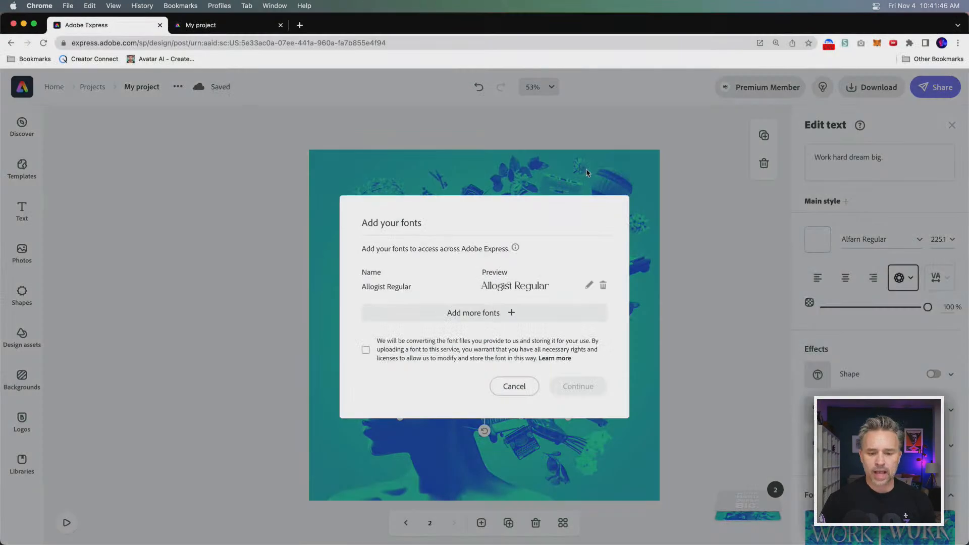
{"action": "left_click", "coordinate": [500, 318]}
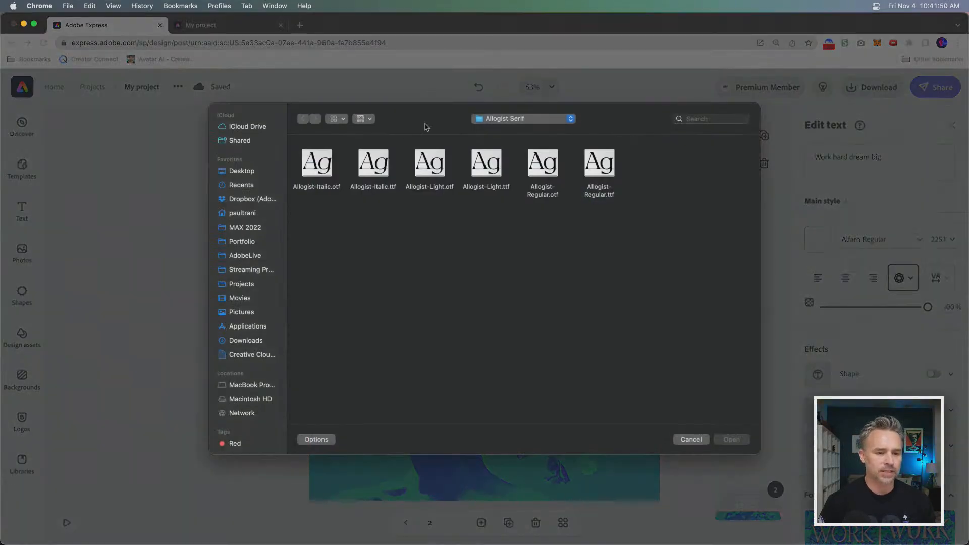
{"action": "left_click", "coordinate": [525, 122]}
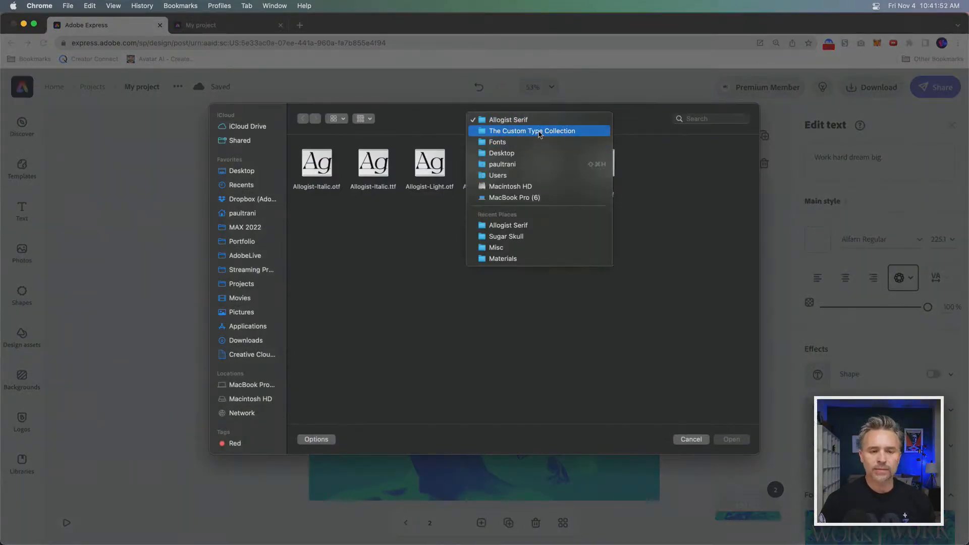
{"action": "left_click", "coordinate": [540, 131]}
{"action": "left_click", "coordinate": [375, 168]}
{"action": "left_click", "coordinate": [433, 170]}
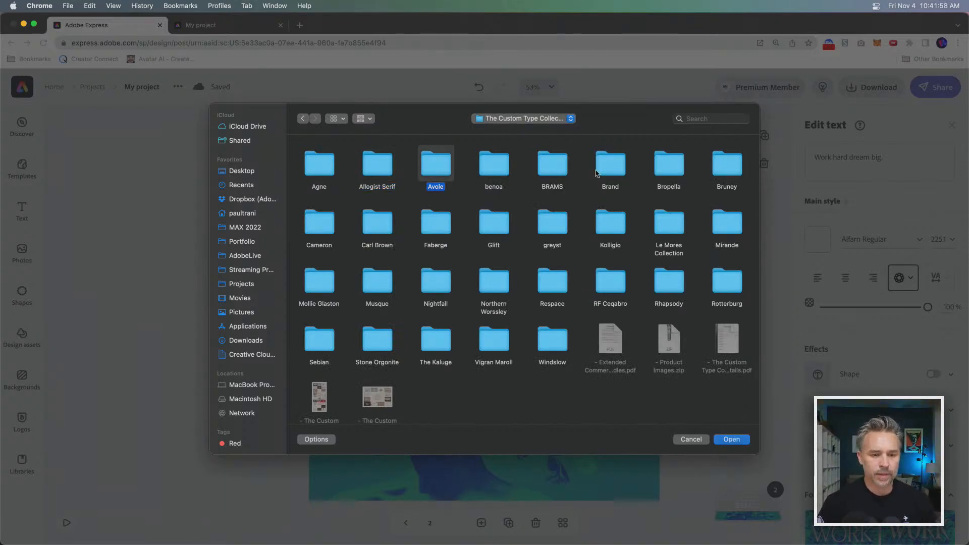
{"action": "double_click", "coordinate": [543, 164]}
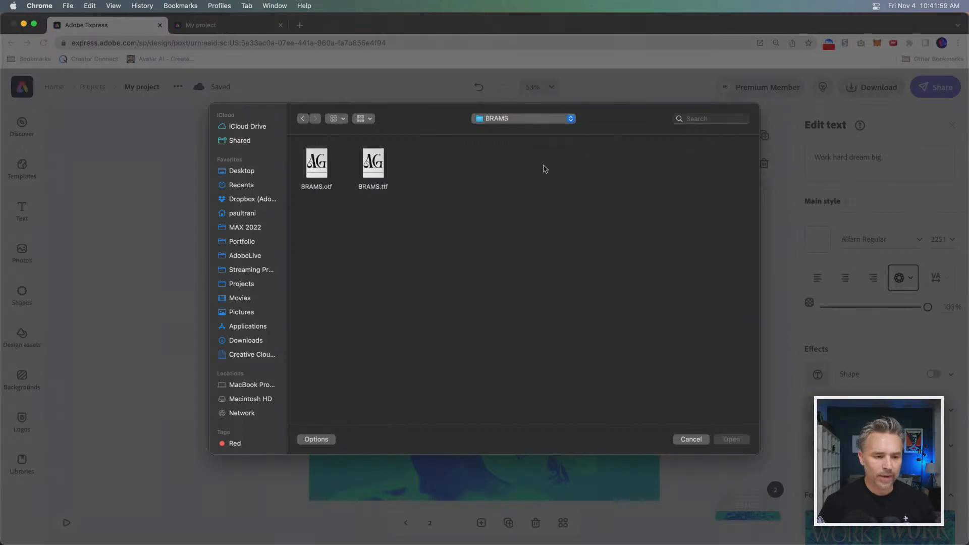
Preview the BRAMS font files and add BRAMS.ttf to the fonts for upload
{"action": "left_click", "coordinate": [318, 171]}
{"action": "key", "text": "space"}
{"action": "key", "text": "space"}
{"action": "left_click", "coordinate": [364, 171]}
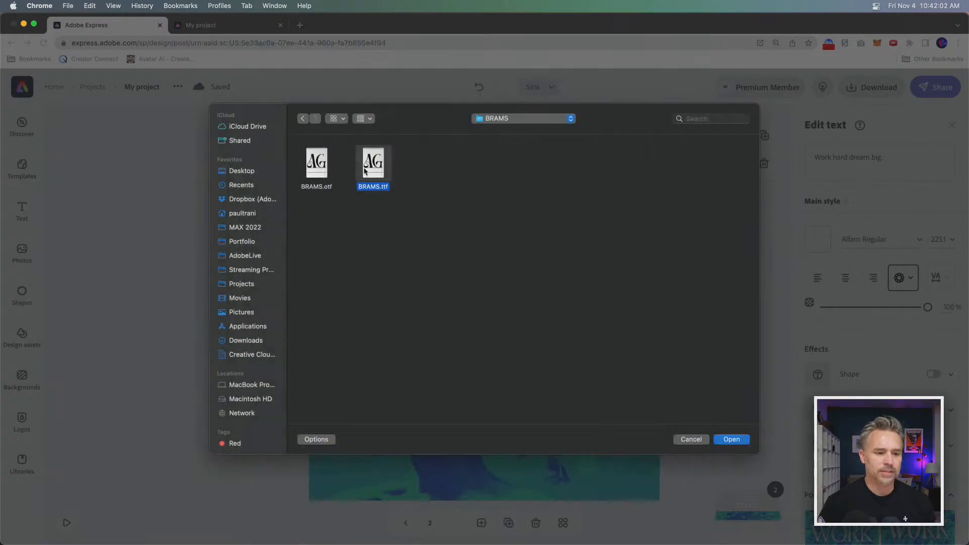
{"action": "key", "text": "space"}
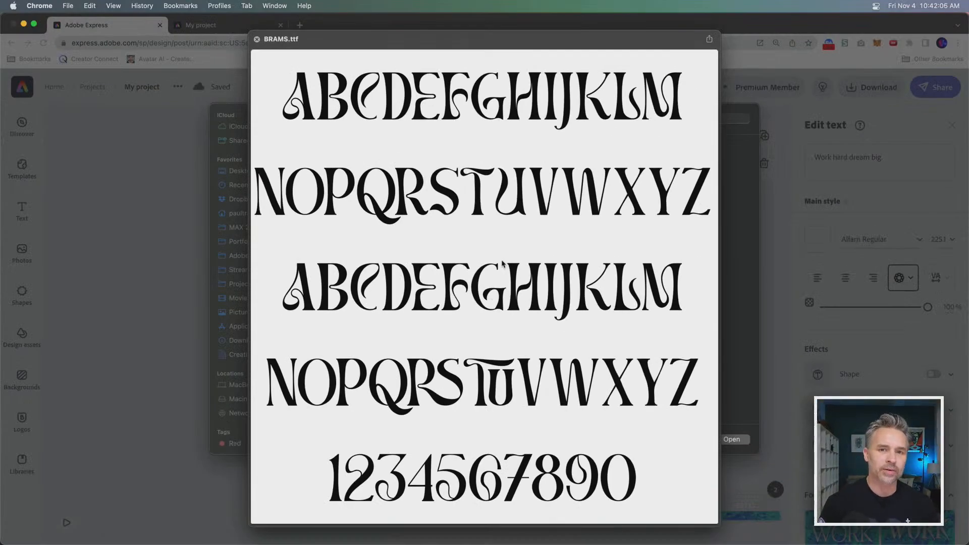
{"action": "key", "text": "space"}
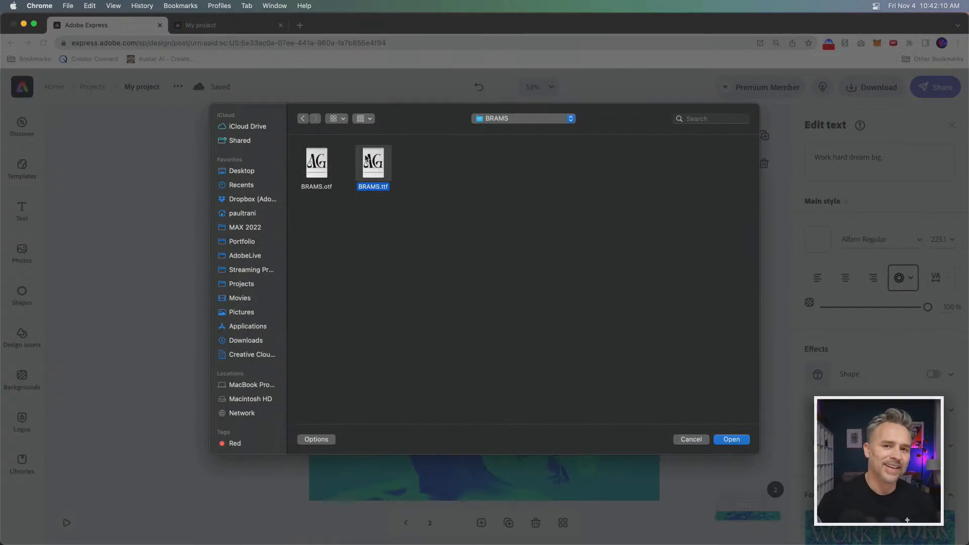
{"action": "left_click", "coordinate": [731, 440]}
Add Bruney.ttf from The Custom Type Collection's Bruney folder to the fonts for upload
{"action": "left_click", "coordinate": [468, 321]}
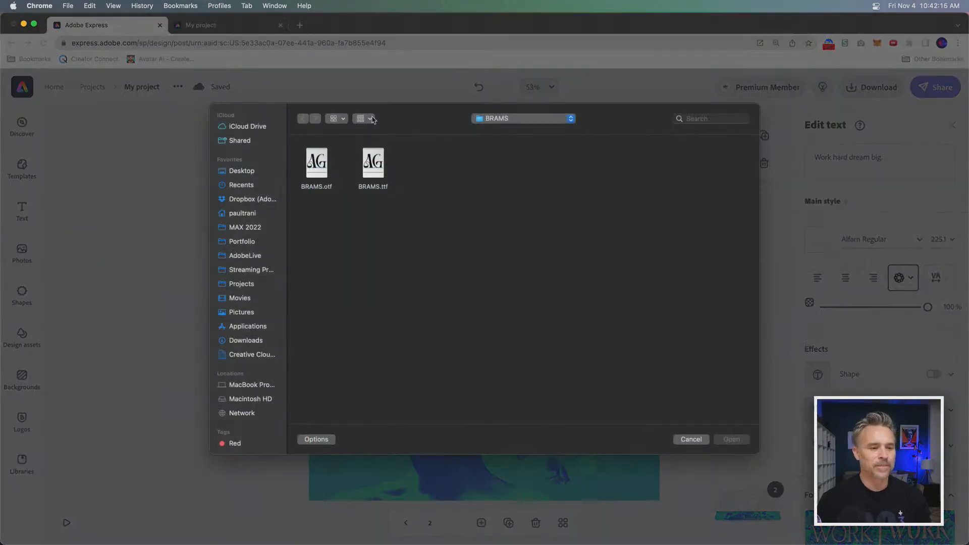
{"action": "left_click", "coordinate": [481, 120]}
{"action": "left_click", "coordinate": [492, 131]}
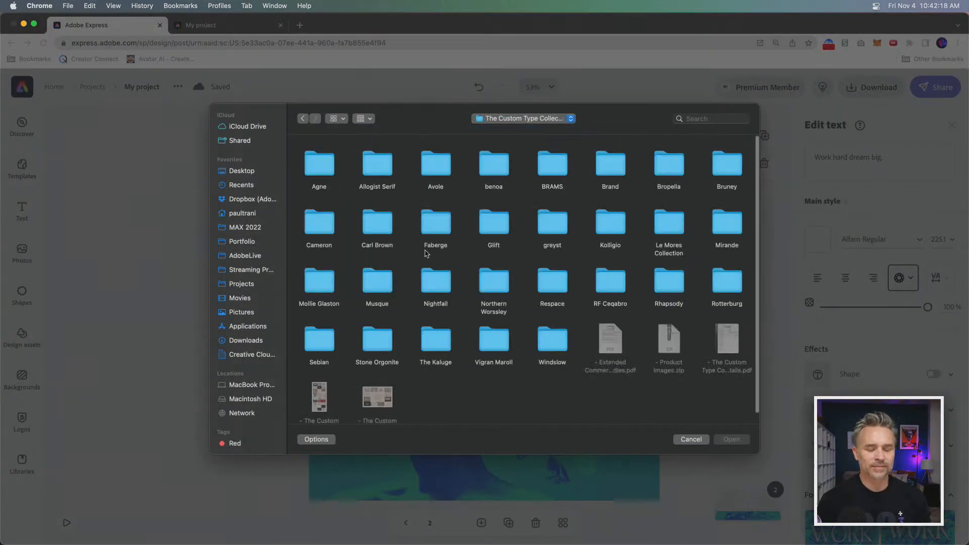
{"action": "left_click", "coordinate": [723, 161]}
{"action": "double_click", "coordinate": [722, 163]}
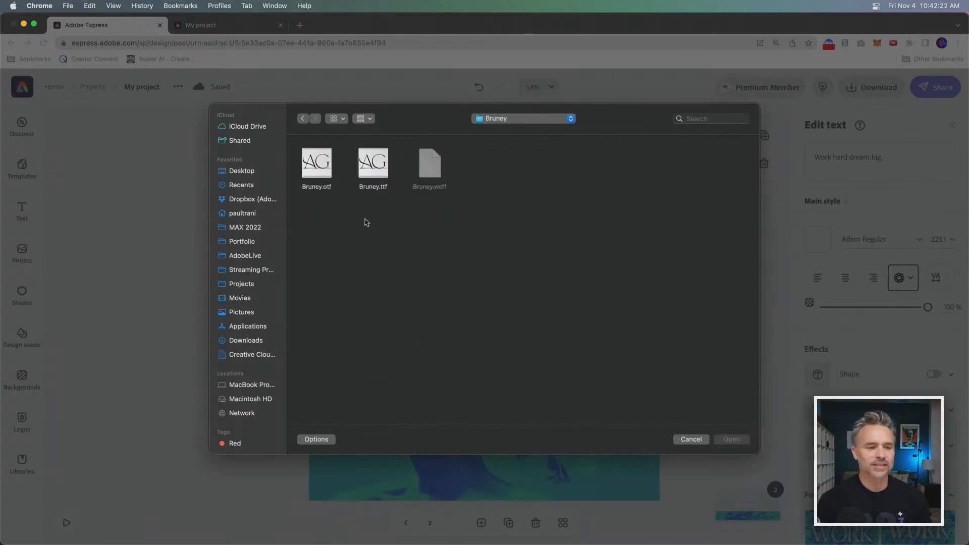
{"action": "double_click", "coordinate": [372, 164]}
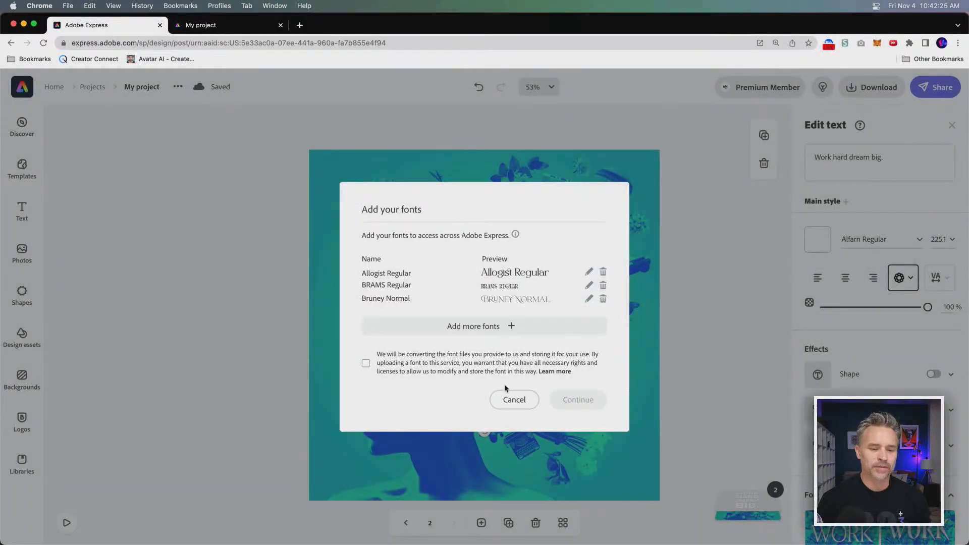
Add Carl Brown.ttf from The Custom Type Collection's Carl Brown folder to the fonts for upload
{"action": "left_click", "coordinate": [481, 328]}
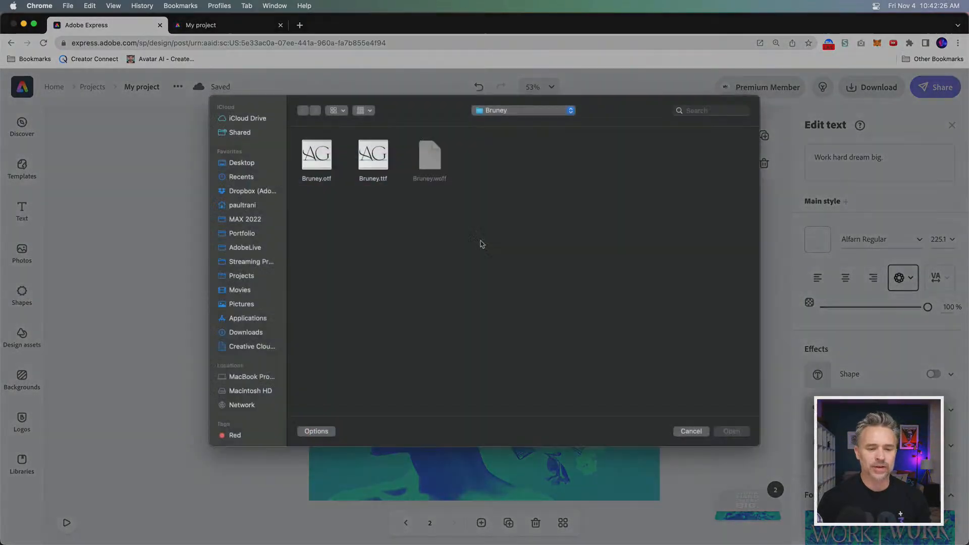
{"action": "left_click", "coordinate": [487, 119]}
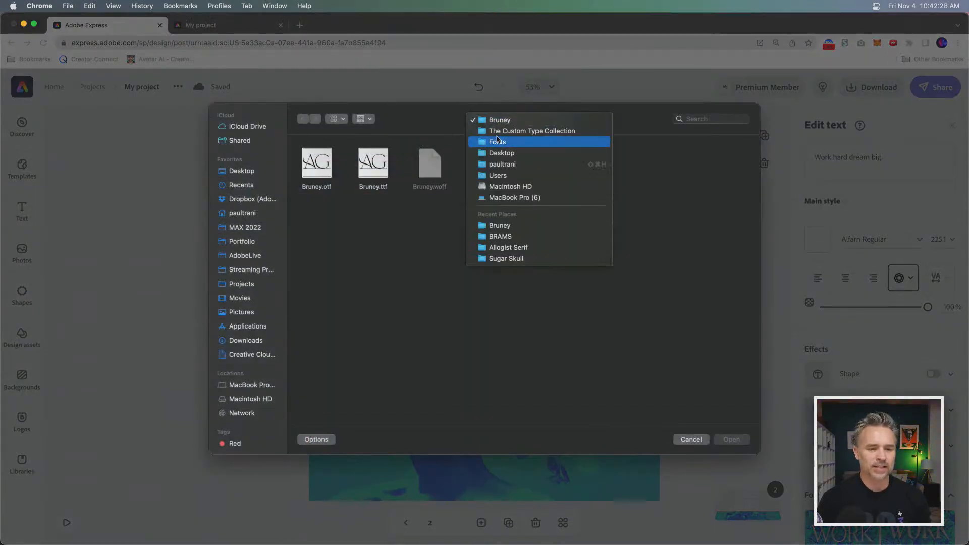
{"action": "left_click", "coordinate": [505, 129]}
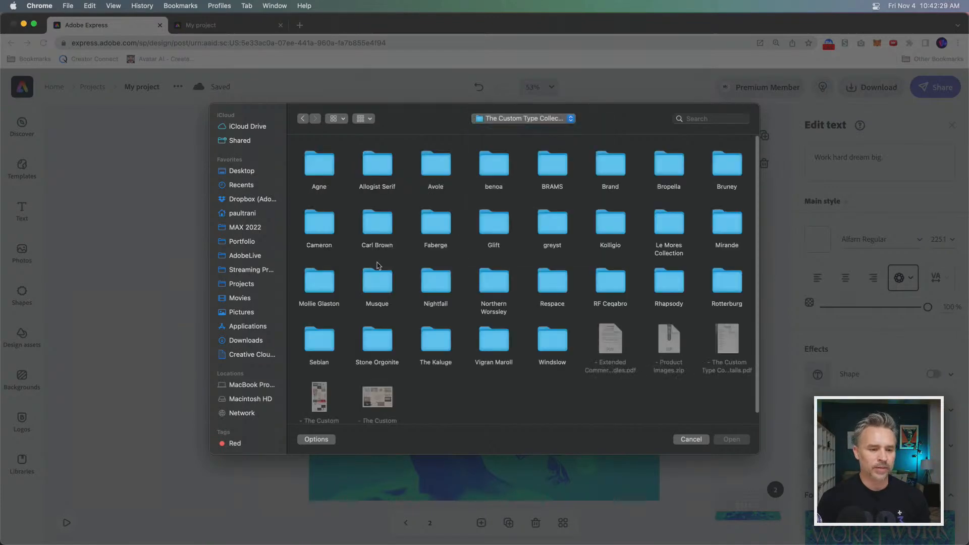
{"action": "left_click", "coordinate": [375, 226]}
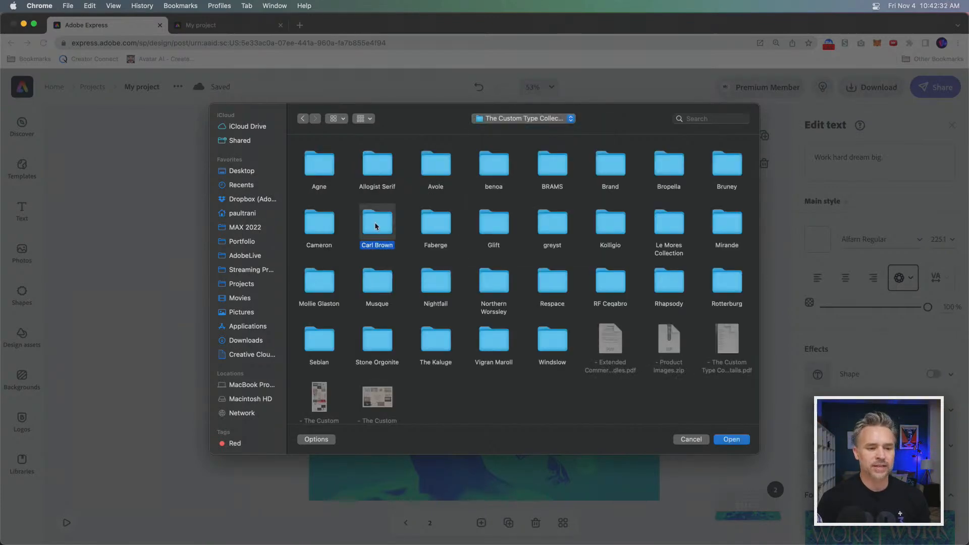
{"action": "double_click", "coordinate": [374, 225]}
{"action": "double_click", "coordinate": [371, 166]}
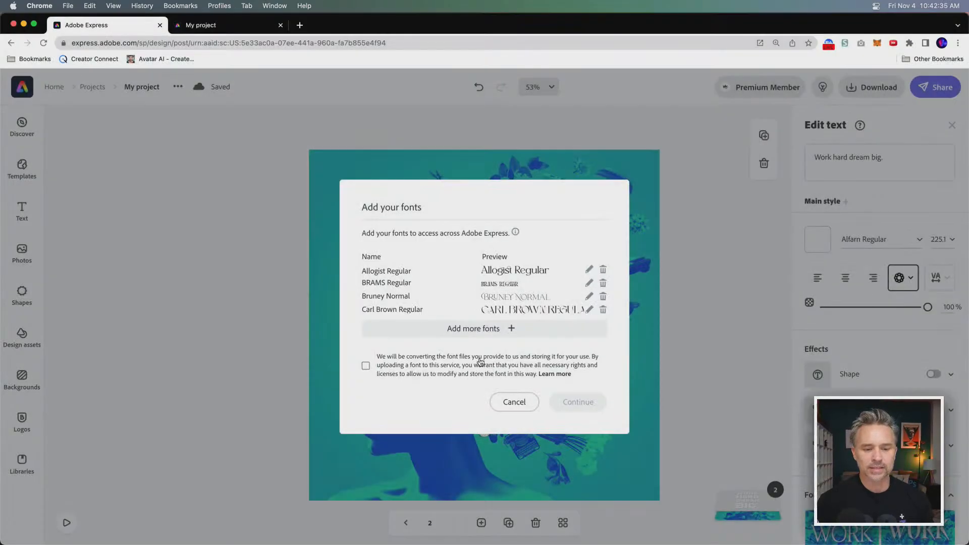
Add Greyst-Regular.ttf from The Custom Type Collection's greyst folder to the fonts for upload
{"action": "left_click", "coordinate": [483, 329]}
{"action": "left_click", "coordinate": [477, 118]}
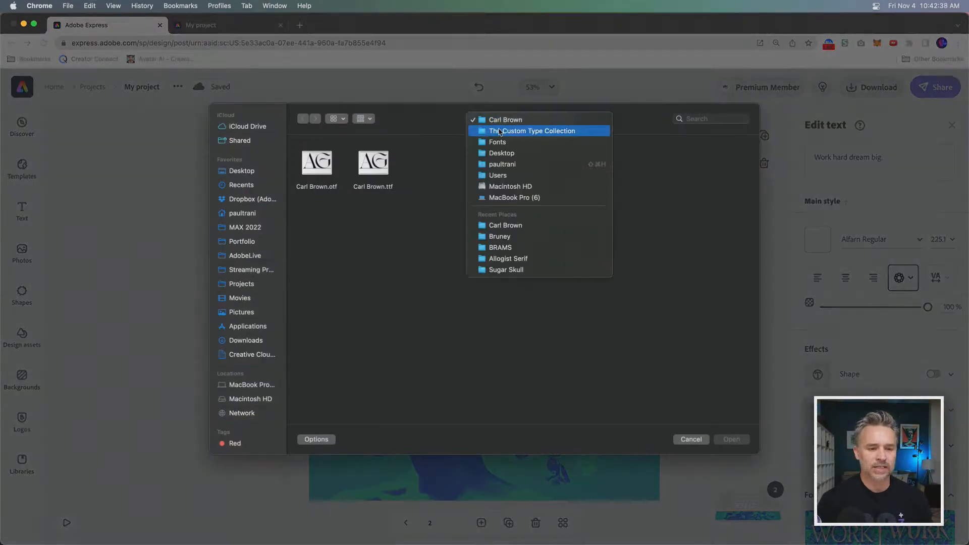
{"action": "left_click", "coordinate": [504, 132]}
{"action": "left_click", "coordinate": [553, 232]}
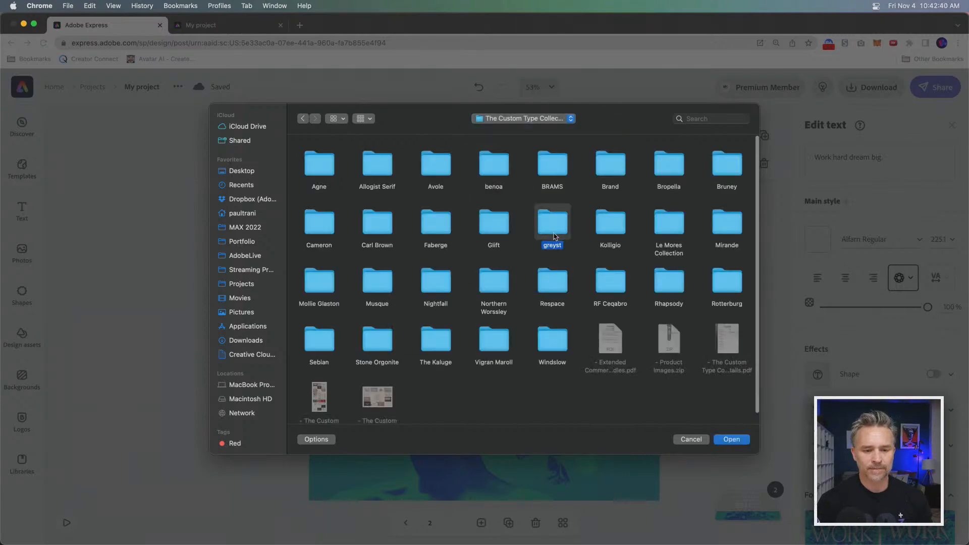
{"action": "double_click", "coordinate": [553, 230]}
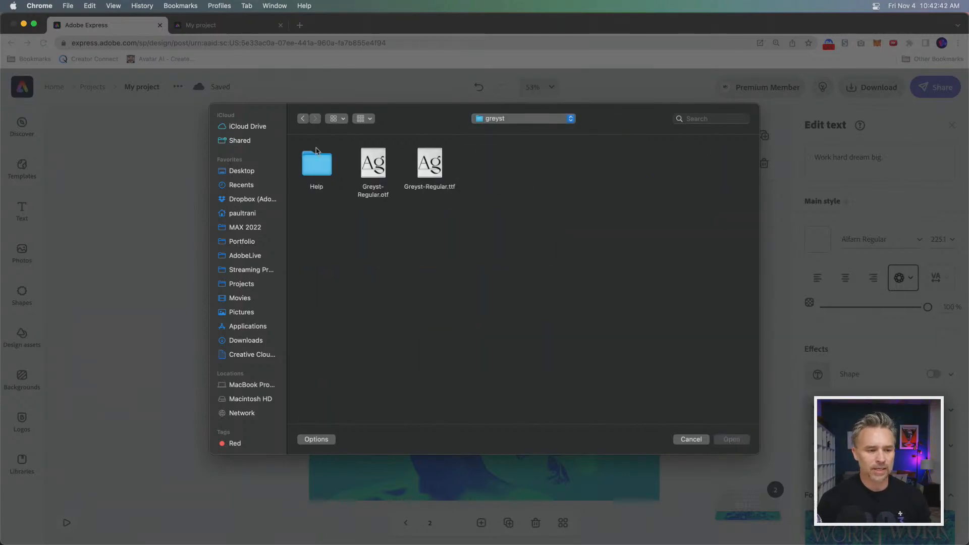
{"action": "double_click", "coordinate": [419, 162]}
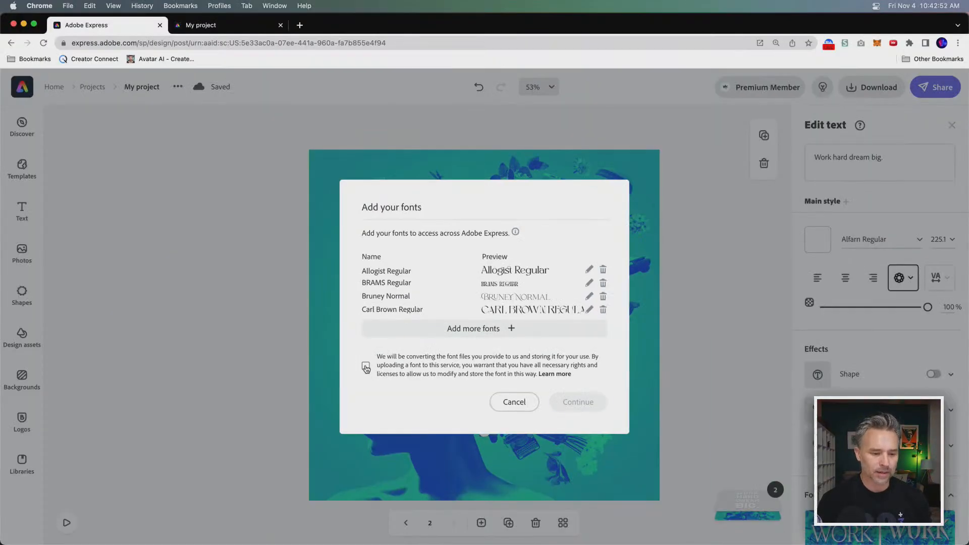
Accept the font rights agreement, finish uploading the added fonts, and deselect the heading
{"action": "left_click", "coordinate": [366, 369]}
{"action": "left_click", "coordinate": [560, 402]}
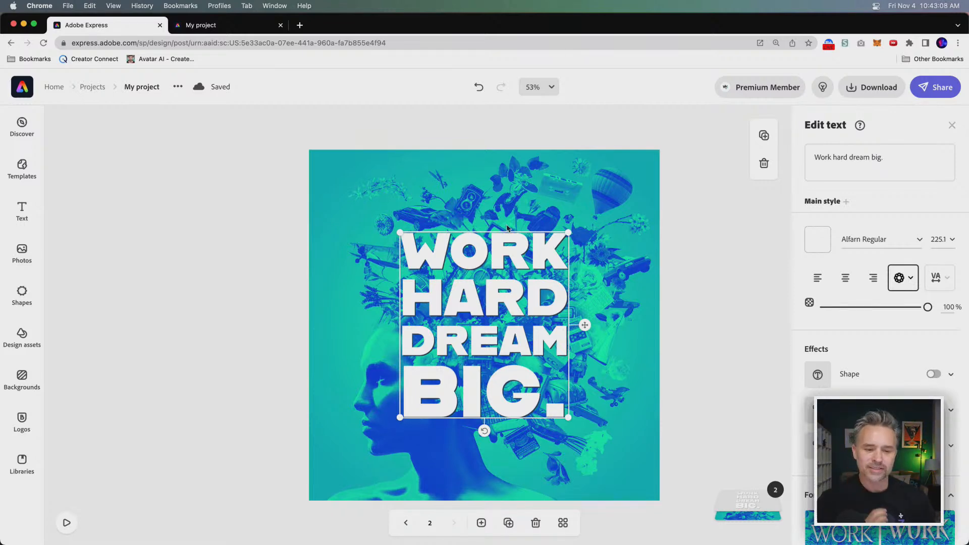
{"action": "left_click", "coordinate": [270, 204]}
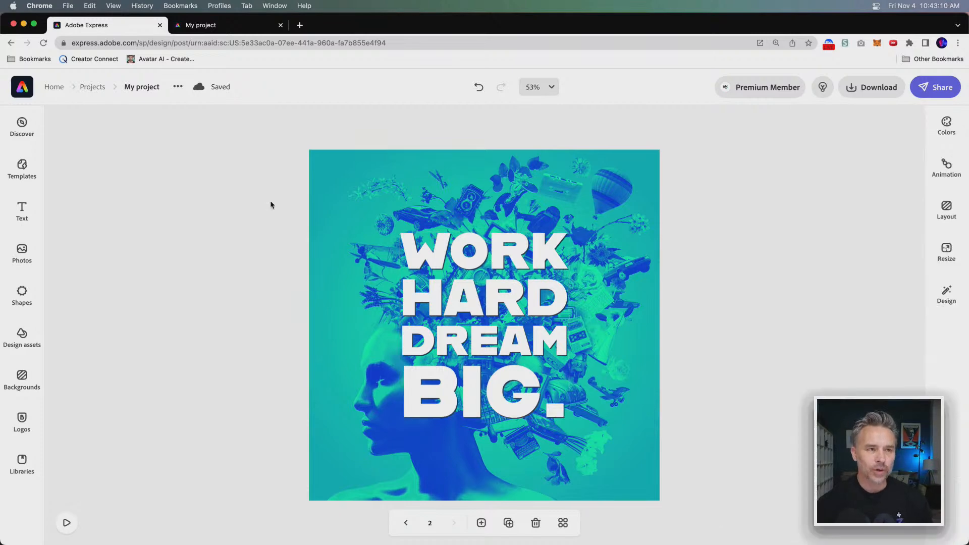
Change the "Work hard dream big." heading's shadow color to the current palette's blue, #0B6FC3
{"action": "key", "text": "super+plus"}
{"action": "key", "text": "super+plus"}
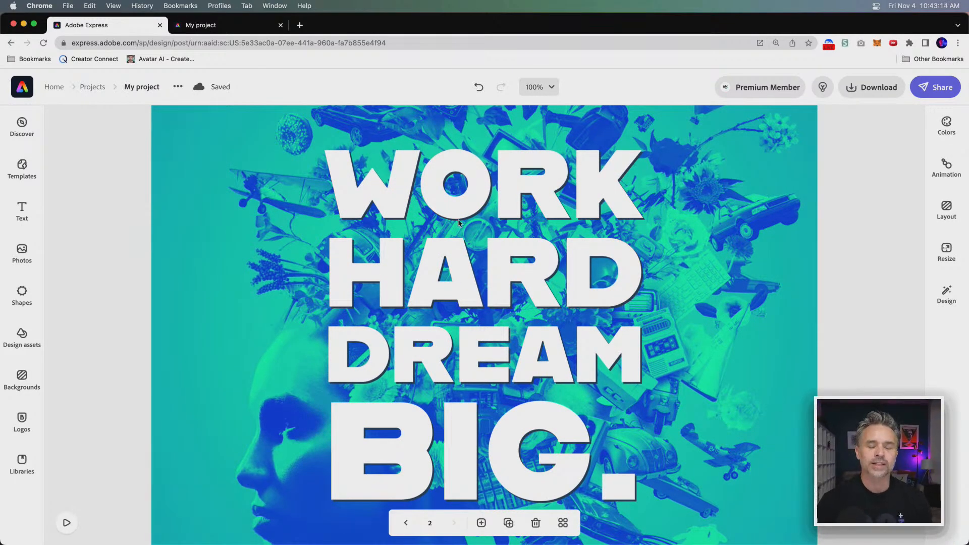
{"action": "left_click", "coordinate": [475, 194]}
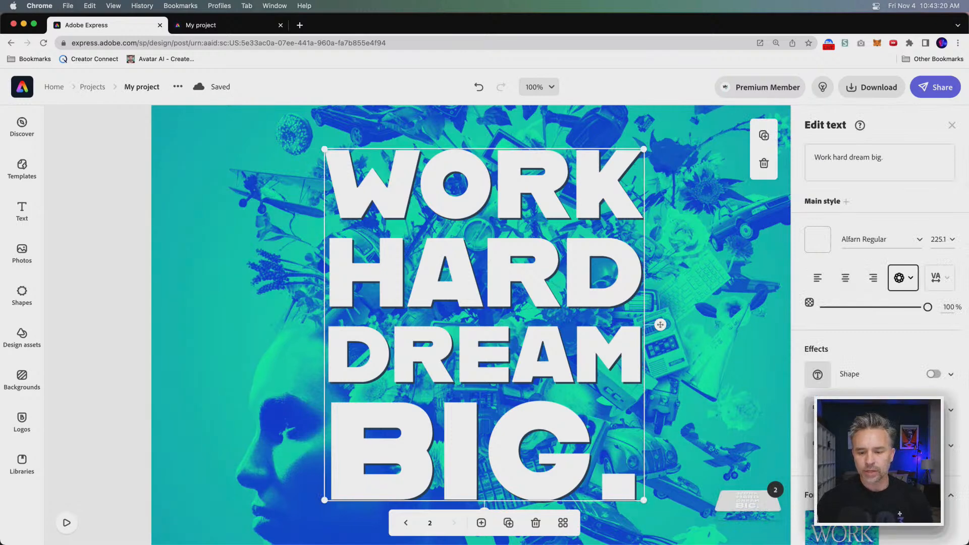
{"action": "left_click", "coordinate": [952, 413]}
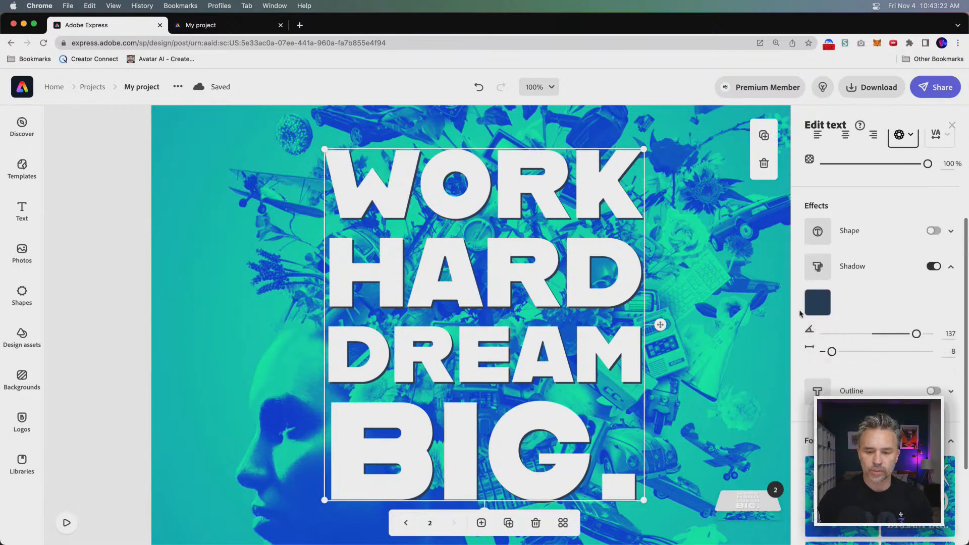
{"action": "left_click", "coordinate": [816, 296]}
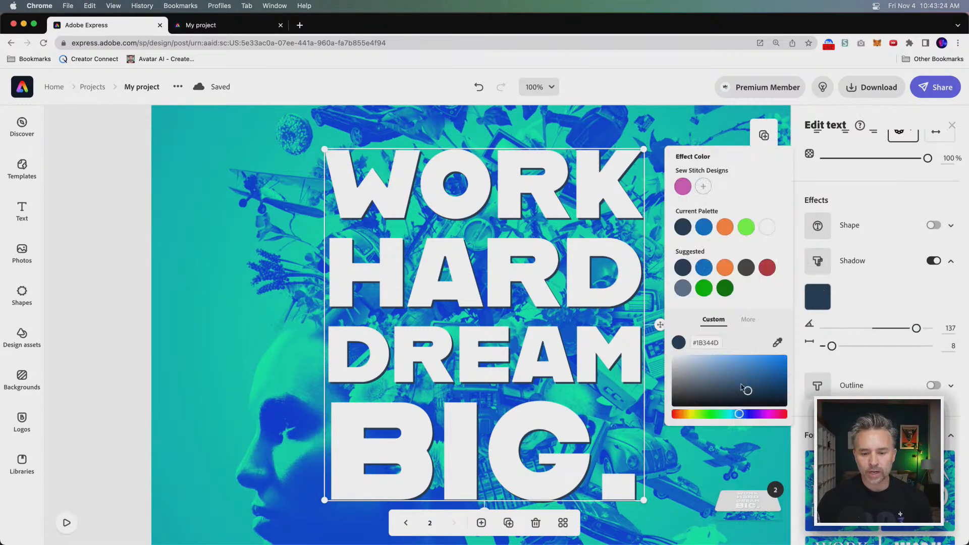
{"action": "left_click", "coordinate": [701, 228]}
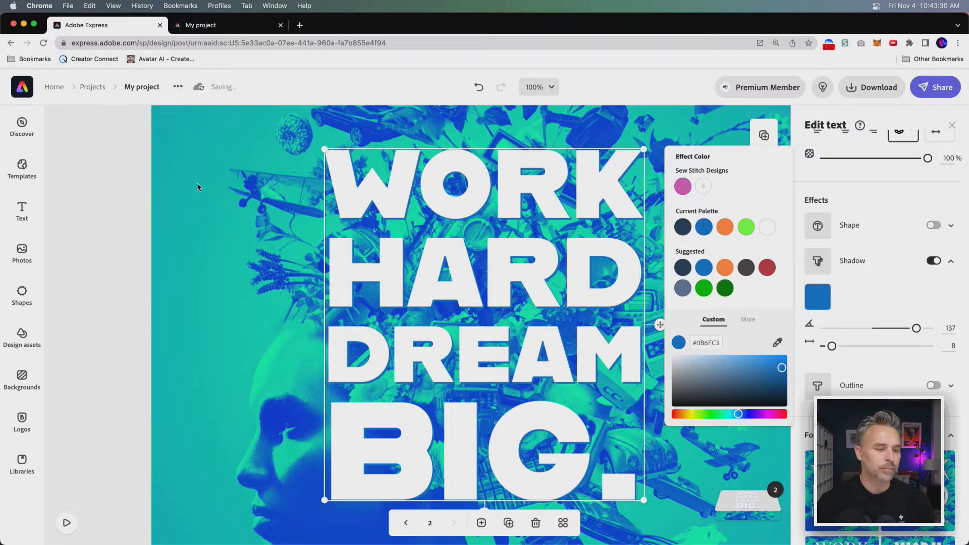
{"action": "left_click", "coordinate": [133, 215]}
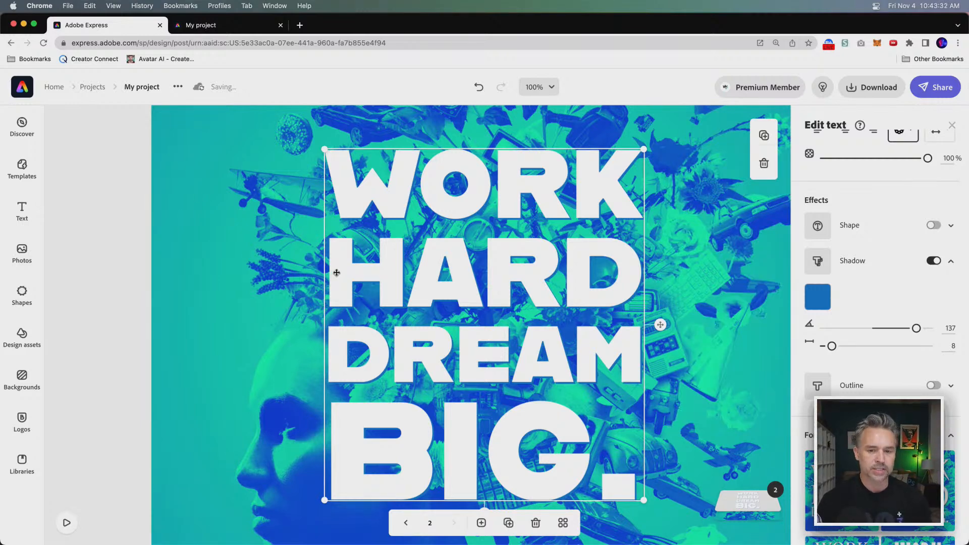
{"action": "key", "text": "super+0"}
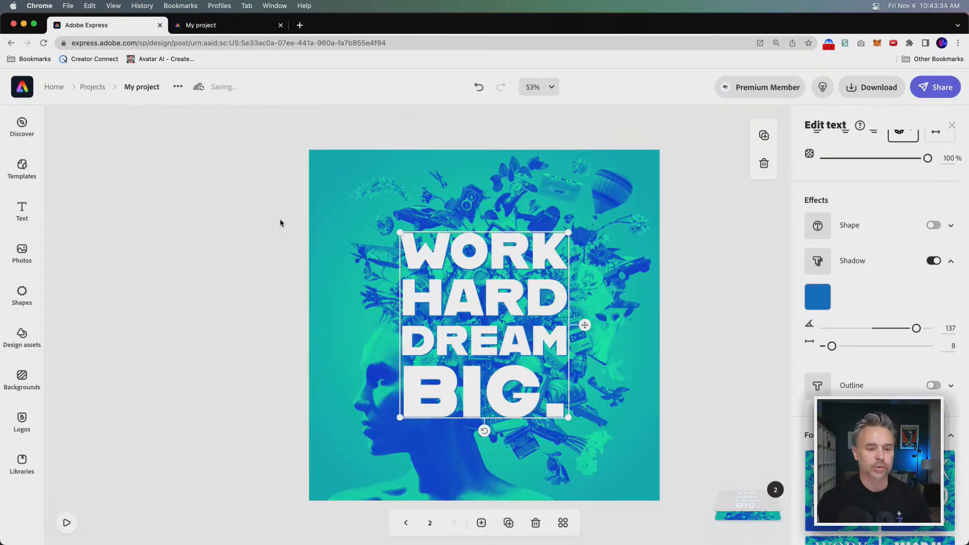
{"action": "left_click", "coordinate": [253, 210]}
Change the "Work hard dream big." heading's font to the uploaded BRAMS Regular and enlarge the text to a size of about 141.9
{"action": "left_click", "coordinate": [469, 245]}
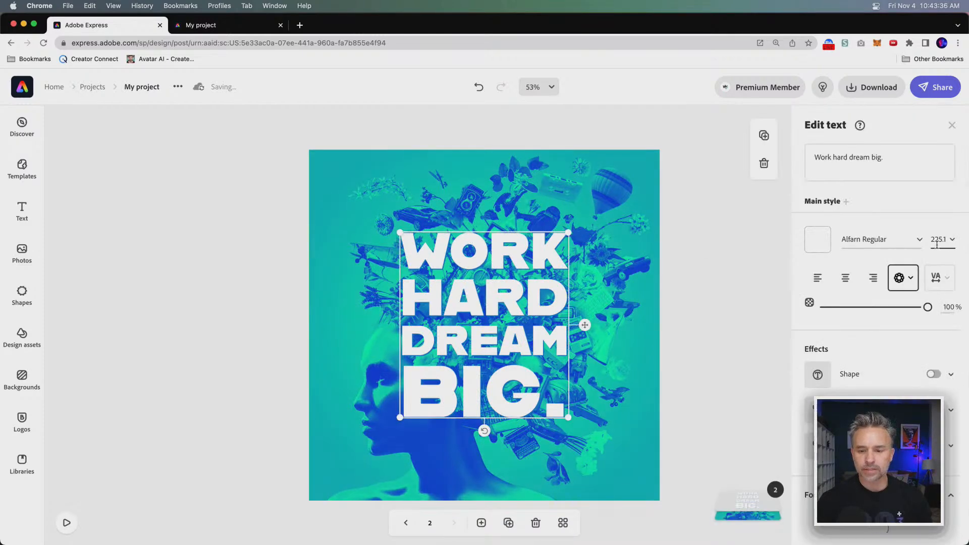
{"action": "left_click", "coordinate": [919, 241]}
{"action": "scroll", "coordinate": [880, 310], "scroll_direction": "up", "scroll_amount": 5}
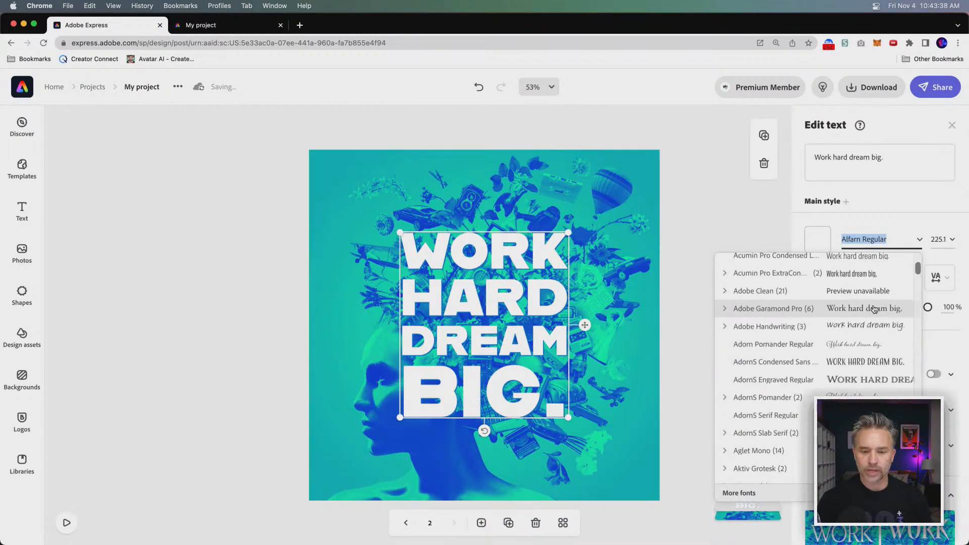
{"action": "scroll", "coordinate": [878, 312], "scroll_direction": "up", "scroll_amount": 5}
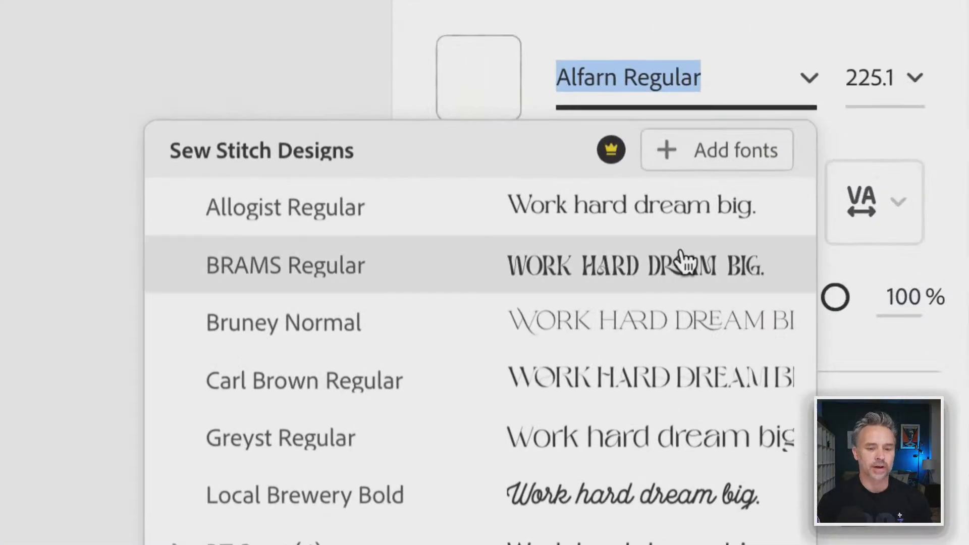
{"action": "left_click", "coordinate": [559, 272]}
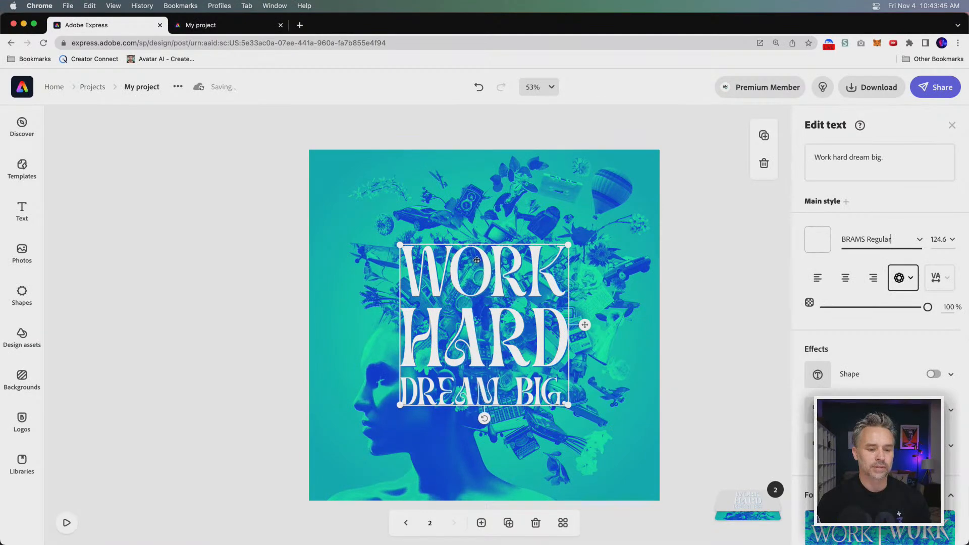
{"action": "left_click_drag", "start_coordinate": [400, 245], "coordinate": [376, 222]}
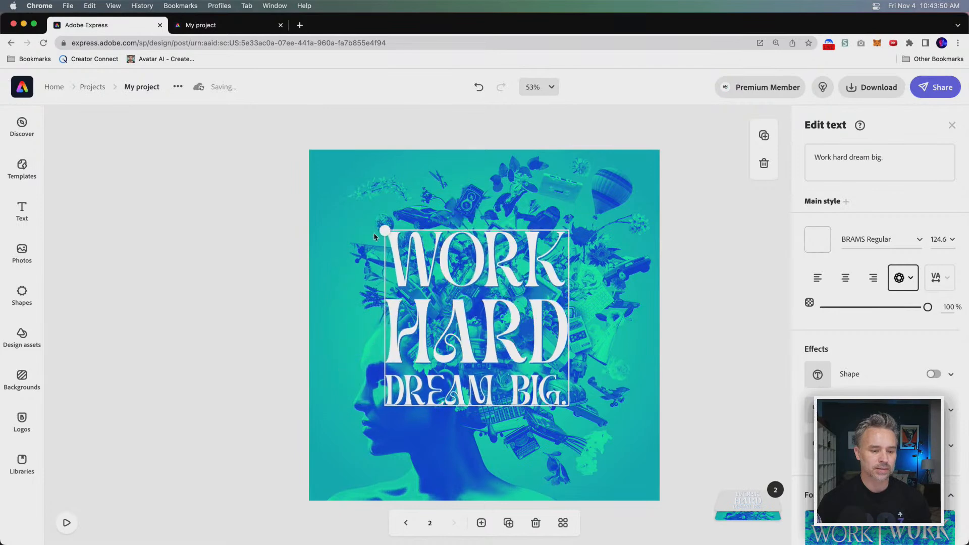
Break the heading into four lines with one word each and resize it to a size of about 273.5
{"action": "left_click", "coordinate": [869, 158]}
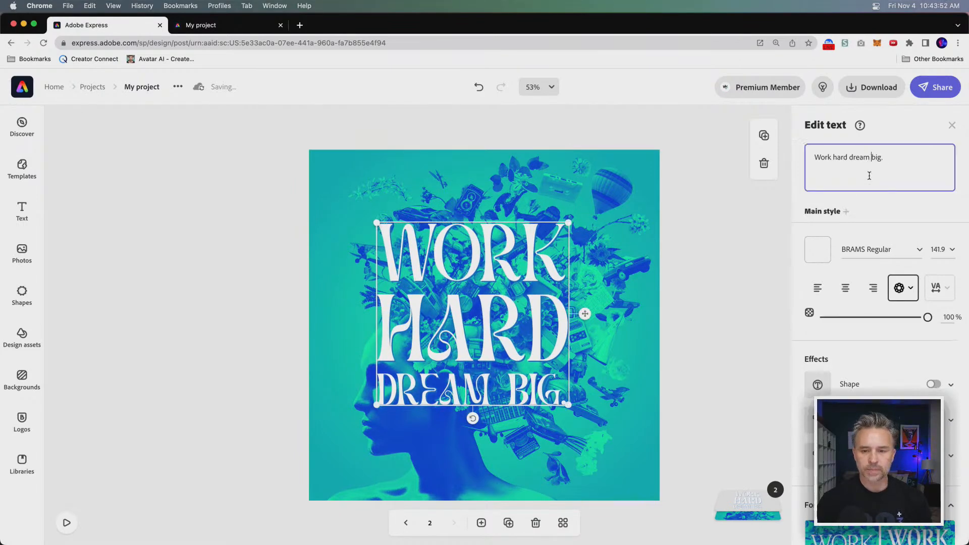
{"action": "key", "text": "Return"}
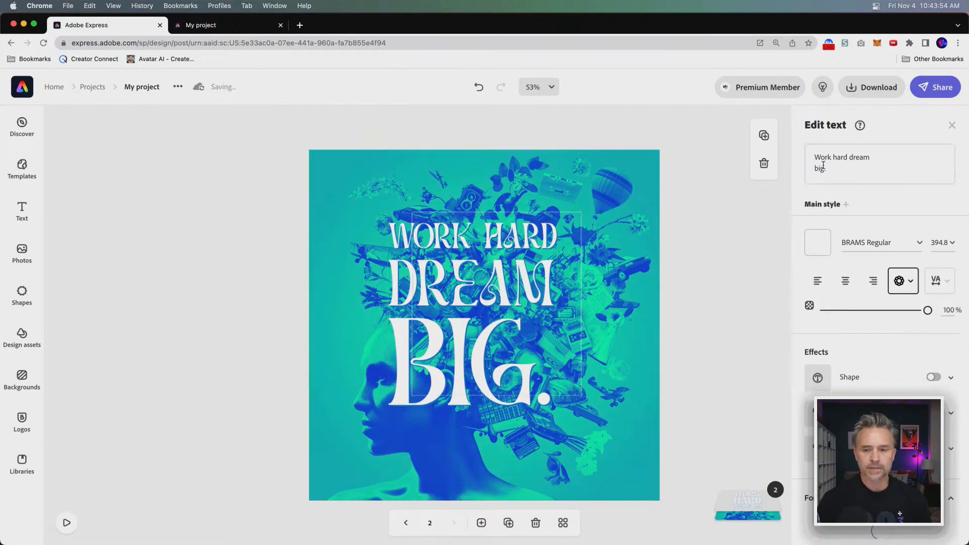
{"action": "left_click", "coordinate": [849, 158]}
{"action": "key", "text": "Return"}
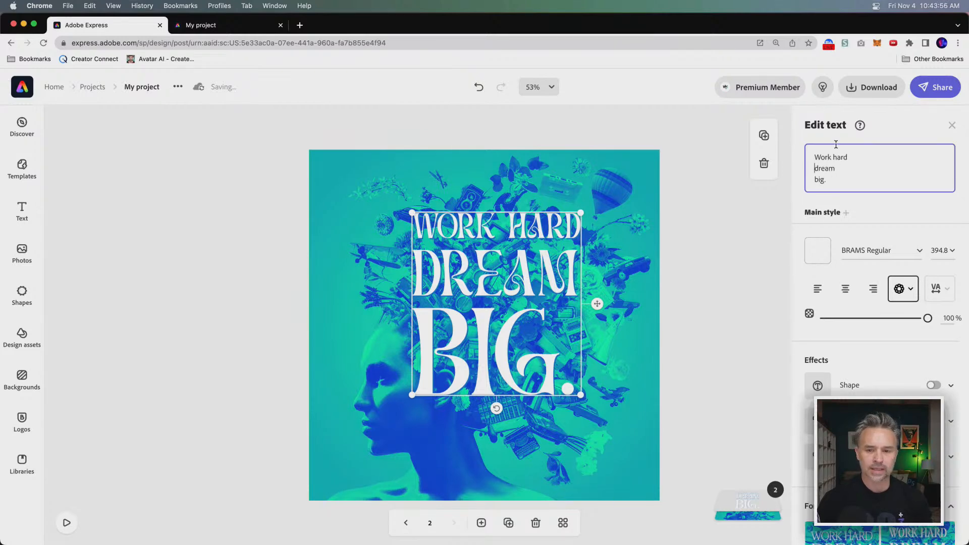
{"action": "left_click", "coordinate": [831, 157]}
{"action": "key", "text": "Return"}
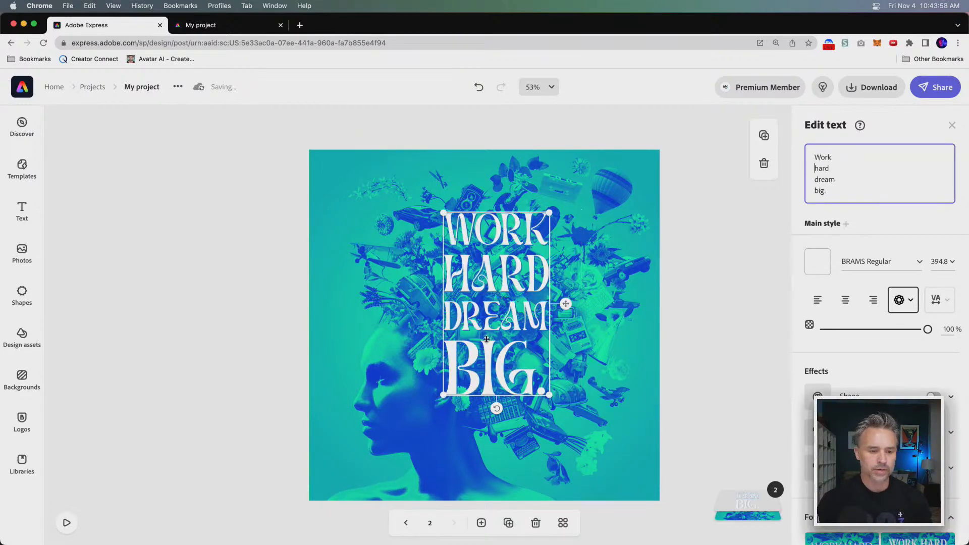
{"action": "left_click_drag", "start_coordinate": [411, 420], "coordinate": [419, 435]}
{"action": "left_click_drag", "start_coordinate": [549, 402], "coordinate": [546, 446]}
Remove the period after "big" and move the heading up to the horizontal centre of the page
{"action": "scroll", "coordinate": [828, 196], "scroll_direction": "down", "scroll_amount": 5}
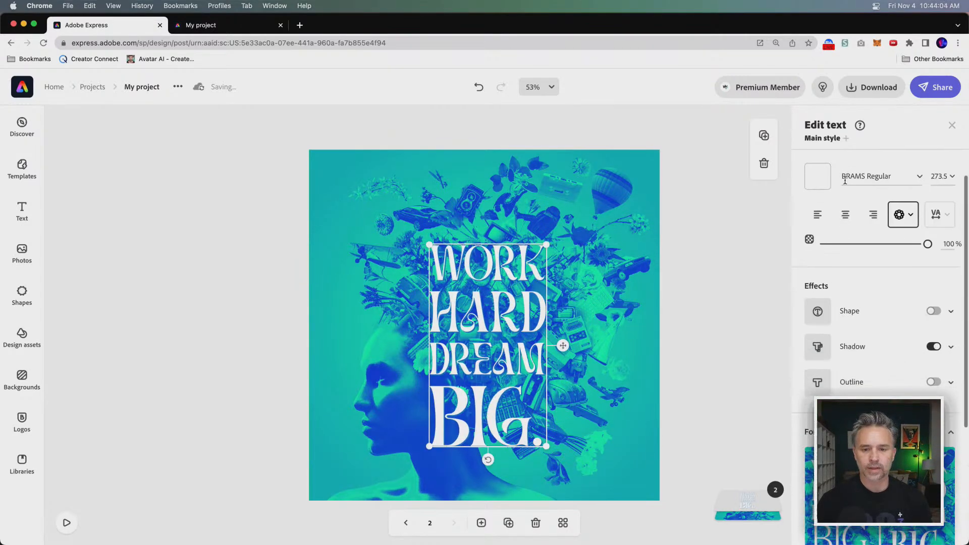
{"action": "scroll", "coordinate": [848, 172], "scroll_direction": "up", "scroll_amount": 5}
{"action": "left_click", "coordinate": [846, 185]}
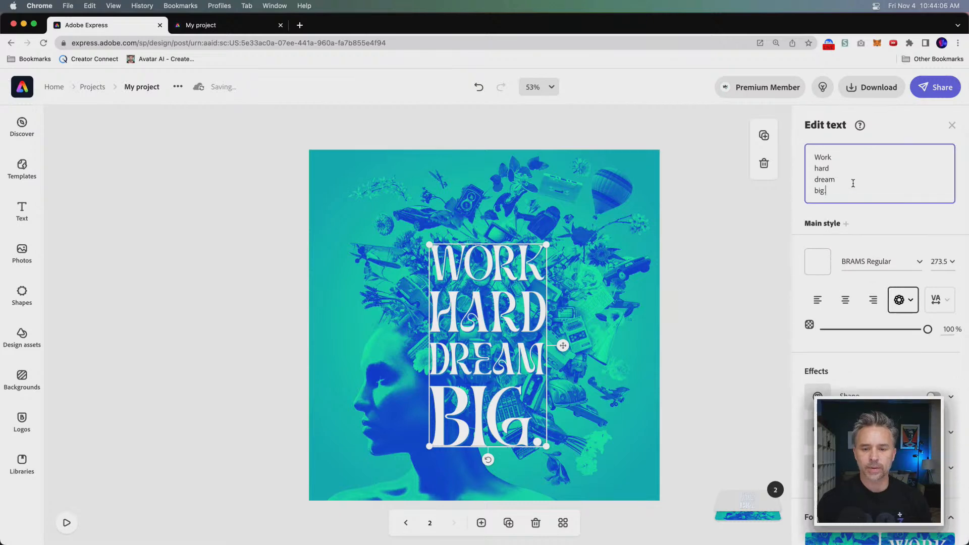
{"action": "key", "text": "BackSpace"}
{"action": "left_click_drag", "start_coordinate": [467, 297], "coordinate": [467, 281]}
{"action": "left_click", "coordinate": [229, 171]}
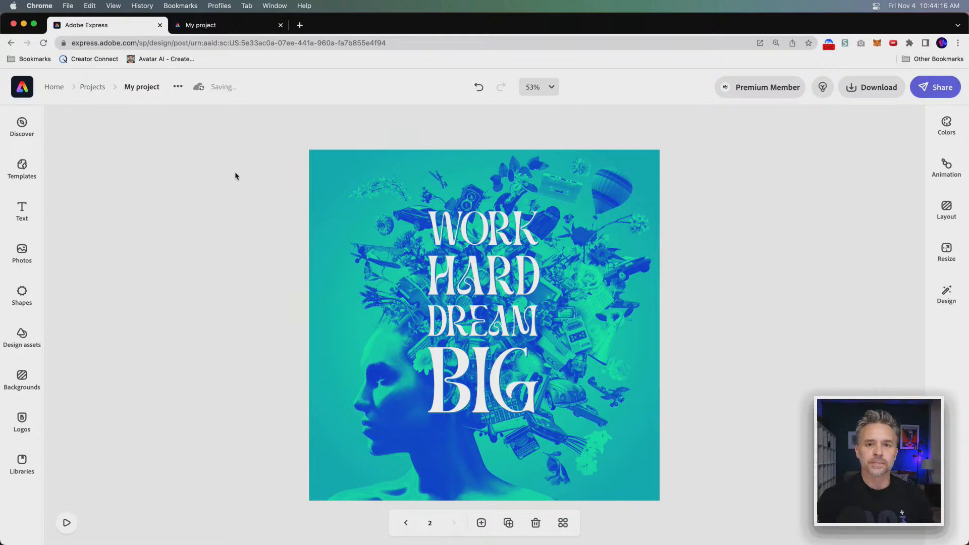
Try Allogist Regular, Bruney Normal, Carl Brown Regular and Greyst Regular on the heading, and return it to BRAMS Regular
{"action": "left_click", "coordinate": [480, 247]}
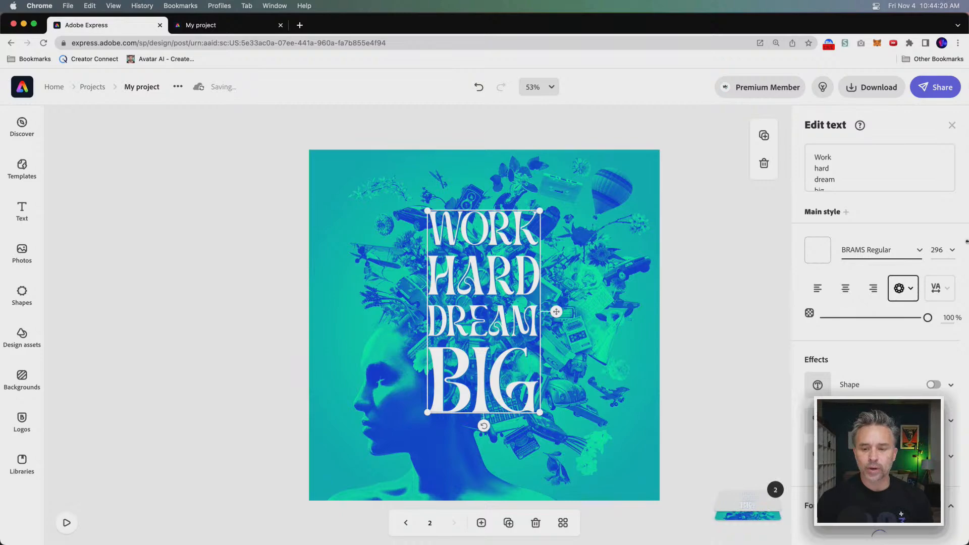
{"action": "left_click", "coordinate": [919, 250]}
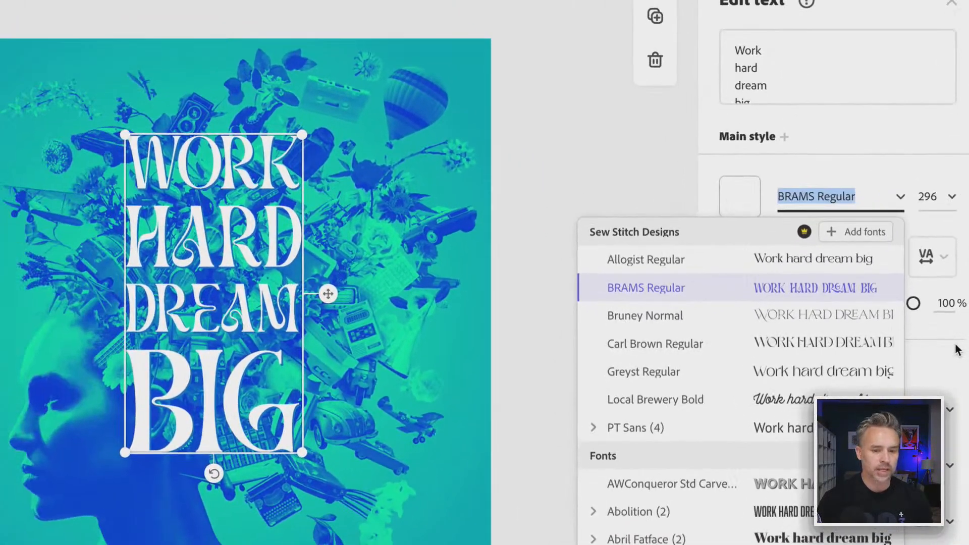
{"action": "left_click", "coordinate": [724, 263]}
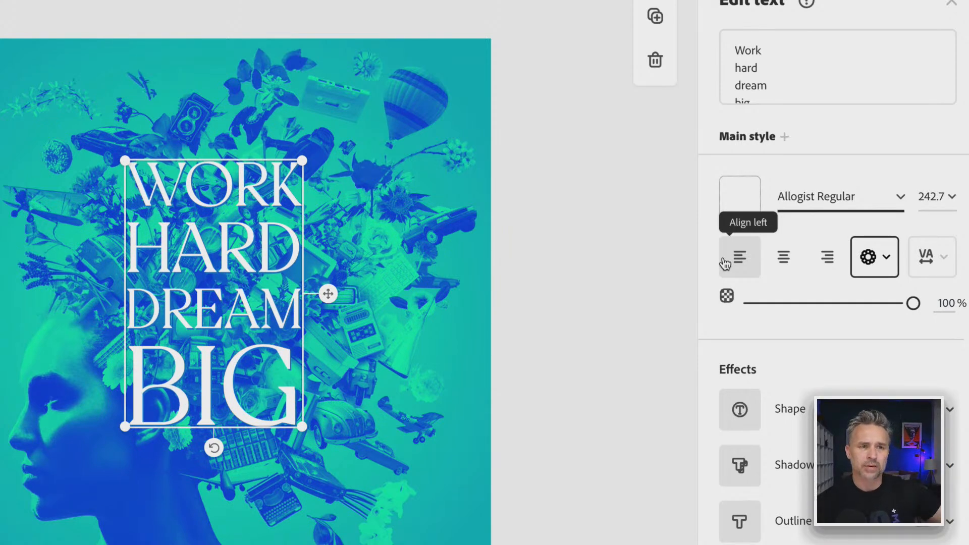
{"action": "left_click", "coordinate": [900, 196]}
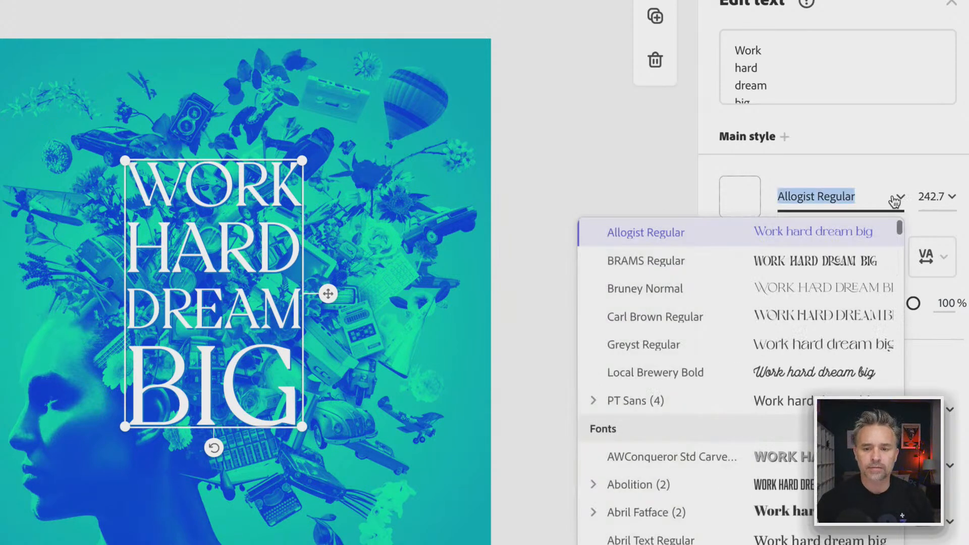
{"action": "left_click", "coordinate": [743, 283]}
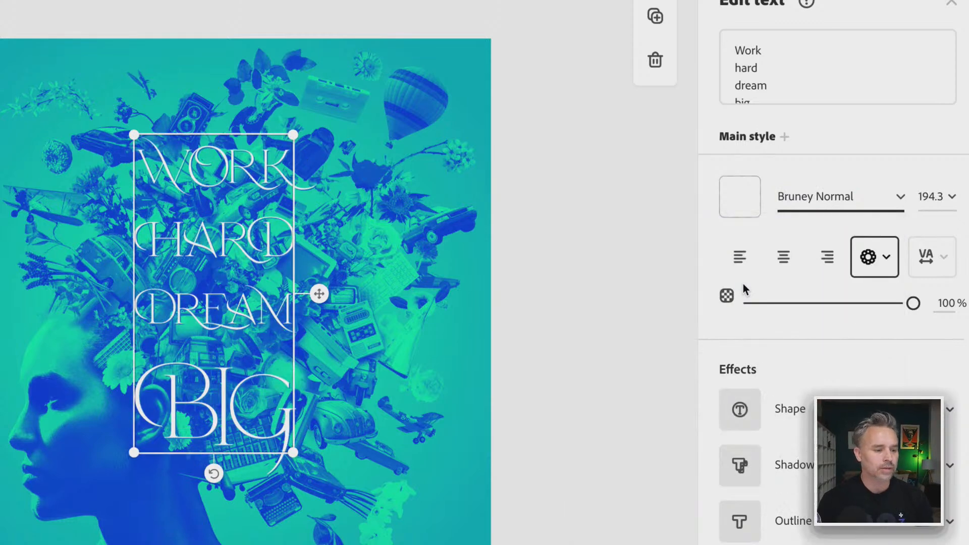
{"action": "left_click", "coordinate": [900, 198]}
{"action": "left_click", "coordinate": [747, 317]}
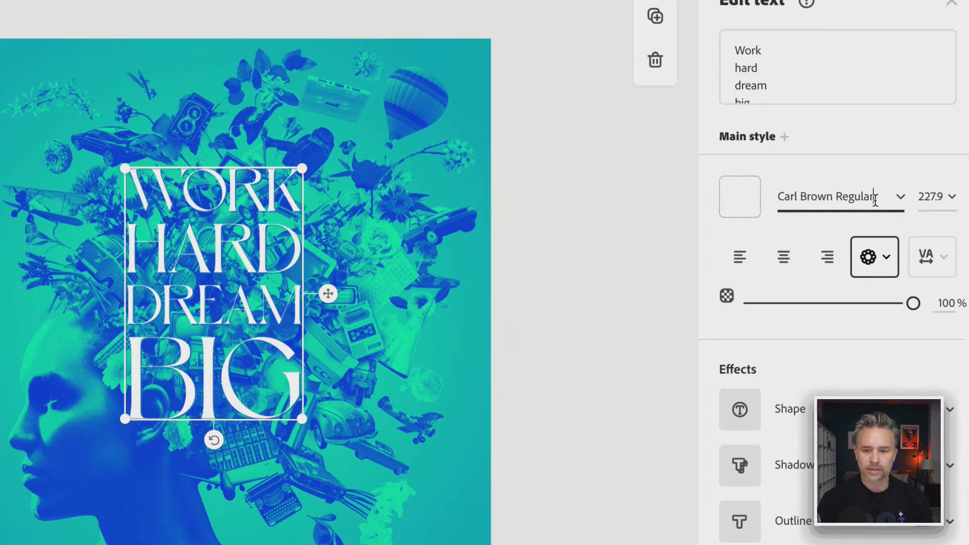
{"action": "left_click", "coordinate": [900, 198]}
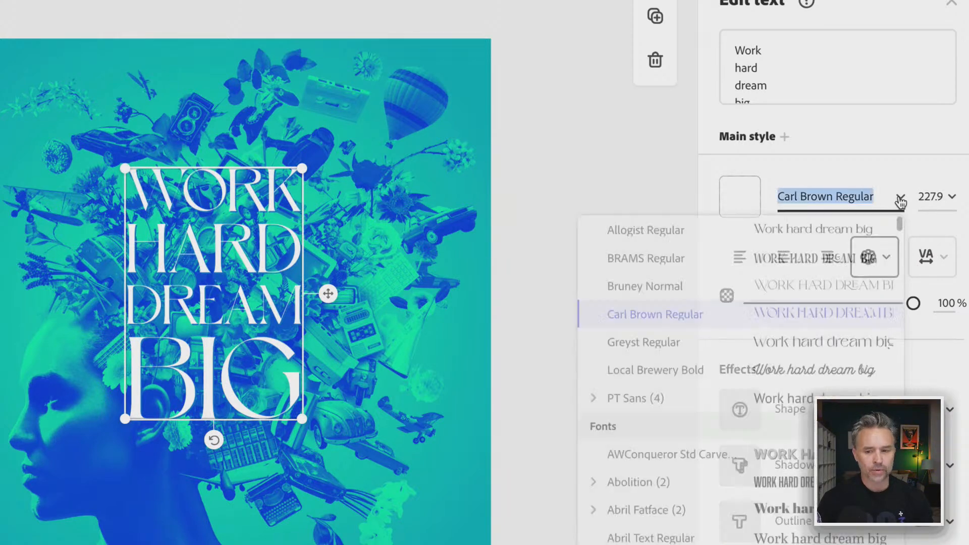
{"action": "left_click", "coordinate": [780, 347]}
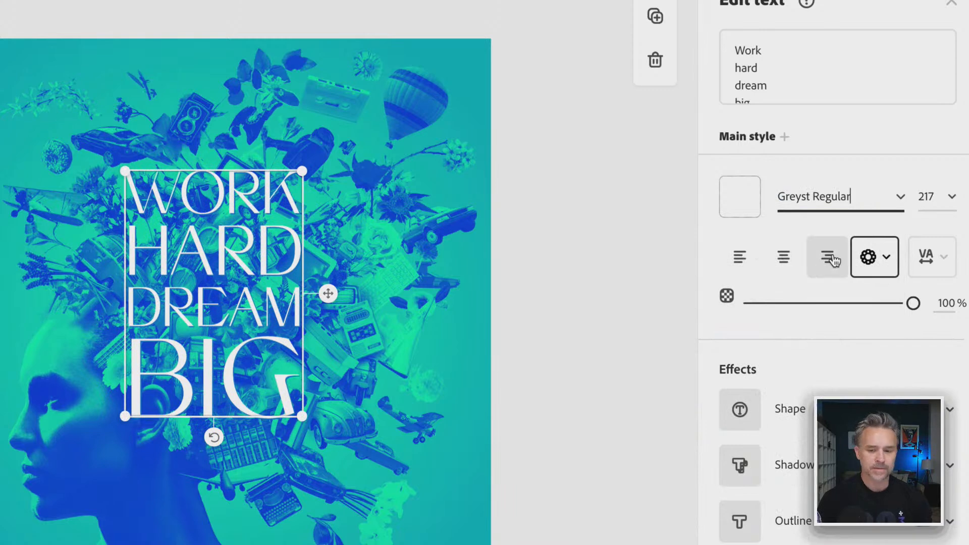
{"action": "left_click", "coordinate": [897, 202]}
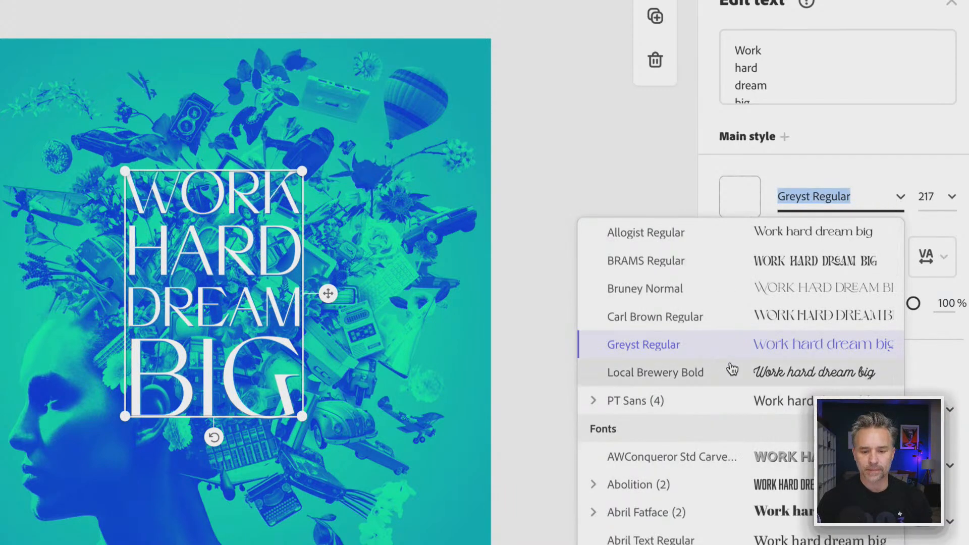
{"action": "left_click", "coordinate": [727, 261]}
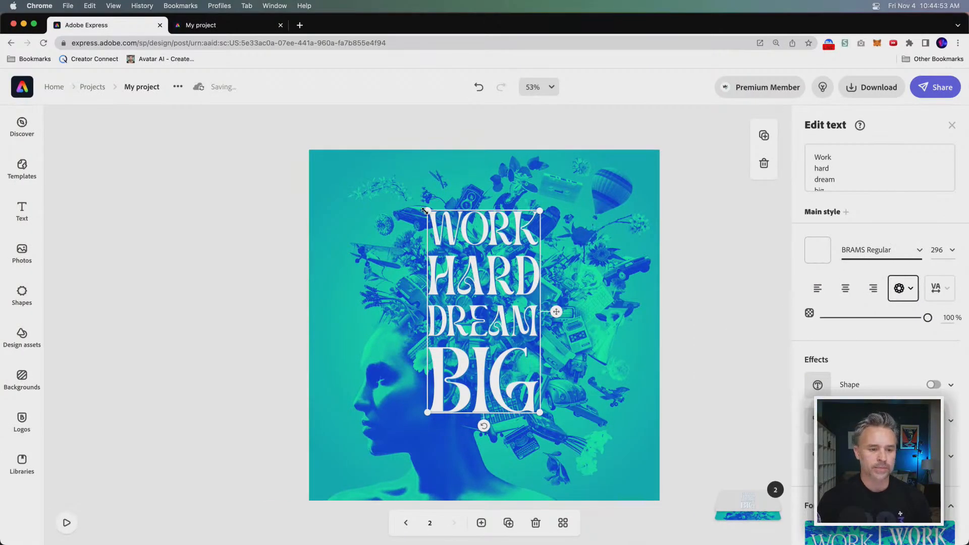
Enlarge the heading to a size of about 328.7, keep it centred, and preview the page's Typewriter animation
{"action": "left_click_drag", "start_coordinate": [425, 211], "coordinate": [446, 232]}
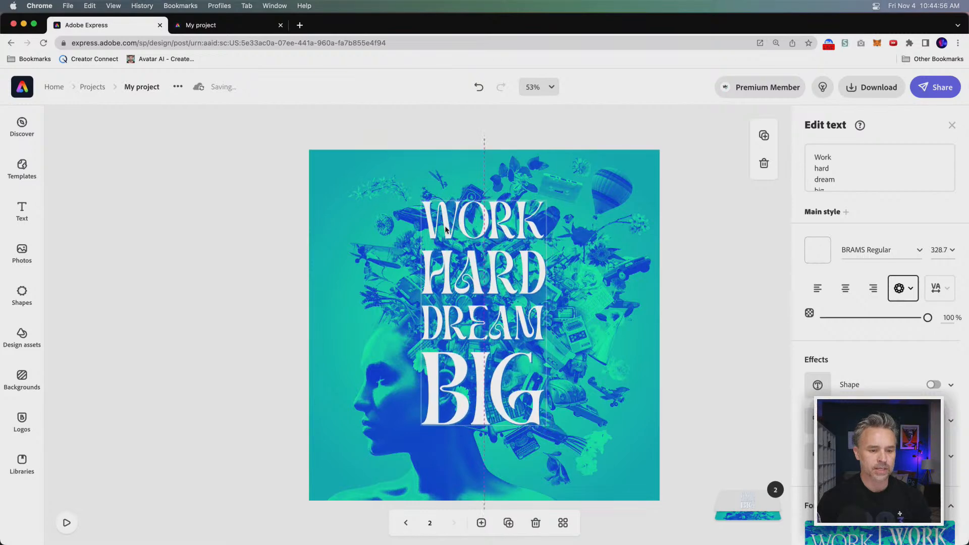
{"action": "left_click", "coordinate": [234, 247]}
{"action": "left_click", "coordinate": [947, 166]}
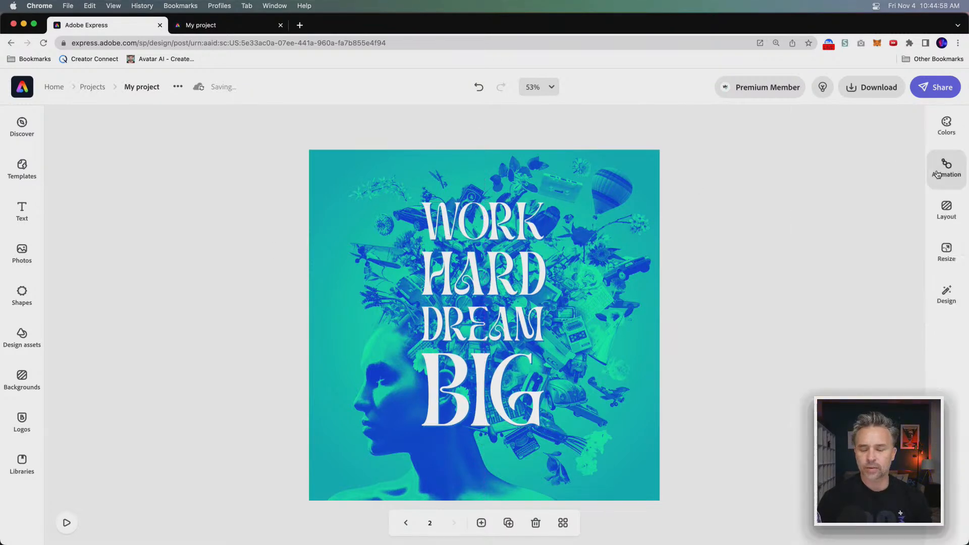
{"action": "left_click", "coordinate": [67, 523]}
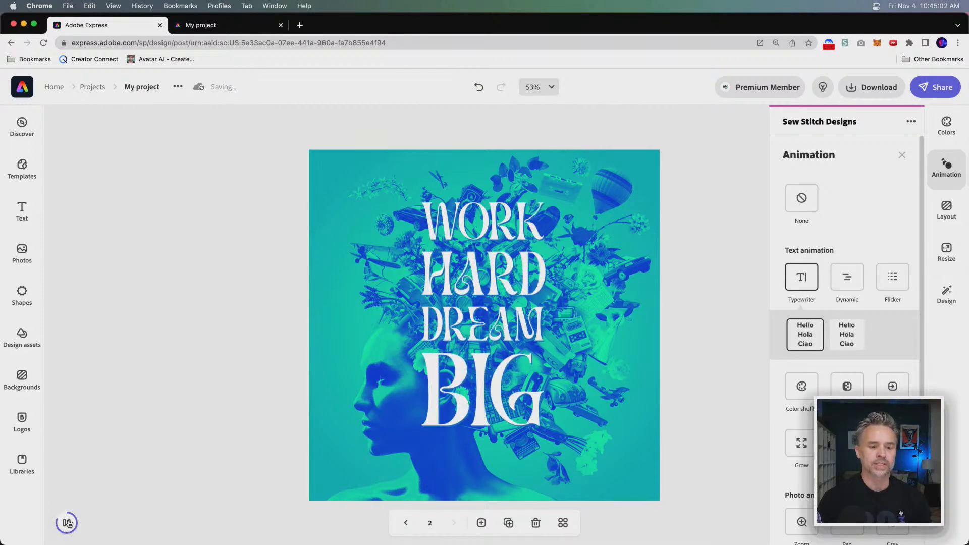
{"action": "left_click", "coordinate": [154, 396]}
Duplicate the duotone page 2 as page 3 and open the copy with its heading deselected
{"action": "left_click", "coordinate": [561, 524]}
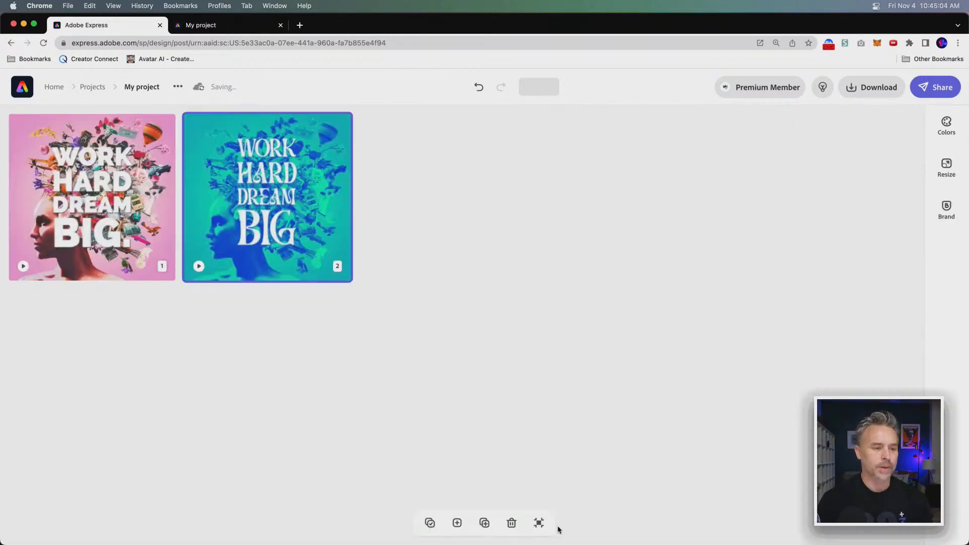
{"action": "left_click", "coordinate": [483, 523]}
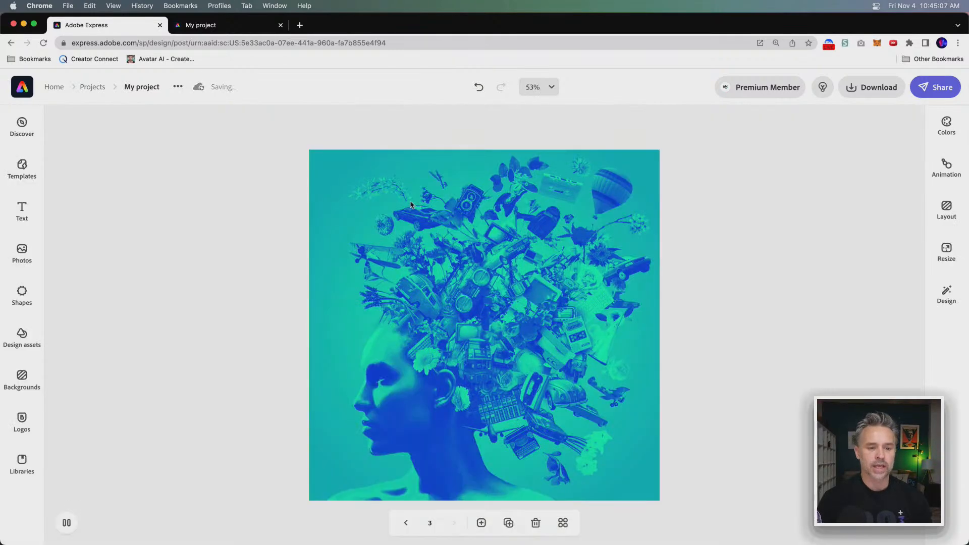
{"action": "double_click", "coordinate": [417, 206]}
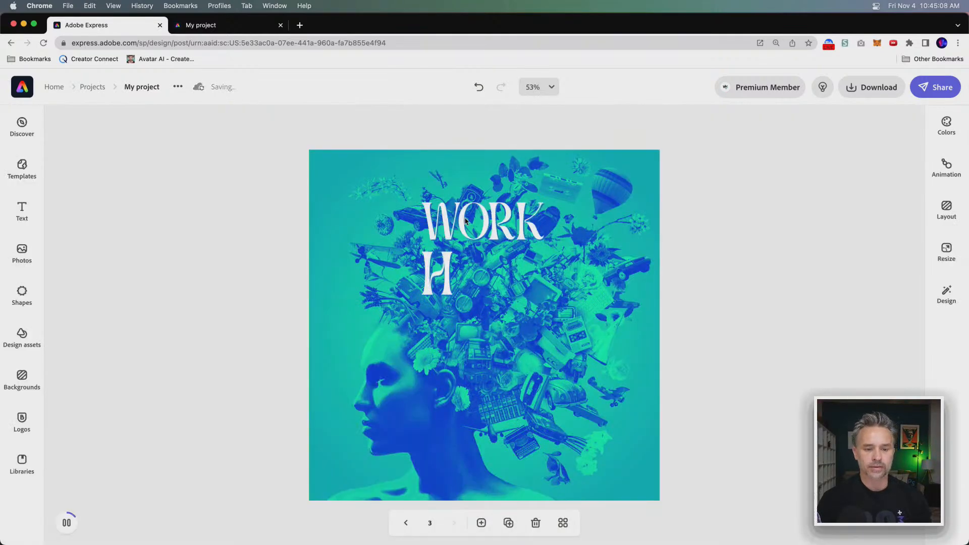
{"action": "left_click", "coordinate": [528, 239]}
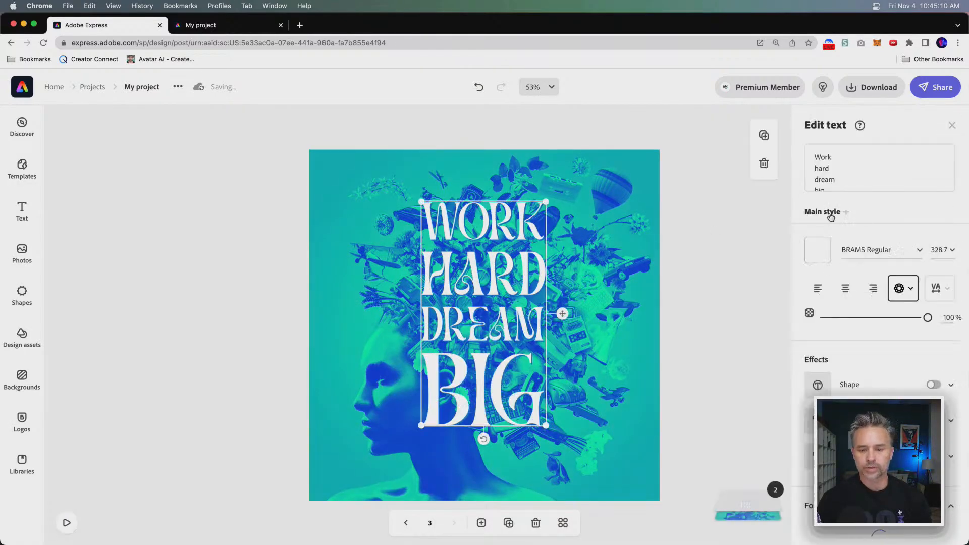
{"action": "left_click", "coordinate": [709, 188]}
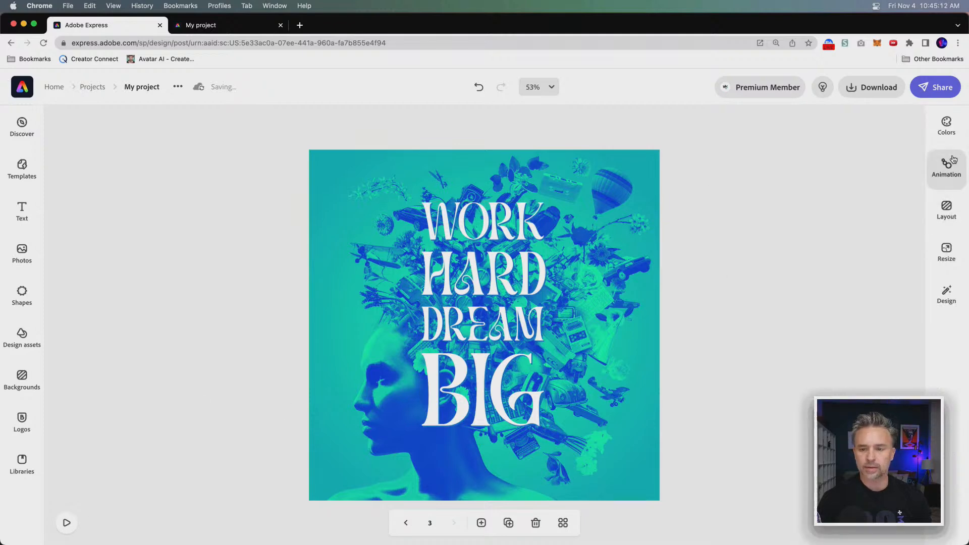
Replace page 3's Typewriter text animation with the Zoom photo animation, using its second variant
{"action": "left_click", "coordinate": [946, 166]}
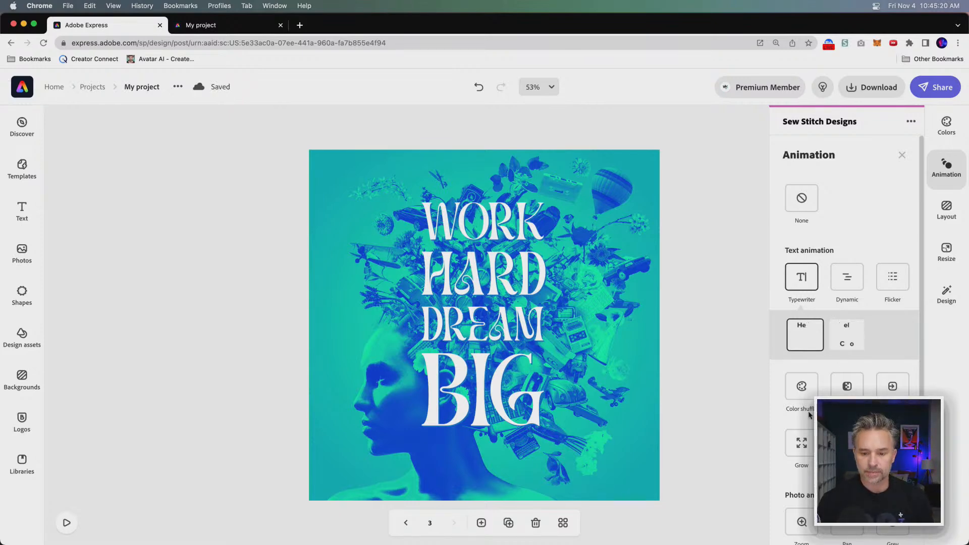
{"action": "scroll", "coordinate": [844, 323], "scroll_direction": "down", "scroll_amount": 3}
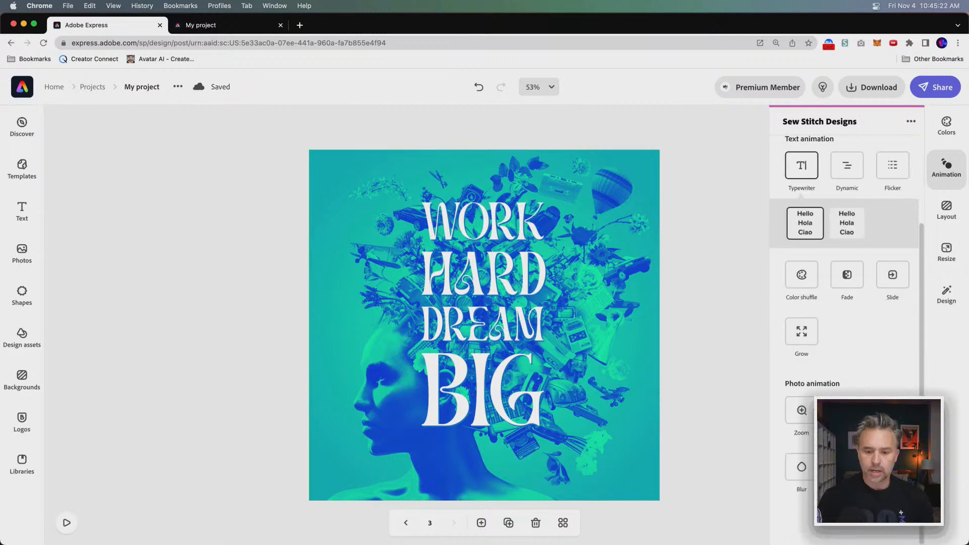
{"action": "left_click", "coordinate": [803, 410]}
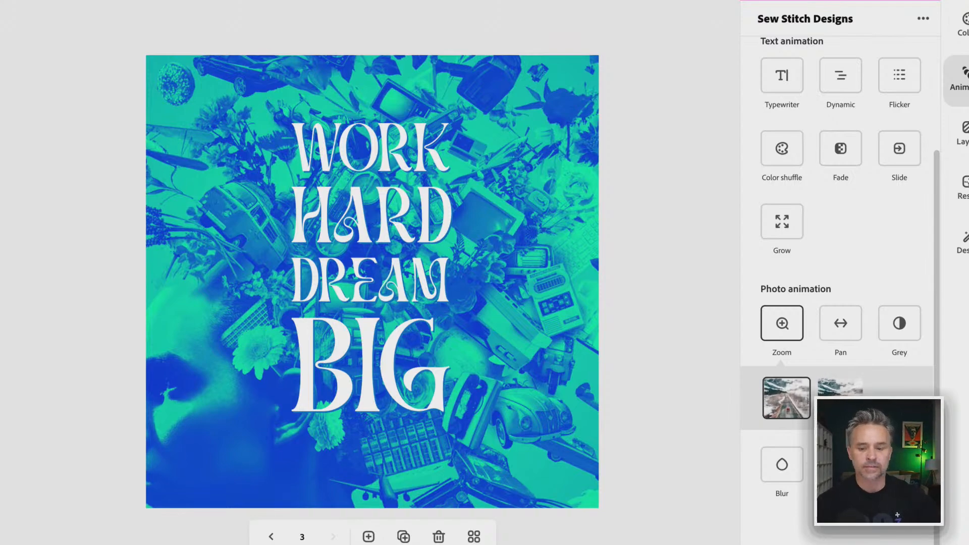
{"action": "left_click", "coordinate": [845, 394]}
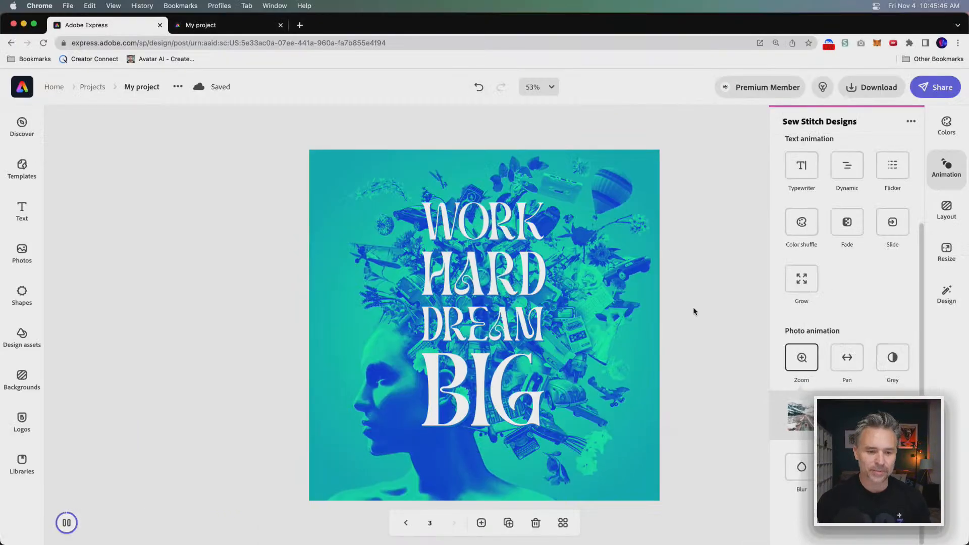
{"action": "left_click", "coordinate": [48, 253]}
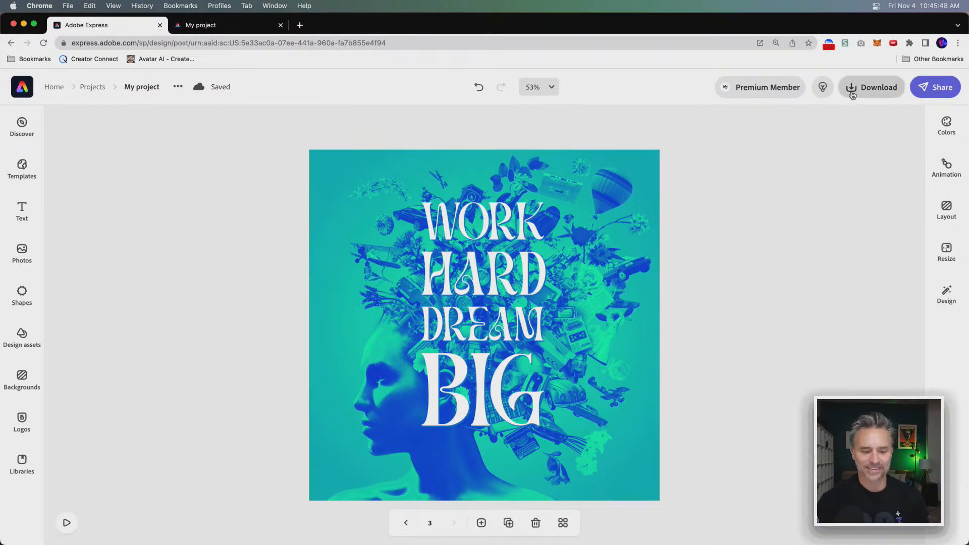
Rename the project as WorkHard
{"action": "left_click", "coordinate": [141, 87]}
{"action": "type", "text": "WorkHard"}
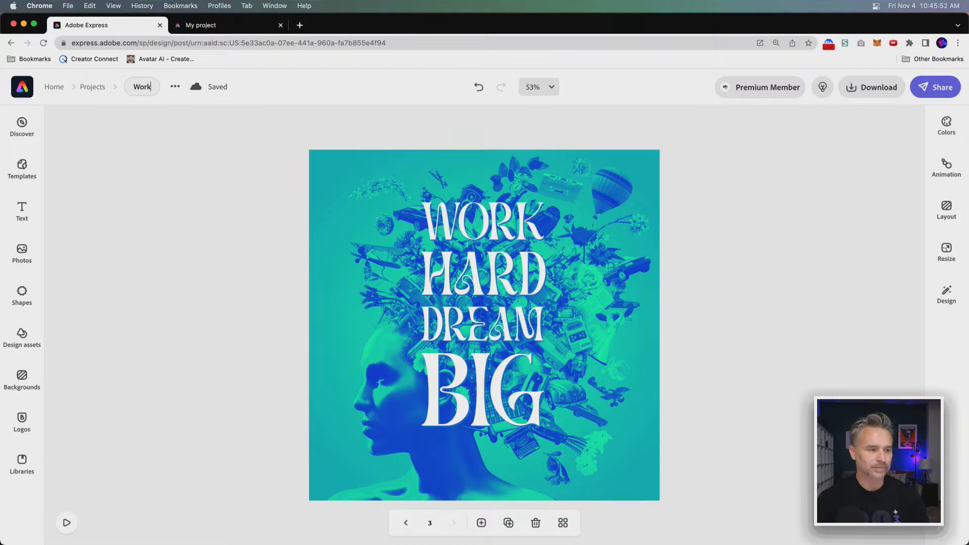
{"action": "key", "text": "Return"}
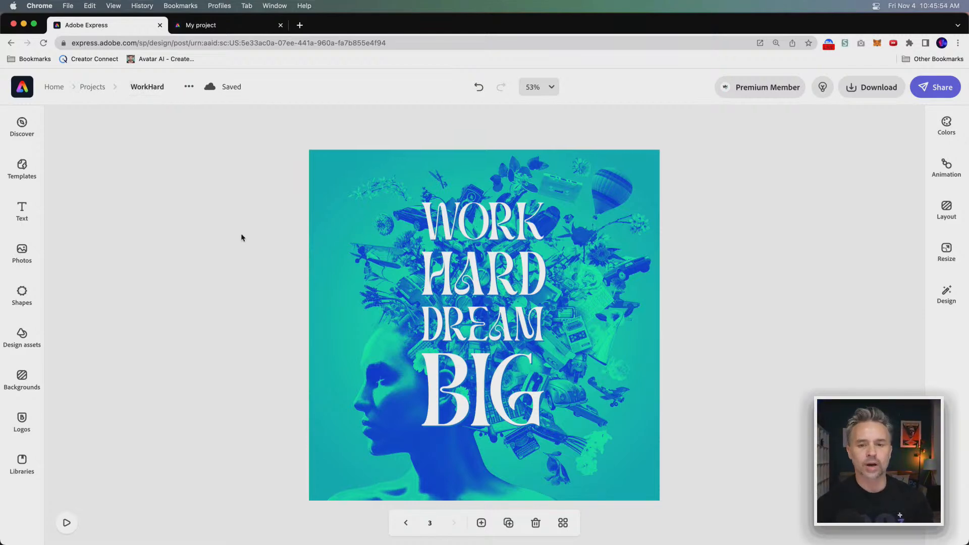
Download only the current page, page 3, as an MP4 Video (720p)
{"action": "left_click", "coordinate": [871, 88]}
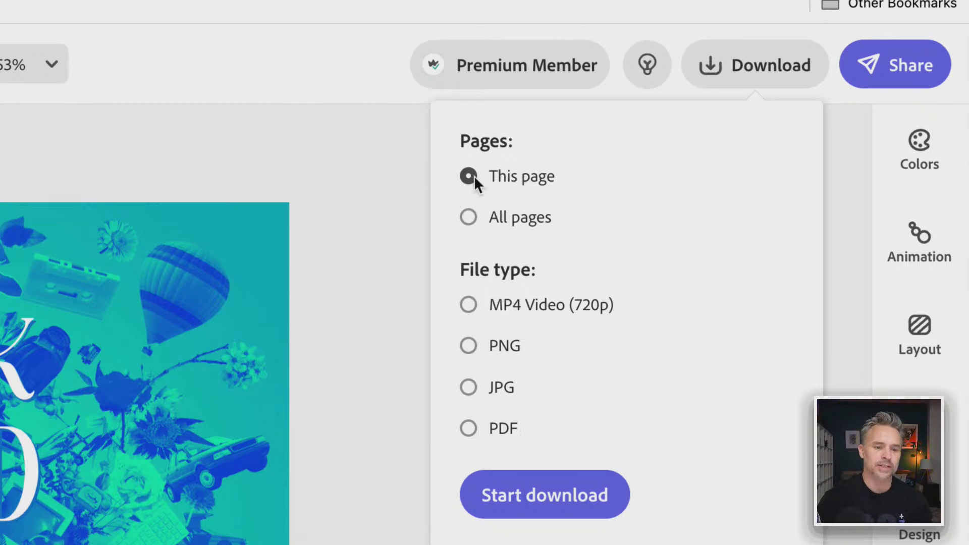
{"action": "left_click", "coordinate": [470, 222]}
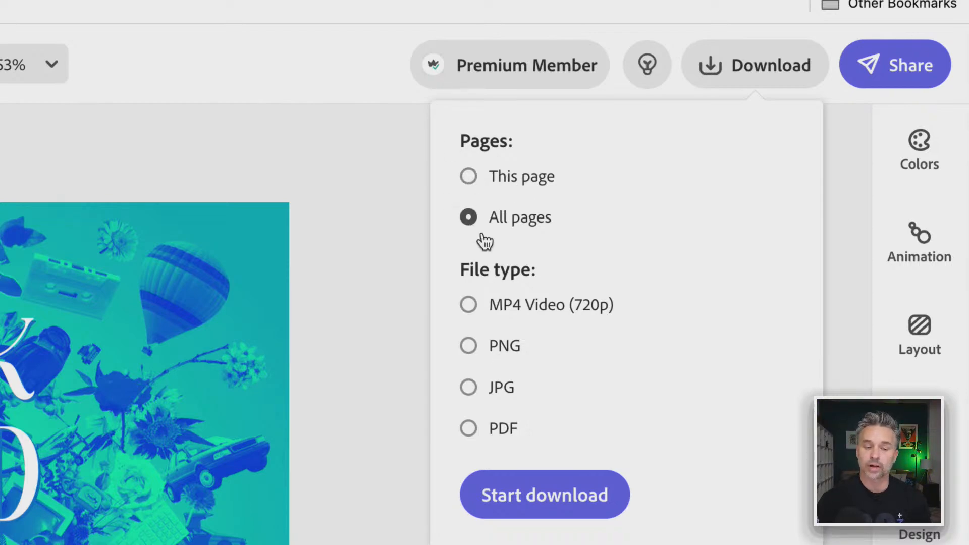
{"action": "left_click", "coordinate": [469, 171]}
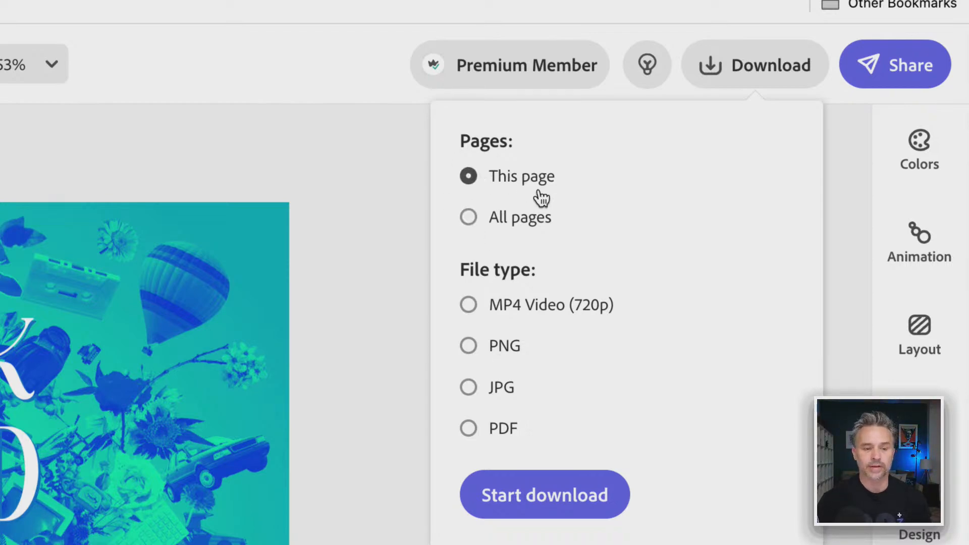
{"action": "left_click", "coordinate": [467, 305]}
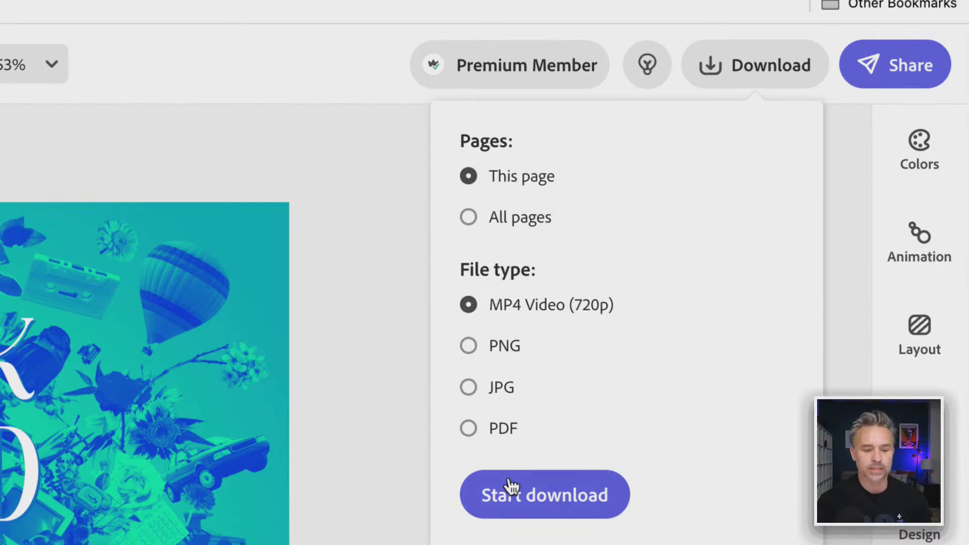
{"action": "left_click", "coordinate": [510, 493]}
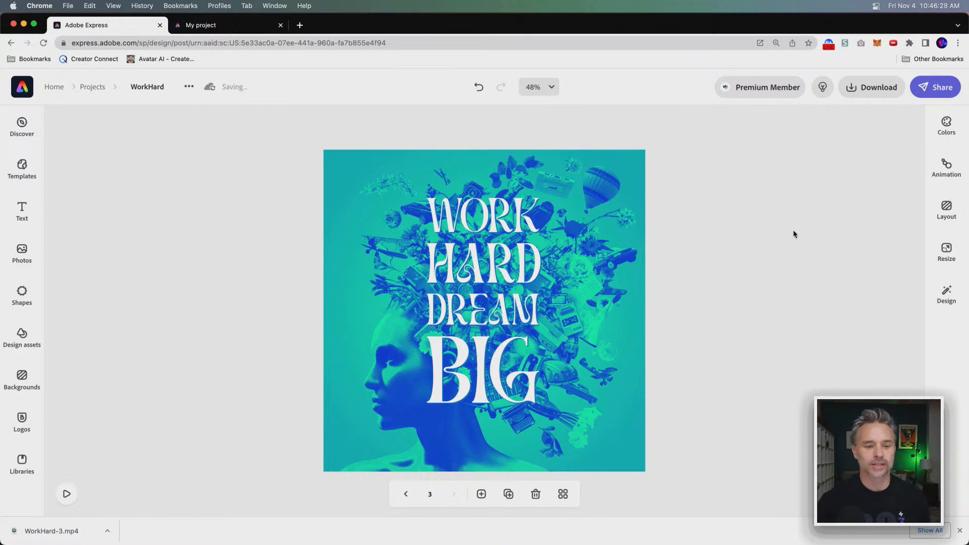
Show the downloaded WorkHard-3.mp4 in Finder, play it in a quick preview and close the preview
{"action": "left_click", "coordinate": [107, 534]}
{"action": "left_click", "coordinate": [129, 522]}
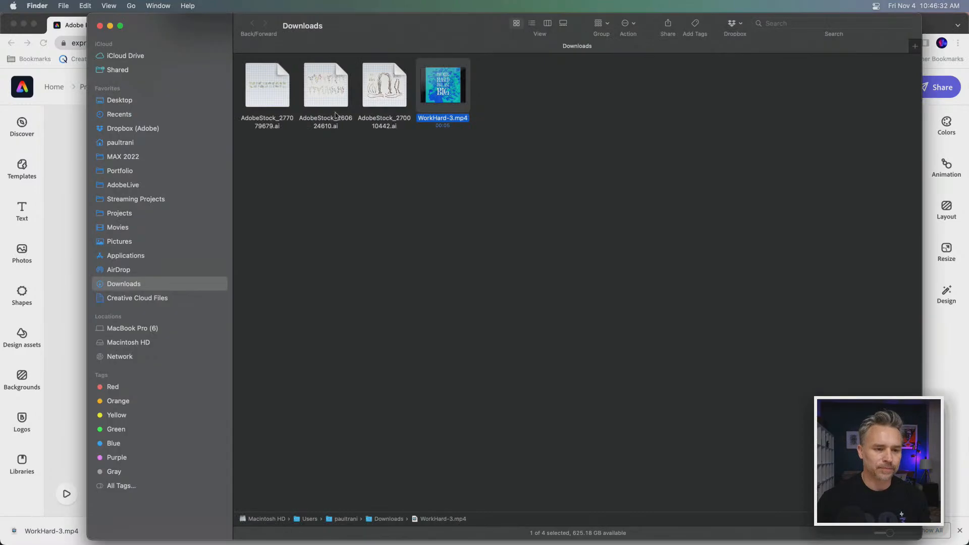
{"action": "key", "text": "space"}
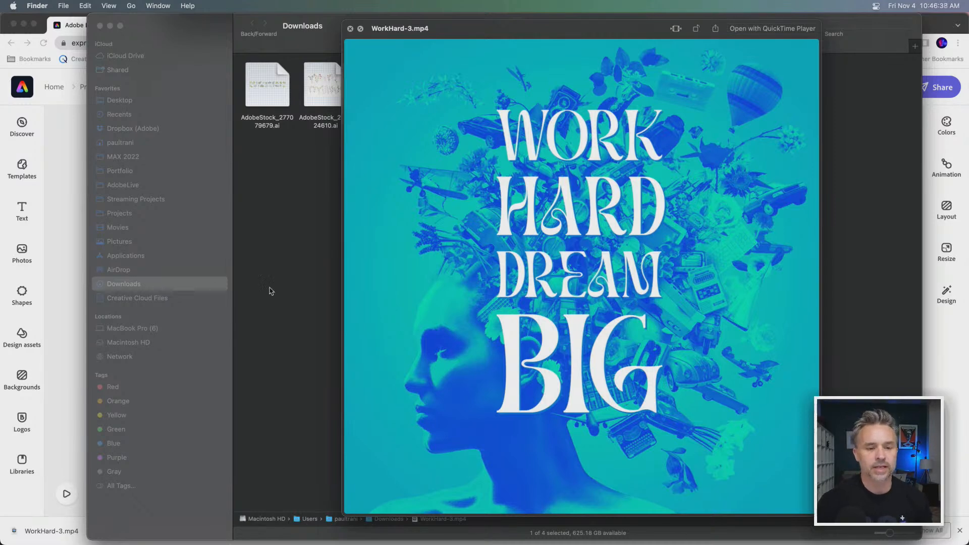
{"action": "mouse_move", "coordinate": [356, 294]}
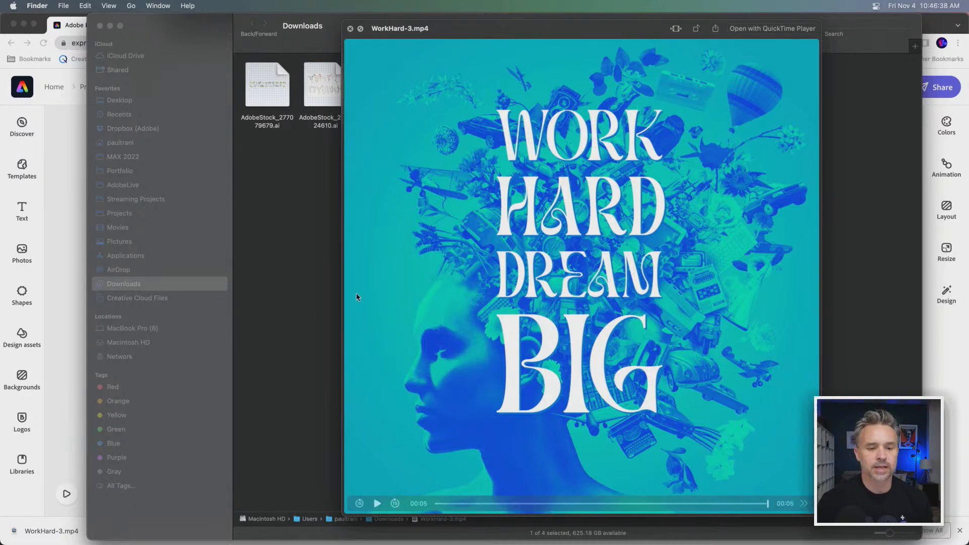
{"action": "left_click", "coordinate": [377, 503]}
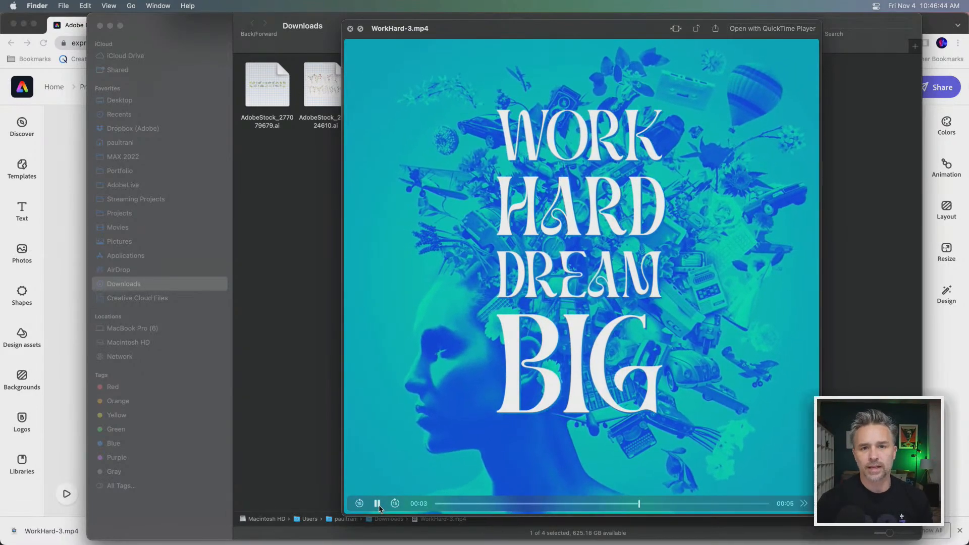
{"action": "key", "text": "space"}
{"action": "left_click", "coordinate": [457, 317]}
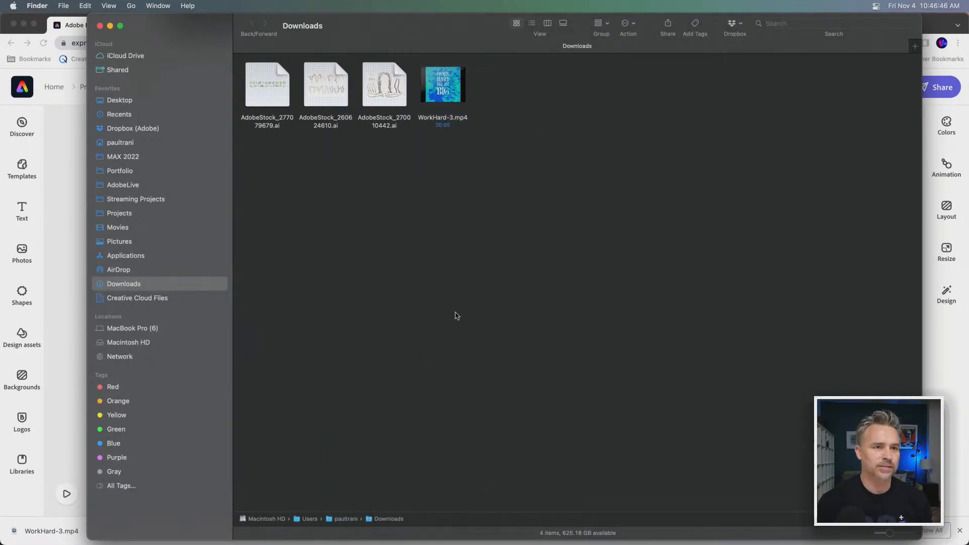
Open WorkHard-3.mp4 in QuickTime Player, view it full screen, and close the player window
{"action": "left_click_drag", "start_coordinate": [372, 31], "coordinate": [367, 60]}
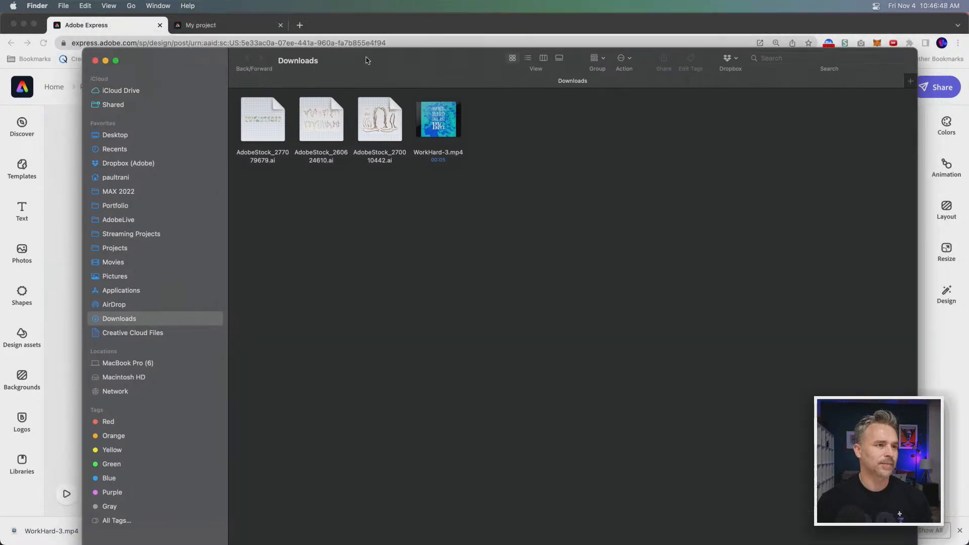
{"action": "double_click", "coordinate": [426, 115]}
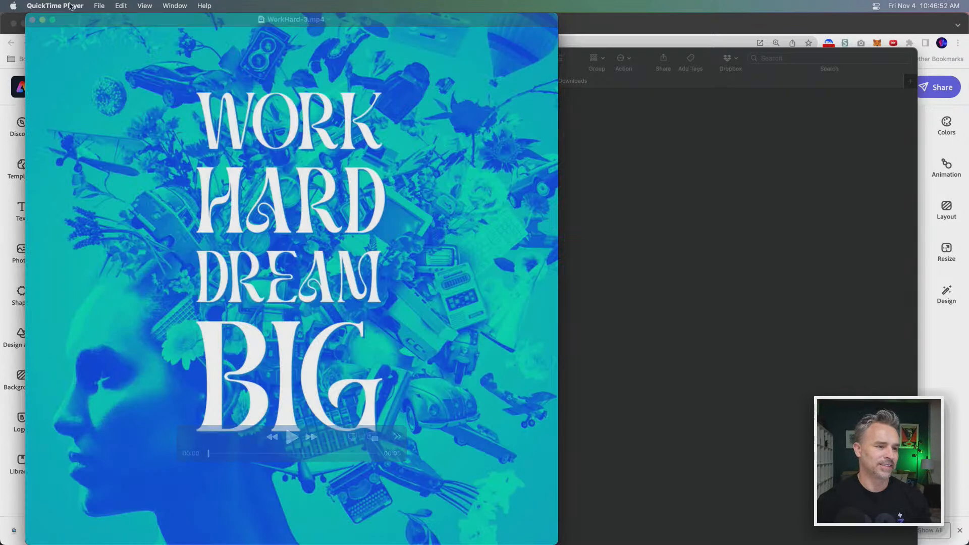
{"action": "left_click", "coordinate": [52, 20]}
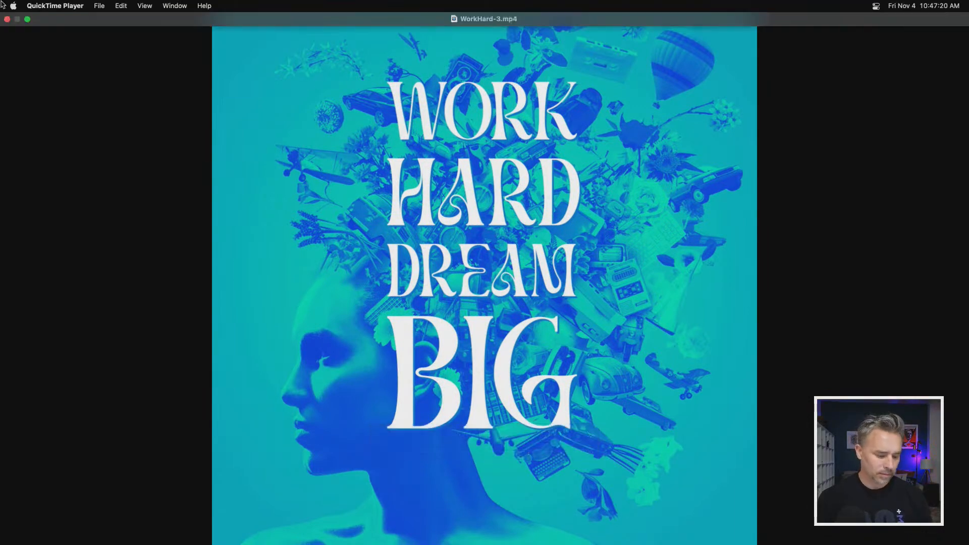
{"action": "left_click", "coordinate": [27, 20]}
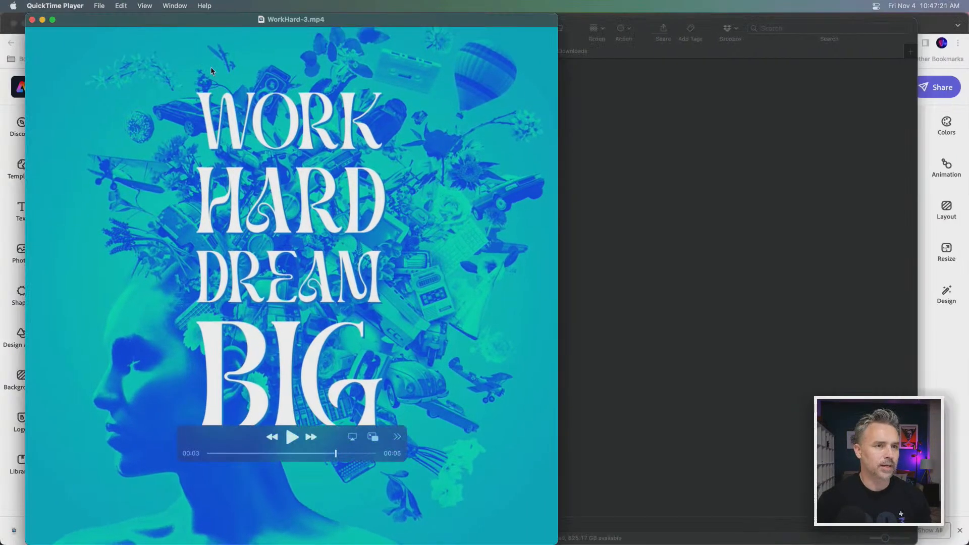
{"action": "left_click", "coordinate": [32, 20]}
{"action": "left_click", "coordinate": [512, 213]}
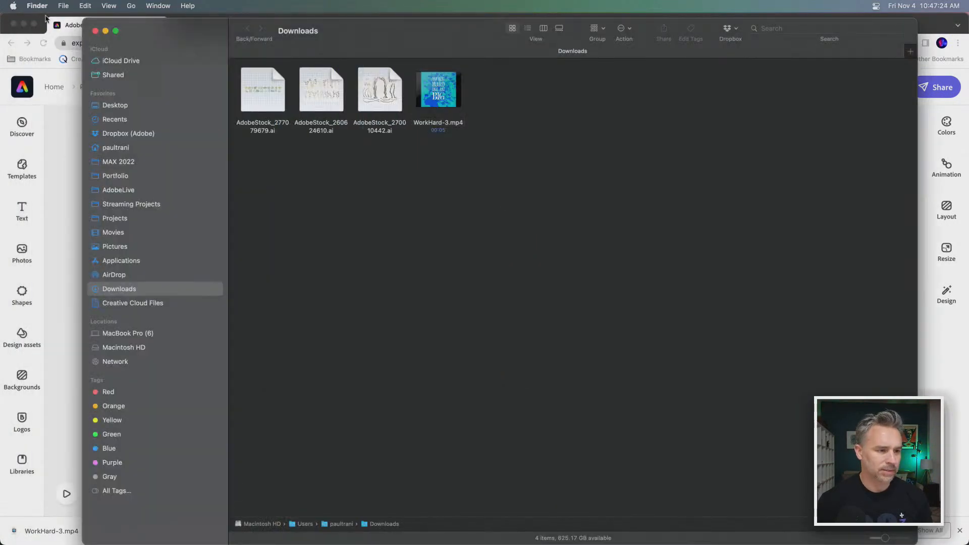
Switch from Finder back to Adobe Express in Chrome and go to its home page
{"action": "left_click_drag", "start_coordinate": [84, 19], "coordinate": [184, 105]}
{"action": "left_click_drag", "start_coordinate": [252, 122], "coordinate": [205, 79]}
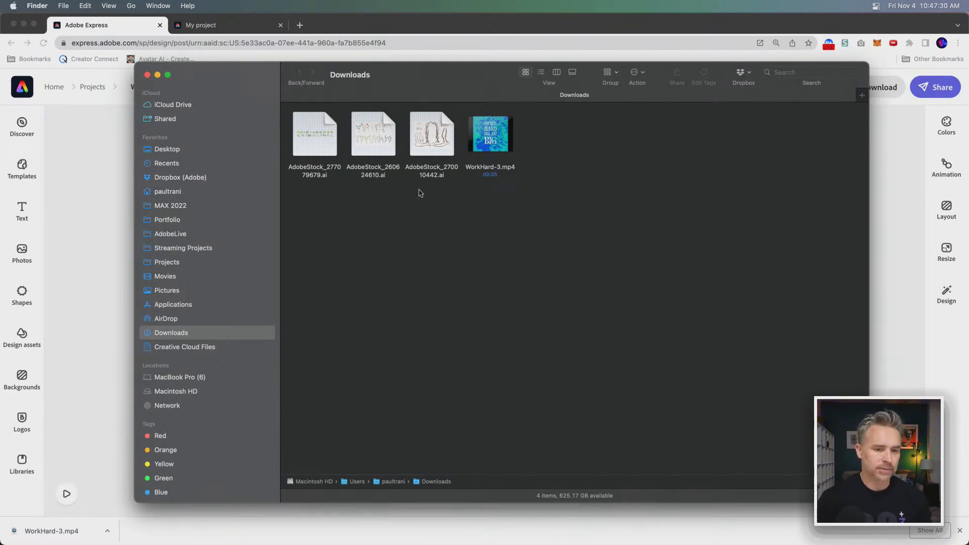
{"action": "left_click", "coordinate": [65, 190]}
{"action": "left_click", "coordinate": [55, 88]}
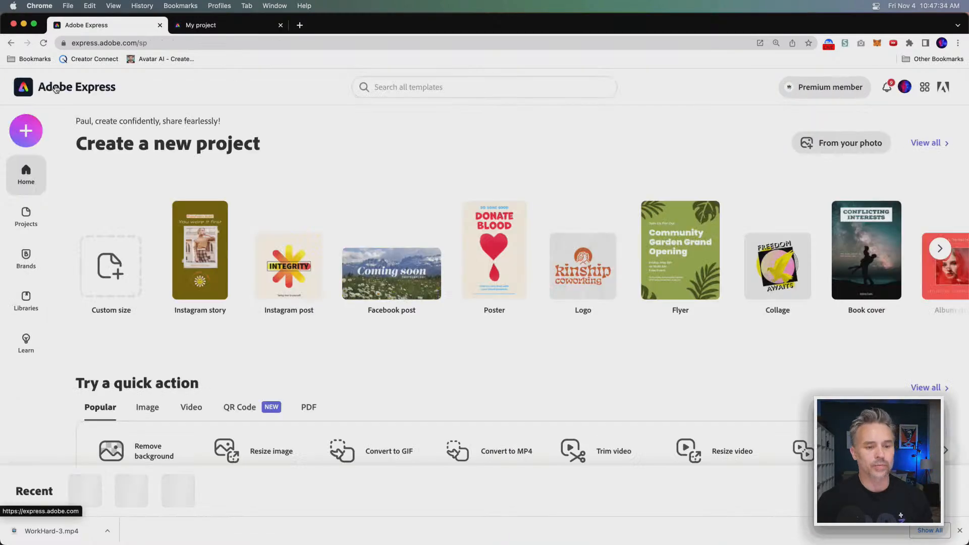
Start a new Video project from the create options on the home page
{"action": "left_click", "coordinate": [18, 130]}
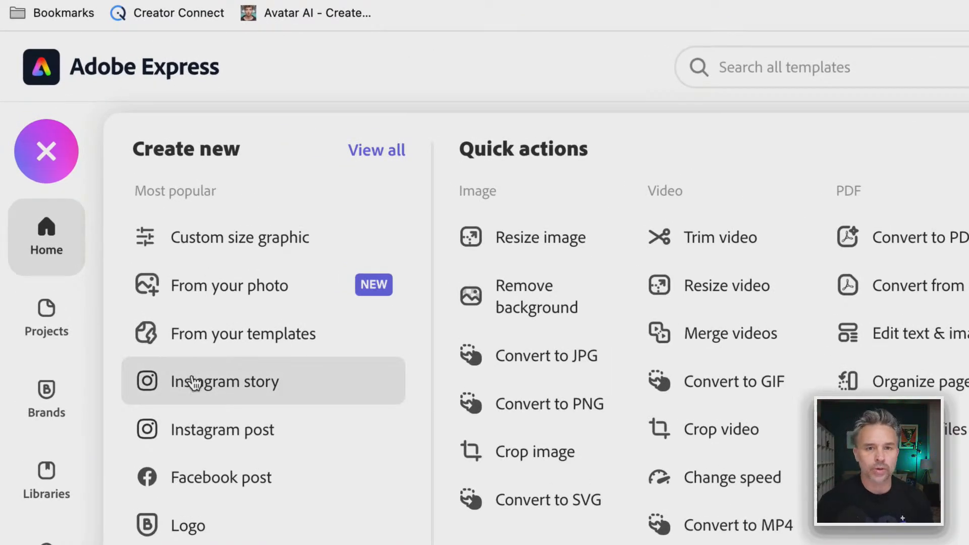
{"action": "left_click", "coordinate": [428, 69]}
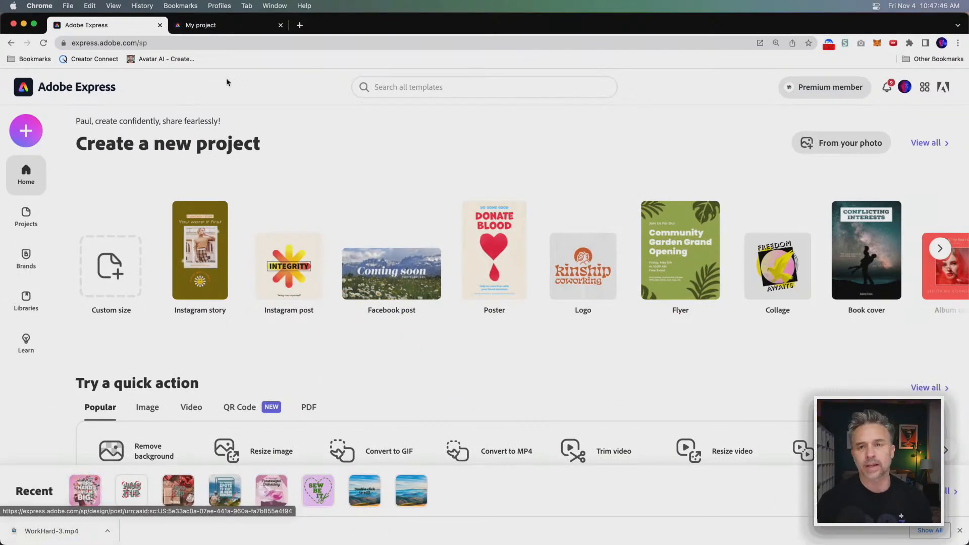
{"action": "left_click", "coordinate": [24, 130]}
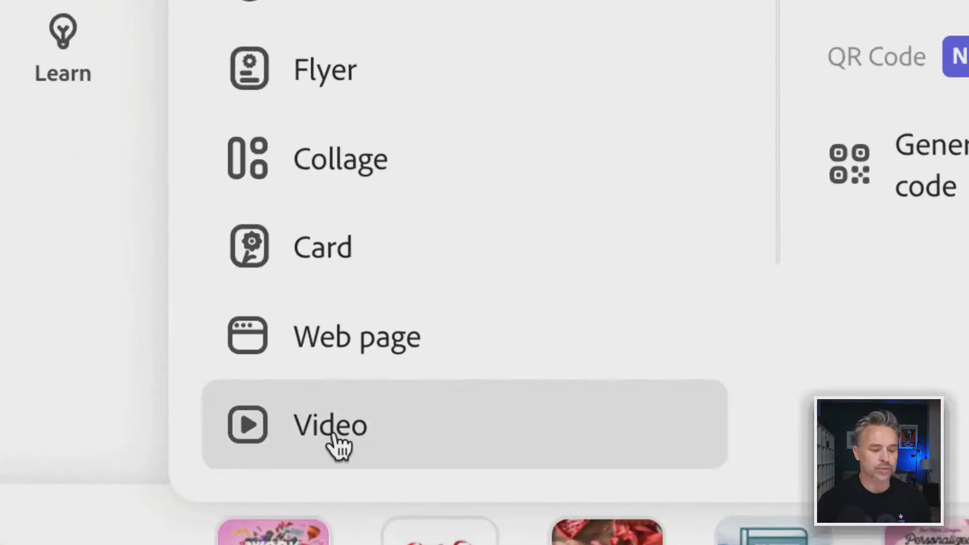
{"action": "left_click", "coordinate": [329, 434]}
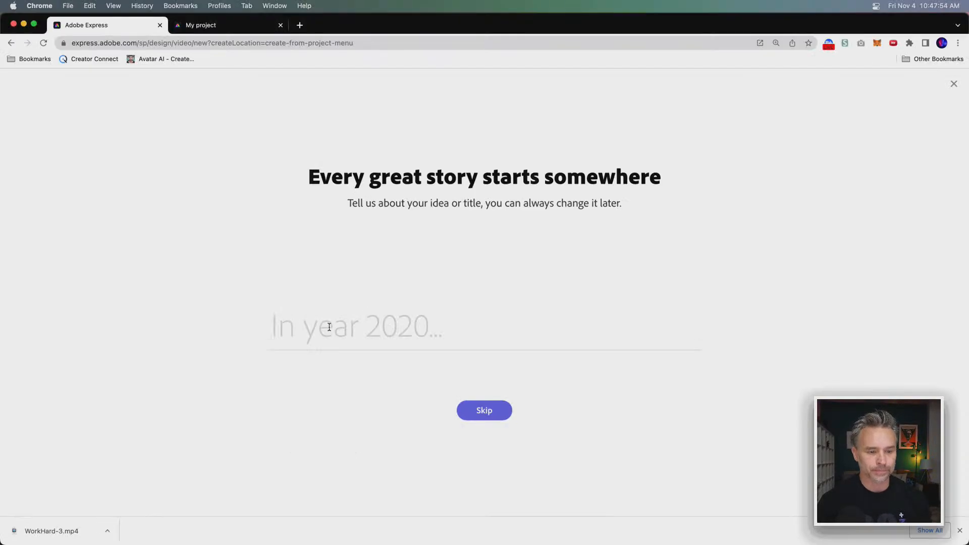
Enter "Designs" as the video's idea or title and start it from scratch without a story template
{"action": "left_click", "coordinate": [330, 319]}
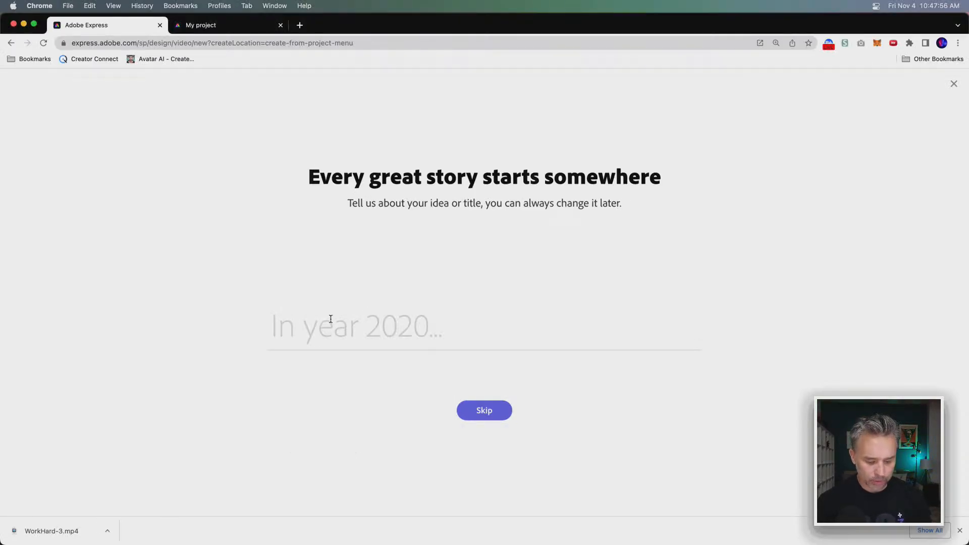
{"action": "type", "text": "Design Cre"}
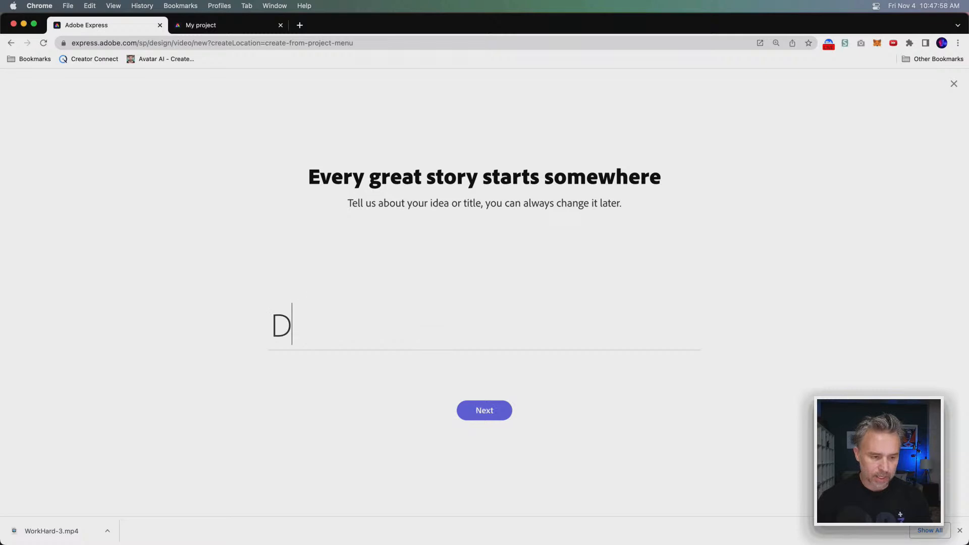
{"action": "key", "text": "BackSpace"}
{"action": "key", "text": "BackSpace"}
{"action": "key", "text": "BackSpace"}
{"action": "key", "text": "BackSpace"}
{"action": "key", "text": "BackSpace"}
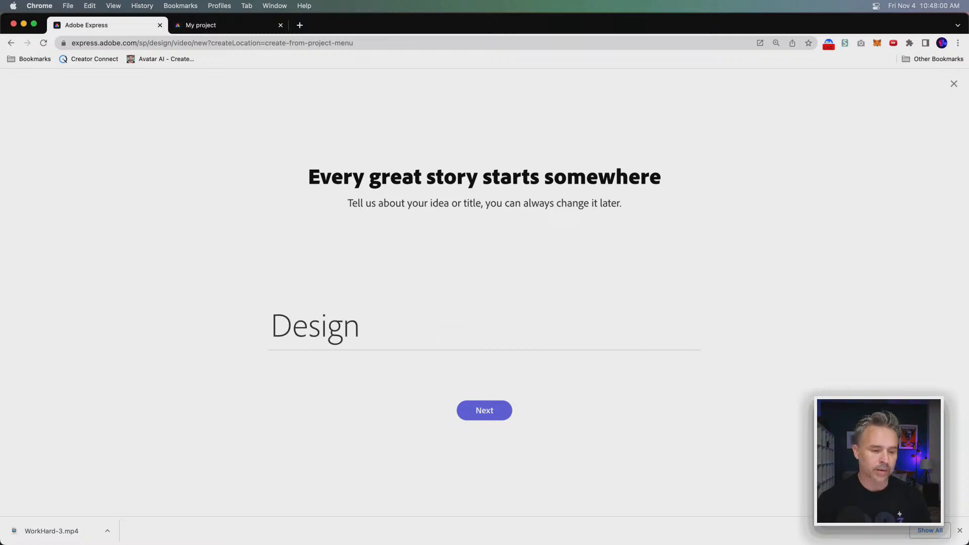
{"action": "type", "text": "ns"}
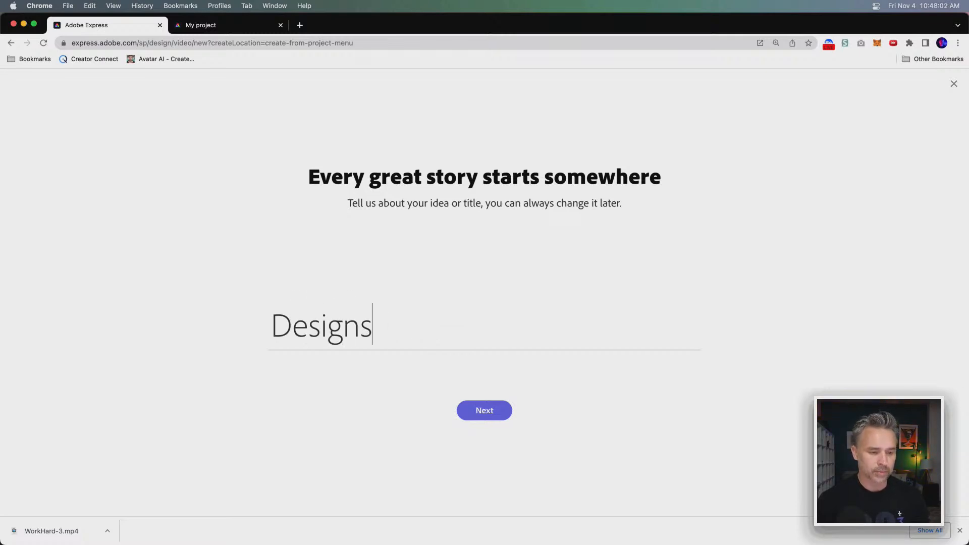
{"action": "left_click", "coordinate": [482, 402]}
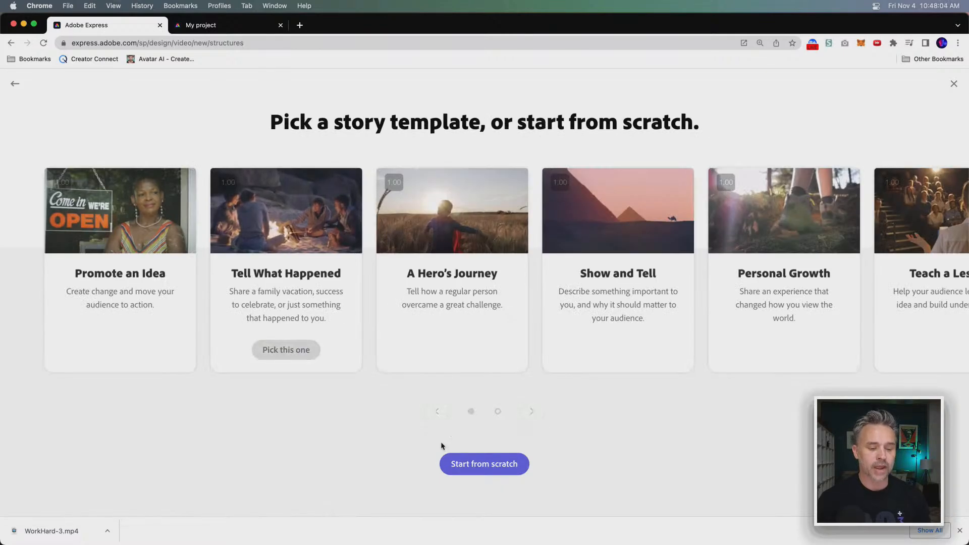
{"action": "left_click", "coordinate": [465, 463]}
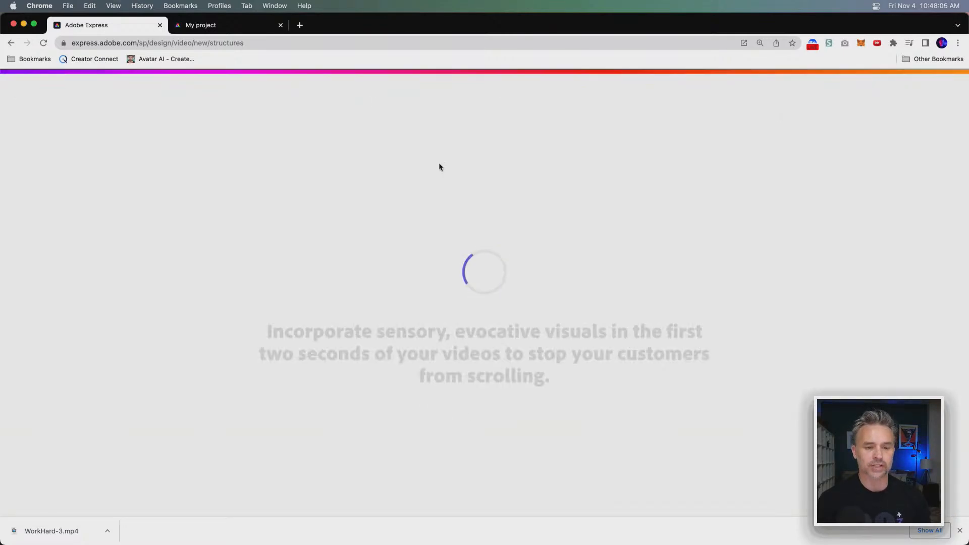
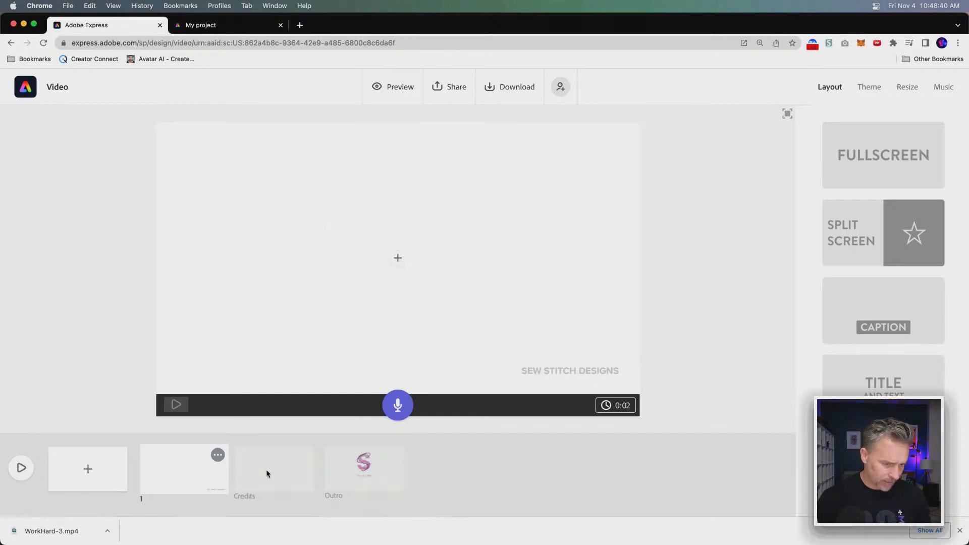
Look through the new video's Credits and Outro scenes
{"action": "left_click", "coordinate": [270, 477]}
{"action": "left_click", "coordinate": [363, 476]}
{"action": "left_click", "coordinate": [197, 473]}
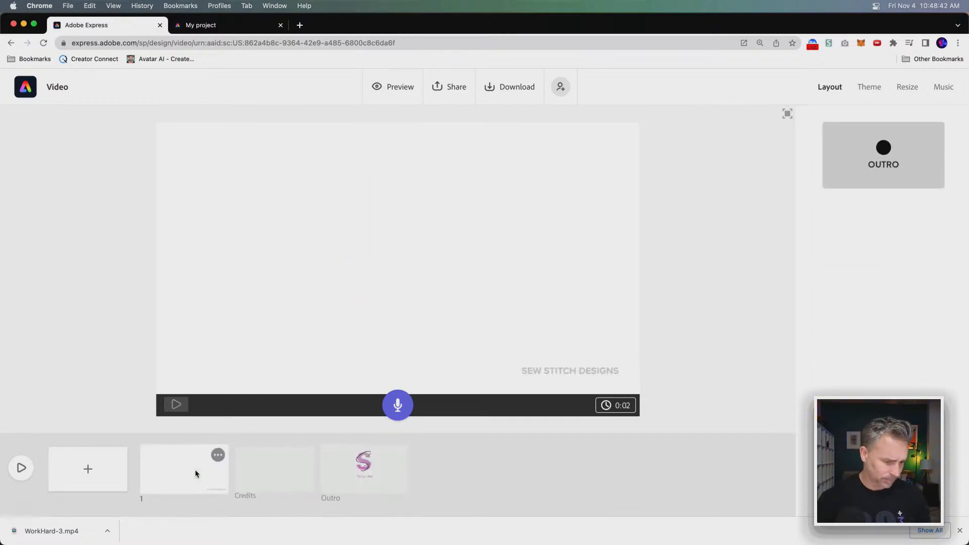
{"action": "left_click", "coordinate": [247, 481]}
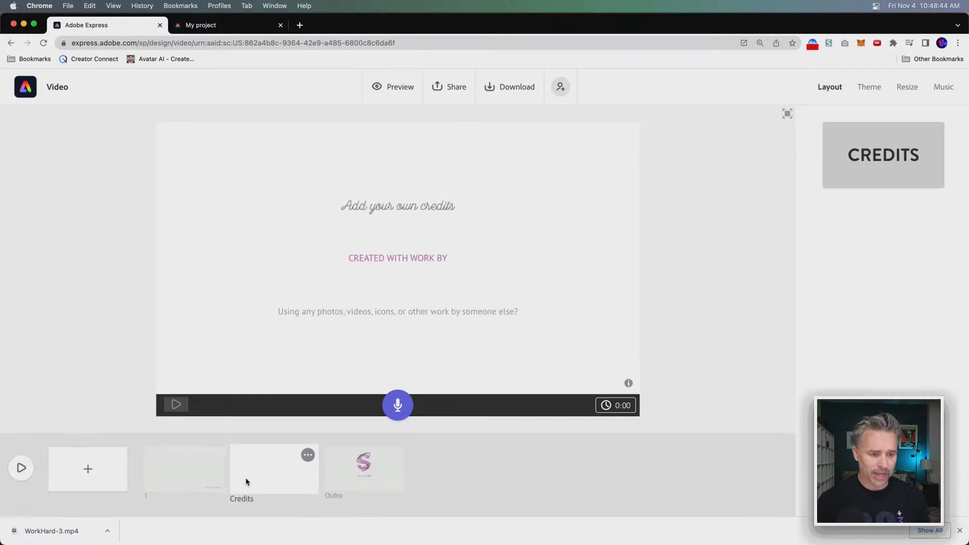
{"action": "left_click", "coordinate": [350, 481]}
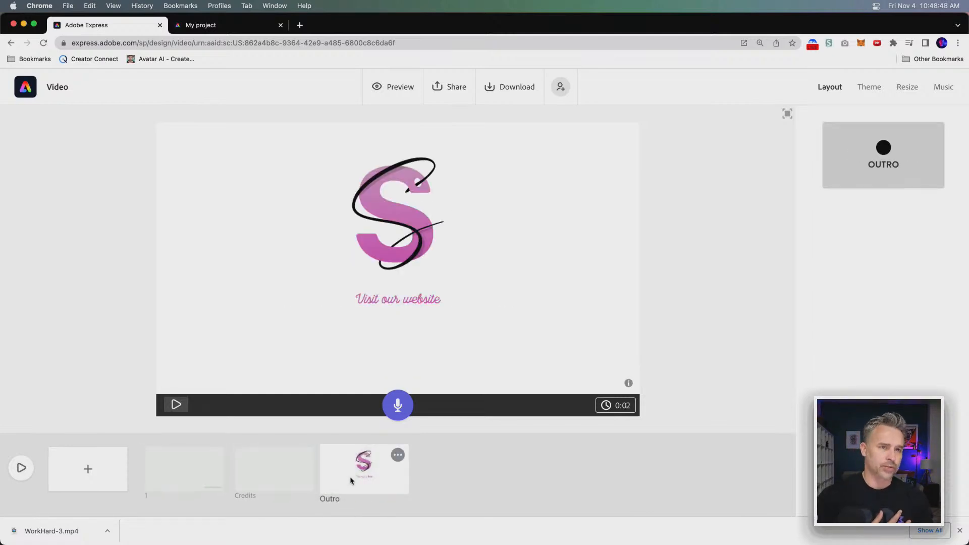
Fill the video's first scene with the neon-painted woman portrait uploaded from the Portfolio folder
{"action": "left_click", "coordinate": [167, 474]}
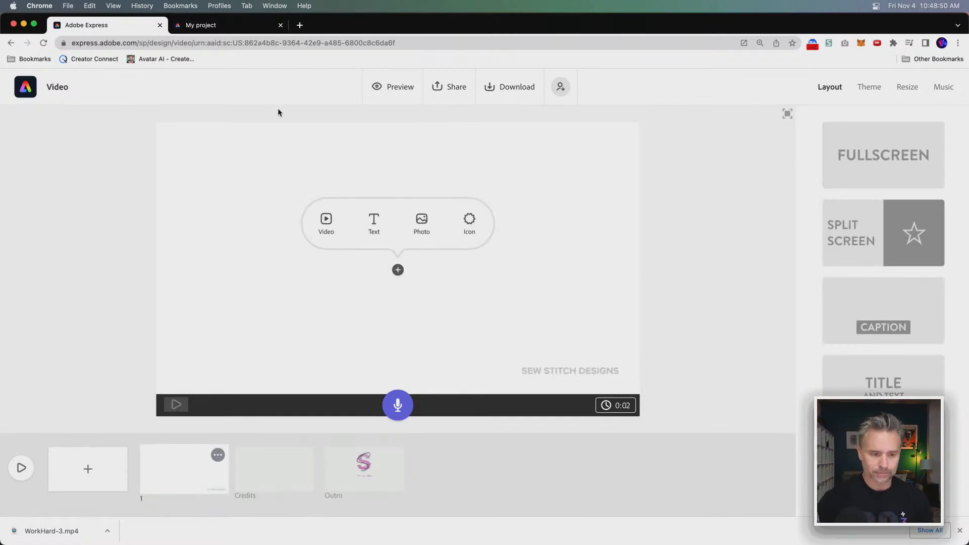
{"action": "left_click", "coordinate": [422, 222]}
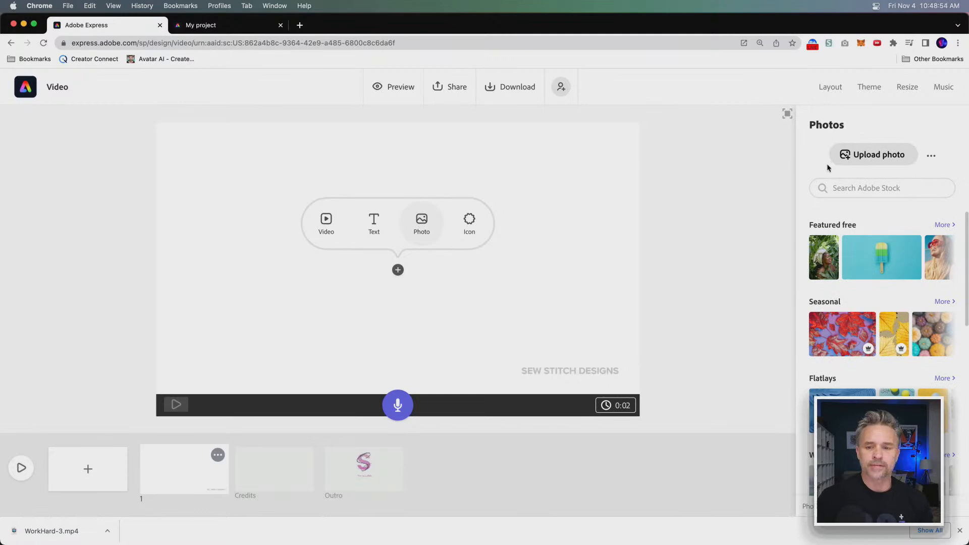
{"action": "left_click", "coordinate": [832, 163]}
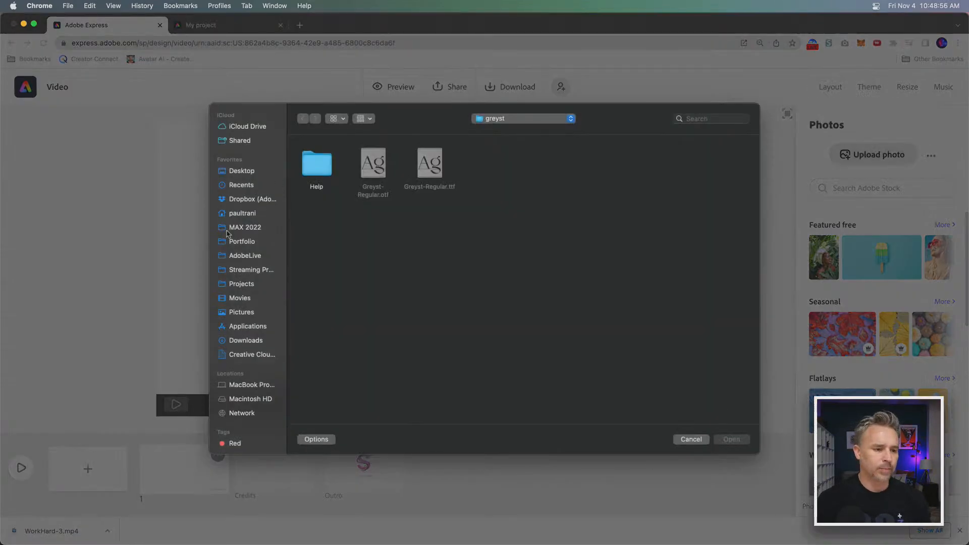
{"action": "left_click", "coordinate": [227, 243]}
{"action": "double_click", "coordinate": [492, 222]}
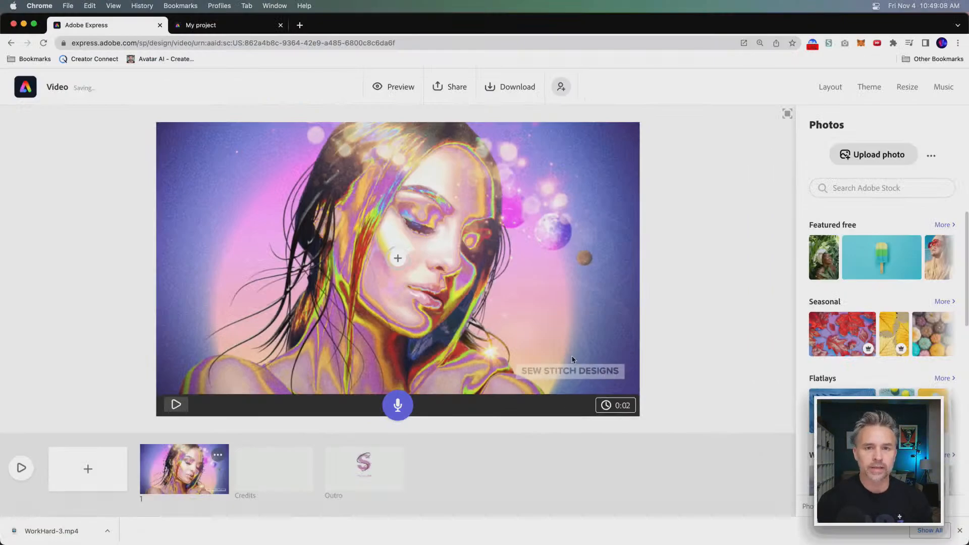
{"action": "left_click", "coordinate": [87, 240]}
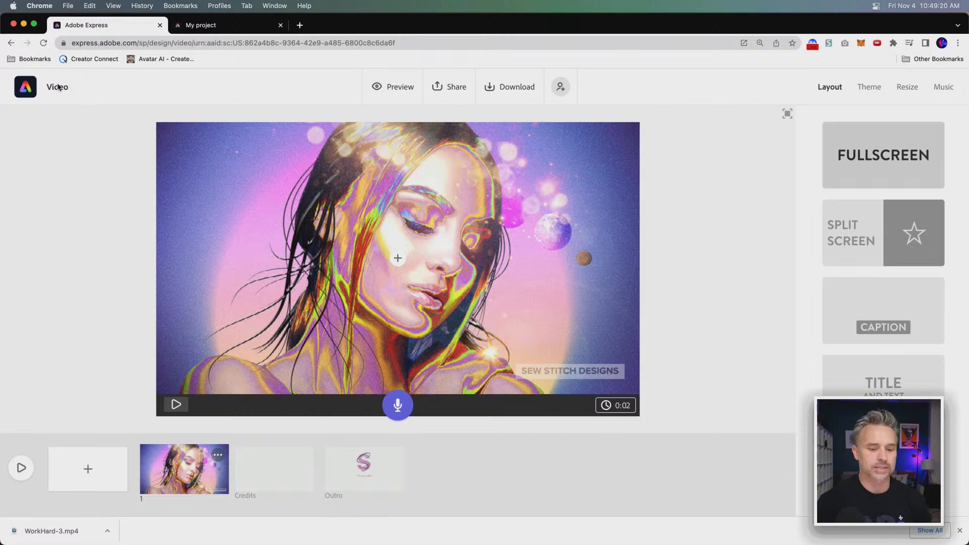
Look at the brand themes and layout options available for the video
{"action": "left_click", "coordinate": [870, 93]}
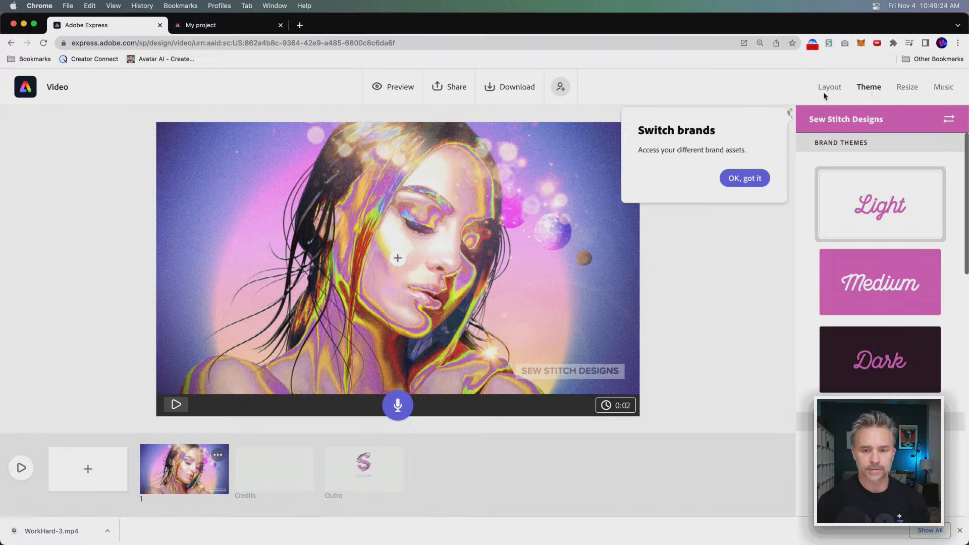
{"action": "left_click", "coordinate": [836, 95]}
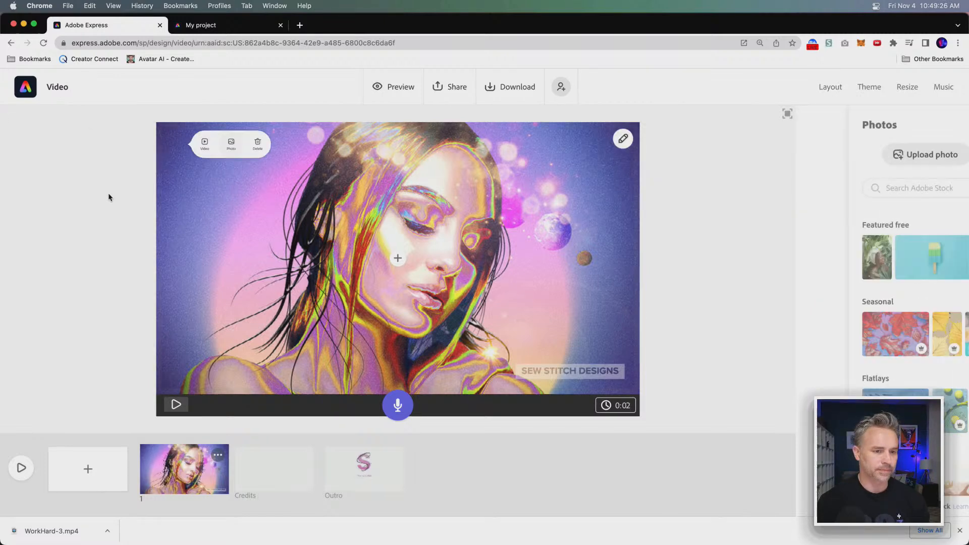
{"action": "left_click", "coordinate": [106, 195]}
Leave the video for the home page and start creating a new brand in Brands
{"action": "left_click", "coordinate": [30, 89]}
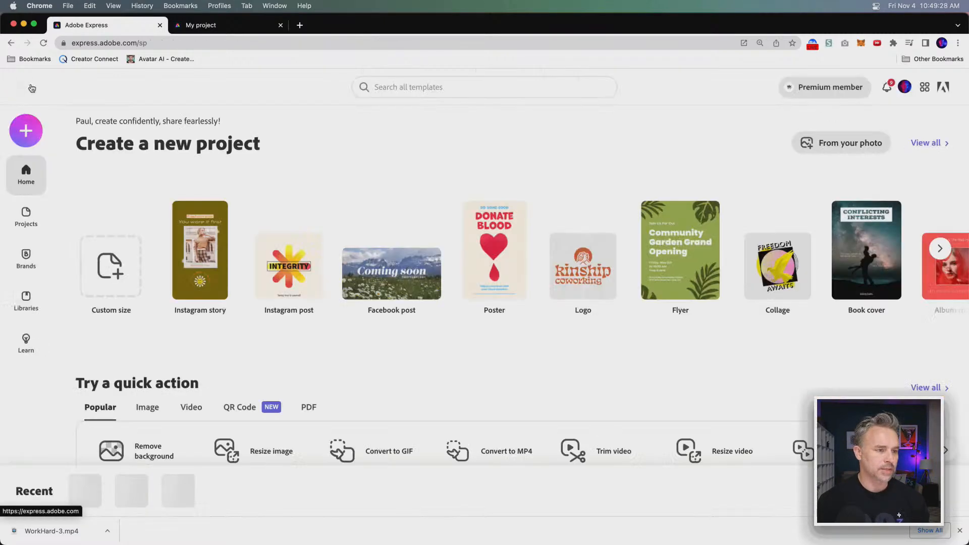
{"action": "left_click", "coordinate": [15, 263]}
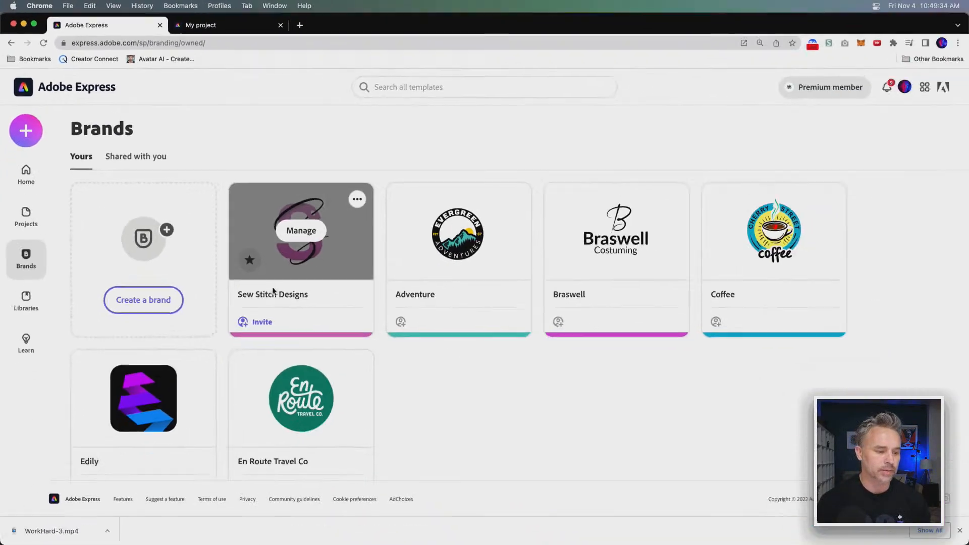
{"action": "left_click", "coordinate": [135, 300]}
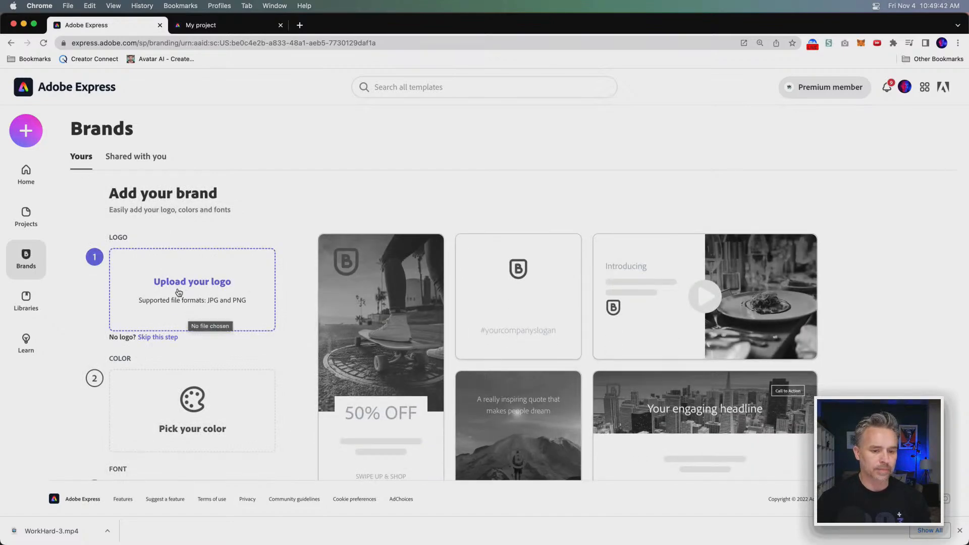
Switch to Finder, locate PTLogo.ai in the Pictures folder and open it in Illustrator
{"action": "left_click", "coordinate": [46, 530]}
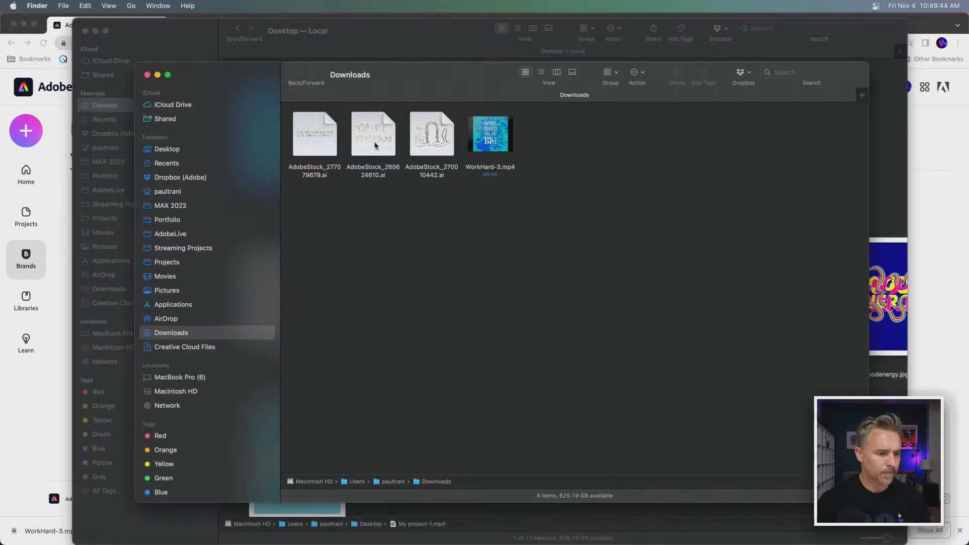
{"action": "left_click", "coordinate": [146, 260]}
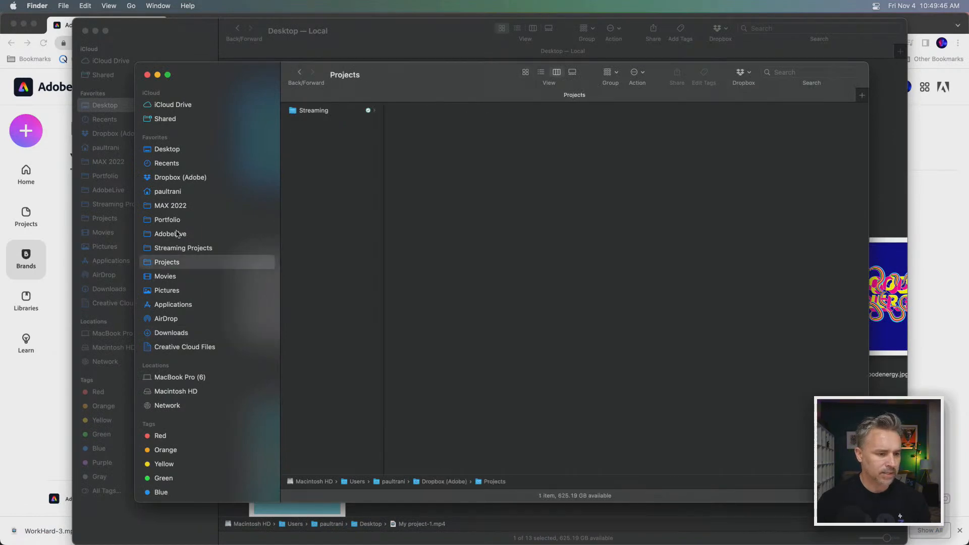
{"action": "left_click", "coordinate": [158, 221]}
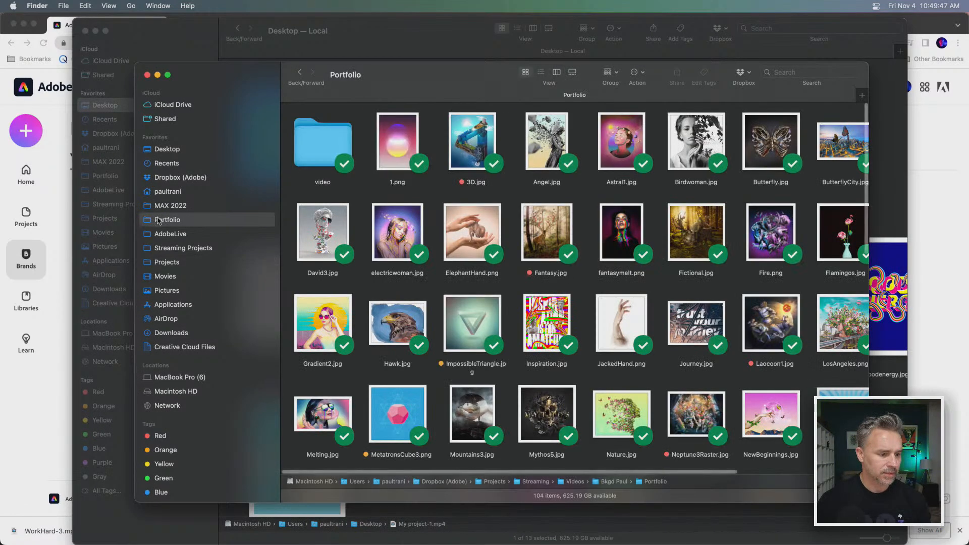
{"action": "left_click", "coordinate": [158, 293]}
{"action": "left_click", "coordinate": [793, 73]}
{"action": "left_click", "coordinate": [807, 134]}
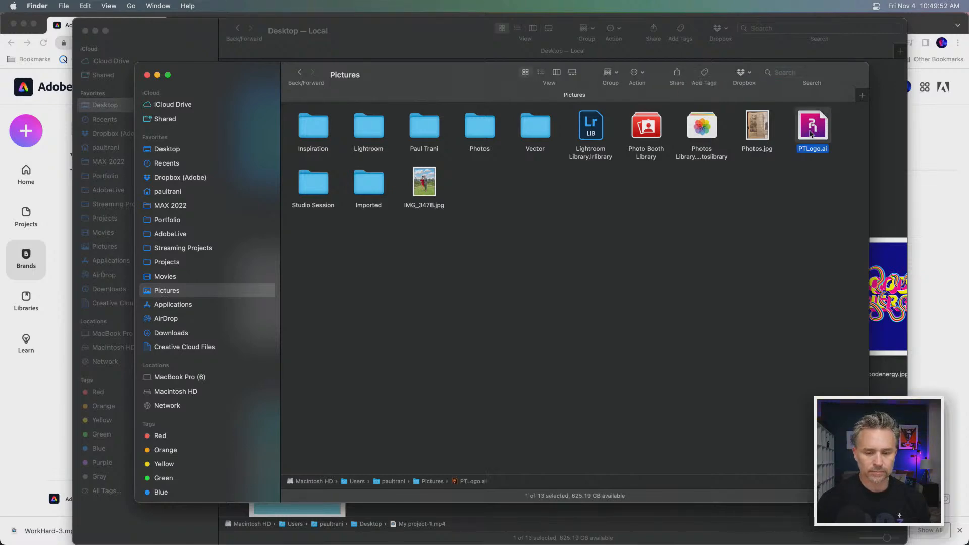
{"action": "double_click", "coordinate": [810, 134]}
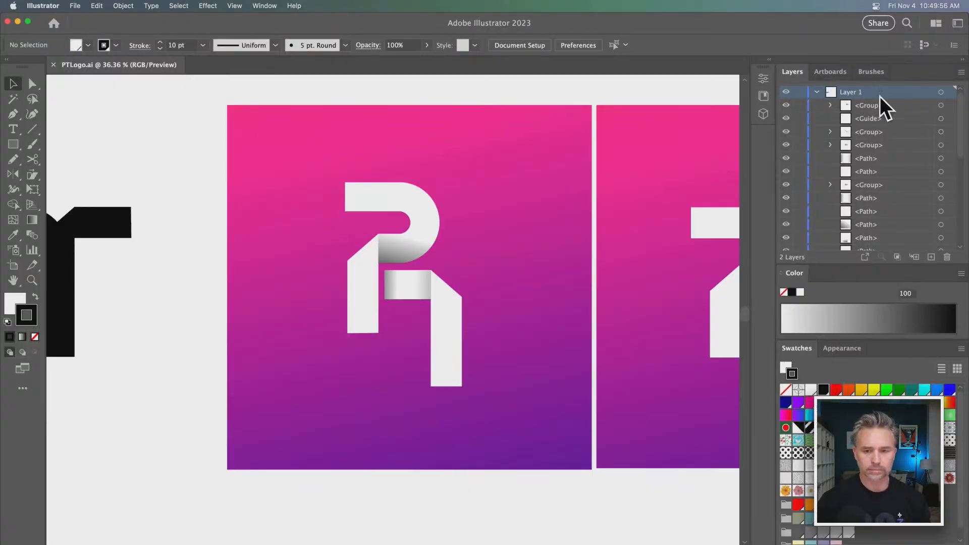
Collapse Layer 1, then unlock and hide the gradient background layer, Layer 2
{"action": "left_click", "coordinate": [817, 92]}
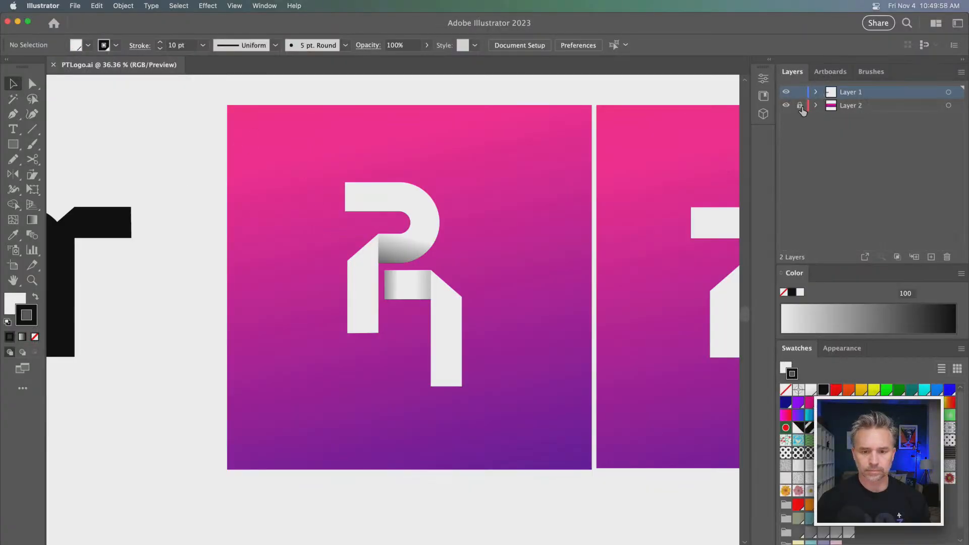
{"action": "left_click", "coordinate": [800, 107]}
{"action": "left_click", "coordinate": [786, 106]}
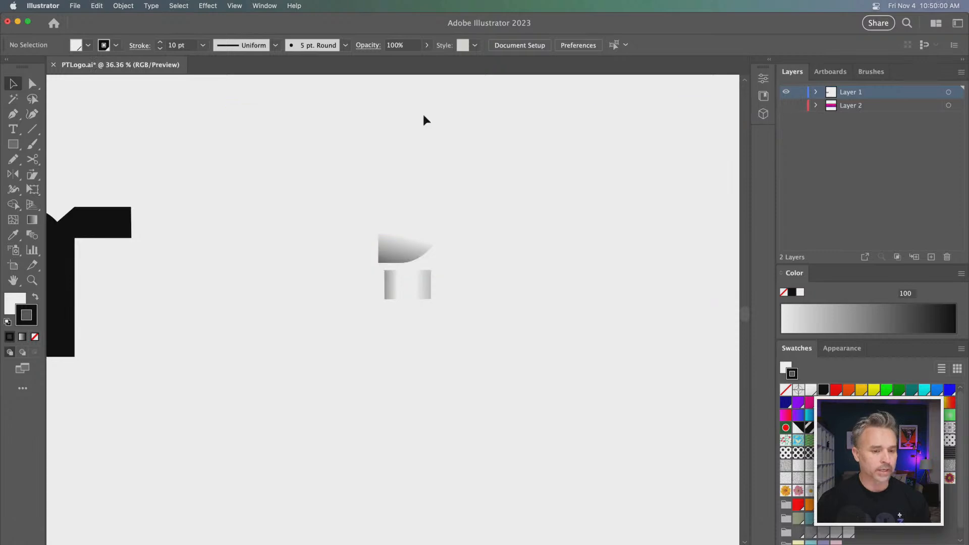
Add the shaded white PT monogram to the Asset Export collection and name it "PT"
{"action": "left_click_drag", "start_coordinate": [252, 126], "coordinate": [532, 499]}
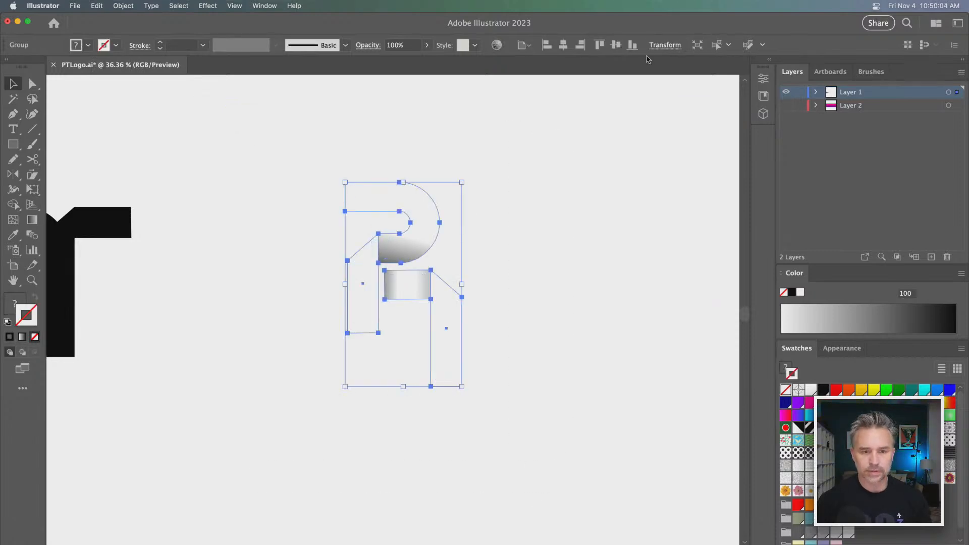
{"action": "left_click", "coordinate": [251, 6]}
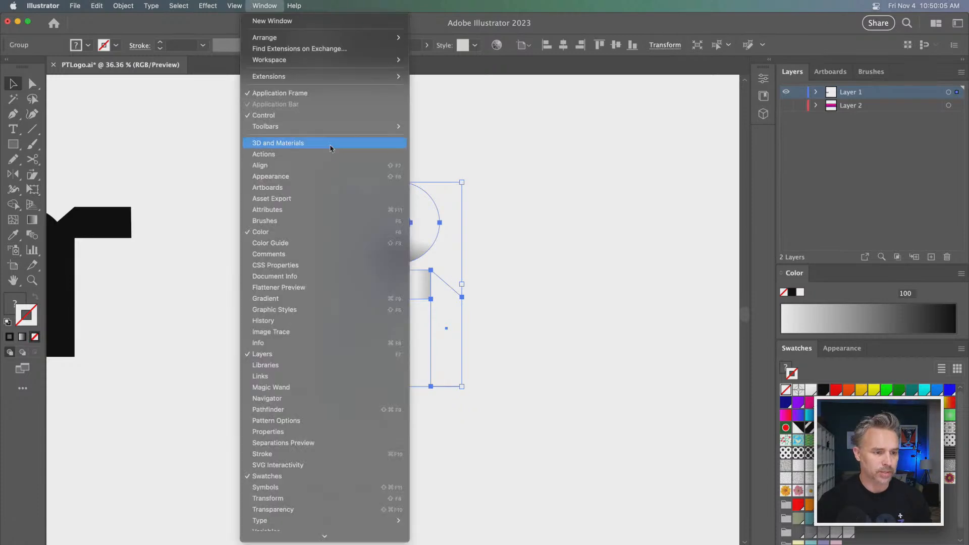
{"action": "left_click", "coordinate": [299, 201]}
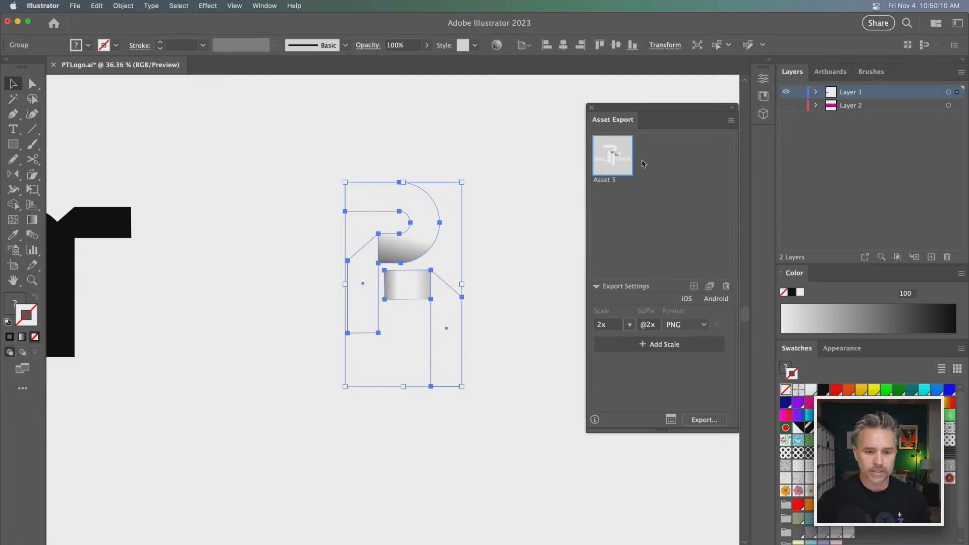
{"action": "left_click_drag", "start_coordinate": [400, 253], "coordinate": [642, 179]}
{"action": "double_click", "coordinate": [642, 180]}
{"action": "type", "text": "PT"}
{"action": "key", "text": "Return"}
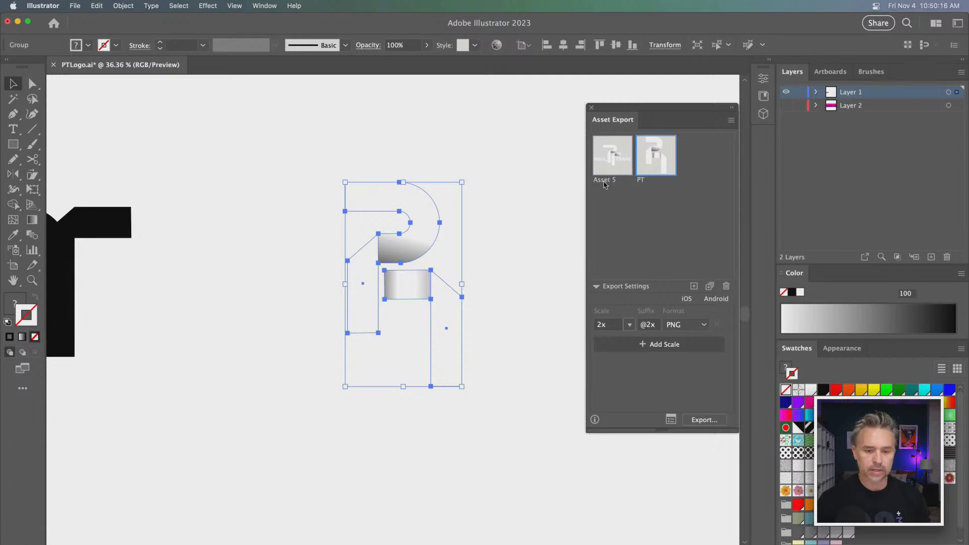
Rename the export asset "Asset 5" to "logo"
{"action": "key", "text": "Delete"}
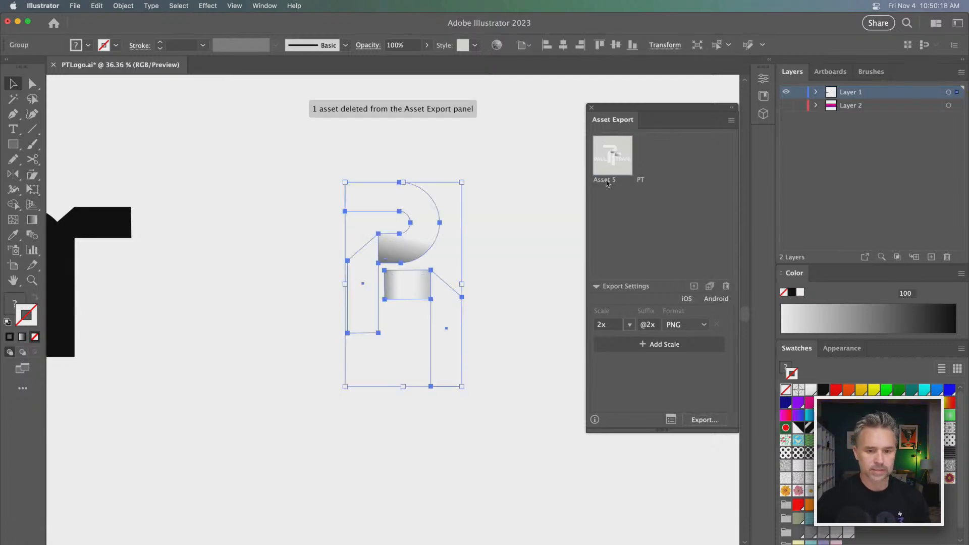
{"action": "double_click", "coordinate": [607, 181]}
{"action": "key", "text": "BackSpace"}
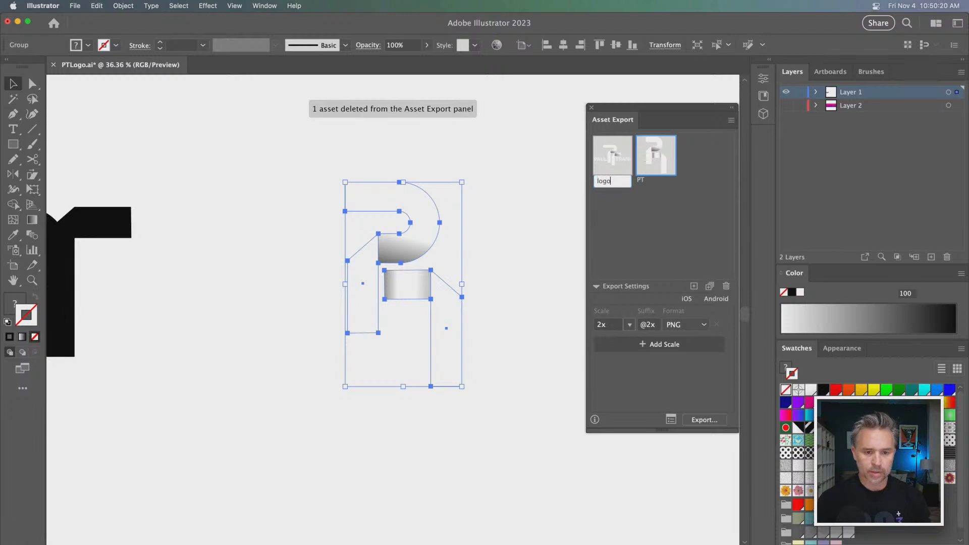
{"action": "type", "text": "logo"}
{"action": "key", "text": "Return"}
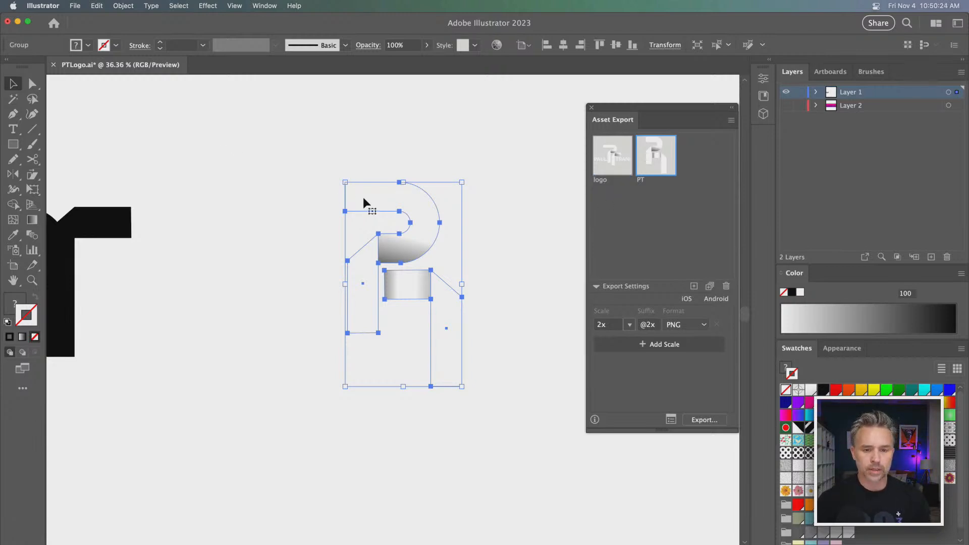
Add the stacked black PT monogram to the Asset Export collection and name it "PT"
{"action": "key", "text": "super+minus"}
{"action": "key", "text": "super+minus"}
{"action": "key", "text": "super+minus"}
{"action": "left_click_drag", "start_coordinate": [282, 194], "coordinate": [540, 192]}
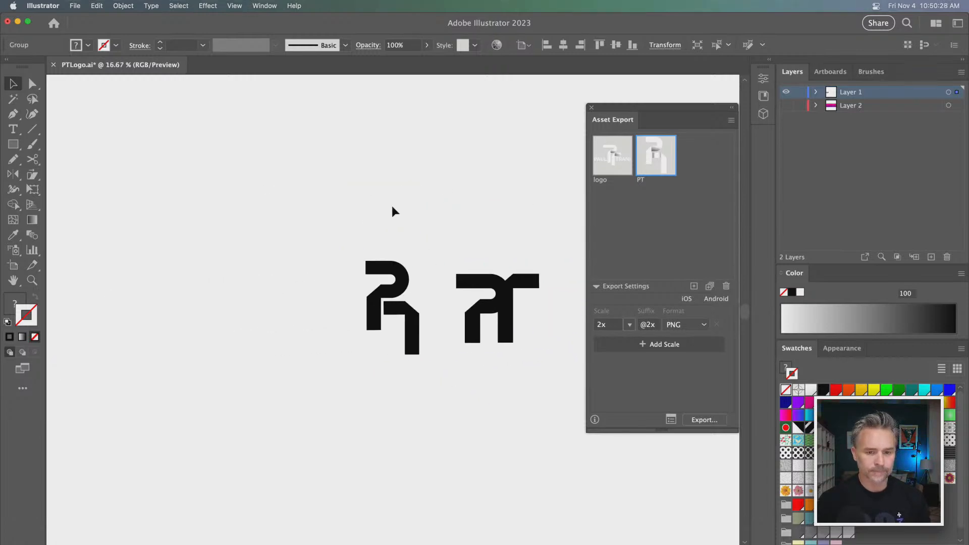
{"action": "left_click", "coordinate": [365, 225]}
{"action": "left_click_drag", "start_coordinate": [364, 222], "coordinate": [435, 354]}
{"action": "left_click_drag", "start_coordinate": [375, 304], "coordinate": [647, 220]}
{"action": "double_click", "coordinate": [692, 181]}
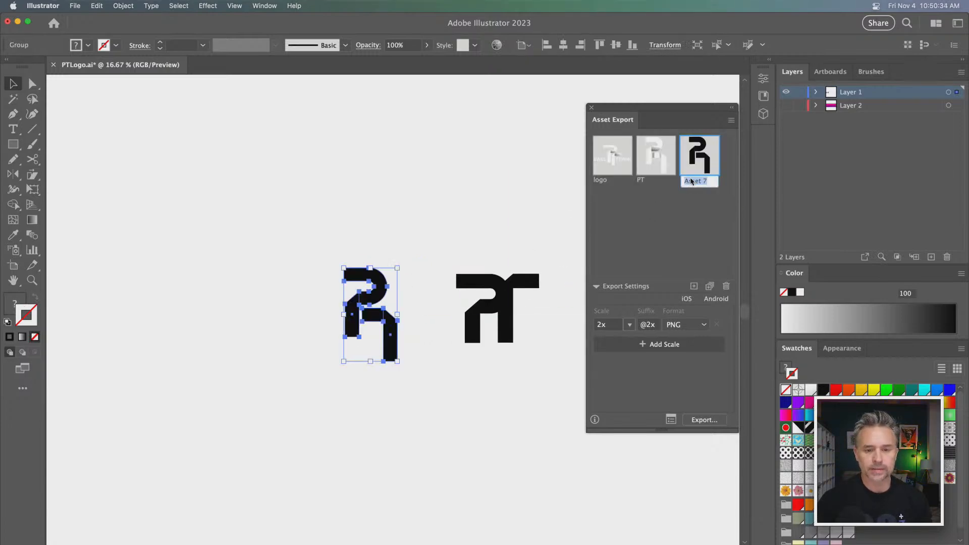
{"action": "type", "text": "PT"}
{"action": "key", "text": "Return"}
Export all three collected logo assets as 2x PNG files to the Desktop
{"action": "left_click", "coordinate": [612, 156], "text": "shift"}
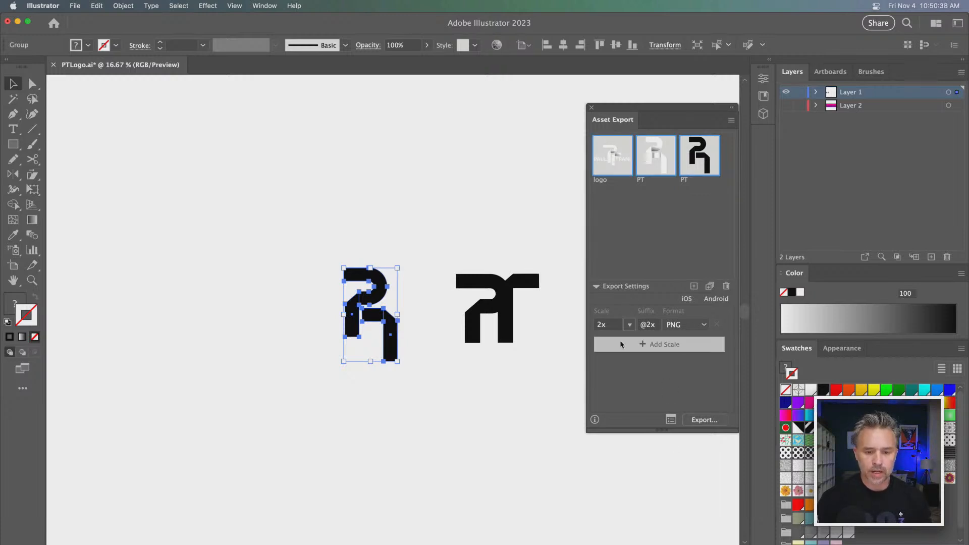
{"action": "left_click", "coordinate": [704, 420]}
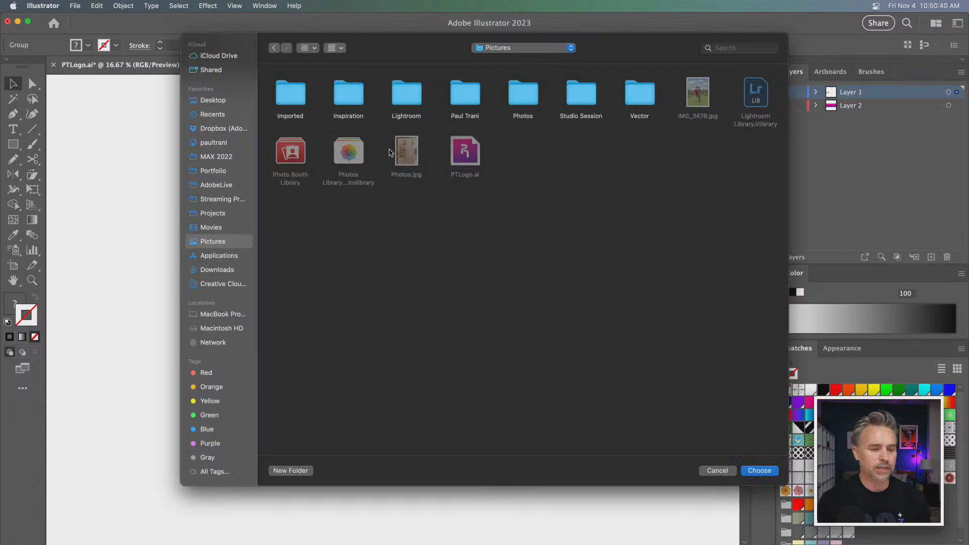
{"action": "left_click", "coordinate": [219, 104]}
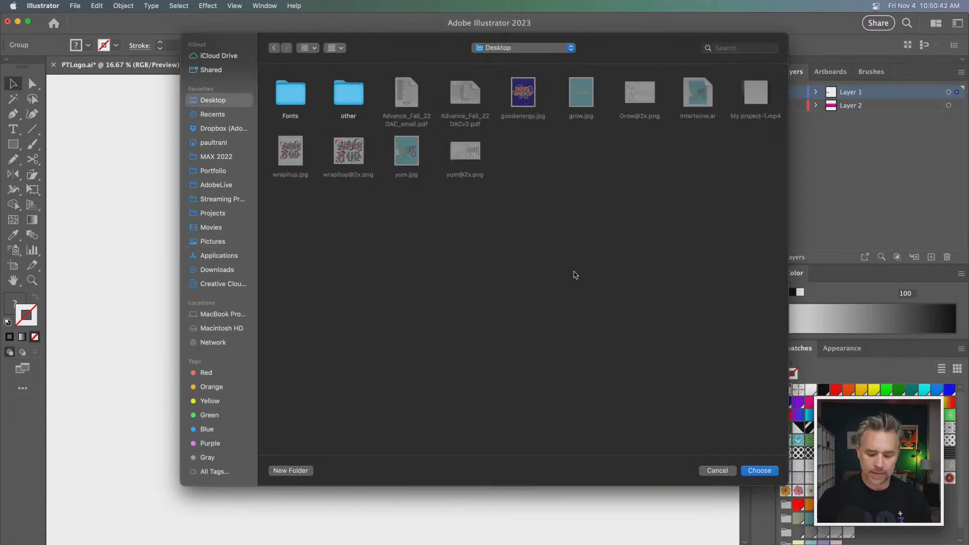
{"action": "key", "text": "Return"}
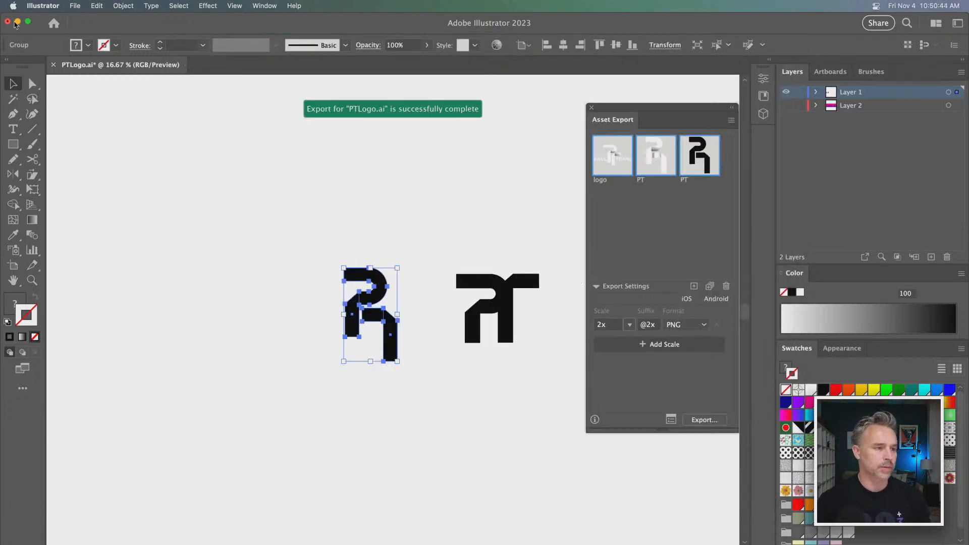
{"action": "left_click", "coordinate": [18, 21]}
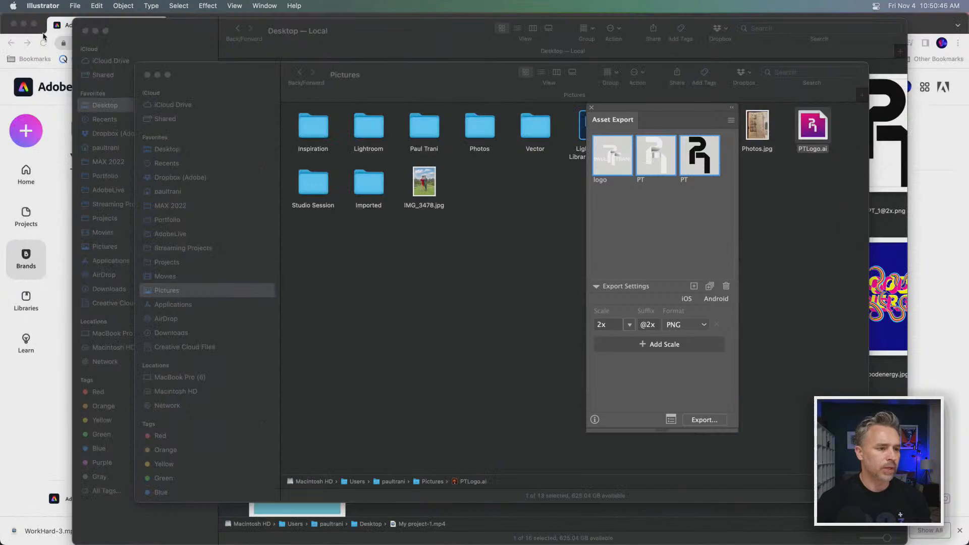
{"action": "left_click", "coordinate": [50, 34]}
{"action": "left_click", "coordinate": [168, 281]}
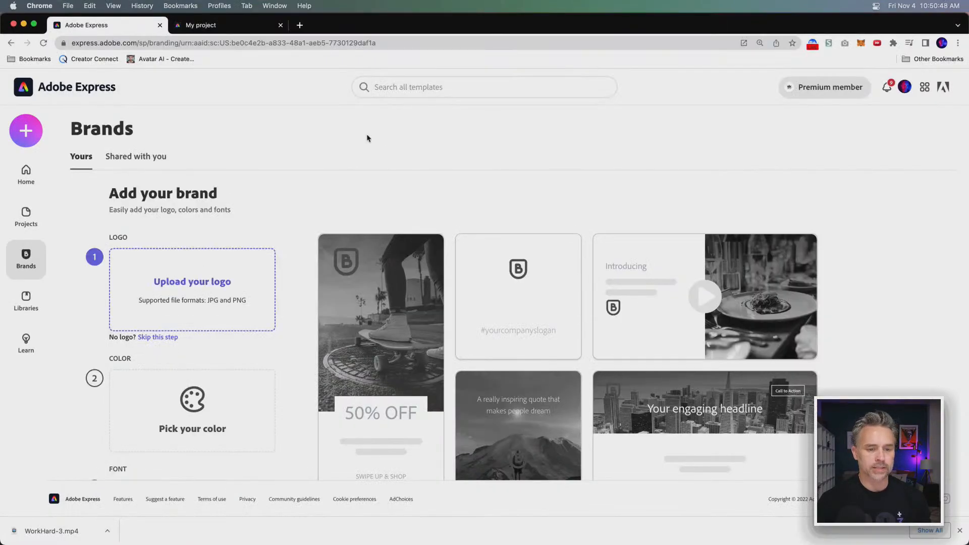
{"action": "left_click", "coordinate": [250, 174]}
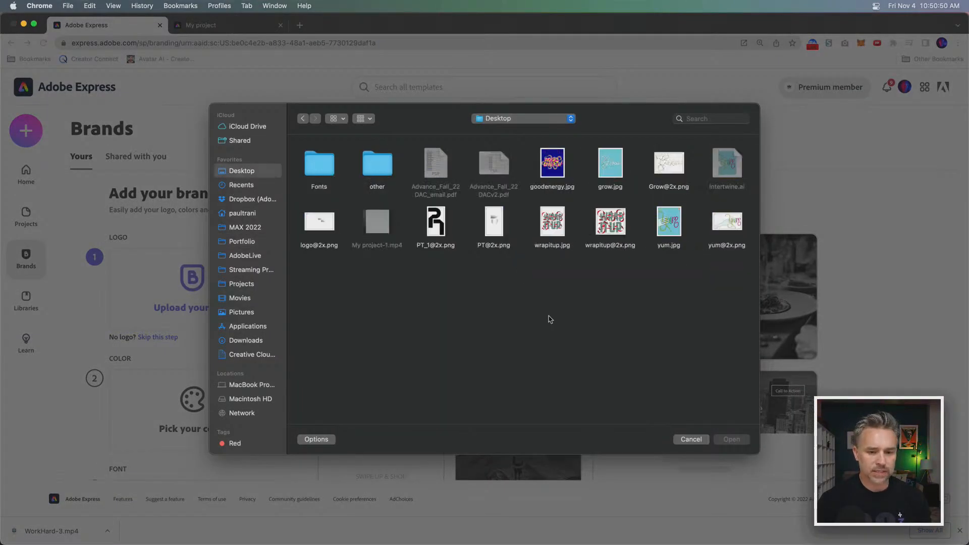
{"action": "double_click", "coordinate": [436, 228]}
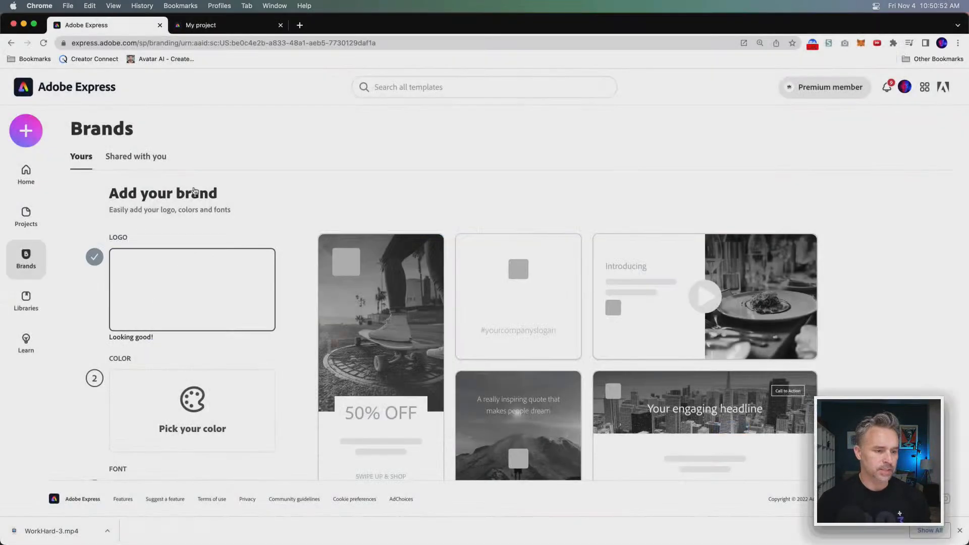
Set the new brand's color to the bright magenta #FD1CFC
{"action": "left_click", "coordinate": [194, 412]}
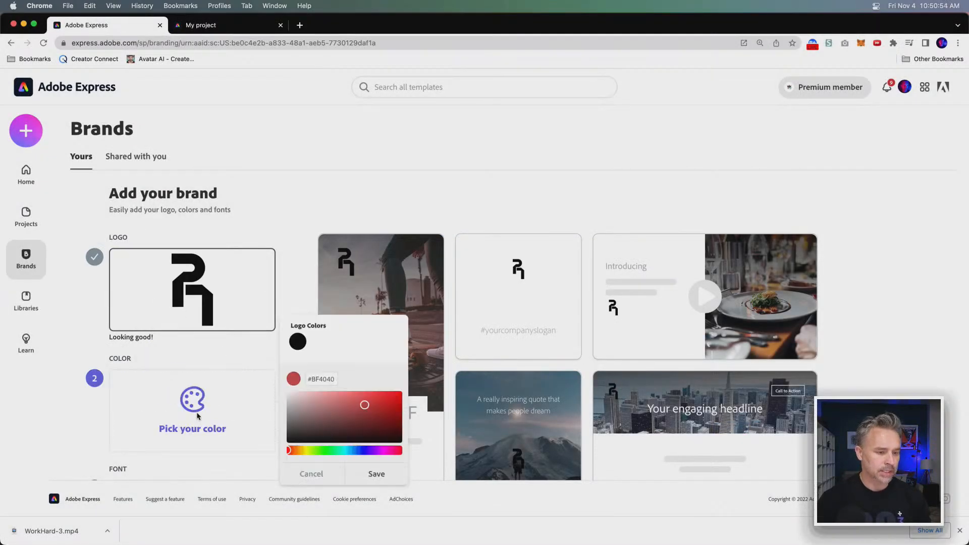
{"action": "left_click", "coordinate": [384, 451]}
{"action": "left_click_drag", "start_coordinate": [369, 419], "coordinate": [389, 392]}
{"action": "left_click", "coordinate": [218, 353]}
{"action": "scroll", "coordinate": [210, 355], "scroll_direction": "down", "scroll_amount": 1}
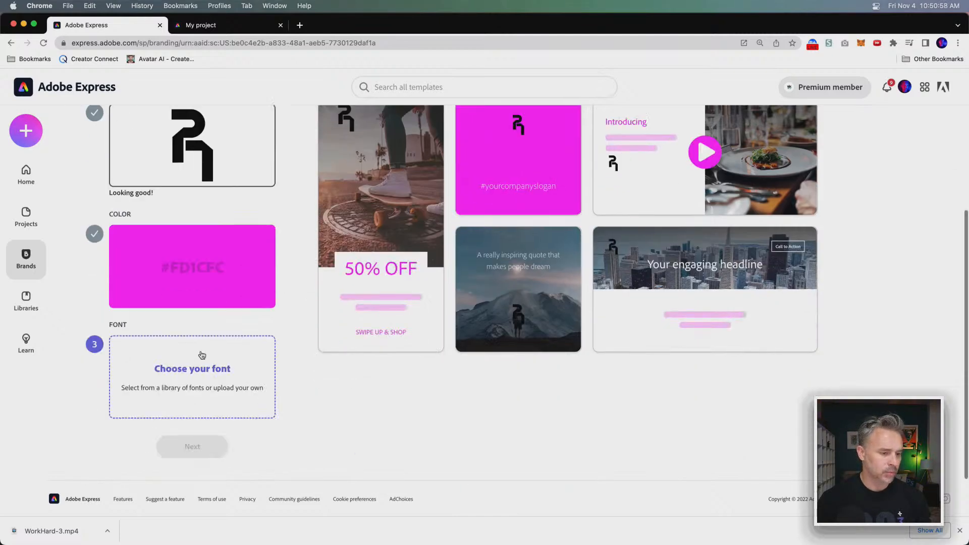
Upload the BRAMS font from The Custom Type Collection in the Desktop's Fonts folder as the brand font, accepting the font licensing terms
{"action": "left_click", "coordinate": [169, 379]}
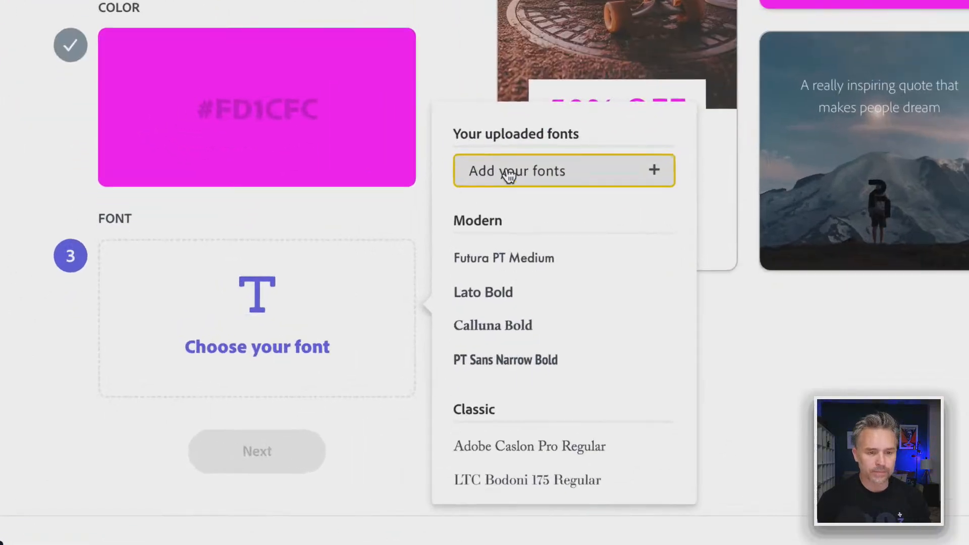
{"action": "left_click", "coordinate": [508, 173]}
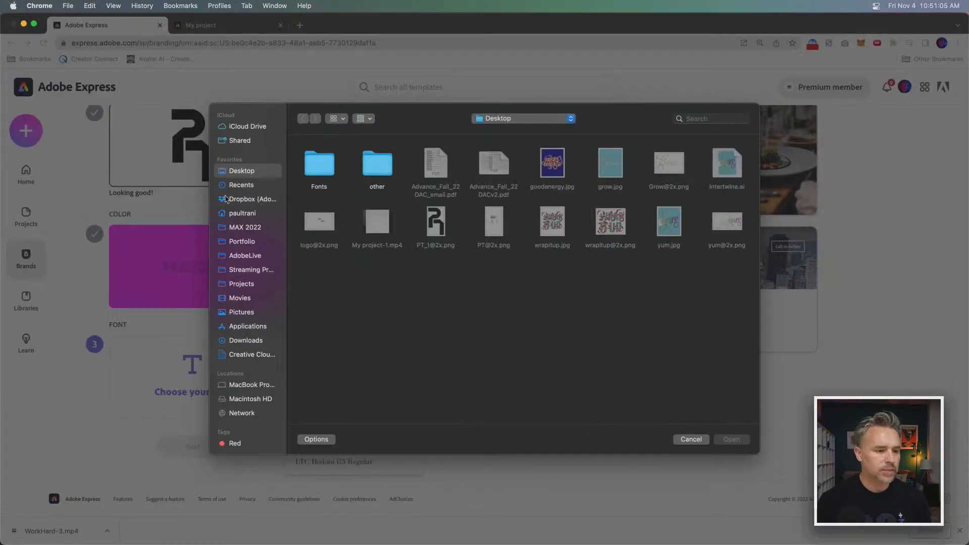
{"action": "left_click", "coordinate": [228, 199]}
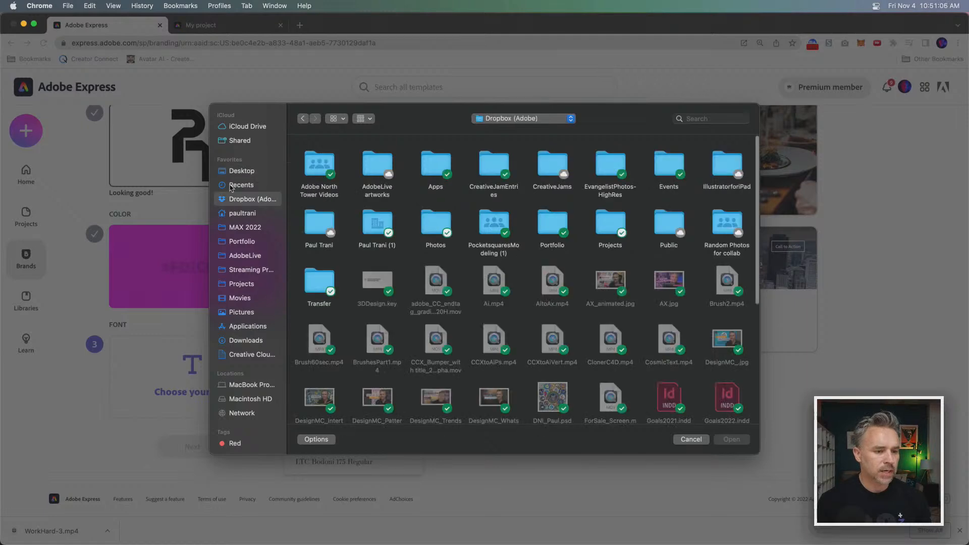
{"action": "left_click", "coordinate": [231, 172]}
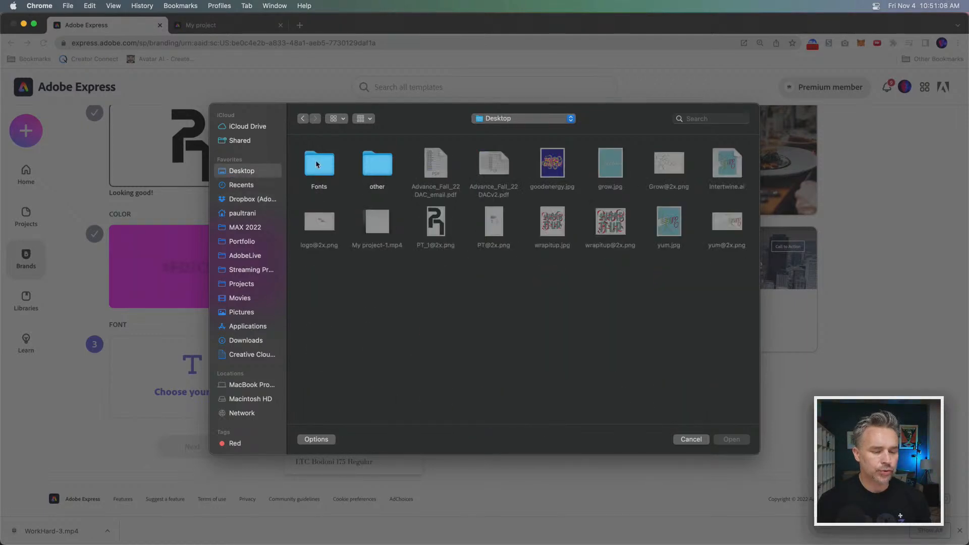
{"action": "double_click", "coordinate": [318, 165]}
{"action": "double_click", "coordinate": [331, 161]}
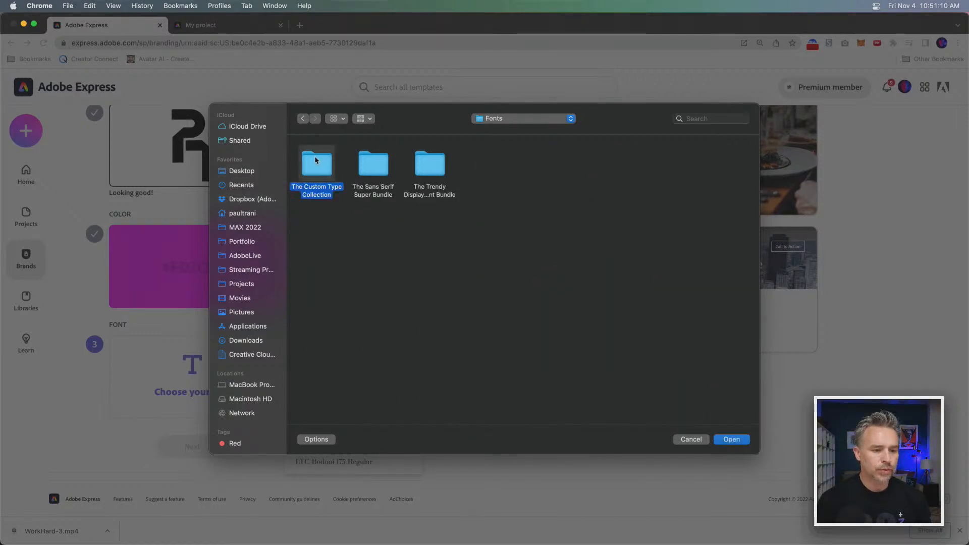
{"action": "double_click", "coordinate": [554, 163]}
{"action": "double_click", "coordinate": [359, 162]}
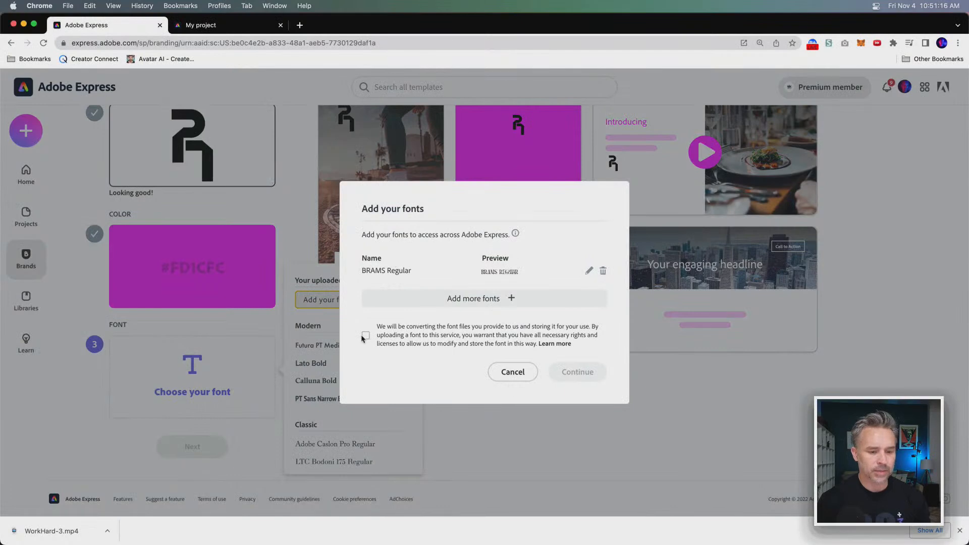
{"action": "left_click", "coordinate": [366, 336]}
{"action": "left_click", "coordinate": [568, 373]}
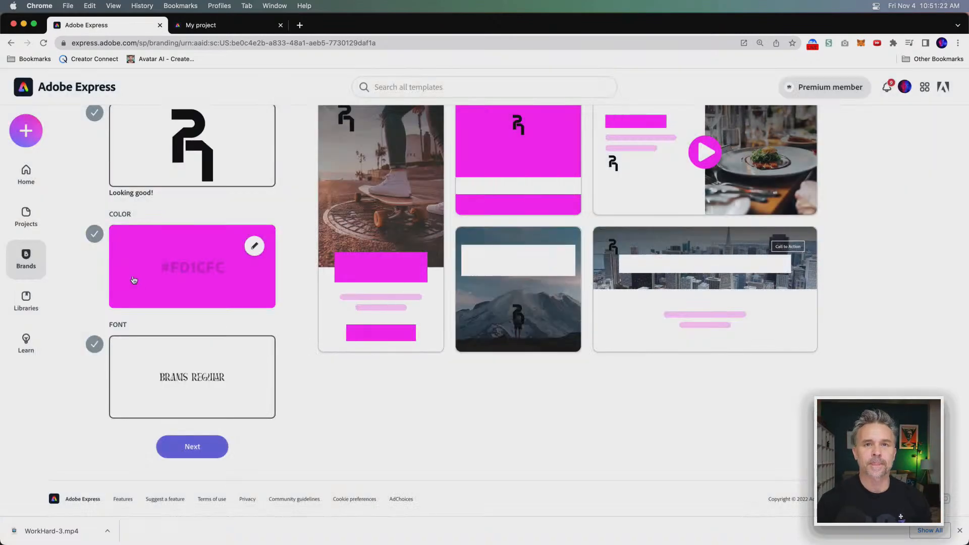
Check the brand previews, name the brand "PT Brand" and create it
{"action": "scroll", "coordinate": [139, 250], "scroll_direction": "up", "scroll_amount": 5}
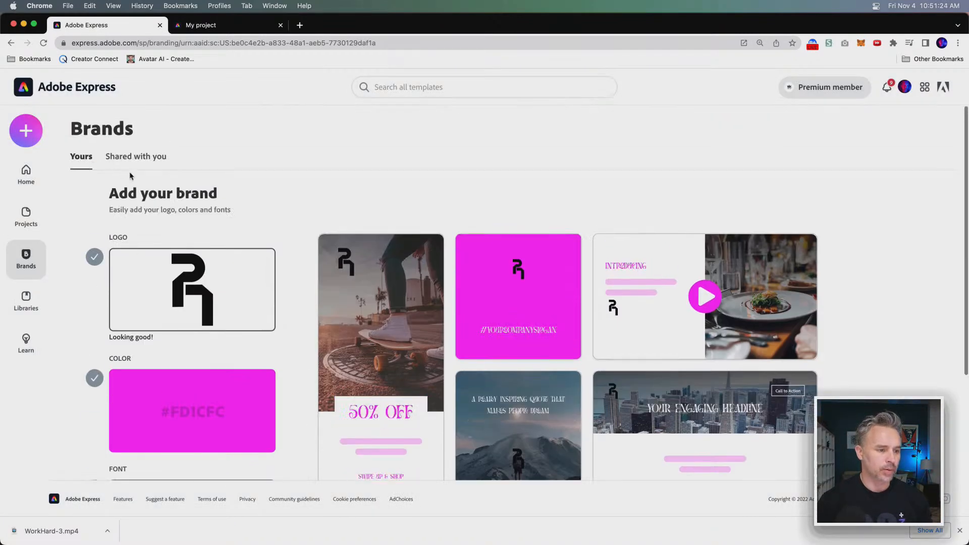
{"action": "scroll", "coordinate": [284, 182], "scroll_direction": "down", "scroll_amount": 3}
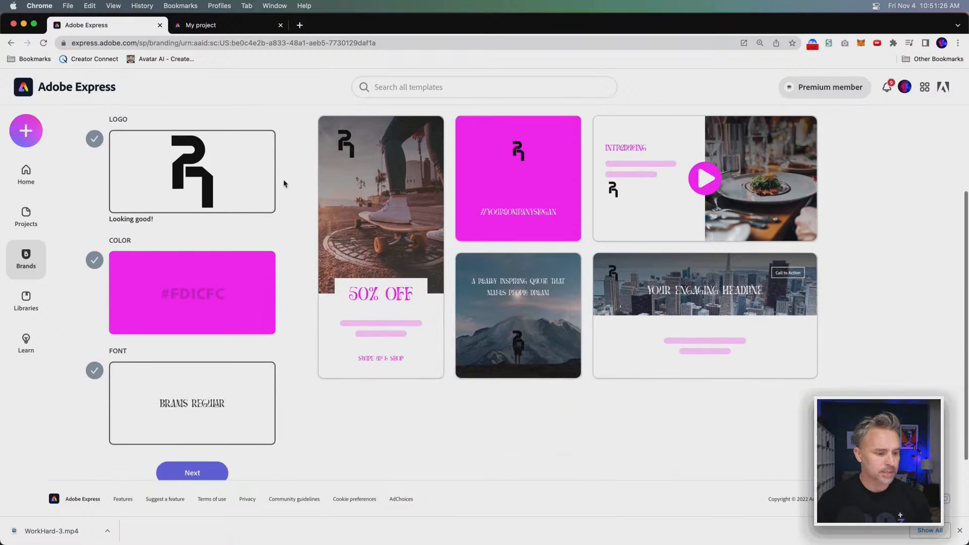
{"action": "left_click", "coordinate": [171, 456]}
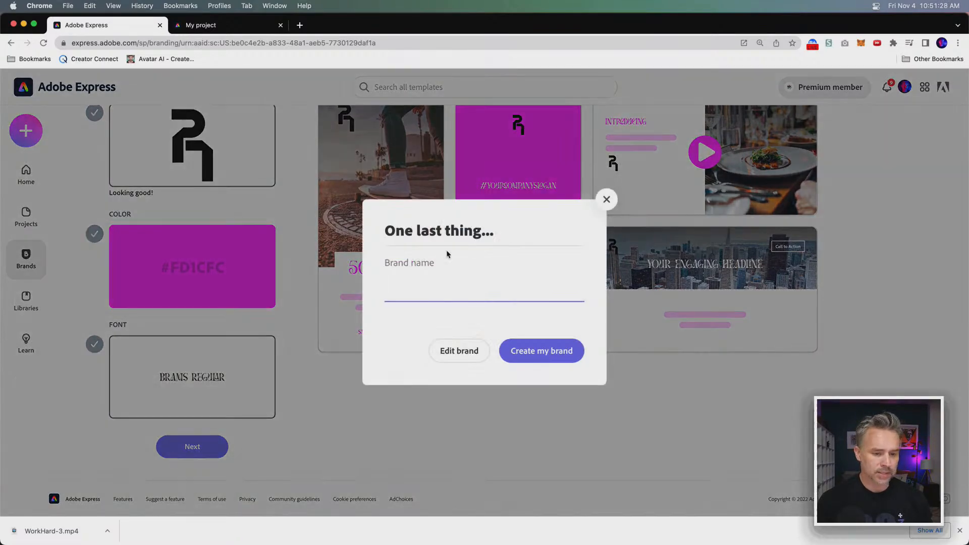
{"action": "type", "text": "PT Brand"}
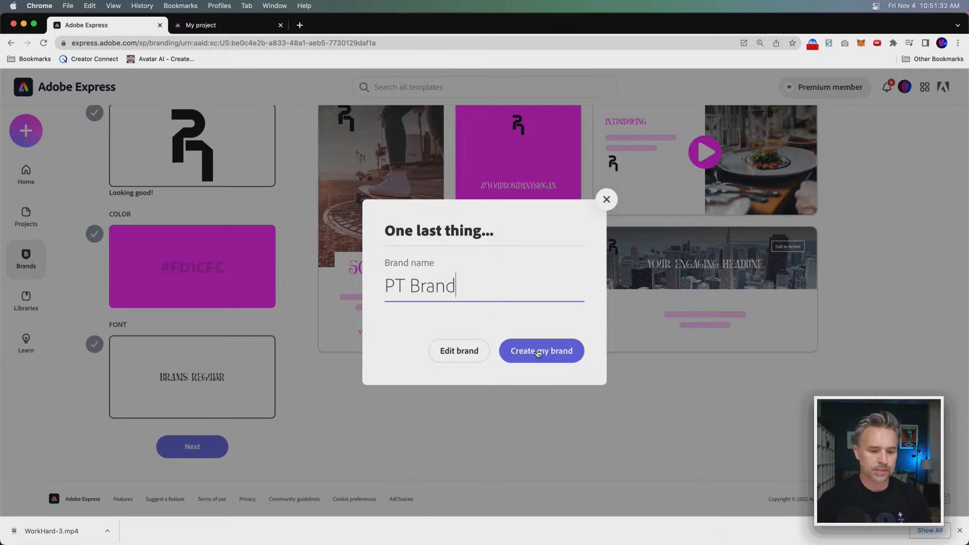
{"action": "left_click", "coordinate": [538, 353]}
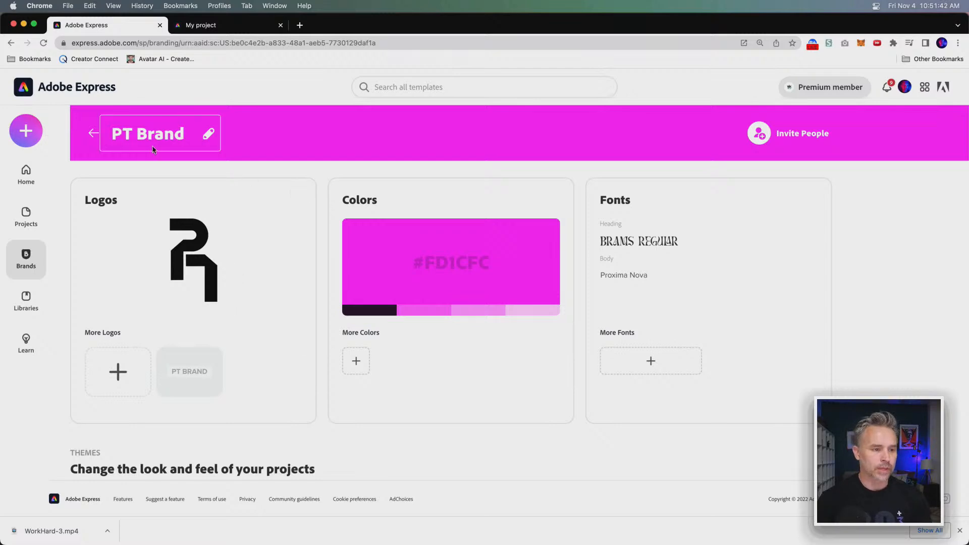
Return to the brands overview and make PT Brand the default brand
{"action": "left_click", "coordinate": [91, 133]}
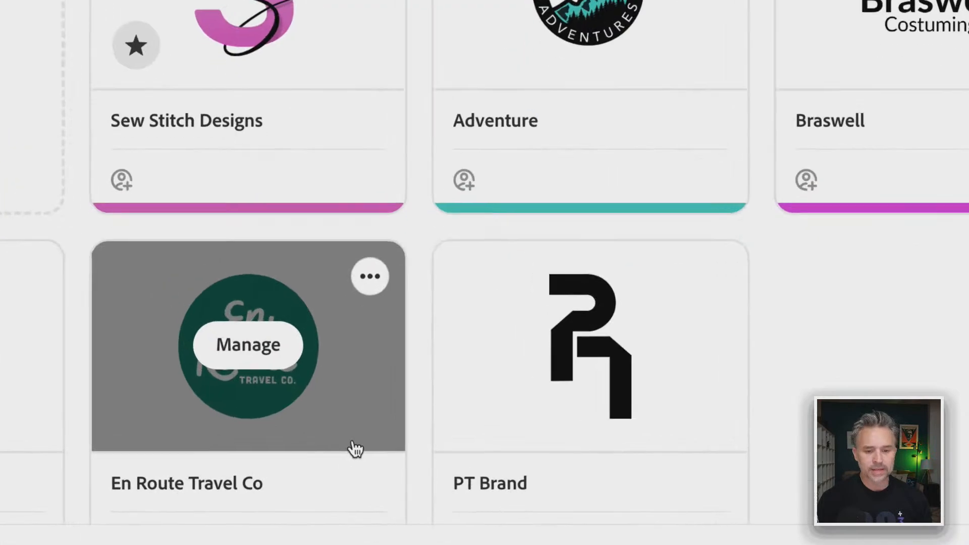
{"action": "left_click", "coordinate": [711, 275]}
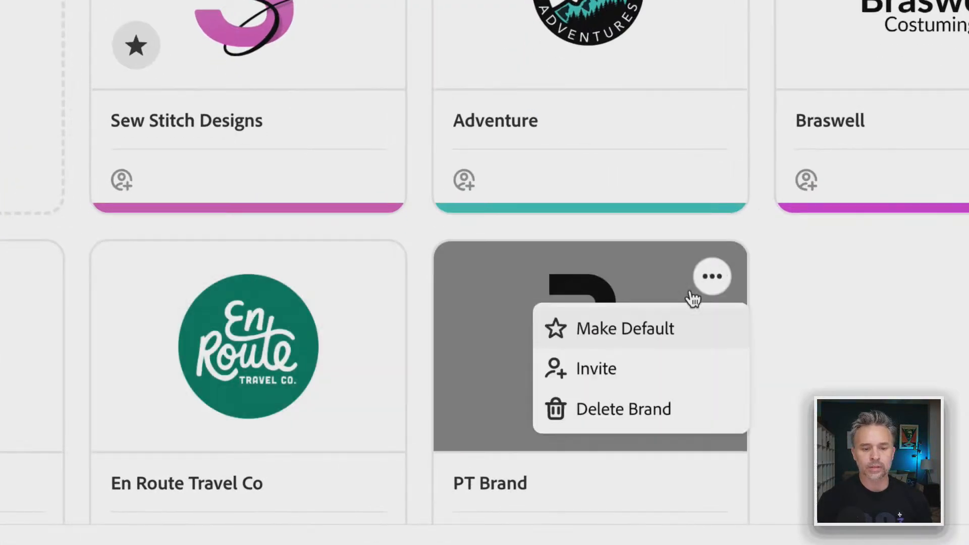
{"action": "left_click", "coordinate": [575, 336]}
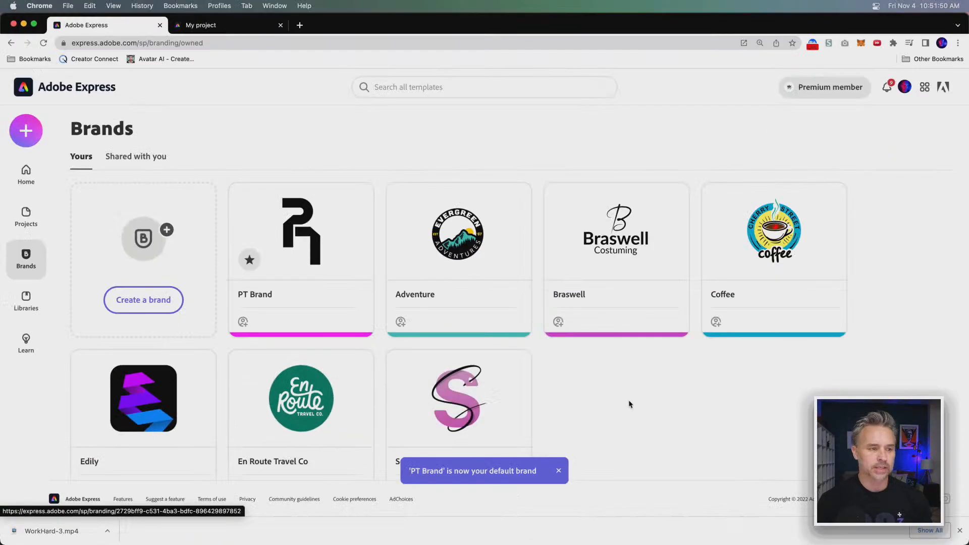
Open the recent video project with the woman's portrait and switch its theme's brand to PT Brand
{"action": "left_click", "coordinate": [26, 174]}
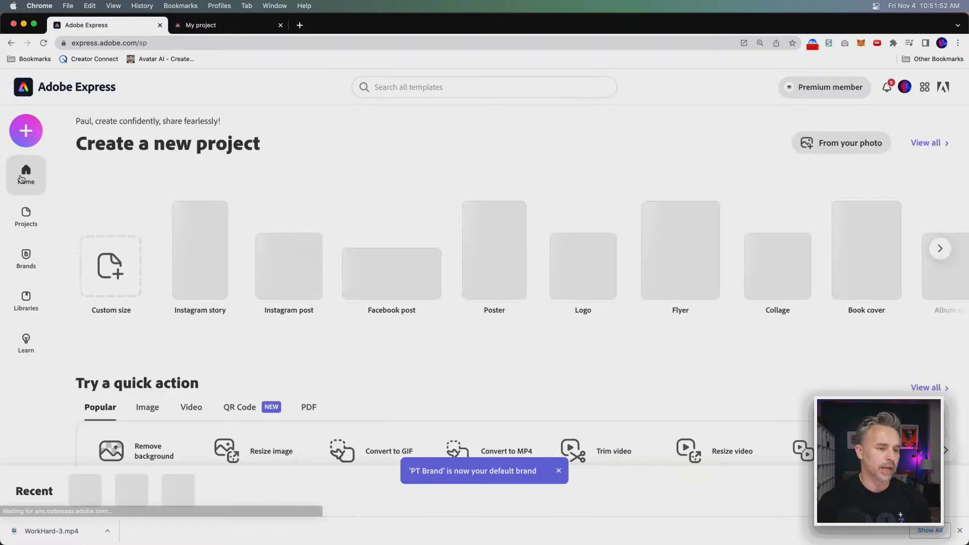
{"action": "scroll", "coordinate": [171, 190], "scroll_direction": "down", "scroll_amount": 5}
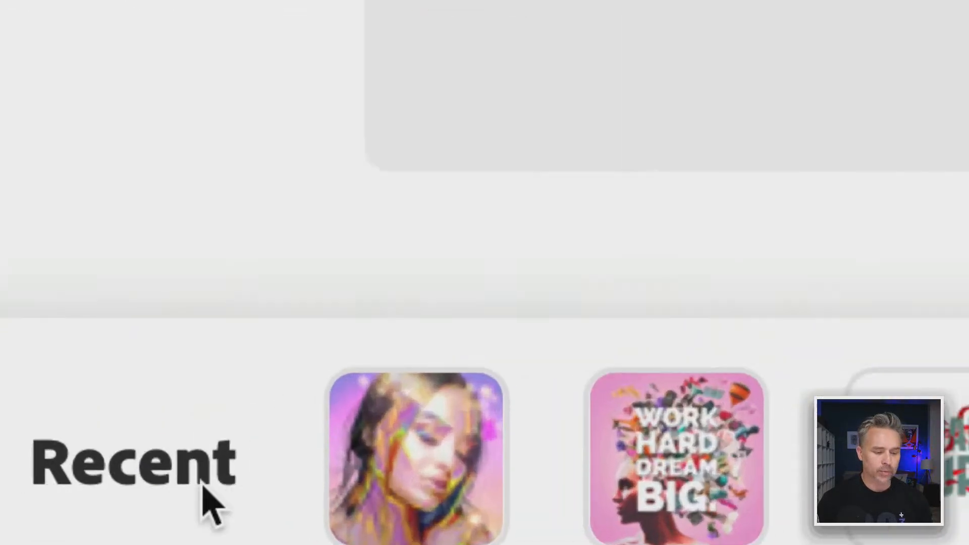
{"action": "mouse_move", "coordinate": [274, 474]}
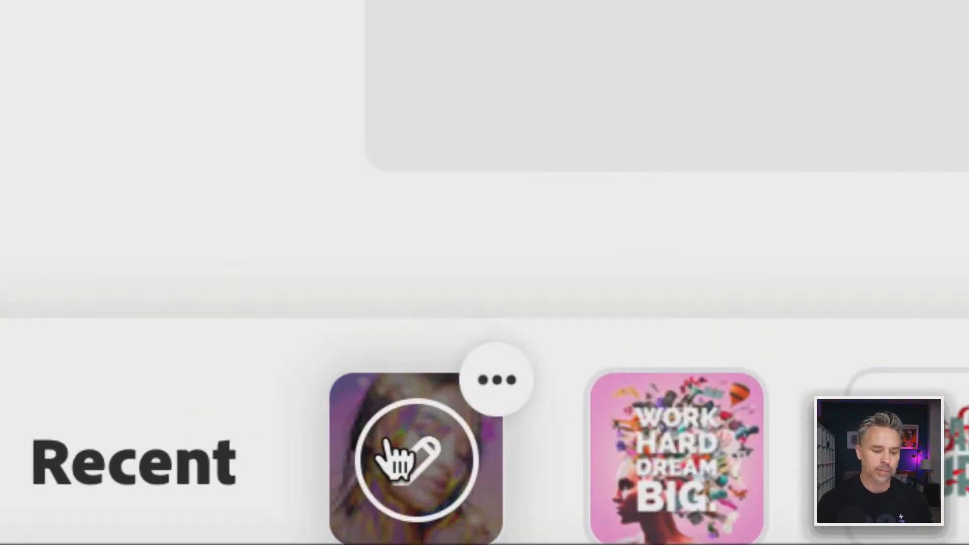
{"action": "left_click", "coordinate": [389, 444]}
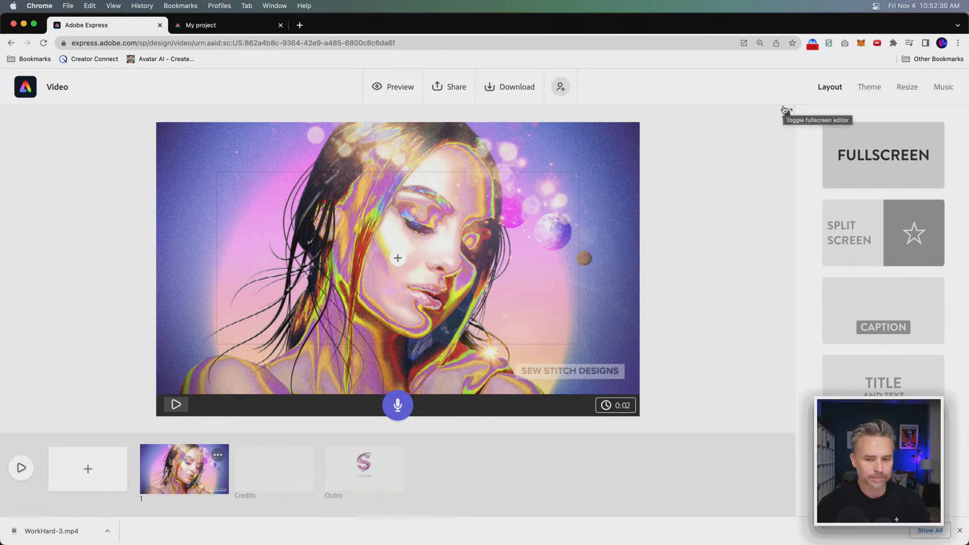
{"action": "left_click", "coordinate": [874, 92]}
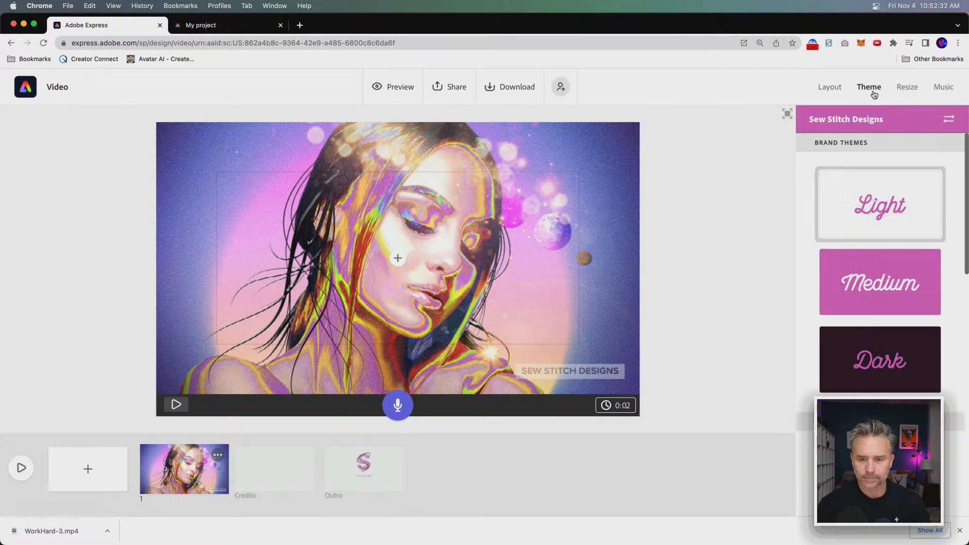
{"action": "left_click", "coordinate": [948, 120]}
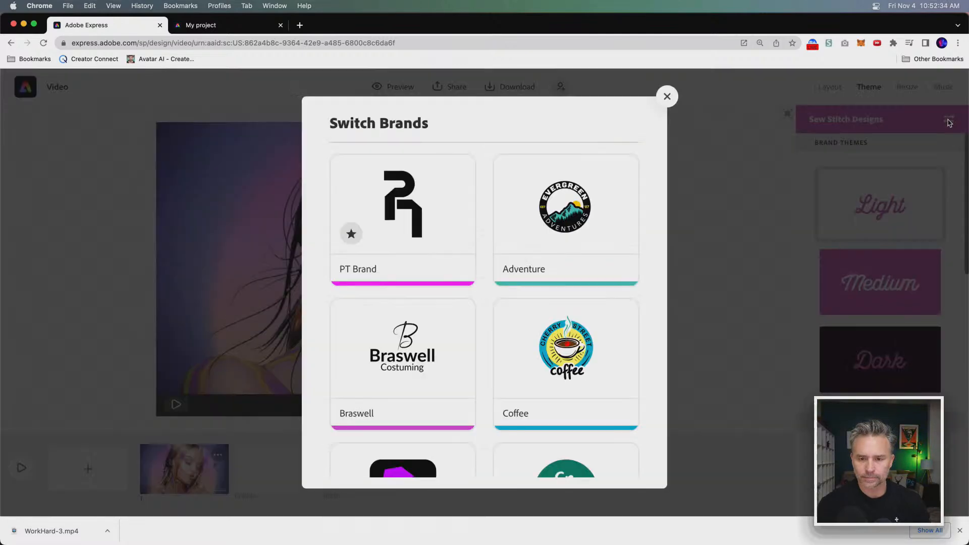
{"action": "left_click", "coordinate": [394, 206]}
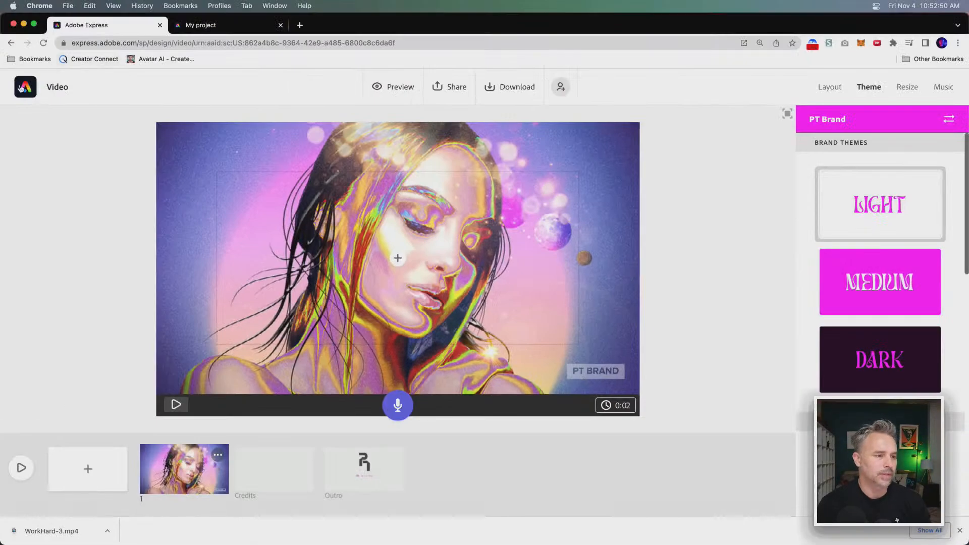
Reopen PT Brand from the brands overview and rename it as an @ handle of the owner's full name without a space
{"action": "left_click", "coordinate": [20, 89]}
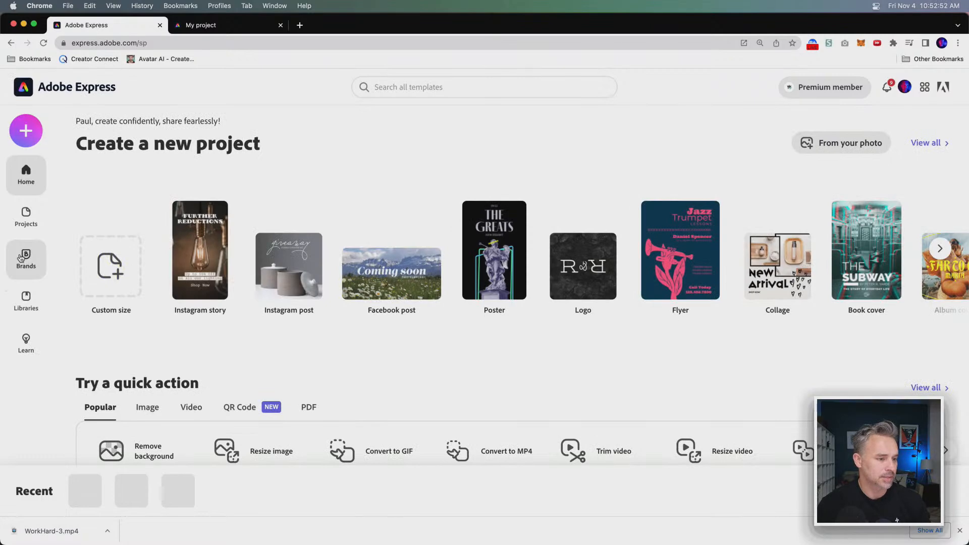
{"action": "left_click", "coordinate": [26, 257]}
{"action": "mouse_move", "coordinate": [254, 295]}
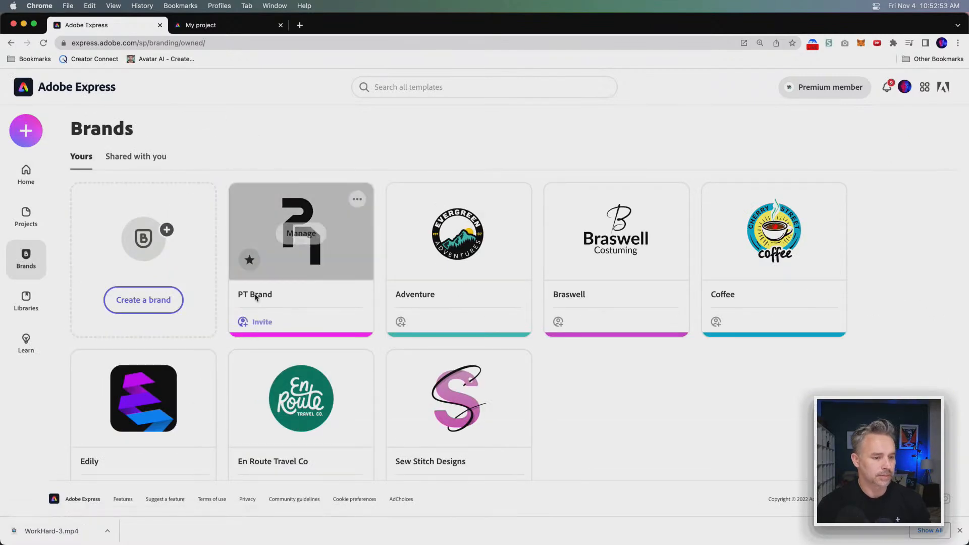
{"action": "left_click", "coordinate": [299, 231]}
{"action": "left_click", "coordinate": [168, 137]}
{"action": "left_click_drag", "start_coordinate": [168, 137], "coordinate": [188, 137]}
{"action": "type", "text": "Paul Trani"}
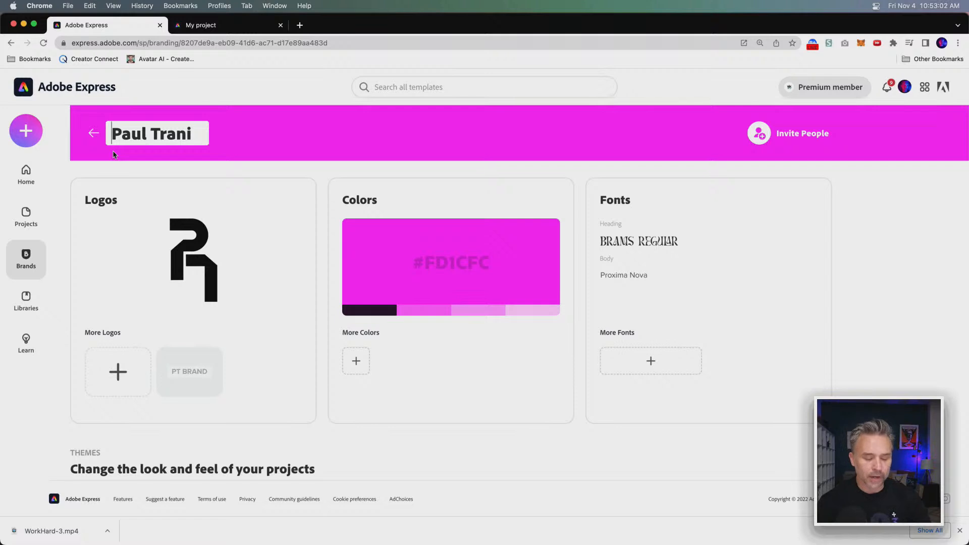
{"action": "type", "text": "@"}
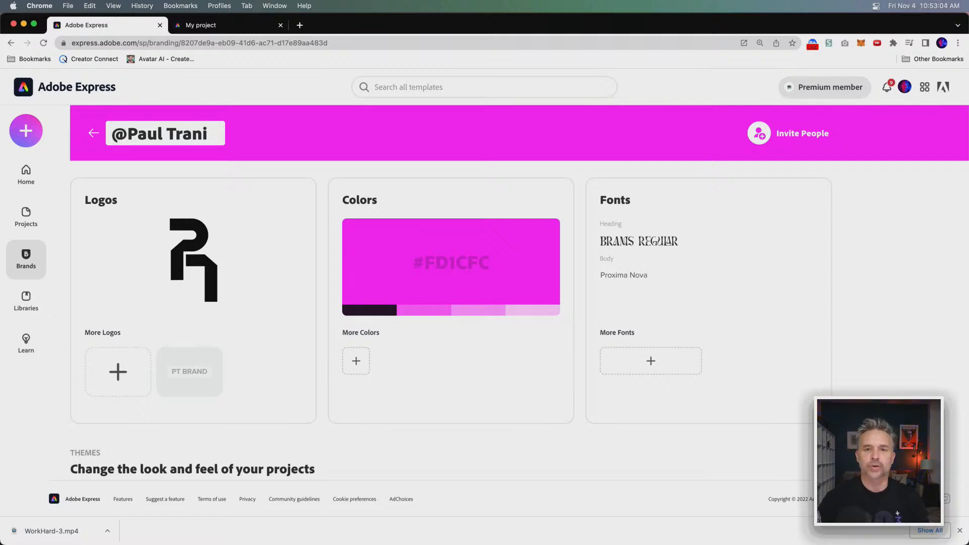
{"action": "key", "text": "BackSpace"}
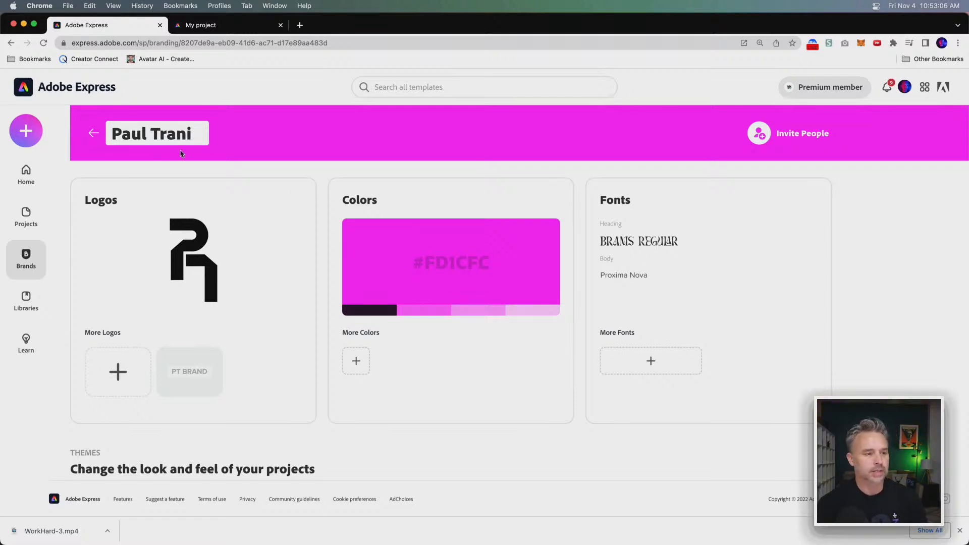
{"action": "type", "text": "@"}
{"action": "left_click", "coordinate": [165, 134]}
{"action": "key", "text": "BackSpace"}
{"action": "left_click", "coordinate": [80, 175]}
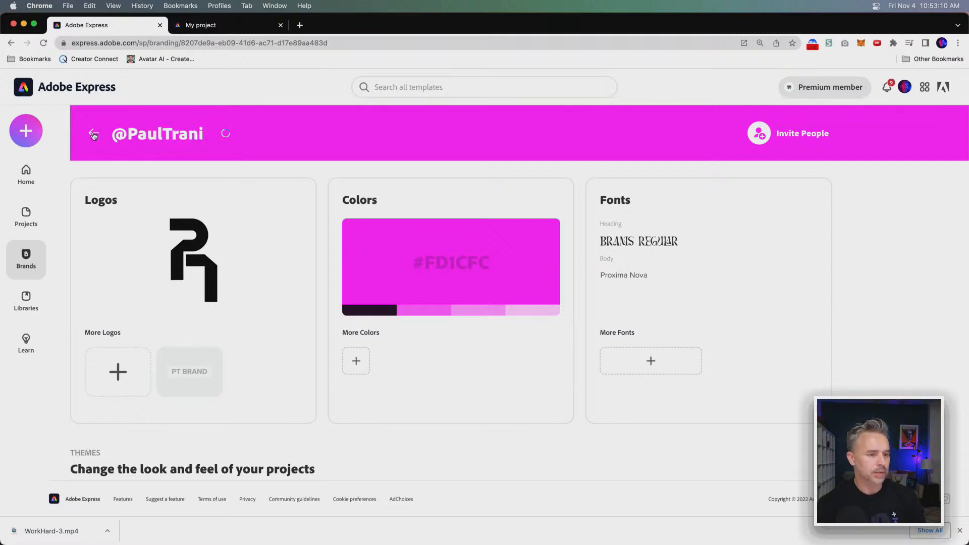
Shorten the brand name to an @ handle with the owner's first initial and surname
{"action": "left_click", "coordinate": [149, 135]}
{"action": "left_click", "coordinate": [163, 135]}
{"action": "left_click_drag", "start_coordinate": [163, 136], "coordinate": [128, 135]}
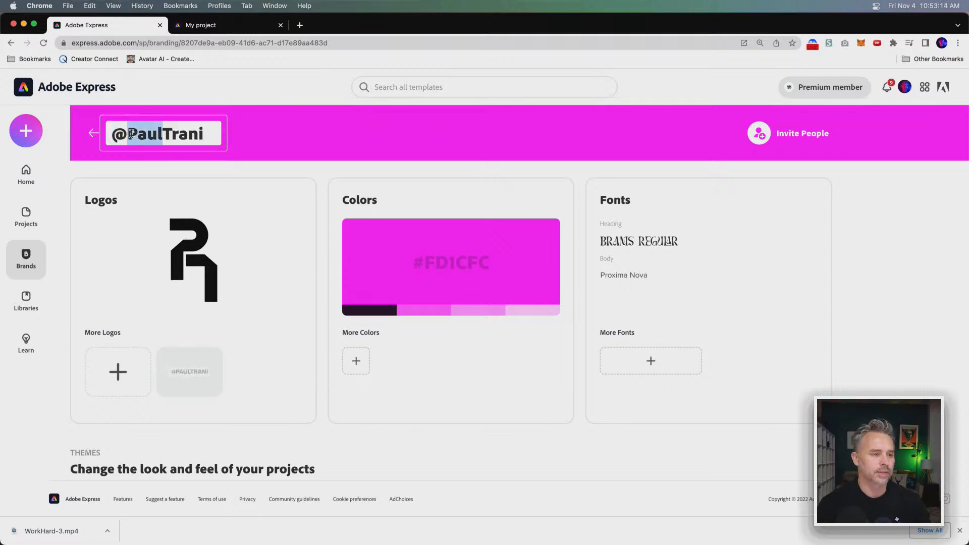
{"action": "key", "text": "BackSpace"}
{"action": "left_click", "coordinate": [96, 135]}
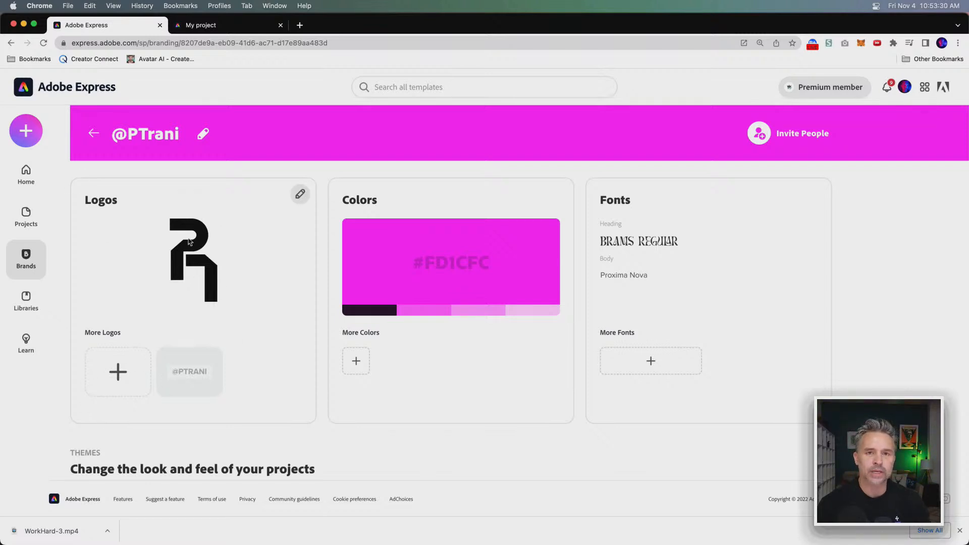
{"action": "left_click", "coordinate": [118, 373]}
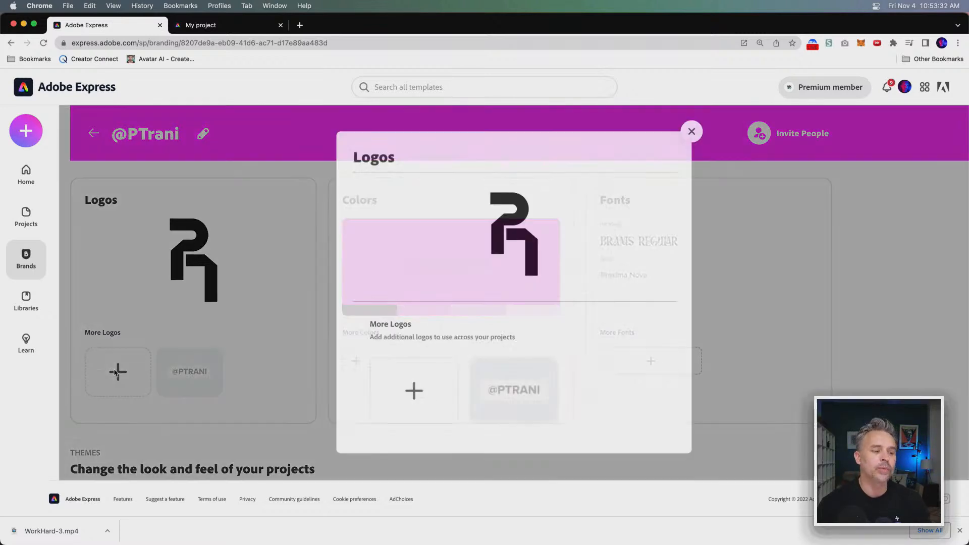
{"action": "left_click", "coordinate": [398, 398]}
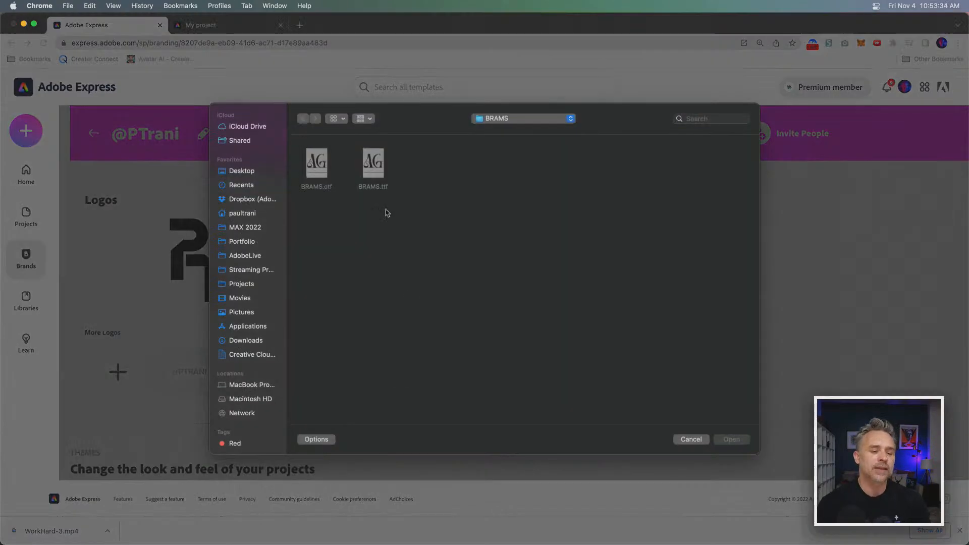
{"action": "left_click", "coordinate": [235, 174]}
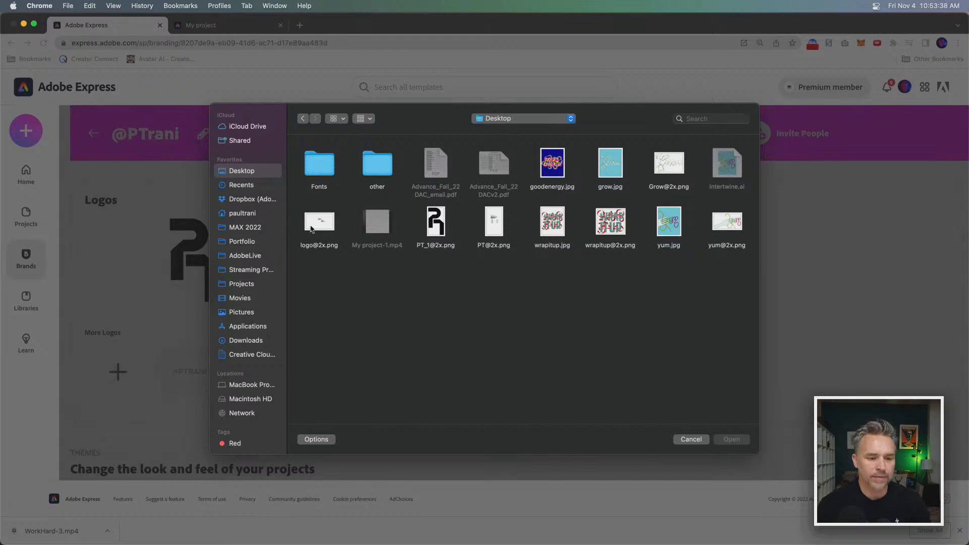
{"action": "double_click", "coordinate": [494, 222]}
{"action": "left_click", "coordinate": [411, 398]}
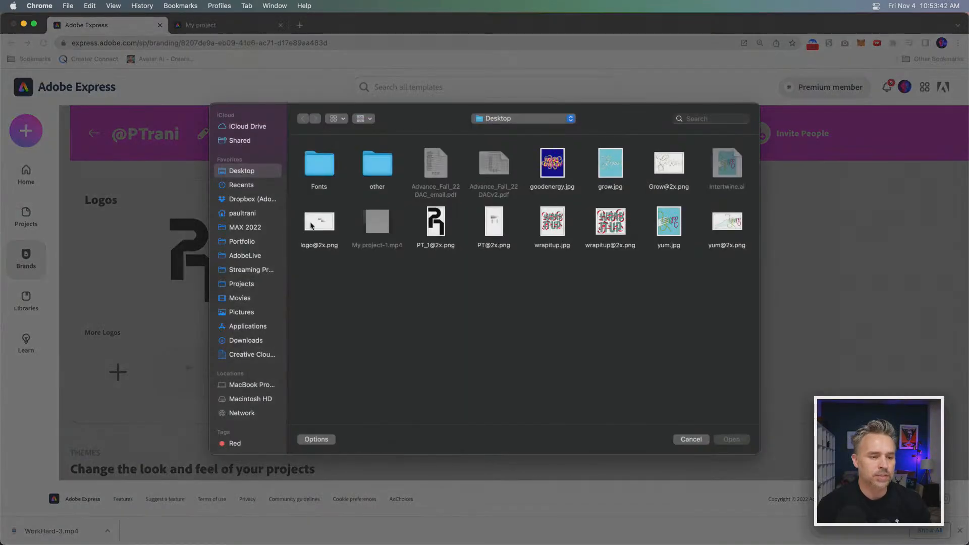
{"action": "left_click", "coordinate": [311, 226]}
{"action": "double_click", "coordinate": [312, 226]}
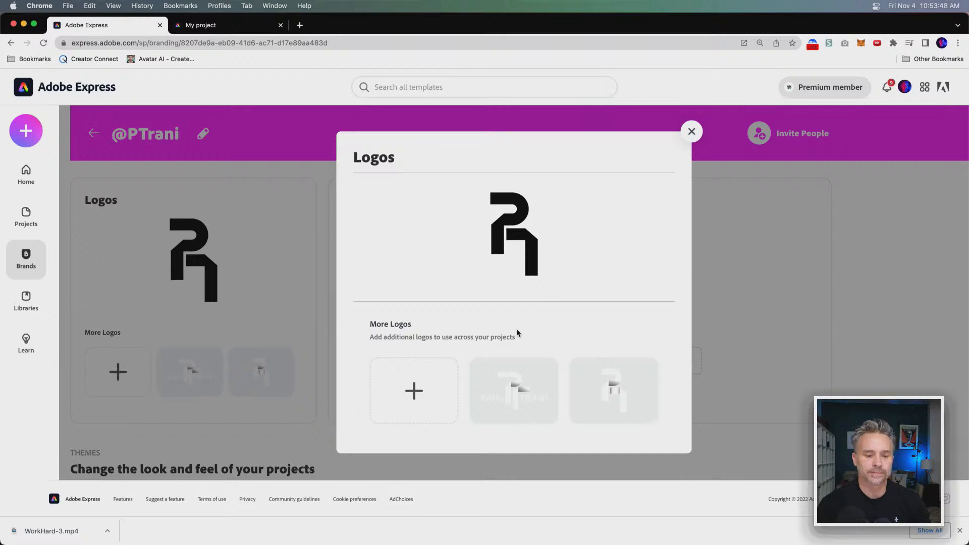
{"action": "left_click", "coordinate": [691, 131]}
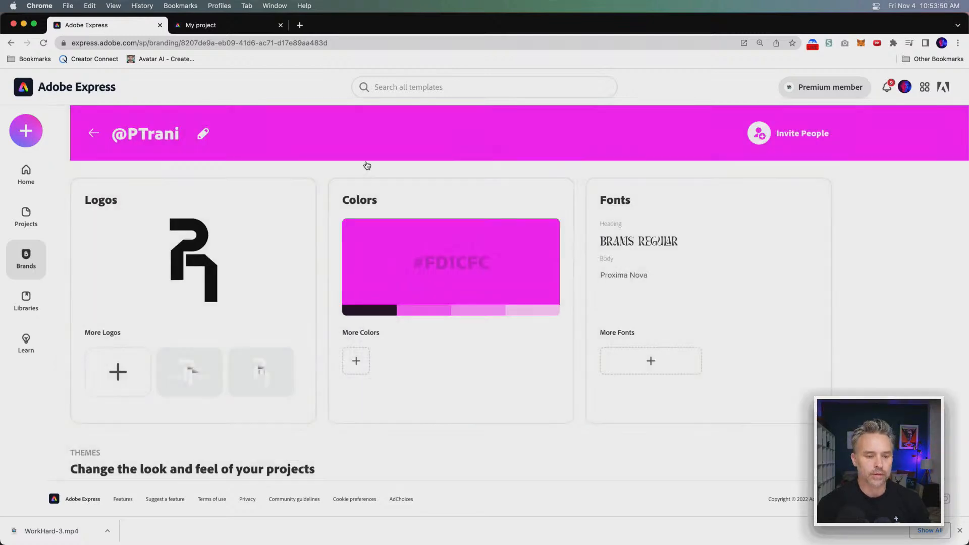
{"action": "left_click", "coordinate": [354, 362]}
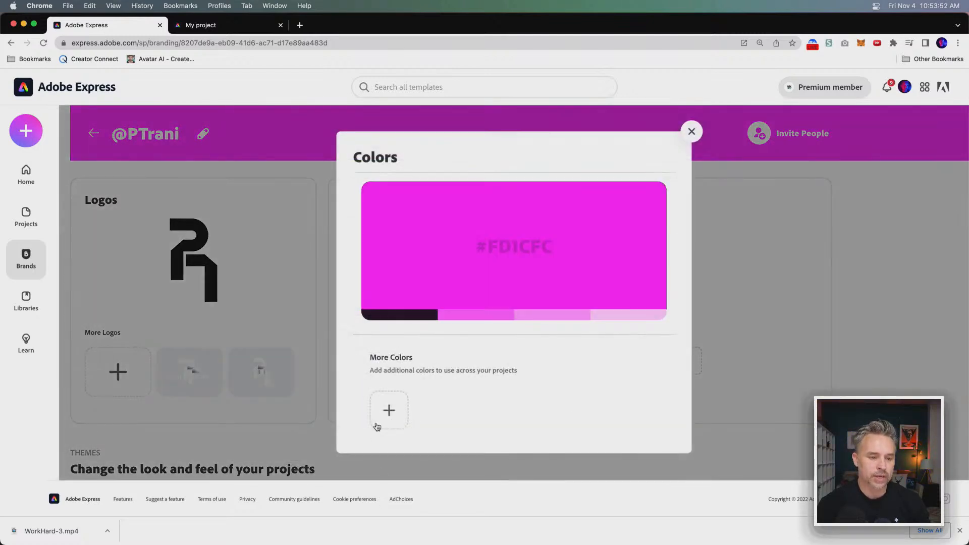
{"action": "left_click", "coordinate": [482, 242]}
{"action": "left_click_drag", "start_coordinate": [558, 359], "coordinate": [568, 350]}
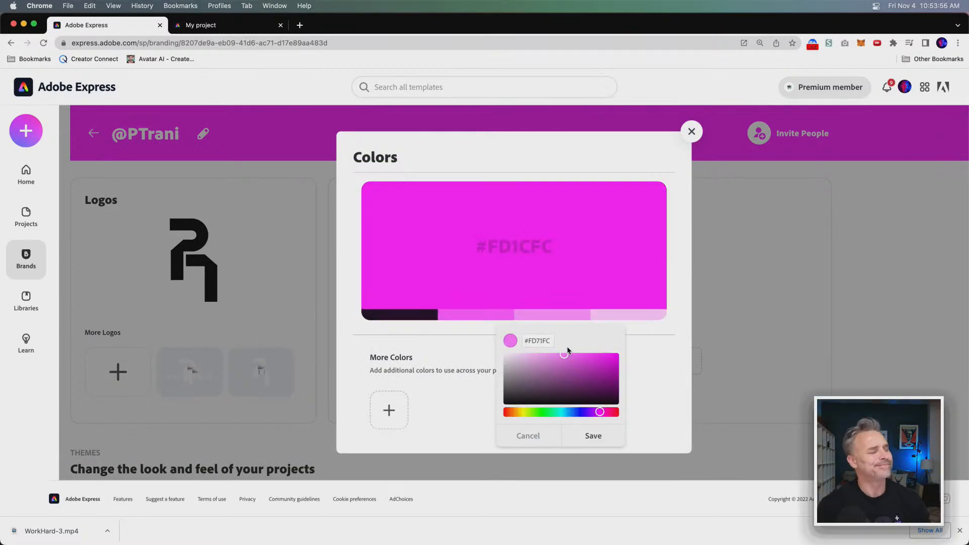
{"action": "left_click_drag", "start_coordinate": [568, 350], "coordinate": [558, 349]}
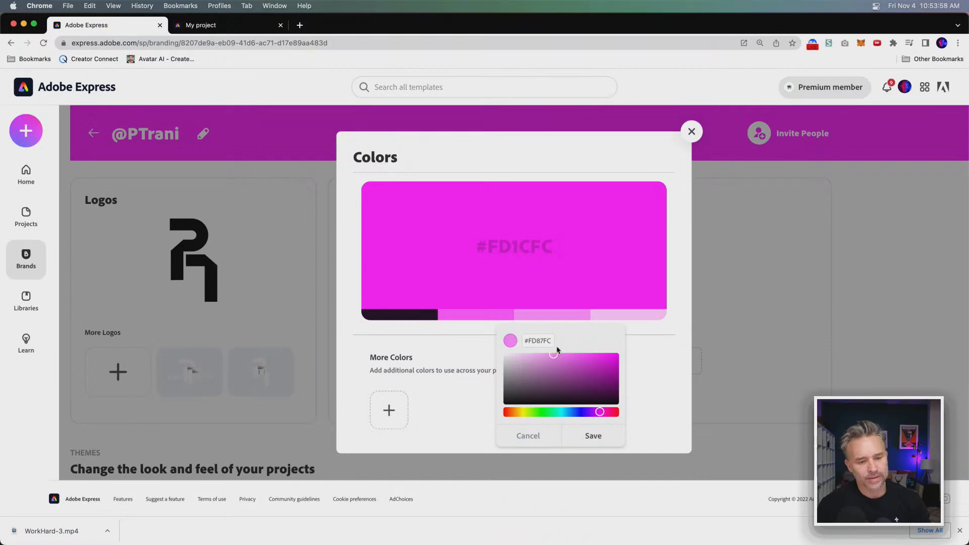
{"action": "left_click", "coordinate": [515, 437]}
Add the cyan #00E0FD to the brand's additional colors
{"action": "left_click", "coordinate": [379, 408]}
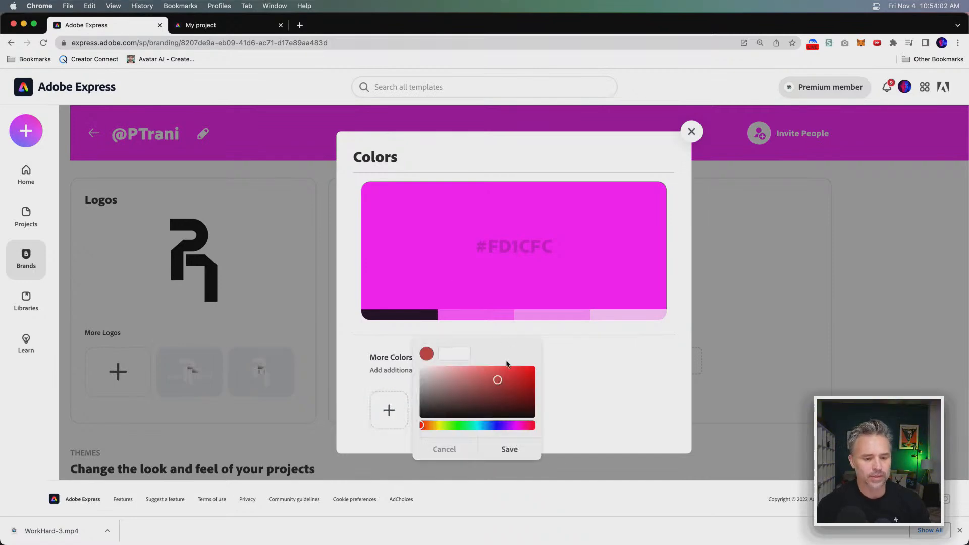
{"action": "left_click_drag", "start_coordinate": [476, 377], "coordinate": [553, 353]}
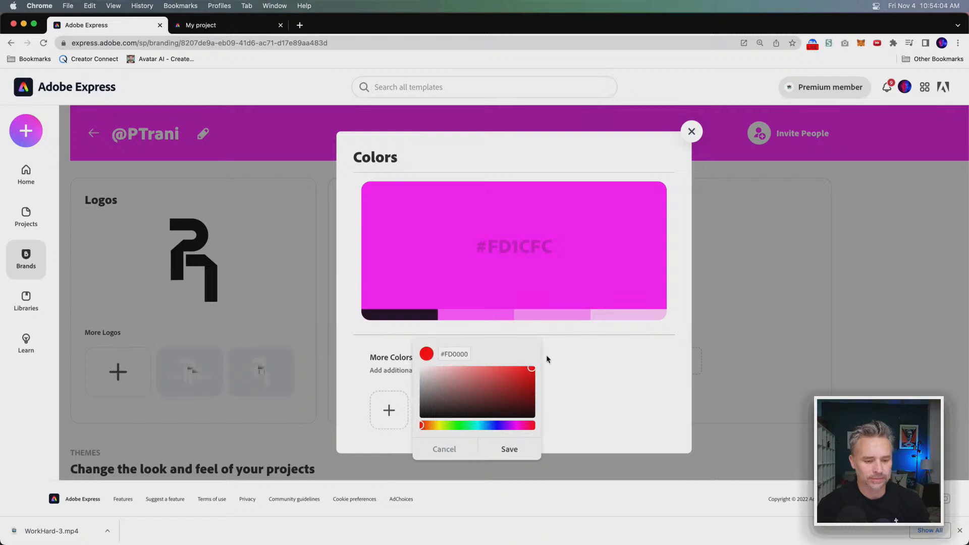
{"action": "left_click_drag", "start_coordinate": [419, 426], "coordinate": [480, 426]}
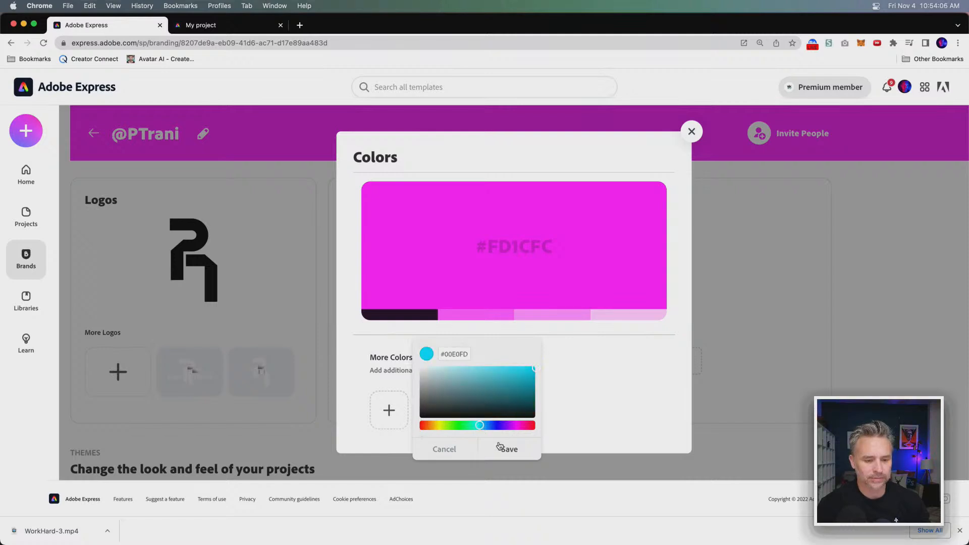
{"action": "left_click", "coordinate": [507, 450]}
Add a bright green to the brand's additional colors, close the color settings and dismiss the browser's downloads bar
{"action": "left_click", "coordinate": [383, 416]}
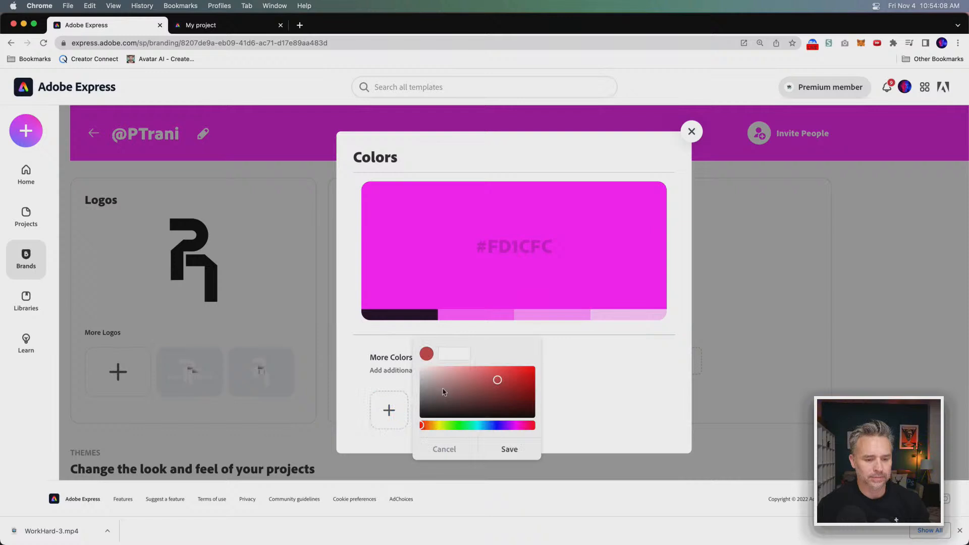
{"action": "left_click_drag", "start_coordinate": [455, 424], "coordinate": [469, 425]}
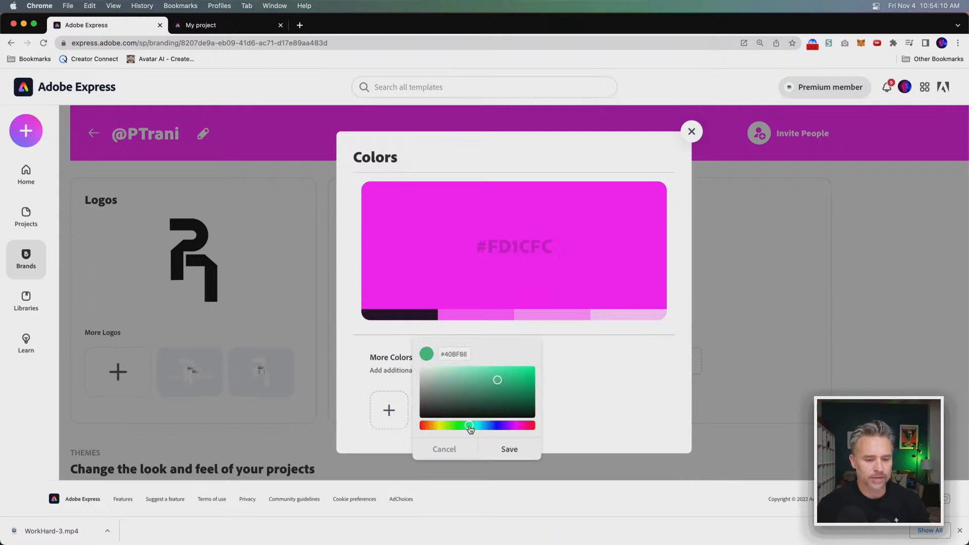
{"action": "left_click_drag", "start_coordinate": [492, 378], "coordinate": [500, 373]}
{"action": "left_click", "coordinate": [507, 448]}
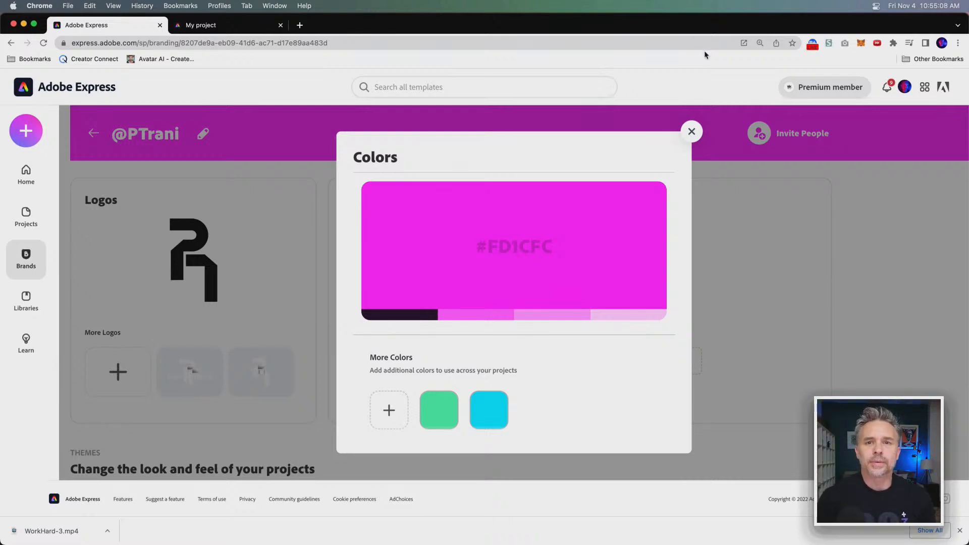
{"action": "left_click", "coordinate": [690, 131]}
{"action": "left_click", "coordinate": [960, 530]}
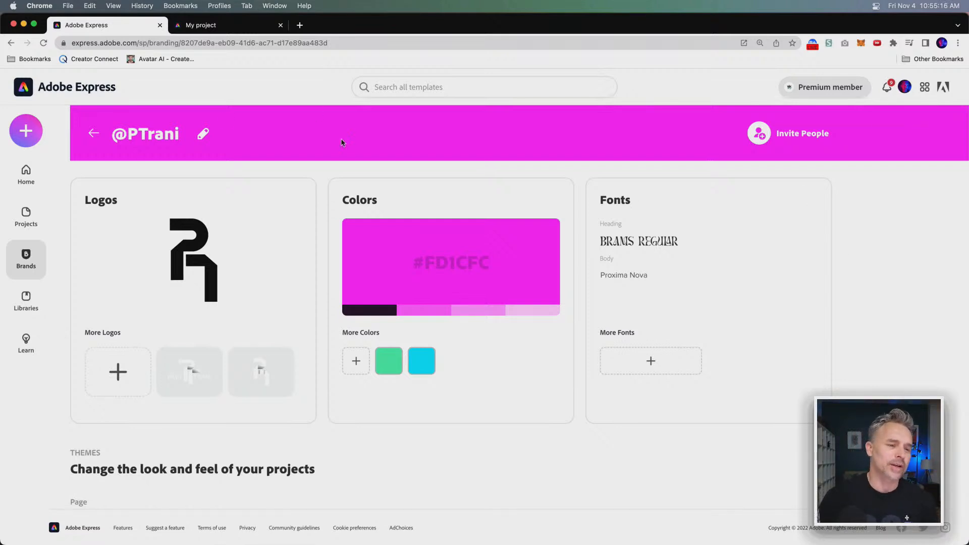
Return to the home page and reopen the recent video project with the woman's portrait
{"action": "left_click", "coordinate": [200, 26]}
{"action": "left_click", "coordinate": [99, 28]}
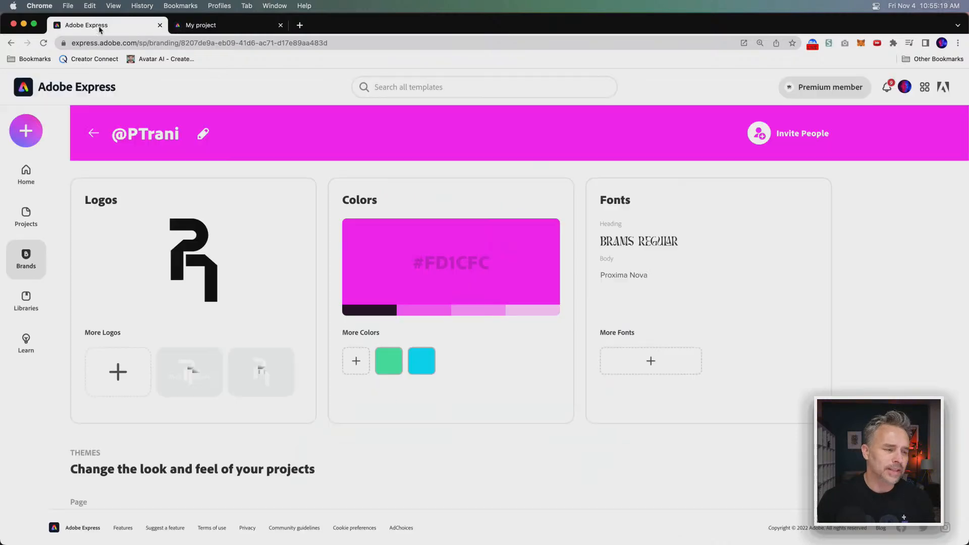
{"action": "left_click", "coordinate": [28, 181]}
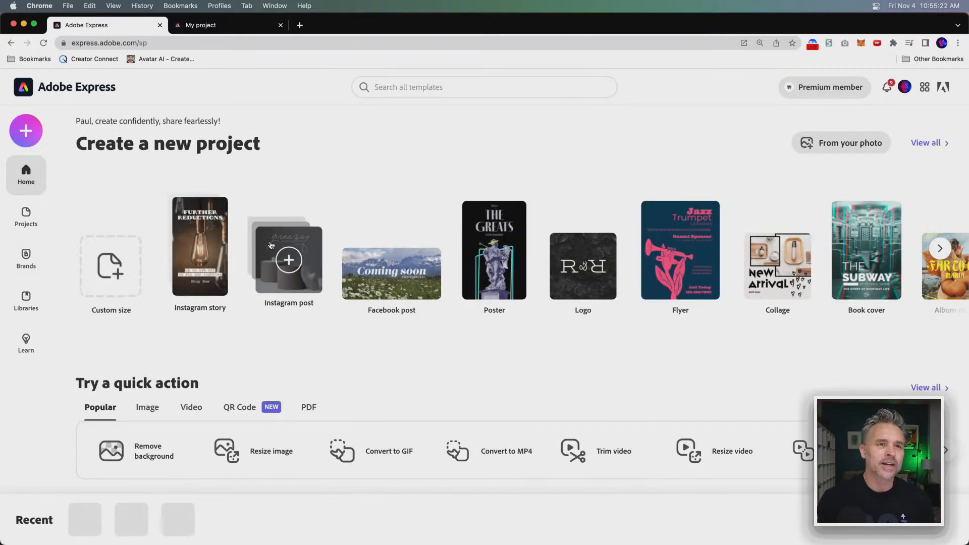
{"action": "mouse_move", "coordinate": [378, 313]}
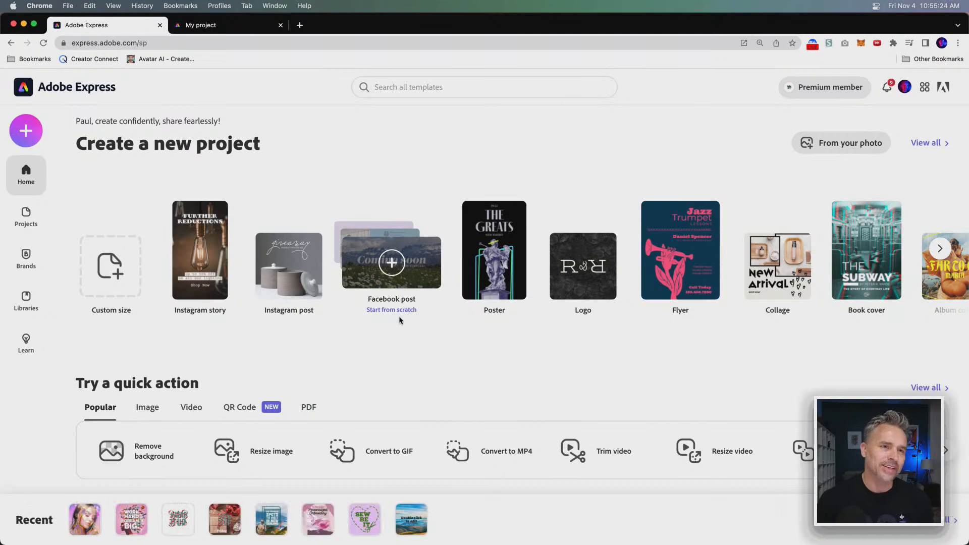
{"action": "left_click", "coordinate": [121, 248]}
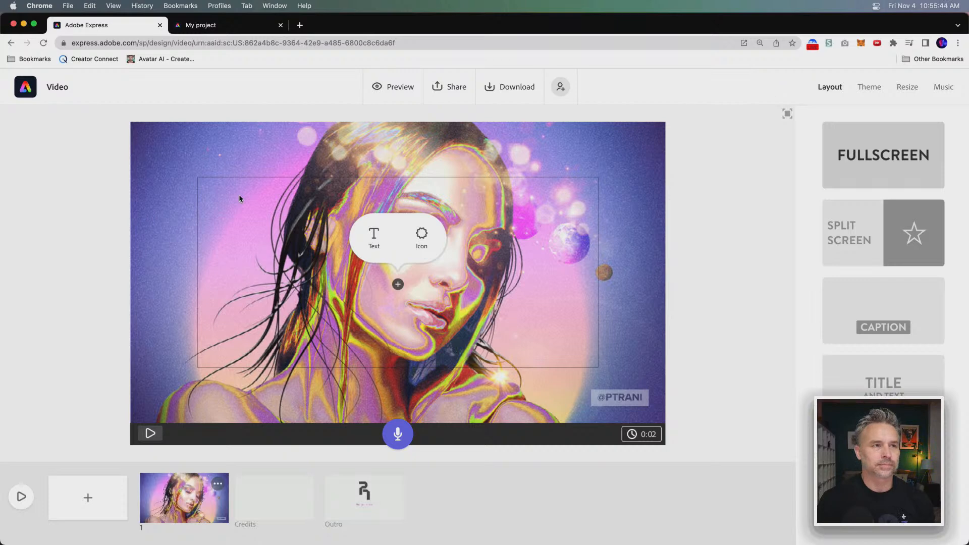
{"action": "left_click", "coordinate": [99, 264]}
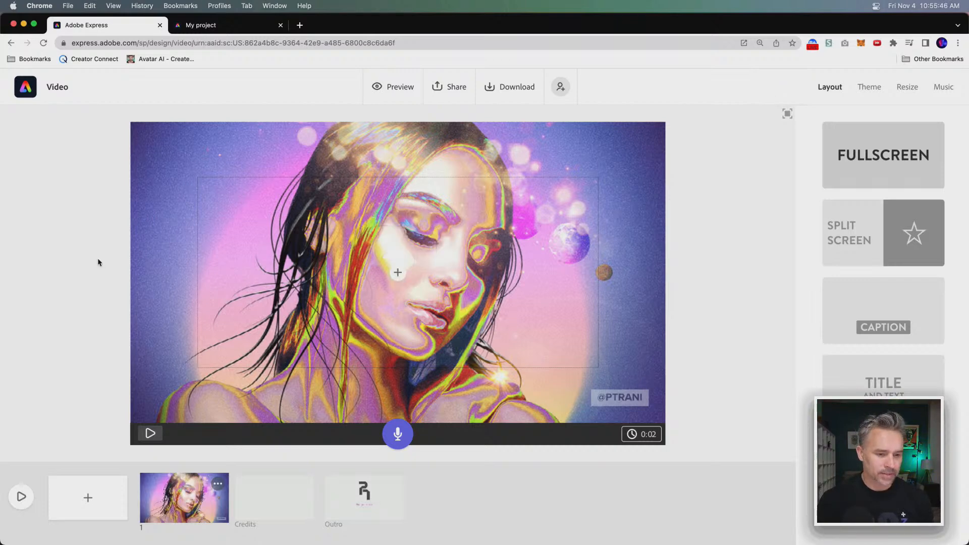
Reapply the owner's @ handle brand to the video's theme
{"action": "left_click", "coordinate": [869, 87]}
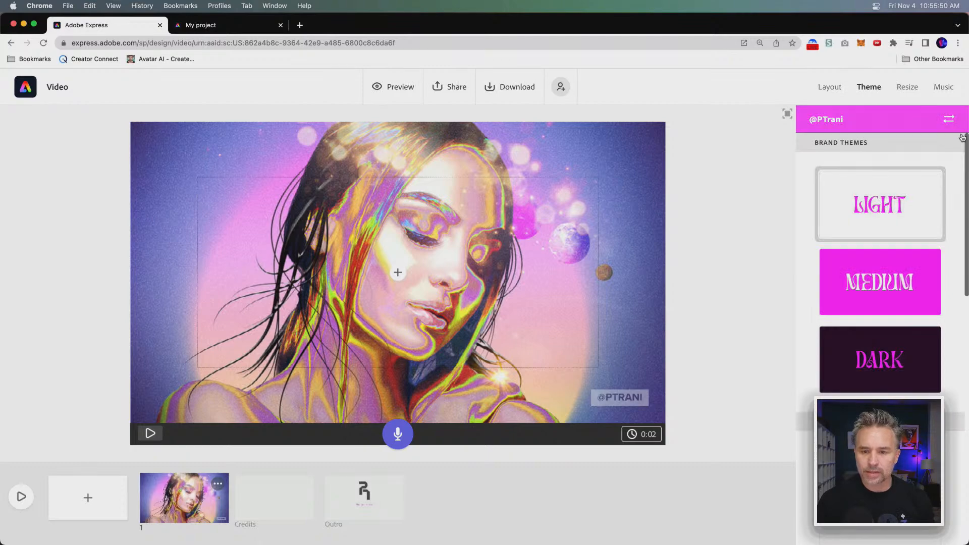
{"action": "left_click", "coordinate": [949, 119]}
{"action": "left_click", "coordinate": [402, 204]}
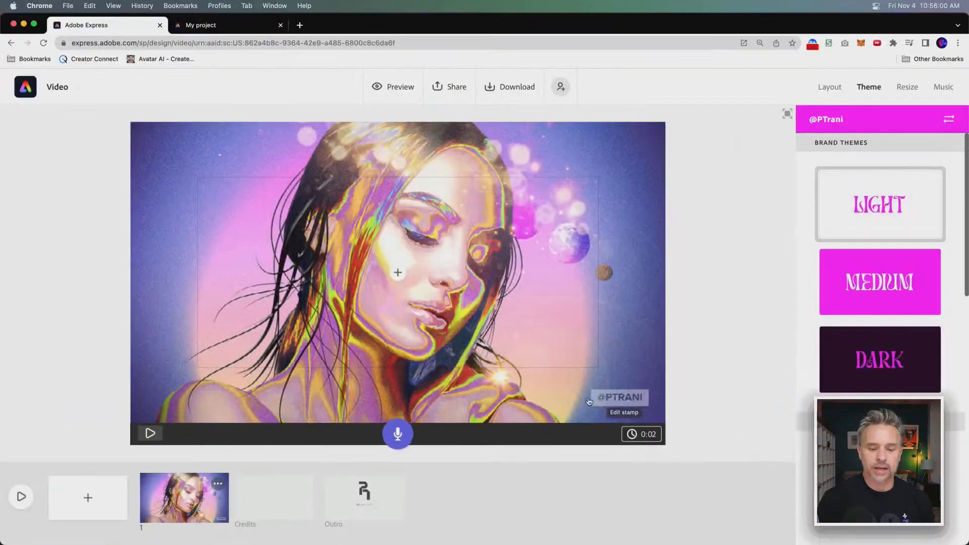
Resize the video to the square format and play its preview, and return to editing
{"action": "left_click", "coordinate": [908, 87]}
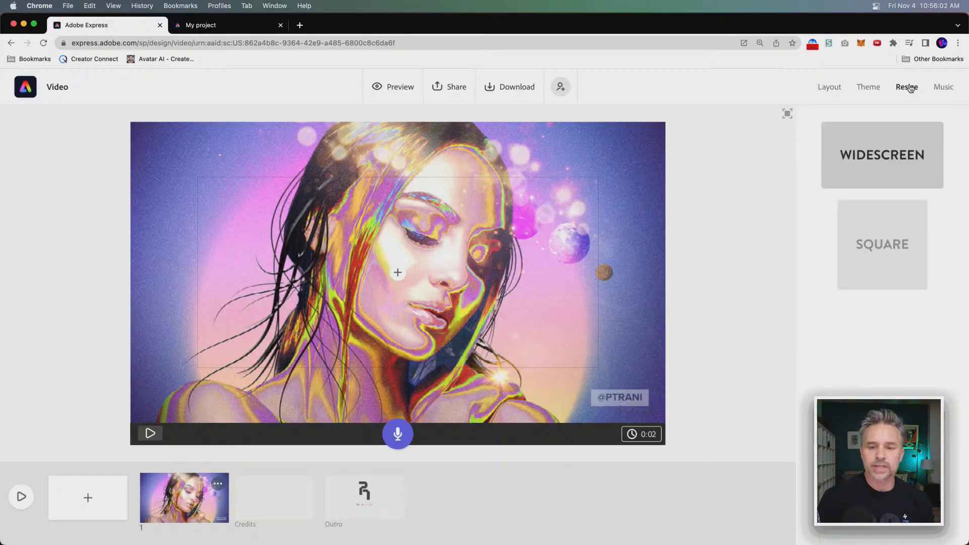
{"action": "left_click", "coordinate": [877, 237]}
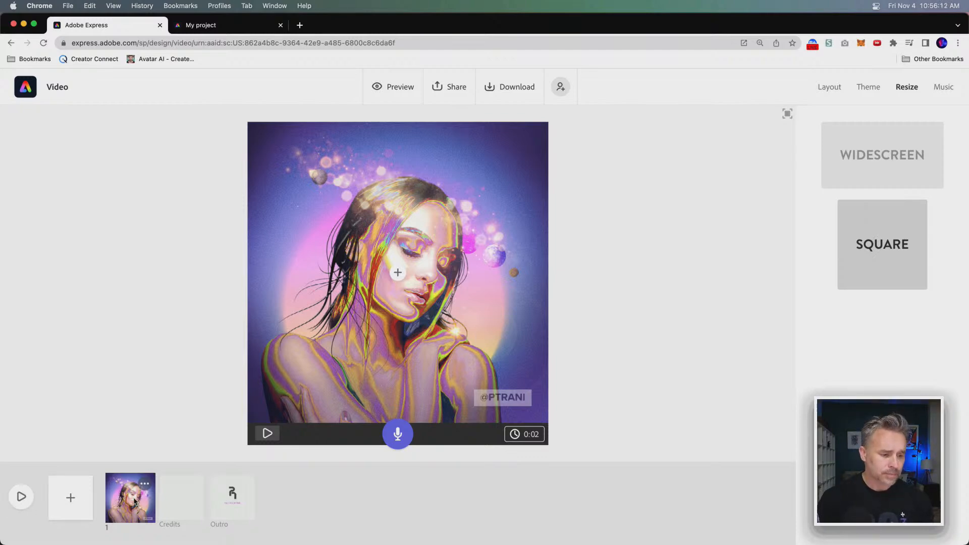
{"action": "left_click", "coordinate": [15, 500]}
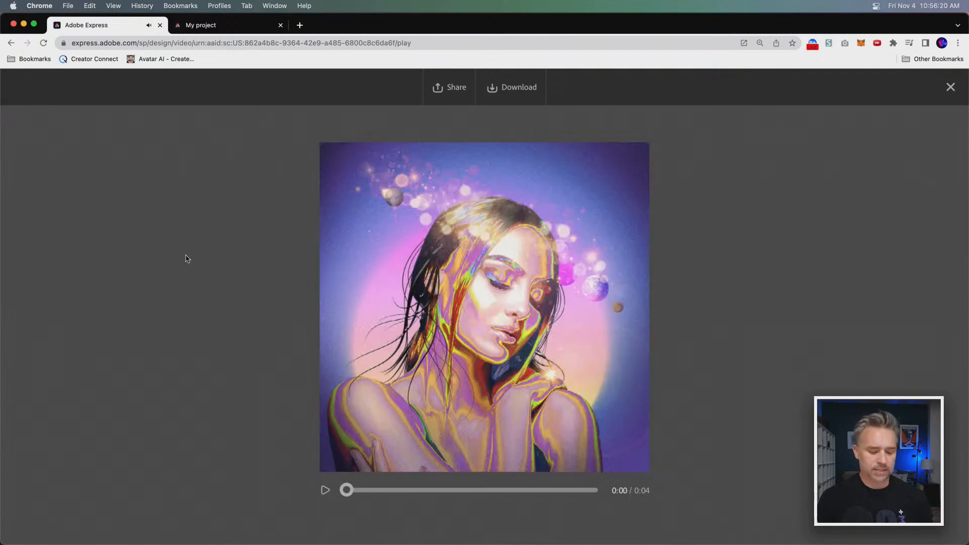
{"action": "left_click", "coordinate": [324, 490]}
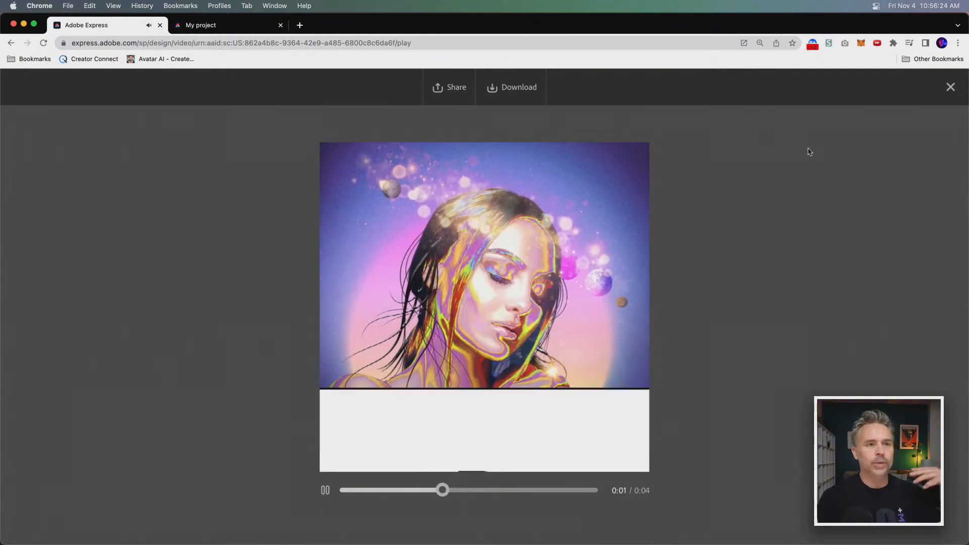
{"action": "left_click", "coordinate": [949, 87]}
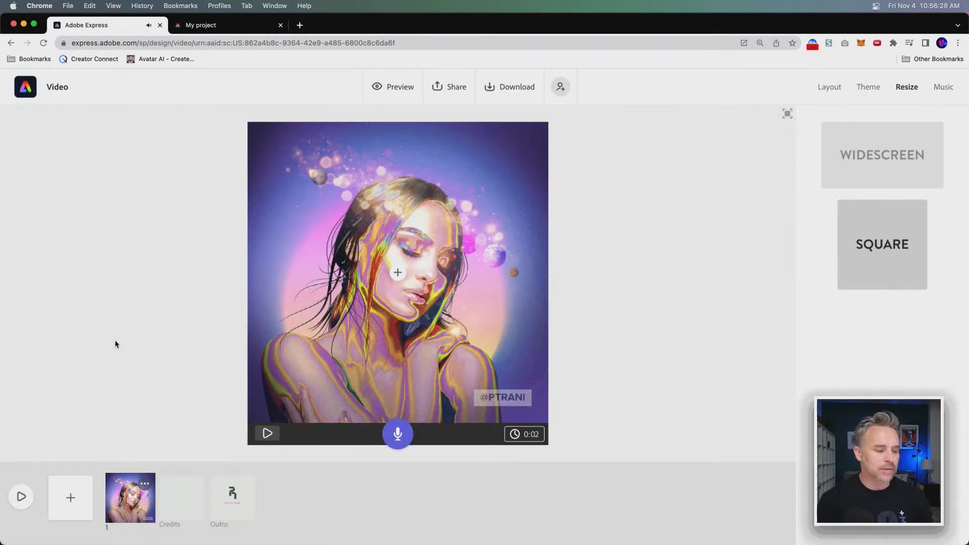
Add a blank second slide after the portrait in the video
{"action": "left_click", "coordinate": [71, 498]}
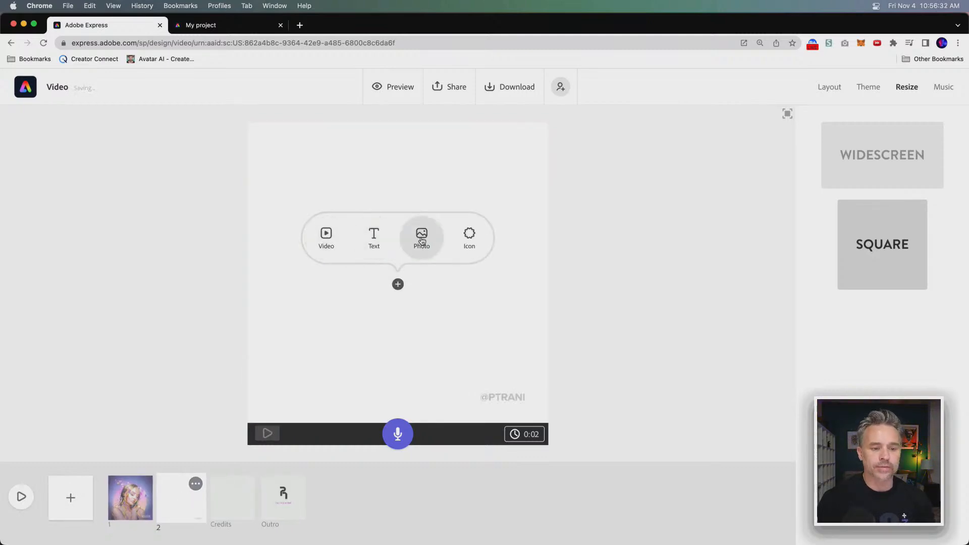
Fill the empty second scene with the photo 3D.jpg from the Portfolio folder
{"action": "left_click", "coordinate": [420, 246]}
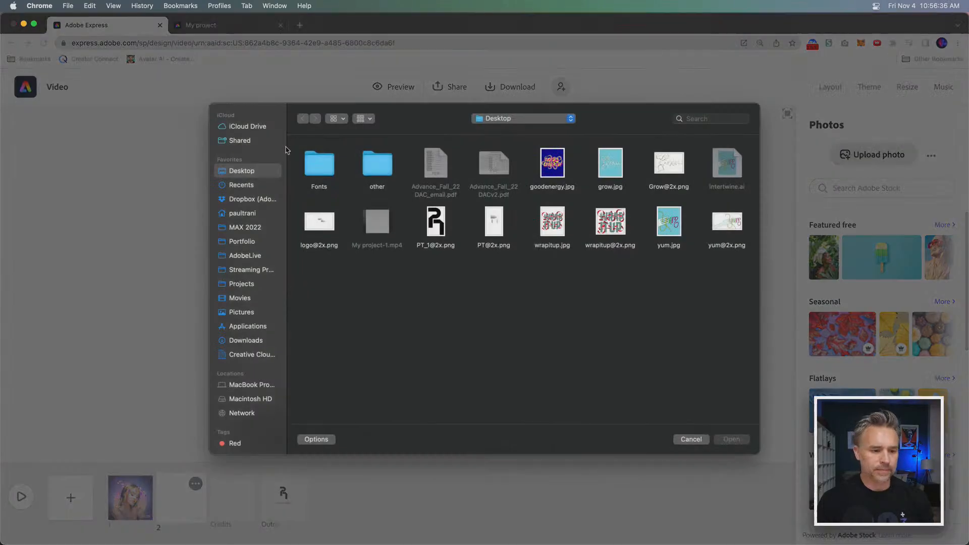
{"action": "left_click", "coordinate": [237, 242]}
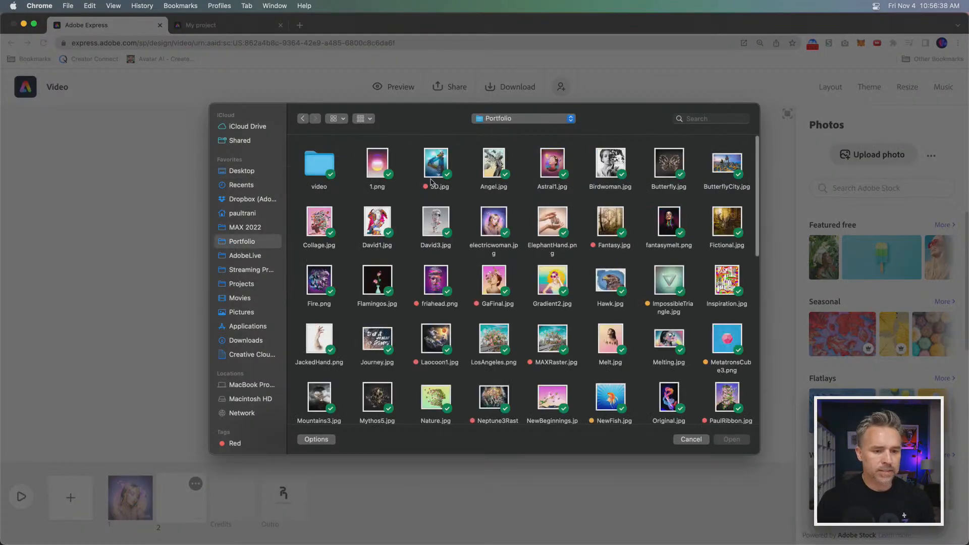
{"action": "double_click", "coordinate": [437, 165]}
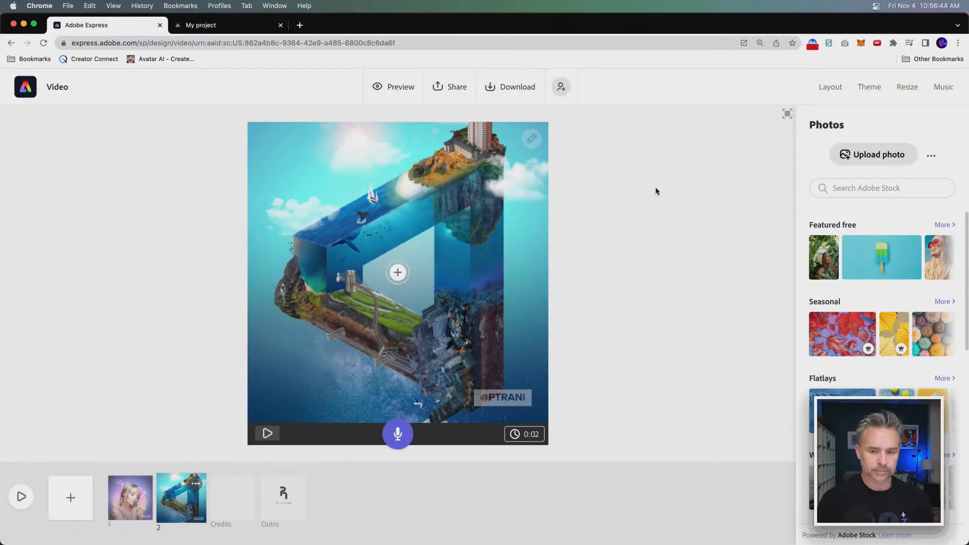
{"action": "left_click", "coordinate": [457, 183]}
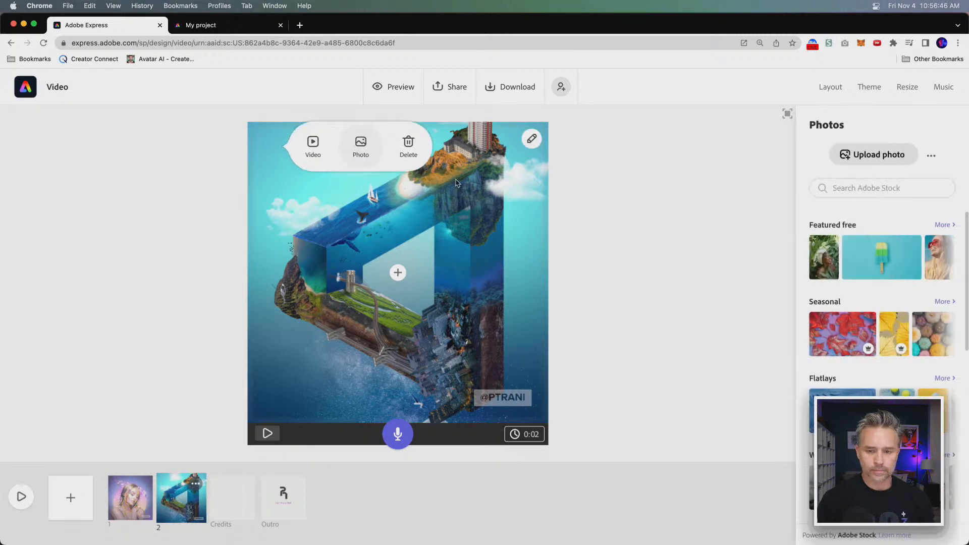
{"action": "left_click", "coordinate": [583, 192]}
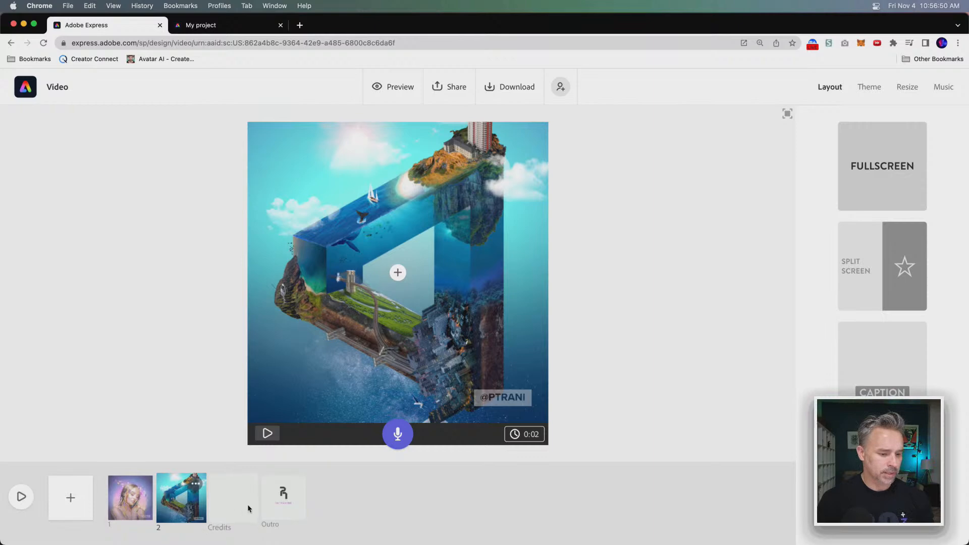
Add a third scene and fill it with the photo MAXRaster.jpg from the Portfolio folder
{"action": "left_click", "coordinate": [71, 499]}
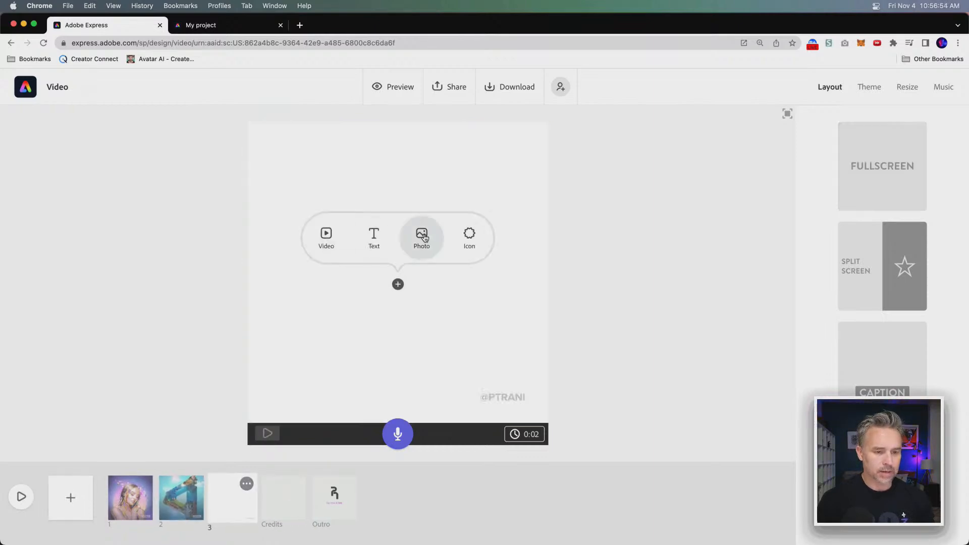
{"action": "left_click", "coordinate": [423, 237]}
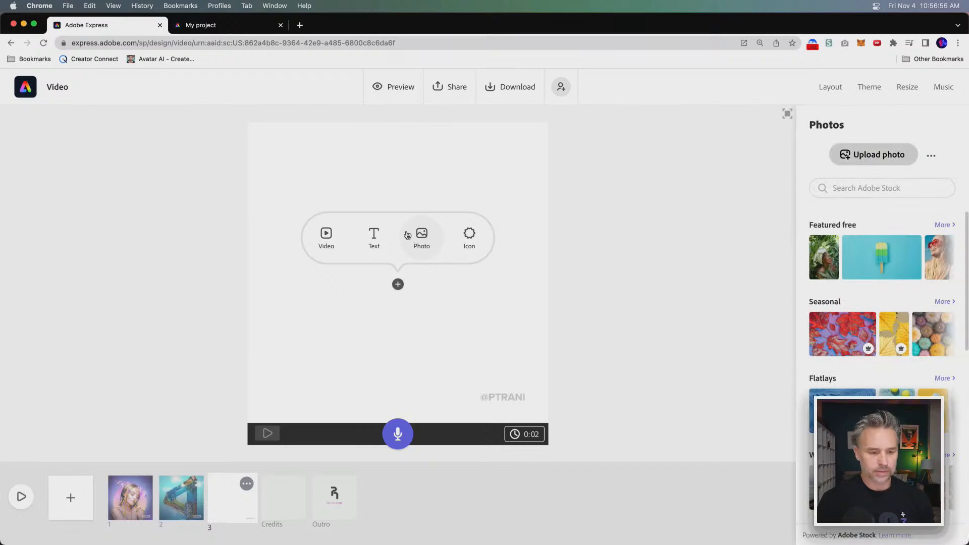
{"action": "left_click", "coordinate": [407, 234]}
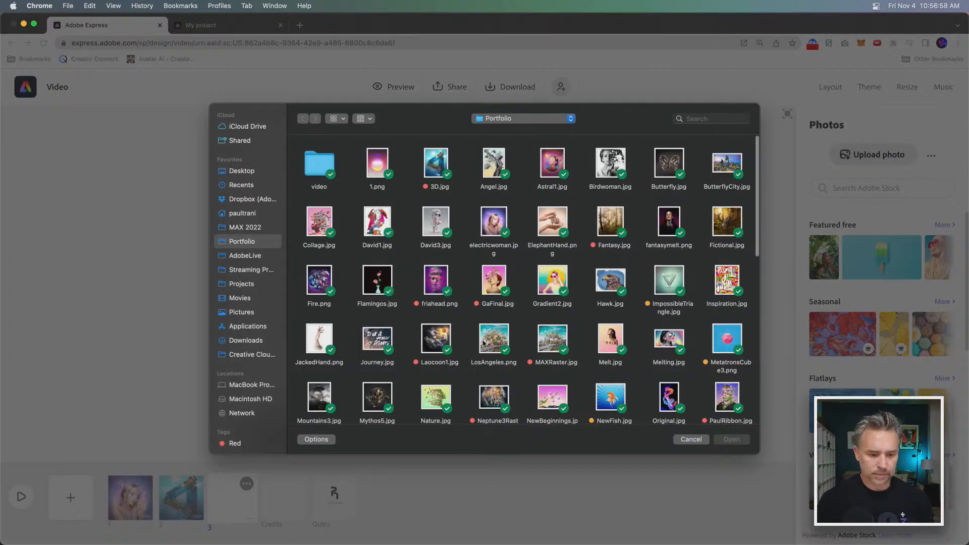
{"action": "double_click", "coordinate": [546, 343]}
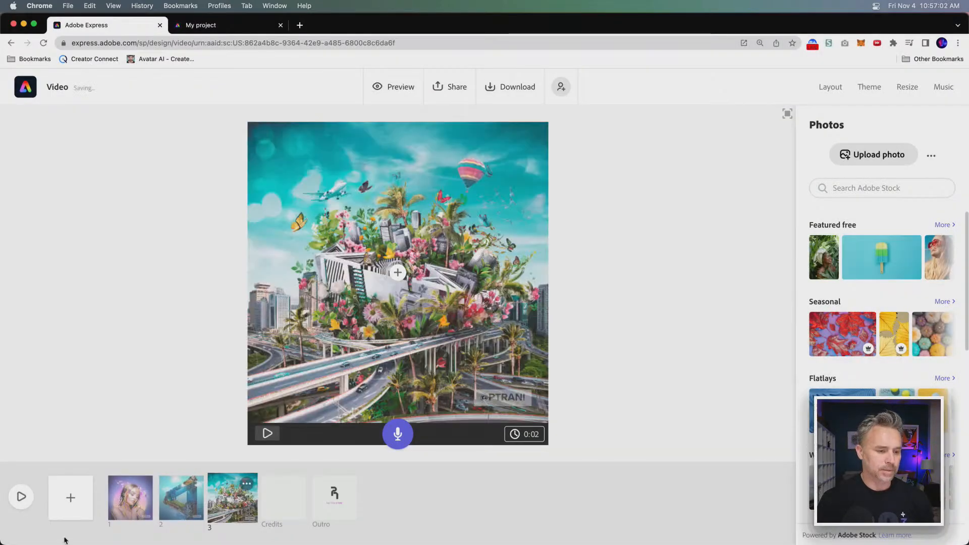
Add a fourth scene and fill it with the photo Angel.jpg, checking its preview before opening it
{"action": "left_click", "coordinate": [70, 499]}
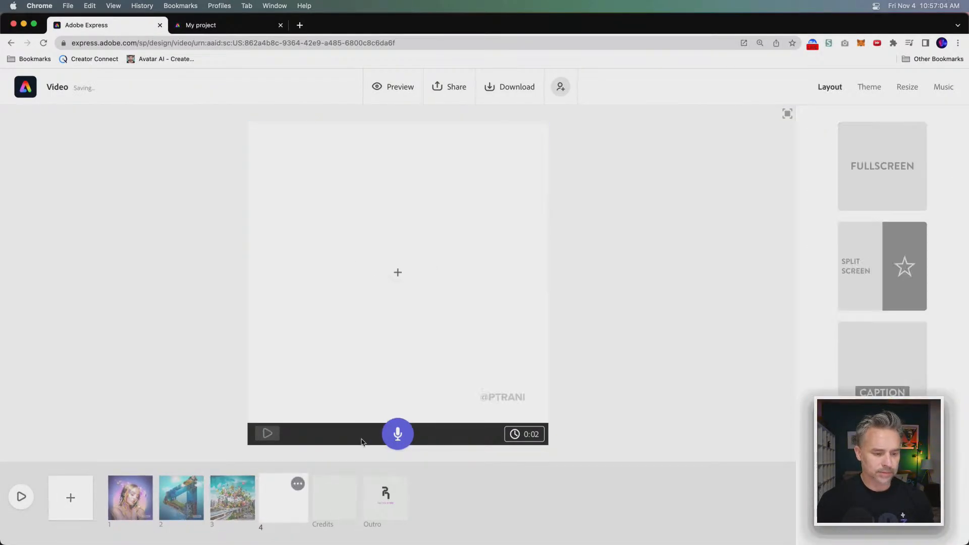
{"action": "left_click", "coordinate": [297, 484]}
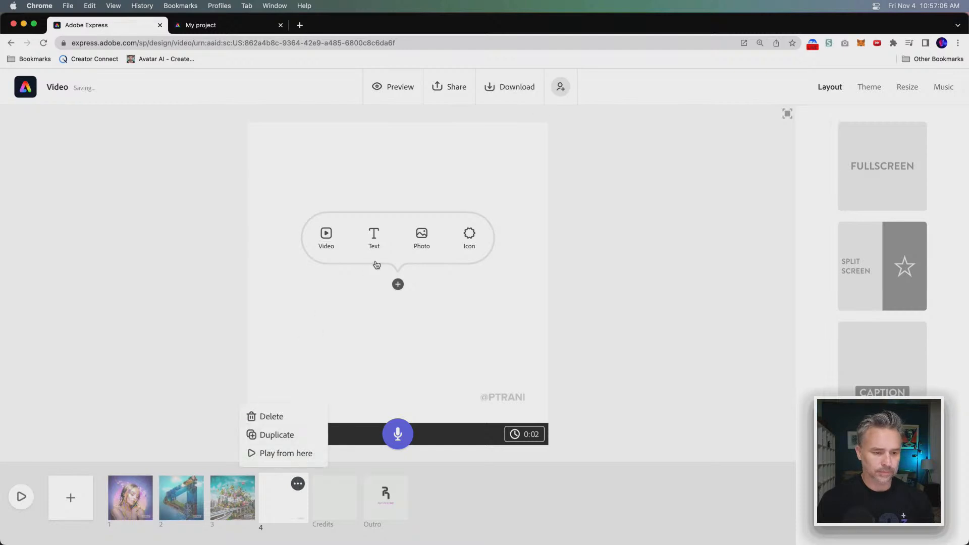
{"action": "left_click", "coordinate": [422, 236]}
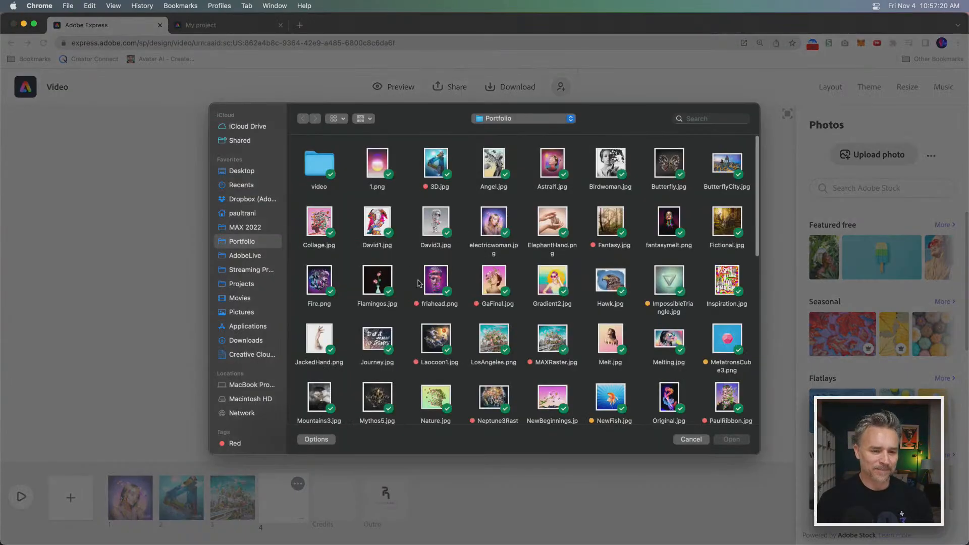
{"action": "scroll", "coordinate": [415, 289], "scroll_direction": "down", "scroll_amount": 5}
{"action": "scroll", "coordinate": [415, 289], "scroll_direction": "down", "scroll_amount": 3}
{"action": "scroll", "coordinate": [417, 290], "scroll_direction": "up", "scroll_amount": 6}
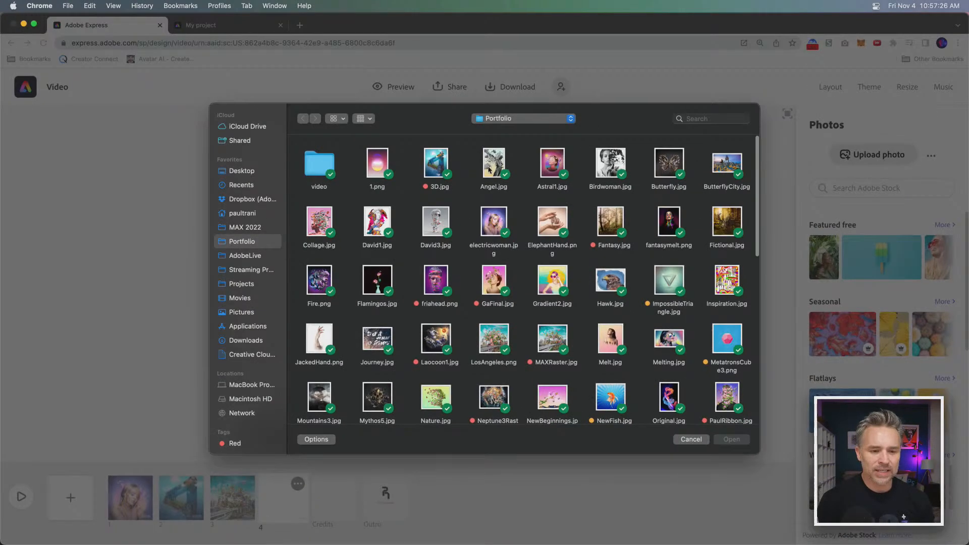
{"action": "left_click", "coordinate": [445, 100]}
{"action": "key", "text": "space"}
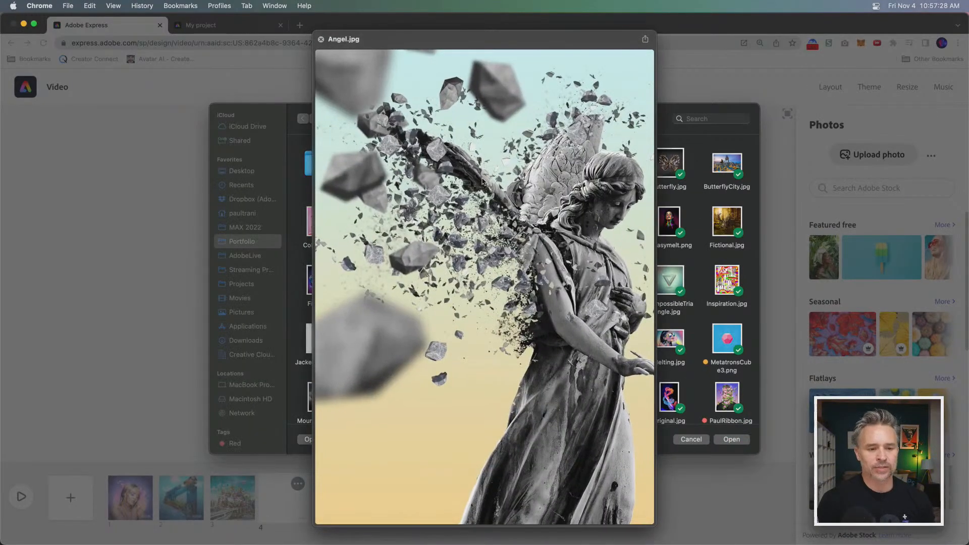
{"action": "key", "text": "space"}
{"action": "scroll", "coordinate": [690, 423], "scroll_direction": "down", "scroll_amount": 2}
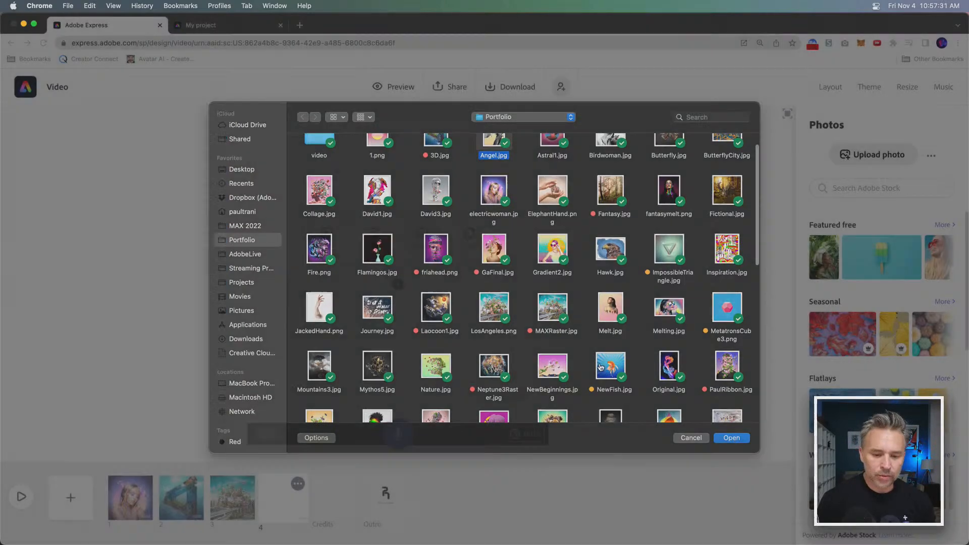
{"action": "left_click", "coordinate": [731, 440]}
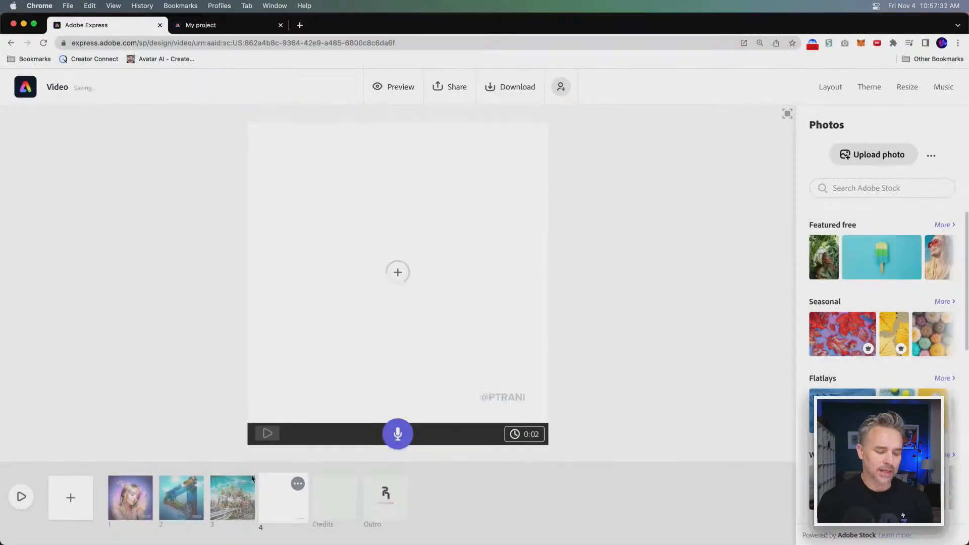
Add a fifth scene with the green and pink flowered skeleton image from Portfolio, and move the city scene behind the angel scene
{"action": "left_click", "coordinate": [71, 498]}
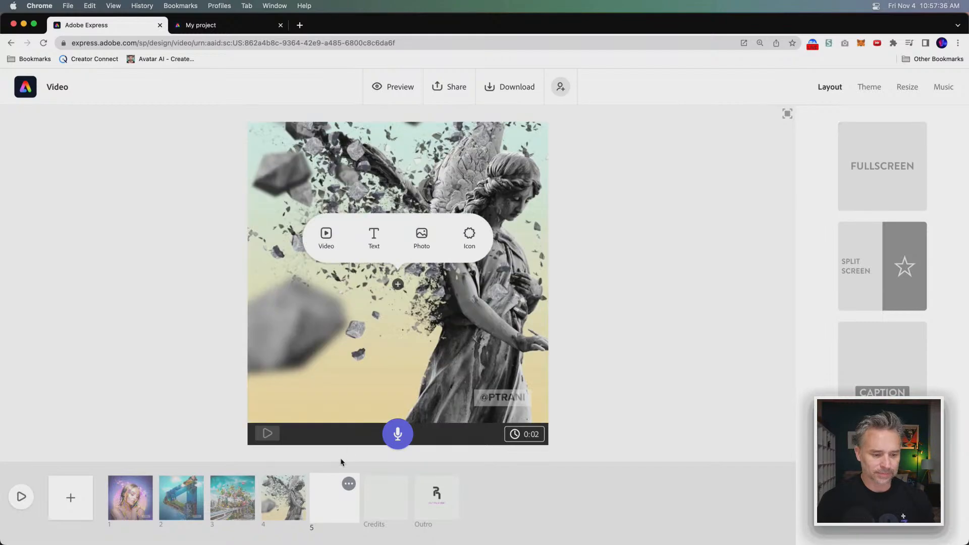
{"action": "left_click", "coordinate": [413, 246]}
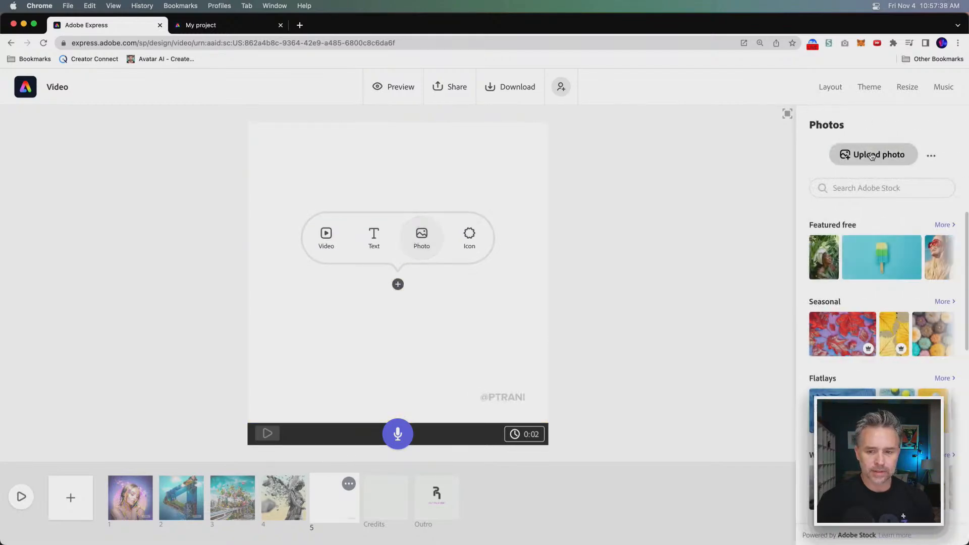
{"action": "scroll", "coordinate": [467, 316], "scroll_direction": "down", "scroll_amount": 5}
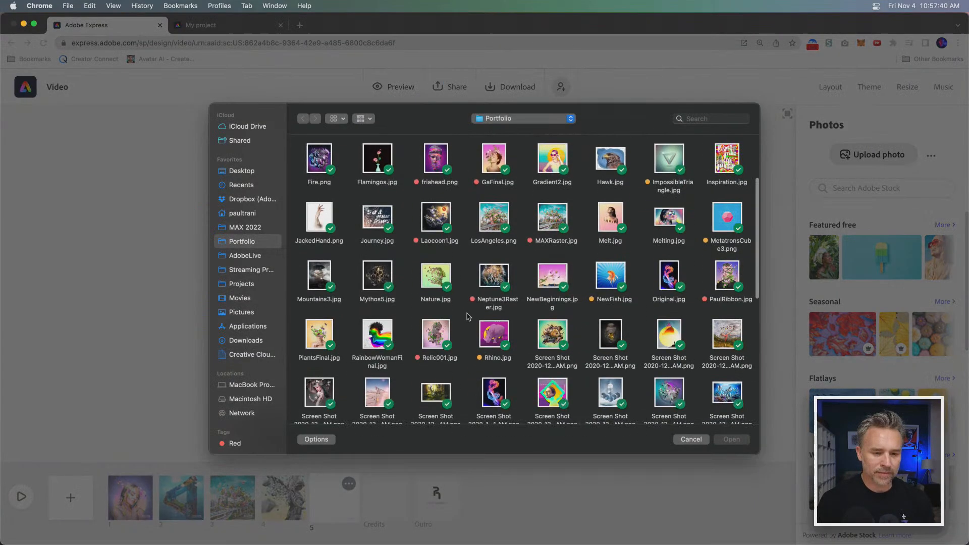
{"action": "scroll", "coordinate": [467, 317], "scroll_direction": "down", "scroll_amount": 3}
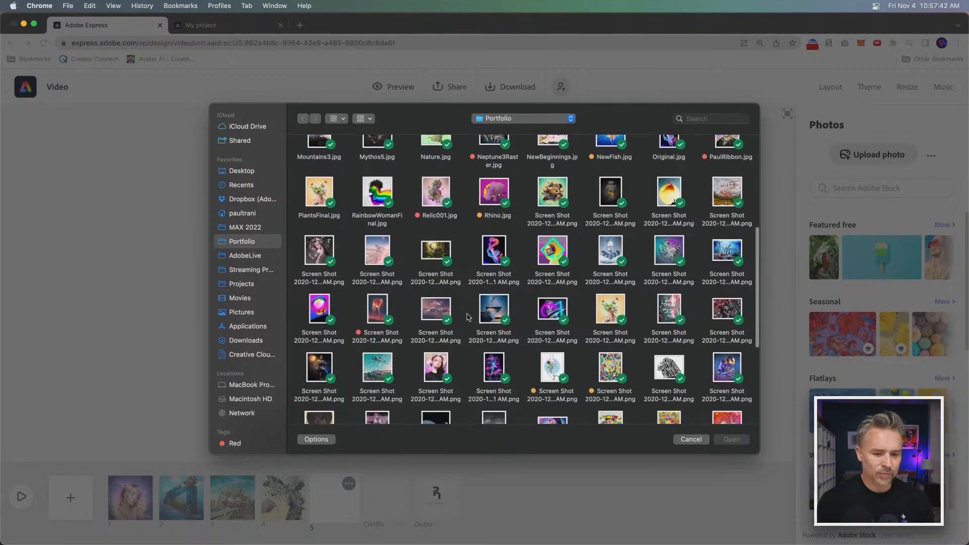
{"action": "scroll", "coordinate": [467, 317], "scroll_direction": "down", "scroll_amount": 6}
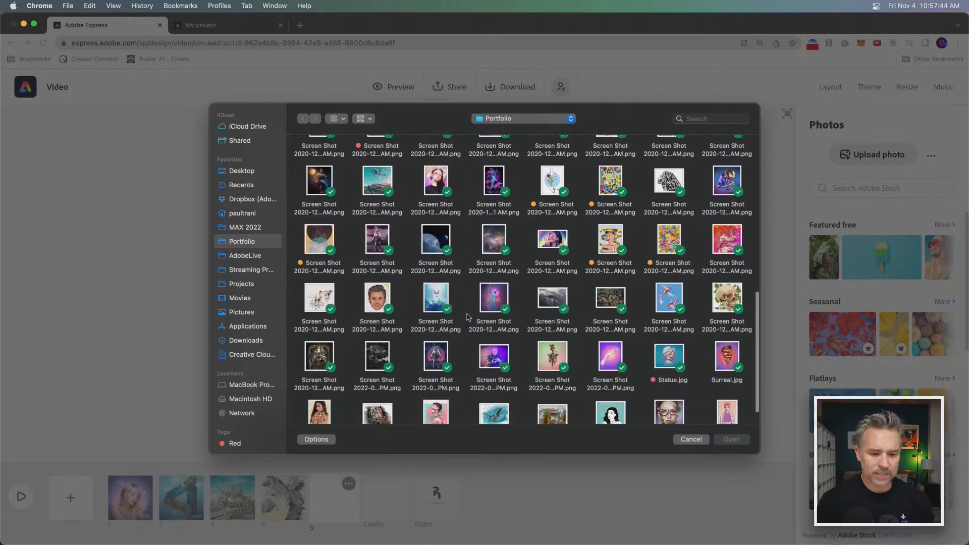
{"action": "left_click", "coordinate": [552, 323]}
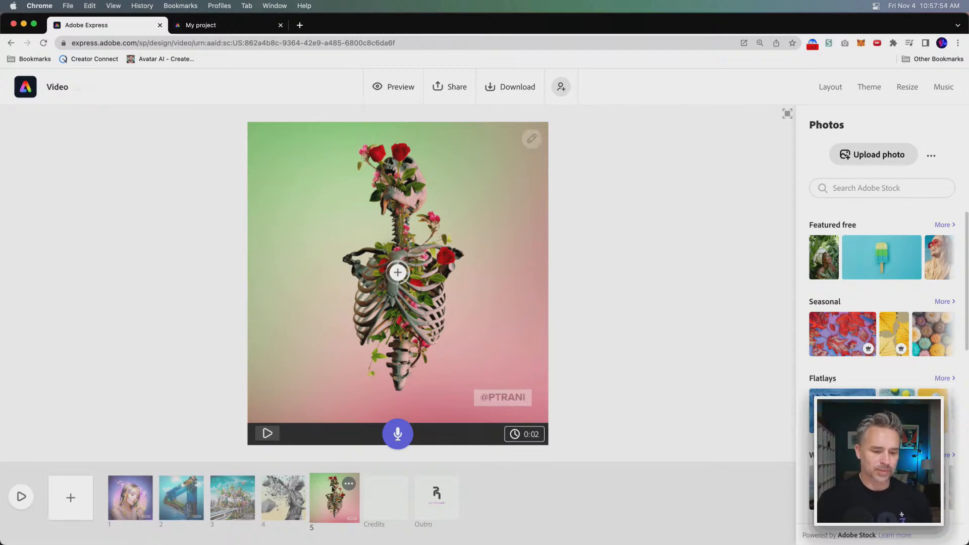
{"action": "left_click_drag", "start_coordinate": [224, 491], "coordinate": [283, 491]}
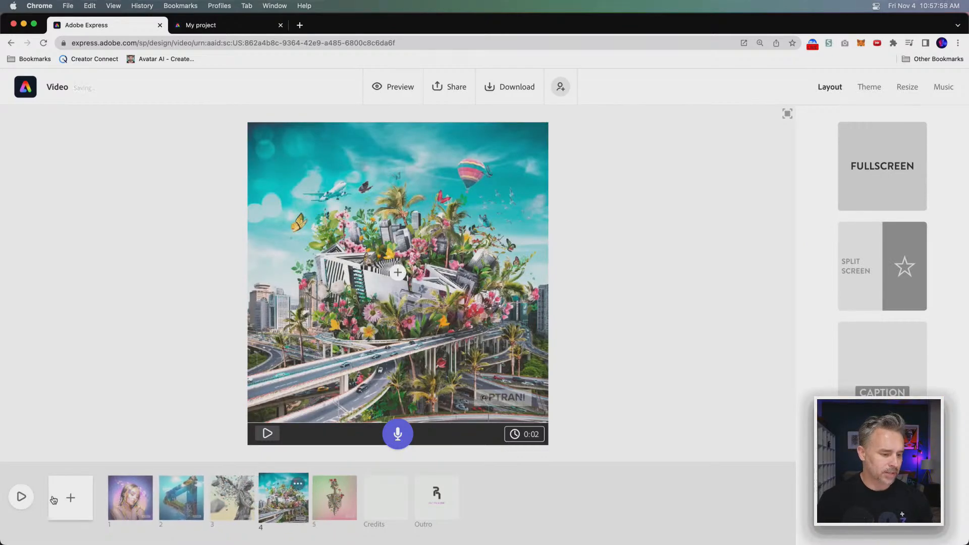
Insert a new scene after the city scene and fill it with WomanPlantFace.jpg from the Portfolio folder
{"action": "left_click", "coordinate": [69, 498]}
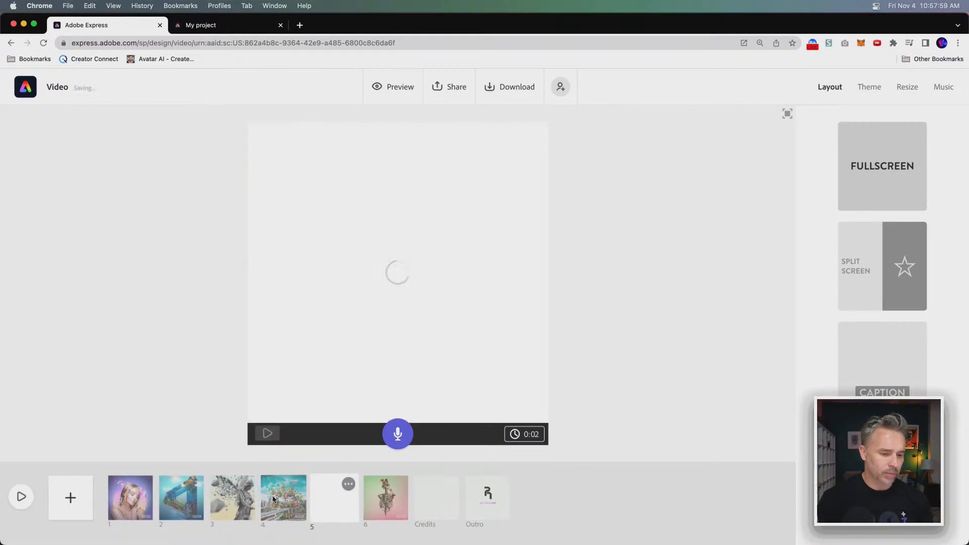
{"action": "left_click", "coordinate": [348, 484]}
{"action": "left_click", "coordinate": [422, 227]}
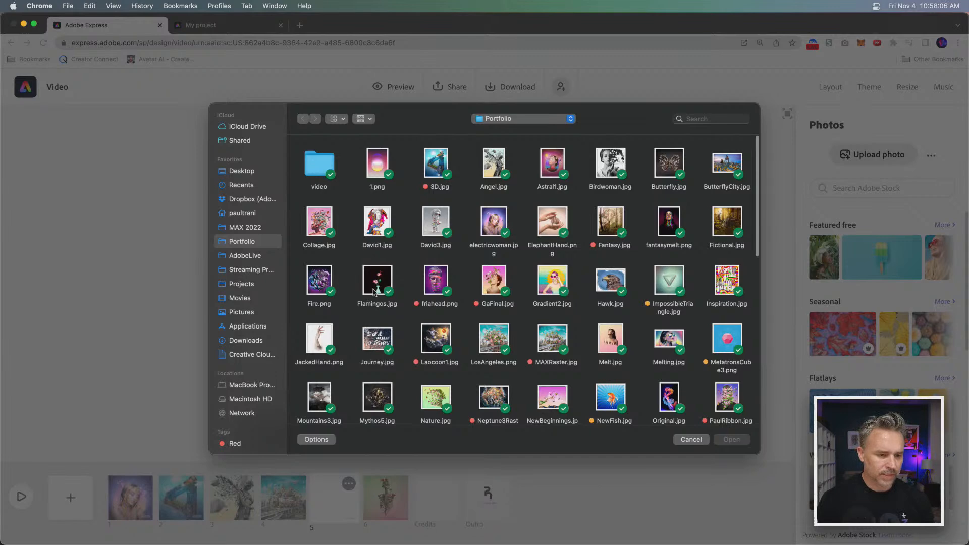
{"action": "left_click", "coordinate": [382, 225]}
{"action": "key", "text": "space"}
{"action": "key", "text": "space"}
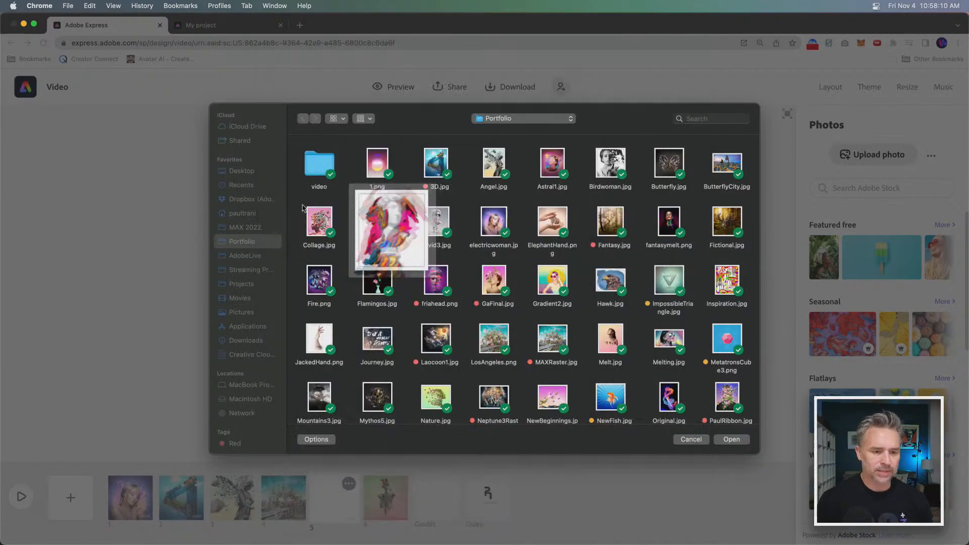
{"action": "scroll", "coordinate": [650, 330], "scroll_direction": "down", "scroll_amount": 10}
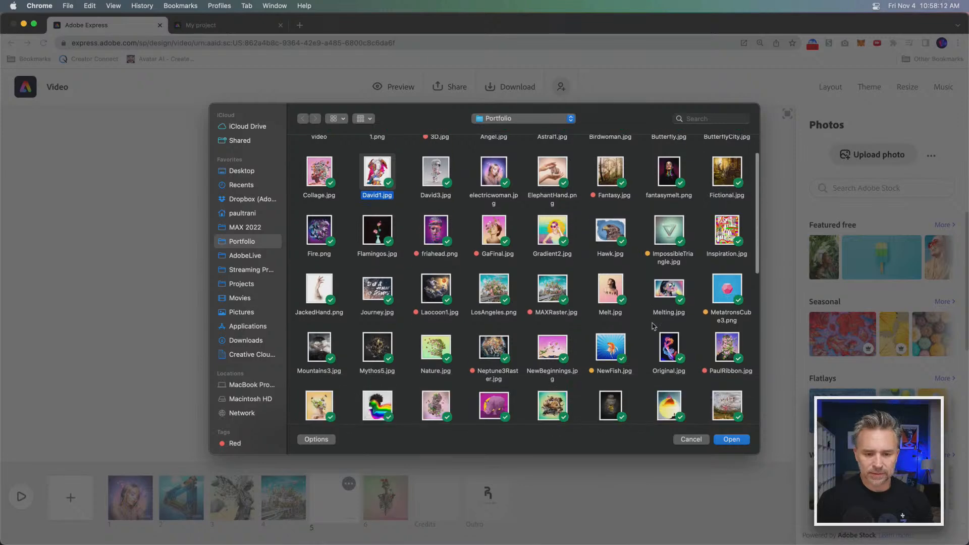
{"action": "scroll", "coordinate": [651, 325], "scroll_direction": "down", "scroll_amount": 3}
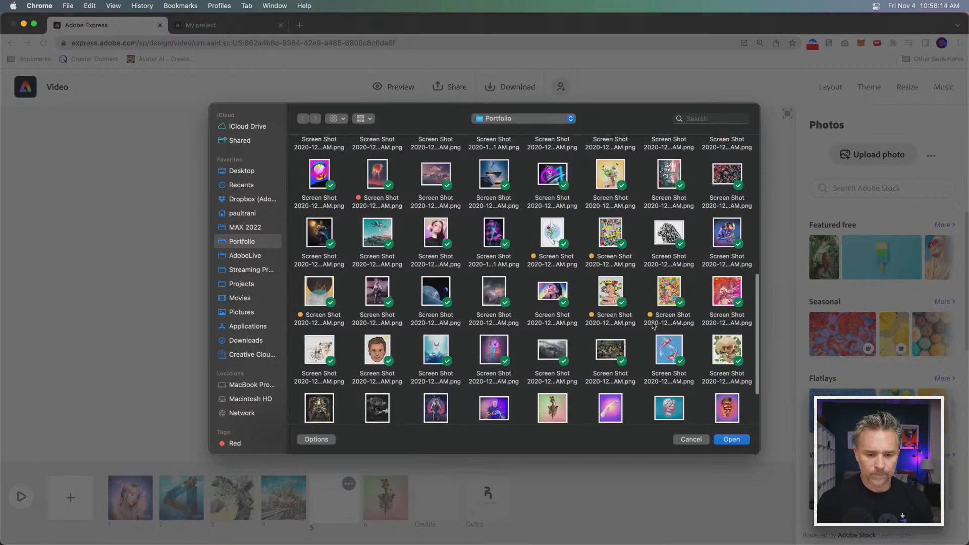
{"action": "left_click", "coordinate": [729, 234]}
{"action": "scroll", "coordinate": [730, 236], "scroll_direction": "down", "scroll_amount": 3}
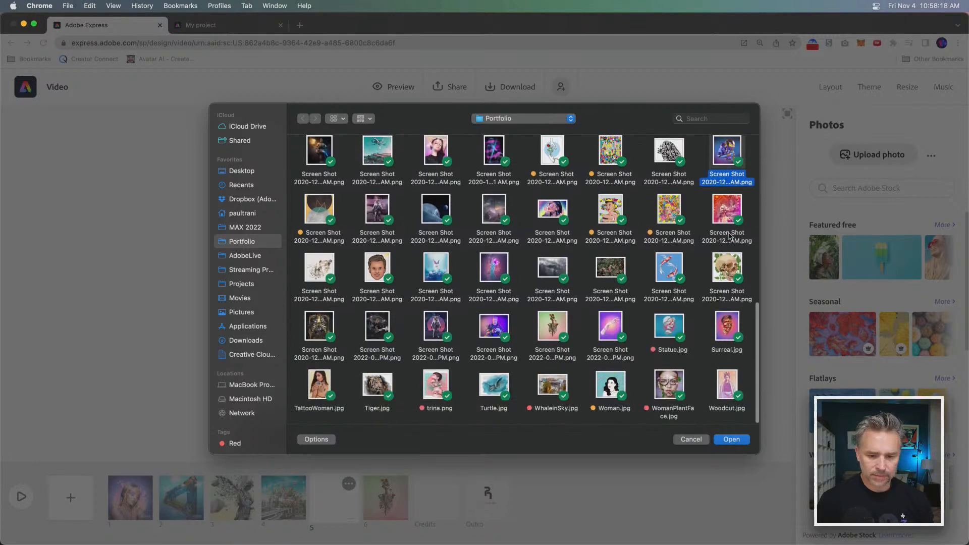
{"action": "left_click", "coordinate": [666, 387]}
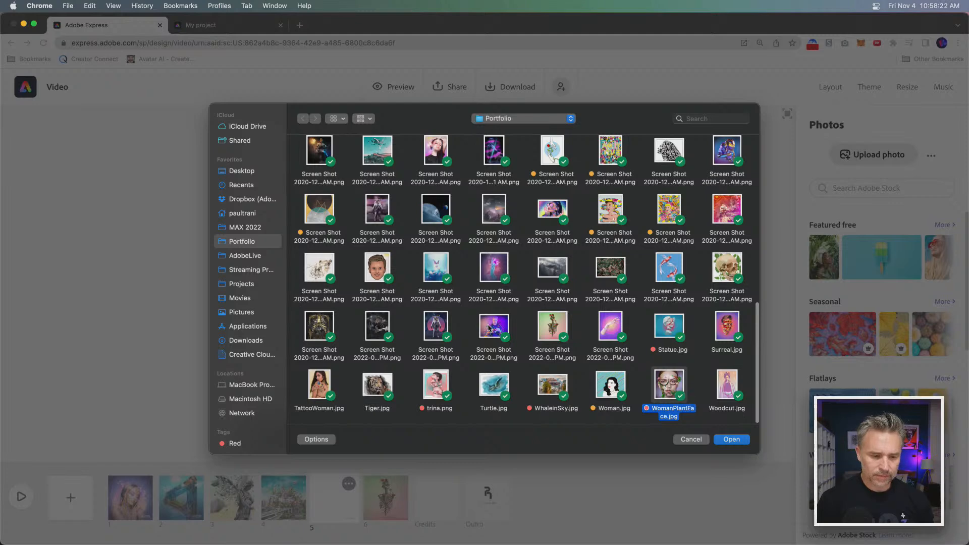
{"action": "left_click", "coordinate": [731, 439]}
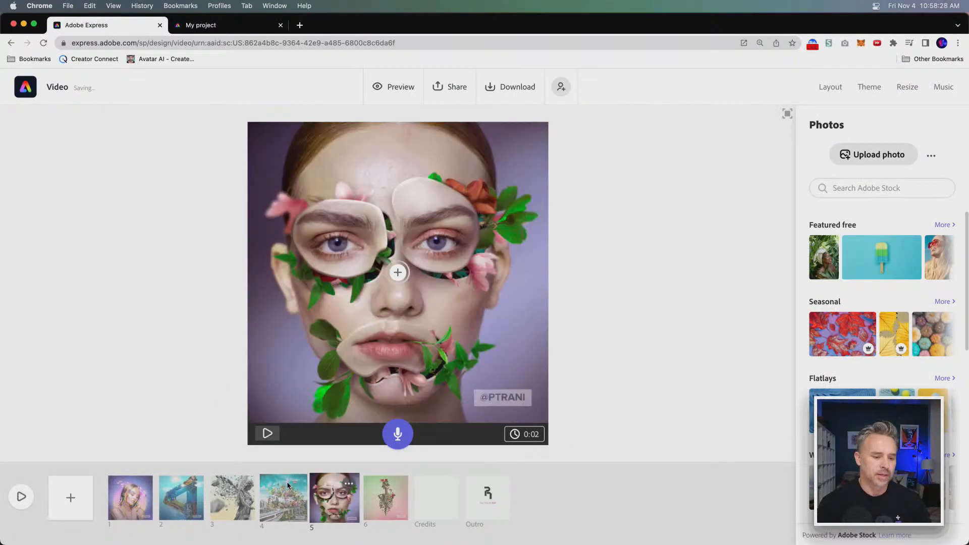
Review the scenes back to the first one and play the whole video in the preview
{"action": "left_click", "coordinate": [272, 506]}
{"action": "left_click", "coordinate": [232, 503]}
{"action": "left_click", "coordinate": [181, 502]}
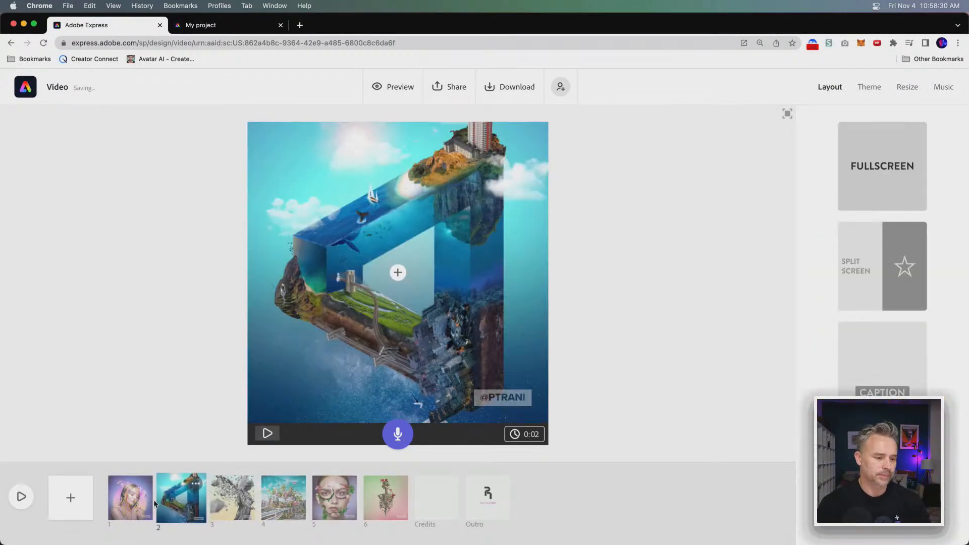
{"action": "left_click", "coordinate": [130, 500]}
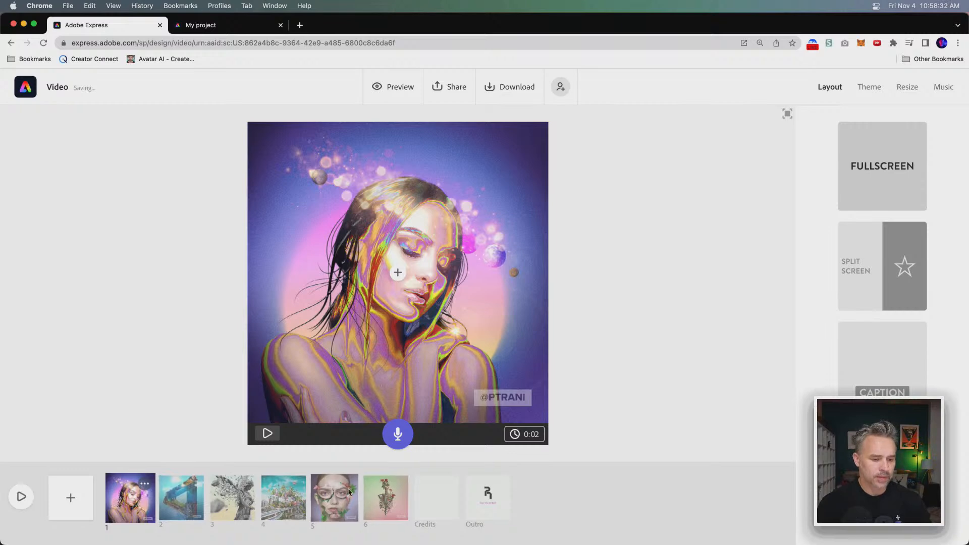
{"action": "left_click", "coordinate": [21, 496]}
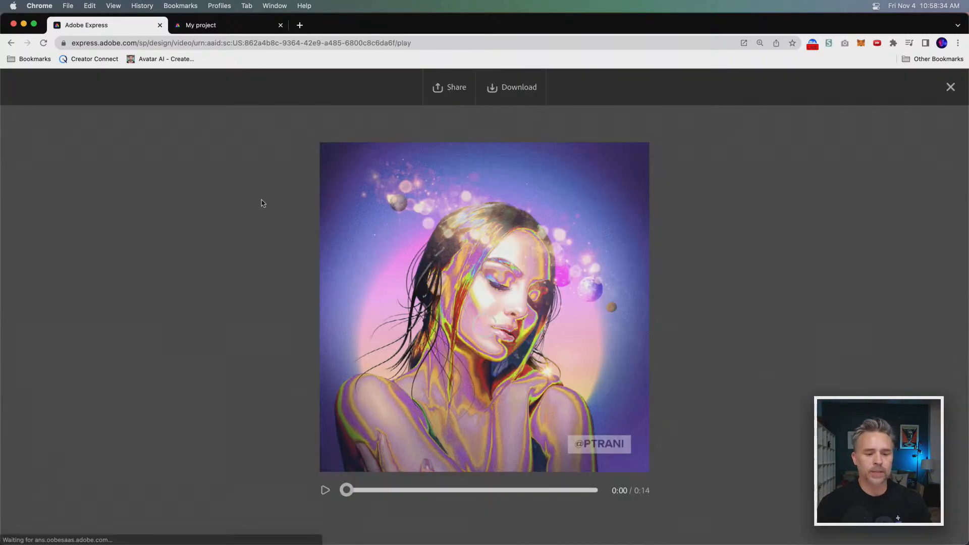
{"action": "left_click", "coordinate": [327, 490]}
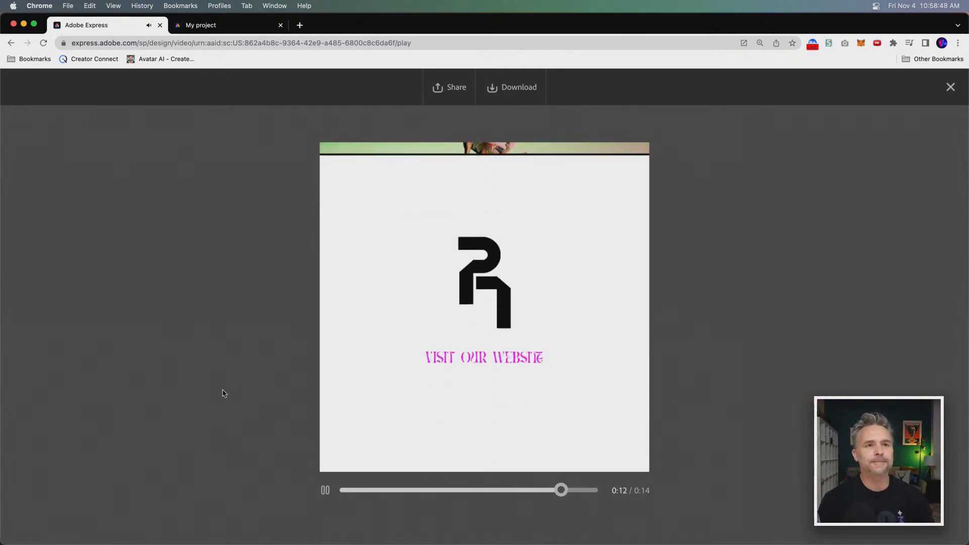
Close the video preview and open the outro scene for editing
{"action": "left_click", "coordinate": [949, 87]}
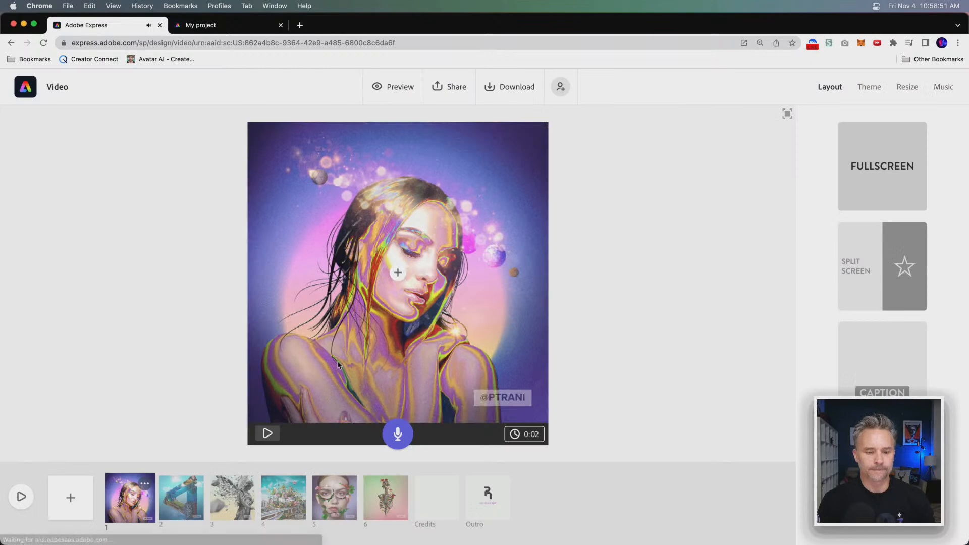
{"action": "left_click", "coordinate": [439, 501]}
{"action": "left_click", "coordinate": [486, 498]}
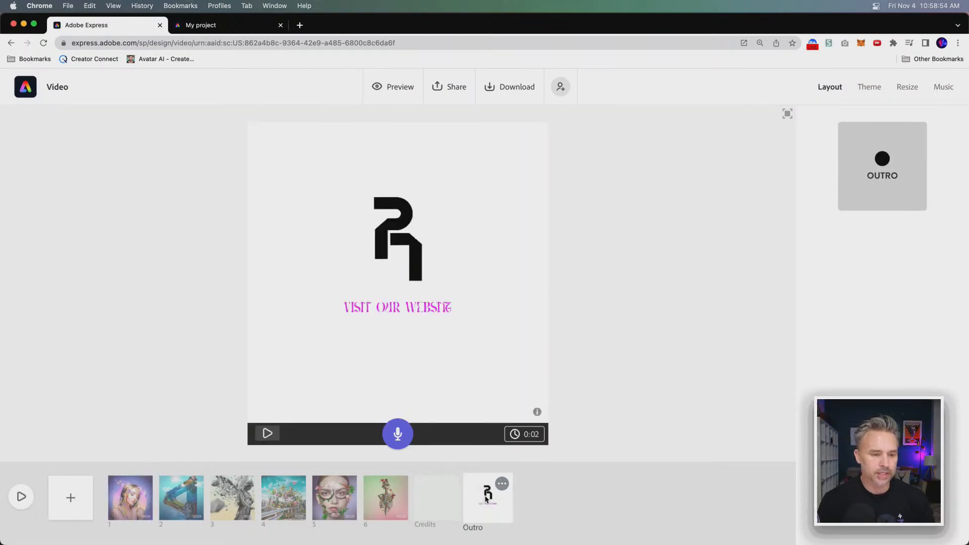
Replace the outro scene's "VISIT OUR WEBSITE" text with "2022 RETROSPECTIVE", correcting its spelling
{"action": "double_click", "coordinate": [391, 314]}
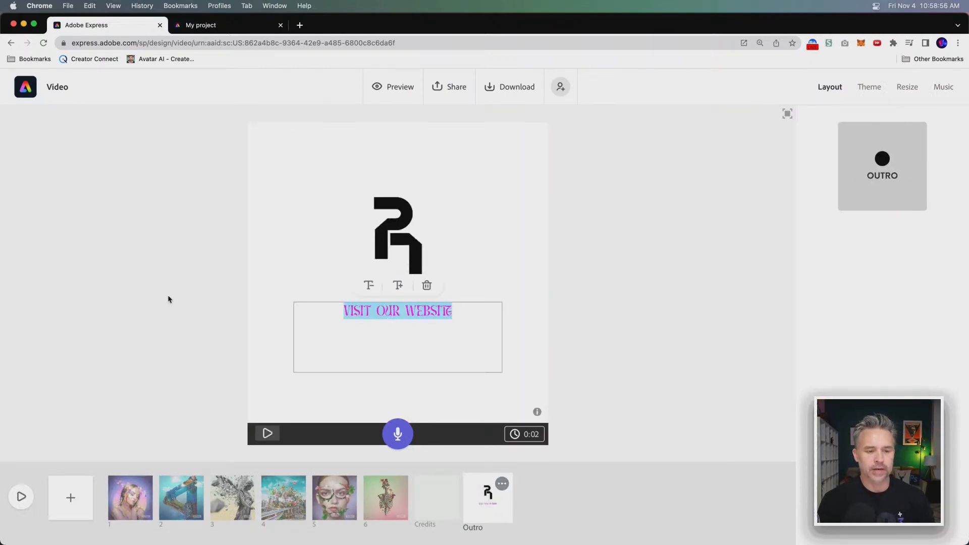
{"action": "scroll", "coordinate": [262, 3], "scroll_direction": "down", "scroll_amount": 2}
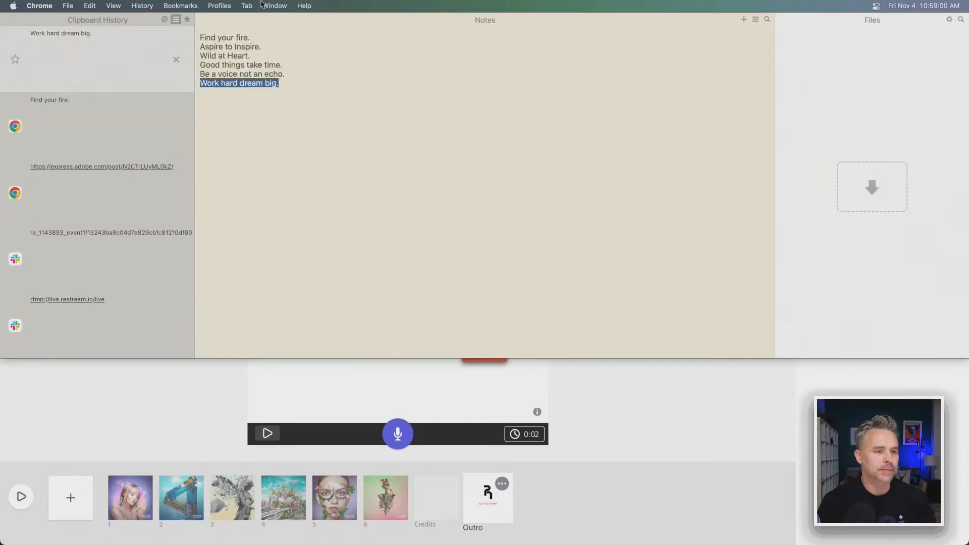
{"action": "left_click", "coordinate": [387, 387]}
{"action": "left_click", "coordinate": [382, 314]}
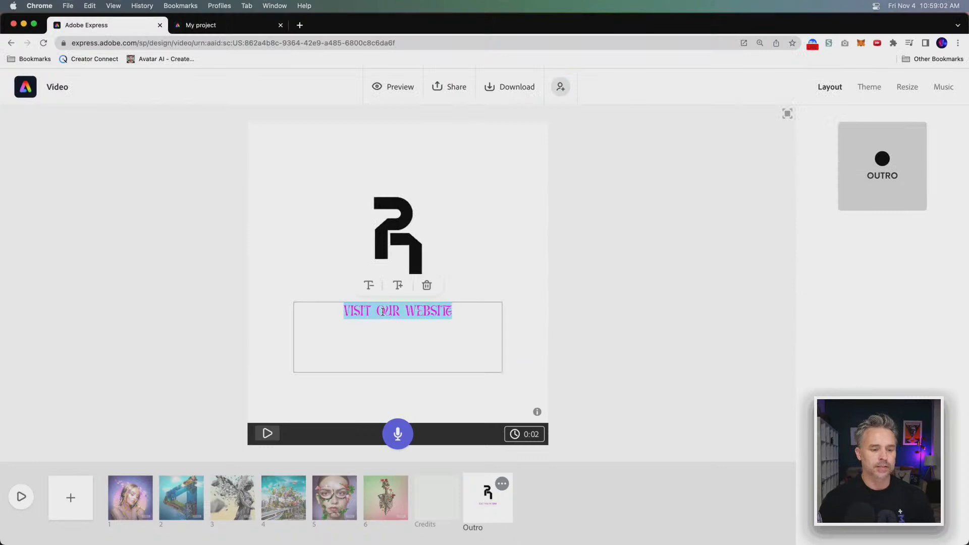
{"action": "type", "text": "2022 RETROSPECTIVE"}
{"action": "left_click", "coordinate": [72, 301]}
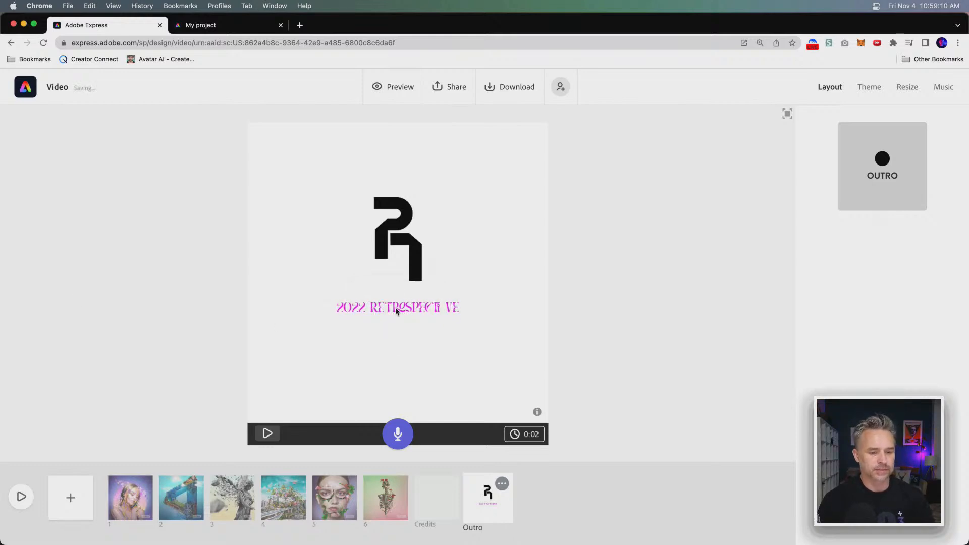
{"action": "double_click", "coordinate": [413, 311]}
{"action": "left_click", "coordinate": [214, 253]}
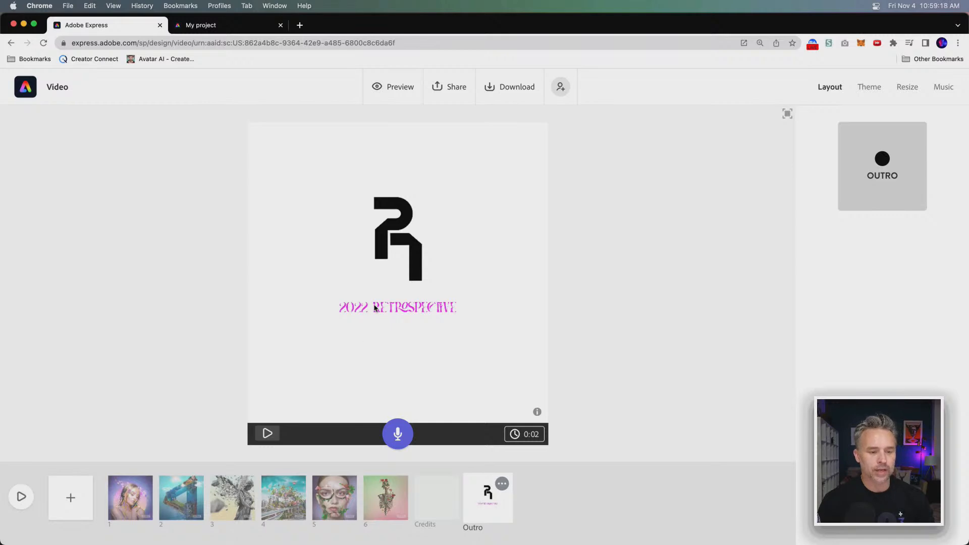
Shorten the text under the logo in the outro scene to "2022"
{"action": "double_click", "coordinate": [402, 309]}
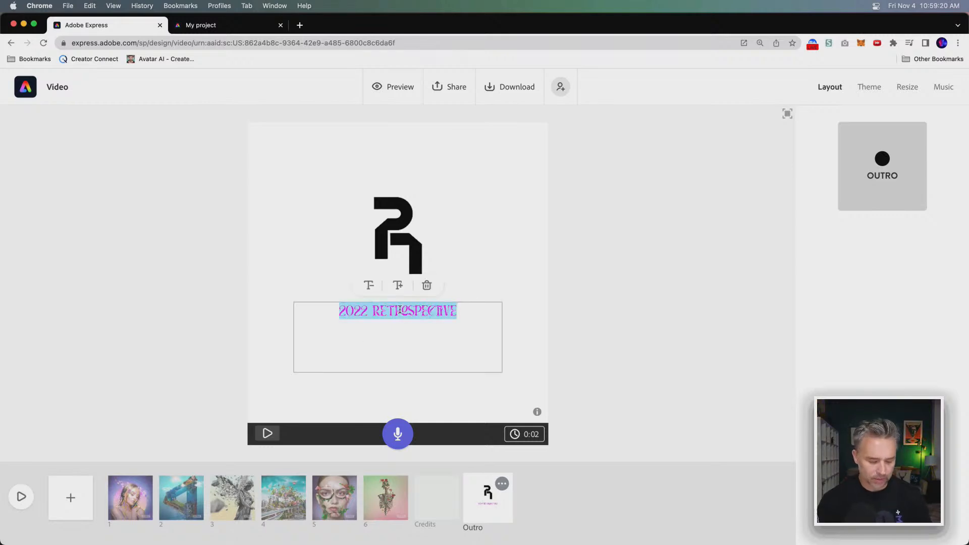
{"action": "type", "text": "2022"}
{"action": "left_click", "coordinate": [223, 305]}
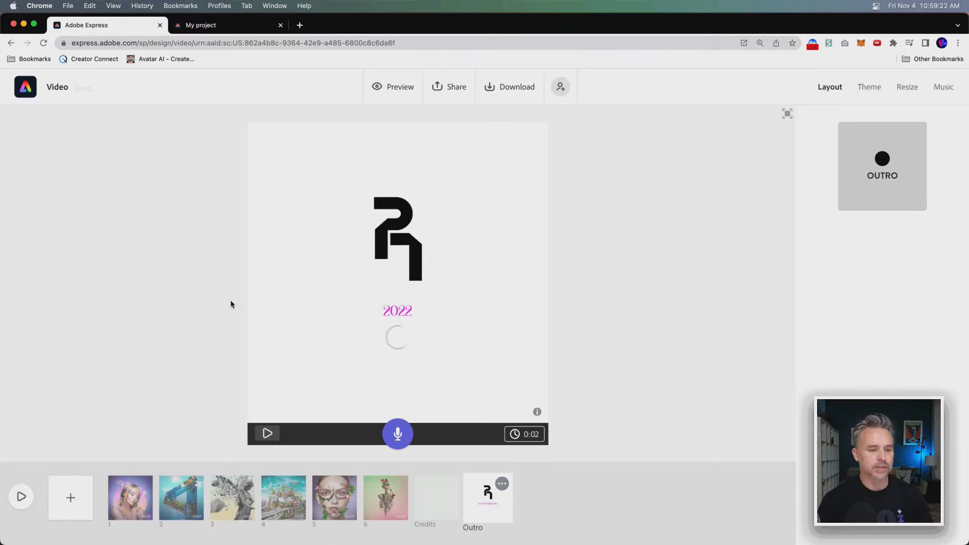
Insert a new scene after the first artwork and add the title text "2022 RETROSPECTIVE" to it
{"action": "left_click", "coordinate": [425, 503]}
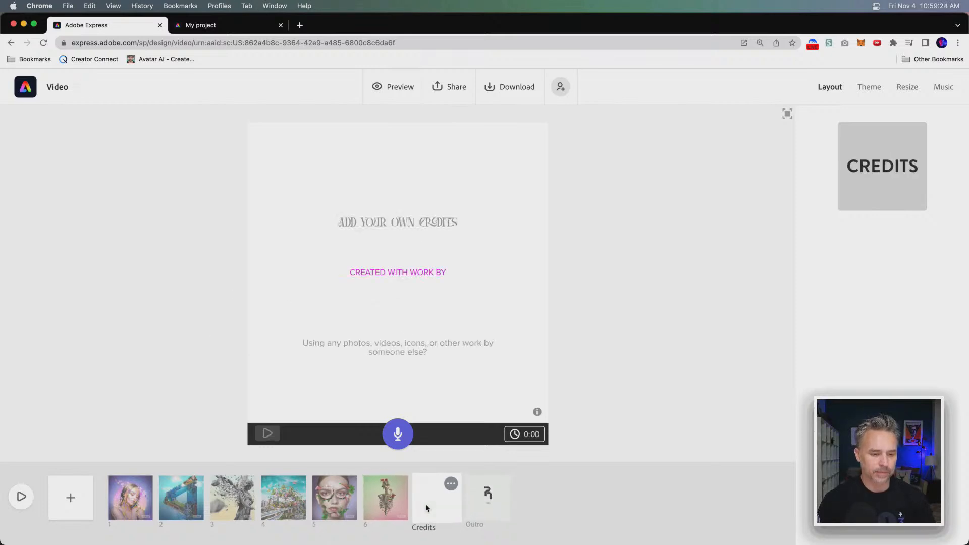
{"action": "left_click", "coordinate": [488, 497]}
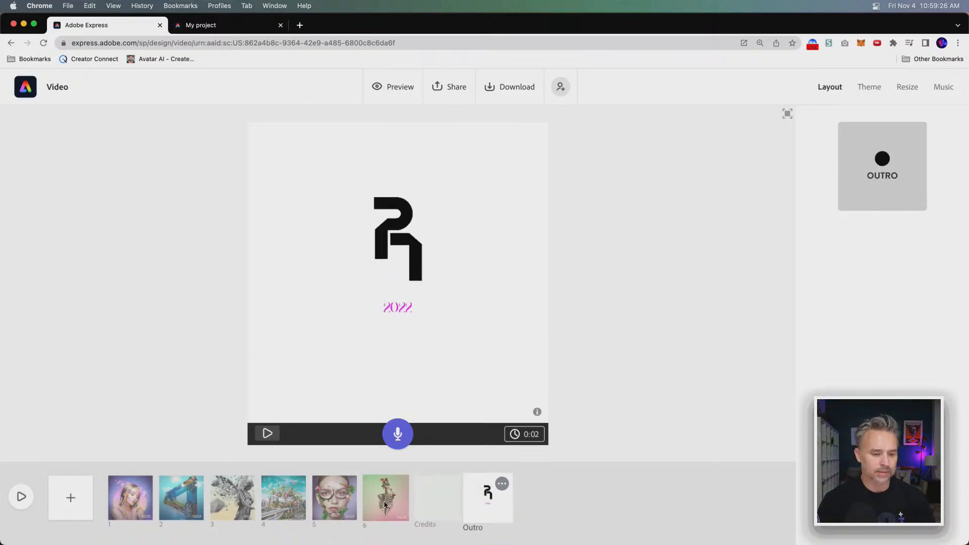
{"action": "left_click", "coordinate": [385, 497]}
{"action": "left_click", "coordinate": [129, 495]}
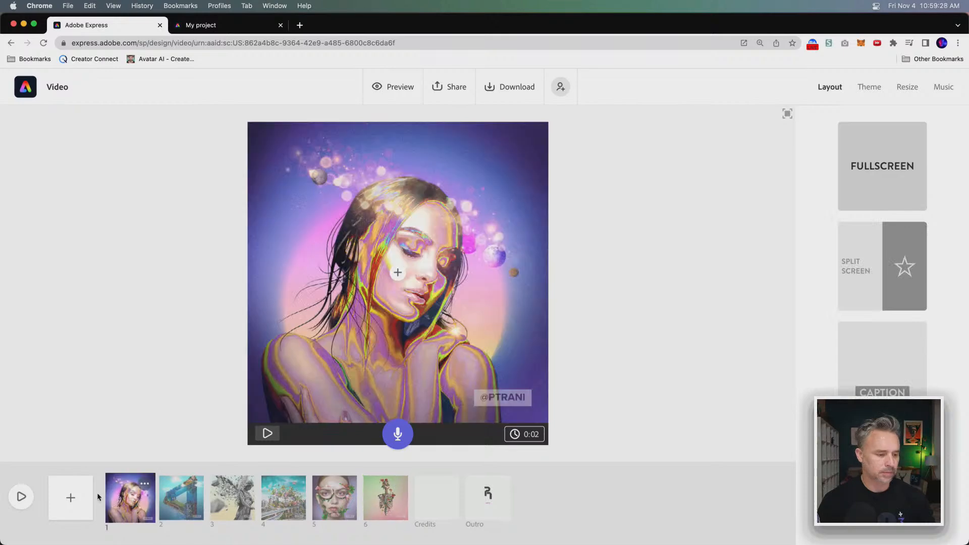
{"action": "left_click", "coordinate": [69, 499]}
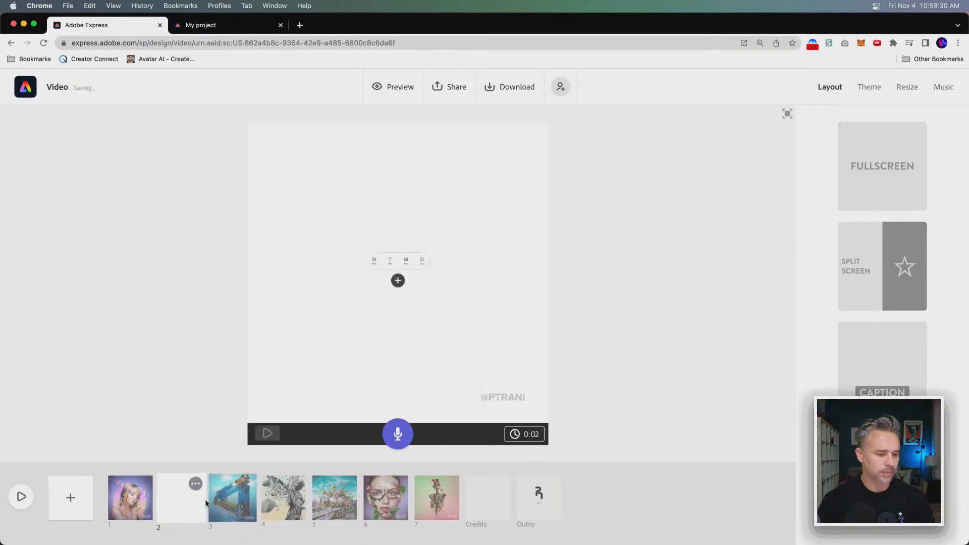
{"action": "left_click", "coordinate": [374, 236]}
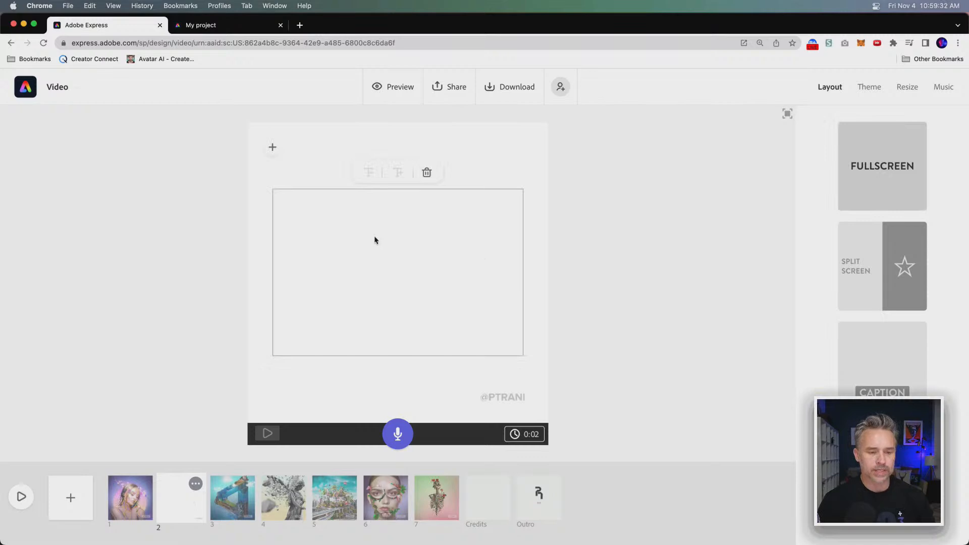
{"action": "type", "text": "2022 RE"}
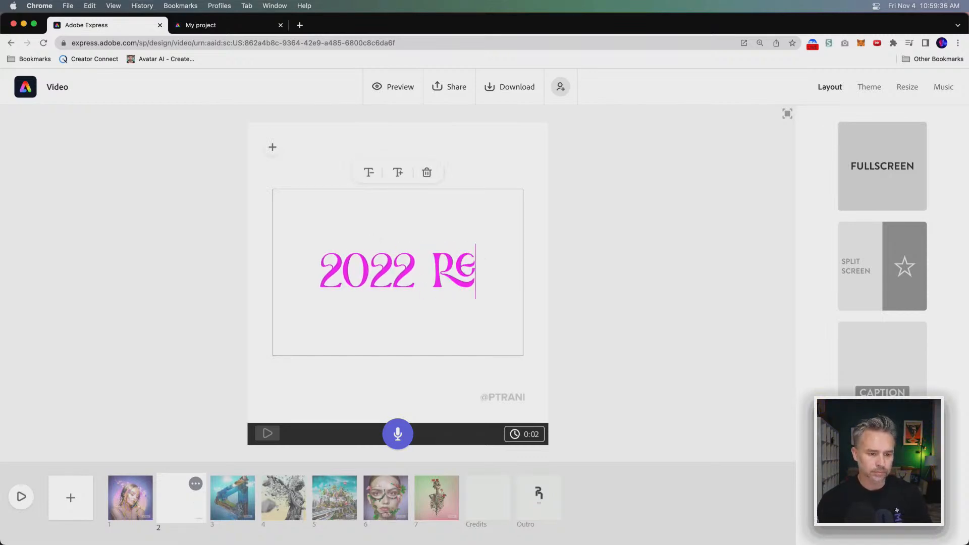
{"action": "type", "text": "TROSPECTIVE"}
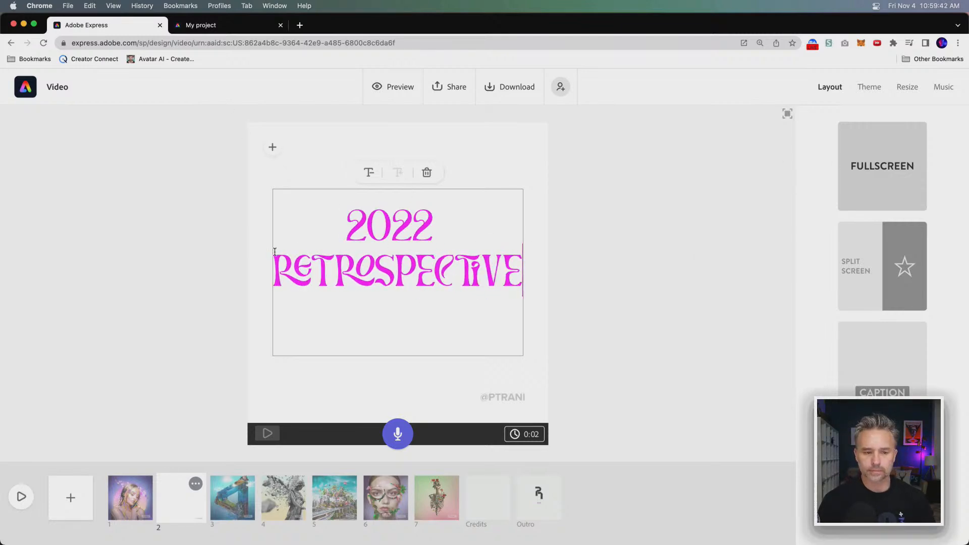
{"action": "left_click", "coordinate": [210, 229]}
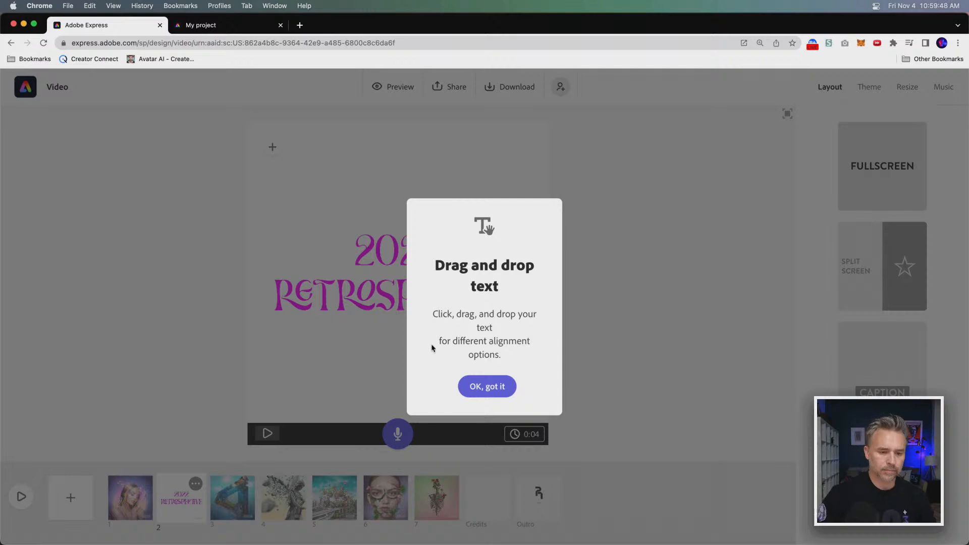
{"action": "left_click", "coordinate": [469, 393]}
Reduce the "2022 RETROSPECTIVE" title by two text sizes so it fits on one line
{"action": "double_click", "coordinate": [356, 286]}
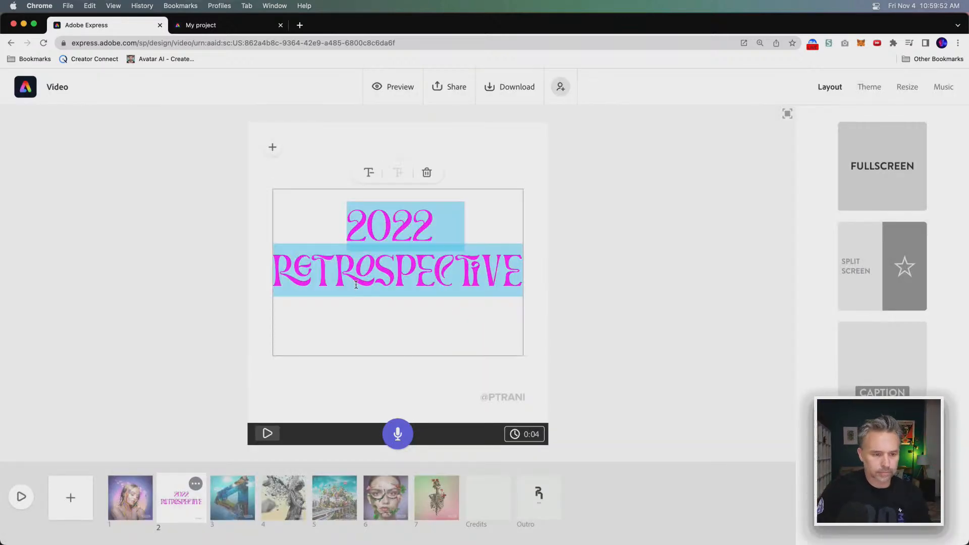
{"action": "left_click", "coordinate": [369, 172]}
{"action": "left_click", "coordinate": [368, 172]}
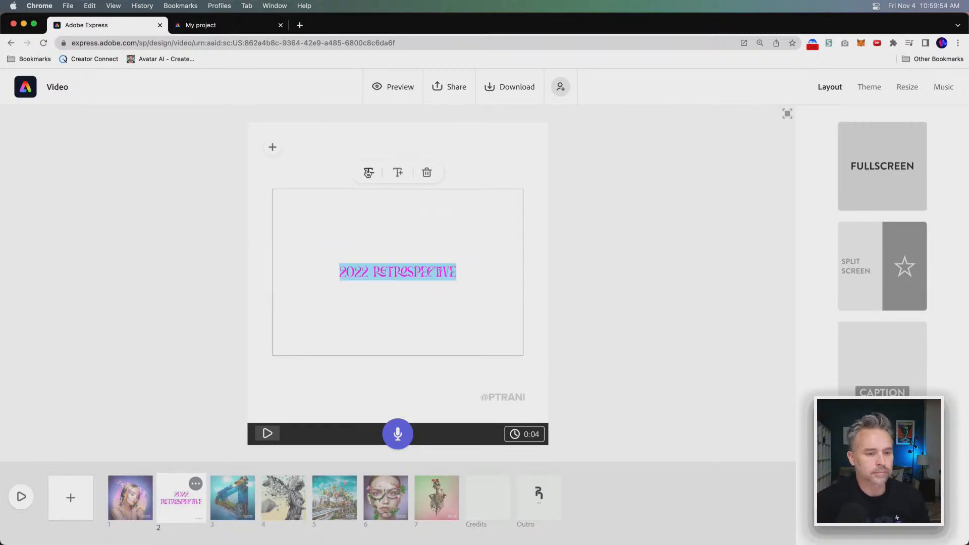
{"action": "left_click", "coordinate": [192, 197]}
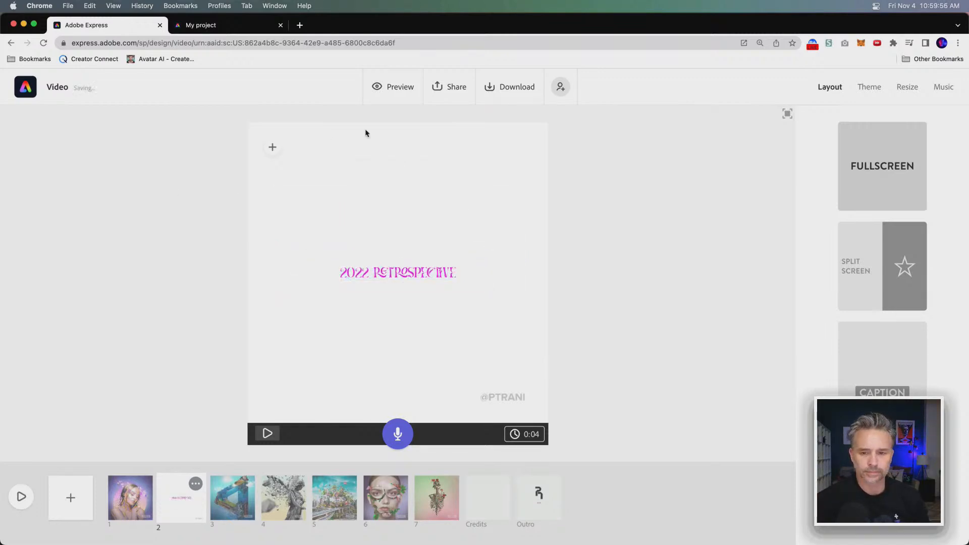
Apply the Dark brand theme to the video and make the "2022 RETROSPECTIVE" title one size larger
{"action": "left_click", "coordinate": [870, 89]}
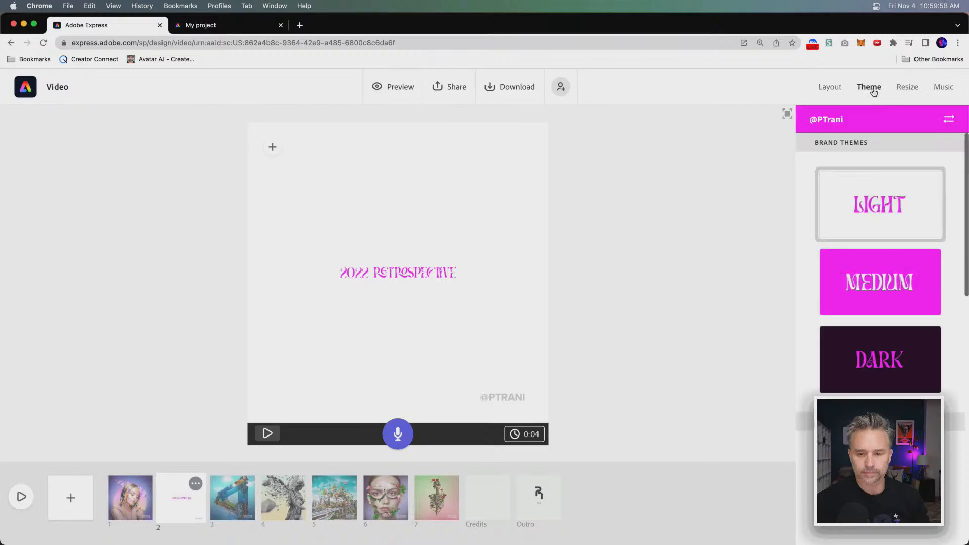
{"action": "left_click", "coordinate": [881, 362]}
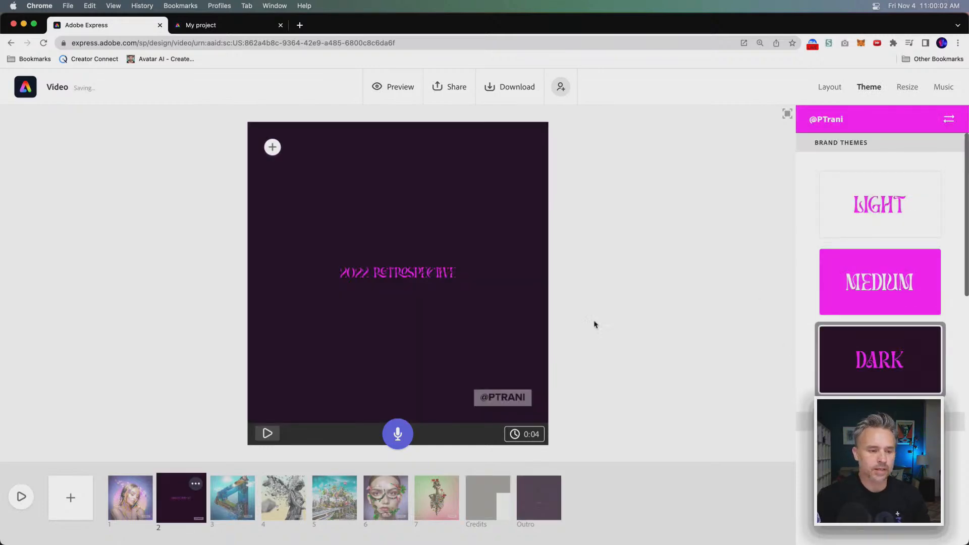
{"action": "double_click", "coordinate": [397, 273]}
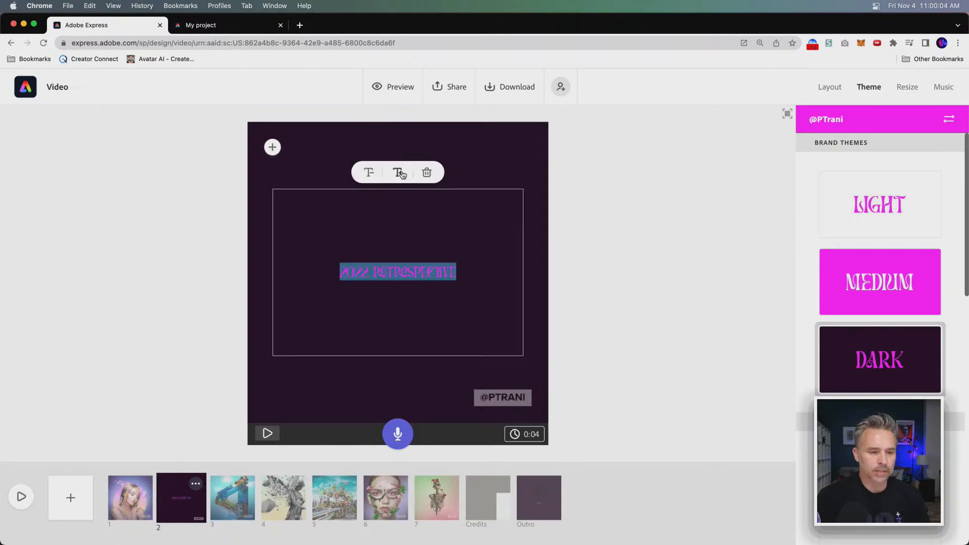
{"action": "left_click", "coordinate": [399, 173]}
{"action": "left_click", "coordinate": [399, 172]}
{"action": "left_click", "coordinate": [369, 172]}
{"action": "left_click", "coordinate": [162, 229]}
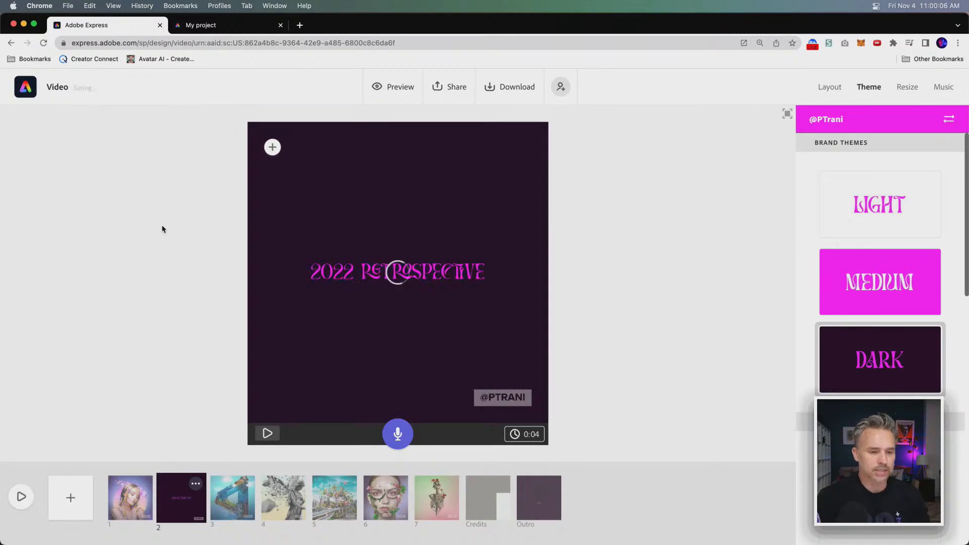
{"action": "left_click", "coordinate": [535, 502]}
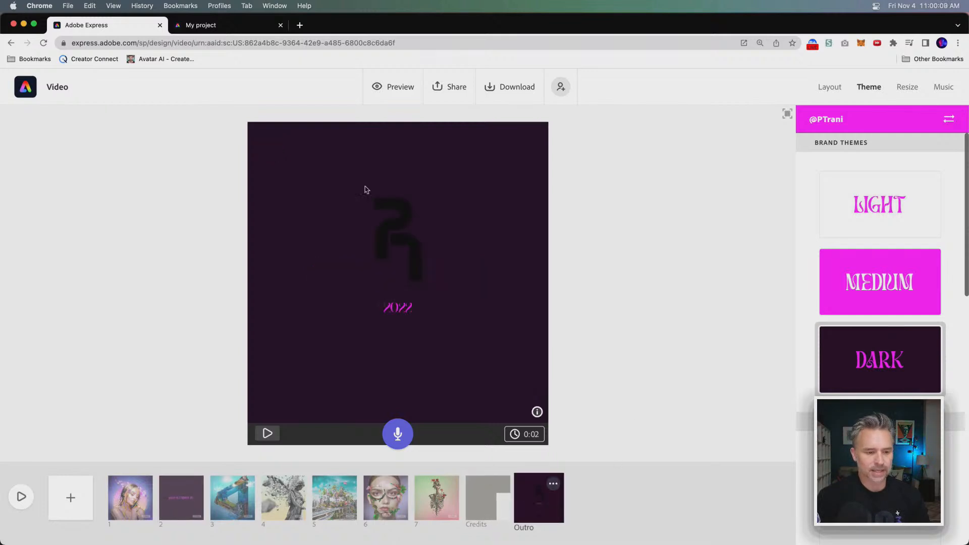
{"action": "left_click", "coordinate": [387, 237]}
{"action": "left_click", "coordinate": [147, 190]}
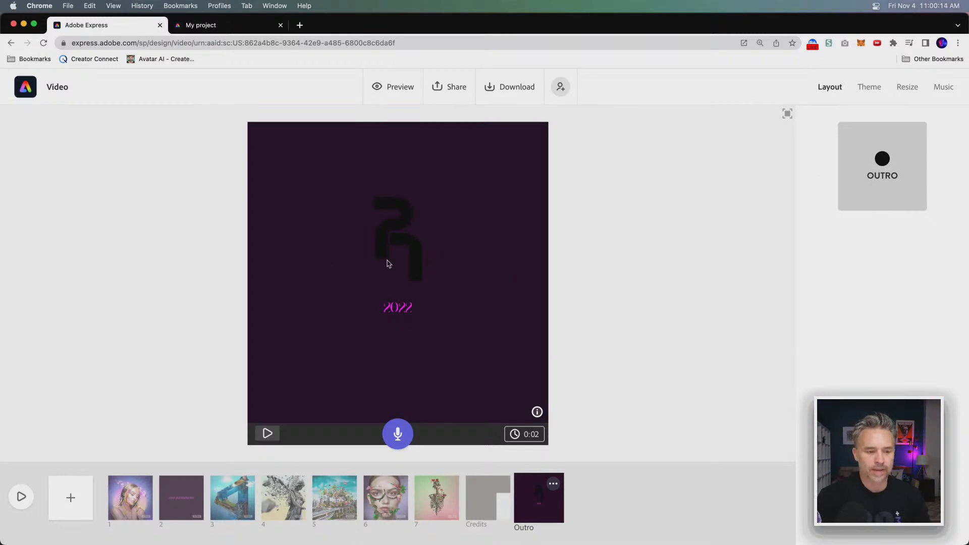
{"action": "left_click", "coordinate": [404, 250]}
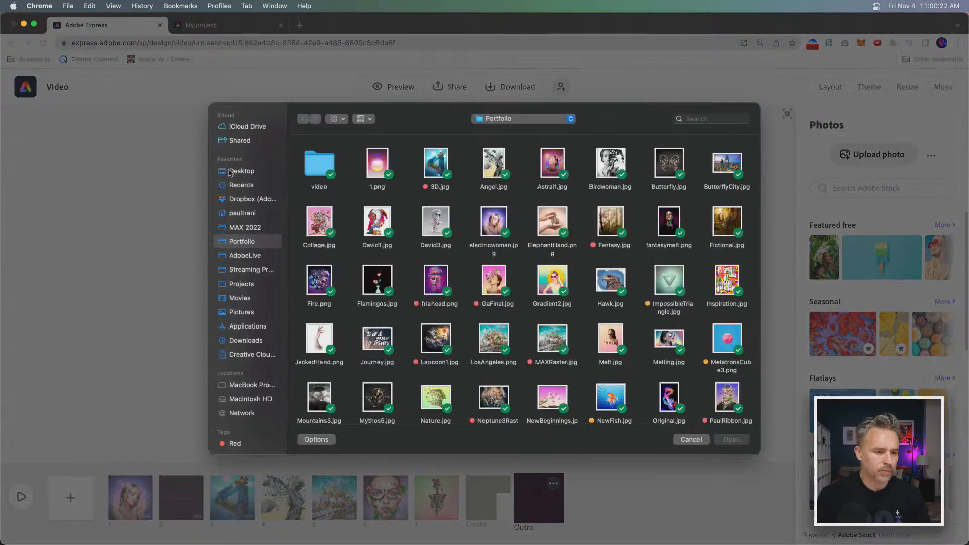
{"action": "left_click", "coordinate": [225, 172]}
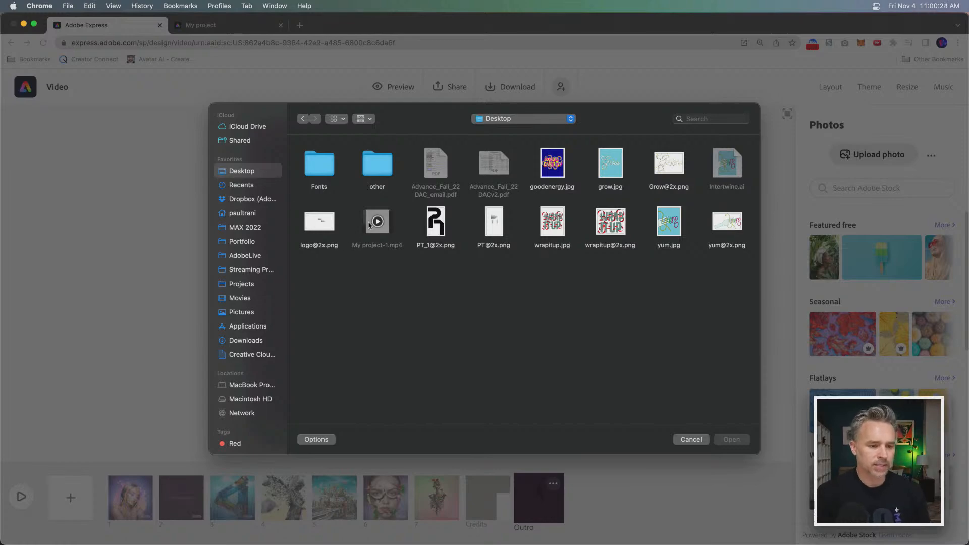
{"action": "left_click", "coordinate": [493, 232]}
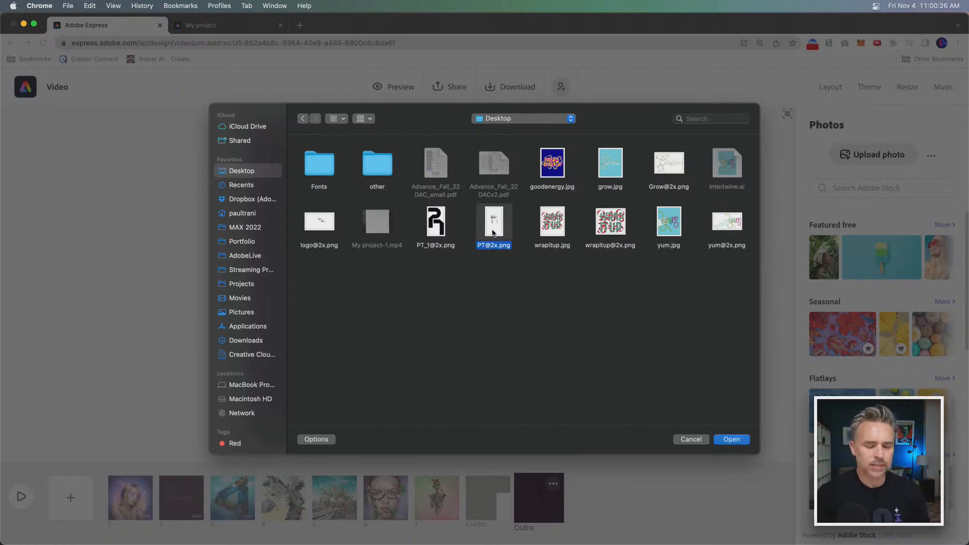
{"action": "double_click", "coordinate": [493, 232]}
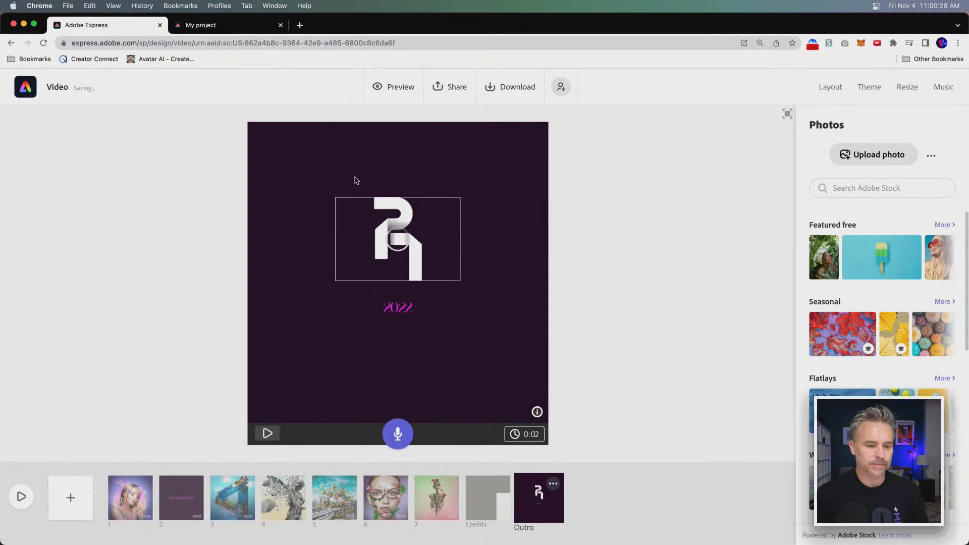
{"action": "left_click", "coordinate": [195, 206]}
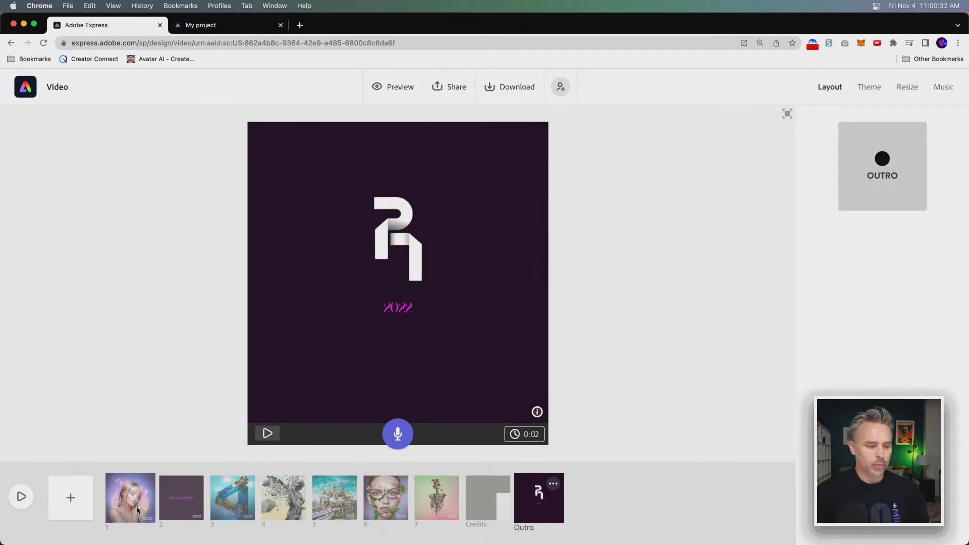
Move the title scene to the start, insert a split-screen scene after it and view the content options for both halves
{"action": "left_click_drag", "start_coordinate": [179, 500], "coordinate": [122, 502]}
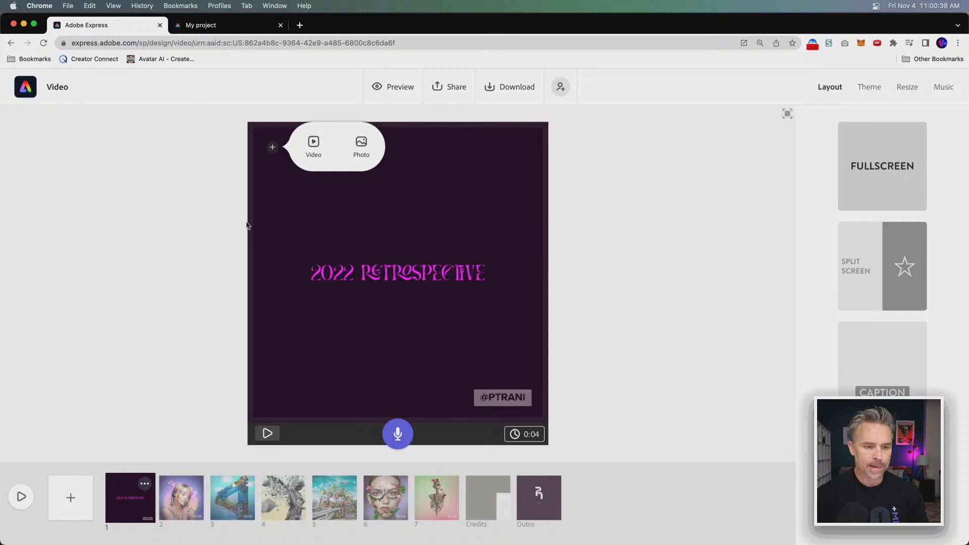
{"action": "left_click", "coordinate": [71, 500]}
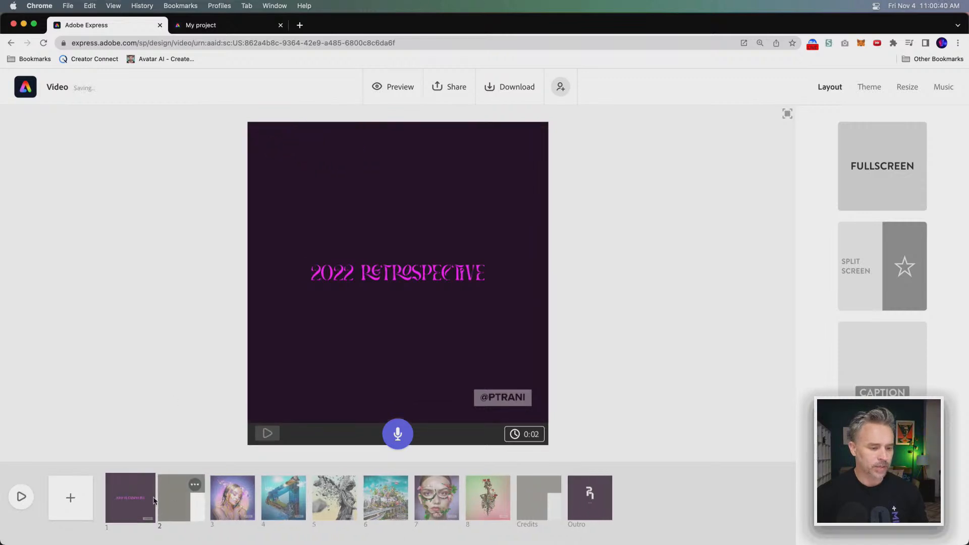
{"action": "left_click", "coordinate": [872, 258]}
{"action": "left_click", "coordinate": [323, 272]}
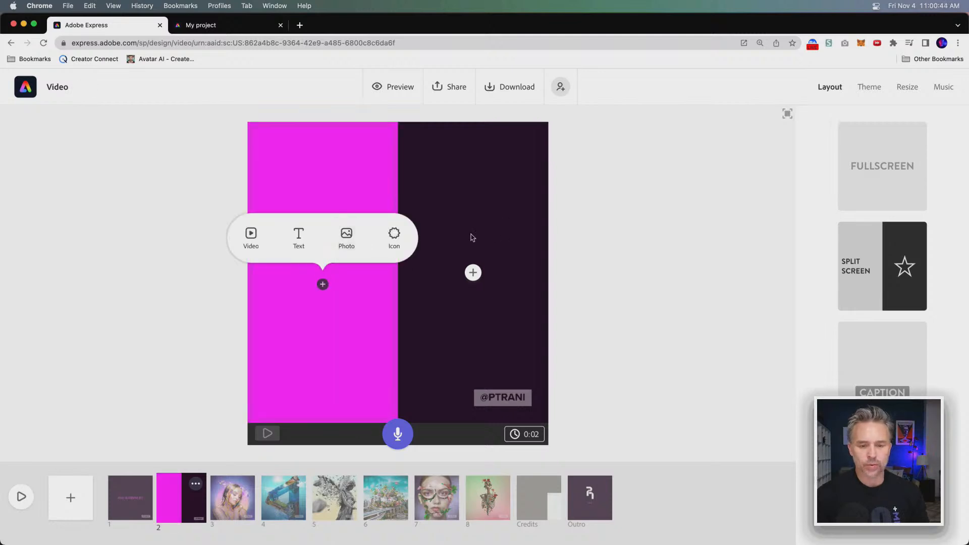
{"action": "left_click", "coordinate": [473, 273]}
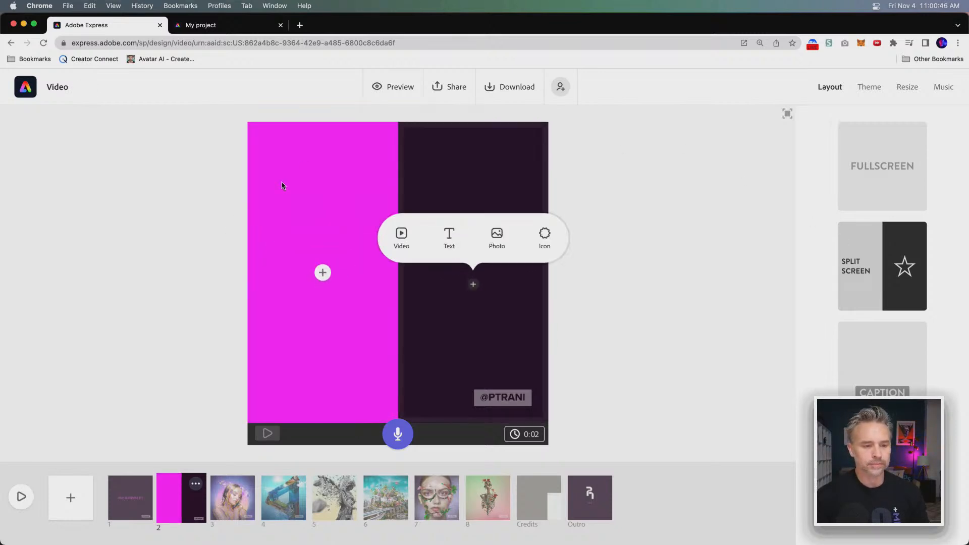
Fill the empty right half of the split-screen scene with PaulRibbon.jpg from the Portfolio folder
{"action": "left_click", "coordinate": [496, 235]}
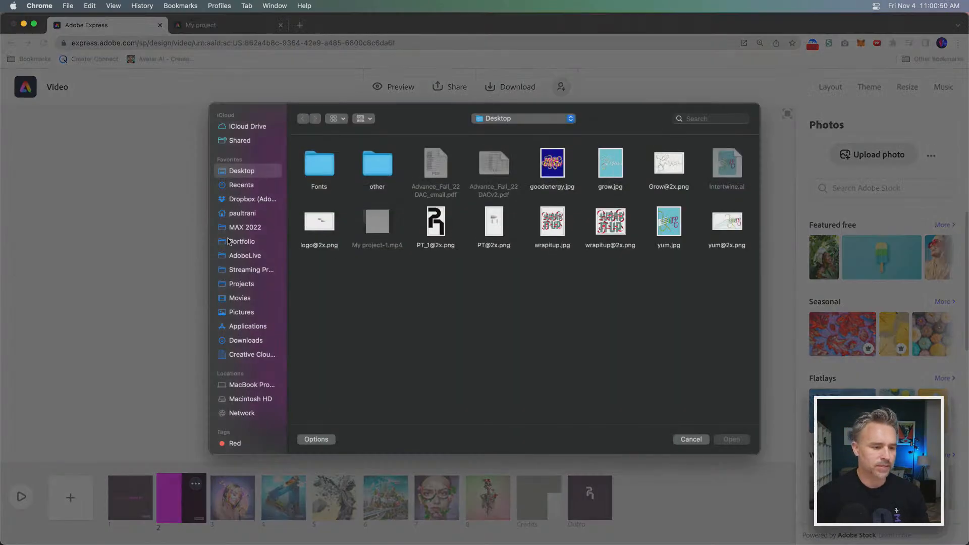
{"action": "left_click", "coordinate": [230, 241]}
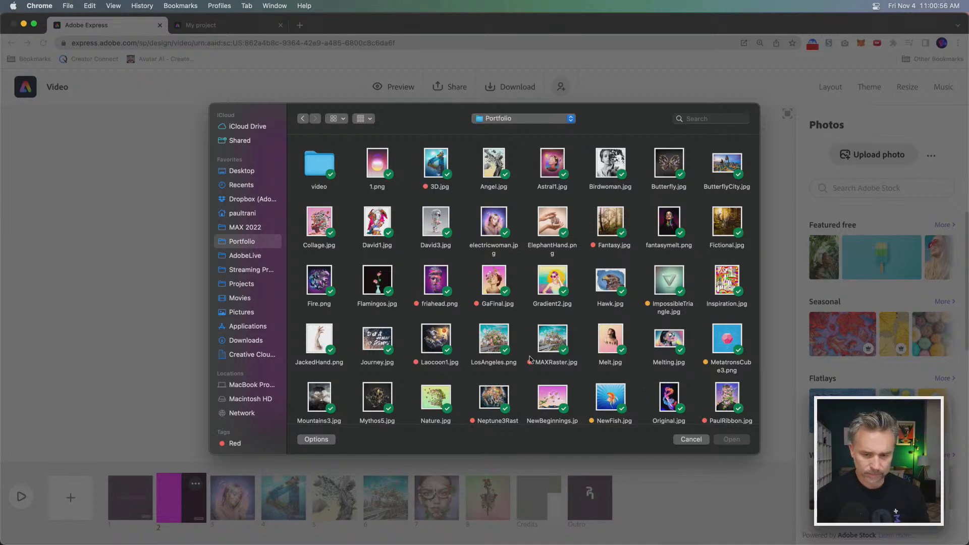
{"action": "scroll", "coordinate": [688, 262], "scroll_direction": "down", "scroll_amount": 5}
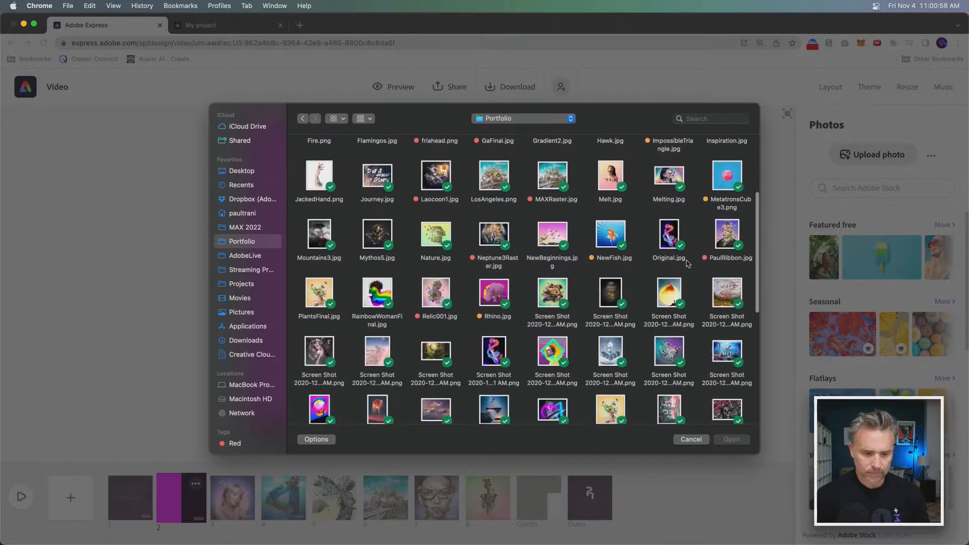
{"action": "scroll", "coordinate": [689, 264], "scroll_direction": "down", "scroll_amount": 1}
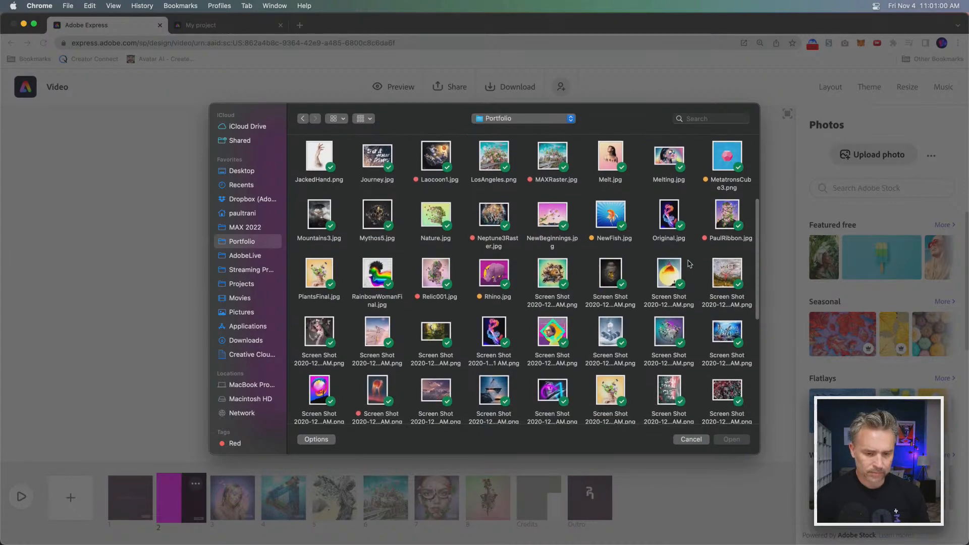
{"action": "double_click", "coordinate": [722, 221]}
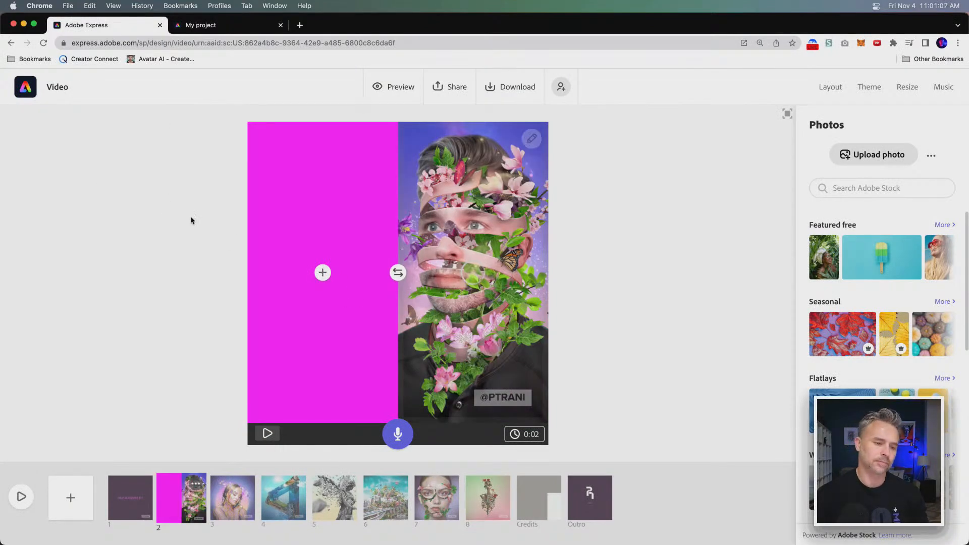
Fill the magenta left half of the split-screen scene with the purple portrait screenshot from the Portfolio folder
{"action": "left_click", "coordinate": [323, 273]}
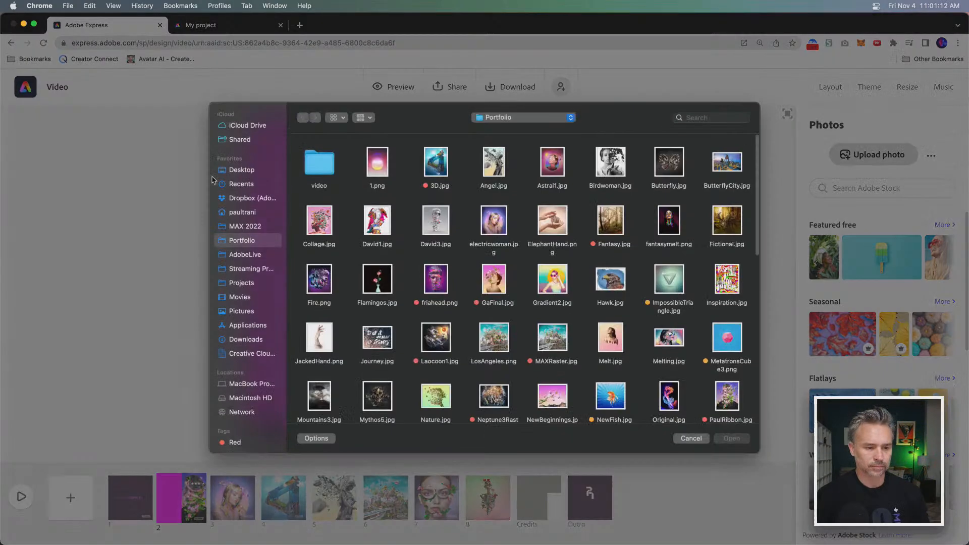
{"action": "scroll", "coordinate": [416, 371], "scroll_direction": "down", "scroll_amount": 5}
{"action": "scroll", "coordinate": [415, 372], "scroll_direction": "down", "scroll_amount": 5}
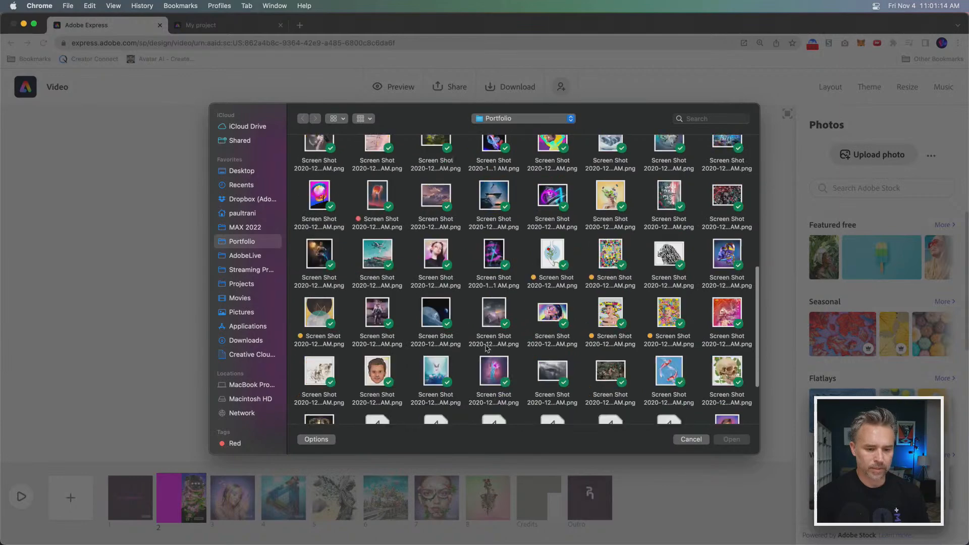
{"action": "left_click", "coordinate": [492, 327]}
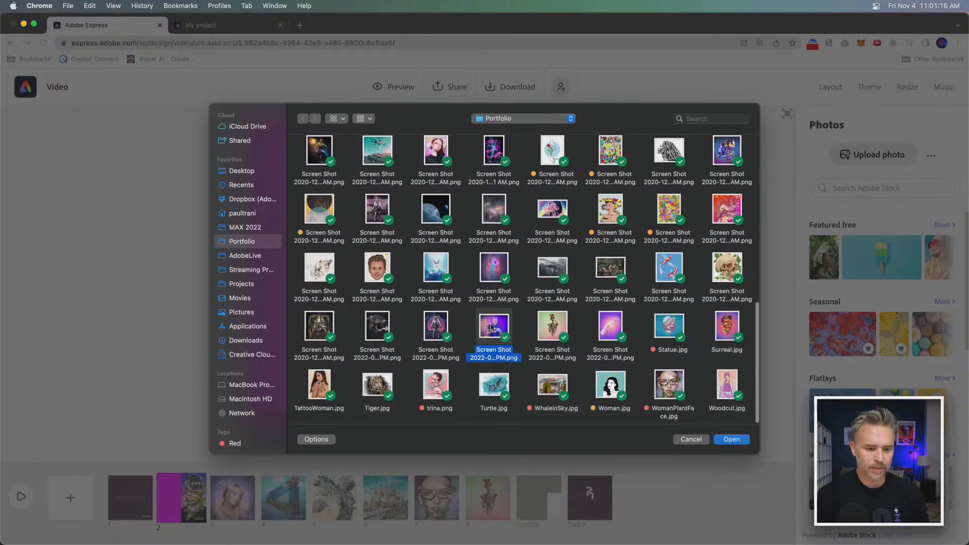
{"action": "double_click", "coordinate": [492, 327]}
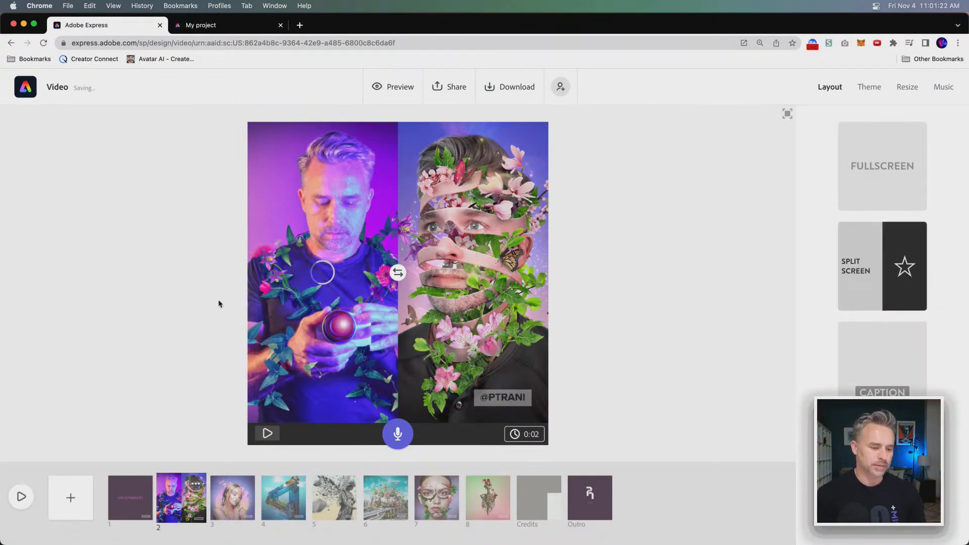
Move the split-screen scene to position 8, just before the credits, and preview the video from the title scene
{"action": "left_click_drag", "start_coordinate": [170, 506], "coordinate": [479, 492]}
{"action": "left_click", "coordinate": [130, 497]}
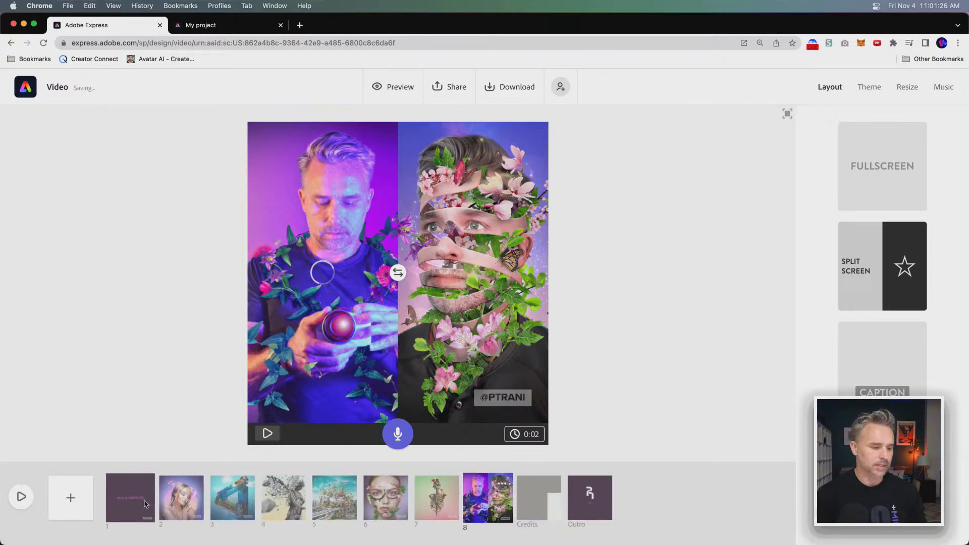
{"action": "left_click", "coordinate": [21, 497]}
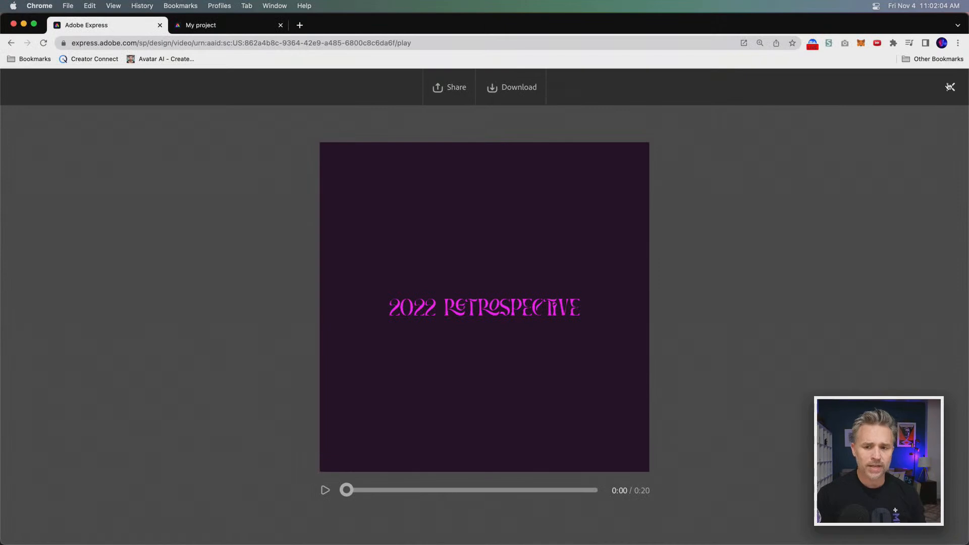
{"action": "left_click", "coordinate": [950, 87]}
Remove the Credits scene located between the split-screen scene and the outro
{"action": "left_click", "coordinate": [481, 504]}
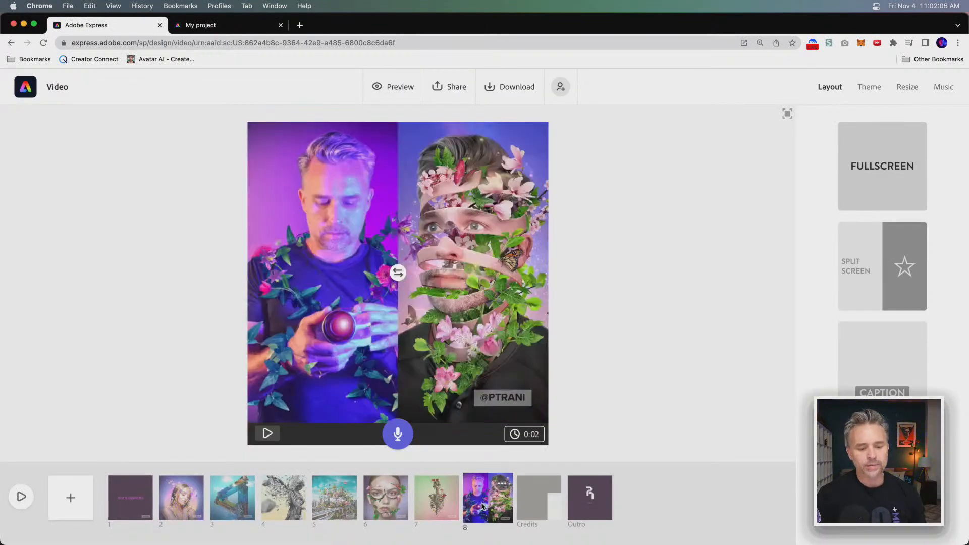
{"action": "left_click", "coordinate": [505, 485]}
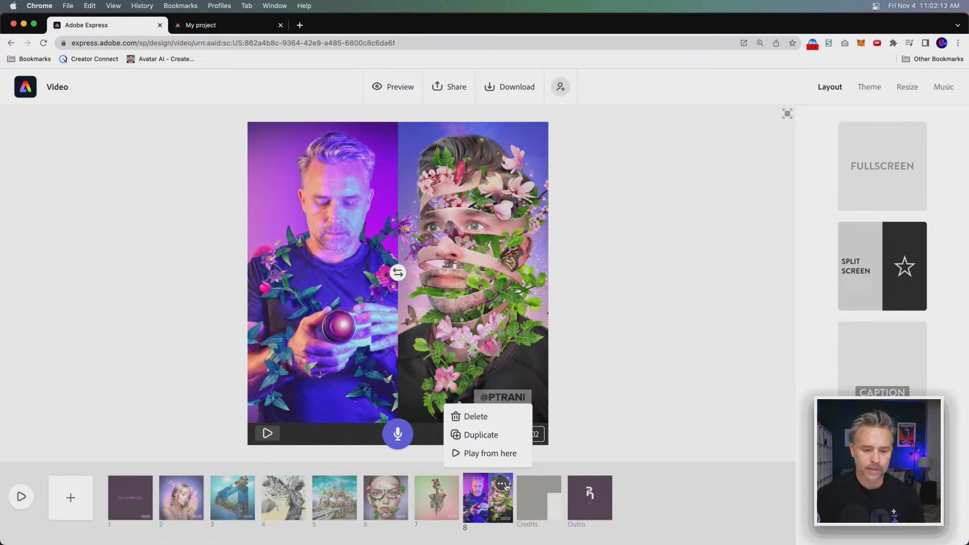
{"action": "left_click", "coordinate": [533, 489]}
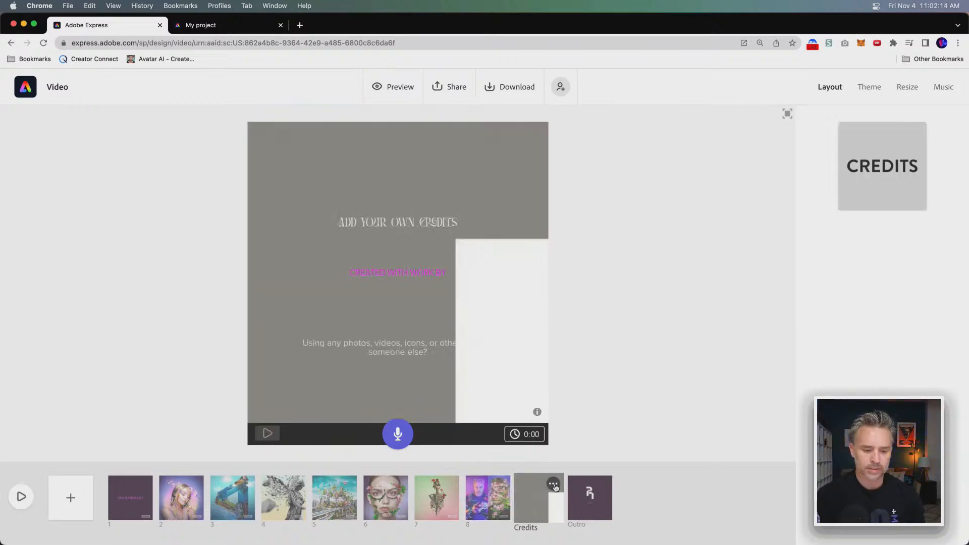
{"action": "left_click", "coordinate": [554, 485]}
{"action": "left_click", "coordinate": [541, 435]}
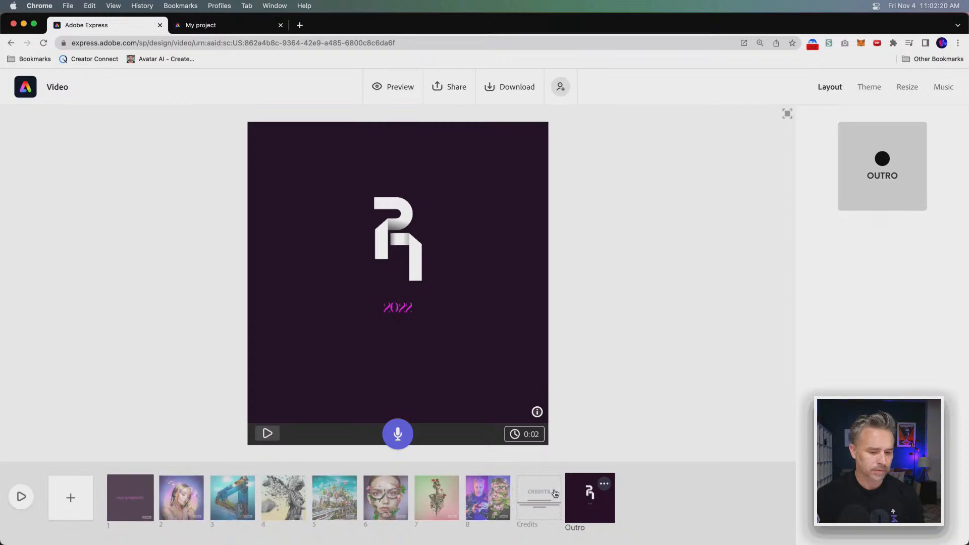
{"action": "left_click", "coordinate": [142, 485]}
{"action": "left_click", "coordinate": [145, 485]}
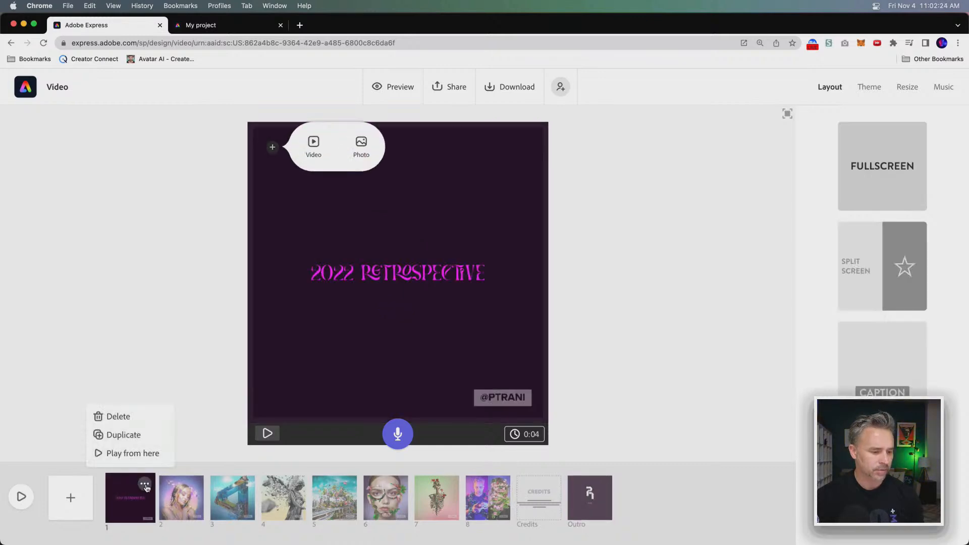
{"action": "left_click", "coordinate": [113, 416]}
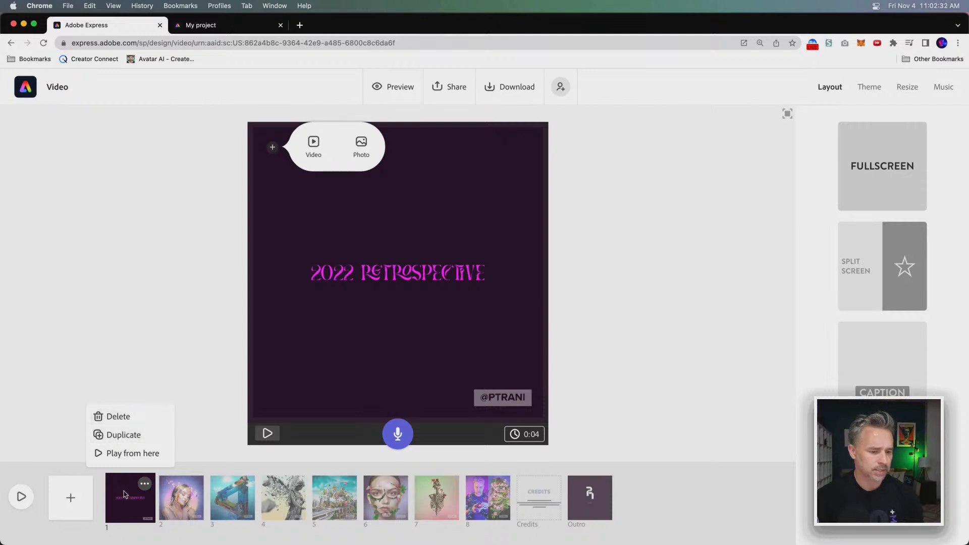
{"action": "left_click", "coordinate": [139, 506]}
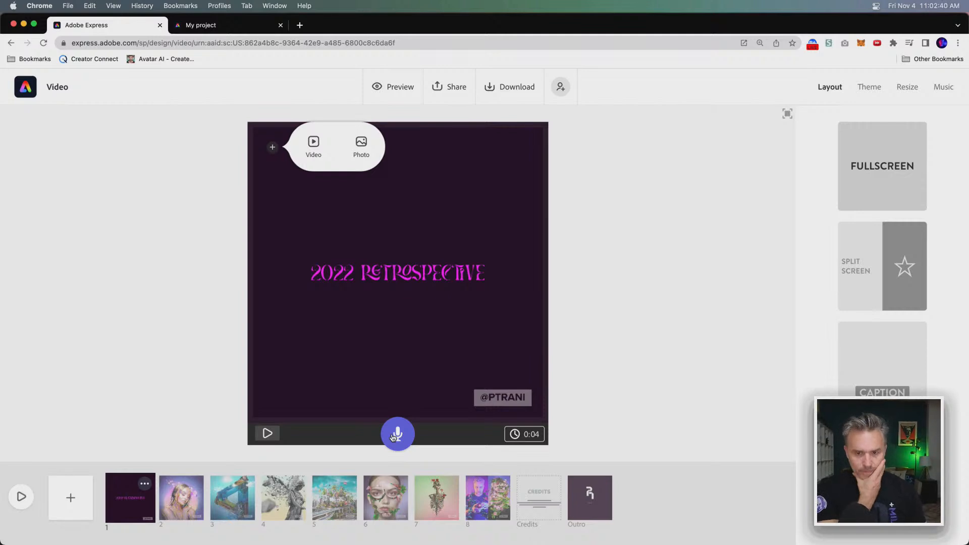
Browse the soundtrack library and audition the Highway track while raising the system volume
{"action": "left_click", "coordinate": [938, 94]}
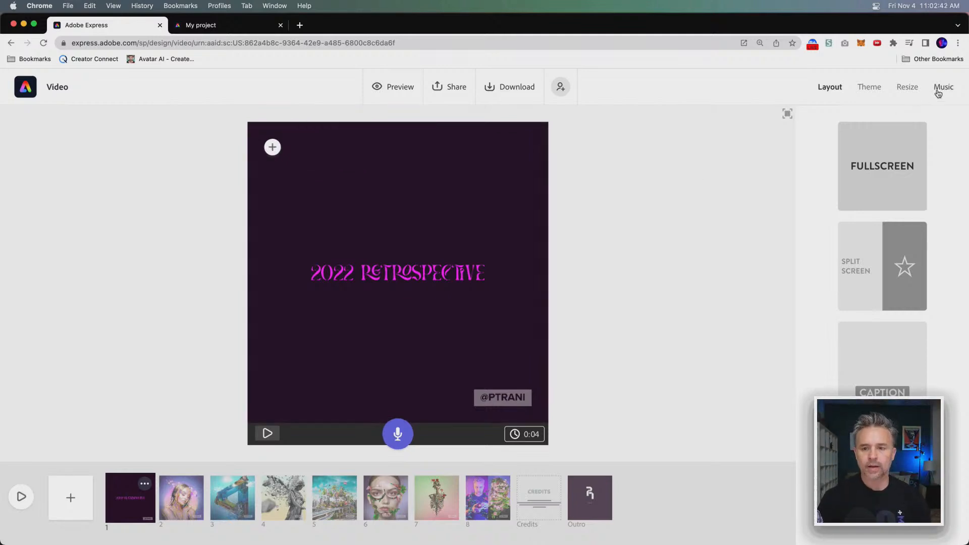
{"action": "scroll", "coordinate": [933, 254], "scroll_direction": "up", "scroll_amount": 9}
{"action": "scroll", "coordinate": [927, 255], "scroll_direction": "down", "scroll_amount": 9}
{"action": "scroll", "coordinate": [858, 227], "scroll_direction": "up", "scroll_amount": 10}
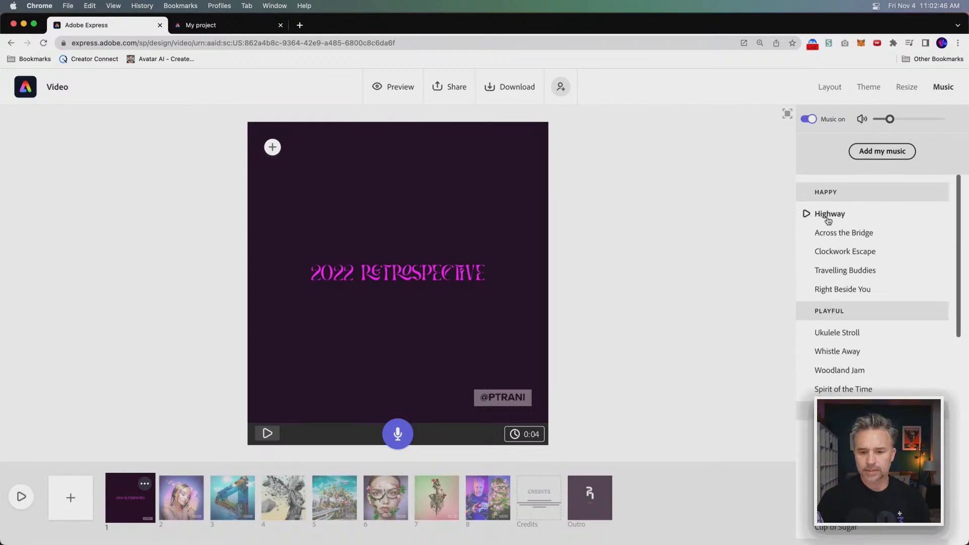
{"action": "left_click", "coordinate": [807, 213]}
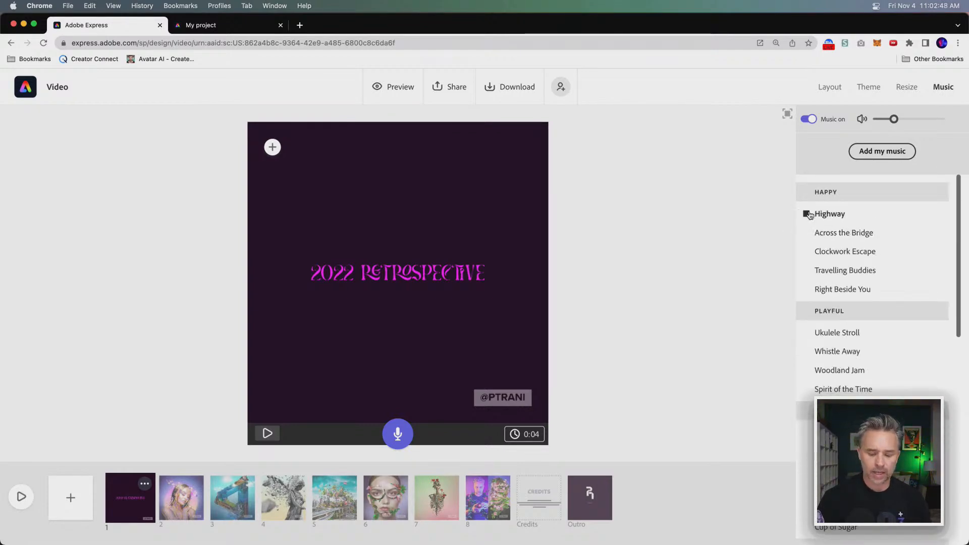
{"action": "key", "text": "XF86AudioRaiseVolume"}
{"action": "key", "text": "XF86AudioRaiseVolume"}
{"action": "key", "text": "XF86AudioRaiseVolume"}
{"action": "key", "text": "XF86AudioRaiseVolume"}
Audition the Across the Bridge and Clockwork Escape tracks at a louder system volume
{"action": "left_click", "coordinate": [807, 233]}
{"action": "key", "text": "XF86AudioRaiseVolume"}
{"action": "key", "text": "XF86AudioRaiseVolume"}
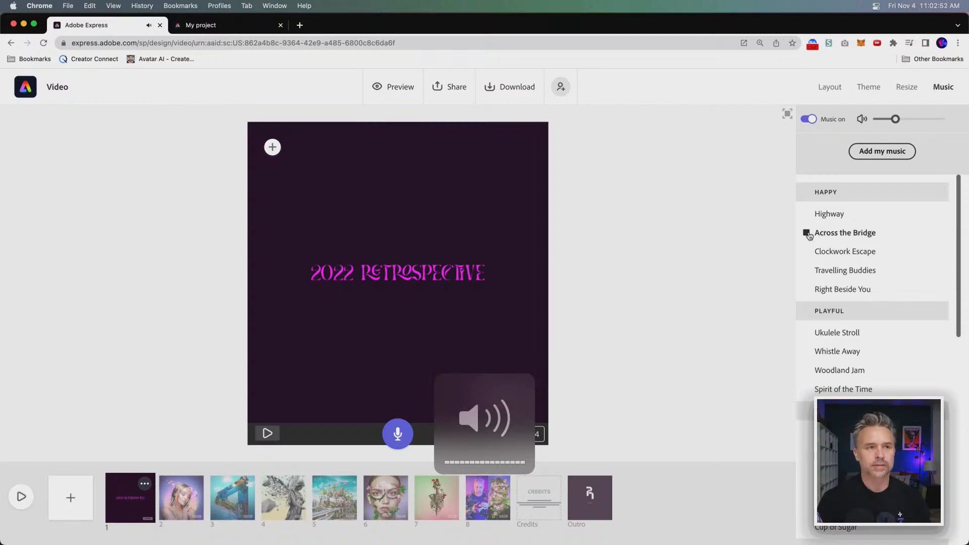
{"action": "left_click", "coordinate": [808, 253]}
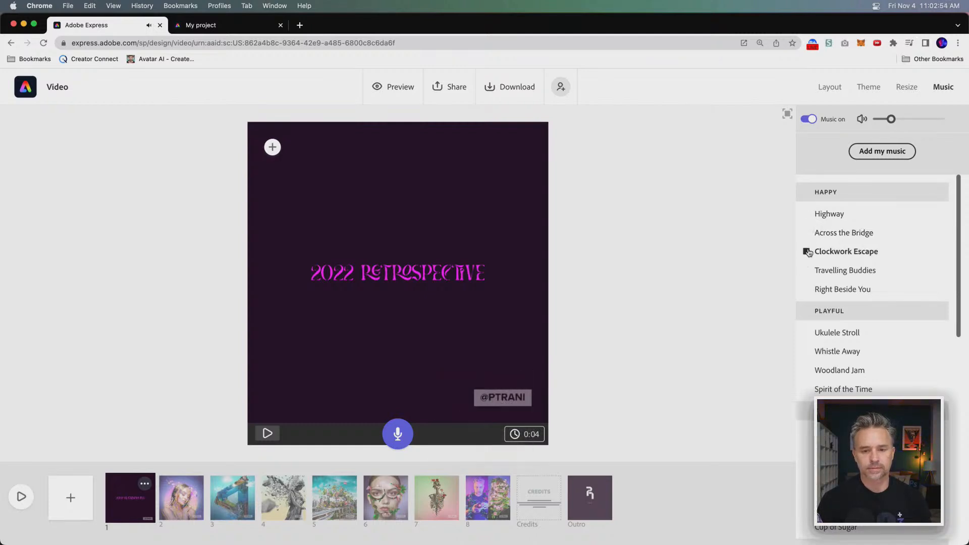
{"action": "key", "text": "XF86AudioRaiseVolume"}
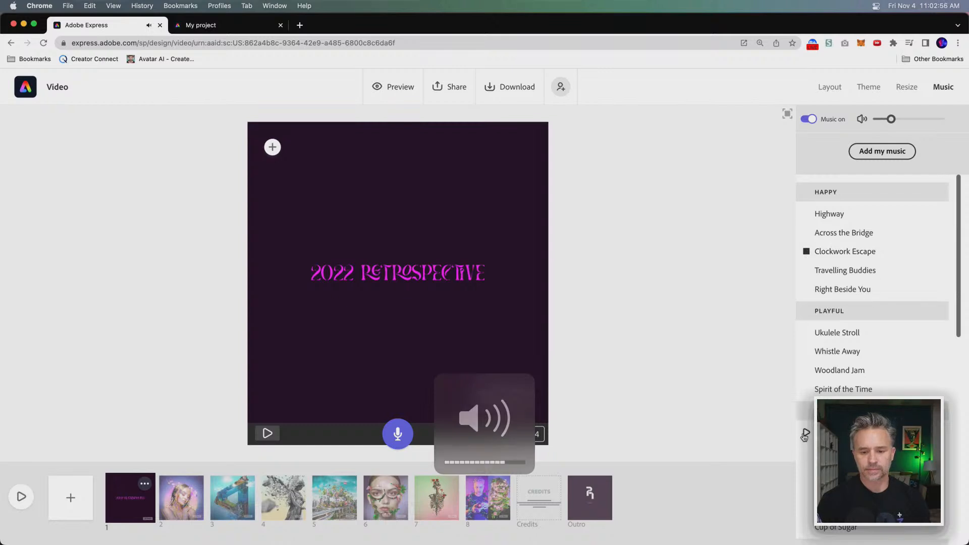
Choose the first music track in the category after Playful and preview the video with it
{"action": "left_click", "coordinate": [805, 433]}
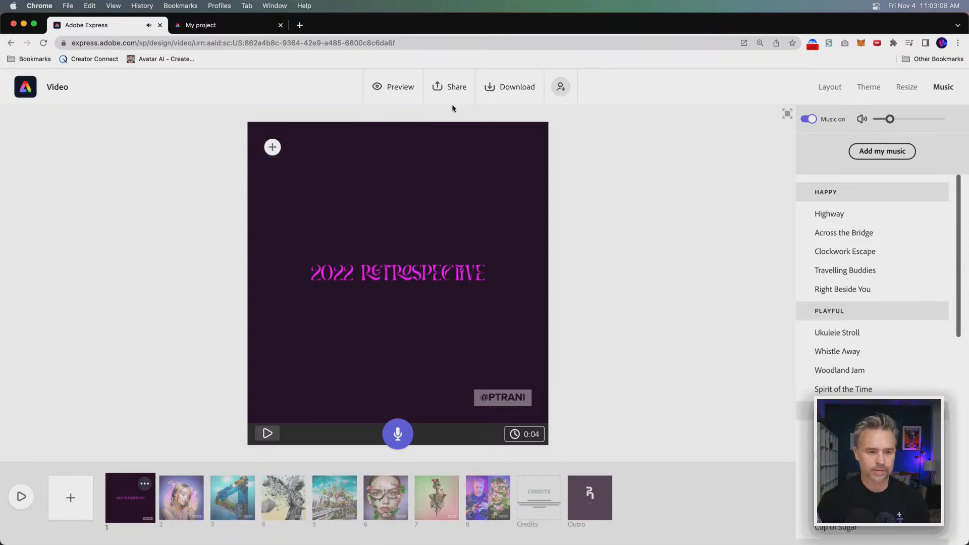
{"action": "left_click", "coordinate": [20, 499]}
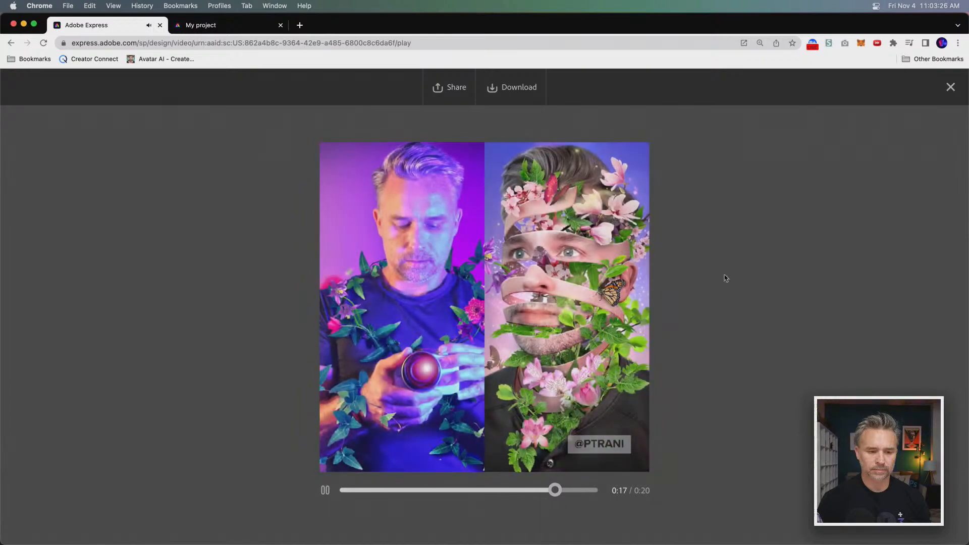
{"action": "left_click", "coordinate": [950, 88]}
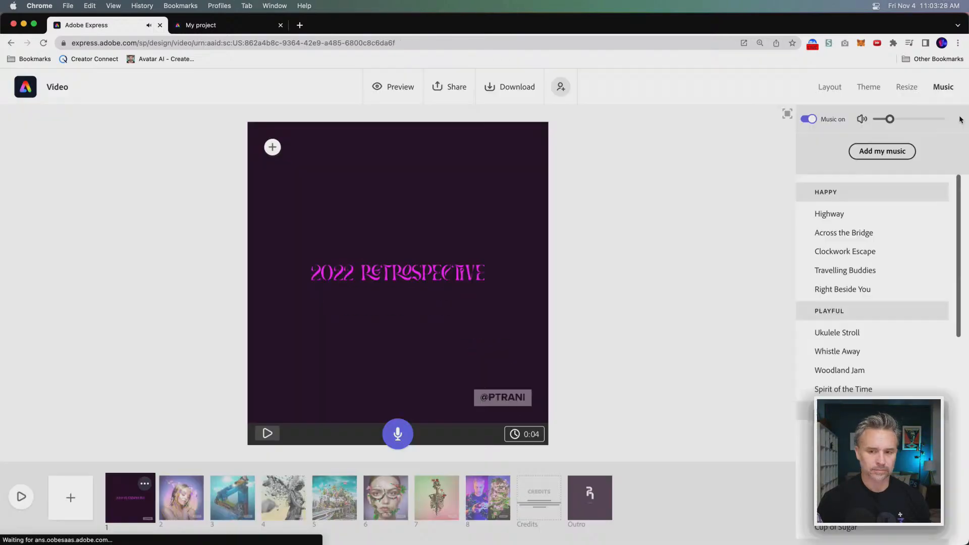
Delete scene 3 with the blue impossible-triangle artwork from the video
{"action": "left_click", "coordinate": [283, 501]}
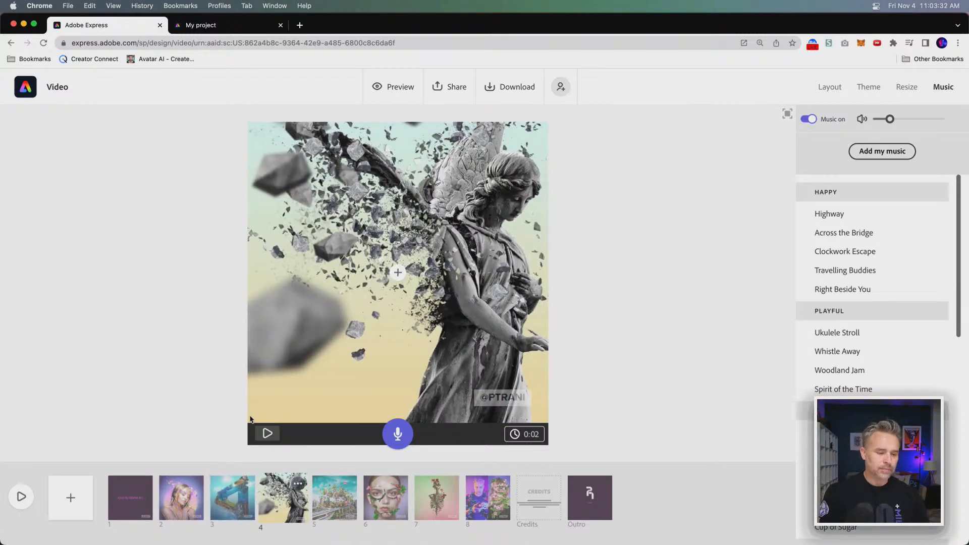
{"action": "left_click", "coordinate": [221, 513]}
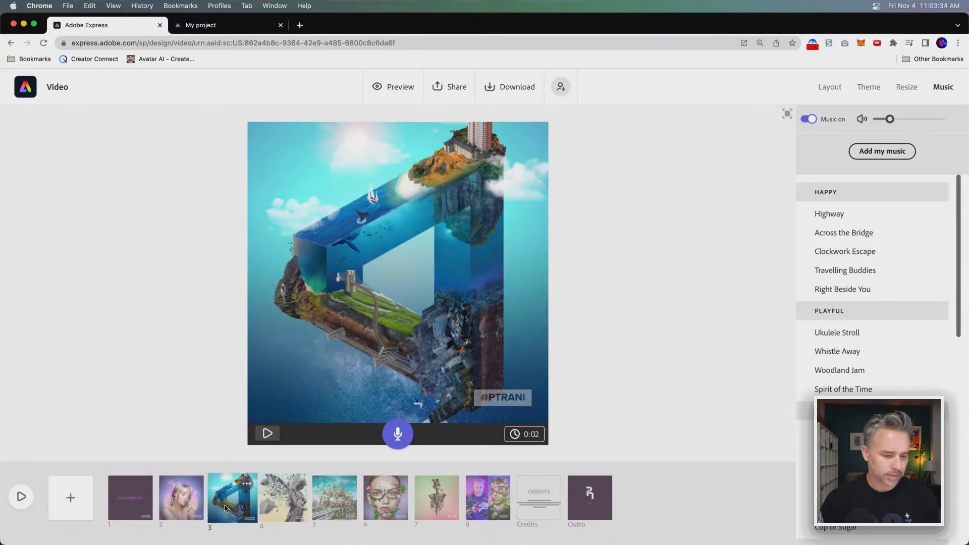
{"action": "left_click", "coordinate": [293, 505]}
{"action": "left_click", "coordinate": [224, 495]}
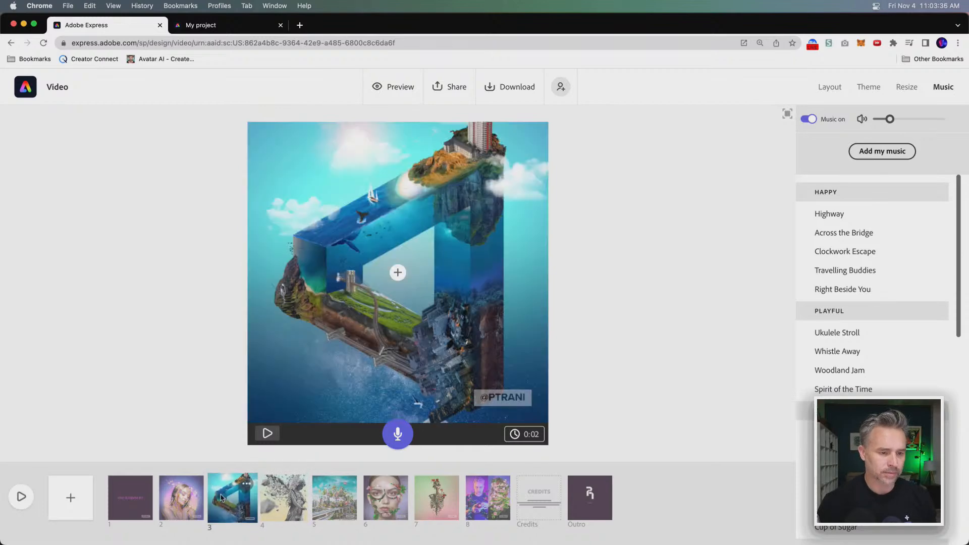
{"action": "left_click", "coordinate": [247, 484]}
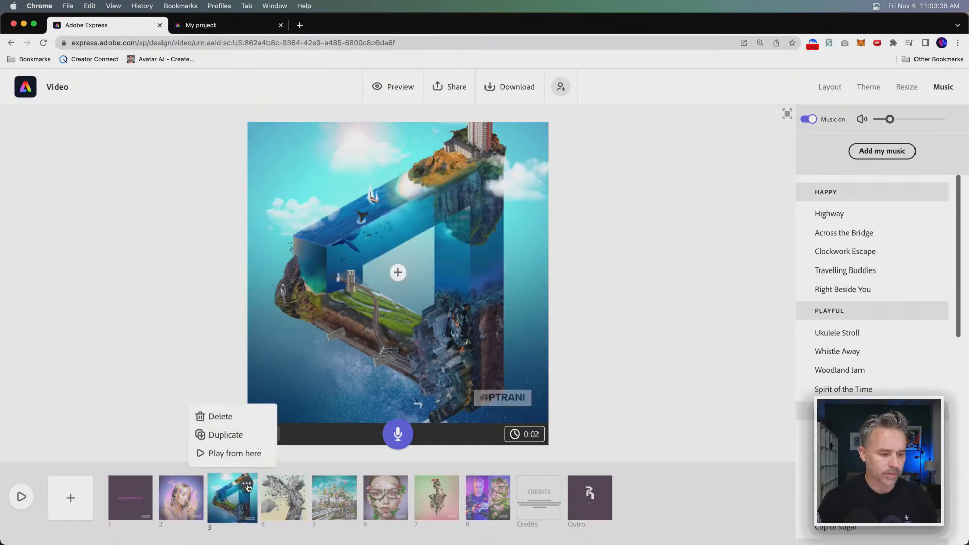
{"action": "left_click", "coordinate": [207, 416]}
{"action": "left_click", "coordinate": [240, 451]}
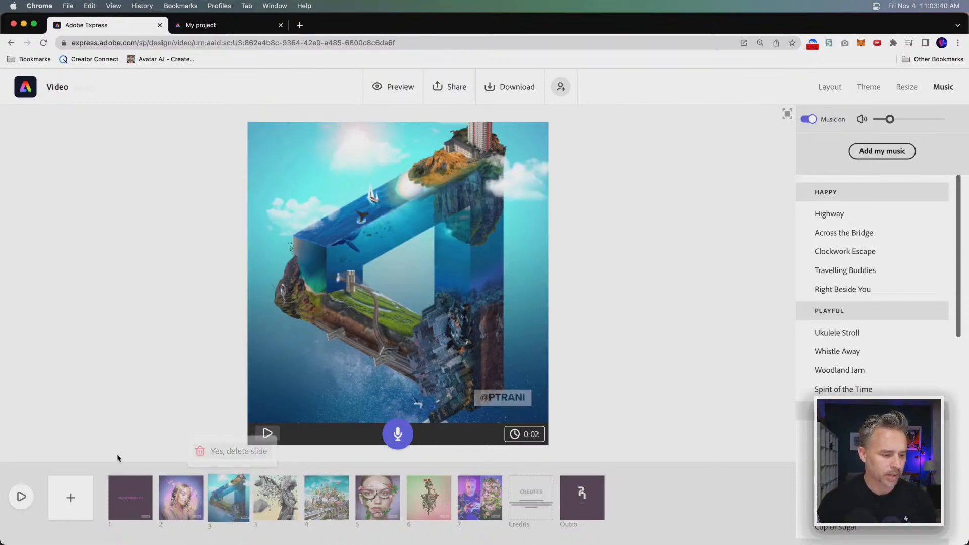
Briefly preview the shortened video from the "2022 RETROSPECTIVE" title scene and return to editing
{"action": "left_click", "coordinate": [130, 486]}
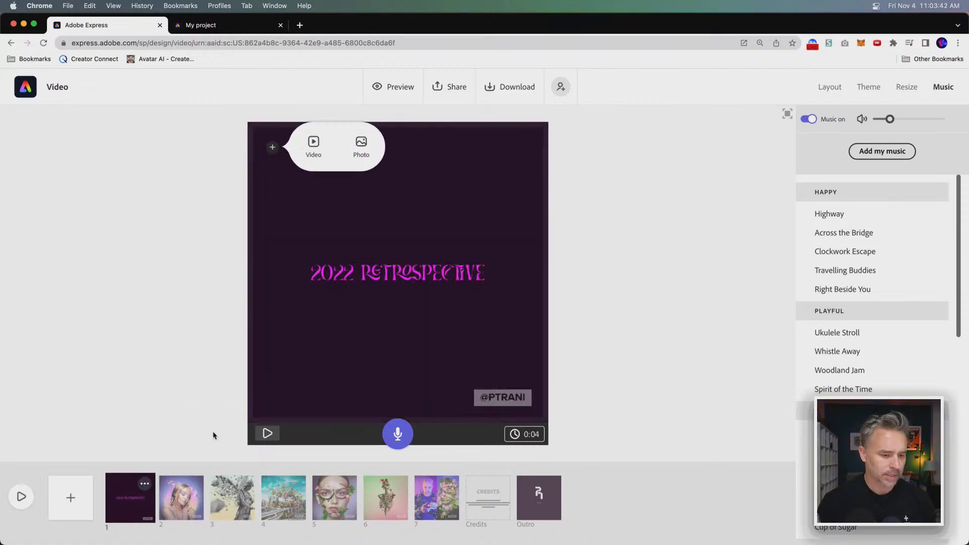
{"action": "left_click", "coordinate": [32, 501]}
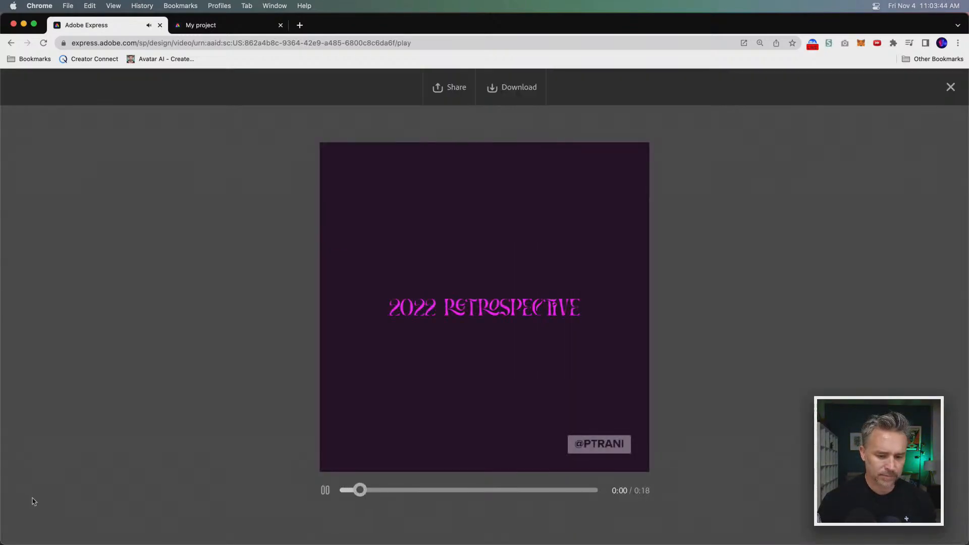
{"action": "key", "text": "Escape"}
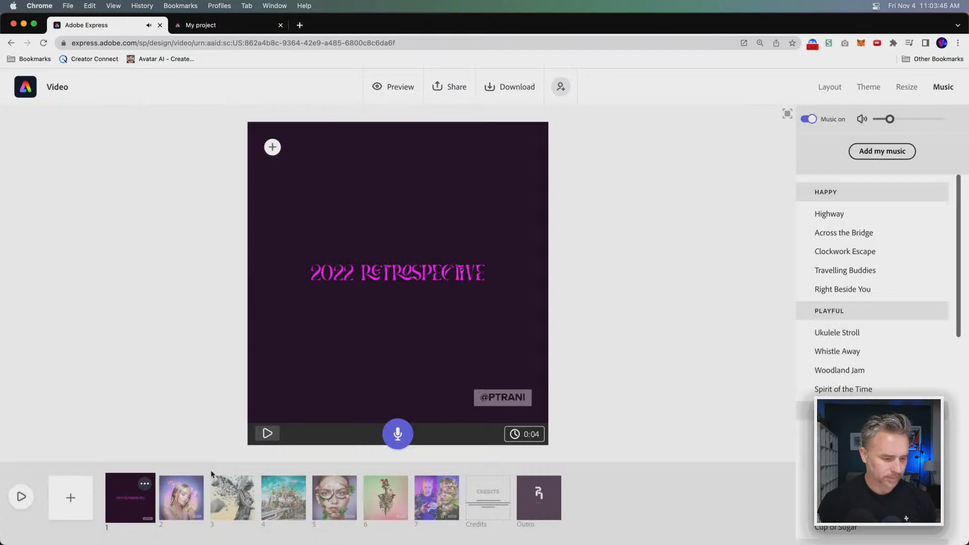
Delete scene 4 with the city-and-flowers artwork from the video
{"action": "left_click", "coordinate": [270, 499]}
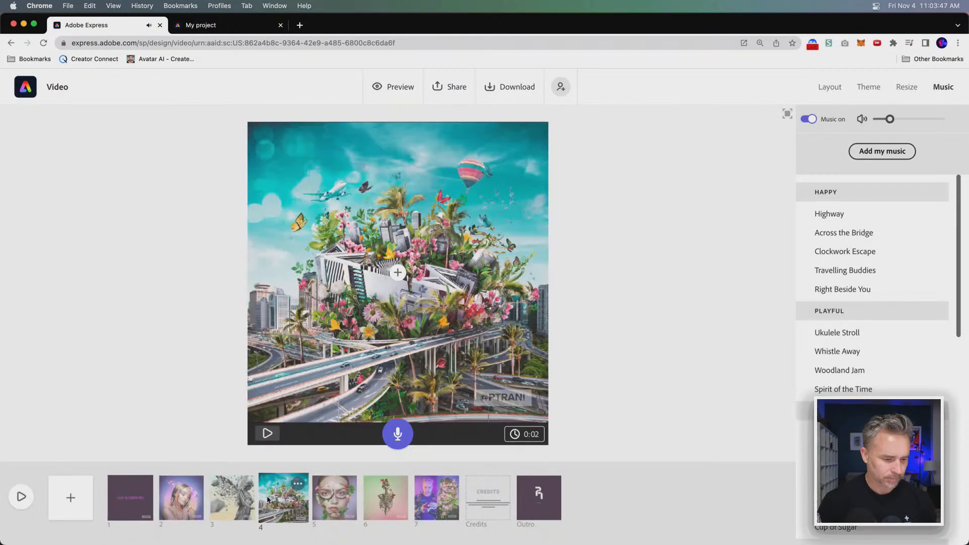
{"action": "left_click", "coordinate": [296, 484]}
{"action": "left_click", "coordinate": [257, 416]}
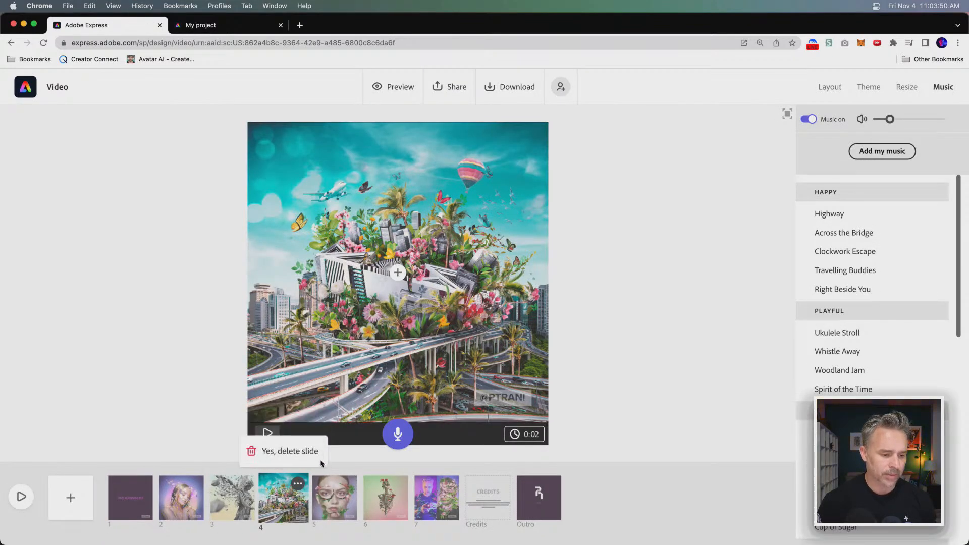
{"action": "left_click", "coordinate": [287, 452]}
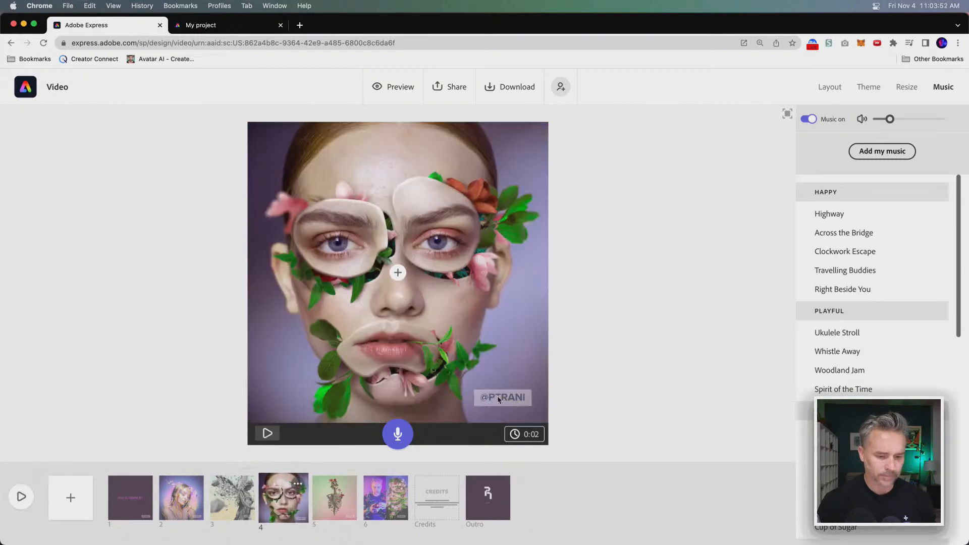
Check the logo outro and the angel statue scene, including the angel scene's duration
{"action": "left_click", "coordinate": [471, 485]}
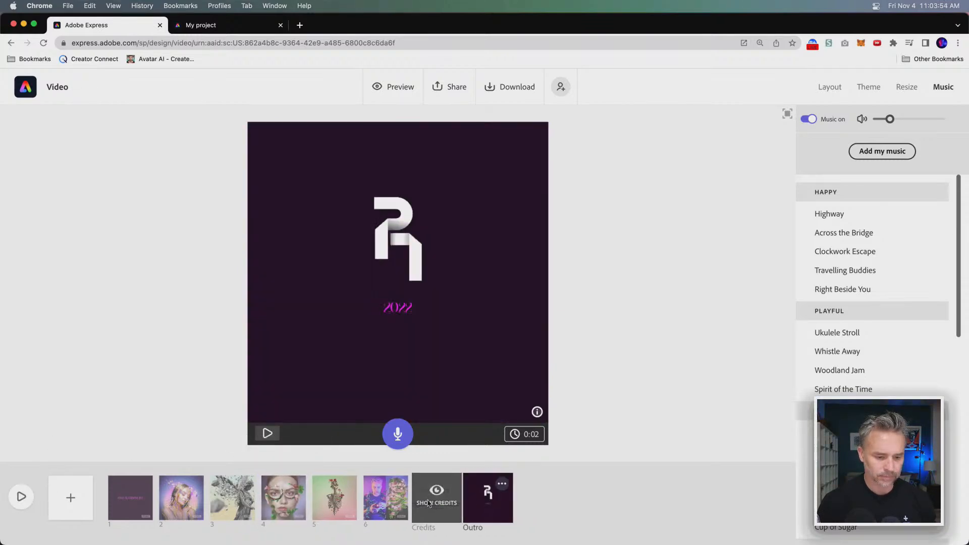
{"action": "left_click", "coordinate": [227, 506]}
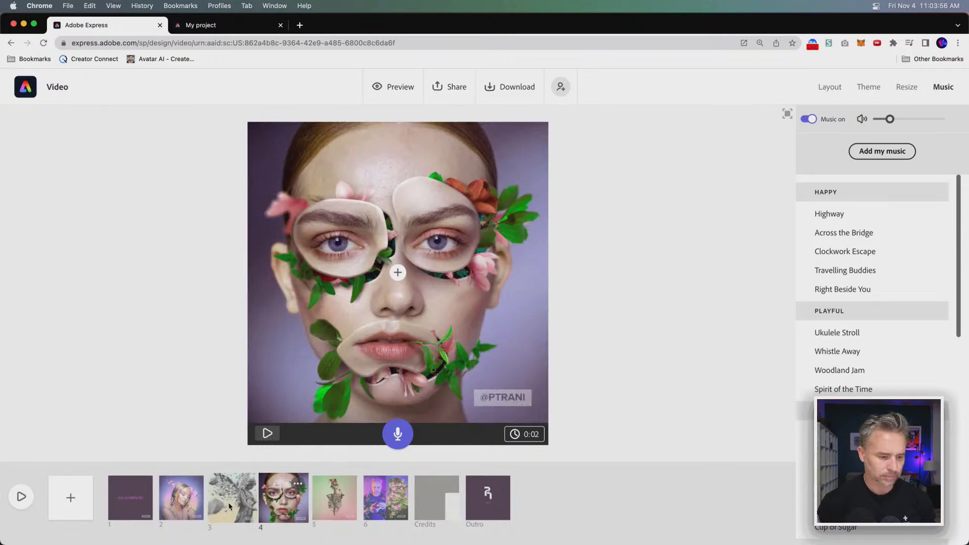
{"action": "left_click", "coordinate": [529, 437]}
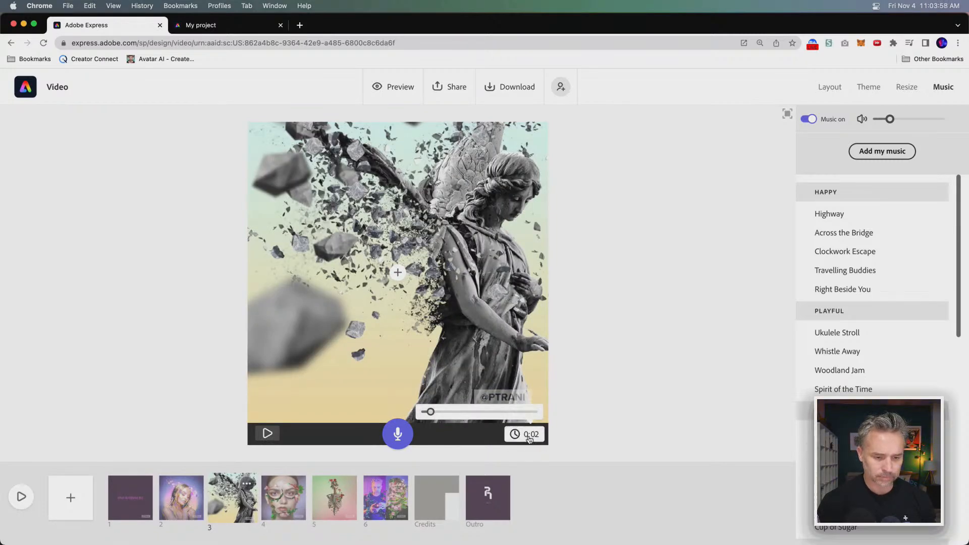
{"action": "left_click", "coordinate": [210, 456]}
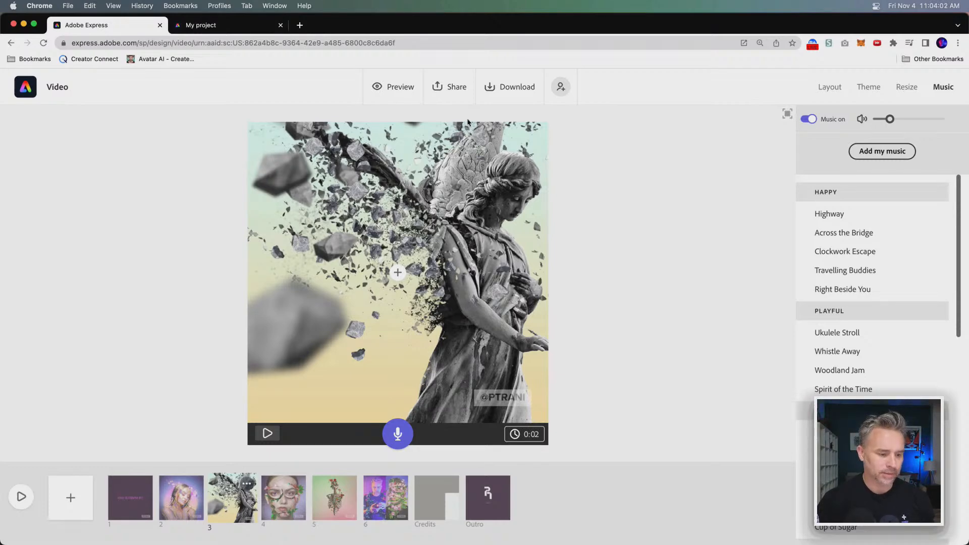
{"action": "left_click", "coordinate": [327, 506]}
Add a new scene after the angel statue scene and fill it with the Nature.jpg photo from the Portfolio folder
{"action": "left_click", "coordinate": [239, 503]}
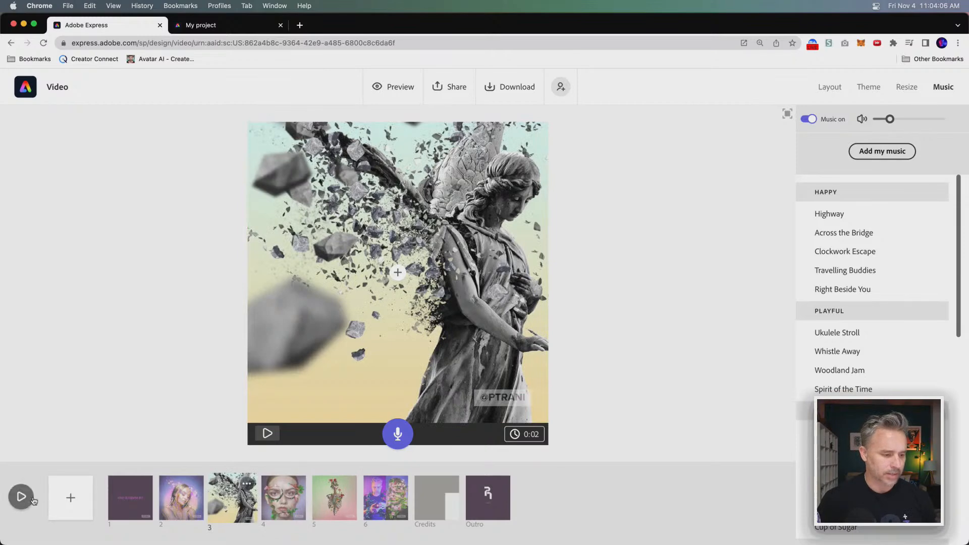
{"action": "left_click", "coordinate": [70, 498]}
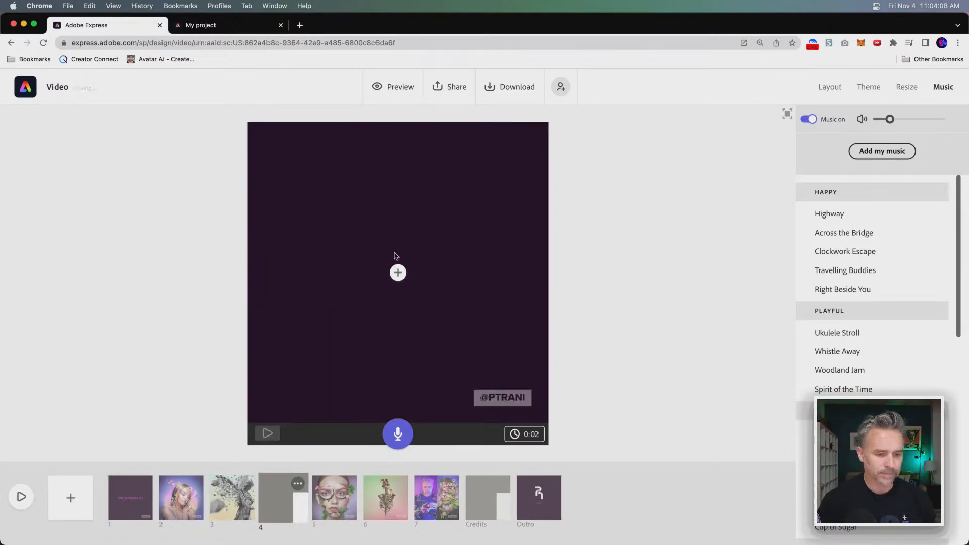
{"action": "left_click", "coordinate": [397, 275]}
{"action": "left_click", "coordinate": [419, 236]}
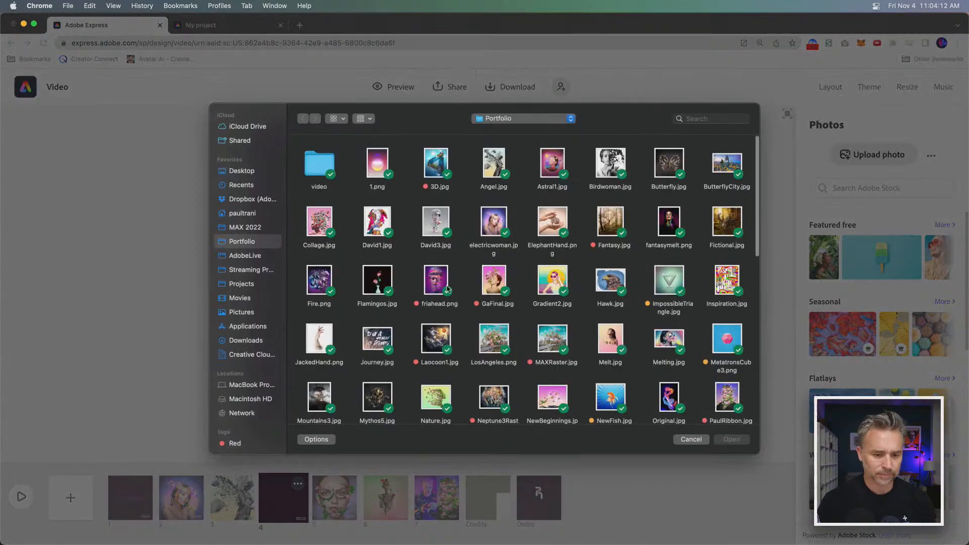
{"action": "scroll", "coordinate": [434, 327], "scroll_direction": "down", "scroll_amount": 3}
{"action": "double_click", "coordinate": [434, 327]}
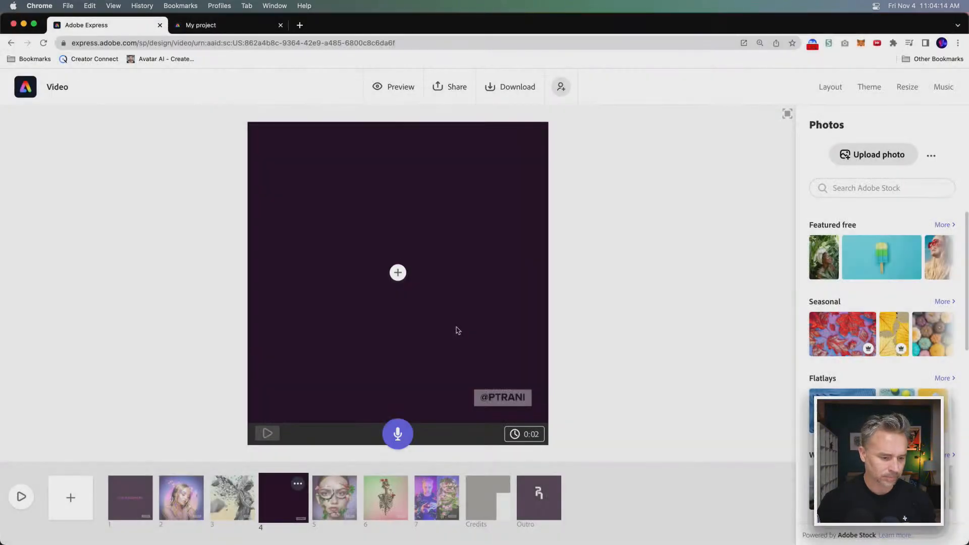
Add another scene with the Collage.jpg photo and move it to position 7, just before the split-screen scene
{"action": "left_click", "coordinate": [71, 497]}
{"action": "left_click", "coordinate": [348, 483]}
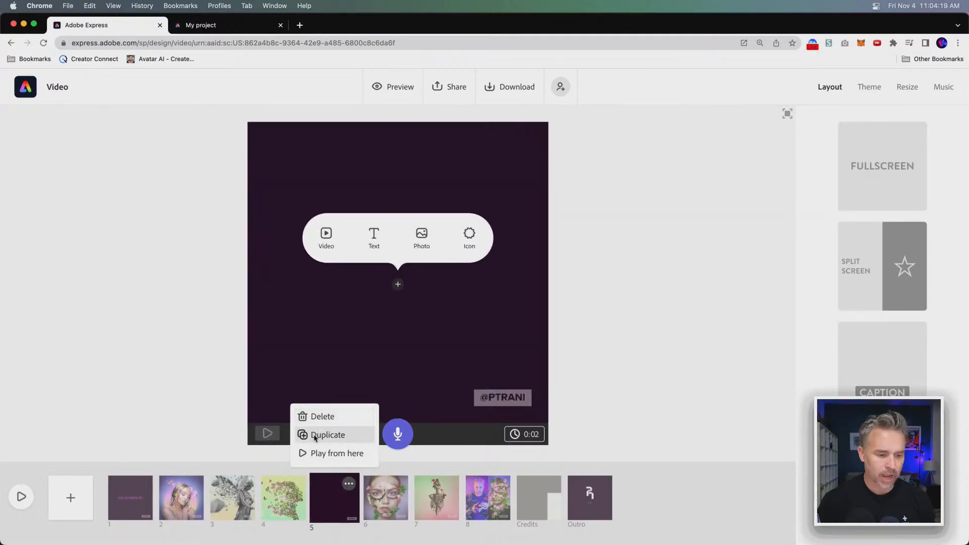
{"action": "left_click", "coordinate": [422, 236]}
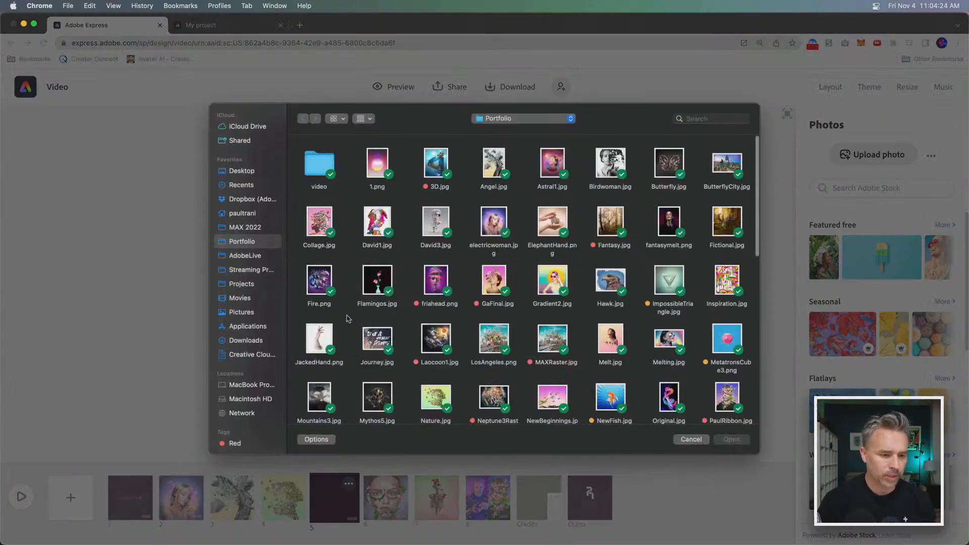
{"action": "scroll", "coordinate": [342, 331], "scroll_direction": "down", "scroll_amount": 3}
{"action": "scroll", "coordinate": [320, 218], "scroll_direction": "up", "scroll_amount": 3}
{"action": "double_click", "coordinate": [319, 220]}
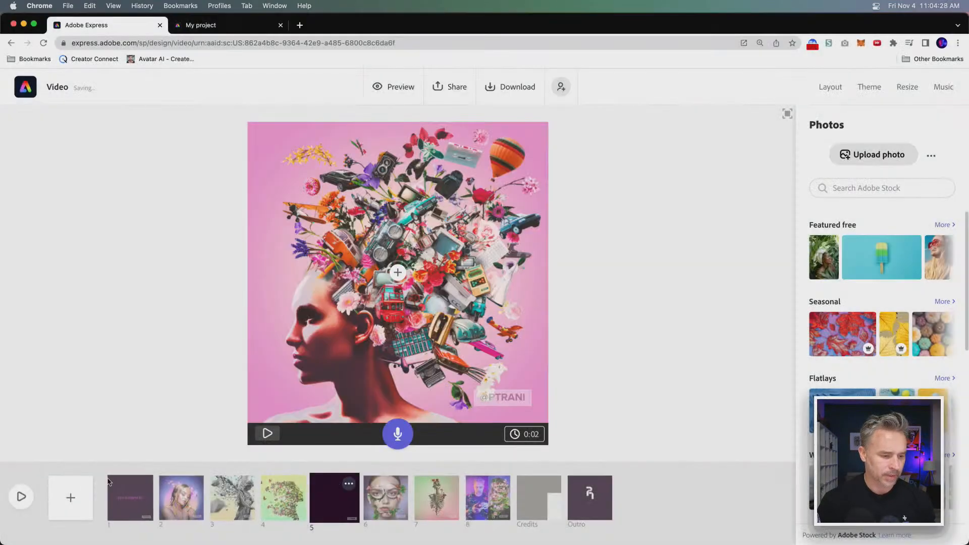
{"action": "left_click_drag", "start_coordinate": [336, 501], "coordinate": [435, 499]}
Shorten artwork scenes 2 through 5 to 1 second each
{"action": "left_click", "coordinate": [199, 487]}
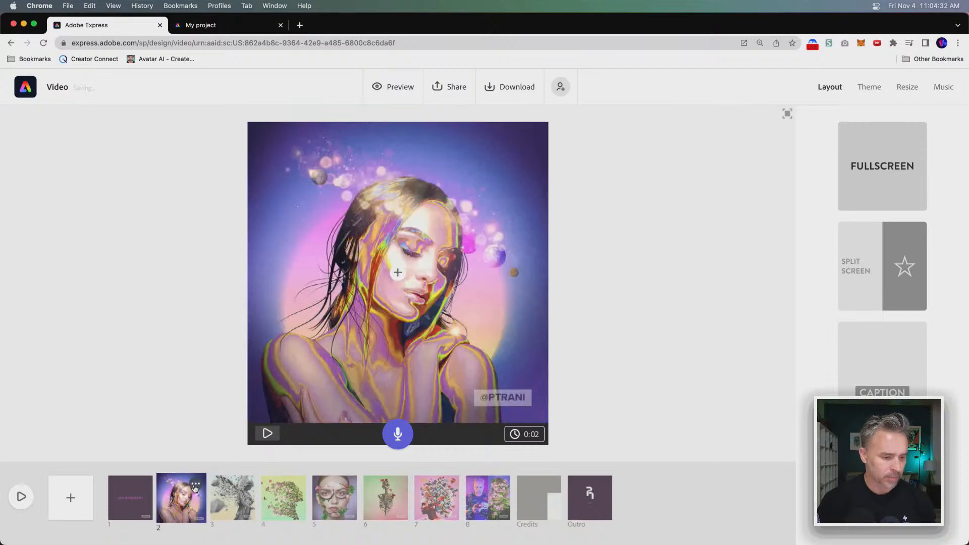
{"action": "left_click", "coordinate": [514, 433]}
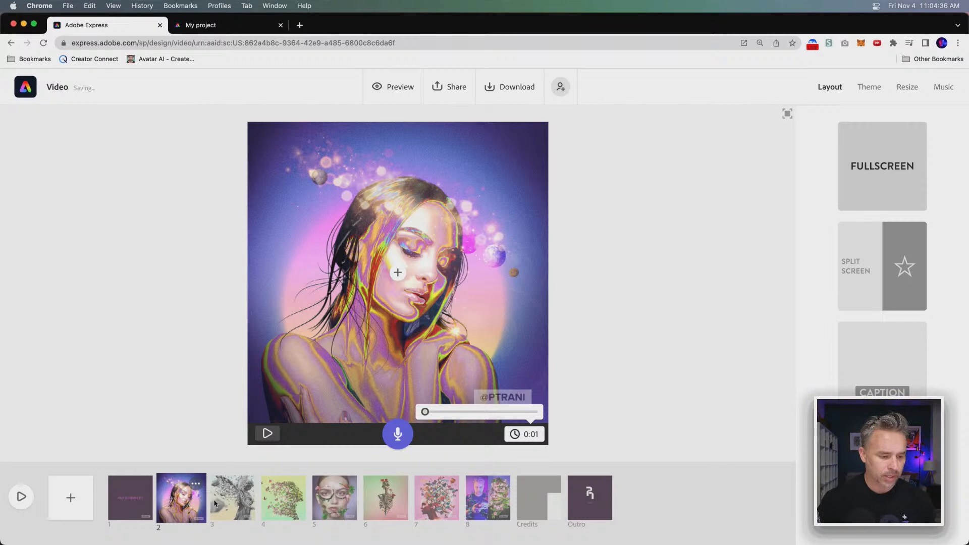
{"action": "left_click", "coordinate": [232, 497]}
{"action": "left_click", "coordinate": [522, 434]}
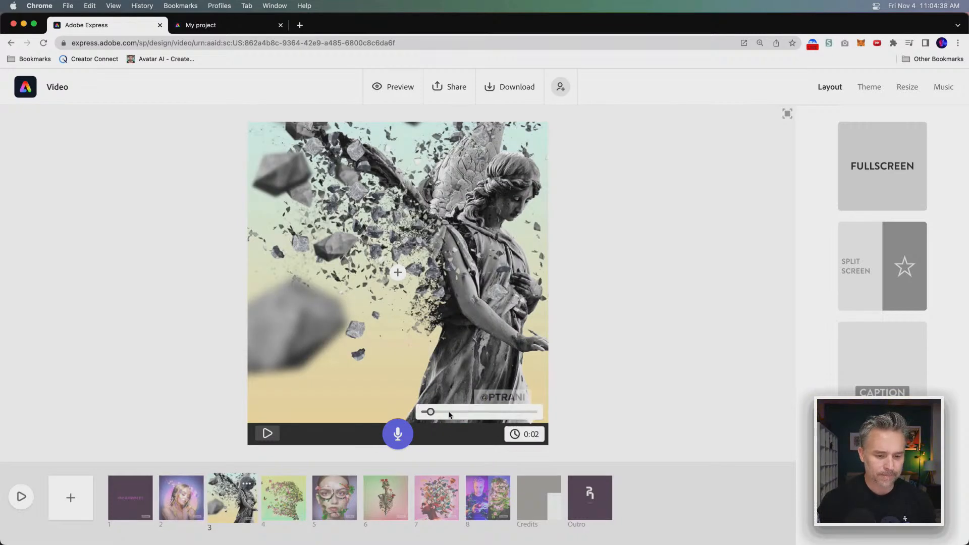
{"action": "left_click", "coordinate": [282, 497]}
{"action": "left_click", "coordinate": [507, 434]}
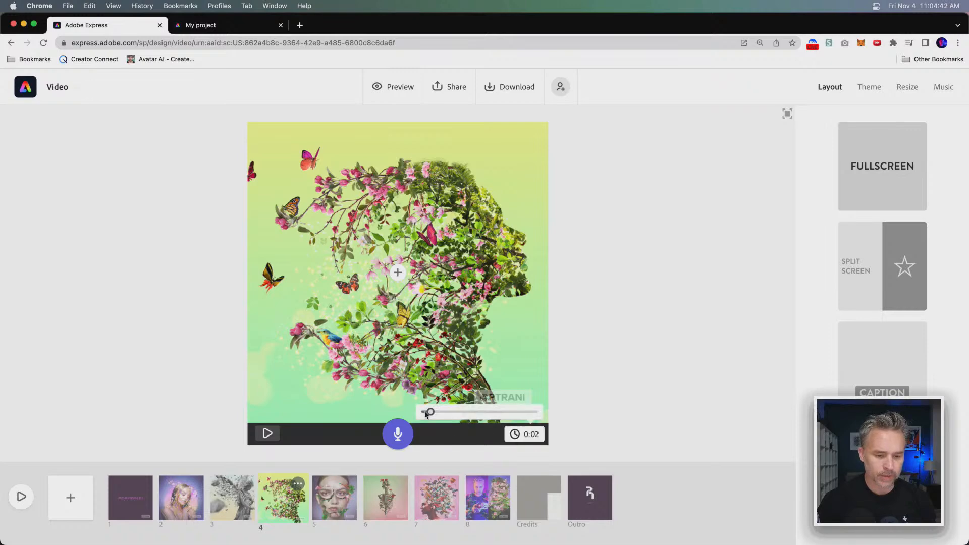
{"action": "left_click", "coordinate": [313, 497]}
{"action": "left_click", "coordinate": [510, 434]}
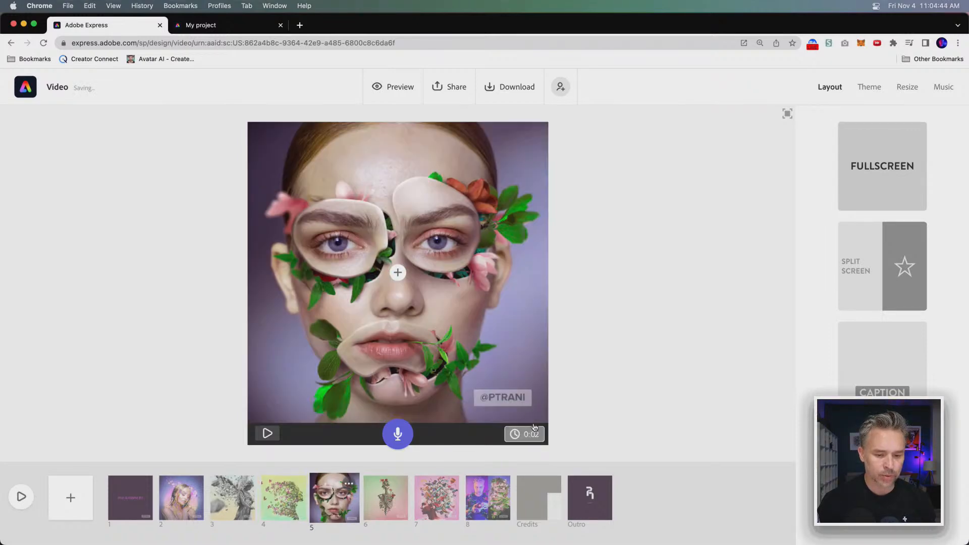
Shorten the skeleton, collage and split-screen scenes 6 through 8 to 1 second each
{"action": "left_click", "coordinate": [282, 497]}
{"action": "left_click", "coordinate": [386, 497]}
{"action": "left_click", "coordinate": [532, 432]}
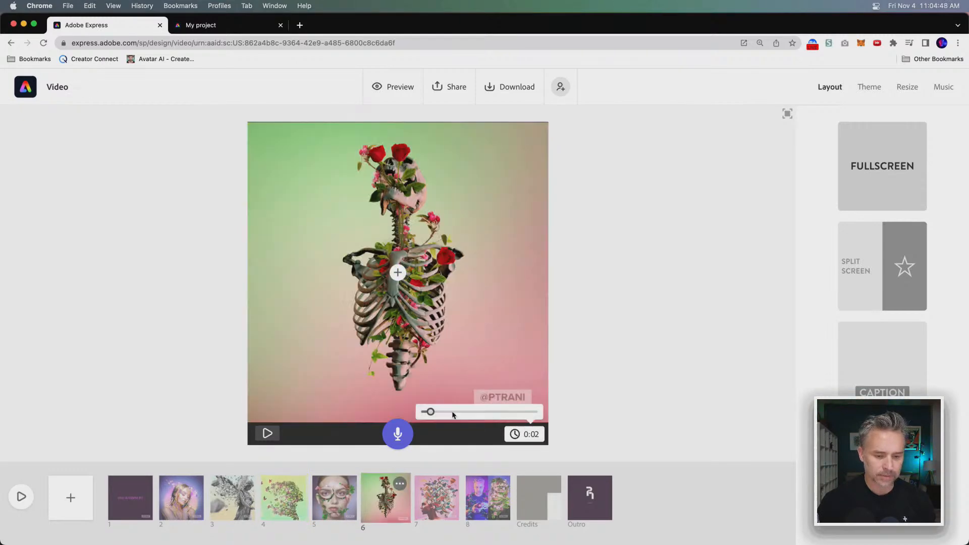
{"action": "left_click", "coordinate": [437, 497]}
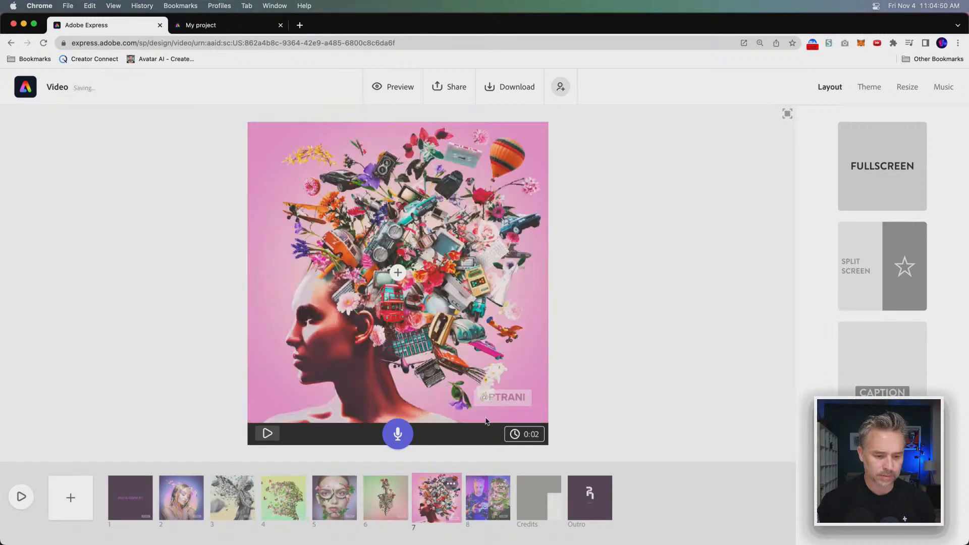
{"action": "left_click", "coordinate": [525, 434]}
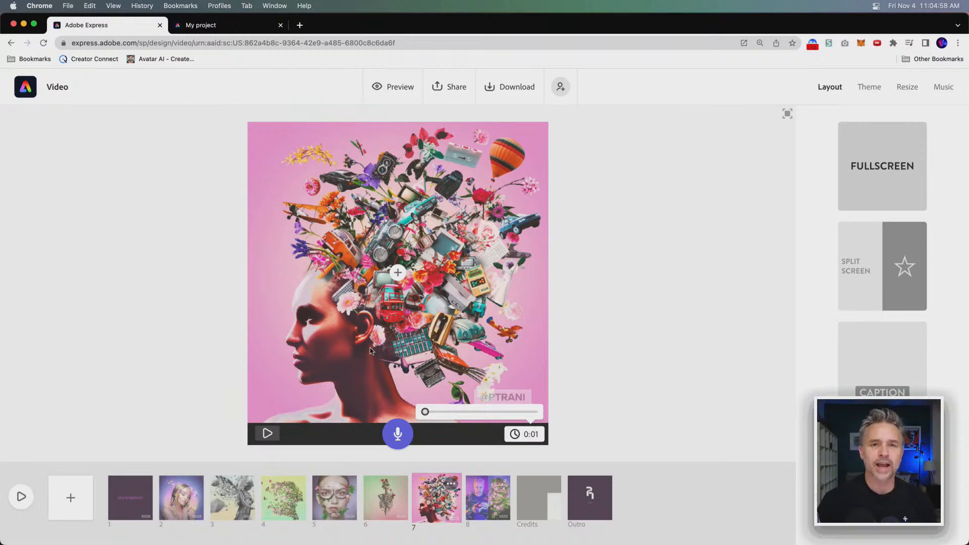
{"action": "left_click", "coordinate": [385, 497]}
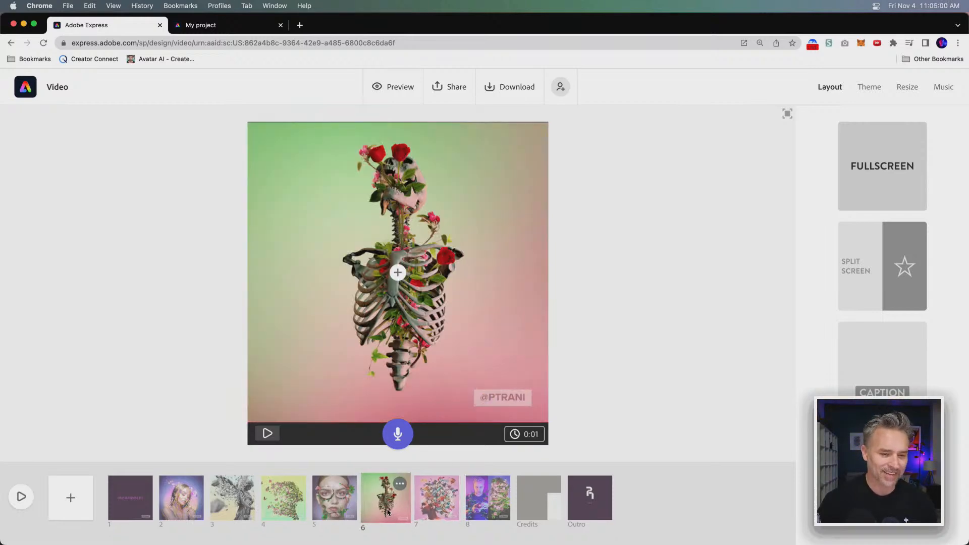
{"action": "left_click", "coordinate": [518, 435]}
{"action": "left_click", "coordinate": [437, 497]}
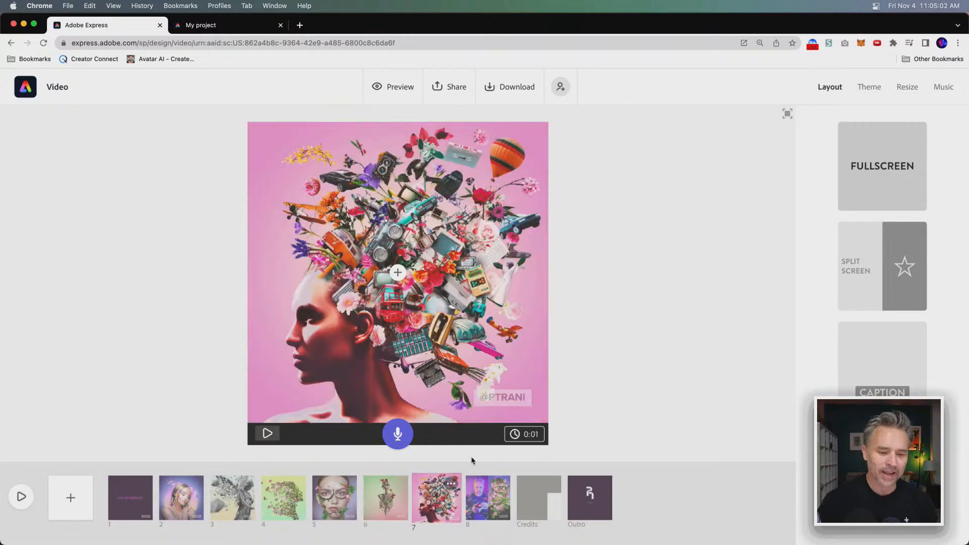
{"action": "left_click", "coordinate": [479, 493]}
{"action": "left_click", "coordinate": [524, 434]}
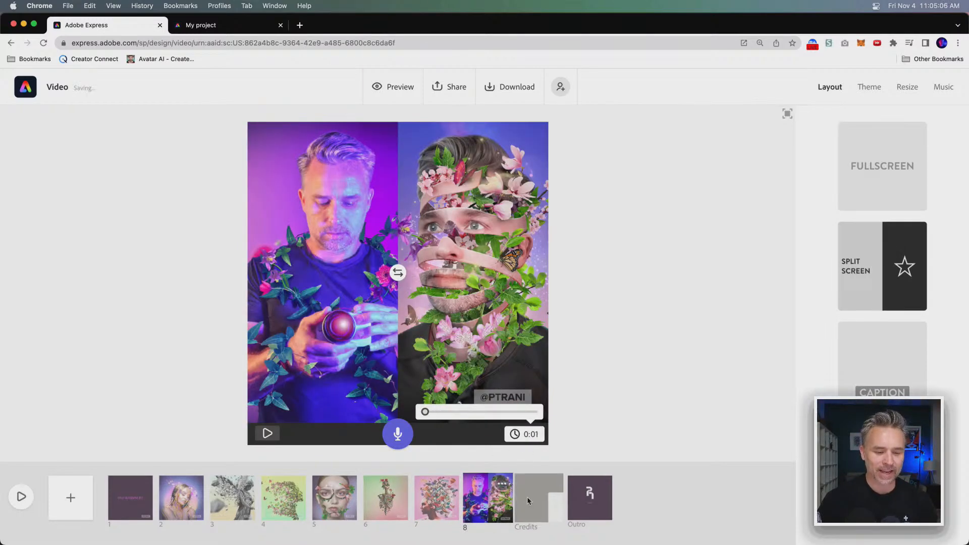
Set the "2022 RETROSPECTIVE" title scene to 1 second, preview the sped-up video and return to editing
{"action": "left_click", "coordinate": [526, 497]}
{"action": "left_click", "coordinate": [487, 497]}
{"action": "left_click", "coordinate": [436, 497]}
{"action": "left_click", "coordinate": [371, 501]}
{"action": "left_click", "coordinate": [130, 497]}
{"action": "left_click", "coordinate": [531, 439]}
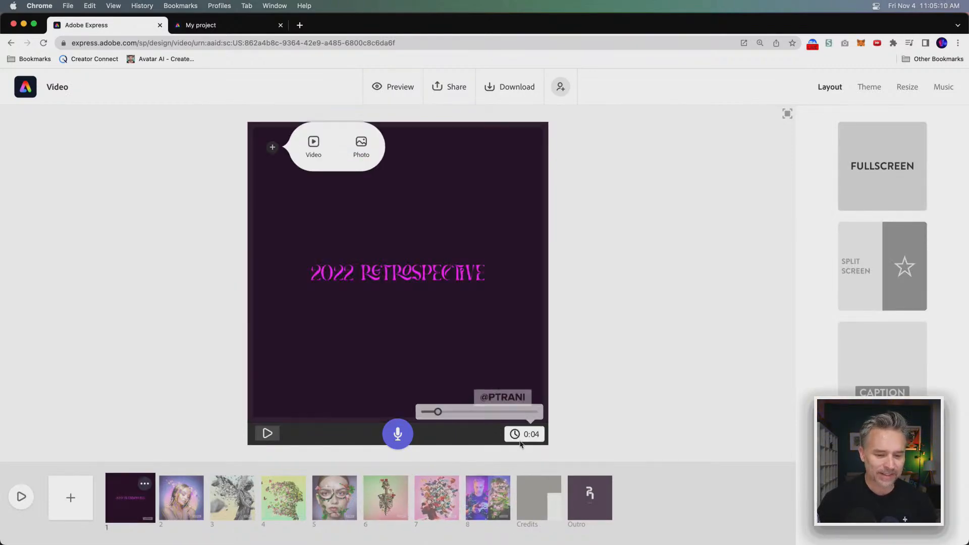
{"action": "left_click", "coordinate": [22, 496]}
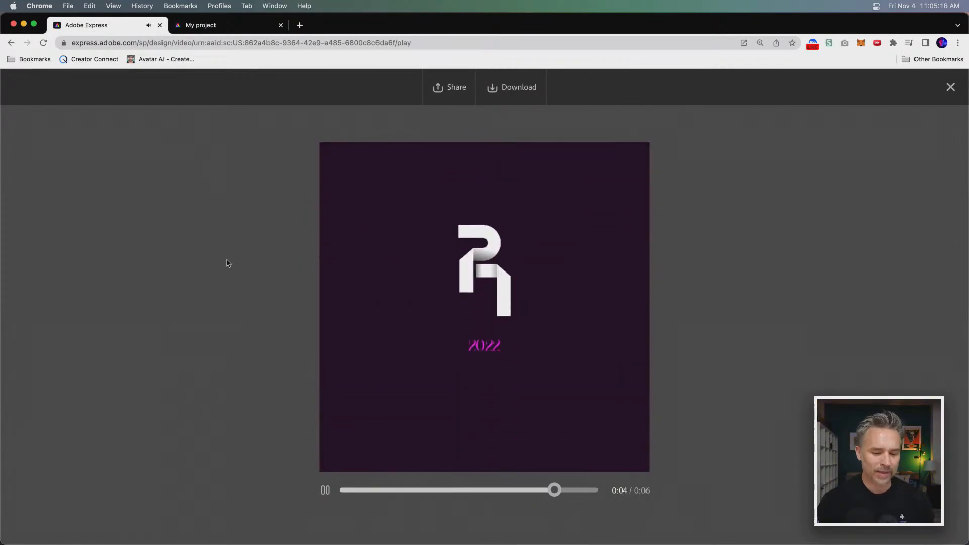
{"action": "left_click", "coordinate": [949, 90]}
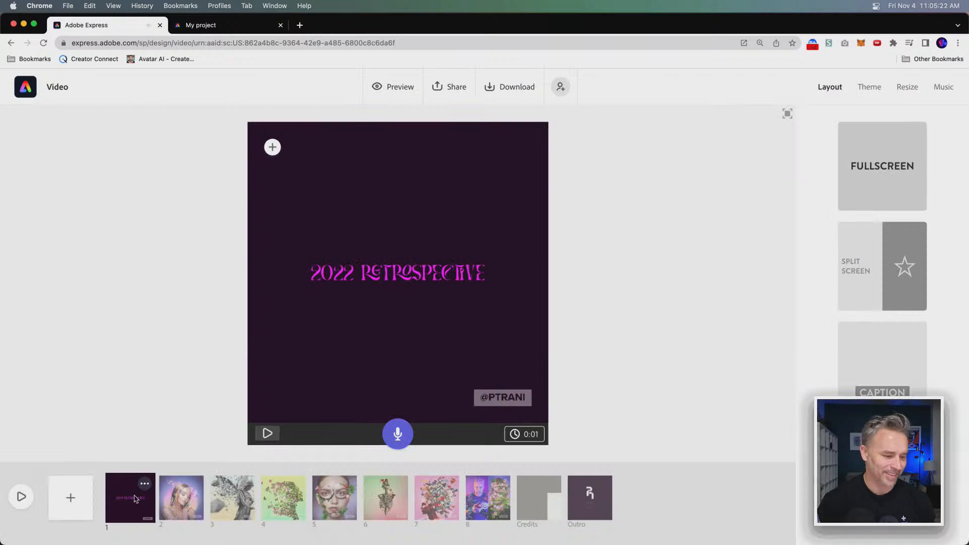
Set the durations of the title scene and artwork scenes 2 through 4 to 2 seconds each
{"action": "left_click", "coordinate": [529, 435]}
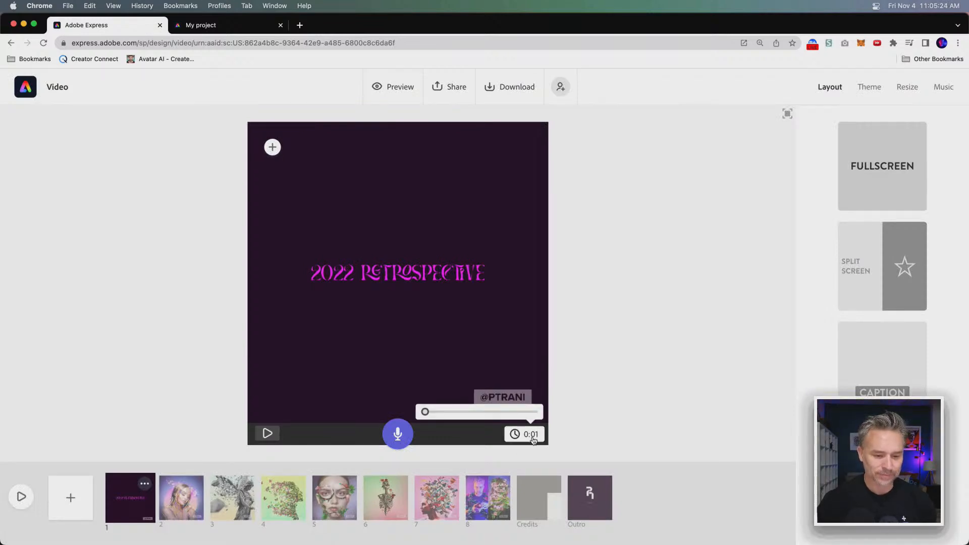
{"action": "left_click_drag", "start_coordinate": [424, 412], "coordinate": [430, 412]}
{"action": "left_click", "coordinate": [181, 498]}
{"action": "left_click", "coordinate": [524, 434]}
{"action": "left_click", "coordinate": [233, 498]}
{"action": "left_click", "coordinate": [517, 438]}
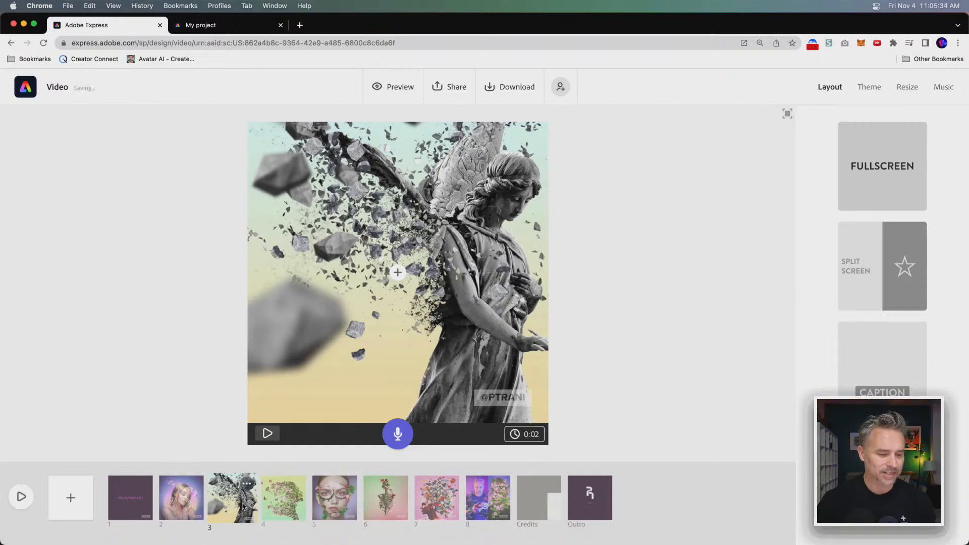
{"action": "left_click", "coordinate": [268, 505]}
{"action": "left_click", "coordinate": [507, 433]}
{"action": "left_click_drag", "start_coordinate": [426, 412], "coordinate": [429, 414]}
Set the durations of scenes 5 through 8, including the split-screen scene, to 2 seconds each
{"action": "left_click", "coordinate": [327, 499]}
{"action": "left_click", "coordinate": [525, 434]}
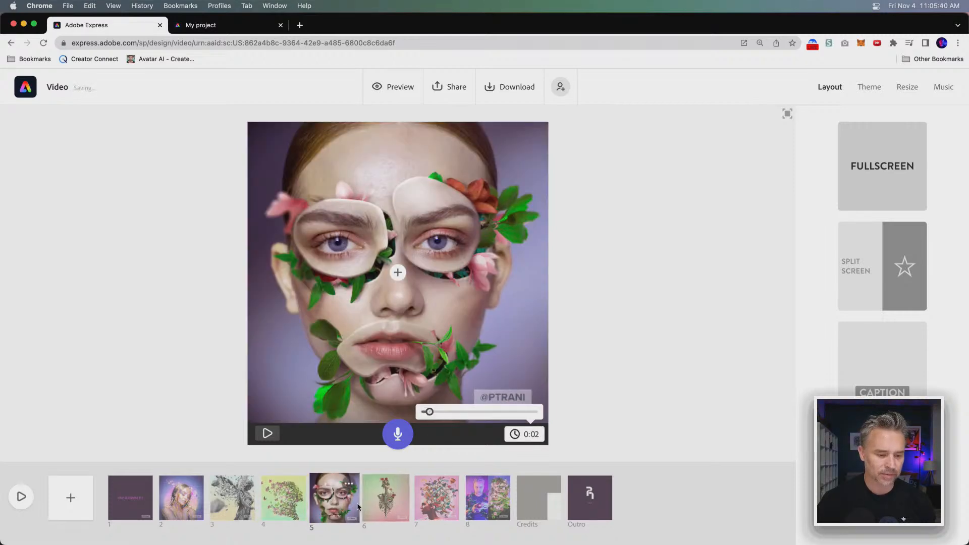
{"action": "left_click", "coordinate": [386, 497]}
{"action": "left_click", "coordinate": [524, 434]}
{"action": "left_click_drag", "start_coordinate": [425, 412], "coordinate": [431, 412]}
{"action": "left_click", "coordinate": [432, 507]}
{"action": "left_click", "coordinate": [525, 434]}
{"action": "left_click", "coordinate": [484, 502]}
{"action": "left_click", "coordinate": [522, 439]}
Preview the retimed video from the title scene, then shorten the title scene to 1 second
{"action": "left_click", "coordinate": [121, 496]}
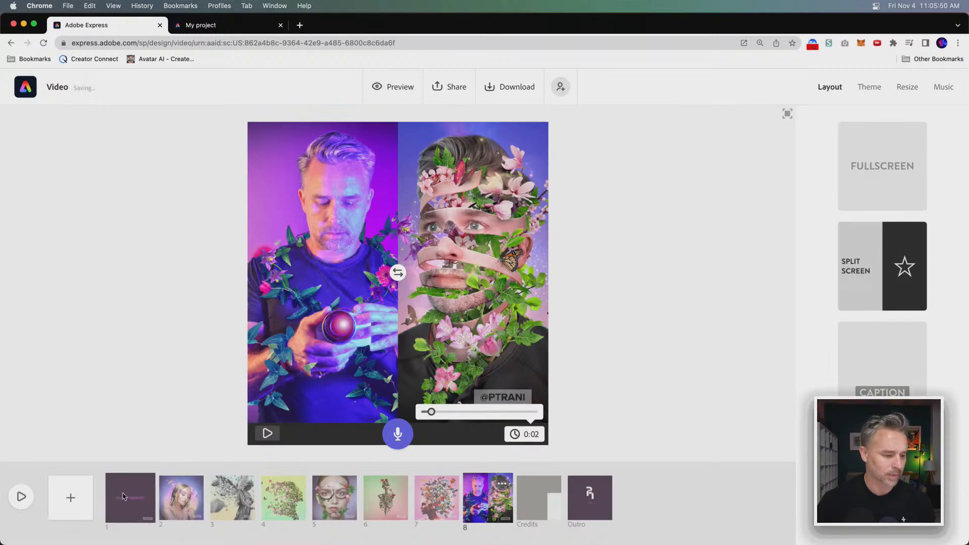
{"action": "left_click", "coordinate": [21, 497]}
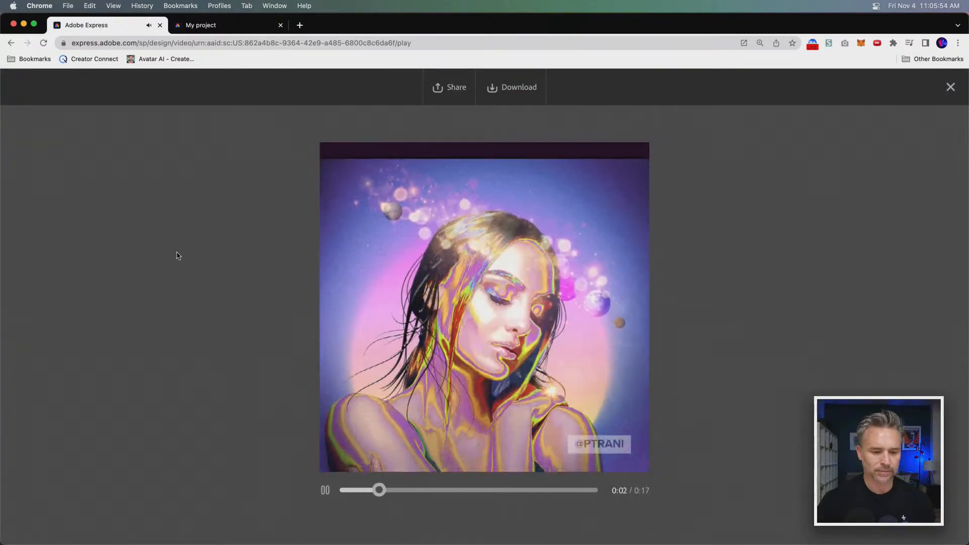
{"action": "key", "text": "Escape"}
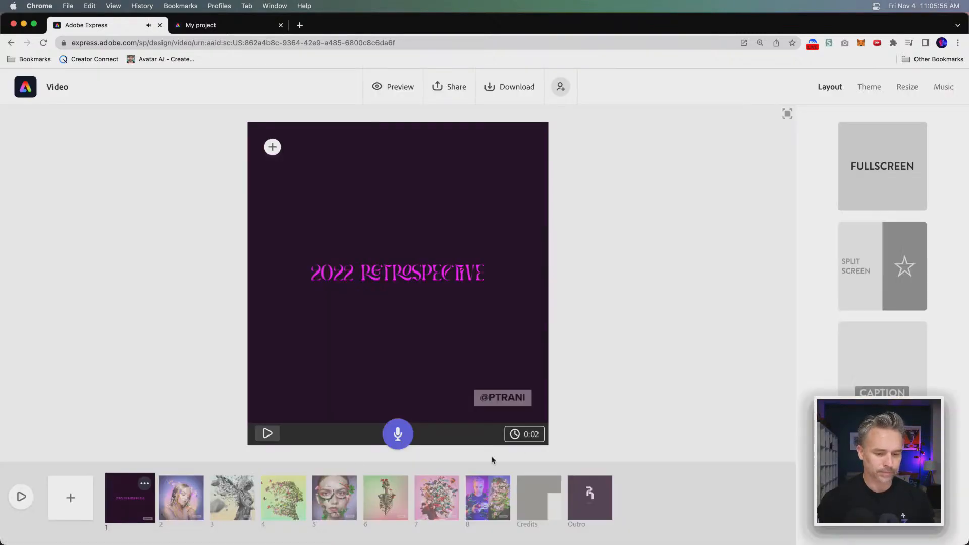
{"action": "left_click", "coordinate": [525, 434]}
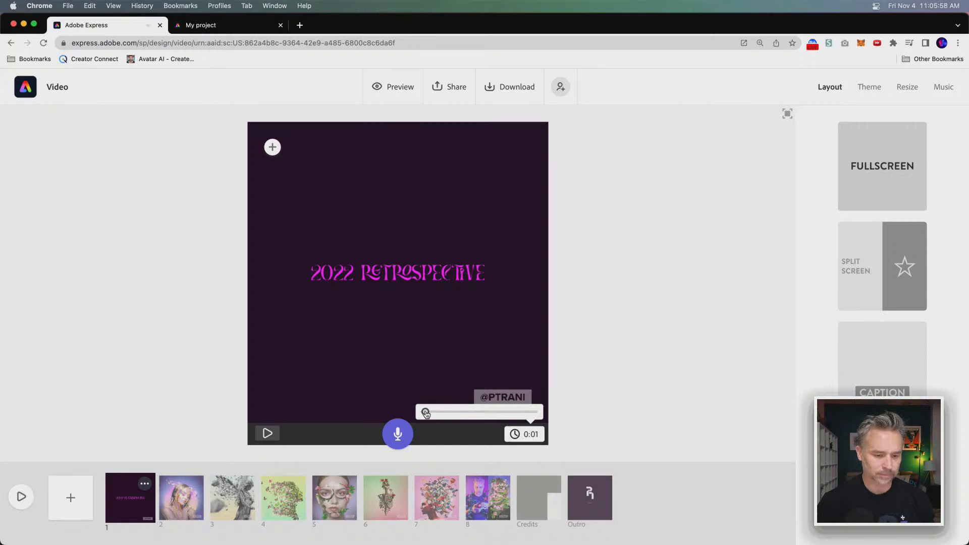
Set the logo outro's duration to 1 second, then preview the video and return to editing
{"action": "left_click", "coordinate": [182, 497]}
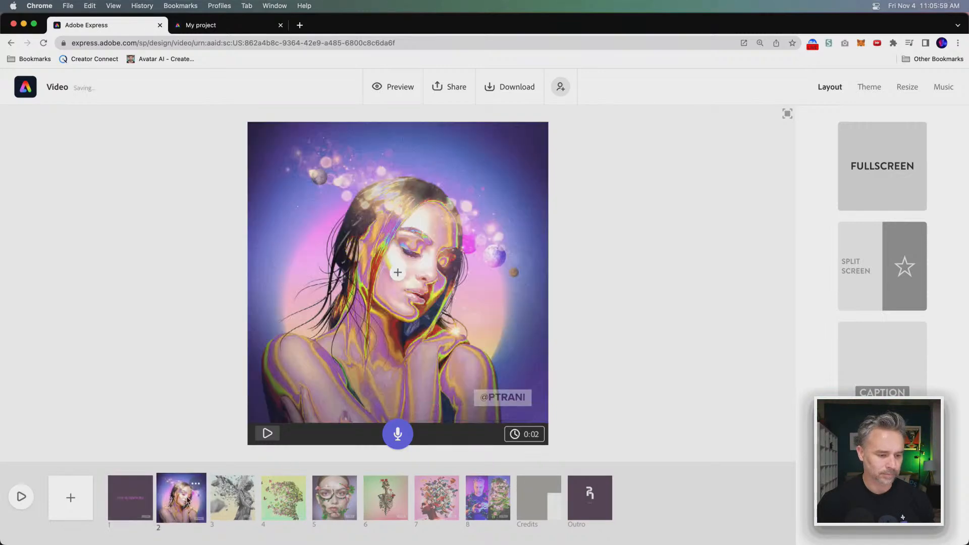
{"action": "left_click", "coordinate": [534, 501]}
{"action": "left_click", "coordinate": [580, 492]}
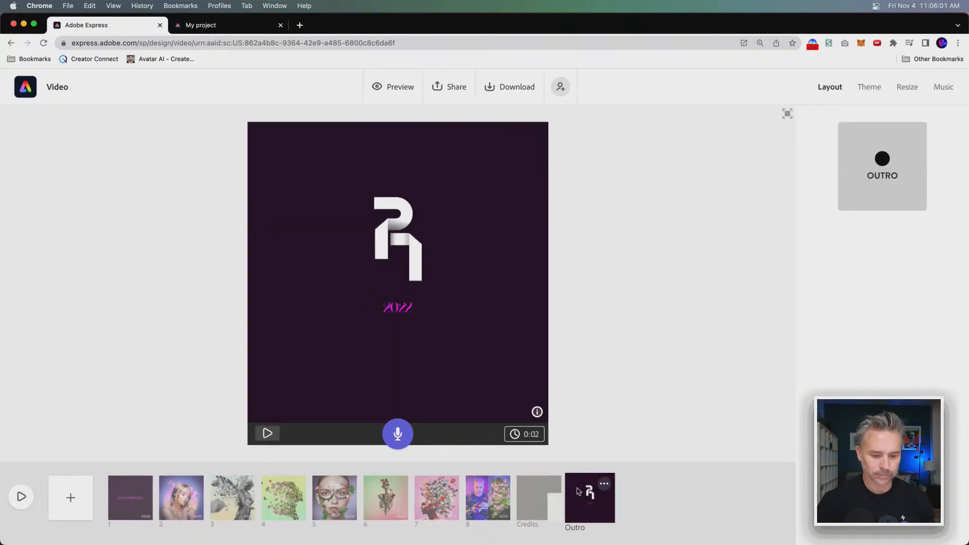
{"action": "left_click", "coordinate": [532, 436]}
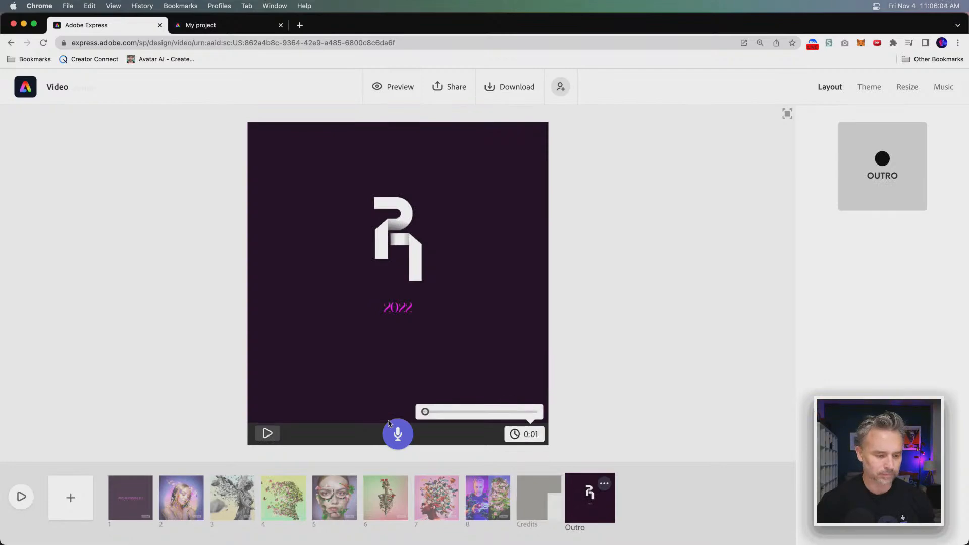
{"action": "left_click", "coordinate": [22, 497]}
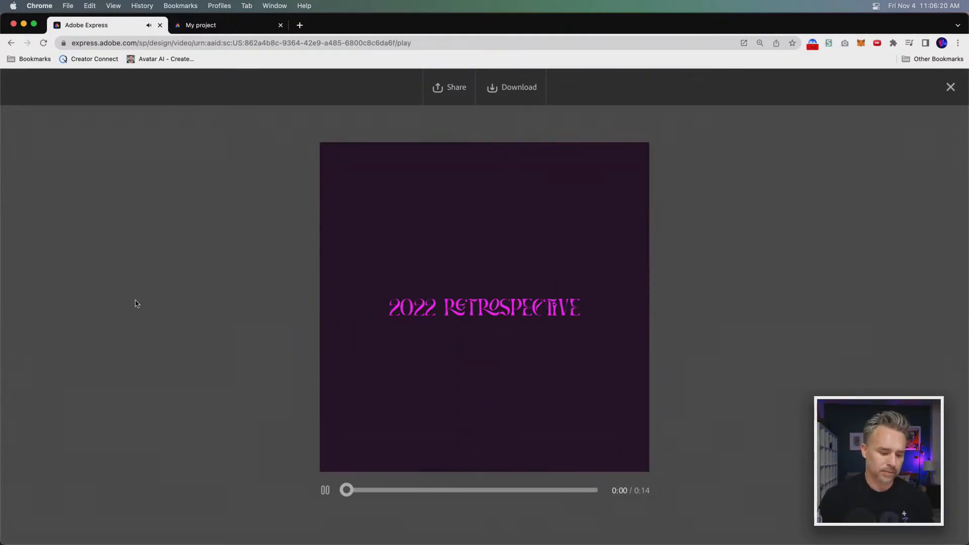
{"action": "key", "text": "Escape"}
Add a blank scene after the split-screen scene, then delete that blank scene
{"action": "left_click", "coordinate": [502, 498]}
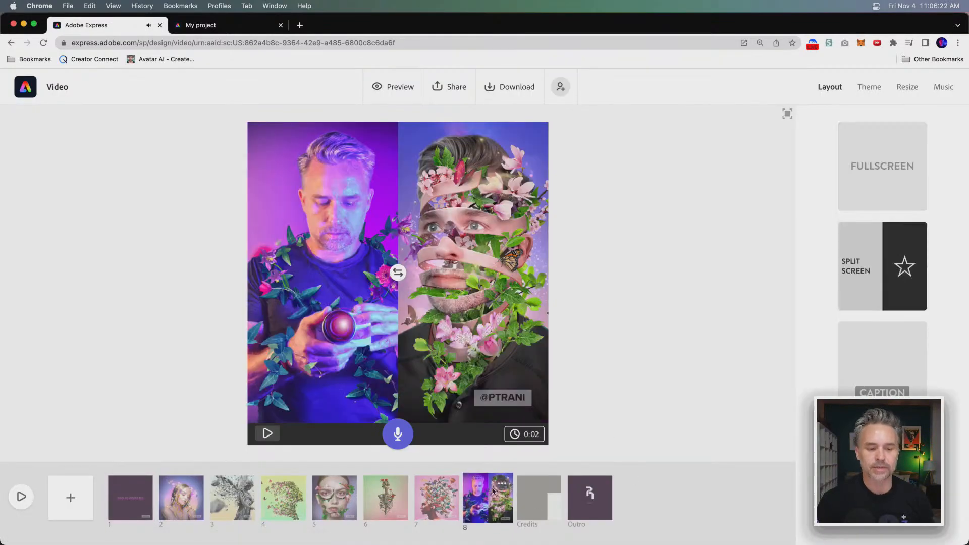
{"action": "left_click", "coordinate": [317, 244]}
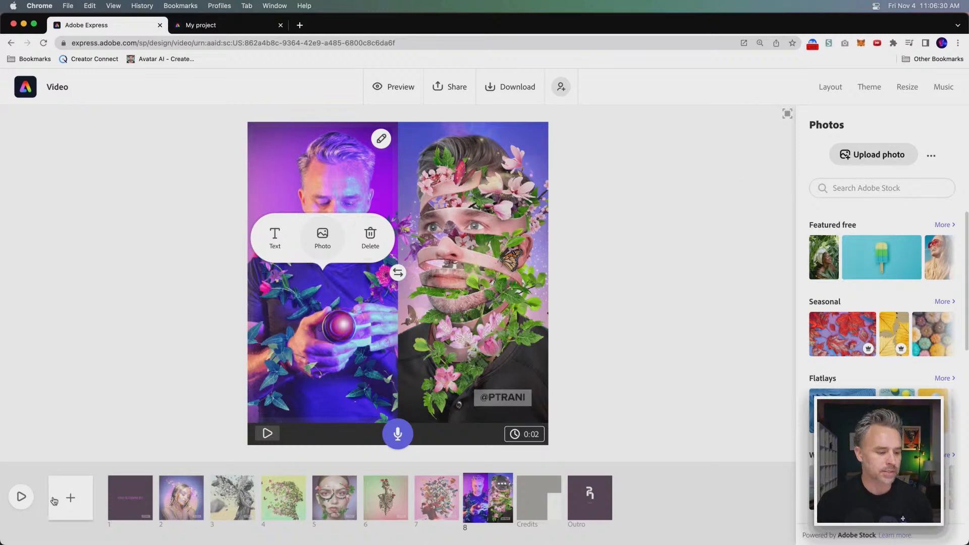
{"action": "left_click", "coordinate": [71, 498]}
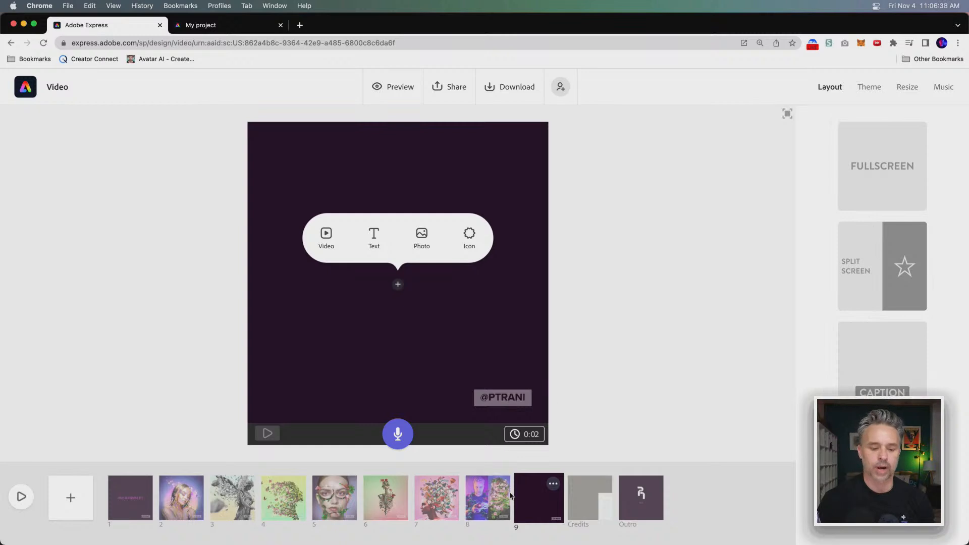
{"action": "left_click", "coordinate": [554, 484]}
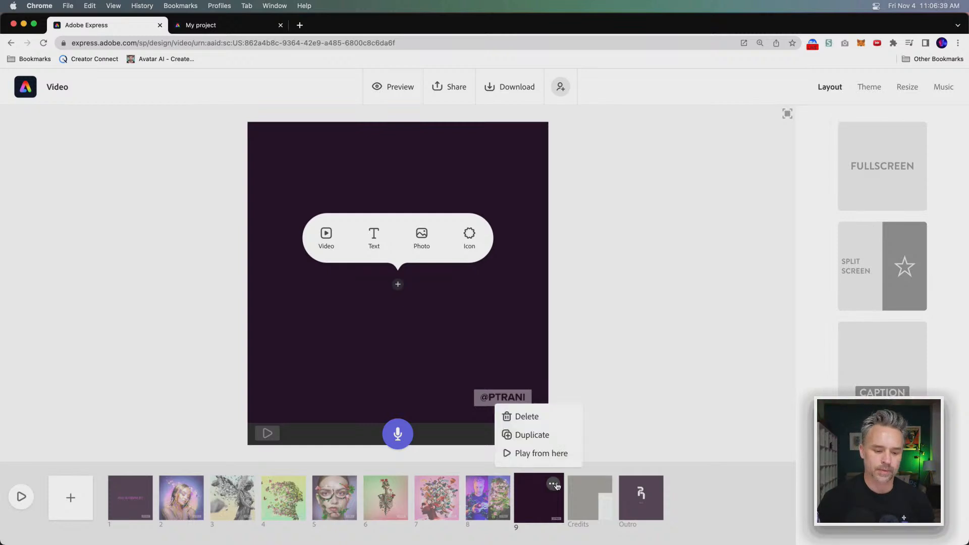
{"action": "left_click", "coordinate": [514, 415]}
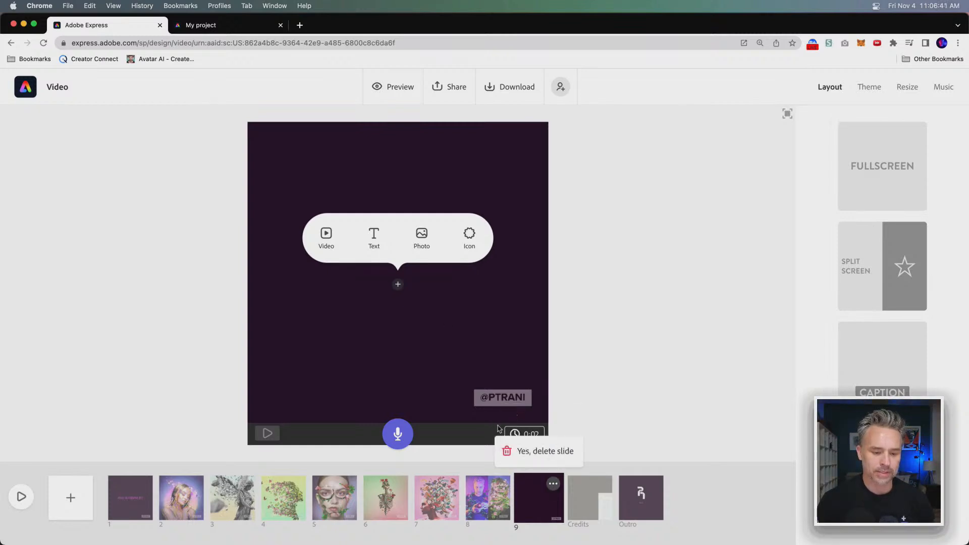
{"action": "left_click", "coordinate": [507, 451]}
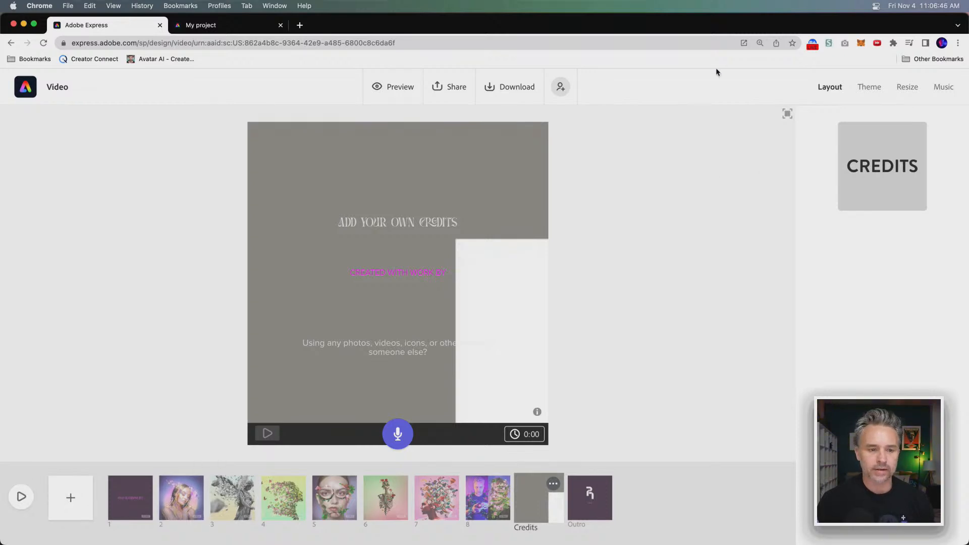
Start preparing the video for download and preview it during processing, returning to the editor at the end
{"action": "left_click", "coordinate": [513, 87]}
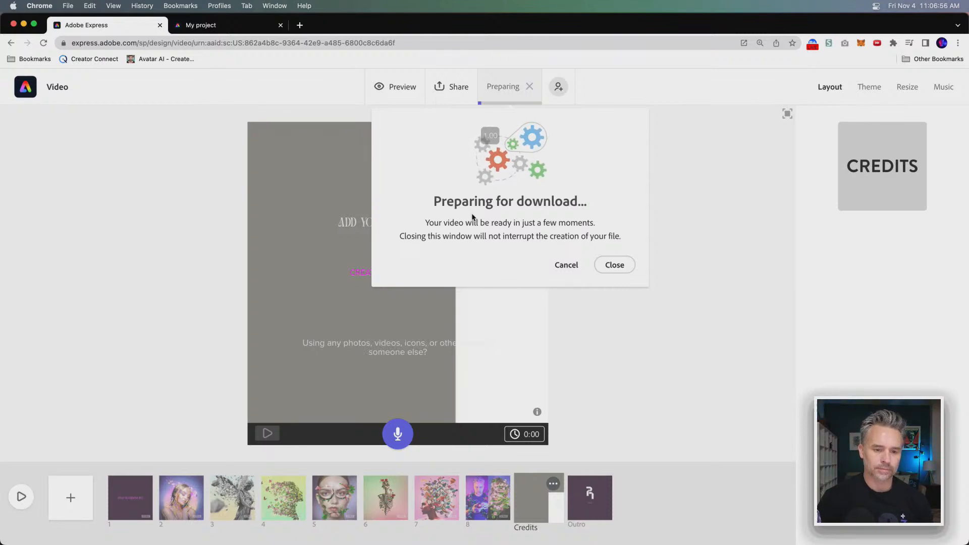
{"action": "left_click", "coordinate": [604, 270]}
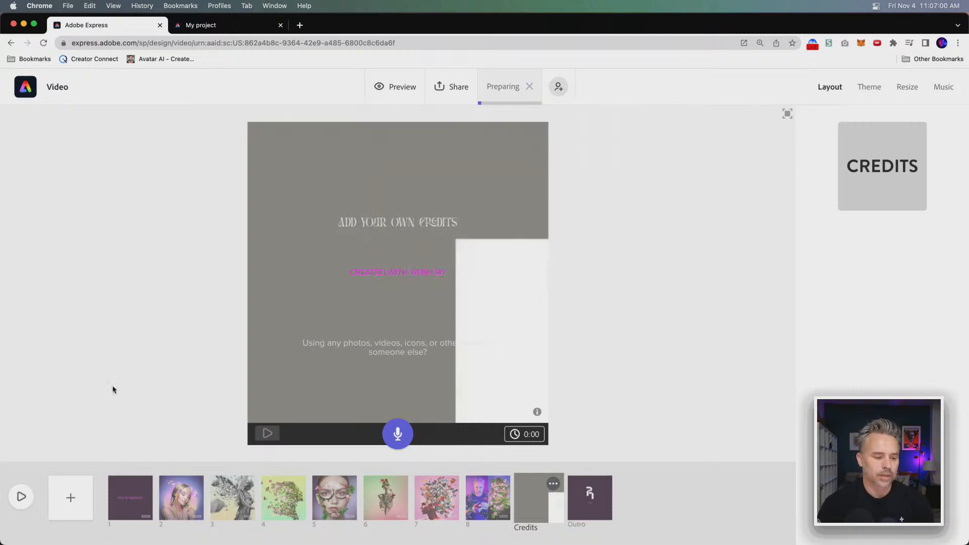
{"action": "left_click", "coordinate": [23, 499]}
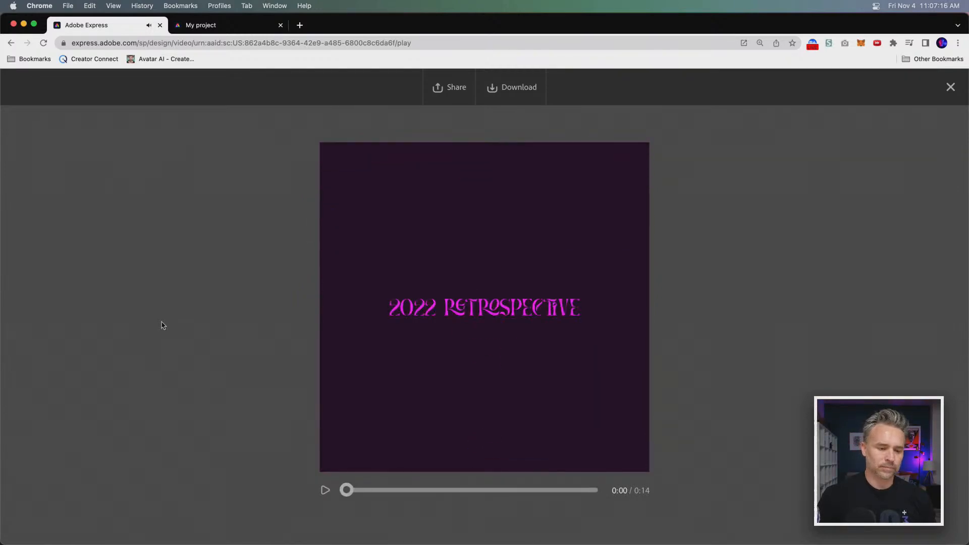
{"action": "left_click", "coordinate": [951, 87]}
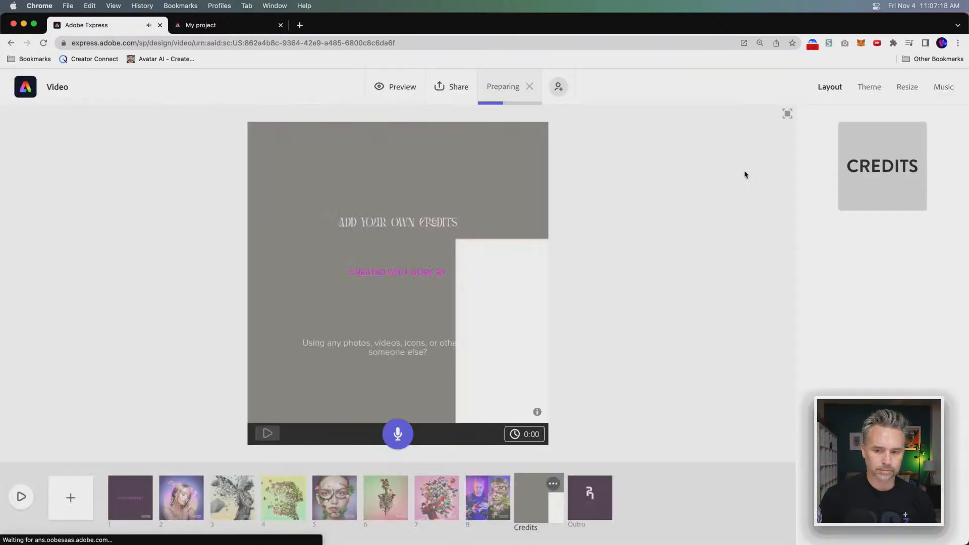
Move the floral skeleton artwork scene so it directly follows the title scene
{"action": "left_click", "coordinate": [134, 508]}
{"action": "left_click", "coordinate": [406, 274]}
{"action": "left_click", "coordinate": [406, 274]}
{"action": "double_click", "coordinate": [407, 280]}
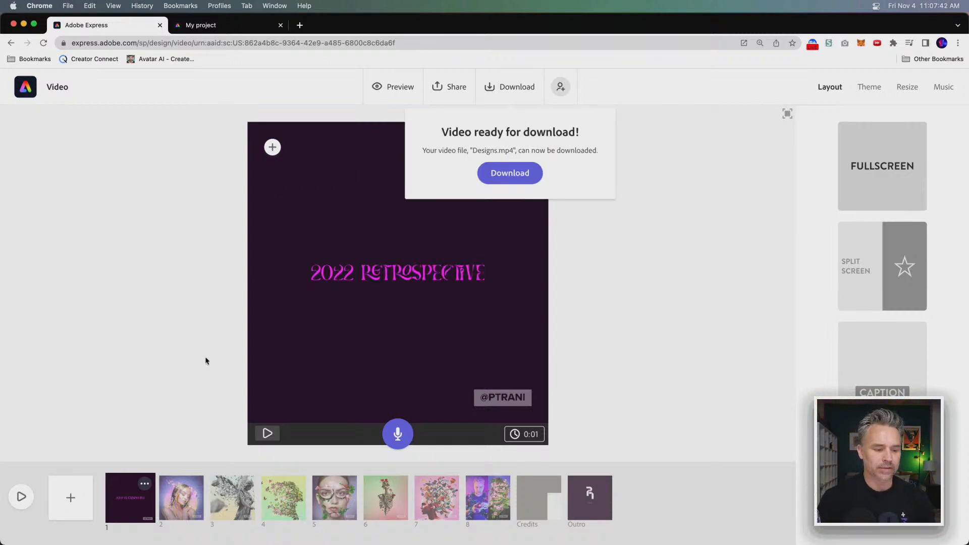
{"action": "left_click_drag", "start_coordinate": [386, 497], "coordinate": [182, 498]}
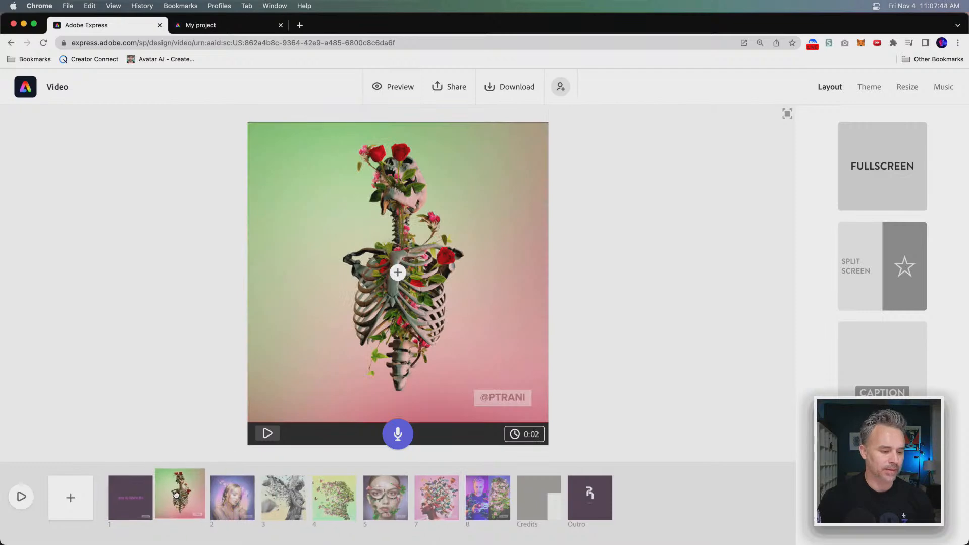
Replace the title scene's text with "HIGHLIGHTS"
{"action": "left_click", "coordinate": [115, 502]}
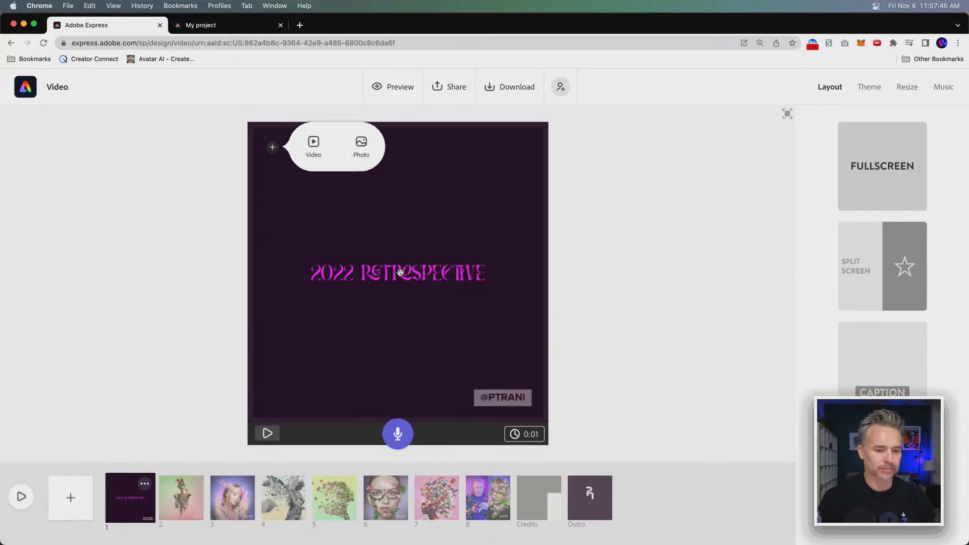
{"action": "left_click", "coordinate": [400, 271]}
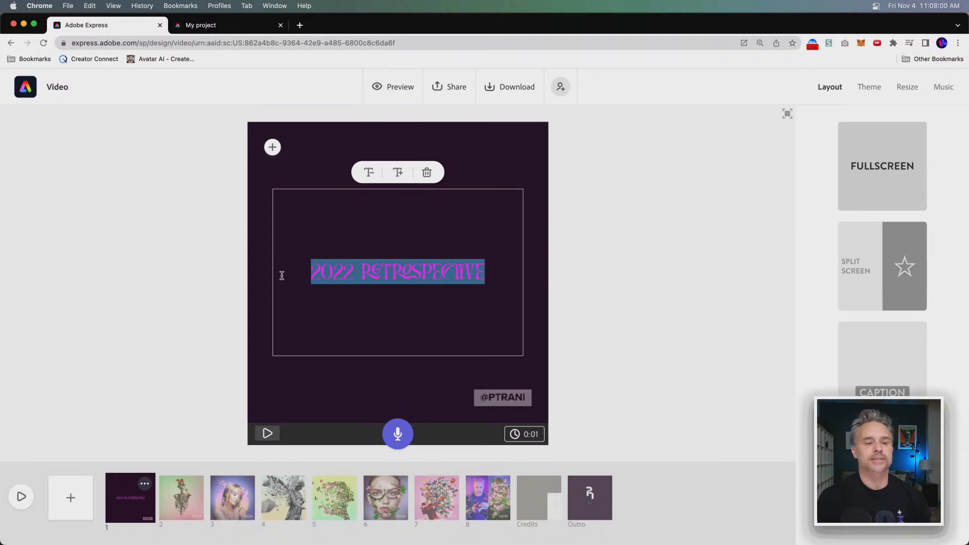
{"action": "type", "text": "big"}
{"action": "key", "text": "BackSpace"}
{"action": "key", "text": "BackSpace"}
{"action": "key", "text": "BackSpace"}
{"action": "type", "text": "HIGHLIGHTS"}
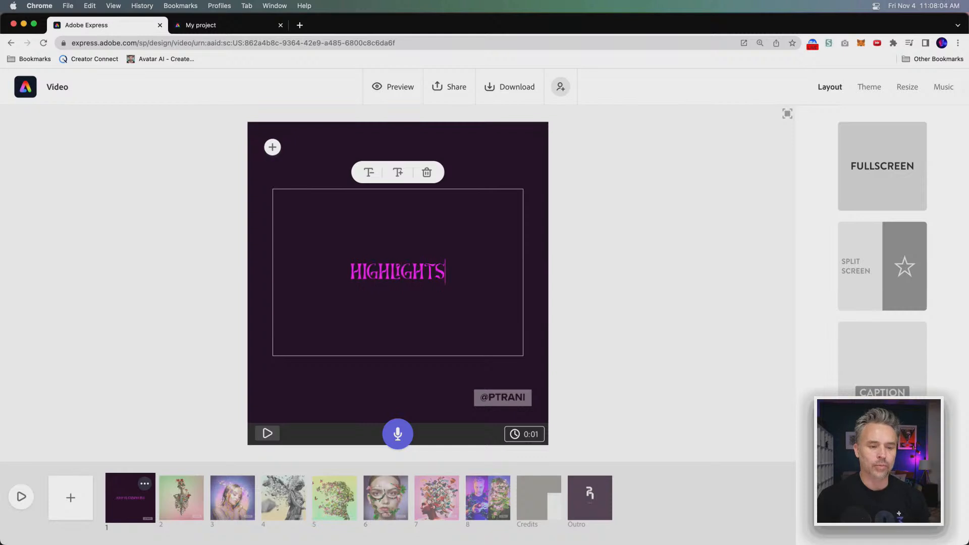
{"action": "left_click", "coordinate": [135, 241]}
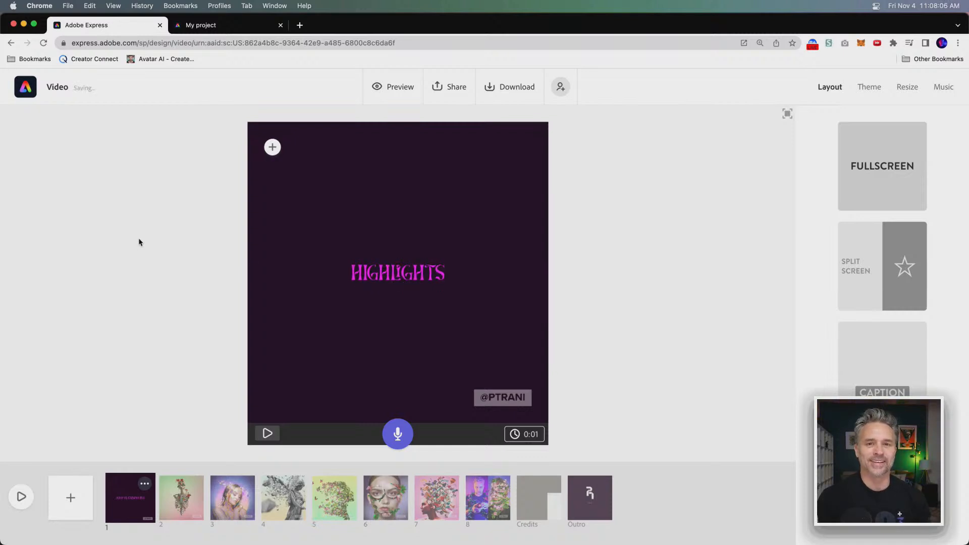
Try adding "RECENT" in front of "HIGHLIGHTS" in the title, then remove the added word
{"action": "double_click", "coordinate": [365, 272]}
{"action": "left_click", "coordinate": [352, 271]}
{"action": "type", "text": "RECENT"}
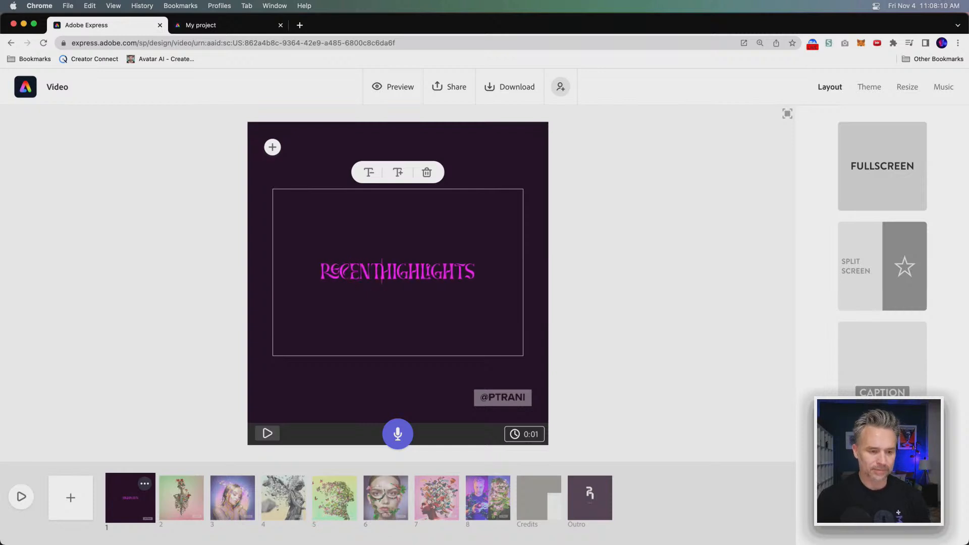
{"action": "double_click", "coordinate": [346, 271]}
{"action": "key", "text": "BackSpace"}
{"action": "left_click", "coordinate": [220, 267]}
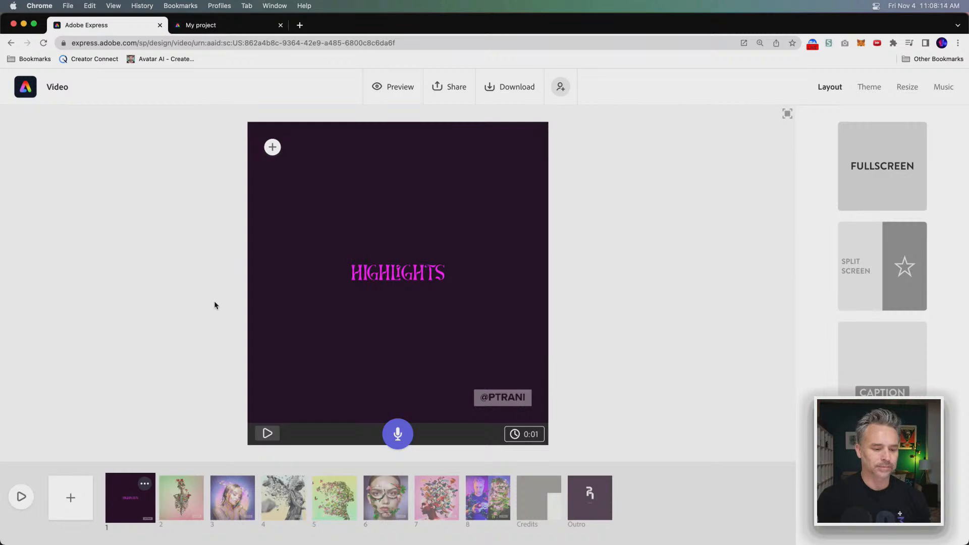
Hide the social handle stamp on the video and check the artwork scenes without it, returning to the title scene
{"action": "left_click", "coordinate": [510, 403]}
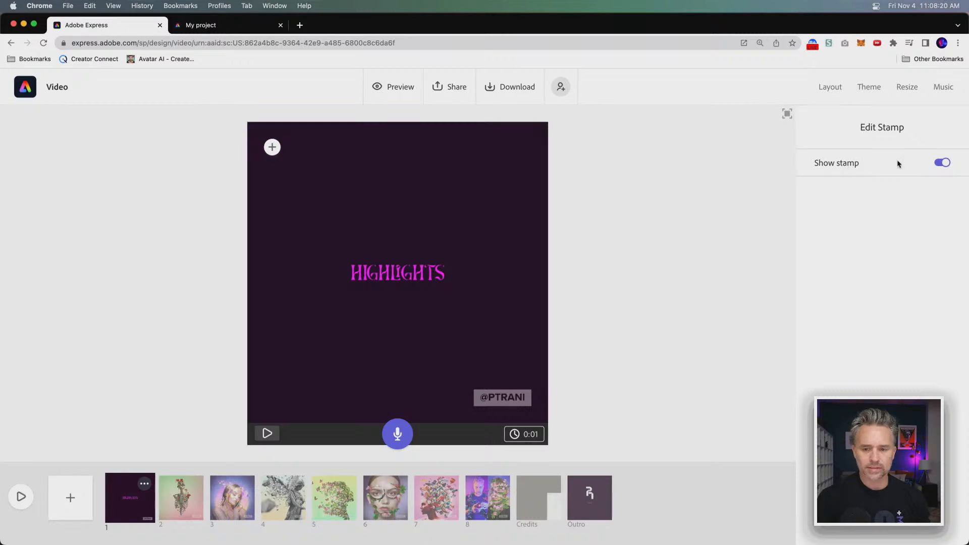
{"action": "left_click", "coordinate": [941, 163]}
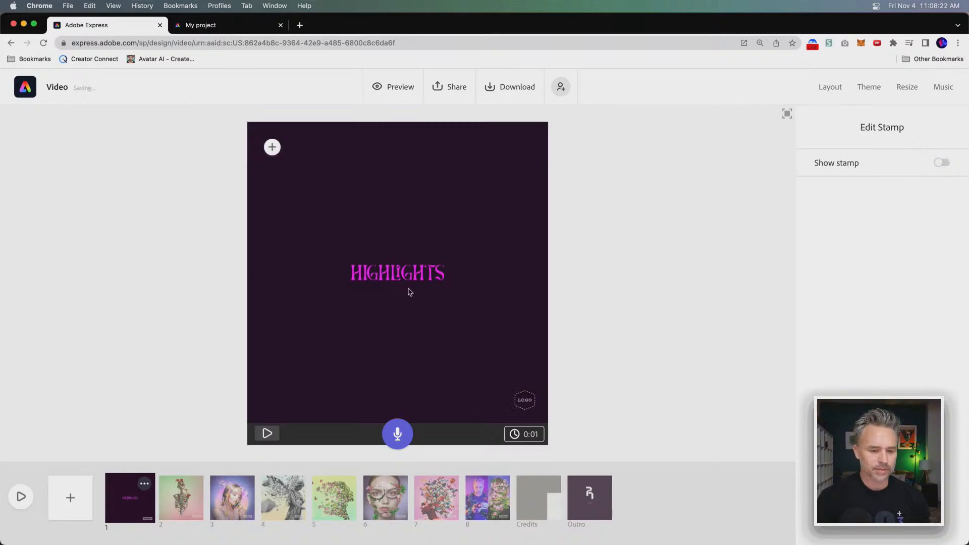
{"action": "left_click", "coordinate": [581, 395]}
{"action": "left_click", "coordinate": [520, 402]}
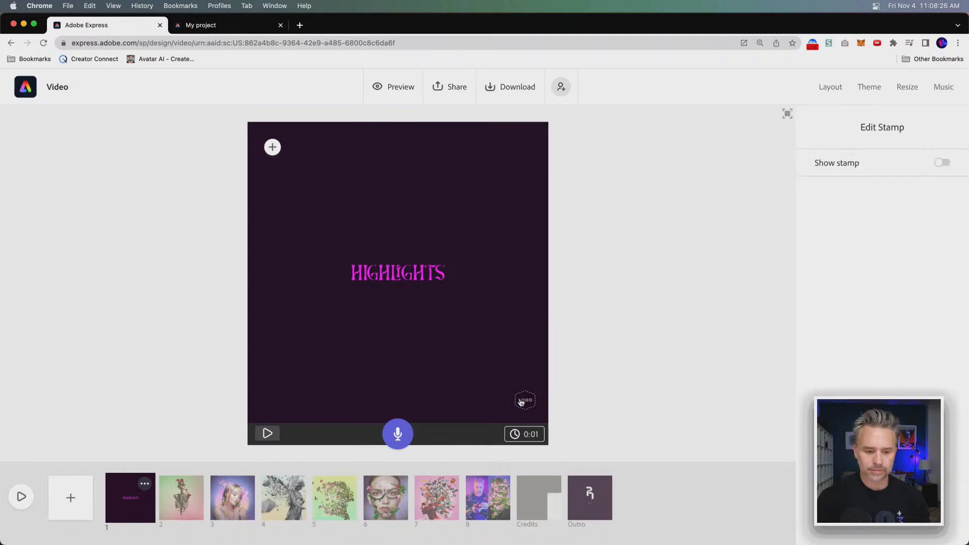
{"action": "left_click", "coordinate": [940, 163]}
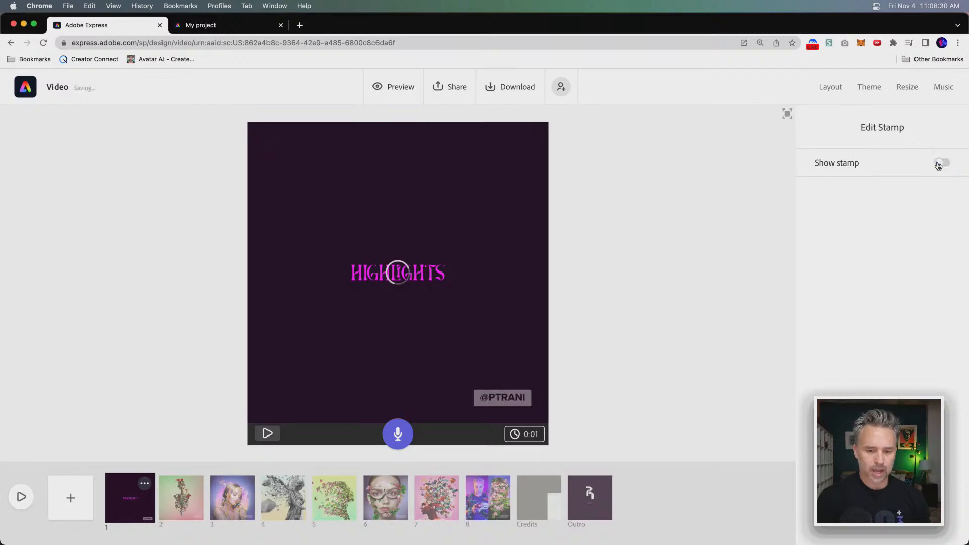
{"action": "left_click", "coordinate": [183, 514]}
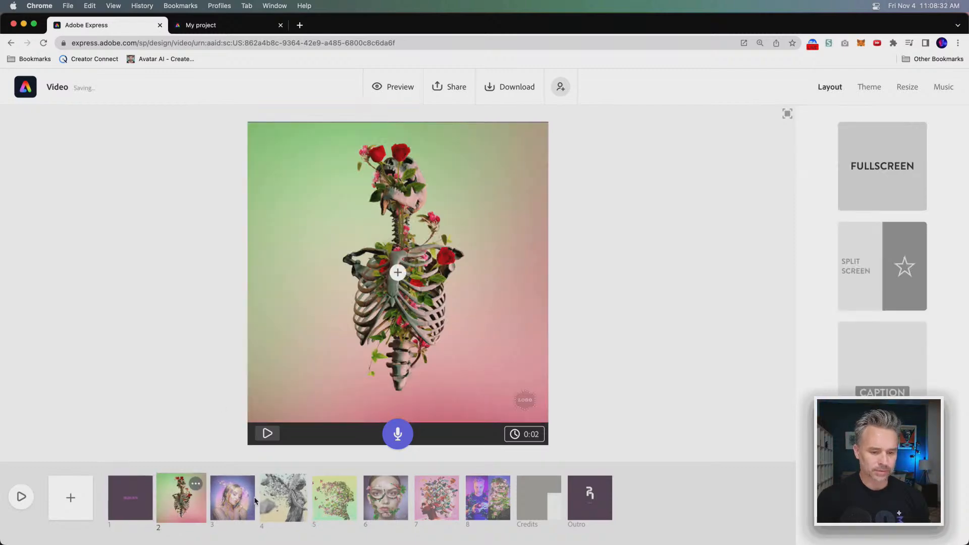
{"action": "left_click", "coordinate": [292, 502]}
{"action": "left_click", "coordinate": [331, 503]}
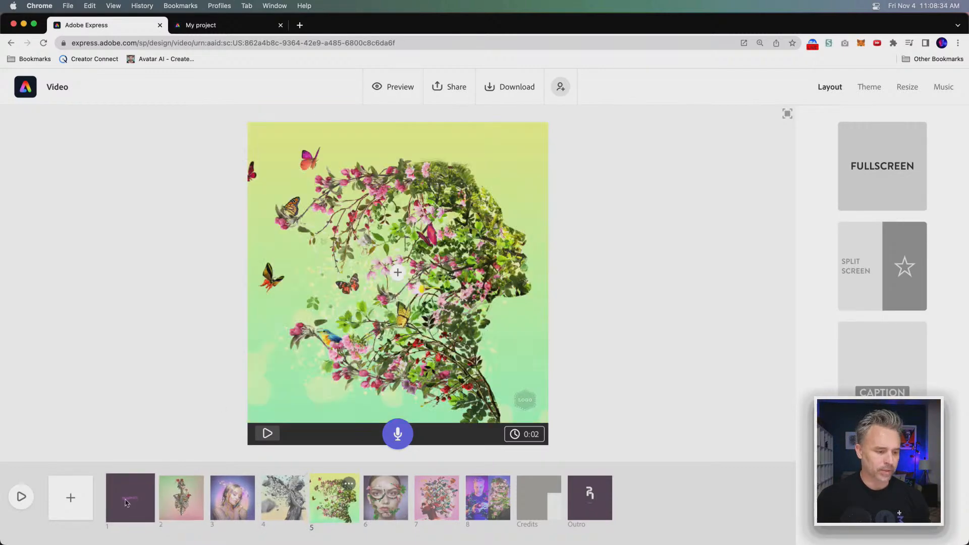
{"action": "left_click", "coordinate": [127, 502]}
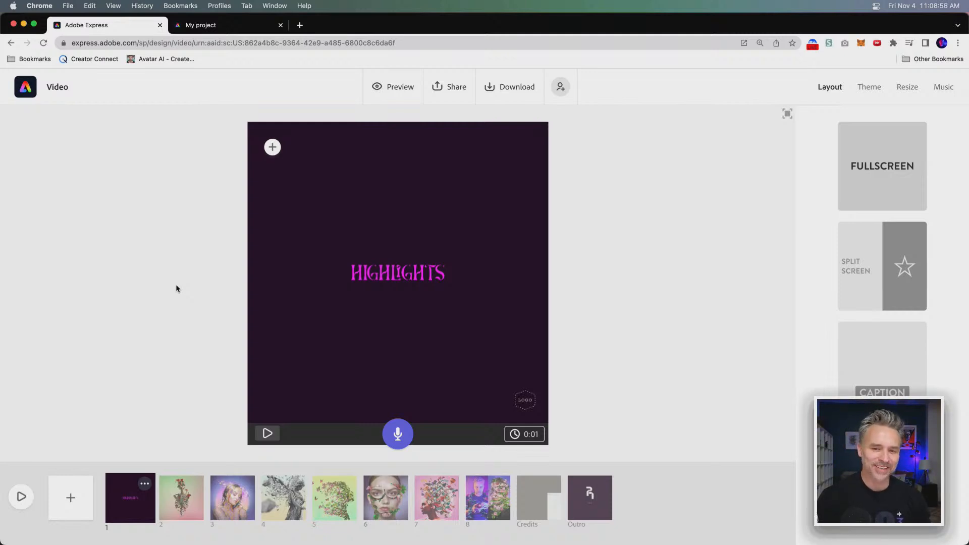
Update the downloadable video file with the latest project changes and dismiss the preparation notice
{"action": "left_click", "coordinate": [497, 89]}
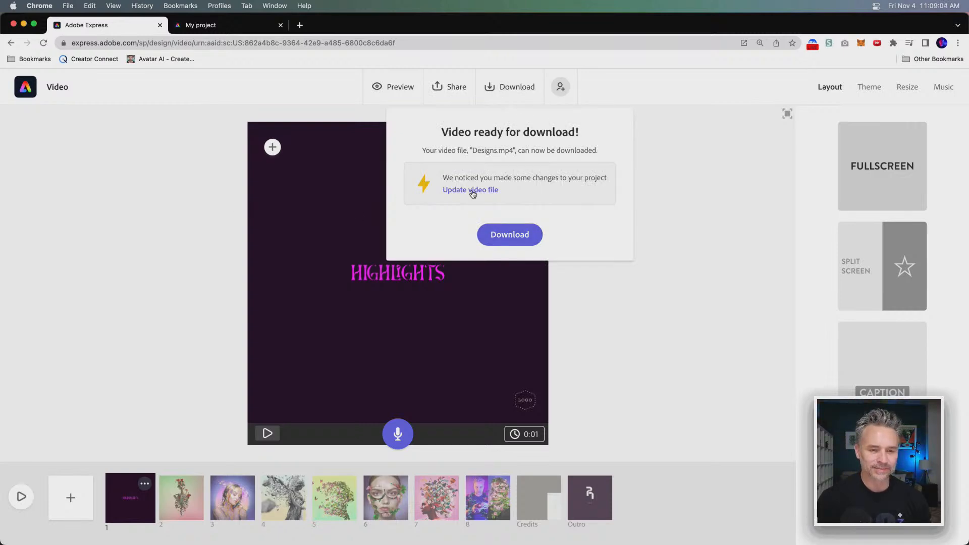
{"action": "left_click", "coordinate": [472, 191]}
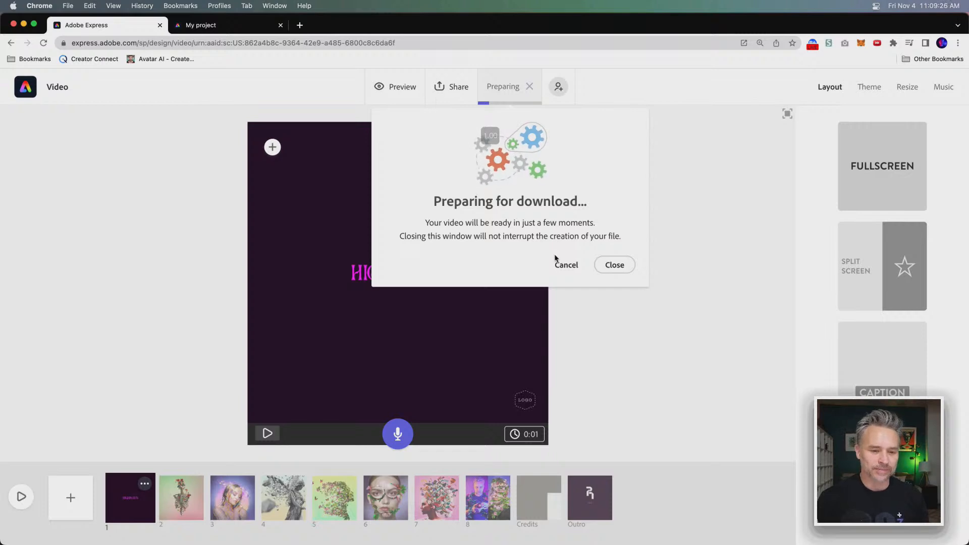
{"action": "left_click", "coordinate": [613, 264]}
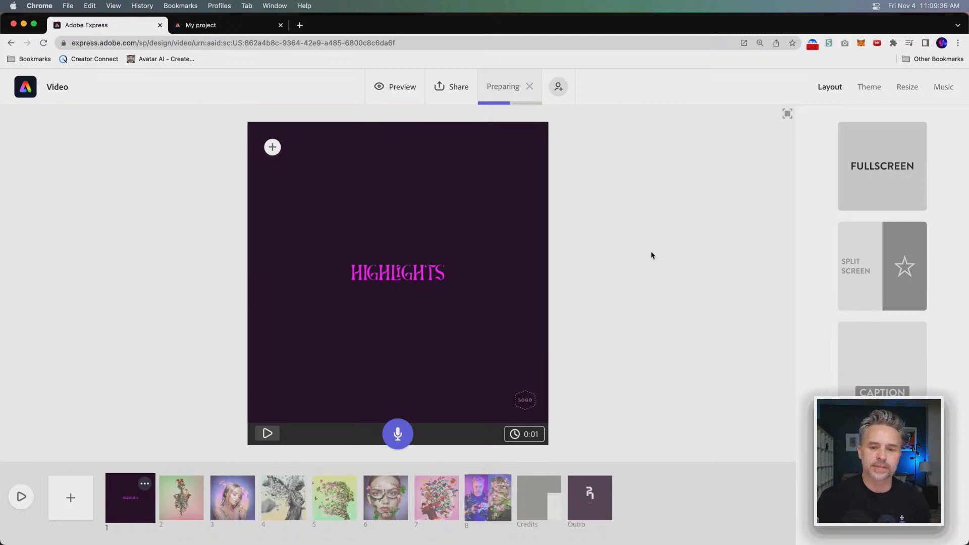
Preview the revised video in full screen through to the logo outro, then return to the editor
{"action": "left_click", "coordinate": [789, 114]}
{"action": "left_click", "coordinate": [22, 496]}
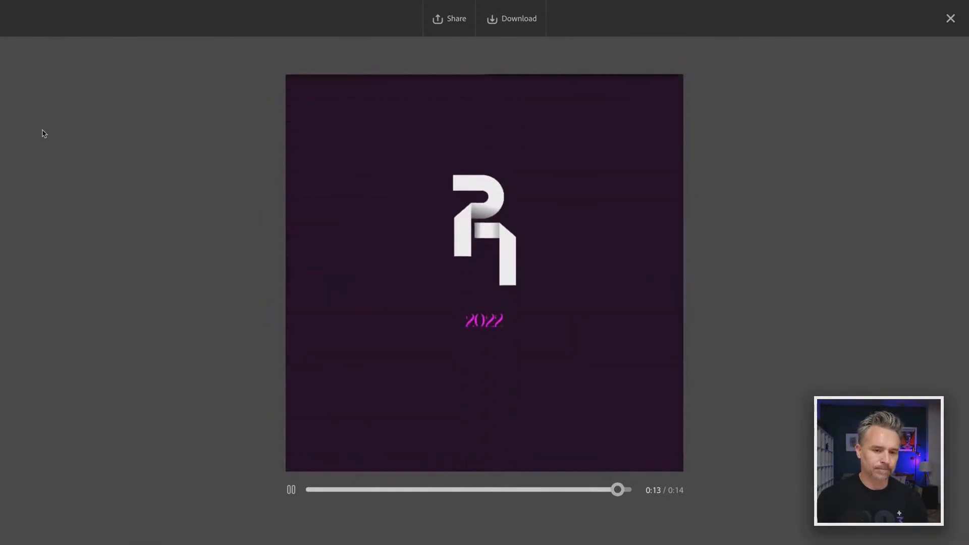
{"action": "key", "text": "Escape"}
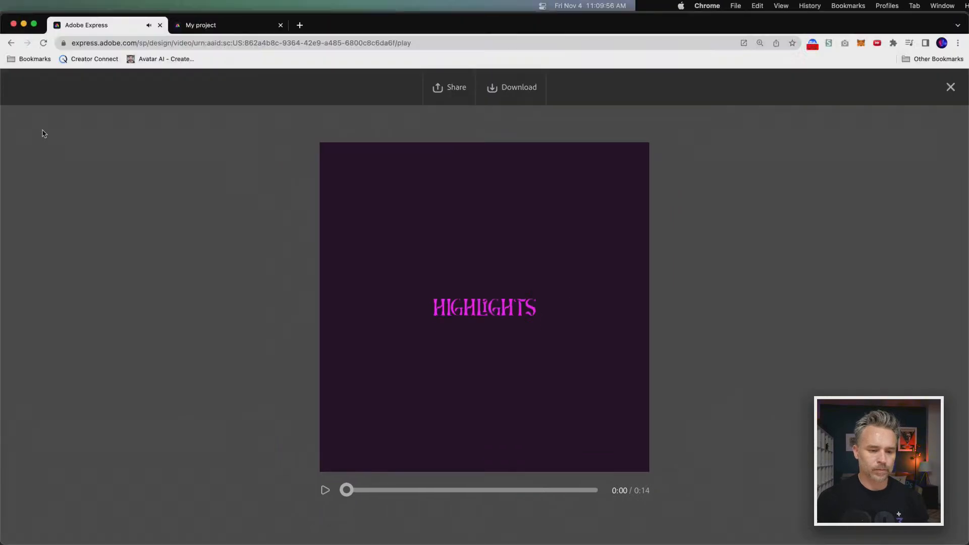
{"action": "left_click", "coordinate": [950, 88]}
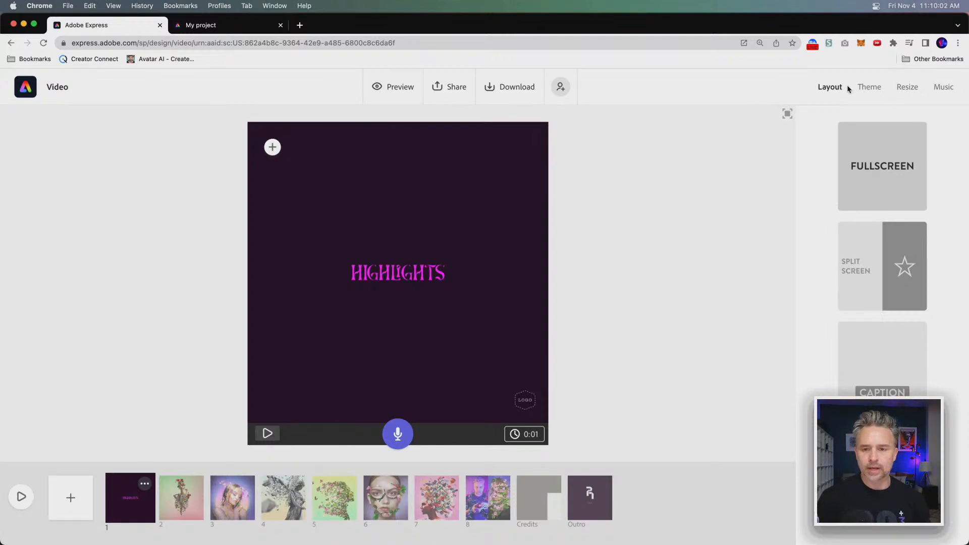
Try to record a voiceover on the title scene and dismiss the microphone notice
{"action": "left_click", "coordinate": [867, 89]}
{"action": "left_click", "coordinate": [829, 87]}
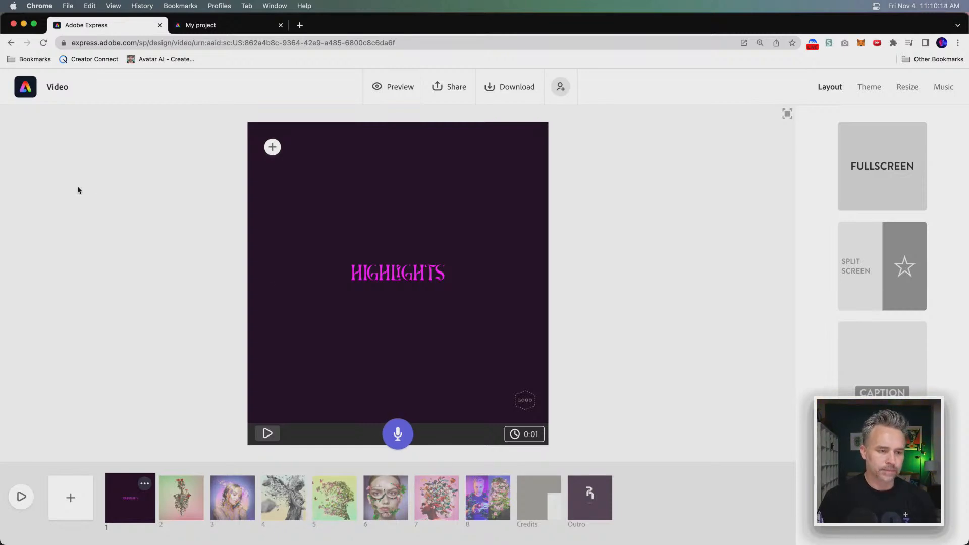
{"action": "left_click", "coordinate": [396, 433]}
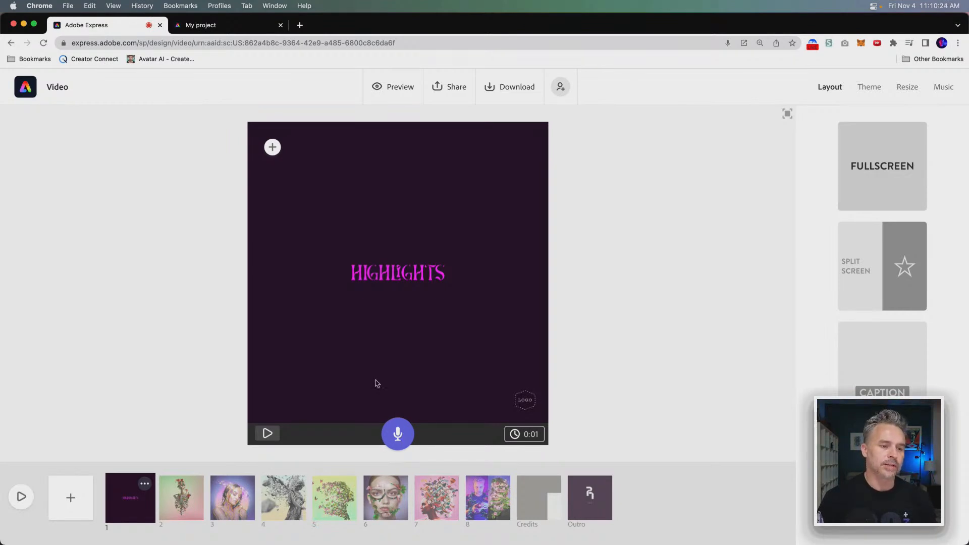
{"action": "left_click_drag", "start_coordinate": [397, 438], "coordinate": [397, 438]}
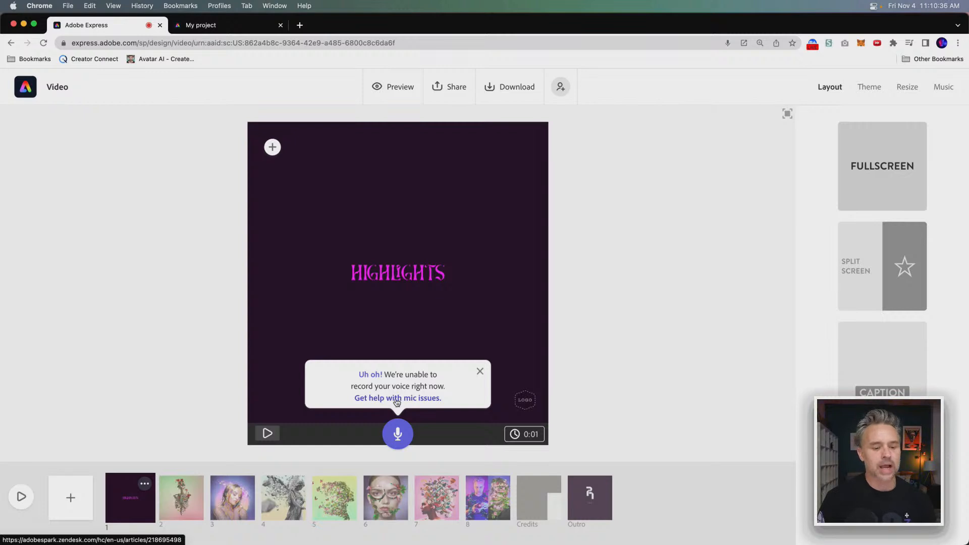
{"action": "left_click", "coordinate": [480, 372]}
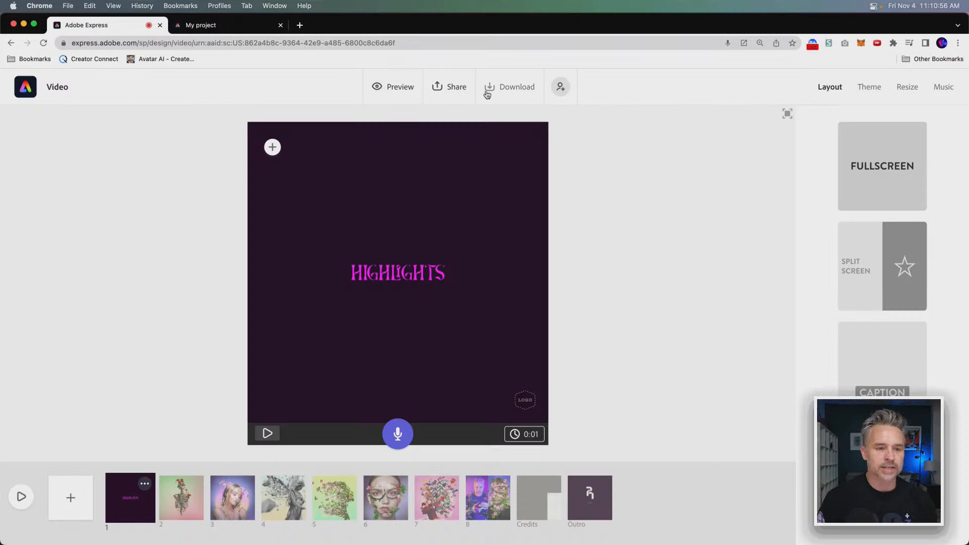
Review the publishing details and category choices for sharing the video, then close without creating a link
{"action": "left_click", "coordinate": [450, 89]}
{"action": "left_click", "coordinate": [423, 121]}
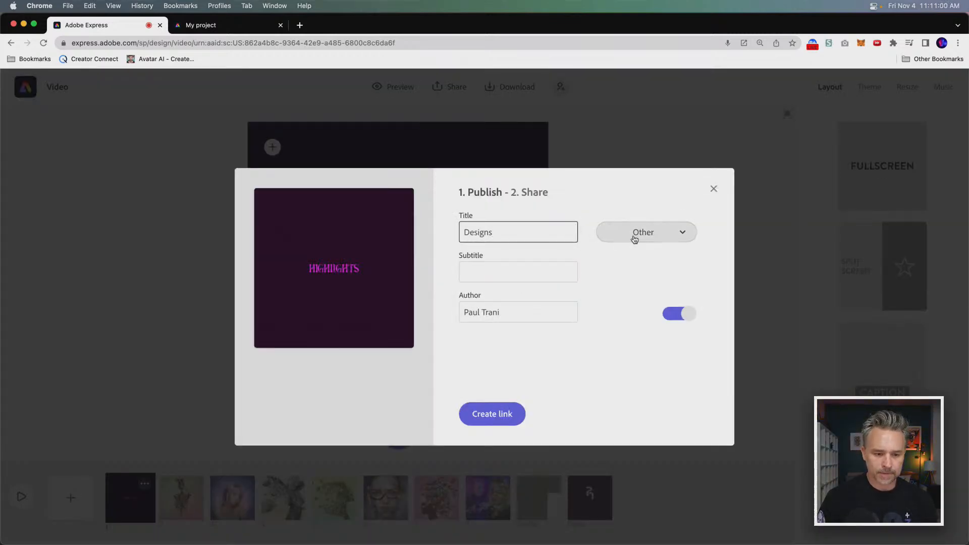
{"action": "left_click", "coordinate": [633, 238]}
{"action": "left_click", "coordinate": [621, 197]}
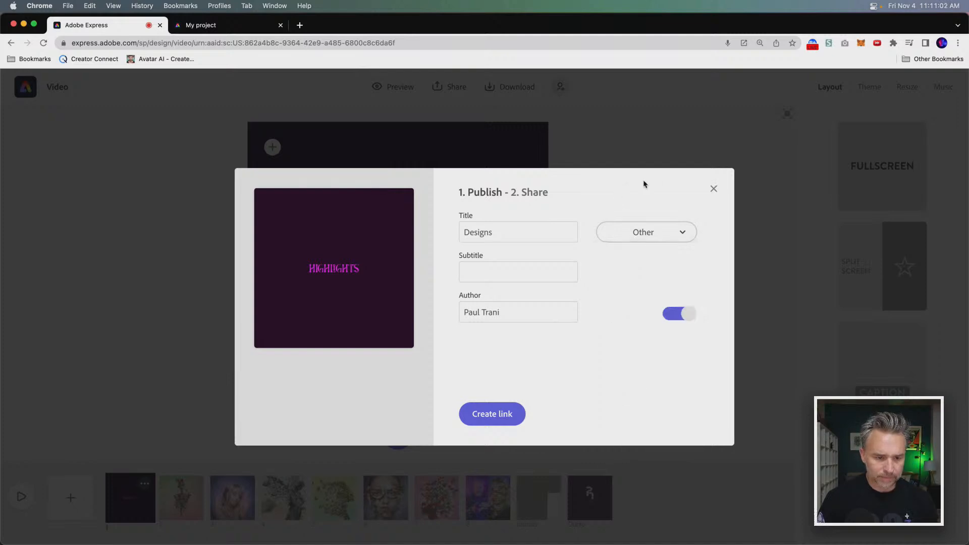
{"action": "left_click", "coordinate": [714, 188]}
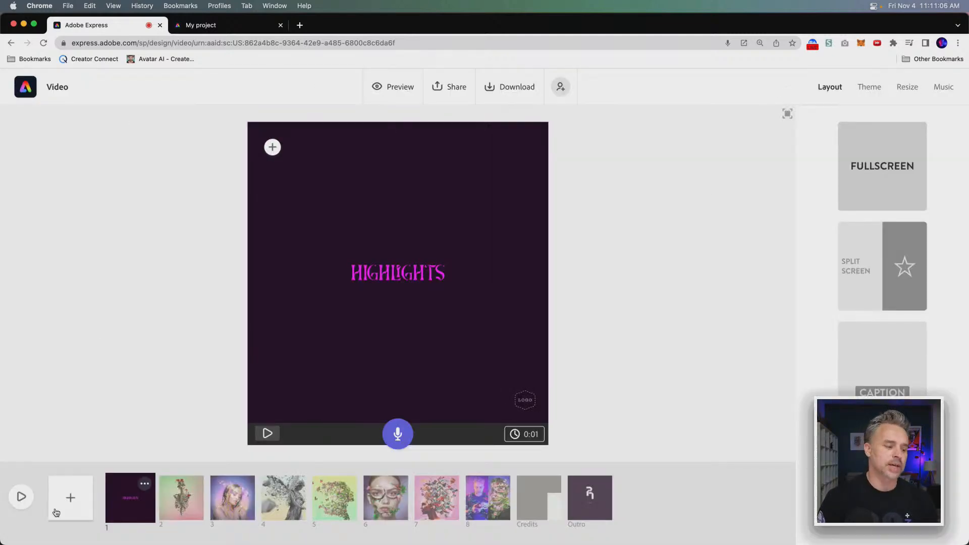
Leave the video editor for the project list and rename the "Designs" project to "HIghlight1"
{"action": "left_click", "coordinate": [28, 84]}
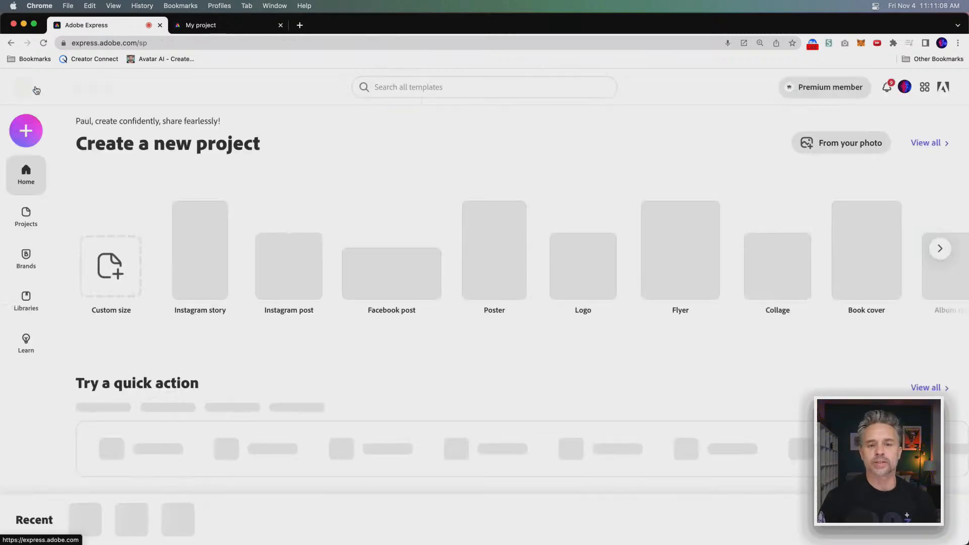
{"action": "left_click", "coordinate": [26, 130]}
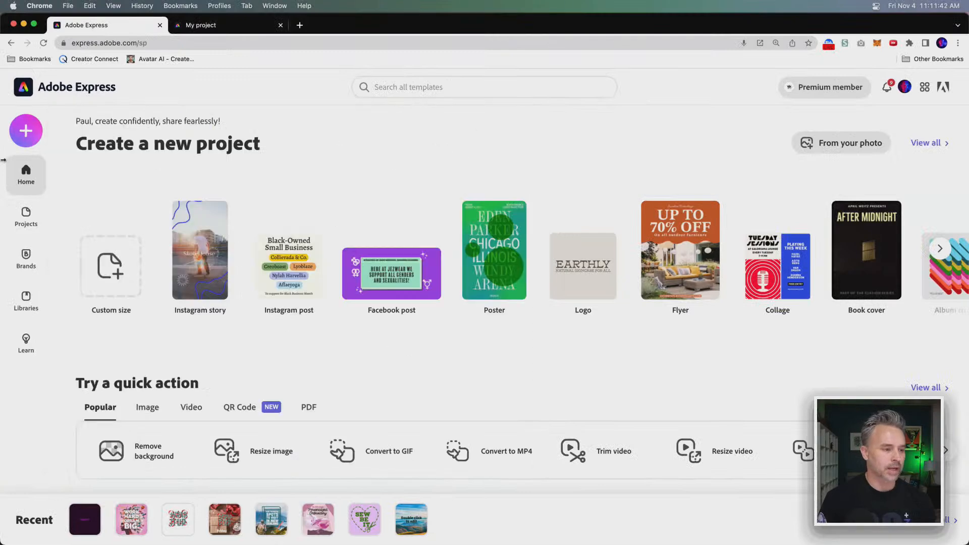
{"action": "left_click", "coordinate": [23, 218]}
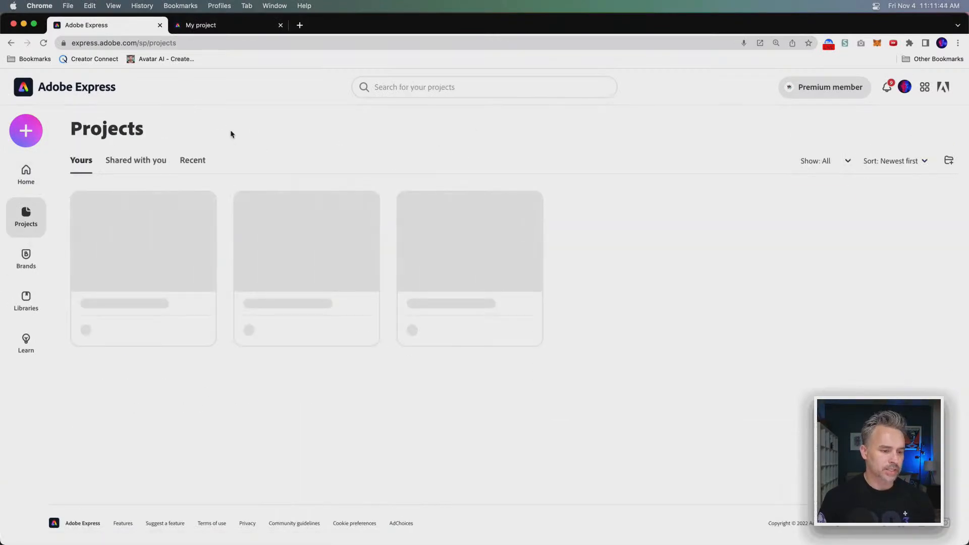
{"action": "mouse_move", "coordinate": [88, 306]}
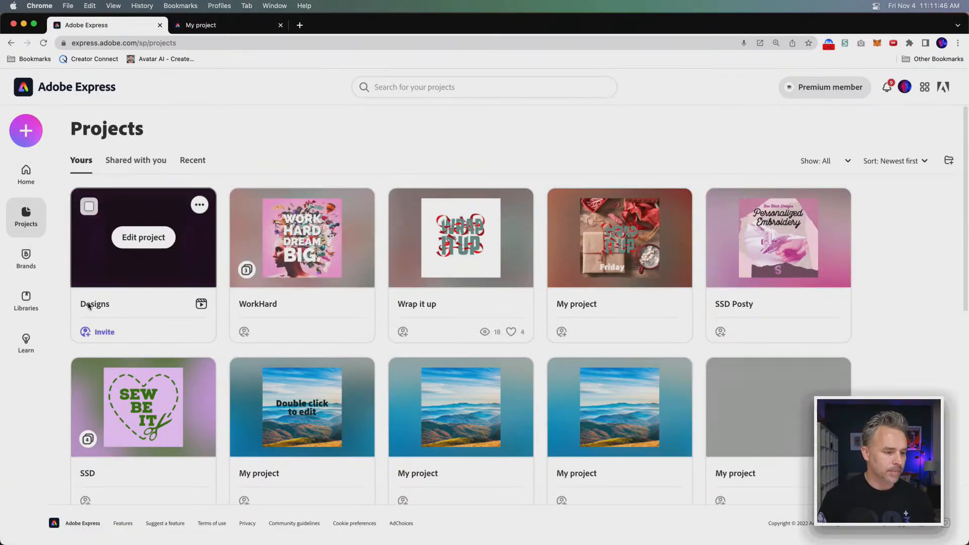
{"action": "left_click", "coordinate": [199, 205]}
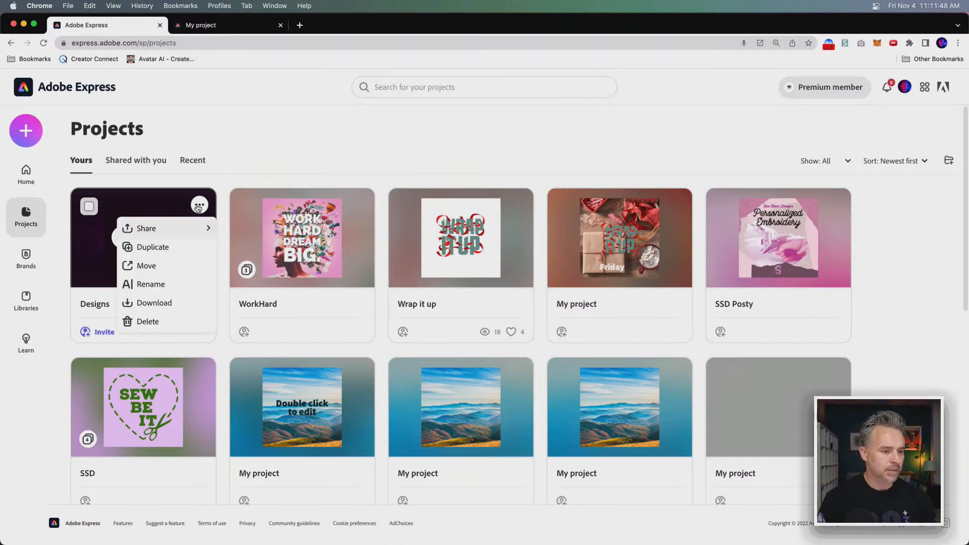
{"action": "left_click", "coordinate": [135, 285]}
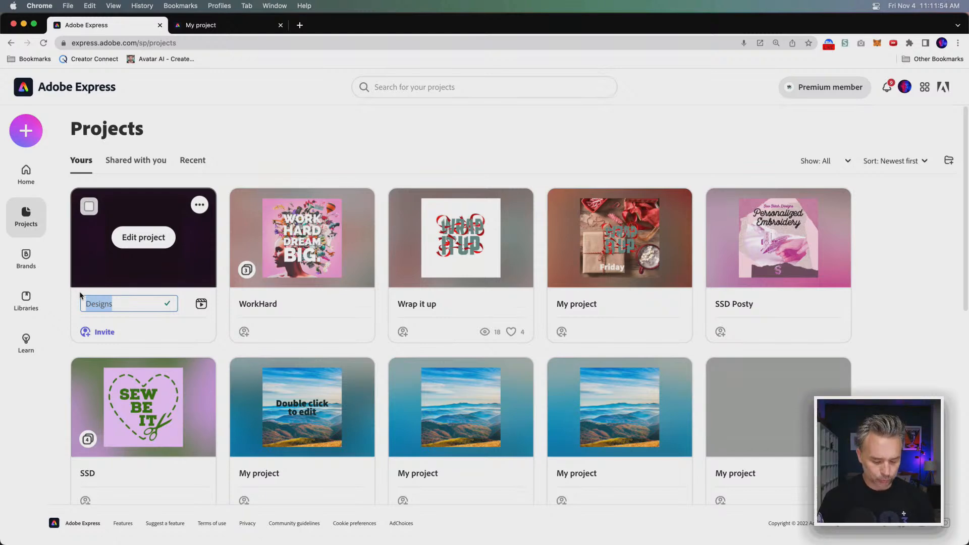
{"action": "type", "text": "HIghlight1"}
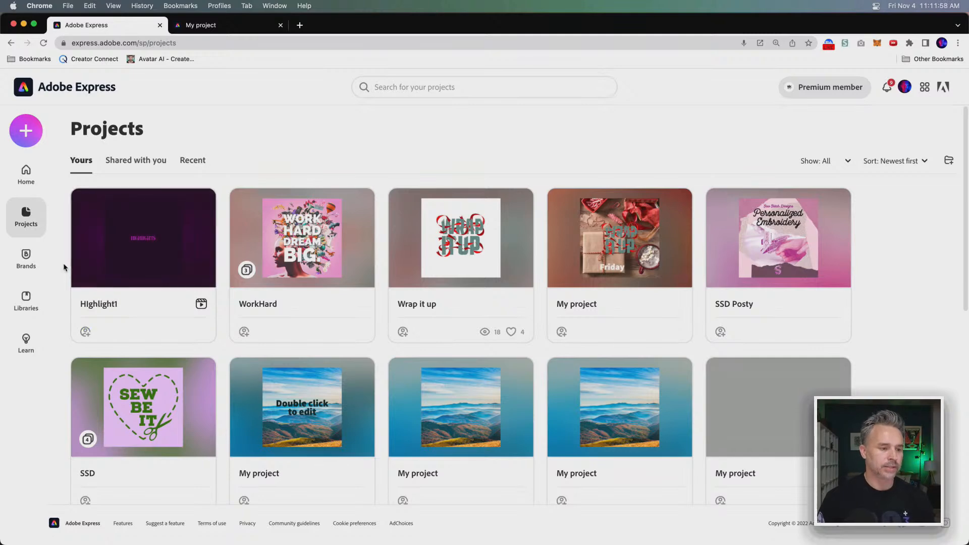
Duplicate the HIghlight1 project under the name "HIghlight2"
{"action": "left_click", "coordinate": [199, 205]}
{"action": "left_click", "coordinate": [200, 205]}
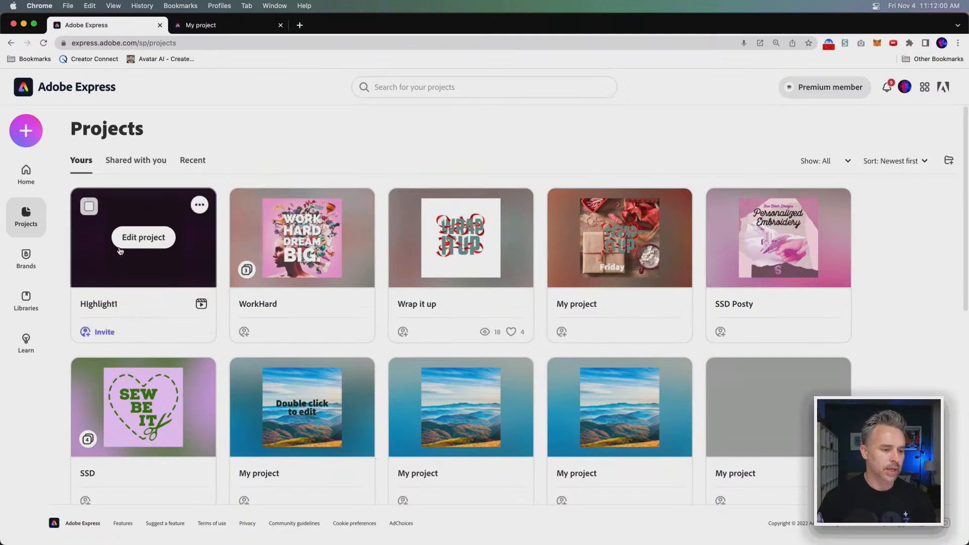
{"action": "left_click", "coordinate": [199, 206]}
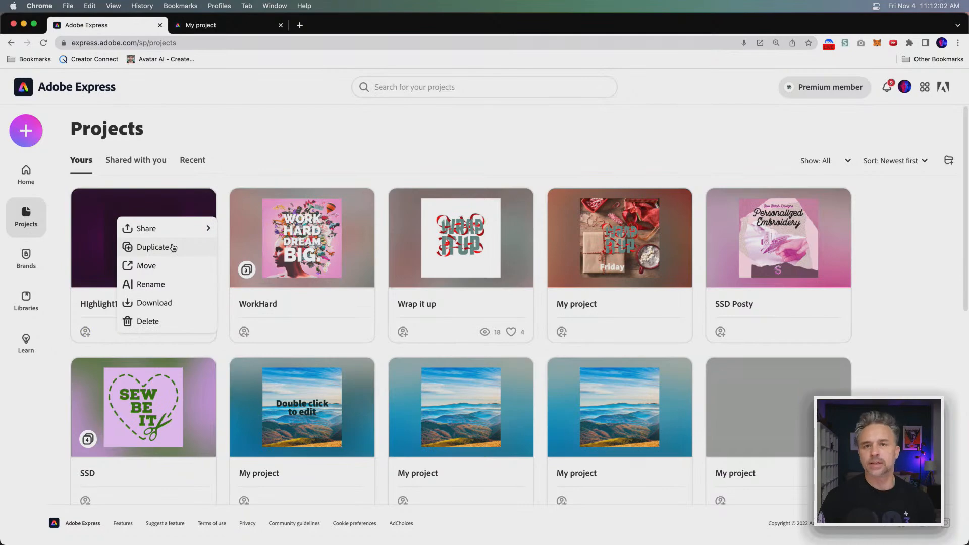
{"action": "left_click", "coordinate": [173, 247]}
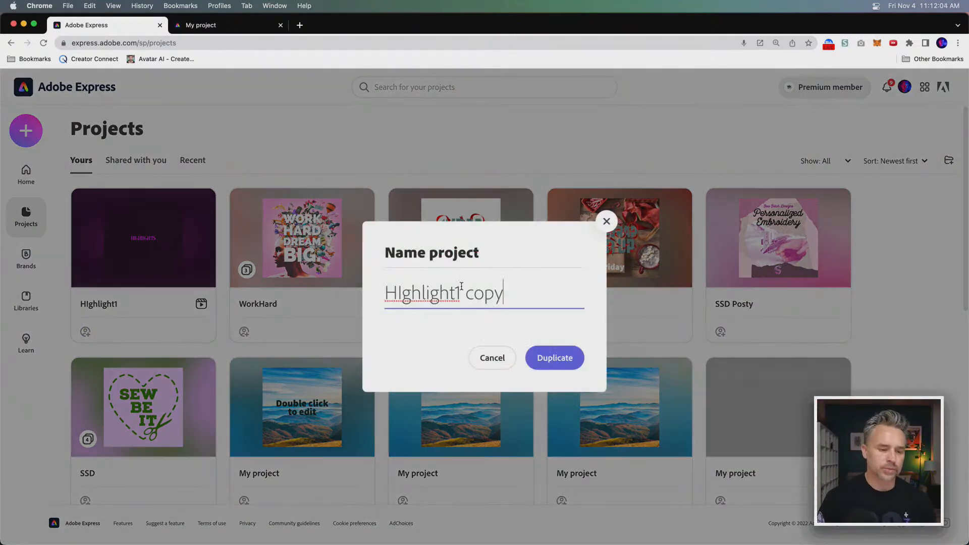
{"action": "double_click", "coordinate": [453, 291]}
{"action": "left_click_drag", "start_coordinate": [541, 303], "coordinate": [457, 292]}
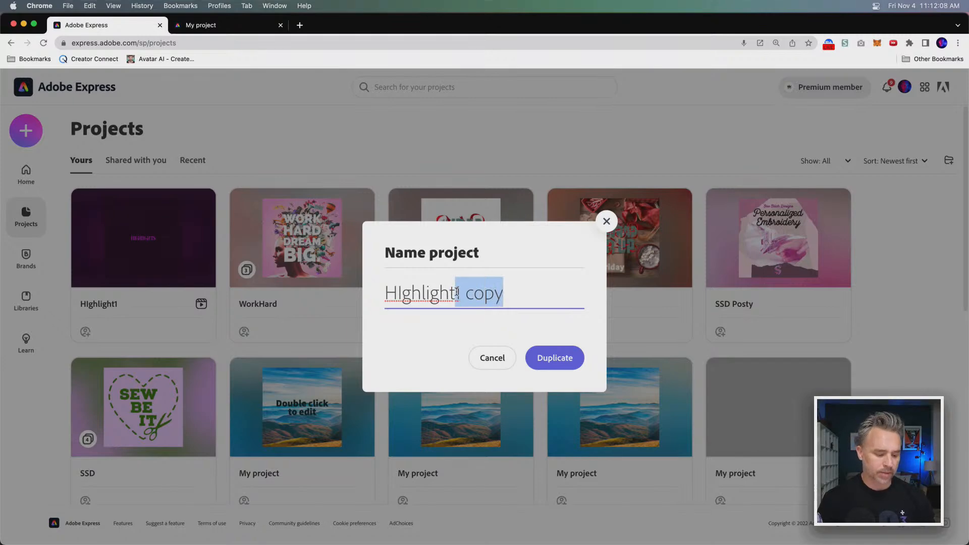
{"action": "type", "text": "2"}
{"action": "left_click", "coordinate": [545, 361]}
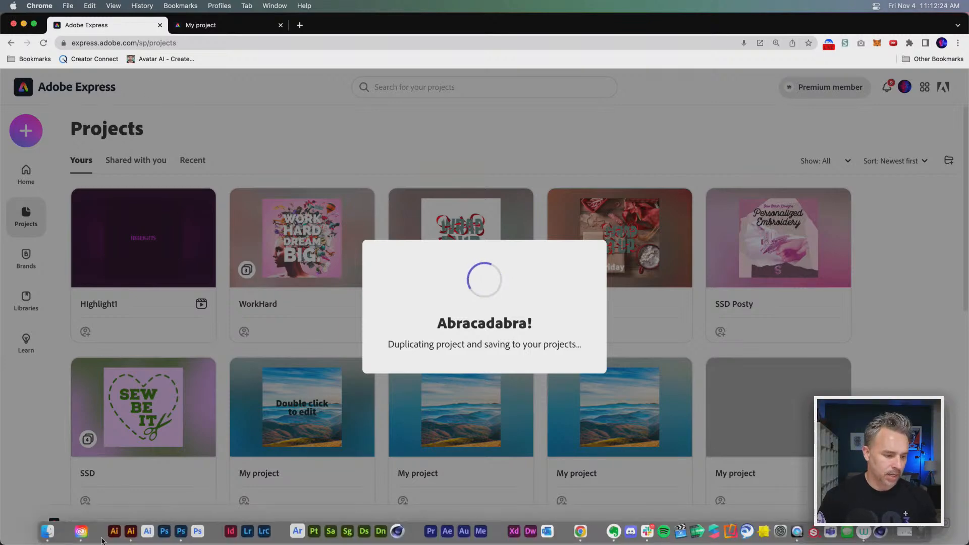
Switch to the Creative Cloud desktop app, show all apps and review the available photo, video and PDF quick actions
{"action": "left_click", "coordinate": [79, 538]}
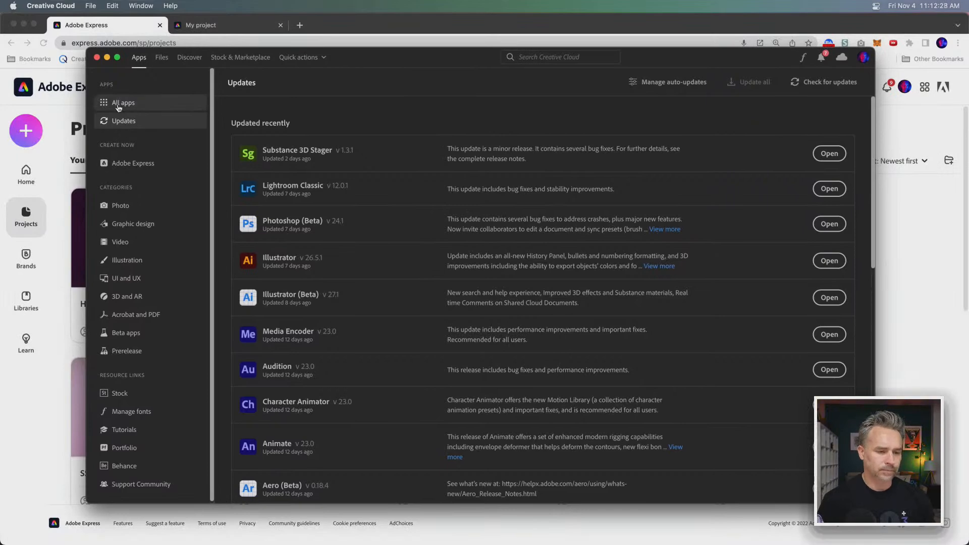
{"action": "left_click", "coordinate": [118, 108]}
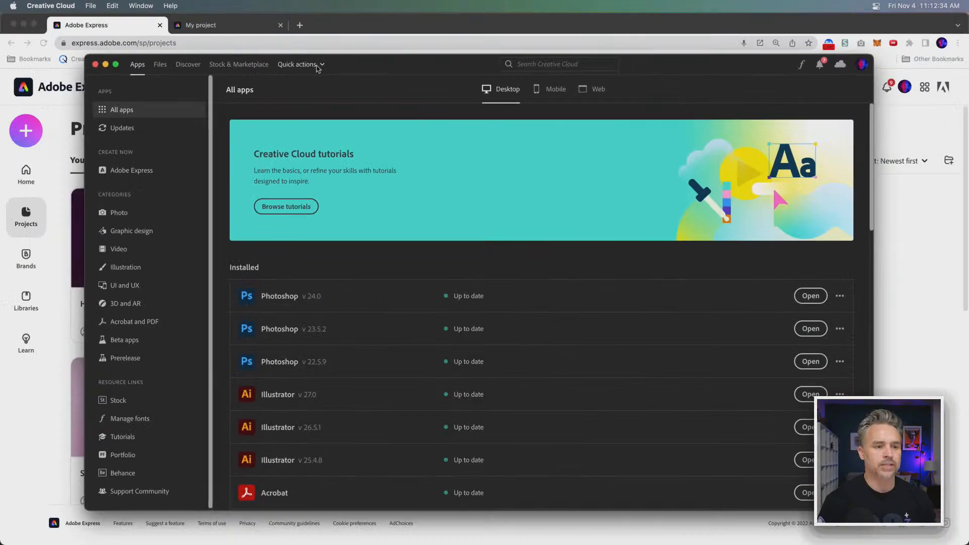
{"action": "left_click", "coordinate": [289, 154]}
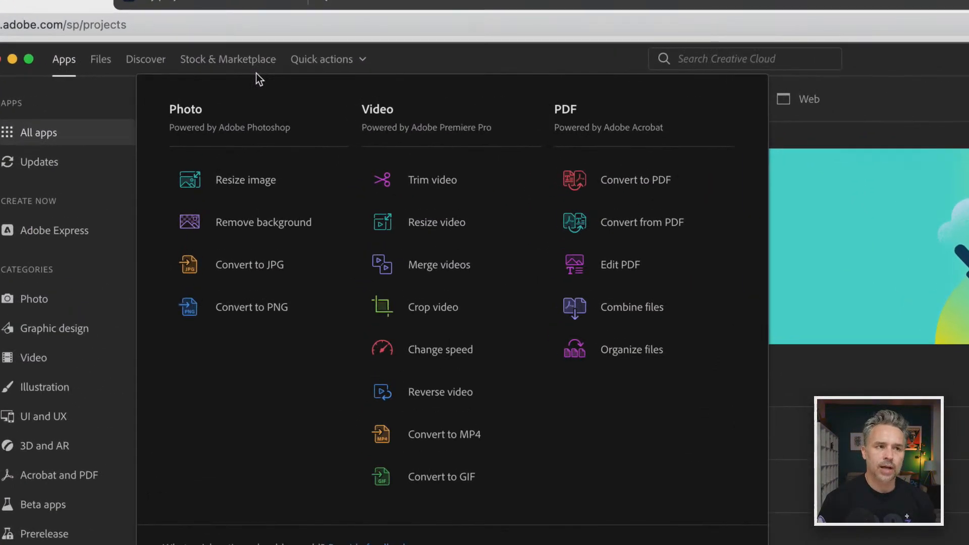
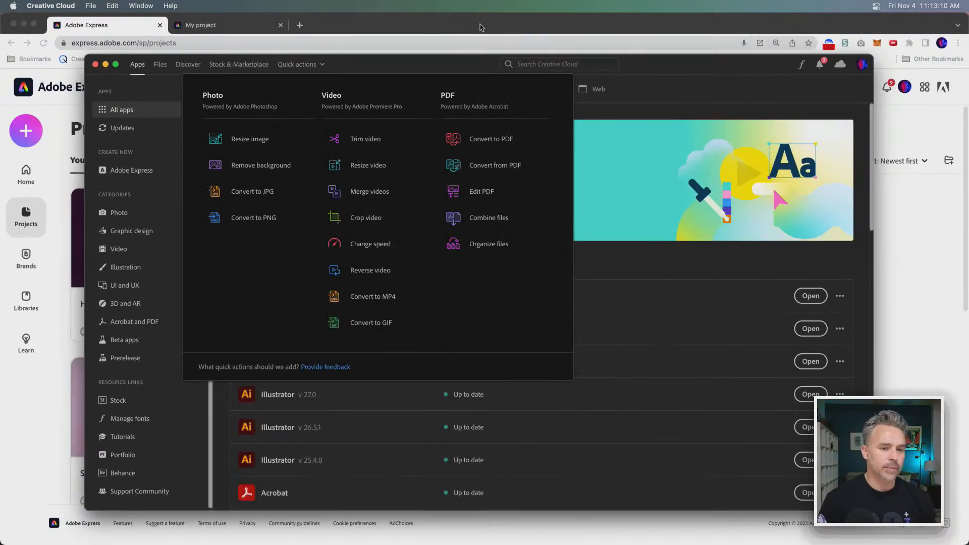
Arrange the Creative Cloud window beside a narrowed browser, close the Desktop folder window and show the quick actions in Adobe Express
{"action": "left_click", "coordinate": [659, 76]}
{"action": "left_click_drag", "start_coordinate": [398, 69], "coordinate": [685, 65]}
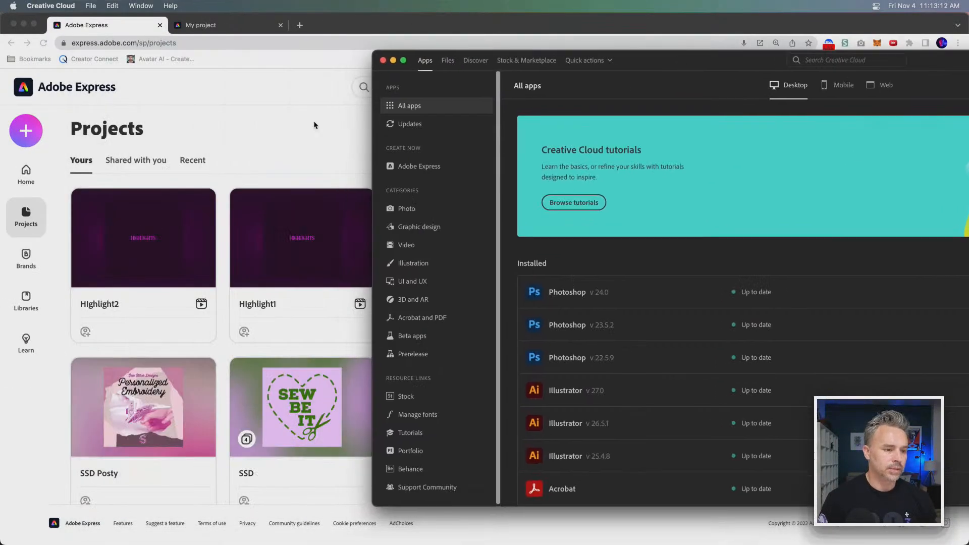
{"action": "left_click", "coordinate": [247, 115]}
{"action": "left_click_drag", "start_coordinate": [963, 182], "coordinate": [518, 165]}
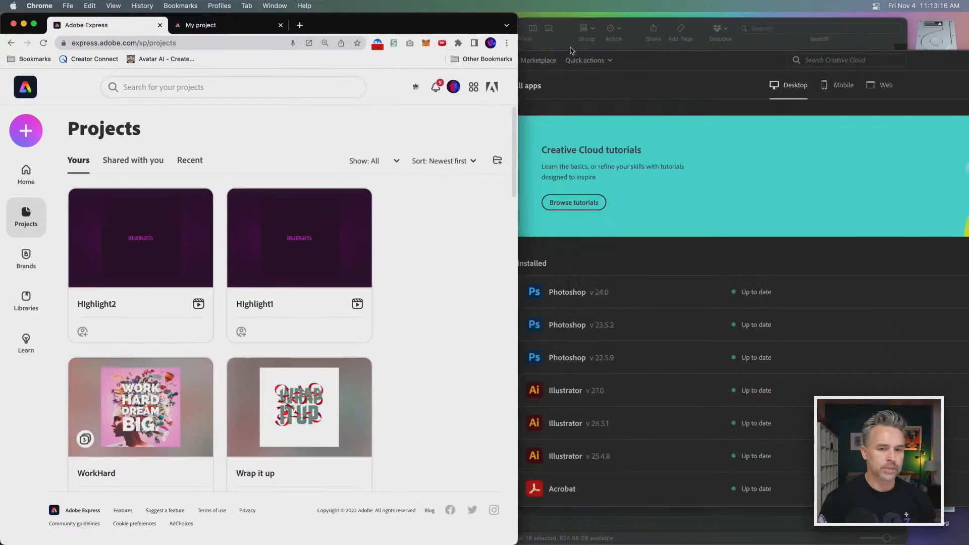
{"action": "left_click", "coordinate": [708, 48]}
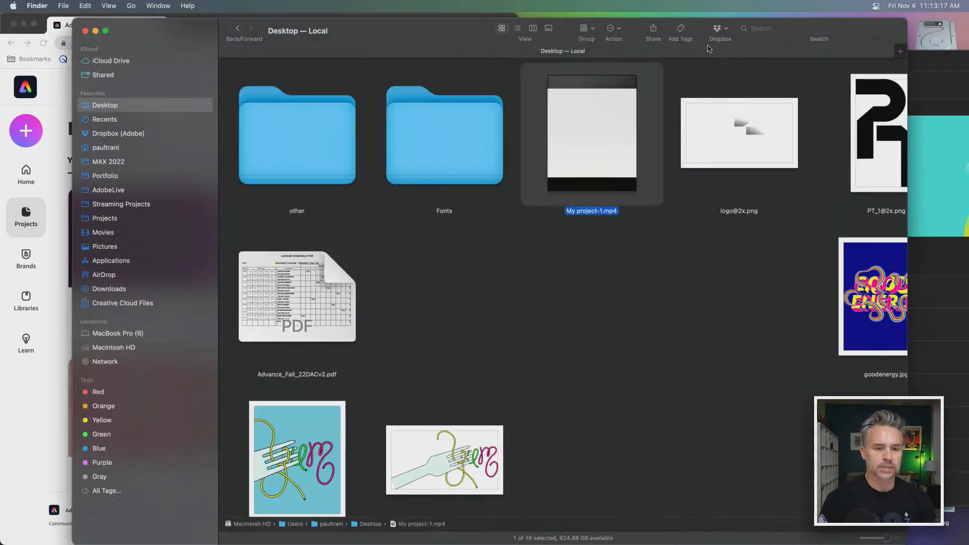
{"action": "left_click", "coordinate": [85, 32]}
{"action": "left_click", "coordinate": [6, 206]}
{"action": "left_click", "coordinate": [26, 131]}
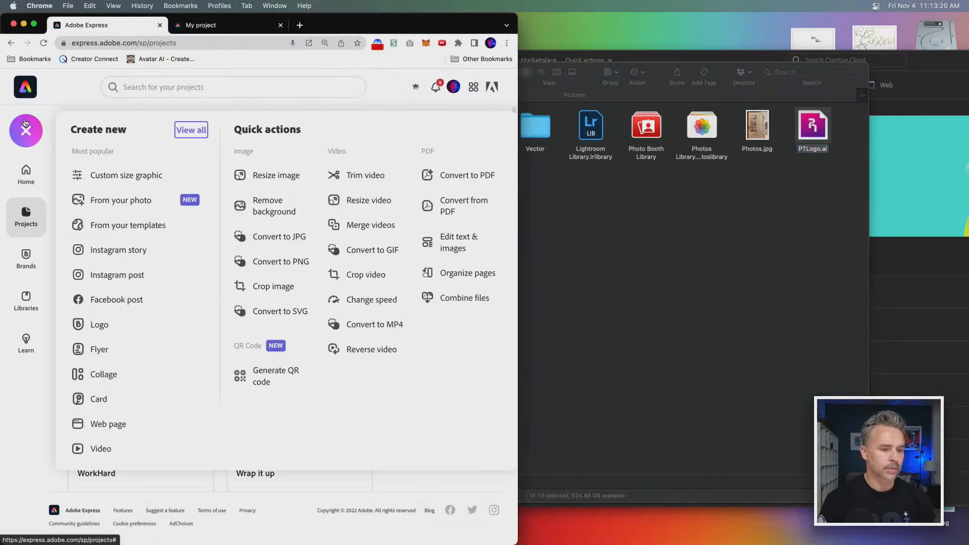
Bring the Creative Cloud window forward and start its Crop video quick action
{"action": "left_click", "coordinate": [896, 140]}
{"action": "left_click_drag", "start_coordinate": [649, 66], "coordinate": [577, 70]}
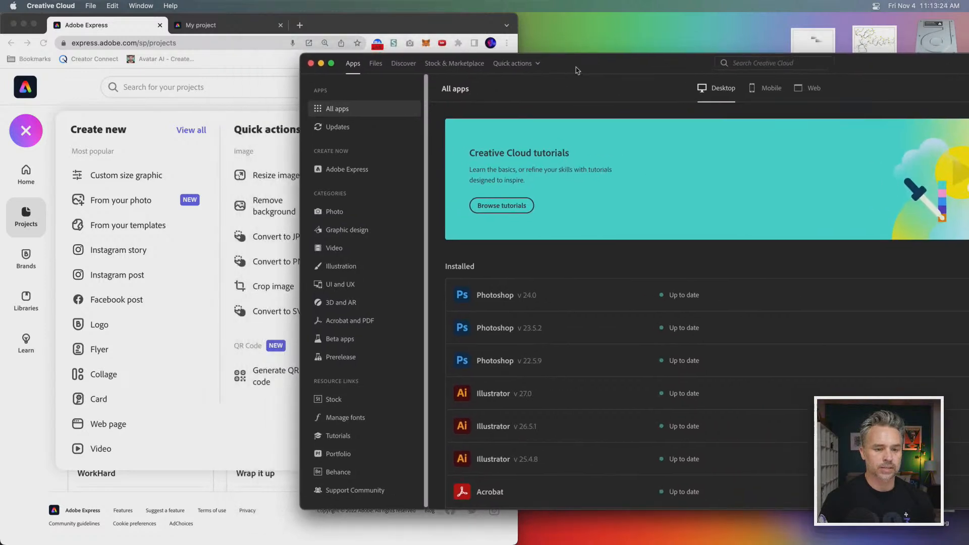
{"action": "left_click", "coordinate": [503, 66]}
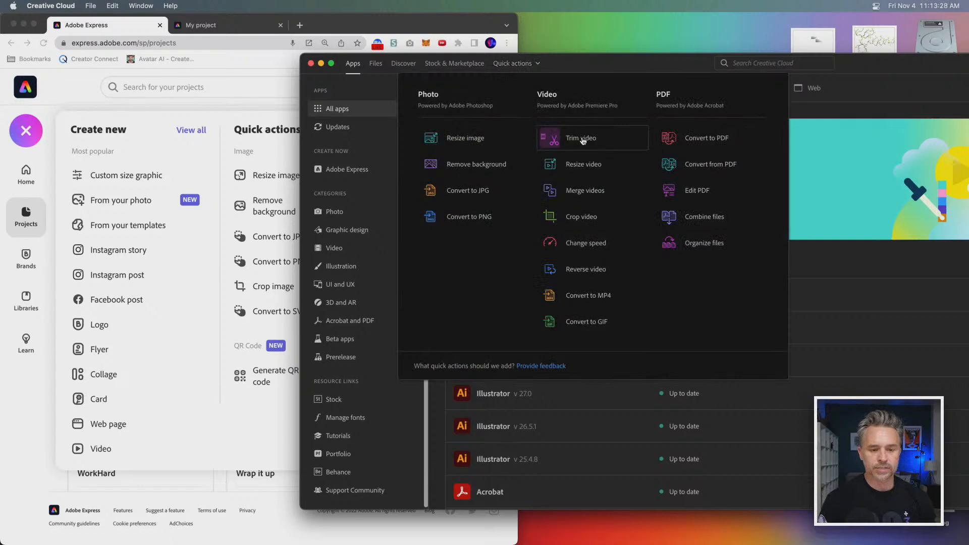
{"action": "left_click", "coordinate": [578, 222]}
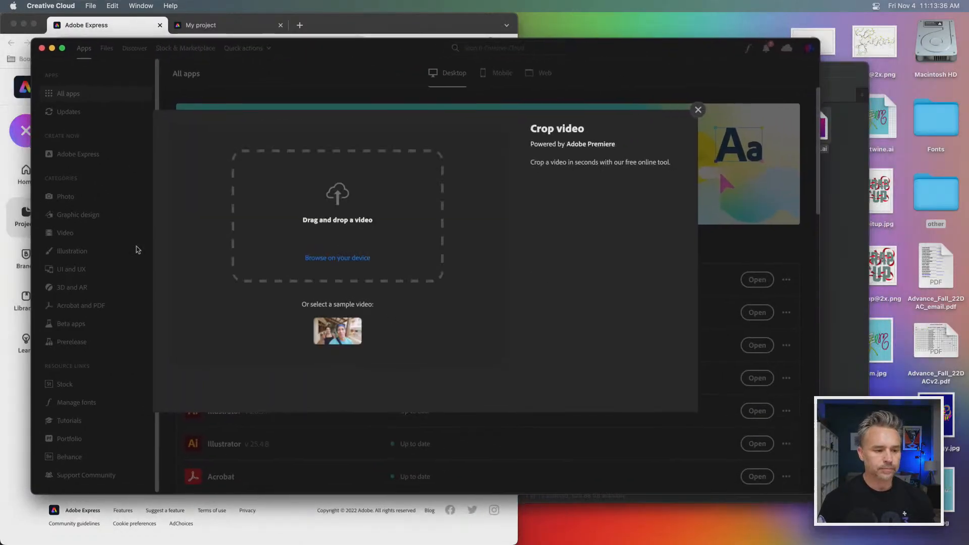
Close the Pictures folder window, open Downloads in Finder, and place it partly beneath the Crop video window
{"action": "left_click", "coordinate": [856, 174]}
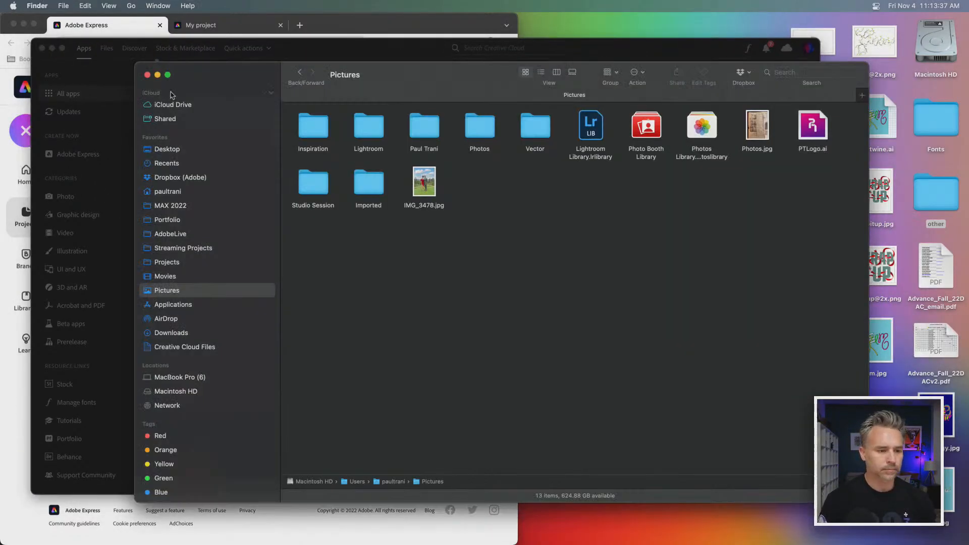
{"action": "left_click", "coordinate": [147, 75]}
{"action": "left_click", "coordinate": [666, 55]}
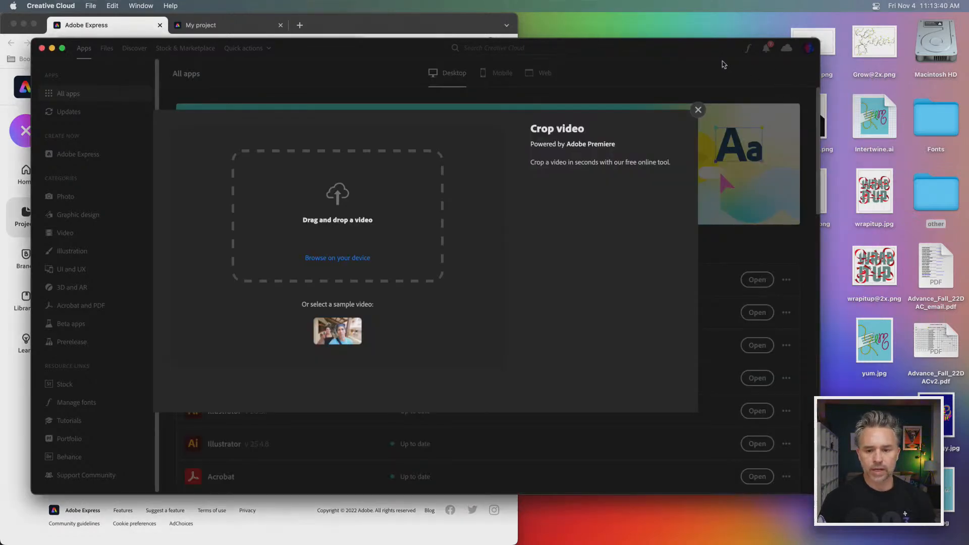
{"action": "double_click", "coordinate": [935, 119]}
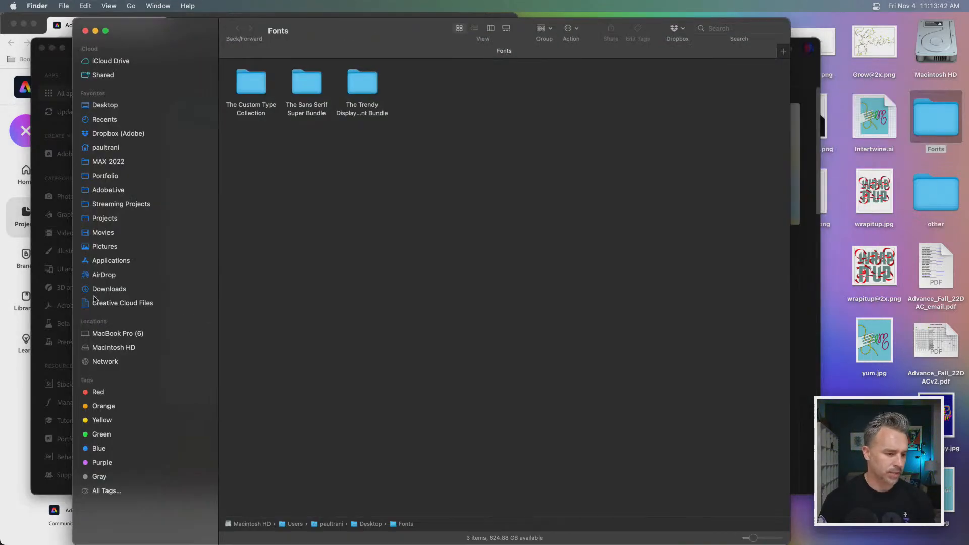
{"action": "left_click", "coordinate": [95, 291]}
{"action": "left_click_drag", "start_coordinate": [183, 36], "coordinate": [229, 365]}
{"action": "left_click", "coordinate": [646, 57]}
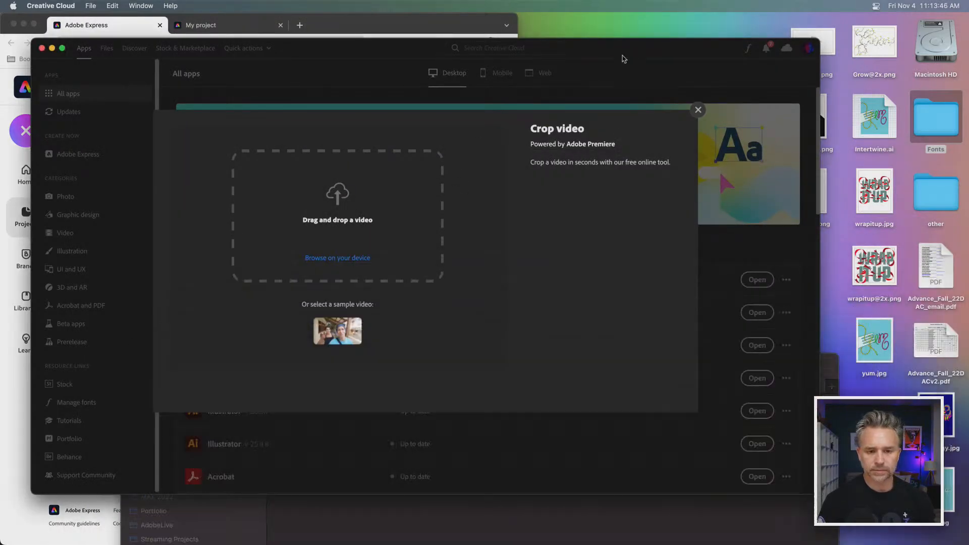
{"action": "mouse_move", "coordinate": [362, 58]}
{"action": "left_mouse_down"}
{"action": "mouse_move", "coordinate": [345, 370]}
{"action": "mouse_move", "coordinate": [323, 377]}
{"action": "mouse_move", "coordinate": [361, 48]}
{"action": "mouse_move", "coordinate": [373, 53]}
{"action": "left_mouse_up"}
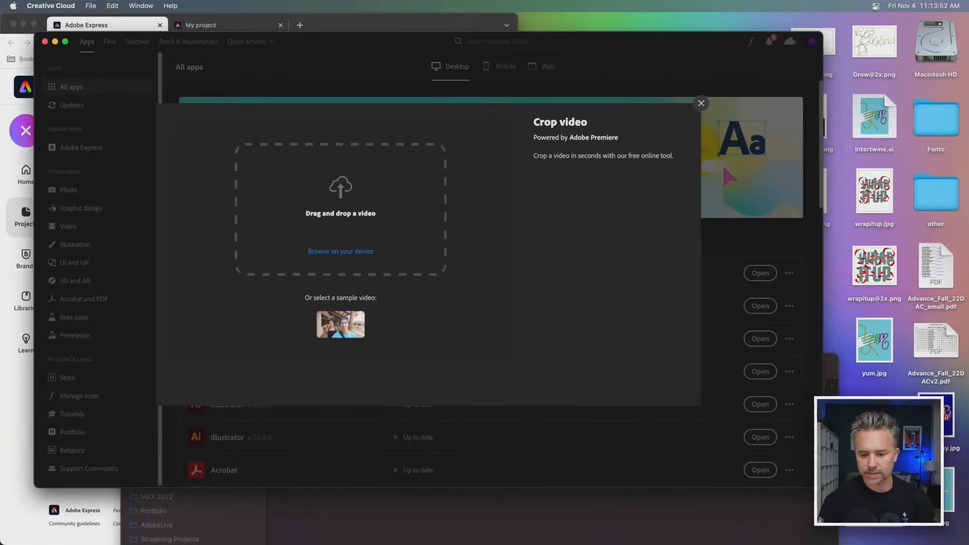
Preview My project-1.mp4 from the Downloads folder and close the preview
{"action": "left_click", "coordinate": [874, 418]}
{"action": "key", "text": "space"}
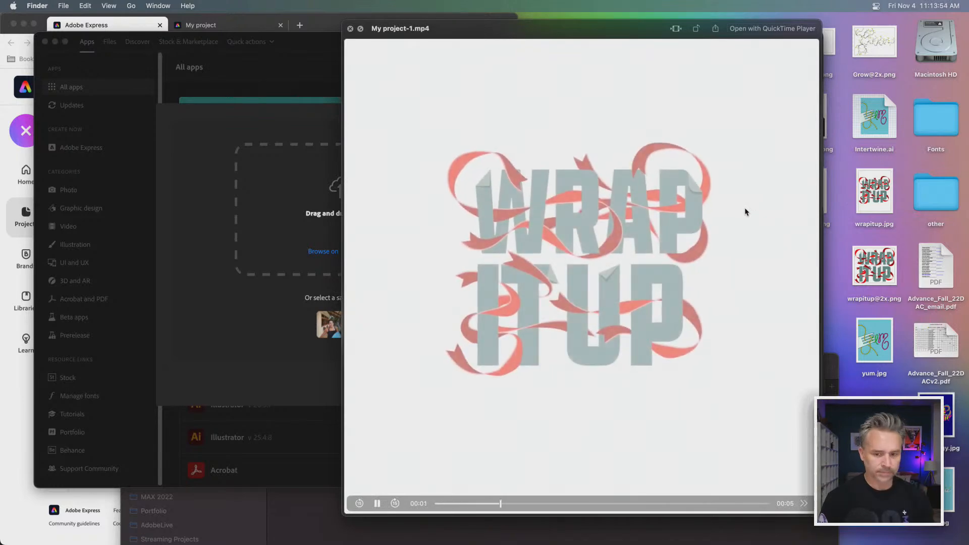
{"action": "key", "text": "space"}
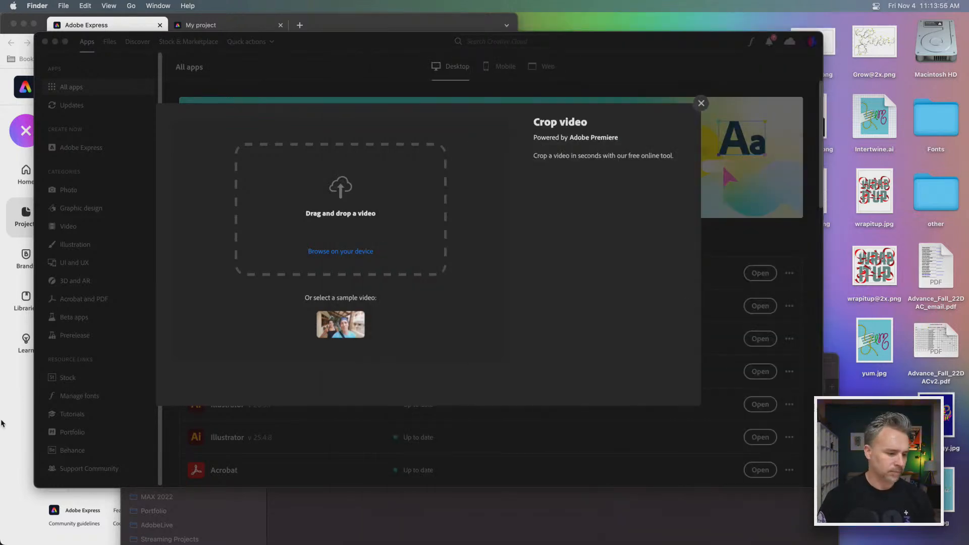
Shift the Creative Cloud window down, switch to Adobe Express in the browser and open the HIghlight1 project in a widened window
{"action": "left_click", "coordinate": [20, 438]}
{"action": "left_click", "coordinate": [690, 68]}
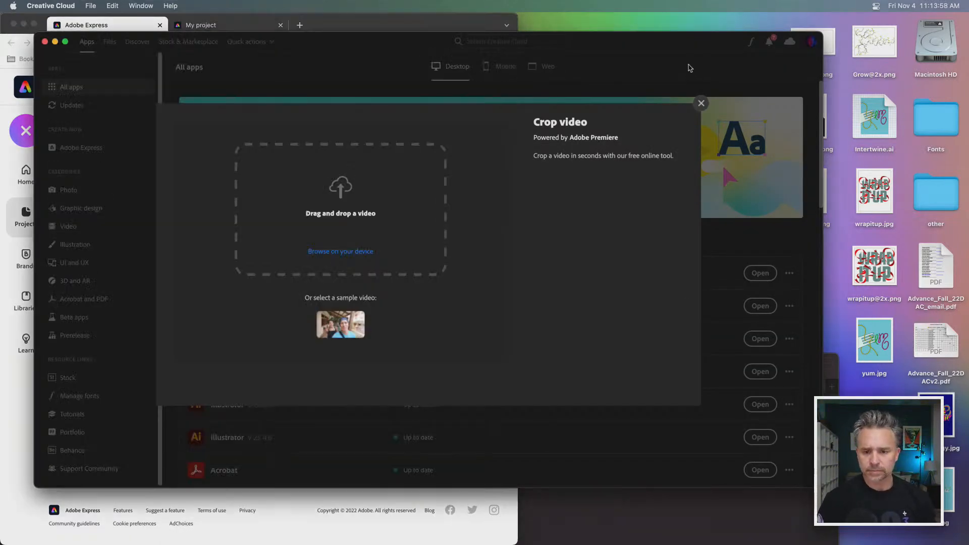
{"action": "left_click_drag", "start_coordinate": [695, 47], "coordinate": [726, 72]}
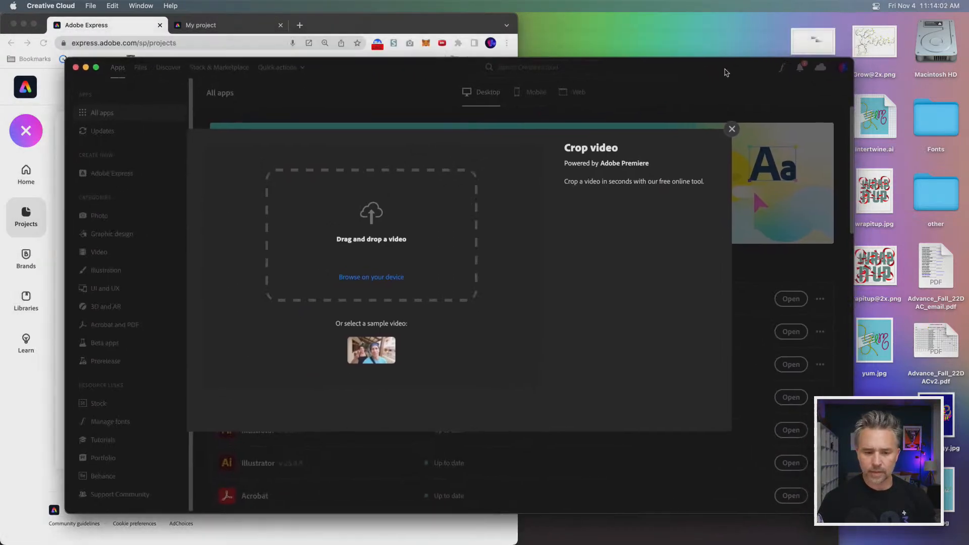
{"action": "left_click", "coordinate": [10, 446]}
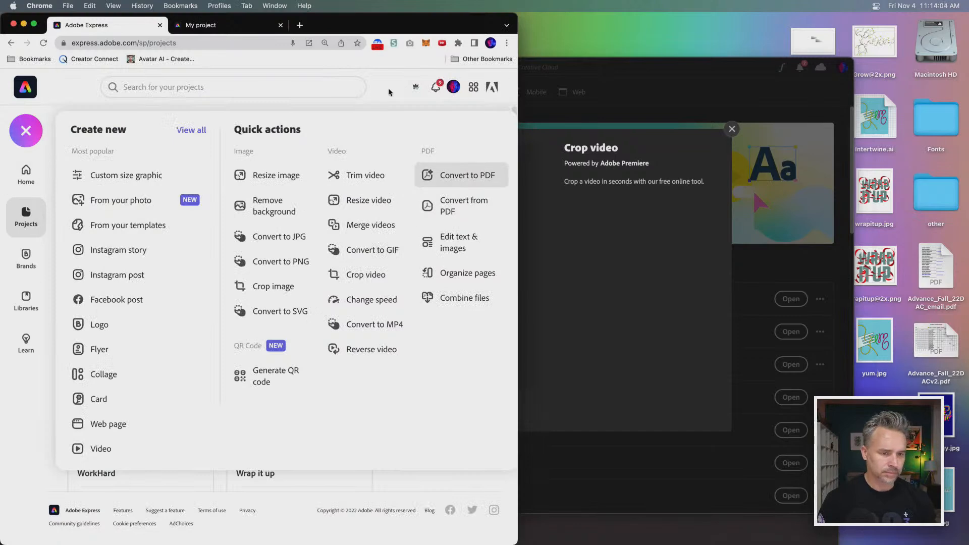
{"action": "left_click", "coordinate": [40, 489]}
{"action": "mouse_move", "coordinate": [256, 264]}
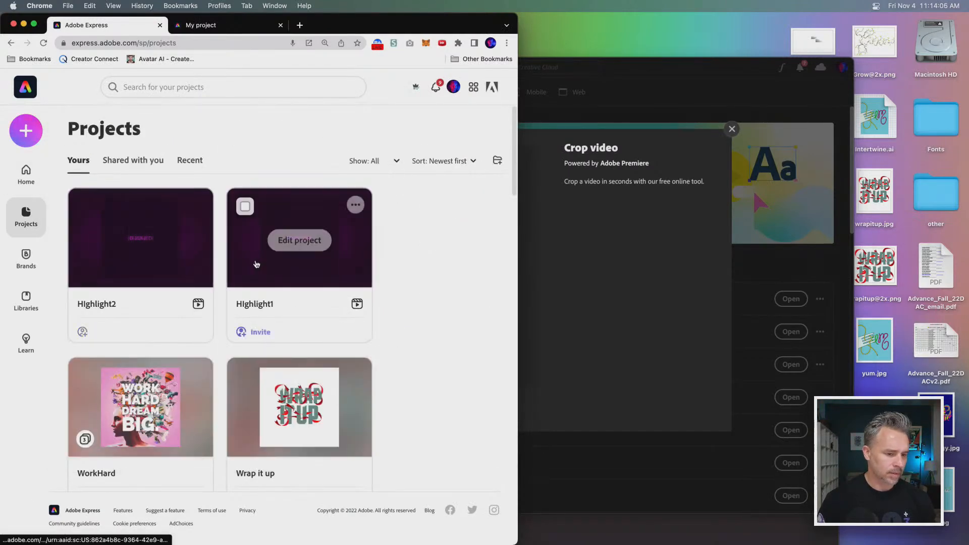
{"action": "left_click", "coordinate": [284, 241]}
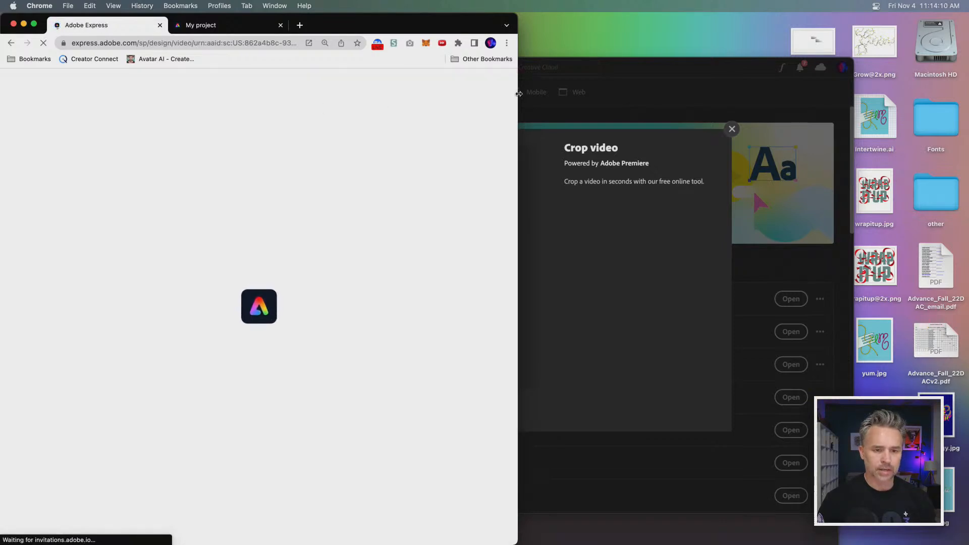
{"action": "left_click_drag", "start_coordinate": [518, 95], "coordinate": [888, 111]}
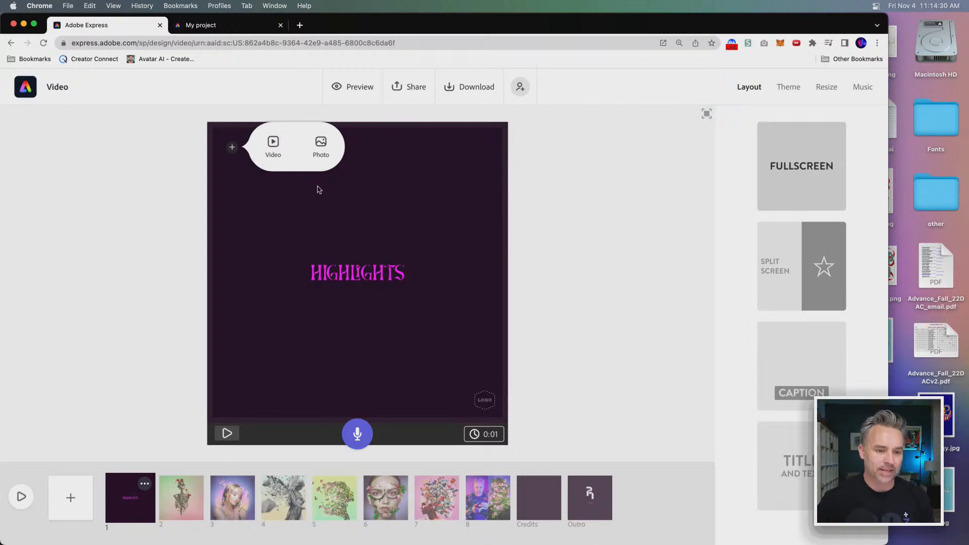
Download the project's prepared video file HIghlight1.mp4 and reveal it in Finder
{"action": "left_click", "coordinate": [456, 87]}
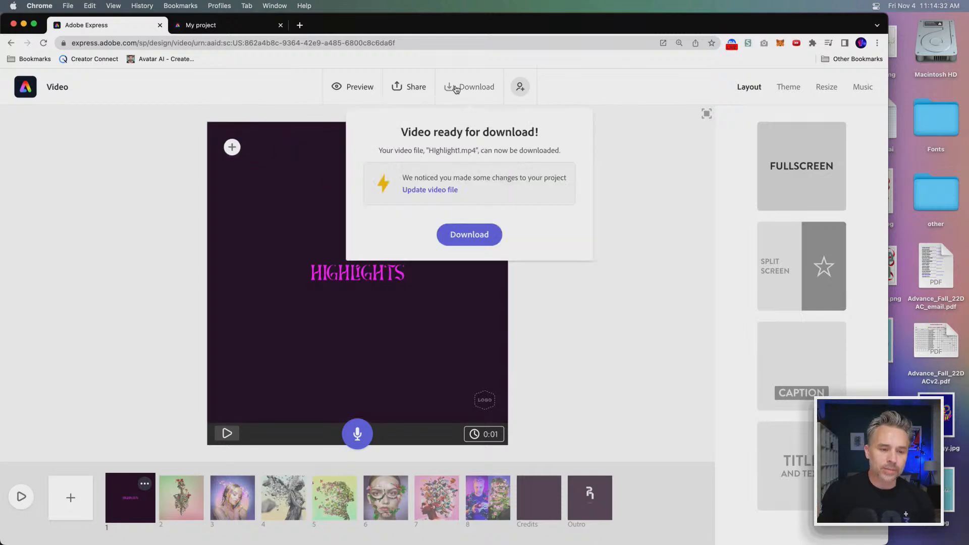
{"action": "left_click", "coordinate": [460, 234]}
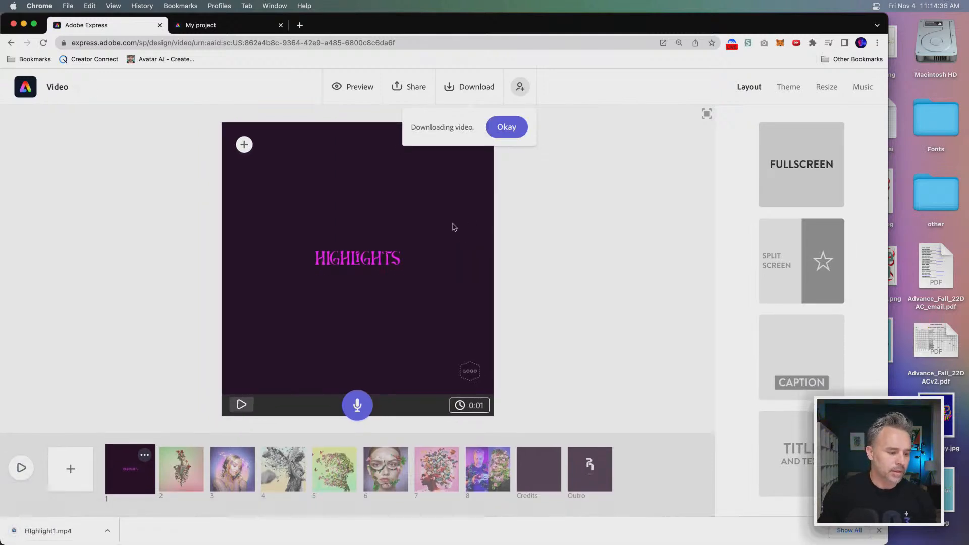
{"action": "left_click", "coordinate": [107, 531]}
{"action": "left_click", "coordinate": [144, 520]}
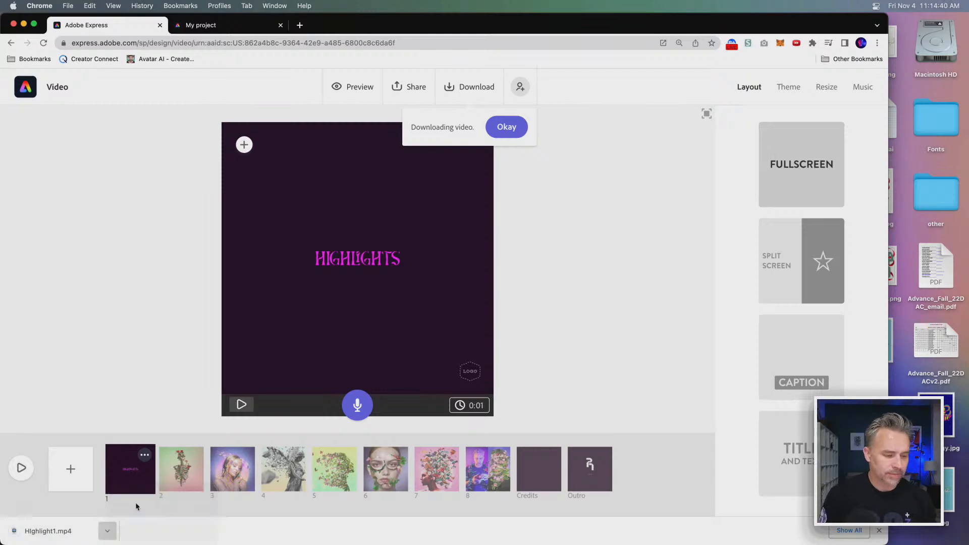
Minimise the browser window and arrange a narrowed Creative Cloud window beside the Downloads folder
{"action": "left_click_drag", "start_coordinate": [435, 368], "coordinate": [655, 269]}
{"action": "left_click", "coordinate": [24, 24]}
{"action": "left_click", "coordinate": [406, 81]}
{"action": "left_click_drag", "start_coordinate": [398, 88], "coordinate": [325, 54]}
{"action": "left_click_drag", "start_coordinate": [815, 492], "coordinate": [661, 481]}
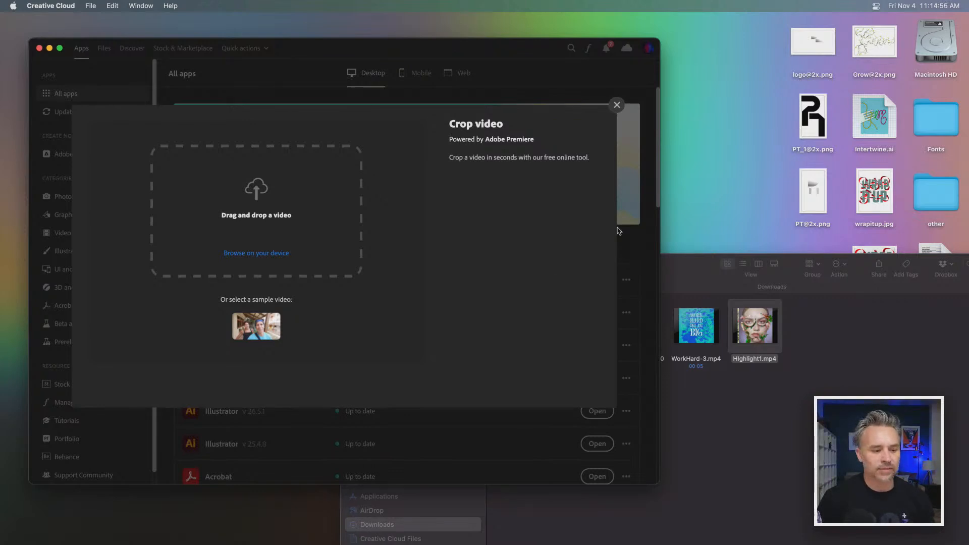
Load HIghlight1.mp4 from Downloads into the Crop video quick action
{"action": "left_click", "coordinate": [770, 447]}
{"action": "left_click_drag", "start_coordinate": [754, 327], "coordinate": [272, 208]}
{"action": "left_click", "coordinate": [355, 143]}
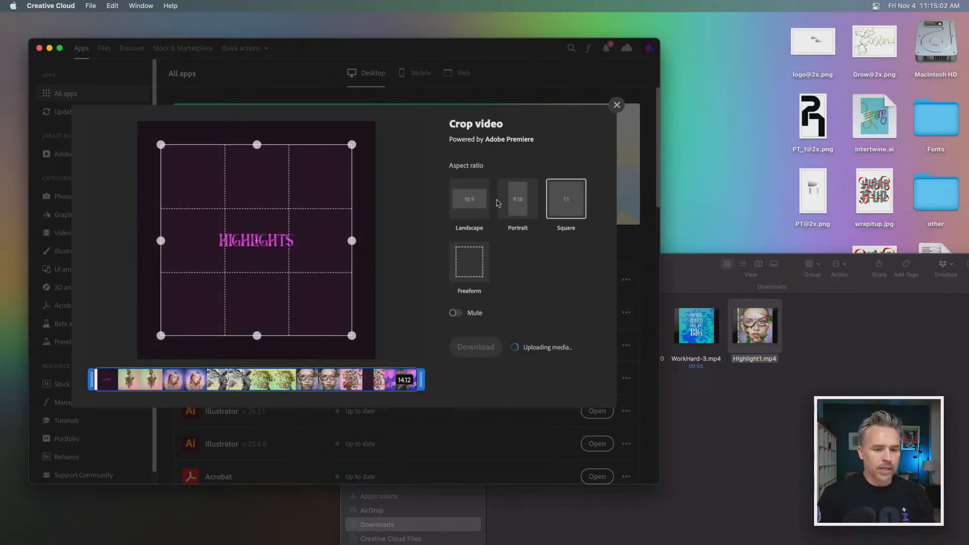
Crop the video to the Portrait 9:16 aspect ratio, enlarging the frame to full height and centring it on the HIGHLIGHTS title
{"action": "left_click", "coordinate": [525, 202]}
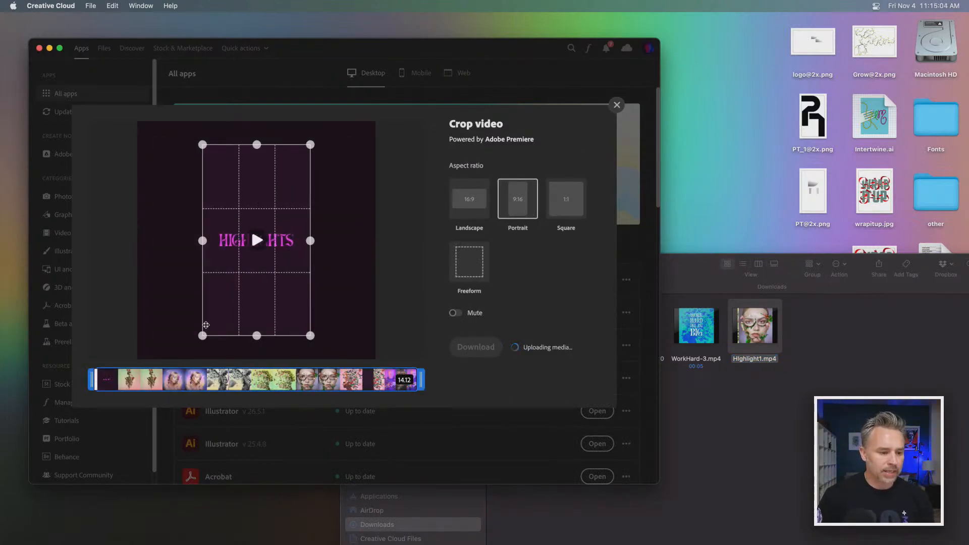
{"action": "left_click_drag", "start_coordinate": [202, 336], "coordinate": [174, 404]}
{"action": "mouse_move", "coordinate": [306, 148]}
{"action": "left_mouse_down"}
{"action": "mouse_move", "coordinate": [346, 106]}
{"action": "mouse_move", "coordinate": [275, 109]}
{"action": "mouse_move", "coordinate": [321, 129]}
{"action": "mouse_move", "coordinate": [305, 147]}
{"action": "mouse_move", "coordinate": [389, 93]}
{"action": "mouse_move", "coordinate": [317, 144]}
{"action": "left_mouse_up"}
{"action": "left_click_drag", "start_coordinate": [350, 212], "coordinate": [288, 143]}
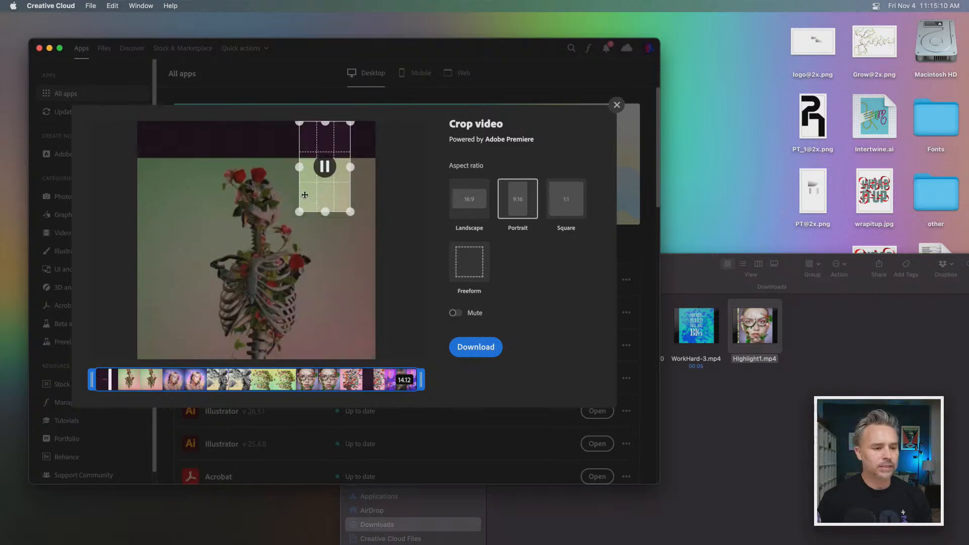
{"action": "left_click_drag", "start_coordinate": [300, 212], "coordinate": [133, 117]}
{"action": "left_click_drag", "start_coordinate": [235, 224], "coordinate": [280, 250]}
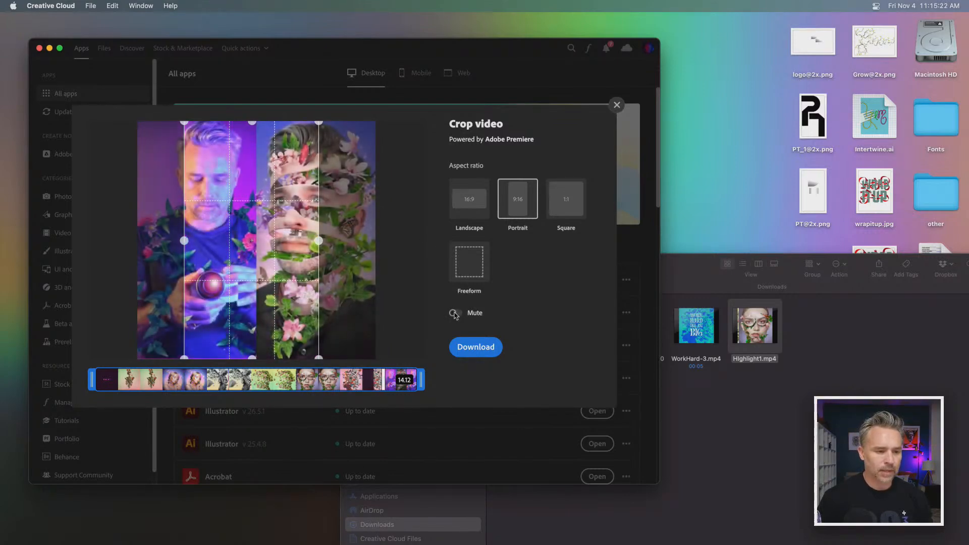
{"action": "left_click_drag", "start_coordinate": [223, 233], "coordinate": [229, 232]}
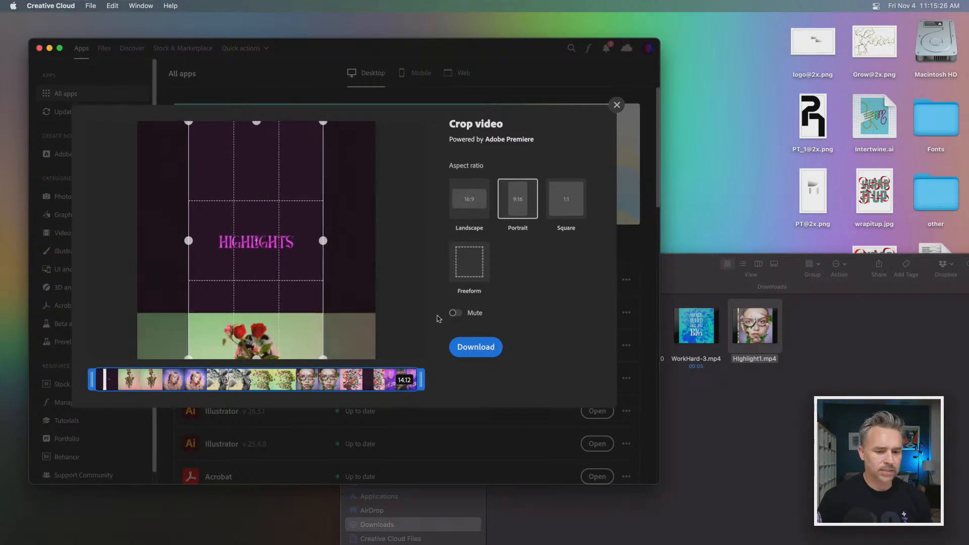
Download the cropped video with its sound muted and open the folder that contains it
{"action": "left_click", "coordinate": [457, 313]}
{"action": "left_click", "coordinate": [461, 346]}
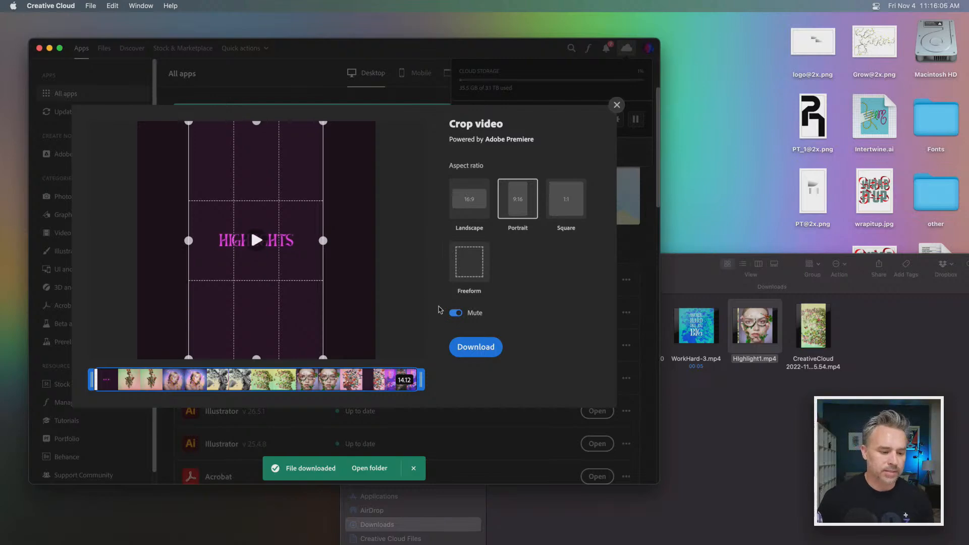
{"action": "left_click", "coordinate": [370, 468]}
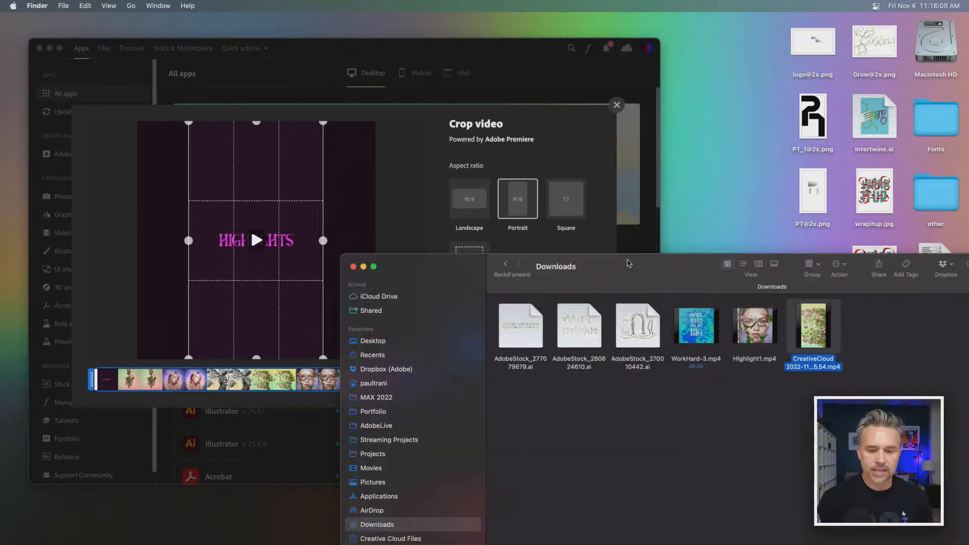
Move the Downloads window clear and preview the cropped portrait video
{"action": "left_click_drag", "start_coordinate": [628, 263], "coordinate": [423, 184]}
{"action": "key", "text": "space"}
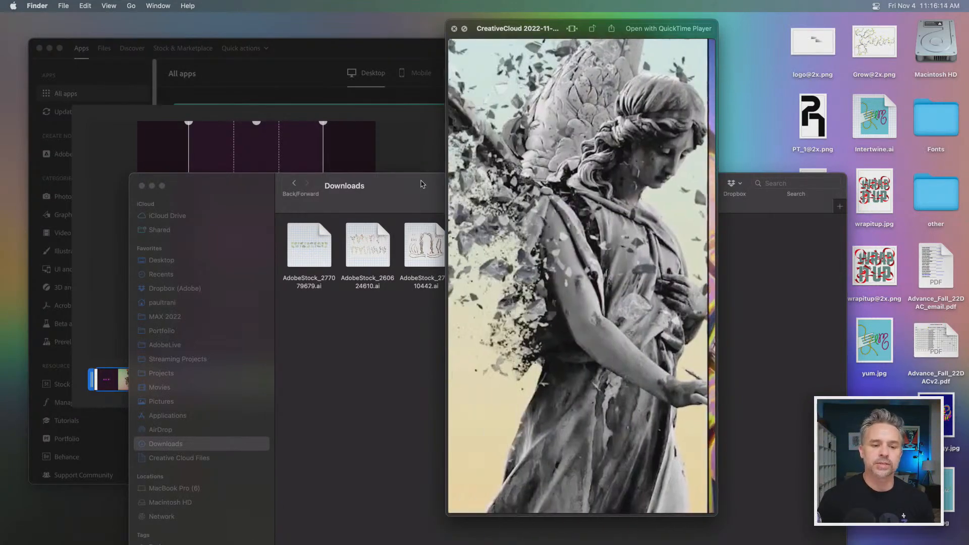
{"action": "key", "text": "space"}
{"action": "key", "text": "space"}
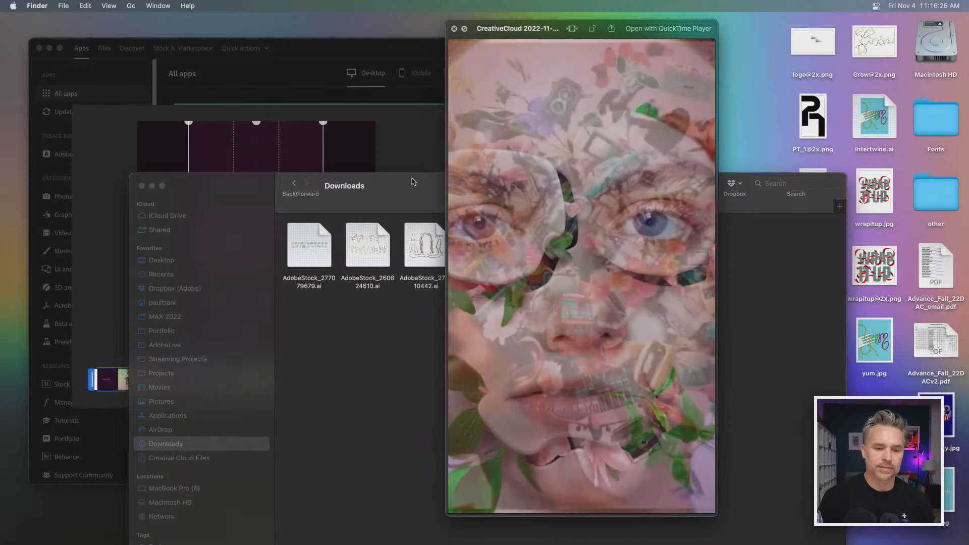
{"action": "key", "text": "space"}
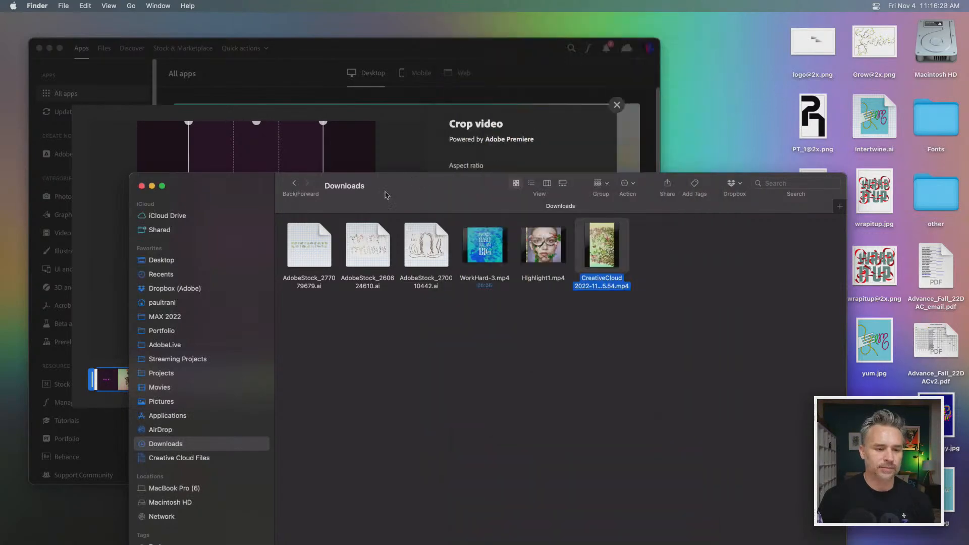
Close the Crop video quick action and widen the Creative Cloud window over the repositioned Downloads folder
{"action": "left_click_drag", "start_coordinate": [376, 194], "coordinate": [532, 298]}
{"action": "left_click", "coordinate": [249, 226]}
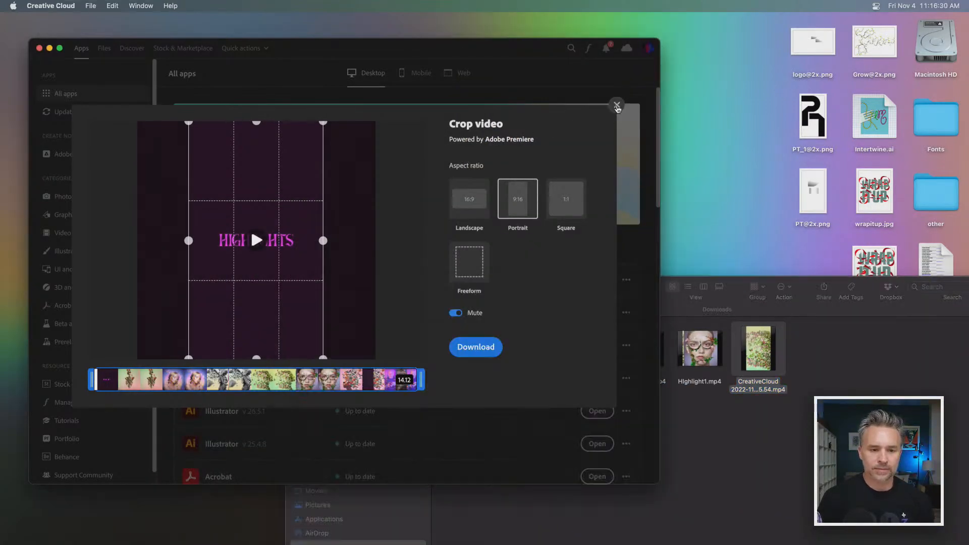
{"action": "left_click", "coordinate": [616, 107]}
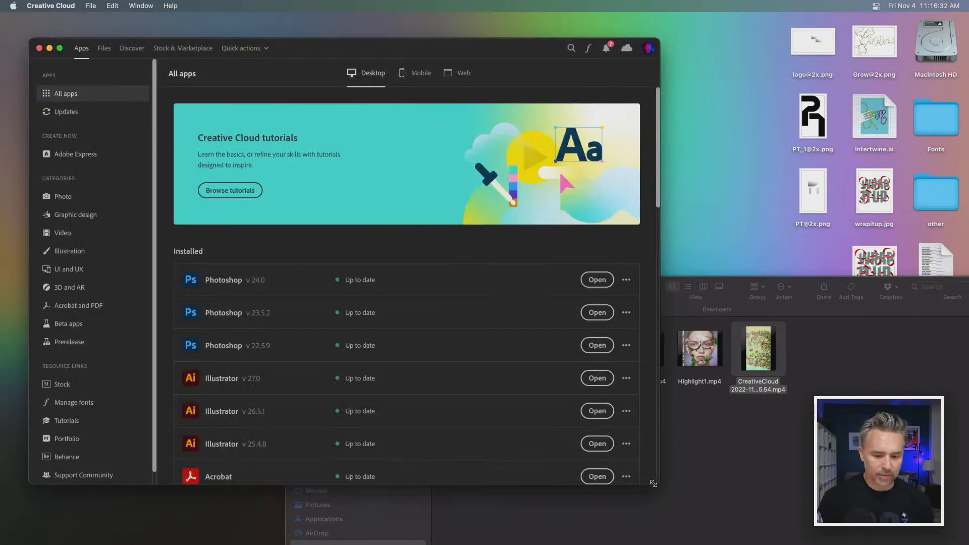
{"action": "left_click_drag", "start_coordinate": [653, 484], "coordinate": [737, 493]}
Start the Change speed quick action and load HIghlight1.mp4 from Downloads into it
{"action": "left_click", "coordinate": [241, 48]}
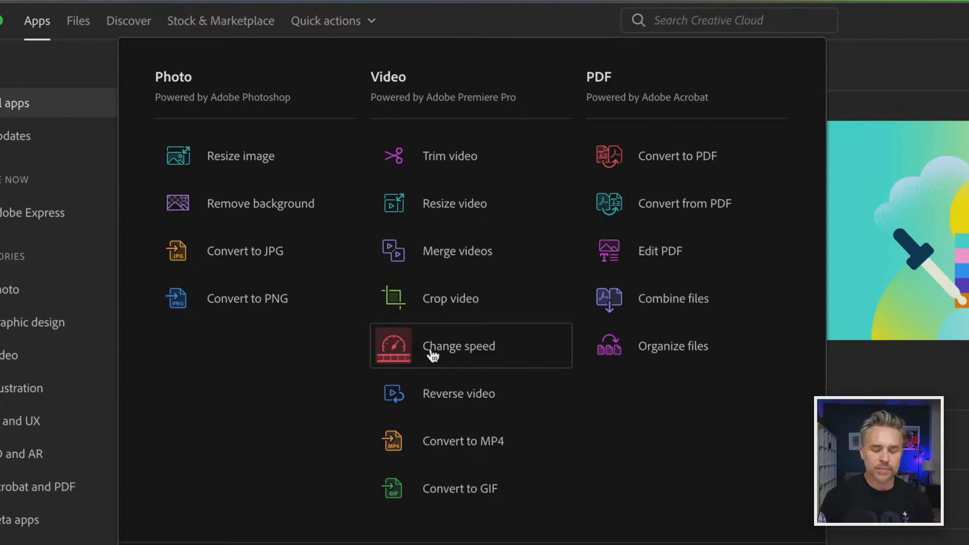
{"action": "left_click", "coordinate": [432, 351]}
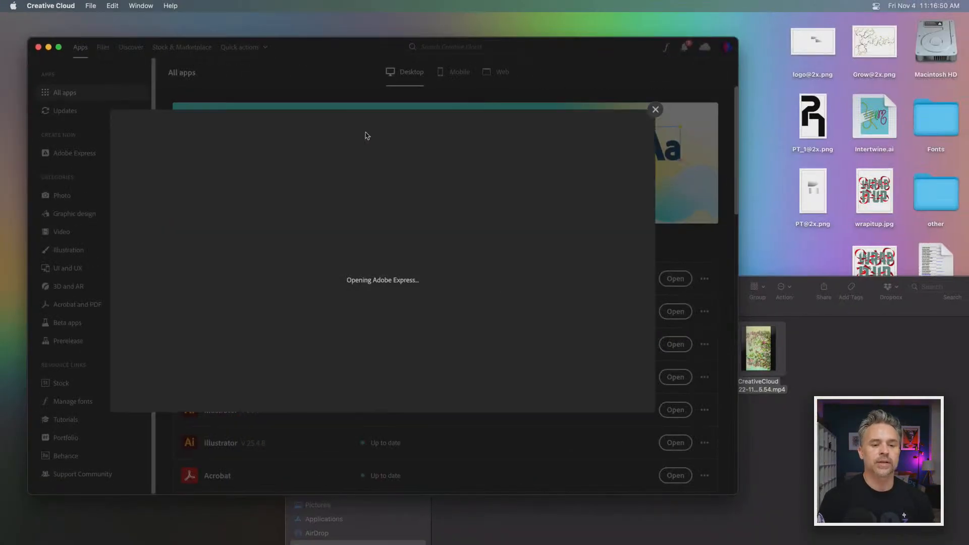
{"action": "left_click", "coordinate": [813, 480]}
{"action": "left_click_drag", "start_coordinate": [569, 290], "coordinate": [637, 373]}
{"action": "left_click_drag", "start_coordinate": [767, 432], "coordinate": [258, 194]}
{"action": "left_click", "coordinate": [289, 229]}
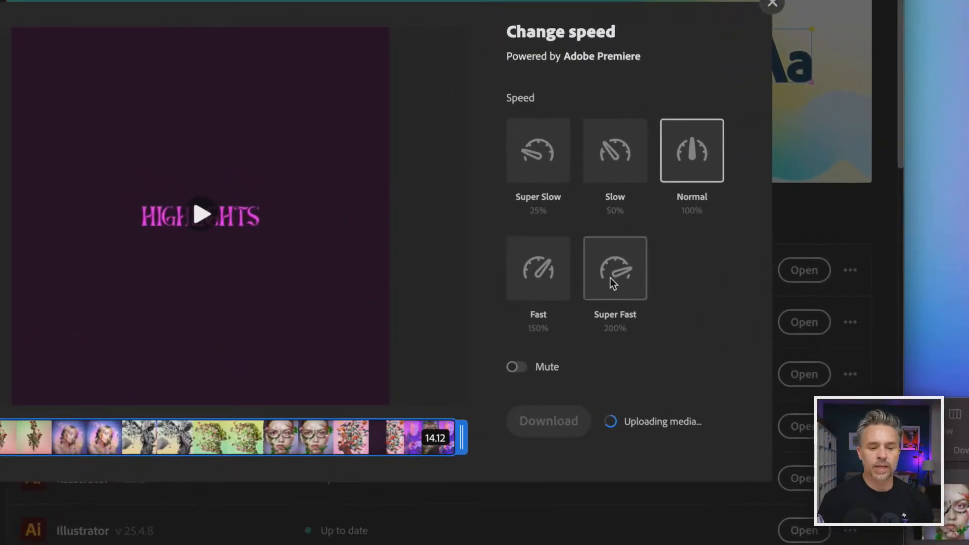
Set the video's speed to Super Fast 200% with sound muted, and download the result
{"action": "left_click", "coordinate": [556, 277]}
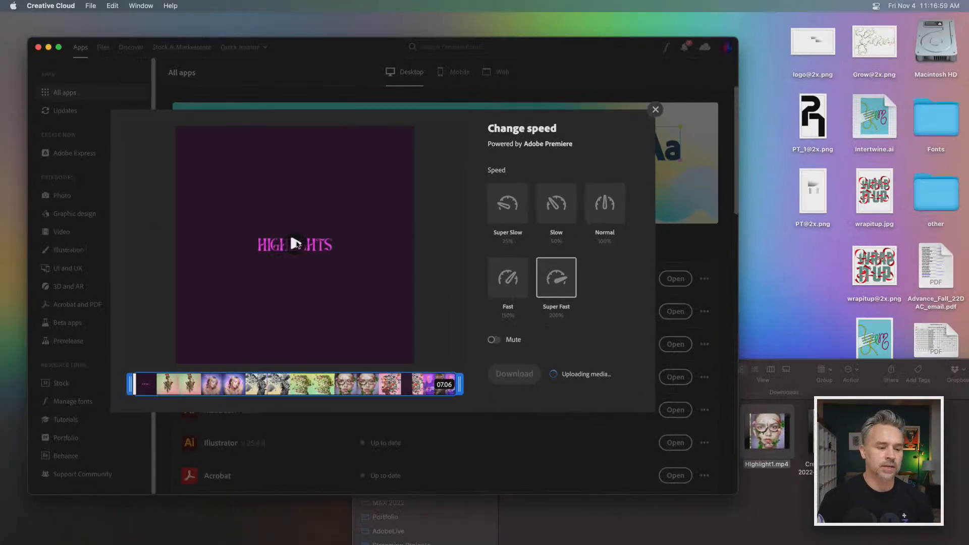
{"action": "left_click", "coordinate": [202, 215]}
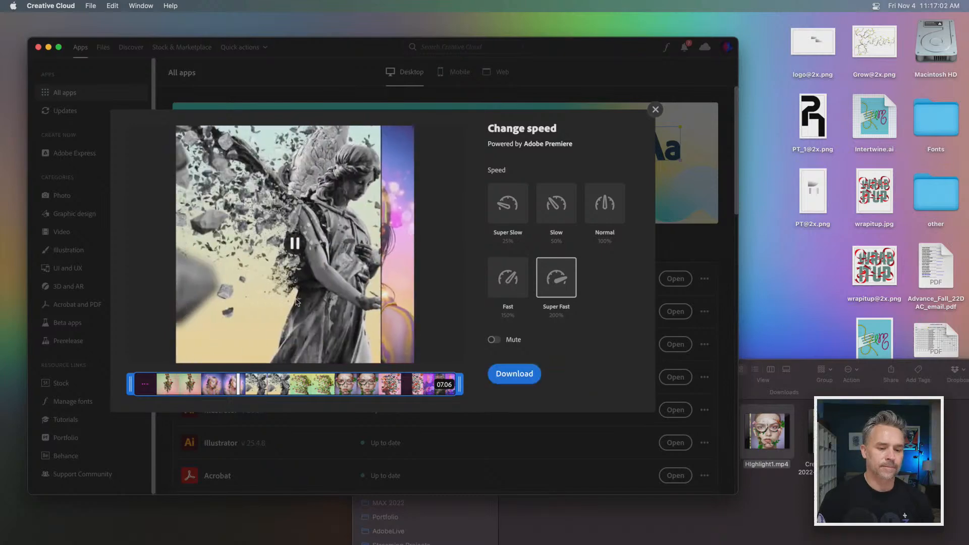
{"action": "left_click", "coordinate": [494, 339]}
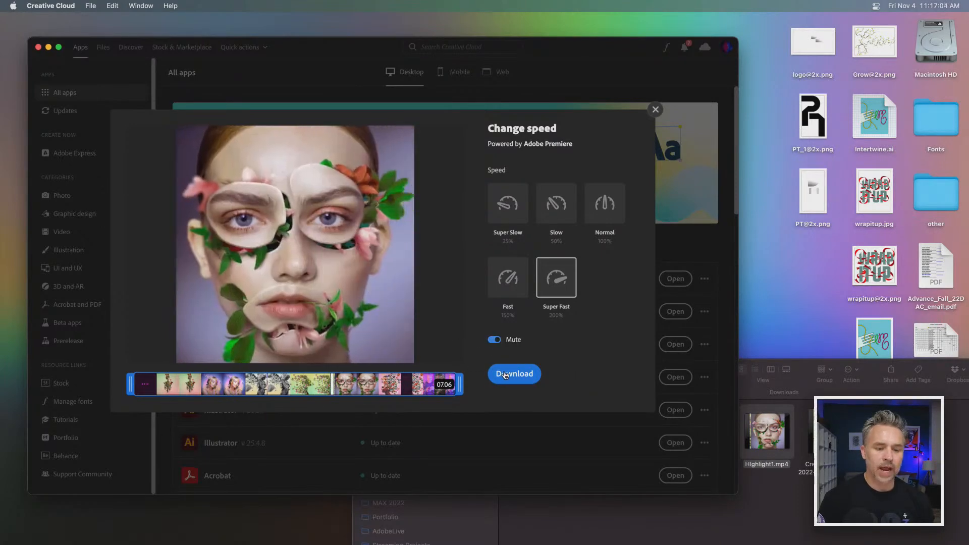
{"action": "left_click", "coordinate": [504, 375]}
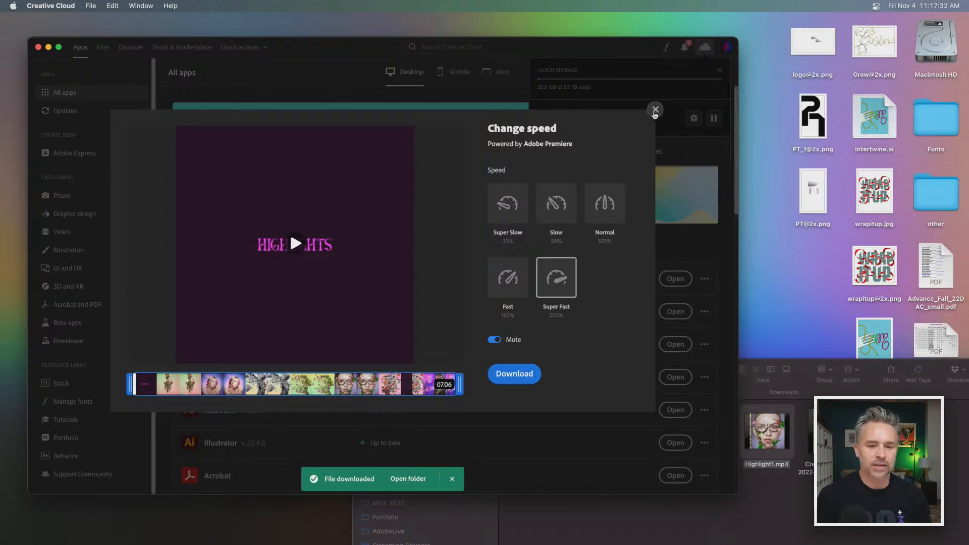
Close the Change speed quick action and minimise the Creative Cloud window
{"action": "left_click", "coordinate": [655, 109]}
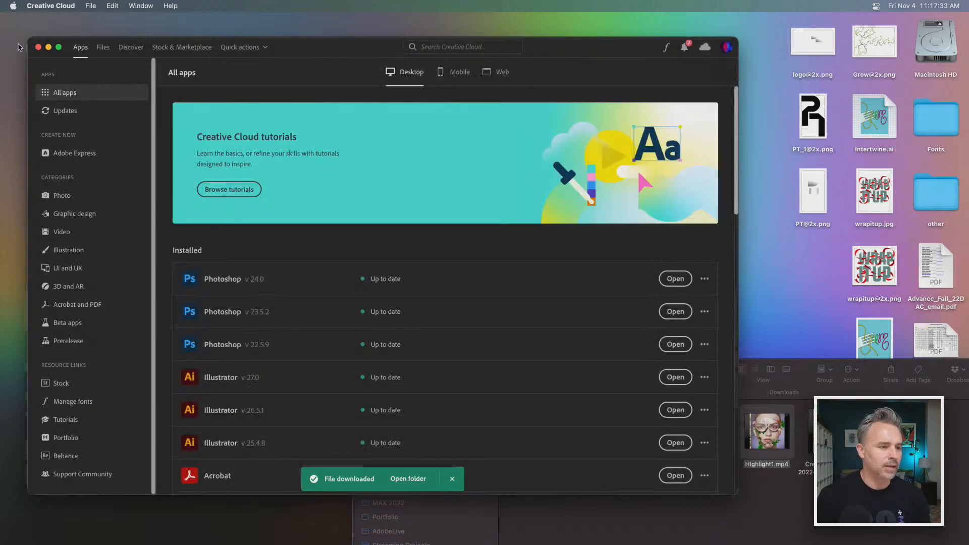
{"action": "left_click", "coordinate": [47, 49]}
Preview the downloaded sped-up video and close the Downloads folder window
{"action": "key", "text": "space"}
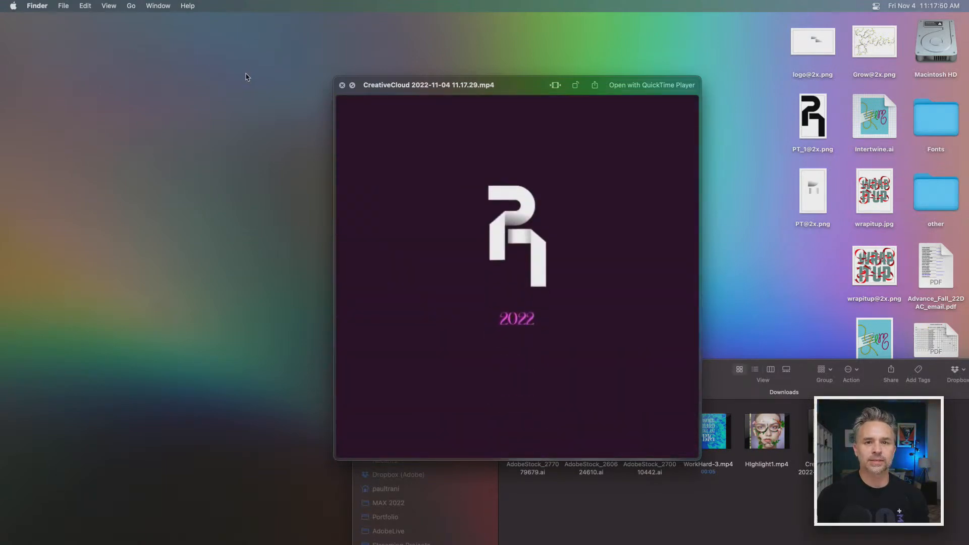
{"action": "key", "text": "space"}
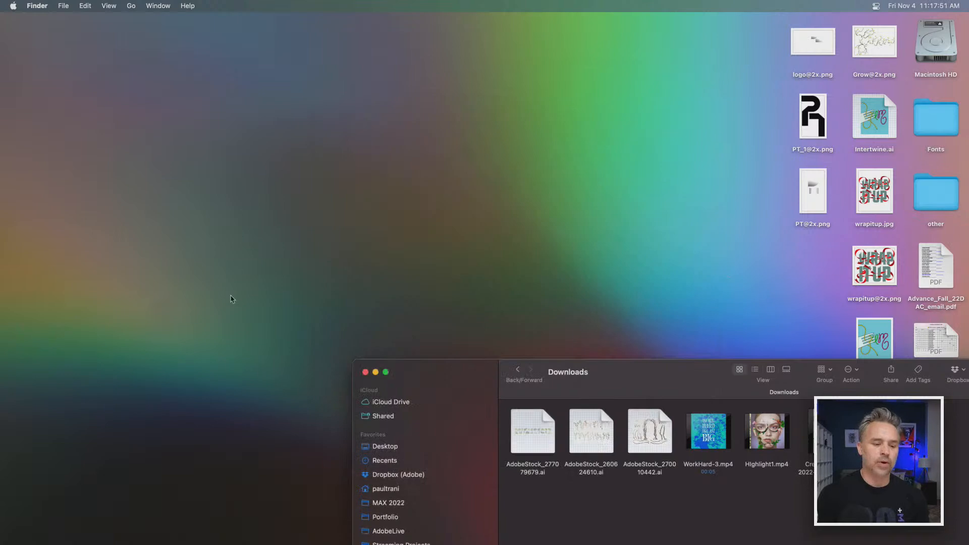
{"action": "left_click", "coordinate": [364, 372]}
{"action": "mouse_move", "coordinate": [347, 537]}
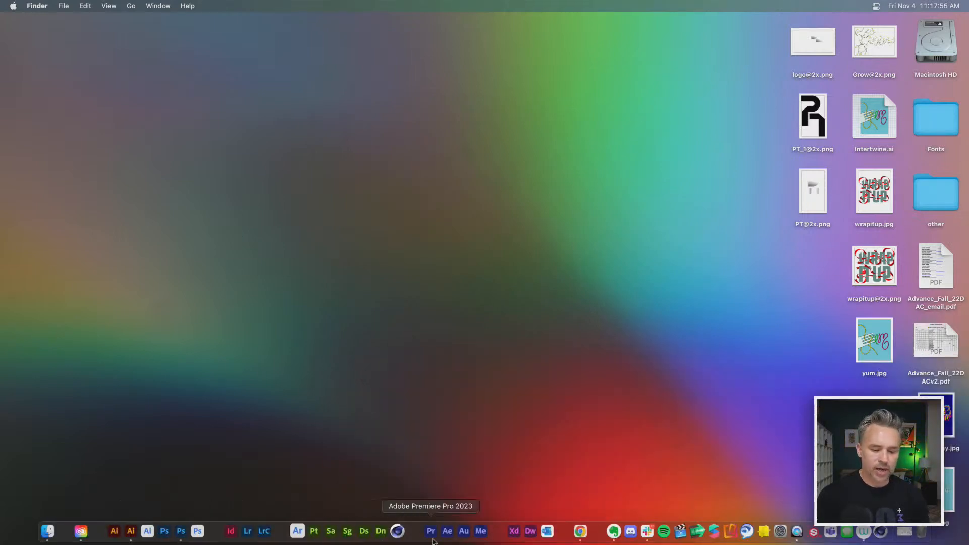
Switch to the Adobe Express video in Chrome and rescale slide 5's floral head photo so it fills the square frame
{"action": "left_click", "coordinate": [580, 531]}
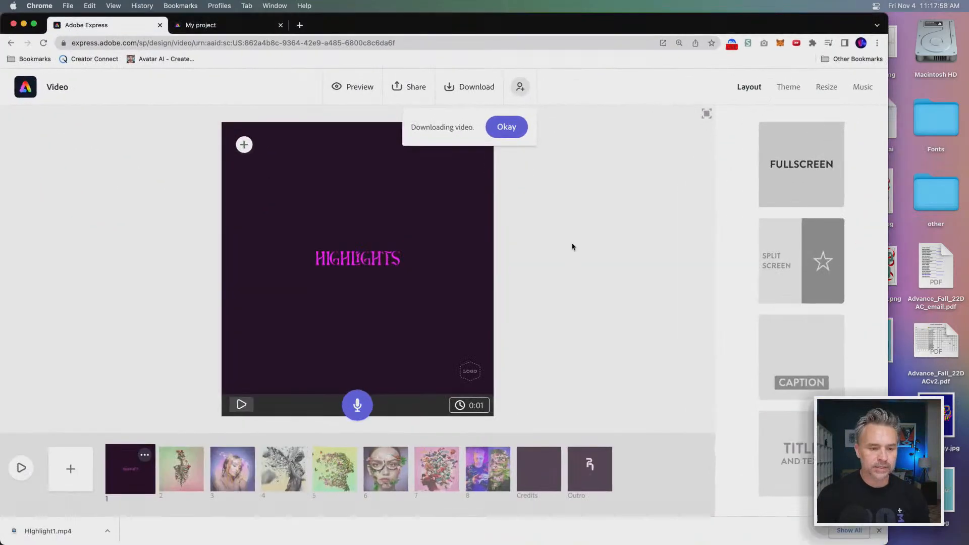
{"action": "left_click", "coordinate": [334, 468]}
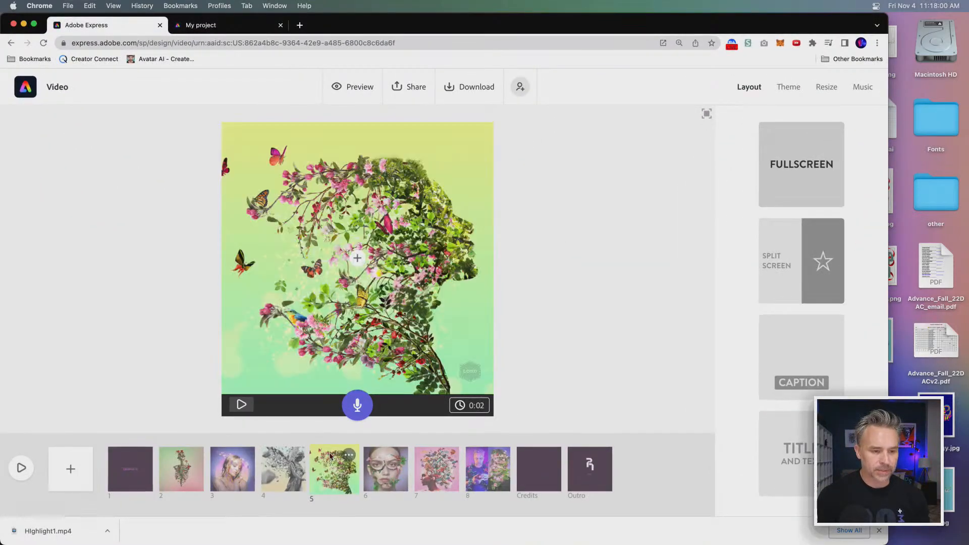
{"action": "left_click", "coordinate": [368, 137]}
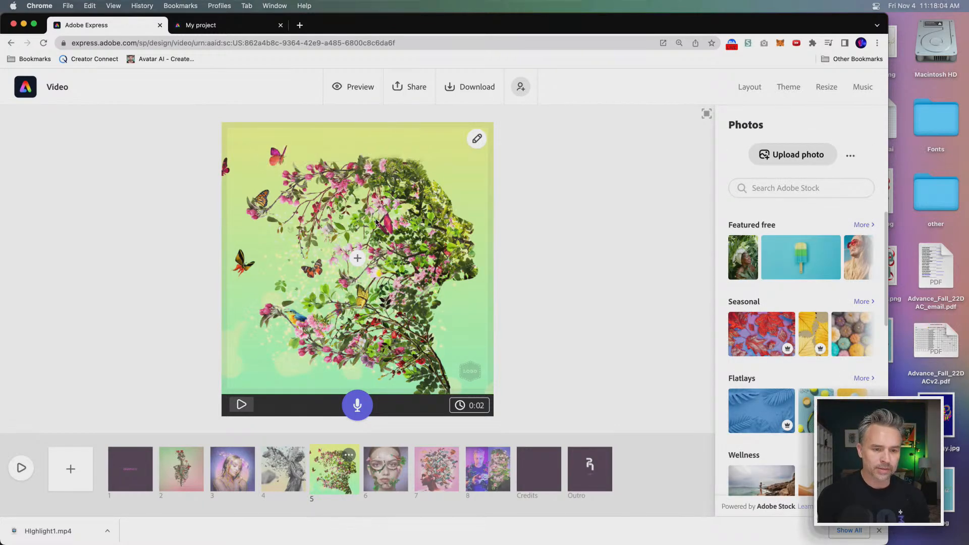
{"action": "mouse_move", "coordinate": [354, 261]}
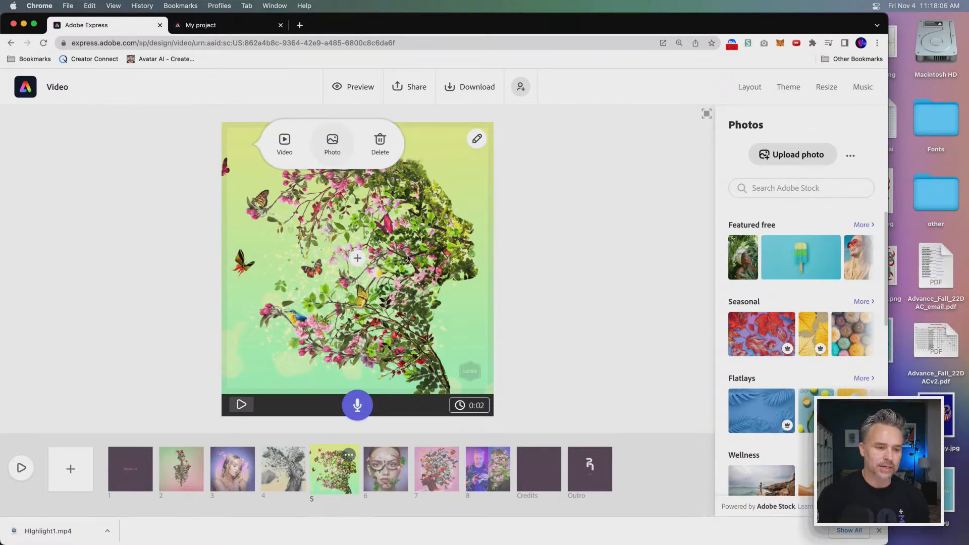
{"action": "left_click", "coordinate": [479, 139]}
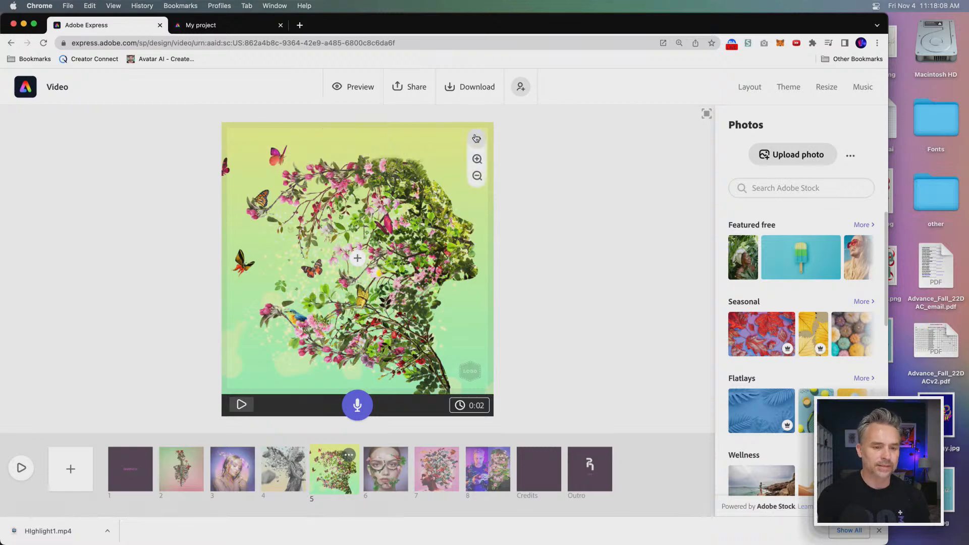
{"action": "left_click", "coordinate": [477, 178]}
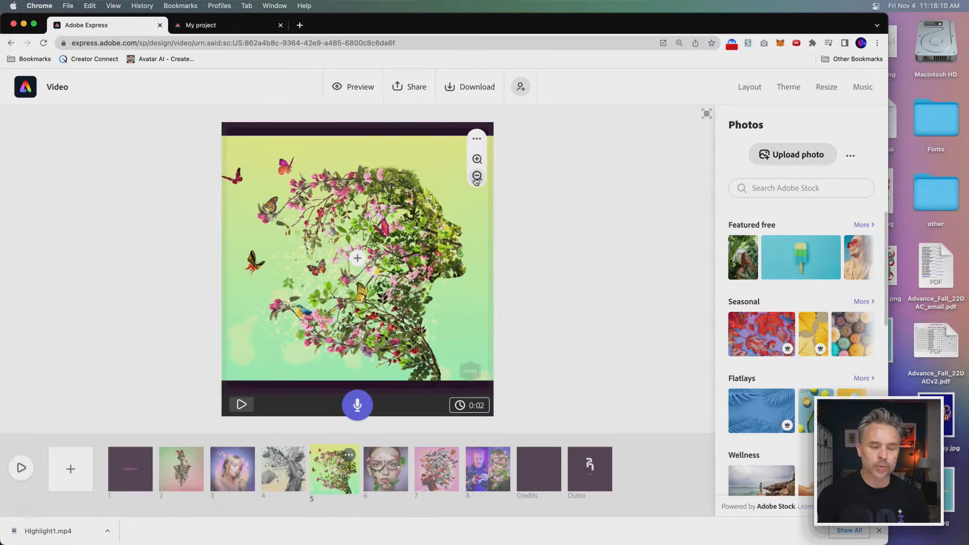
{"action": "left_click", "coordinate": [476, 179]}
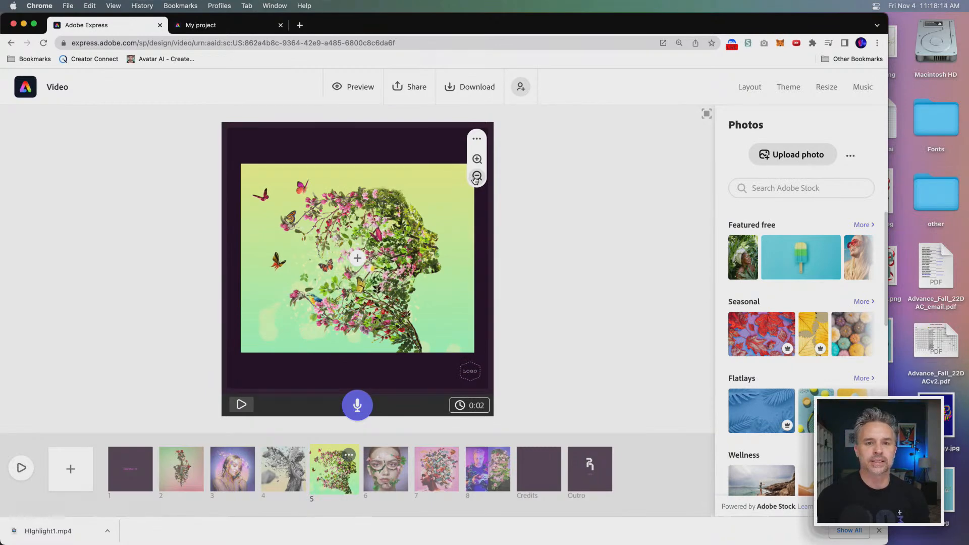
{"action": "left_click", "coordinate": [476, 159]}
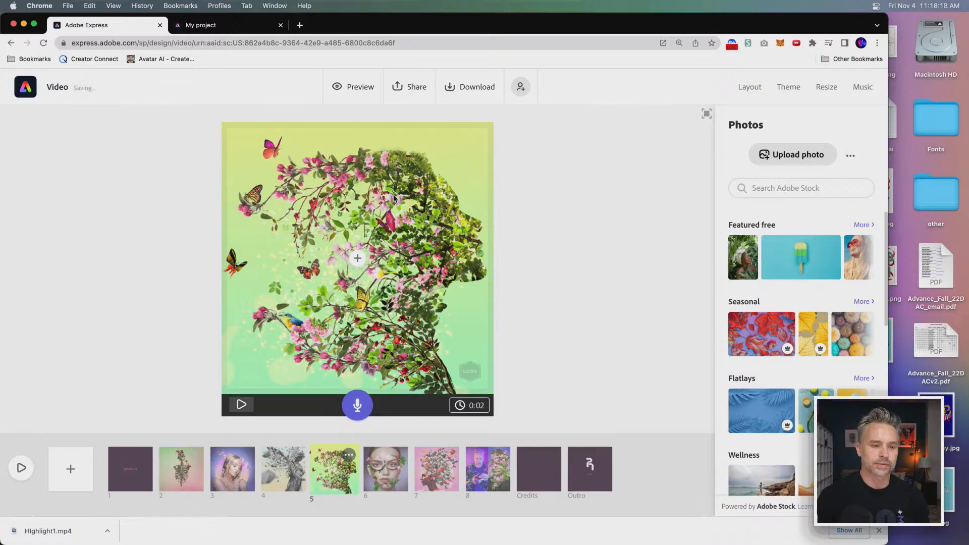
{"action": "left_click", "coordinate": [160, 289]}
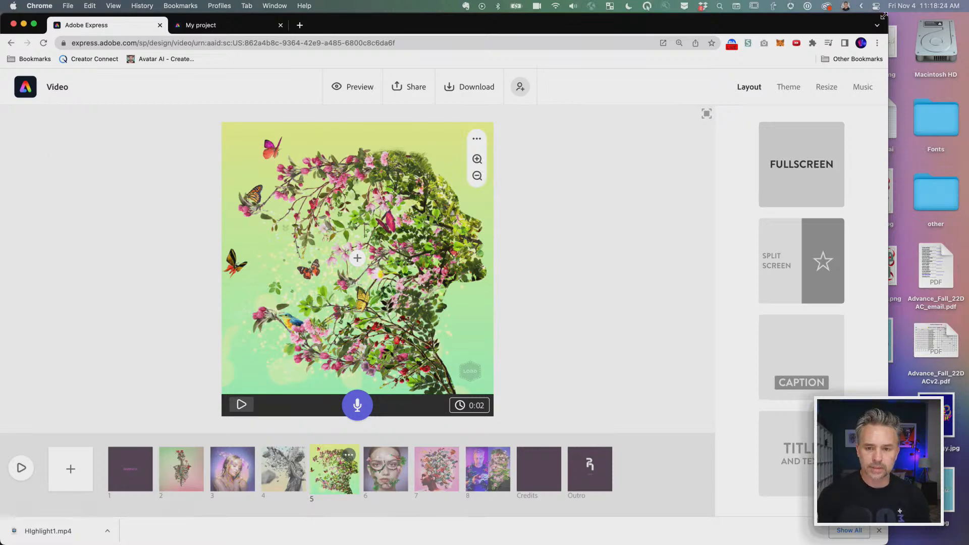
Widen the browser window to the screen's full width and add a slide after slide 5 containing David3.jpg from the Portfolio folder
{"action": "left_click_drag", "start_coordinate": [884, 15], "coordinate": [966, 4]}
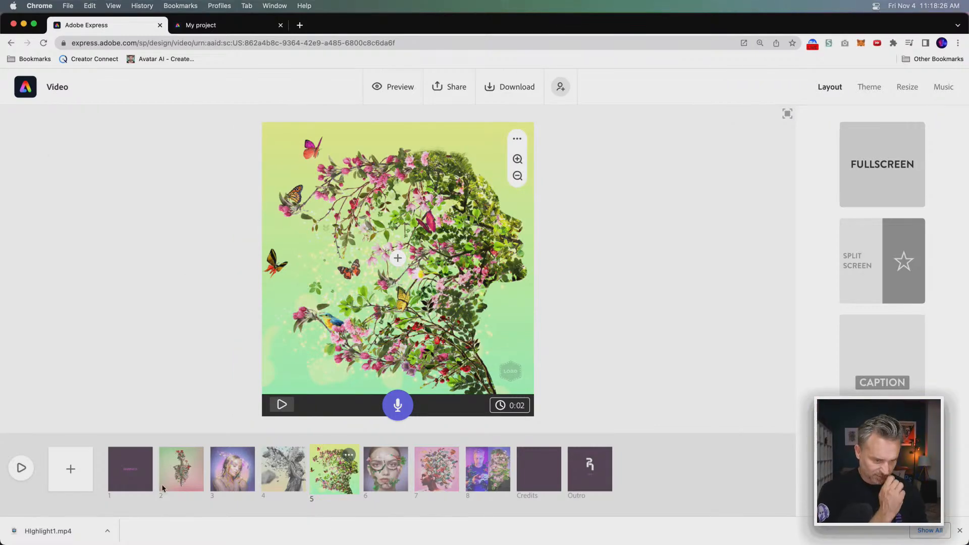
{"action": "left_click", "coordinate": [66, 476]}
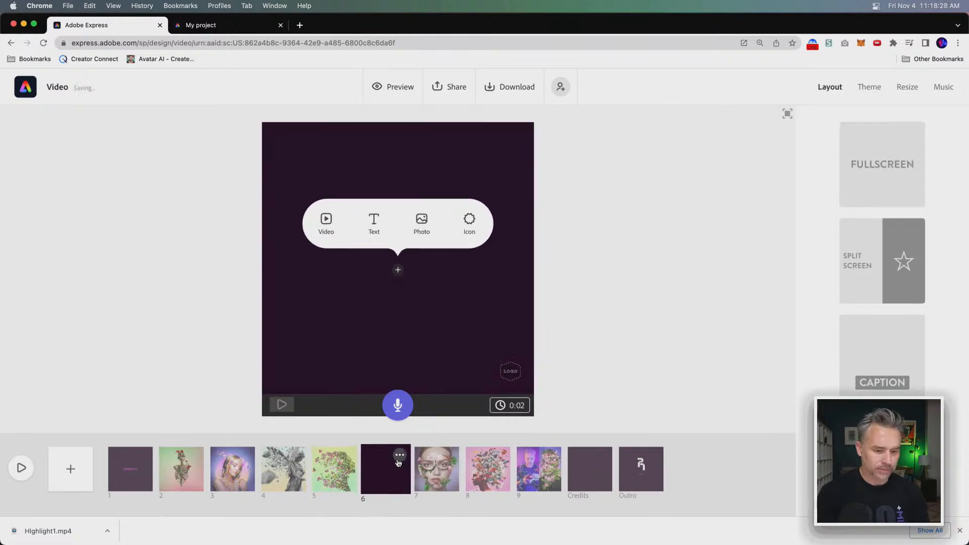
{"action": "left_click", "coordinate": [400, 454]}
{"action": "left_click", "coordinate": [423, 226]}
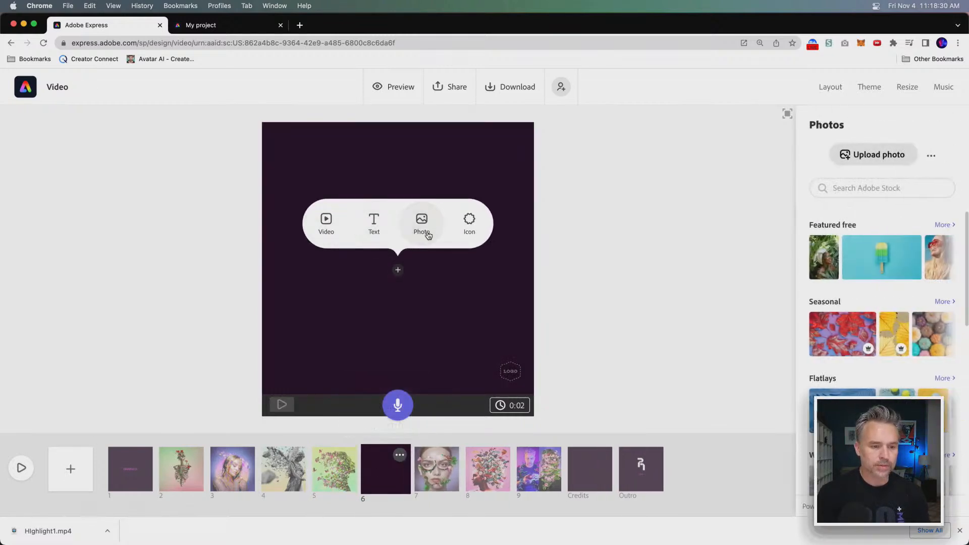
{"action": "left_click", "coordinate": [386, 472]}
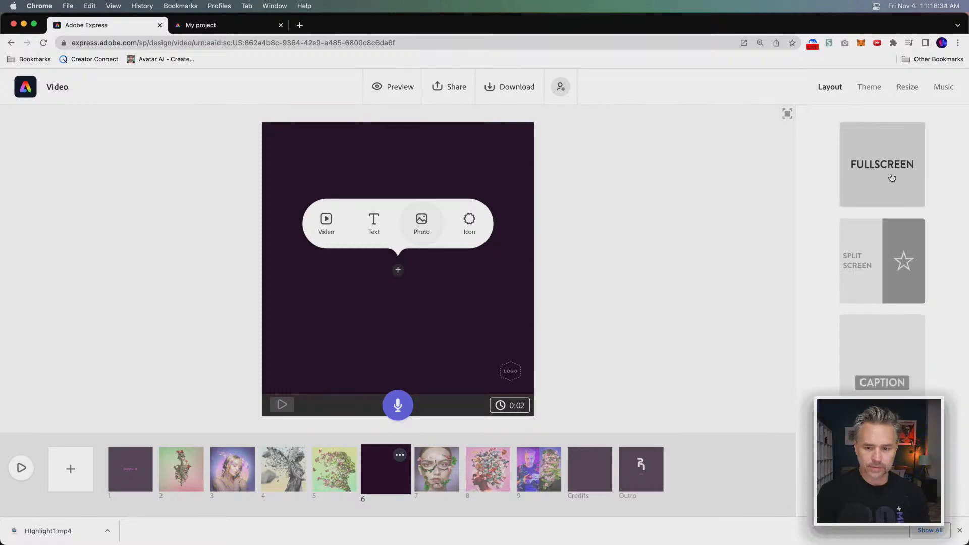
{"action": "left_click", "coordinate": [422, 222]}
{"action": "left_click", "coordinate": [891, 158]}
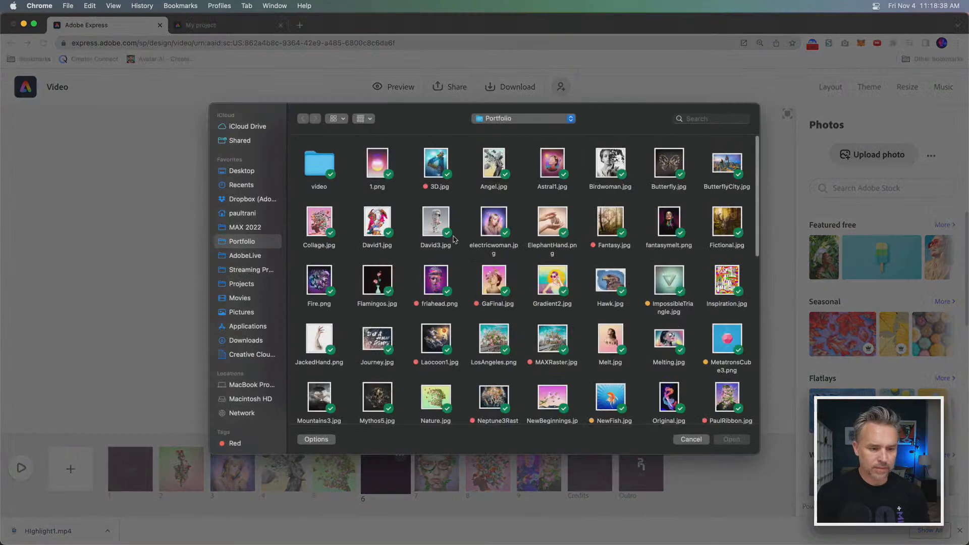
{"action": "double_click", "coordinate": [437, 227]}
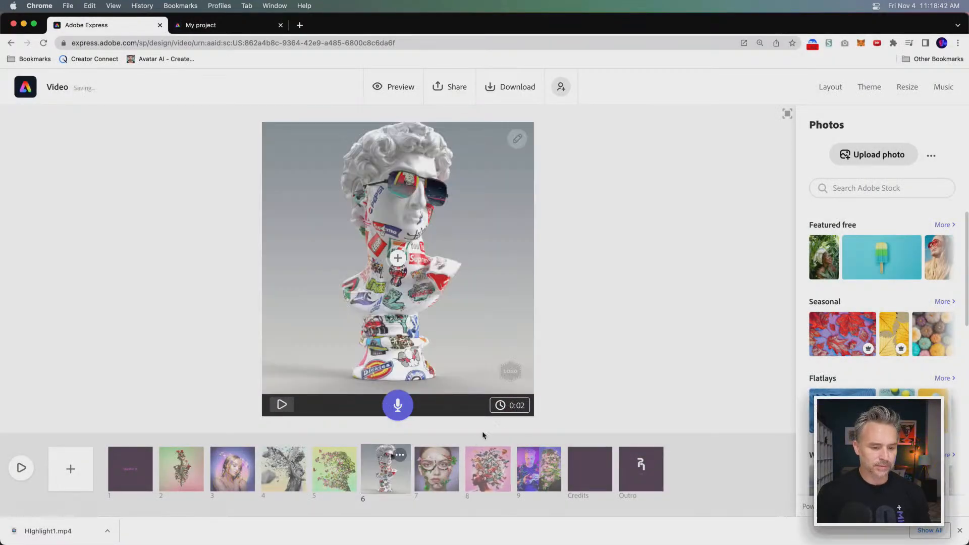
Add a slide after slide 6 and fill it with Relic001.jpg from the Portfolio folder
{"action": "left_click", "coordinate": [71, 469]}
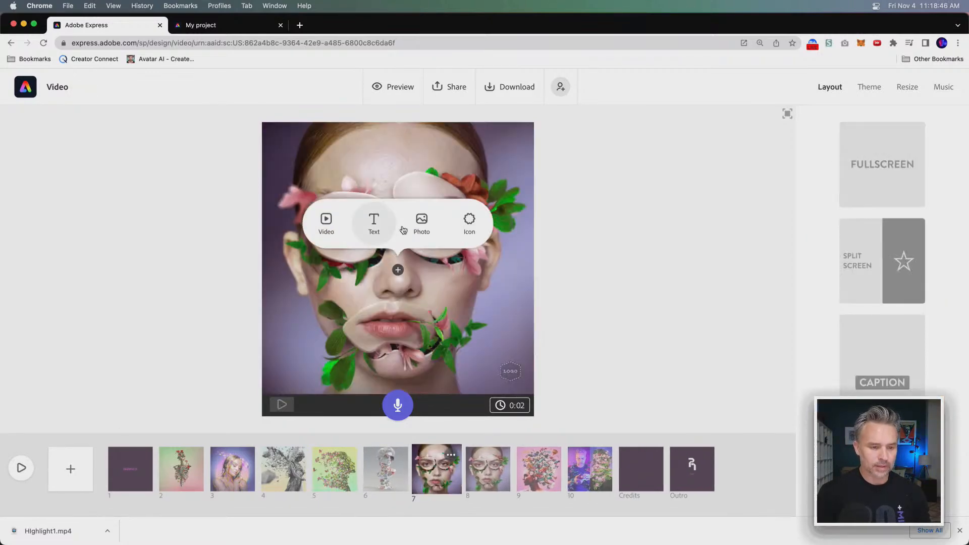
{"action": "left_click", "coordinate": [415, 229]}
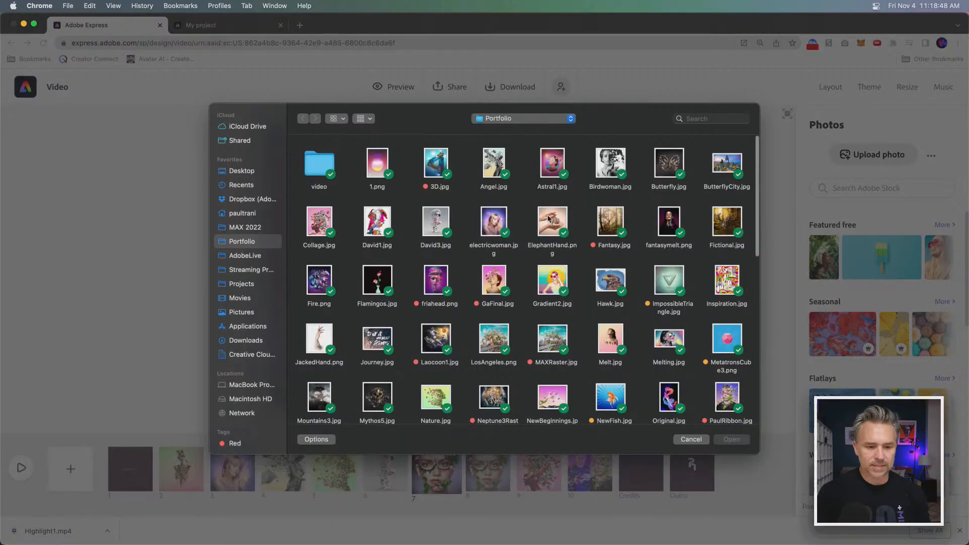
{"action": "left_click", "coordinate": [549, 219]}
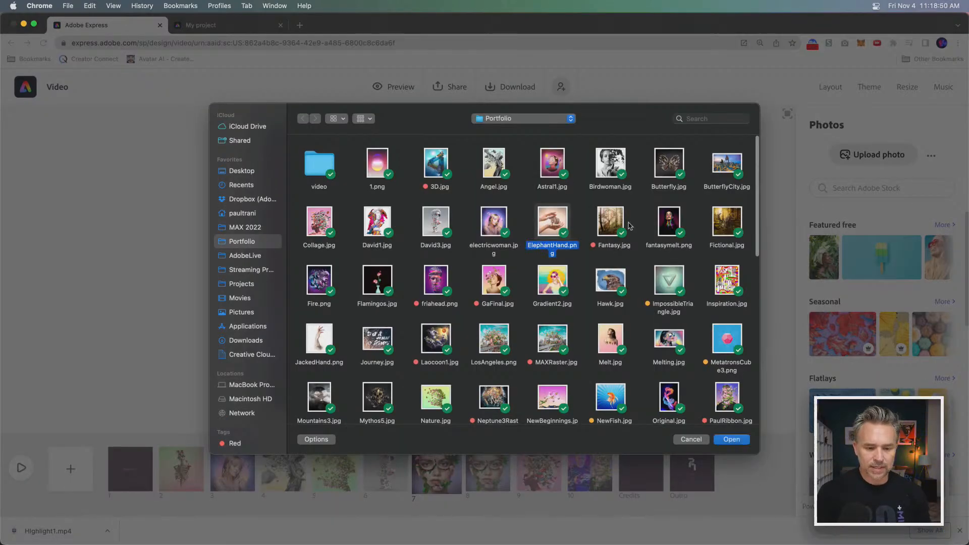
{"action": "left_click", "coordinate": [611, 223]}
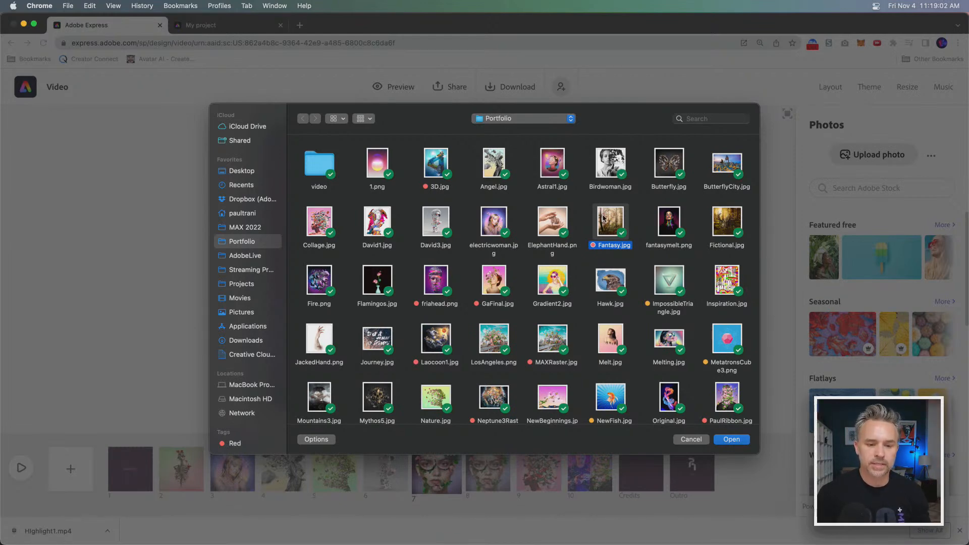
{"action": "scroll", "coordinate": [600, 285], "scroll_direction": "down", "scroll_amount": 5}
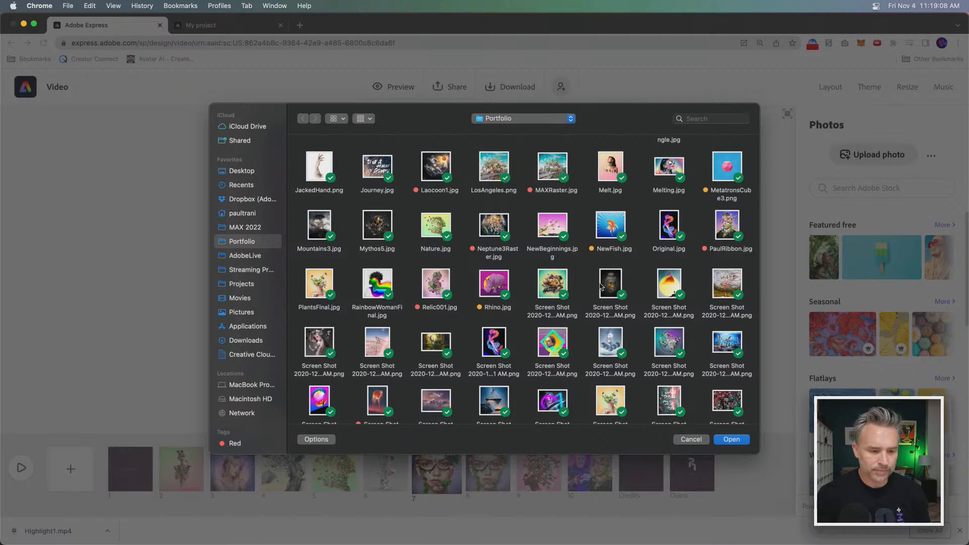
{"action": "left_click", "coordinate": [449, 289]}
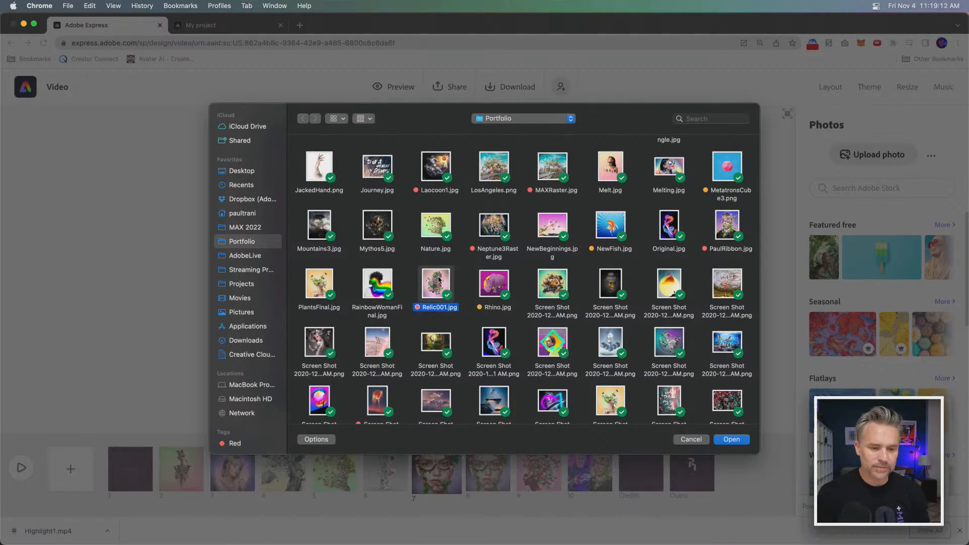
{"action": "left_click", "coordinate": [730, 439]}
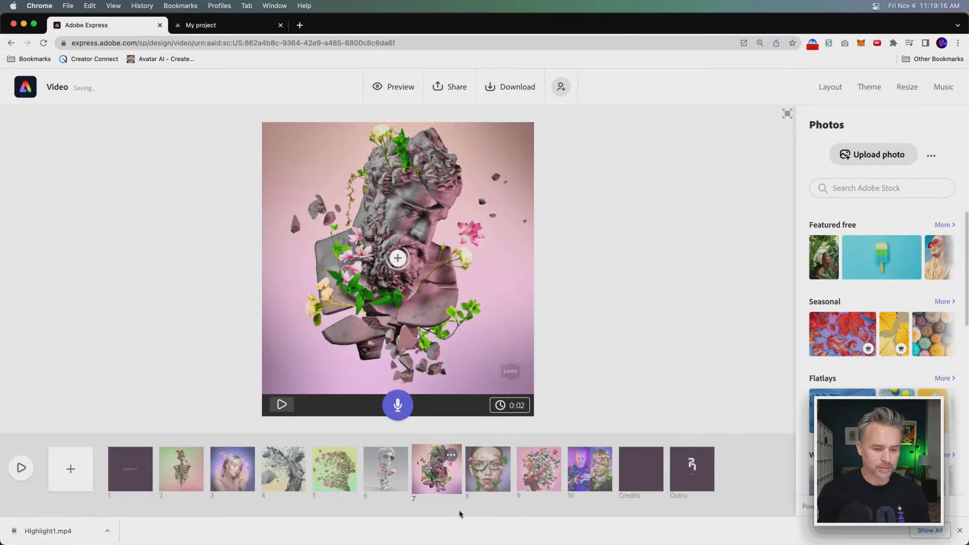
Add a slide after slide 7, preview candidate images in the Portfolio folder, and fill the slide with Statue.jpg
{"action": "left_click", "coordinate": [71, 468]}
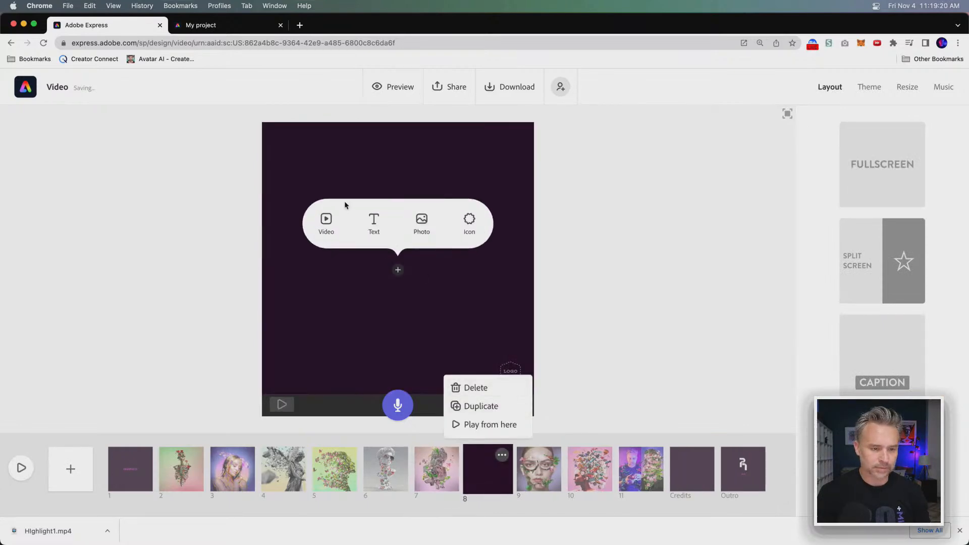
{"action": "left_click", "coordinate": [419, 223]}
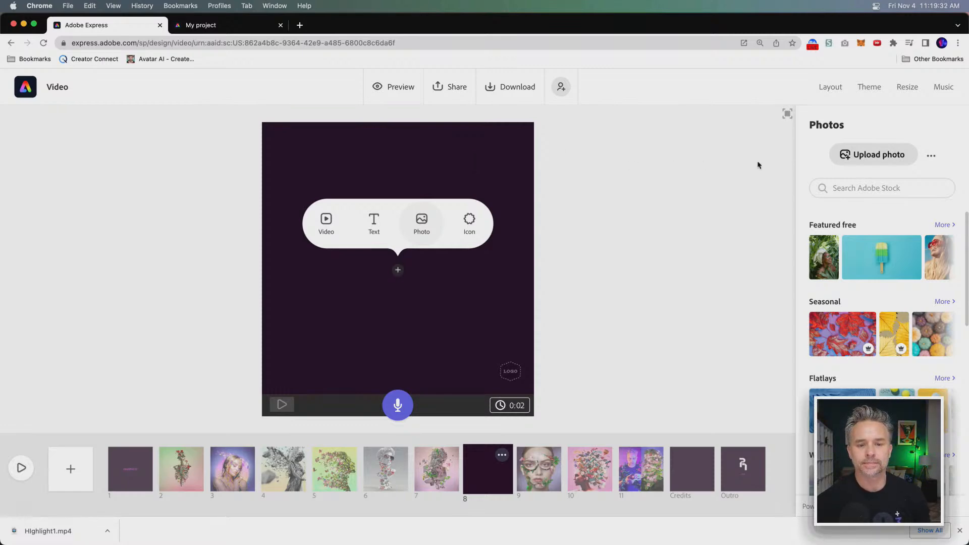
{"action": "left_click", "coordinate": [883, 159]}
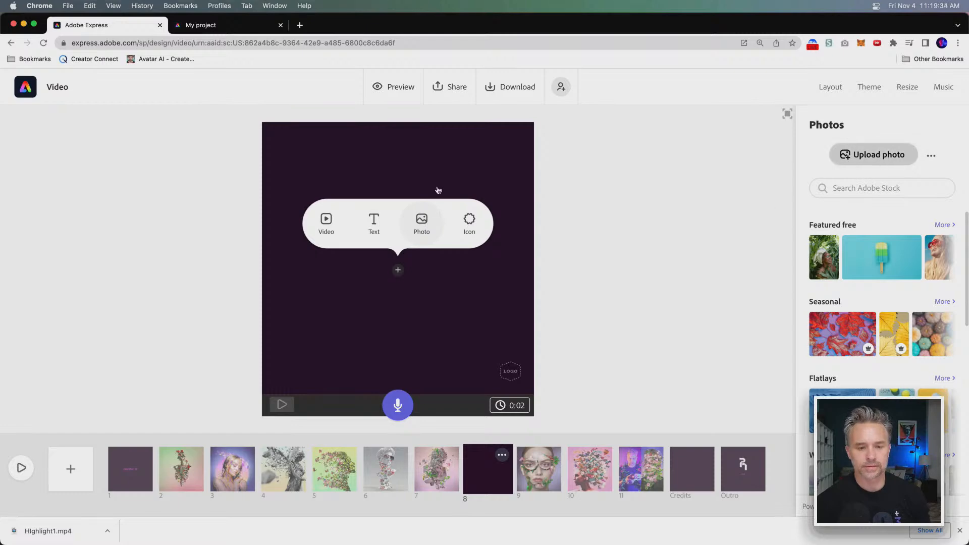
{"action": "key", "text": "super+a"}
{"action": "scroll", "coordinate": [404, 296], "scroll_direction": "down", "scroll_amount": 10}
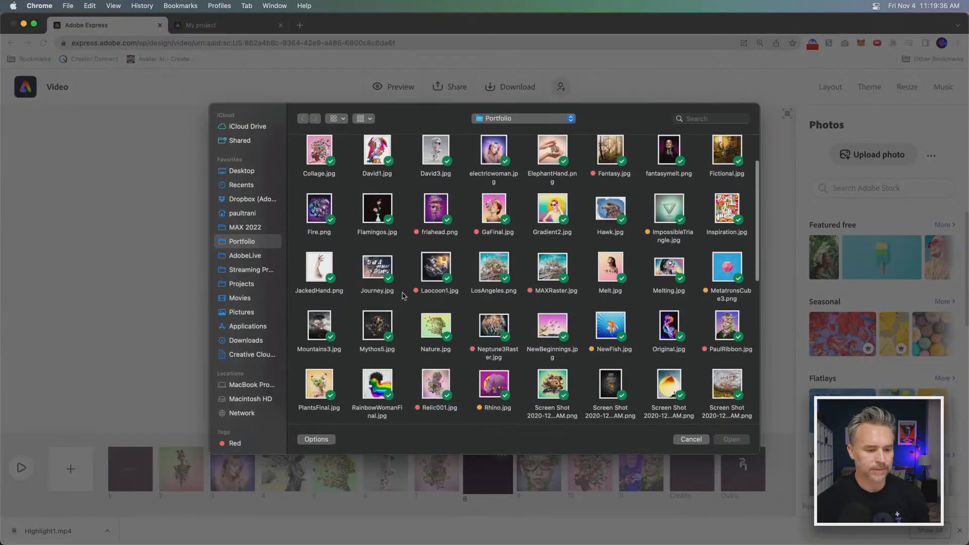
{"action": "scroll", "coordinate": [403, 296], "scroll_direction": "down", "scroll_amount": 5}
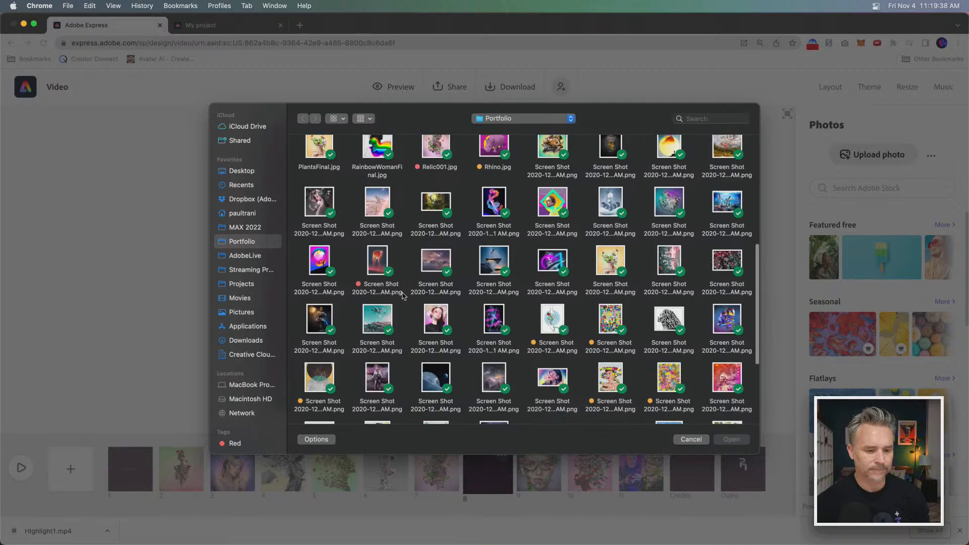
{"action": "scroll", "coordinate": [403, 296], "scroll_direction": "down", "scroll_amount": 3}
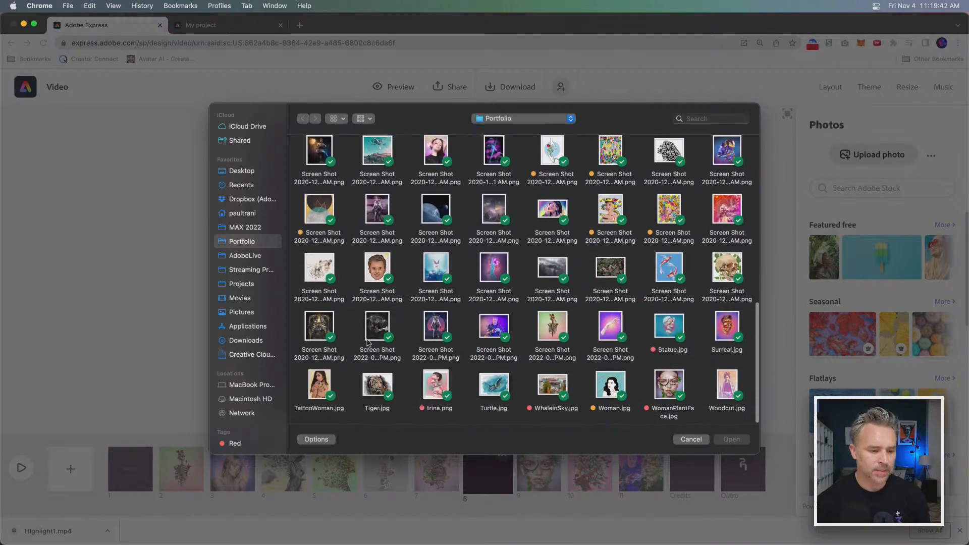
{"action": "left_click", "coordinate": [307, 333]}
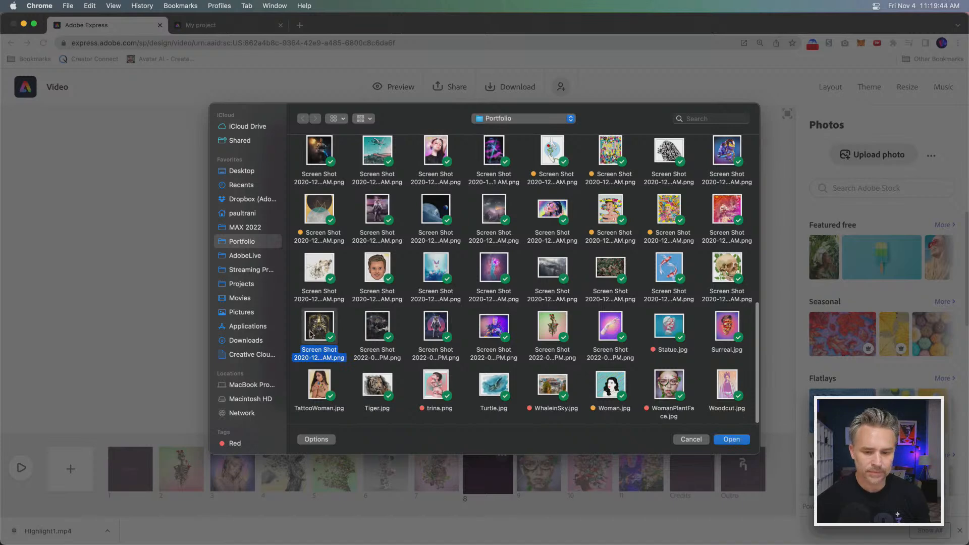
{"action": "key", "text": "space"}
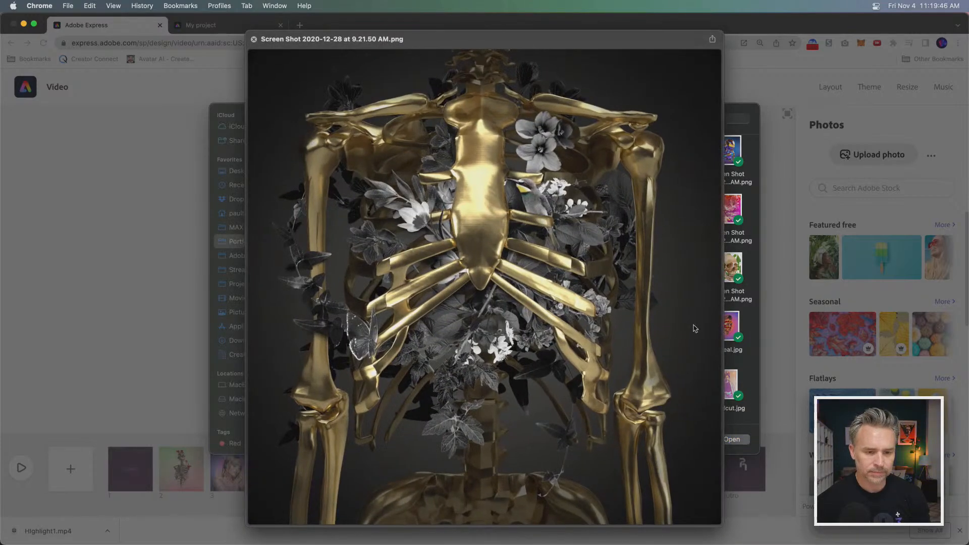
{"action": "key", "text": "space"}
{"action": "left_click", "coordinate": [674, 327]}
{"action": "key", "text": "space"}
{"action": "key", "text": "space"}
{"action": "double_click", "coordinate": [664, 330]}
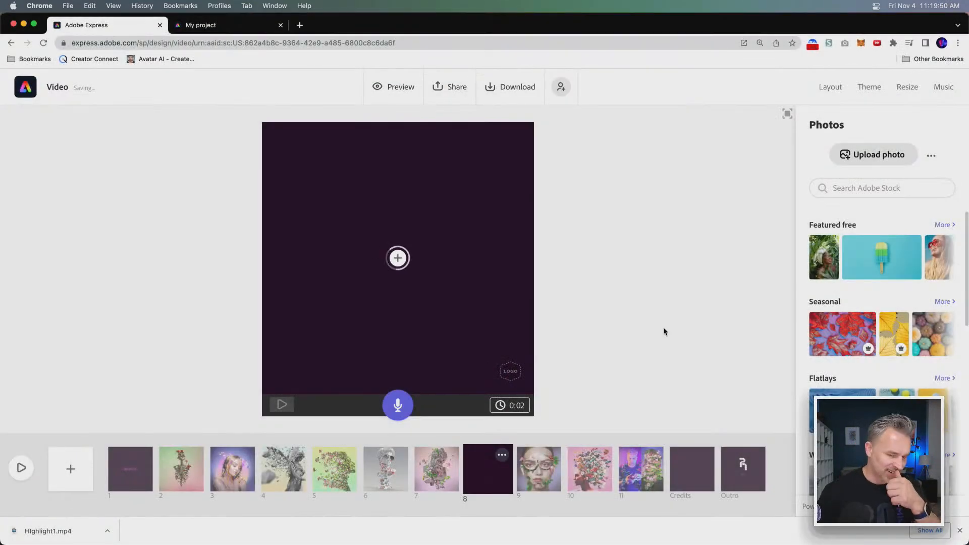
Add a slide after slide 8 and fill it with 3D.jpg from the Portfolio folder
{"action": "left_click", "coordinate": [71, 469]}
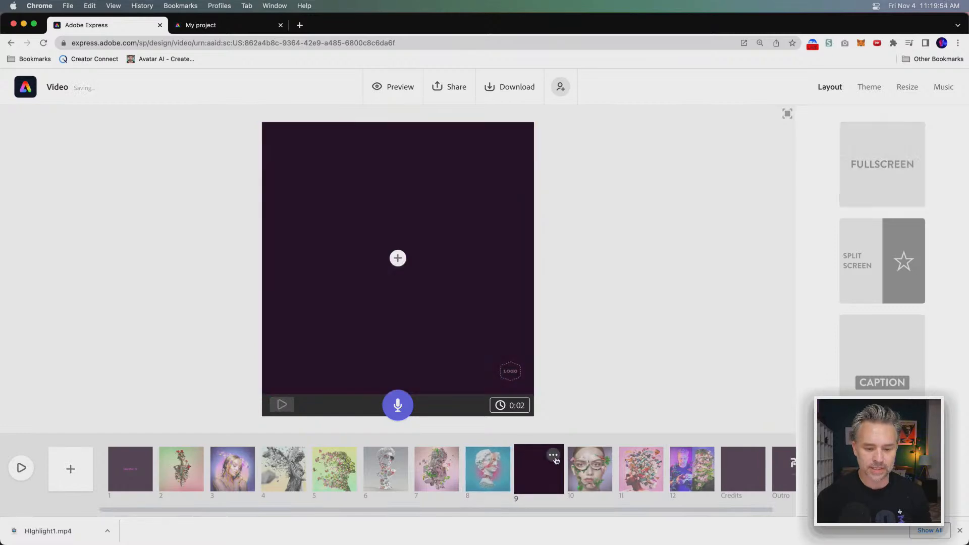
{"action": "left_click", "coordinate": [553, 454]}
{"action": "left_click", "coordinate": [427, 222]}
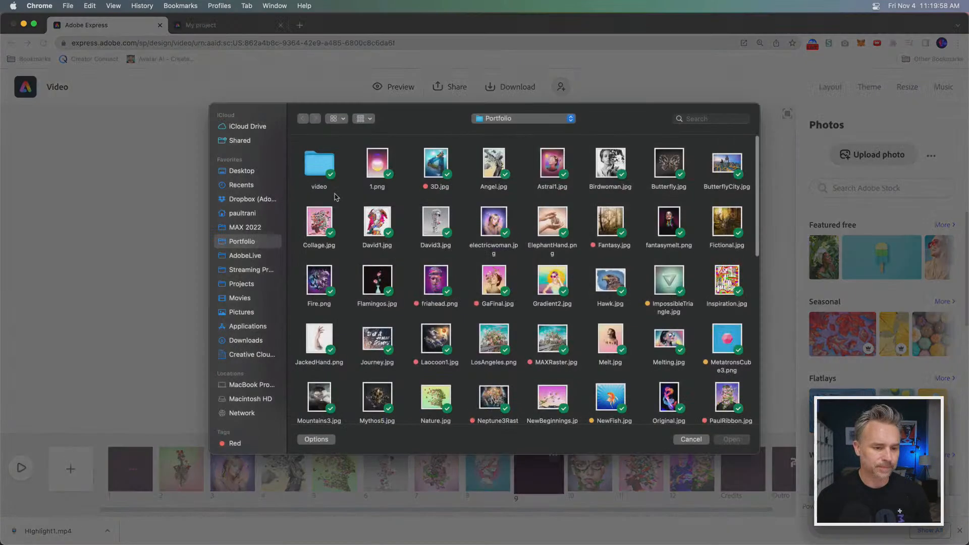
{"action": "double_click", "coordinate": [429, 172]}
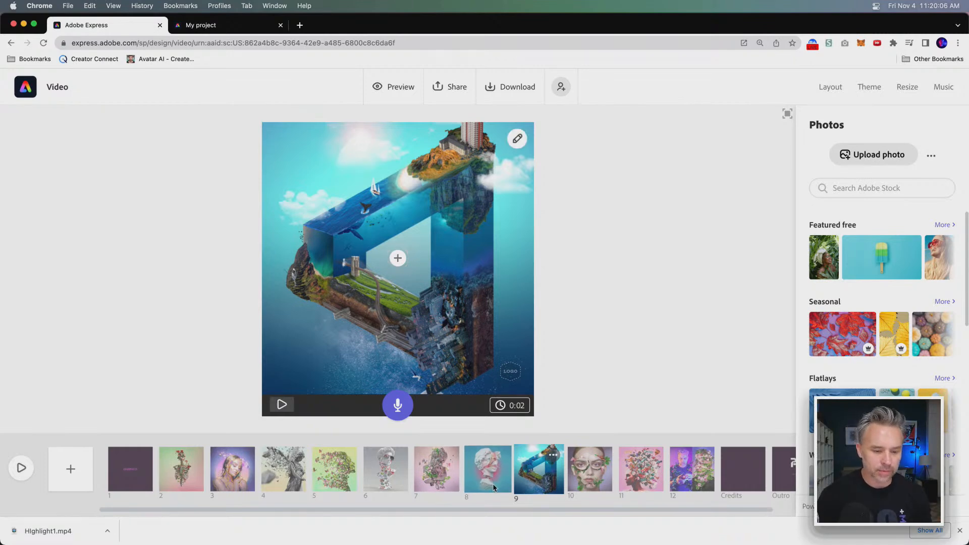
Review the images on slides 8, 7, 6 and 5 in turn
{"action": "left_click", "coordinate": [487, 470]}
{"action": "left_click", "coordinate": [436, 469]}
{"action": "left_click", "coordinate": [385, 469]}
{"action": "left_click", "coordinate": [329, 474]}
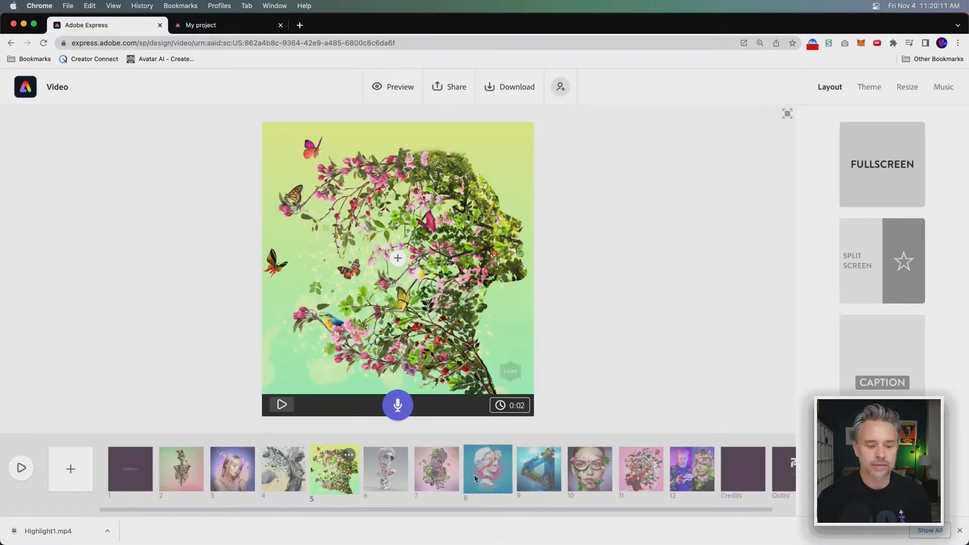
Review the slides around 8 to 11, then move the blue statue slide to position 7 and the masked-face slide to position 11
{"action": "left_click", "coordinate": [472, 487]}
{"action": "left_click", "coordinate": [567, 487]}
{"action": "left_click", "coordinate": [588, 472]}
{"action": "left_click", "coordinate": [641, 469]}
{"action": "left_click", "coordinate": [589, 469]}
{"action": "left_click", "coordinate": [492, 472]}
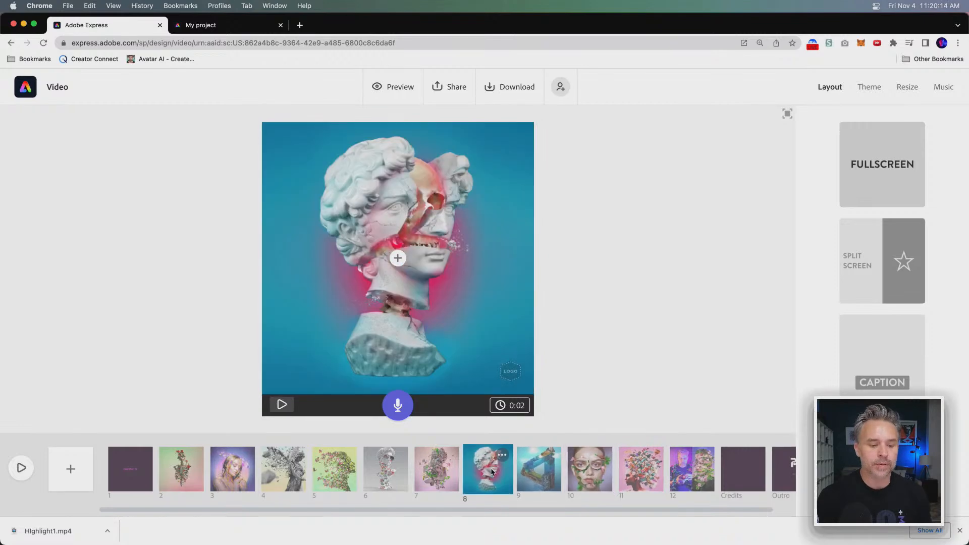
{"action": "left_click_drag", "start_coordinate": [489, 474], "coordinate": [435, 472]}
{"action": "left_click_drag", "start_coordinate": [588, 470], "coordinate": [619, 469]}
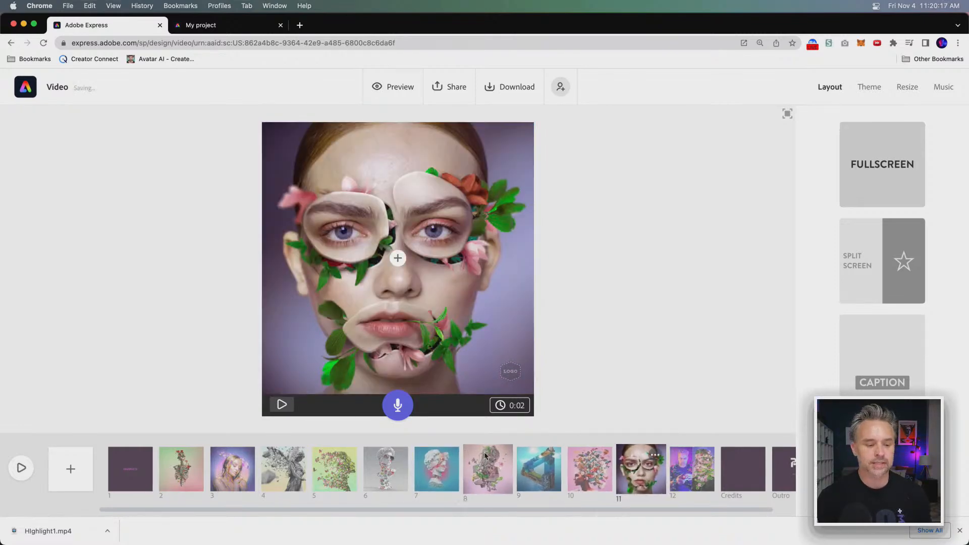
Add a slide after slide 11 and fill it with Flamingos.jpg from the Portfolio folder
{"action": "left_click", "coordinate": [74, 468]}
{"action": "left_click", "coordinate": [706, 454]}
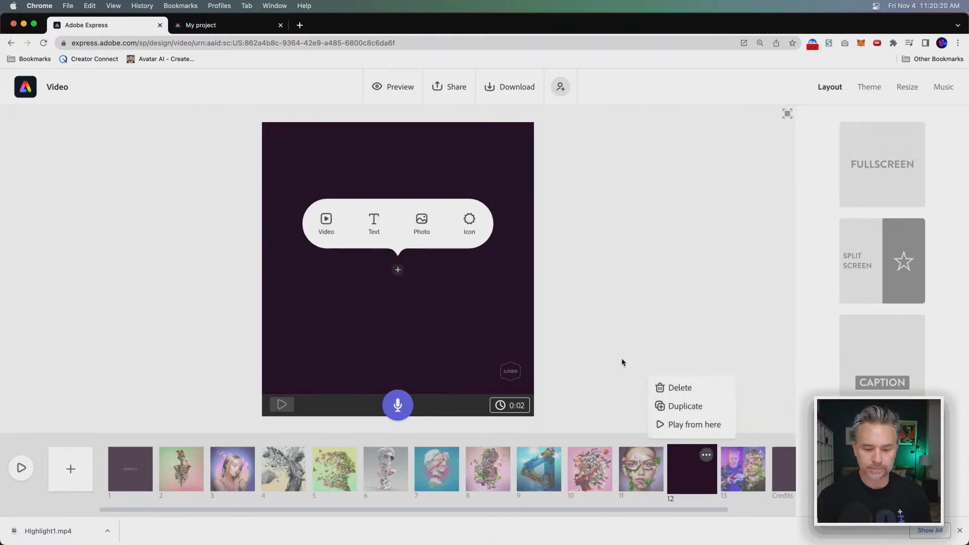
{"action": "left_click", "coordinate": [421, 222]}
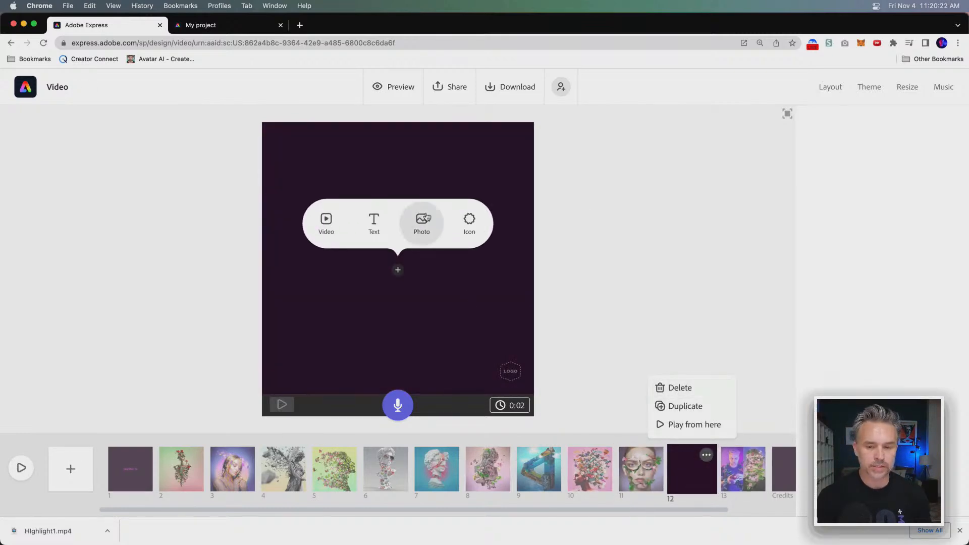
{"action": "left_click", "coordinate": [873, 157]}
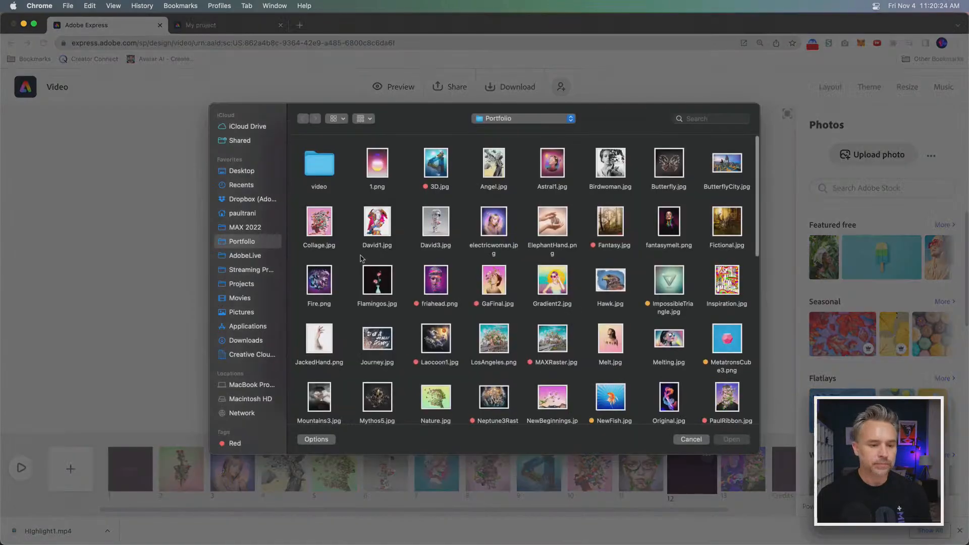
{"action": "double_click", "coordinate": [376, 284]}
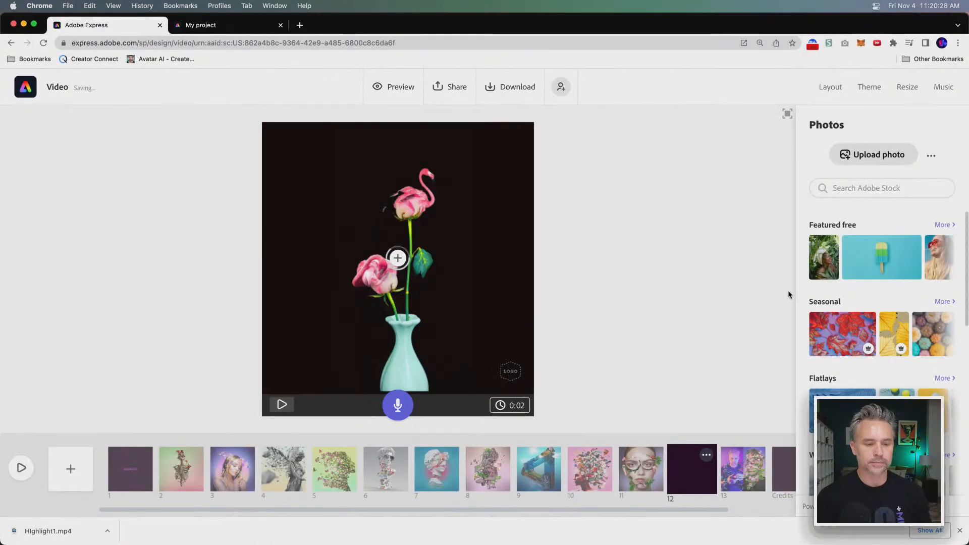
Add a slide after slide 12 filled with Neptune3Raster.jpg from the Portfolio folder, and move the angel slide from position 4 to 12
{"action": "left_click", "coordinate": [70, 468]}
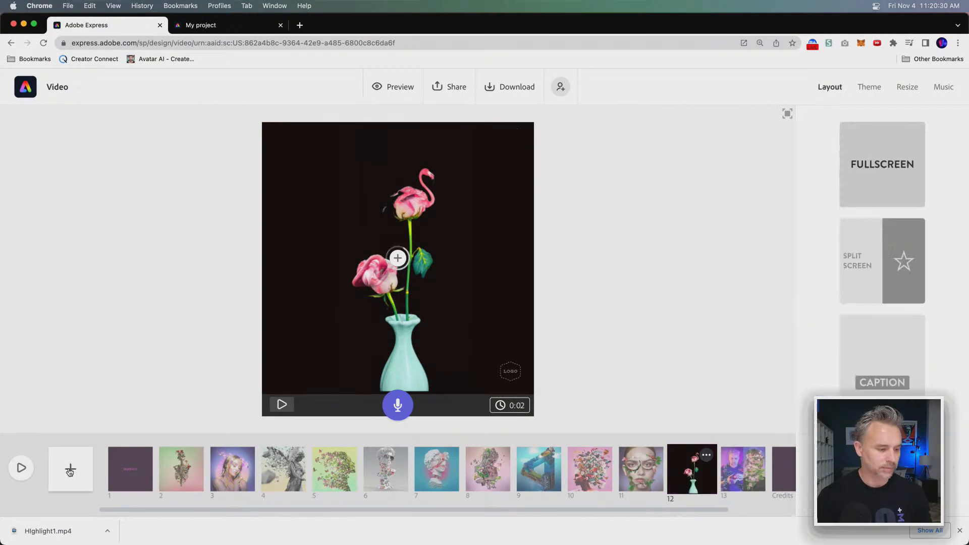
{"action": "left_click", "coordinate": [757, 455]}
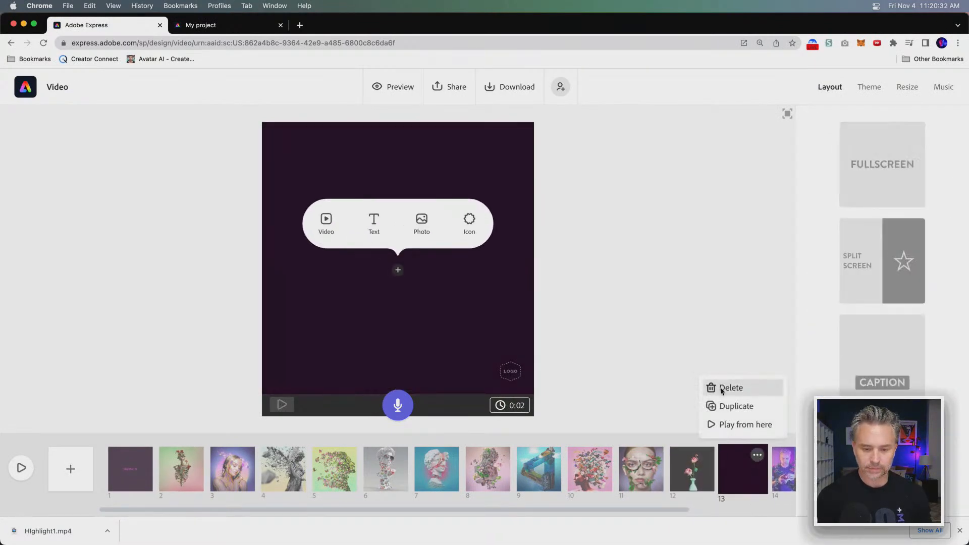
{"action": "left_click", "coordinate": [423, 222]}
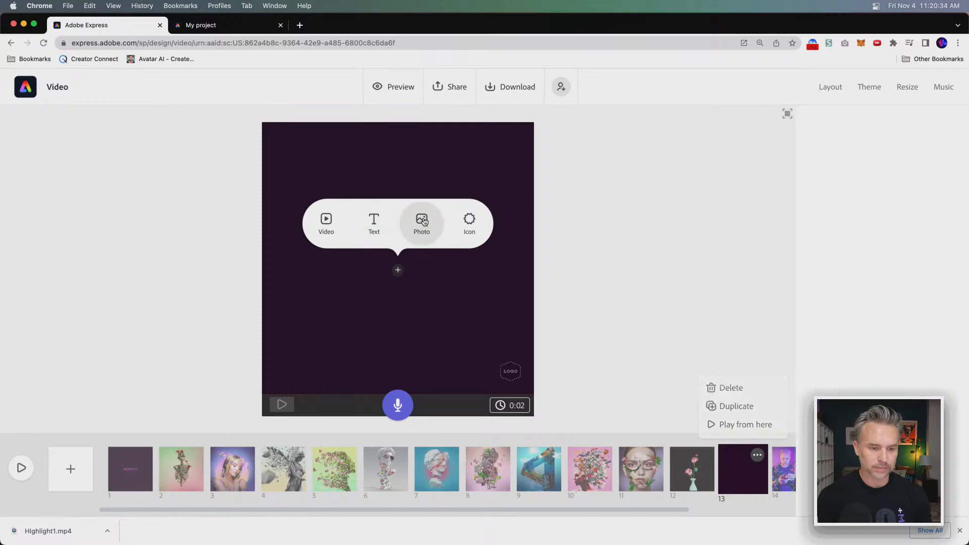
{"action": "left_click", "coordinate": [884, 156]}
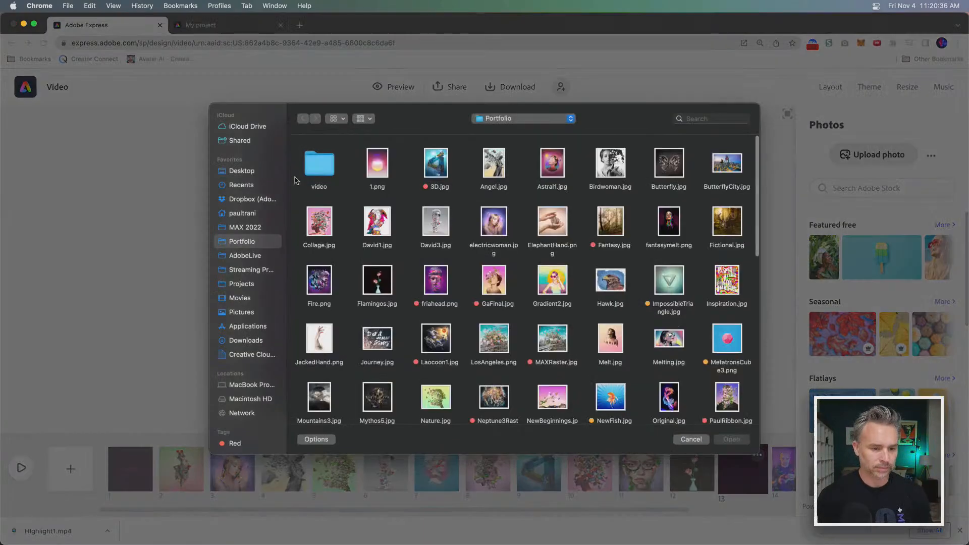
{"action": "scroll", "coordinate": [415, 295], "scroll_direction": "down", "scroll_amount": 5}
{"action": "left_click", "coordinate": [371, 266]}
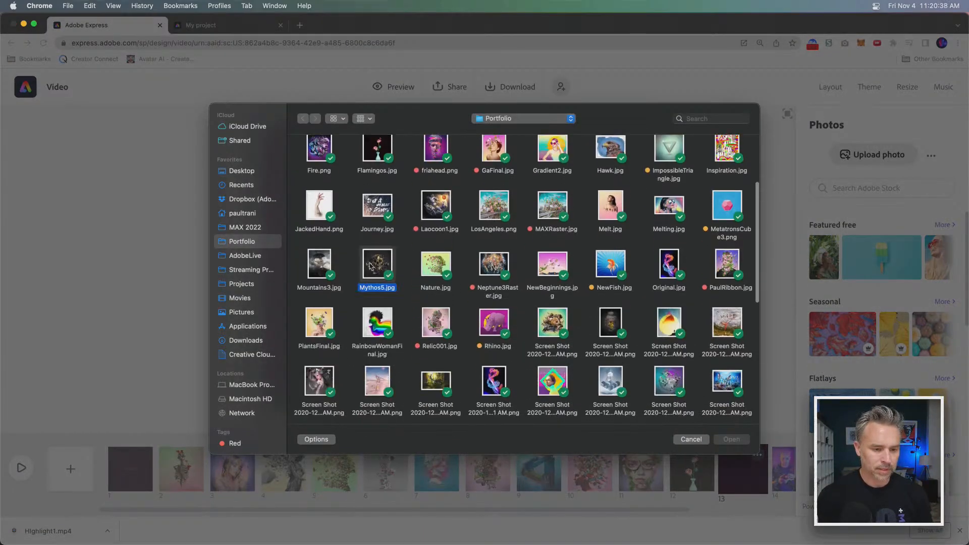
{"action": "double_click", "coordinate": [493, 262]}
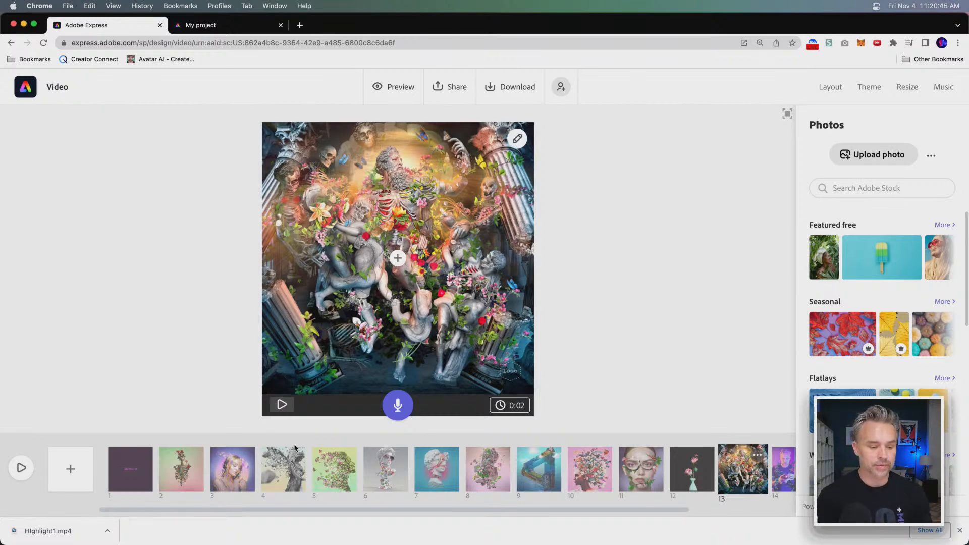
{"action": "left_click_drag", "start_coordinate": [280, 476], "coordinate": [696, 471]}
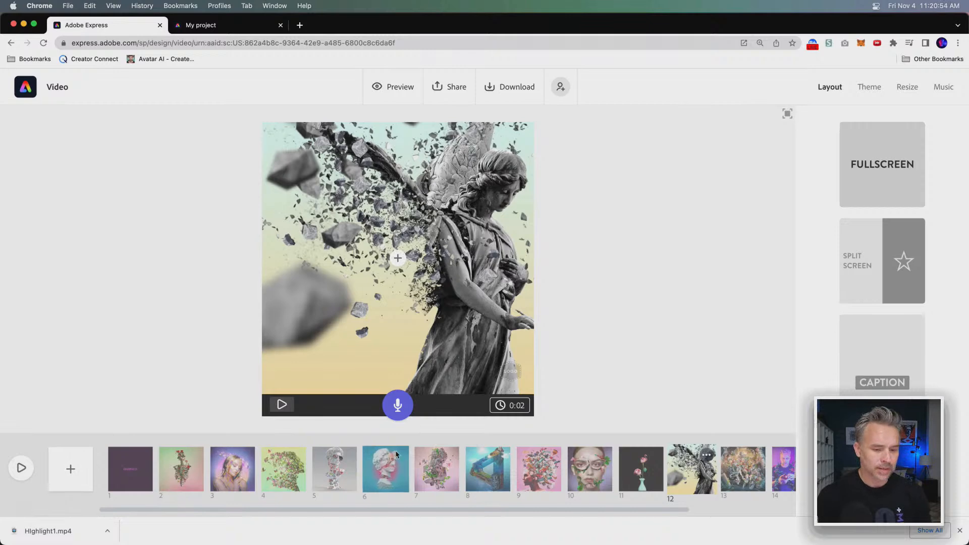
Add a slide after slide 12 and, for its video, browse from the home folder to Ae > NFT > SuperRare
{"action": "left_click", "coordinate": [67, 470]}
{"action": "left_click", "coordinate": [397, 258]}
{"action": "left_click", "coordinate": [324, 220]}
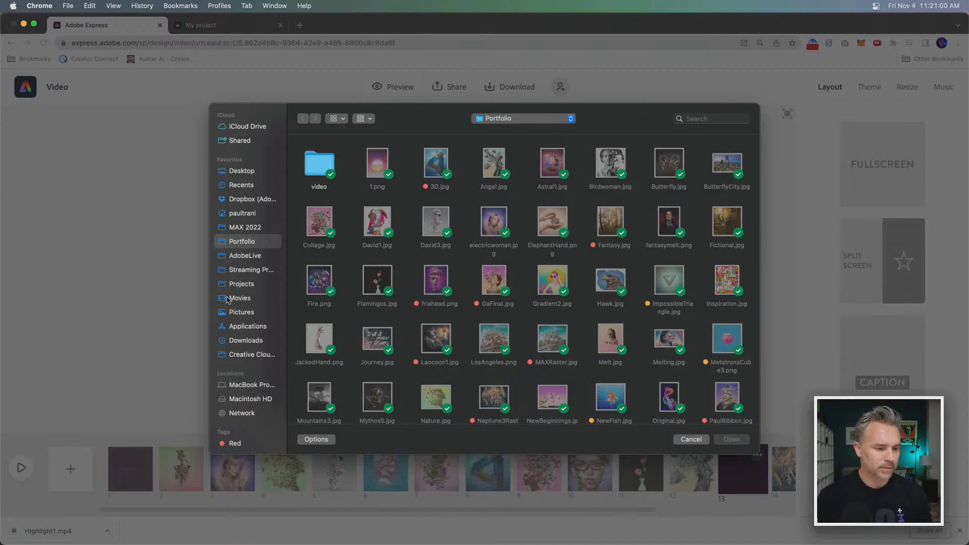
{"action": "left_click", "coordinate": [243, 214]}
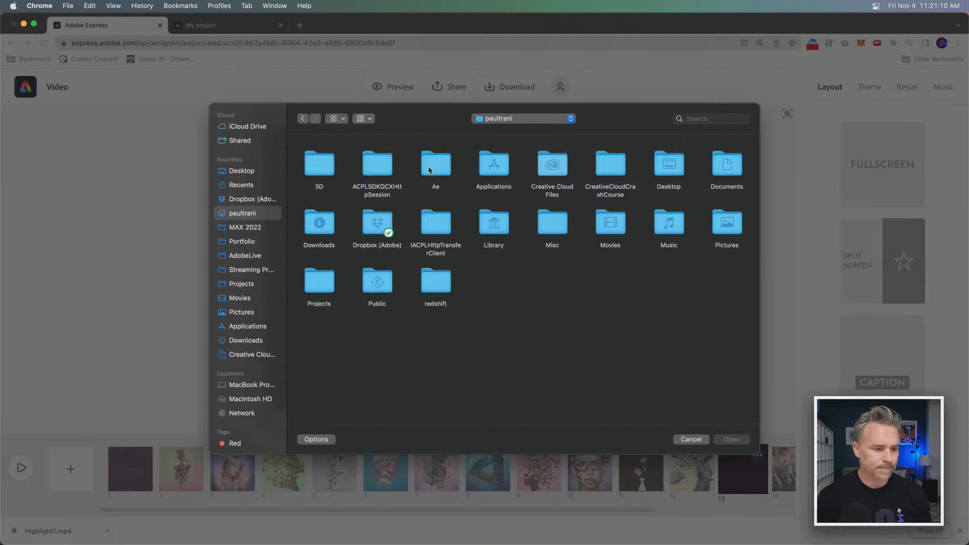
{"action": "double_click", "coordinate": [429, 170]}
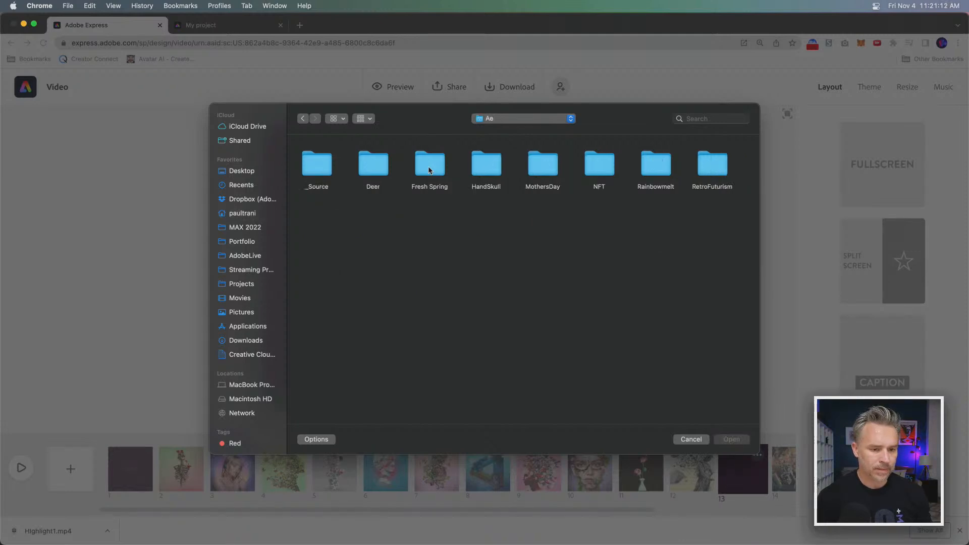
{"action": "double_click", "coordinate": [588, 173]}
{"action": "left_click", "coordinate": [426, 162]}
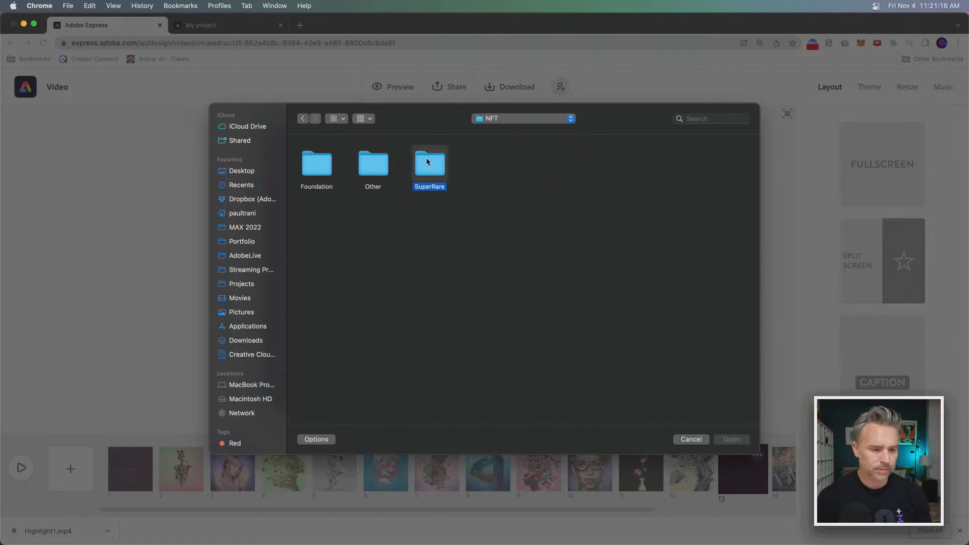
{"action": "double_click", "coordinate": [425, 160]}
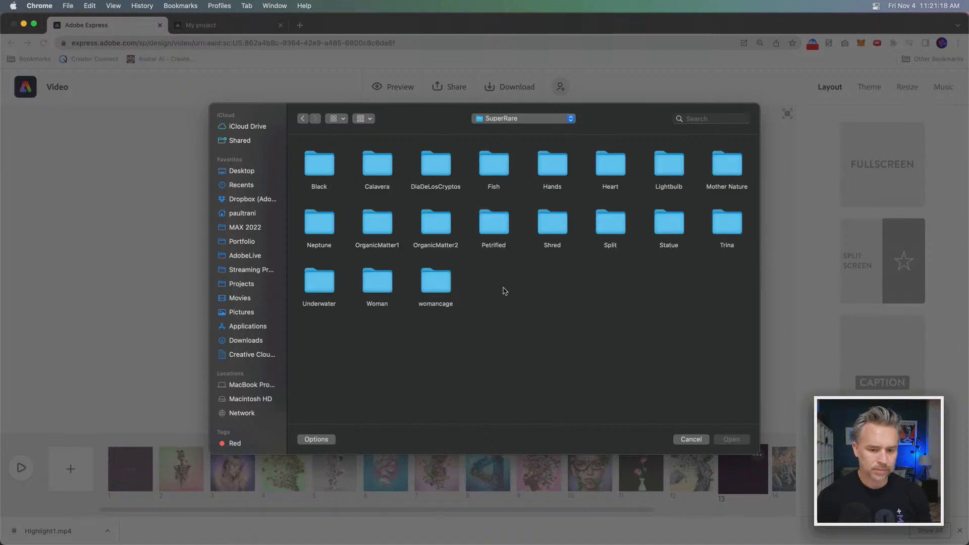
Open the Calavera folder, preview Skull2.mp4, and open the Calavera_AME subfolder
{"action": "left_click", "coordinate": [374, 166]}
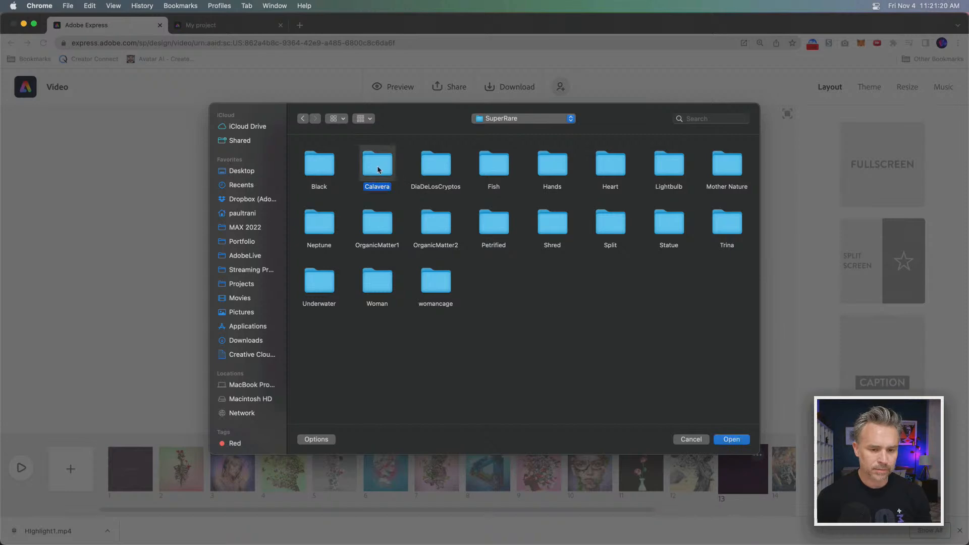
{"action": "double_click", "coordinate": [372, 161]}
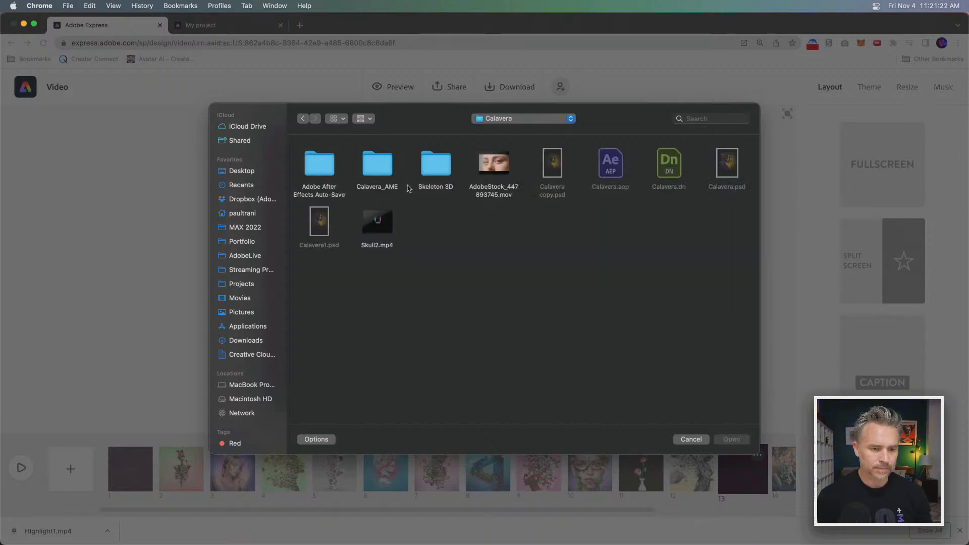
{"action": "left_click", "coordinate": [367, 247]}
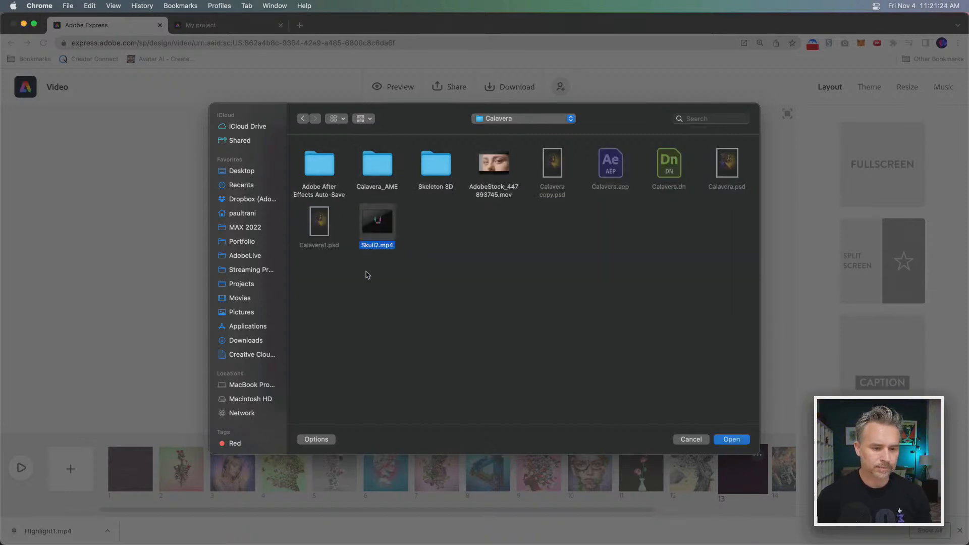
{"action": "key", "text": "space"}
{"action": "key", "text": "space"}
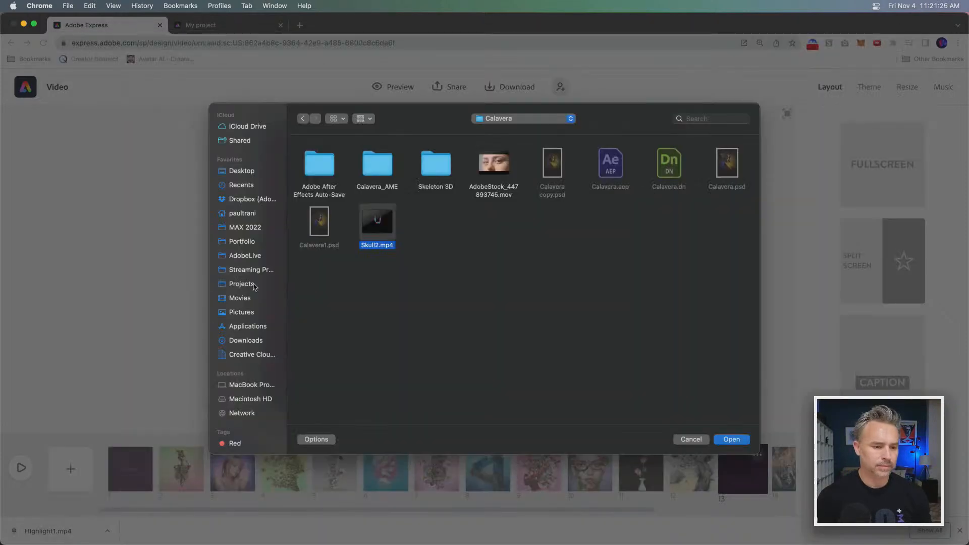
{"action": "left_click", "coordinate": [474, 249]}
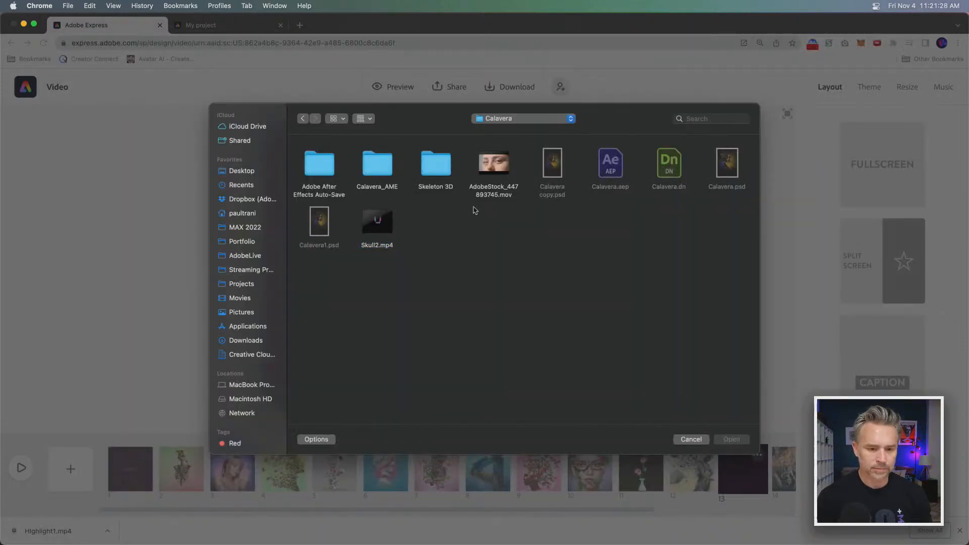
{"action": "left_click", "coordinate": [382, 170]}
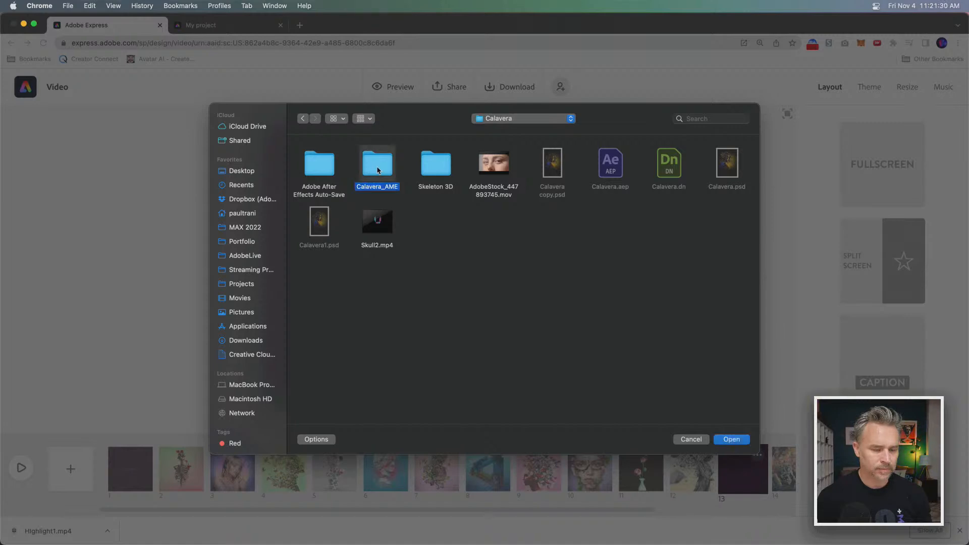
{"action": "double_click", "coordinate": [386, 190]}
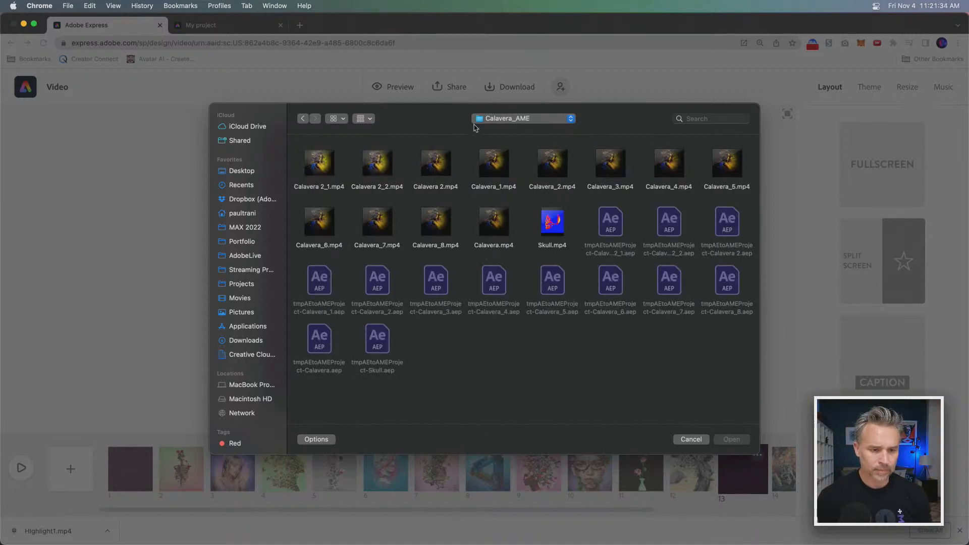
Group the Calavera_AME files by Date Added, show them as a list, and choose Calavera 2_2.mp4 as the slide's video
{"action": "left_click", "coordinate": [363, 119]}
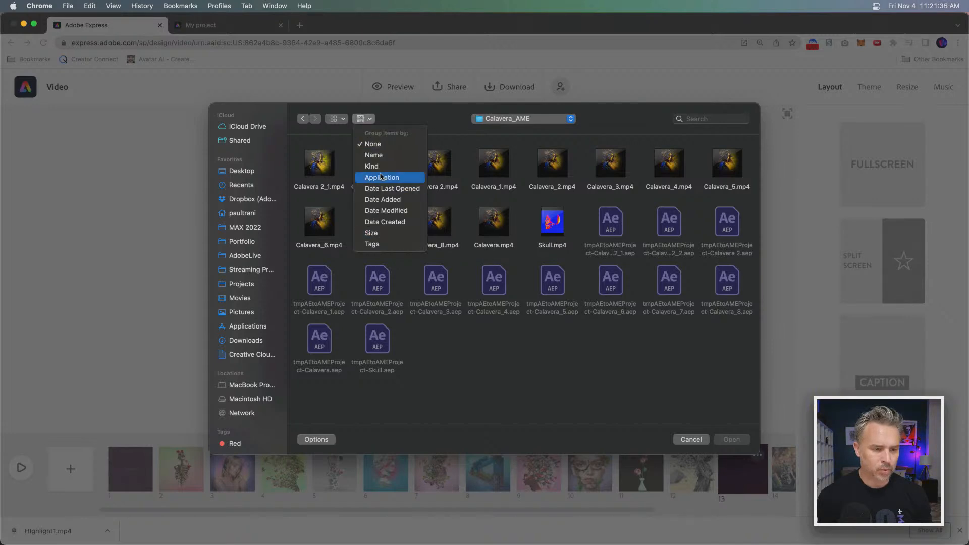
{"action": "left_click", "coordinate": [388, 201]}
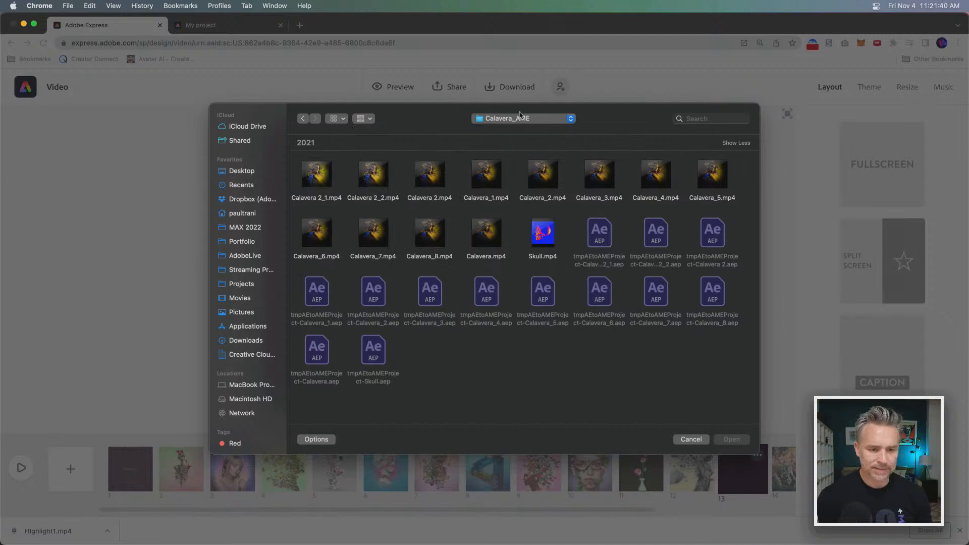
{"action": "left_click", "coordinate": [361, 119]}
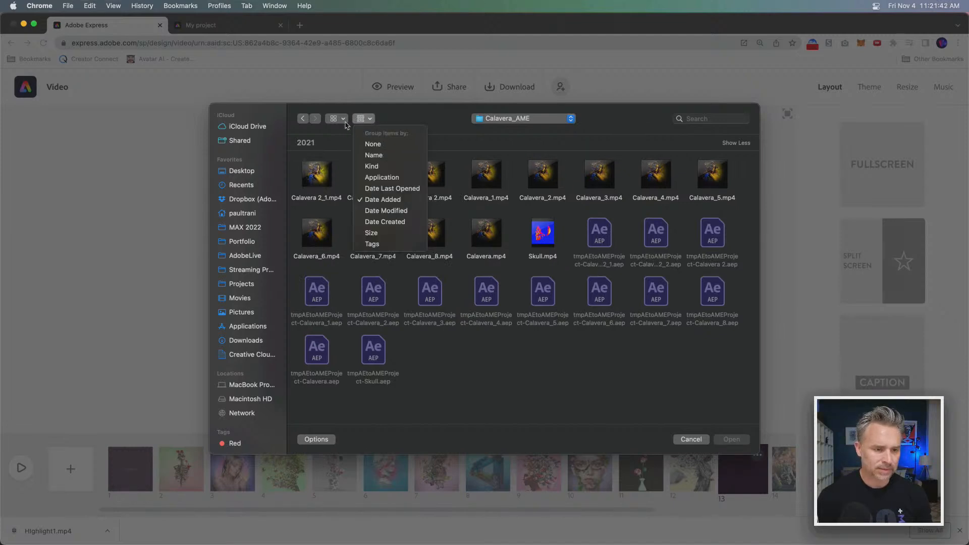
{"action": "left_click", "coordinate": [336, 119]}
{"action": "left_click", "coordinate": [336, 119]}
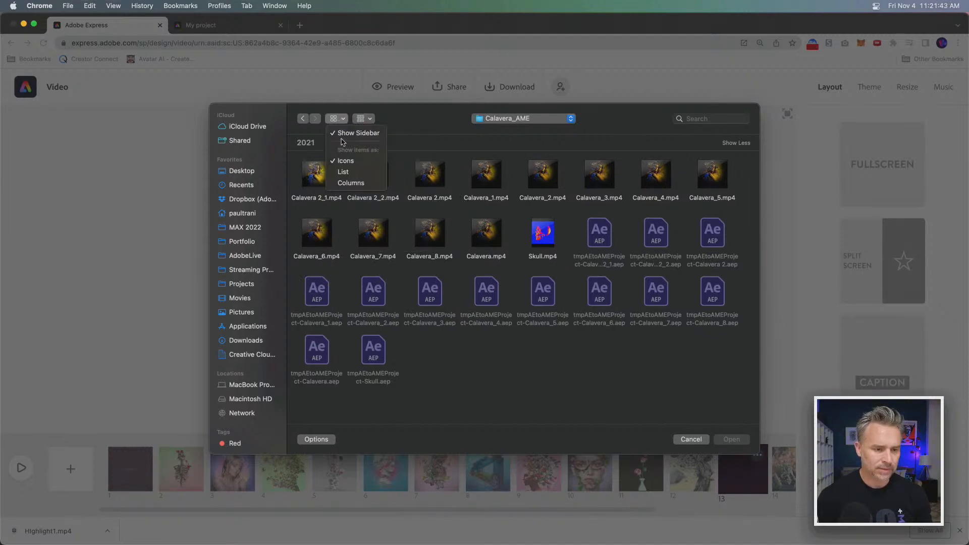
{"action": "left_click", "coordinate": [351, 183]}
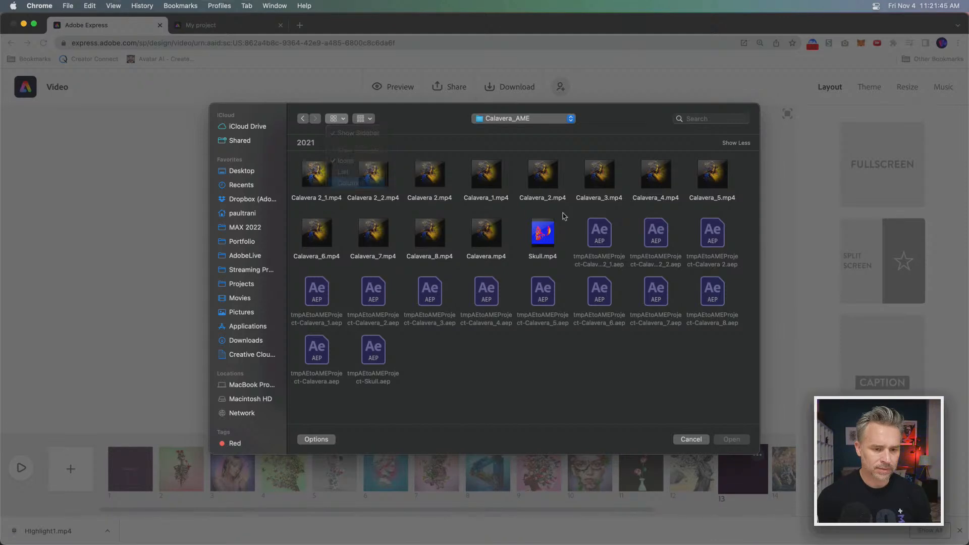
{"action": "left_click", "coordinate": [363, 119]}
{"action": "left_click", "coordinate": [337, 121]}
{"action": "left_click", "coordinate": [337, 120]}
{"action": "left_click", "coordinate": [343, 172]}
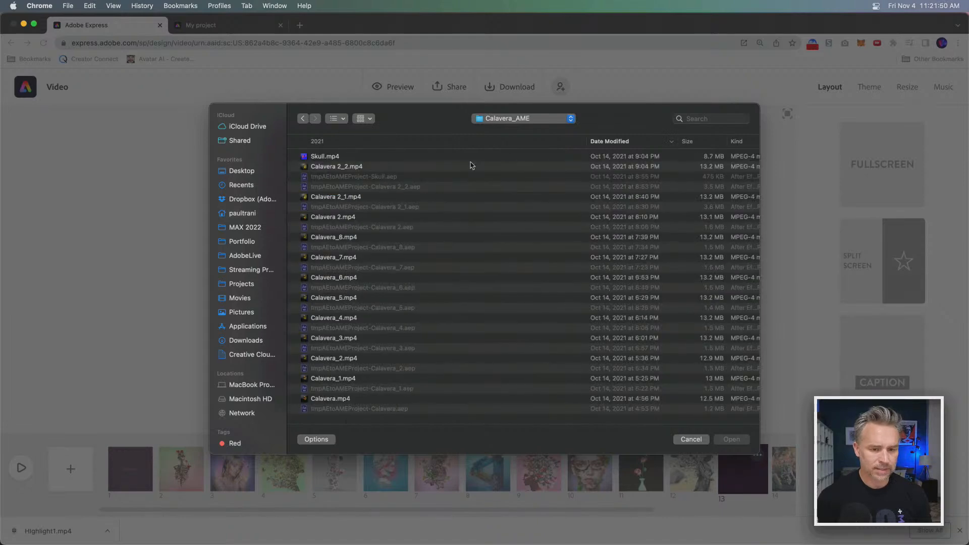
{"action": "double_click", "coordinate": [311, 168]}
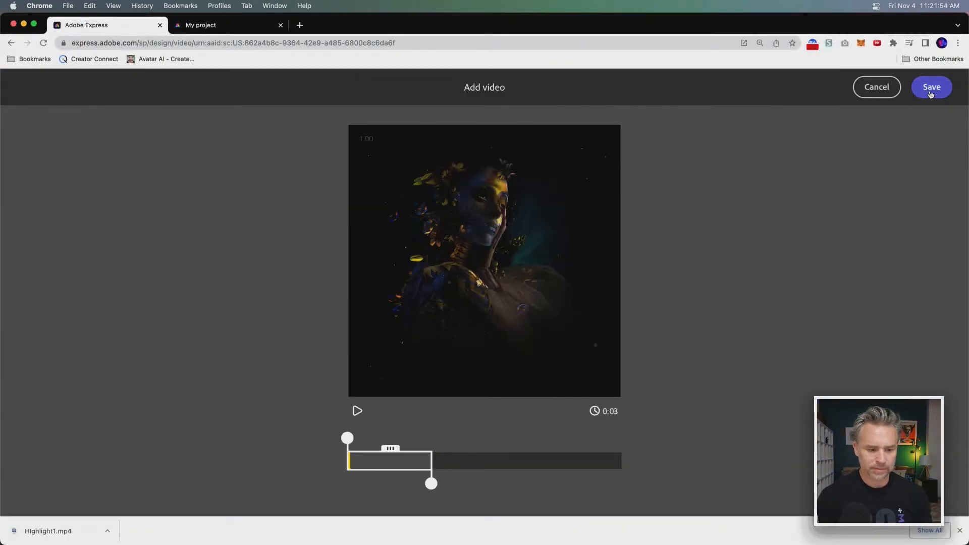
Trim the Calavera clip to a section of about 2 seconds near its middle and save it to slide 13
{"action": "mouse_move", "coordinate": [346, 439]}
{"action": "left_mouse_down"}
{"action": "mouse_move", "coordinate": [362, 438]}
{"action": "mouse_move", "coordinate": [347, 442]}
{"action": "left_mouse_up"}
{"action": "left_click_drag", "start_coordinate": [378, 443], "coordinate": [359, 443]}
{"action": "left_click_drag", "start_coordinate": [432, 484], "coordinate": [464, 482]}
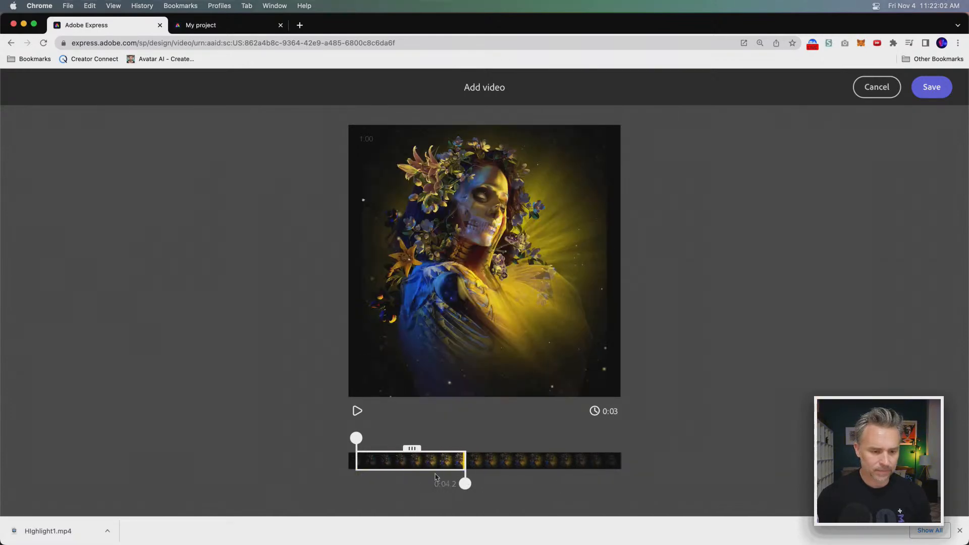
{"action": "left_click_drag", "start_coordinate": [357, 438], "coordinate": [429, 438]}
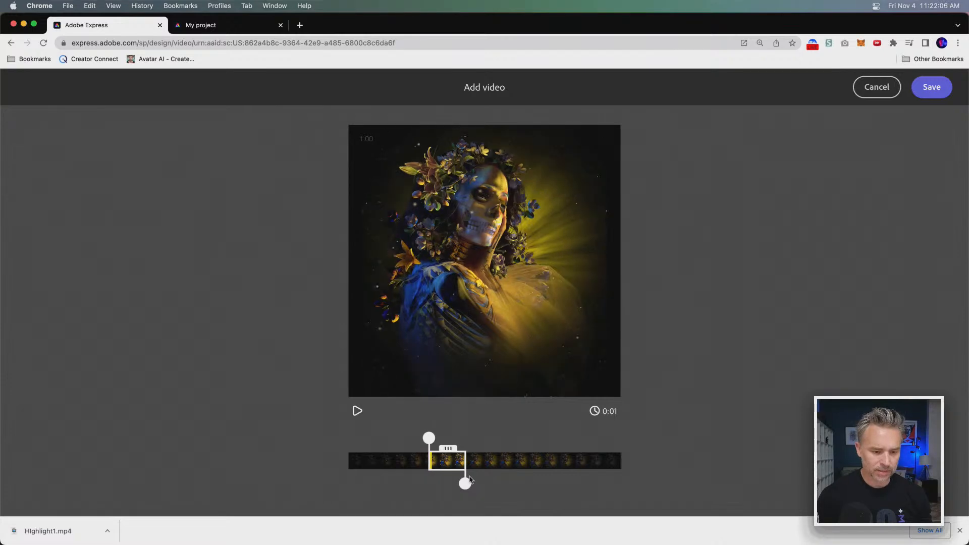
{"action": "left_click_drag", "start_coordinate": [466, 483], "coordinate": [487, 483]}
{"action": "left_click", "coordinate": [932, 91]}
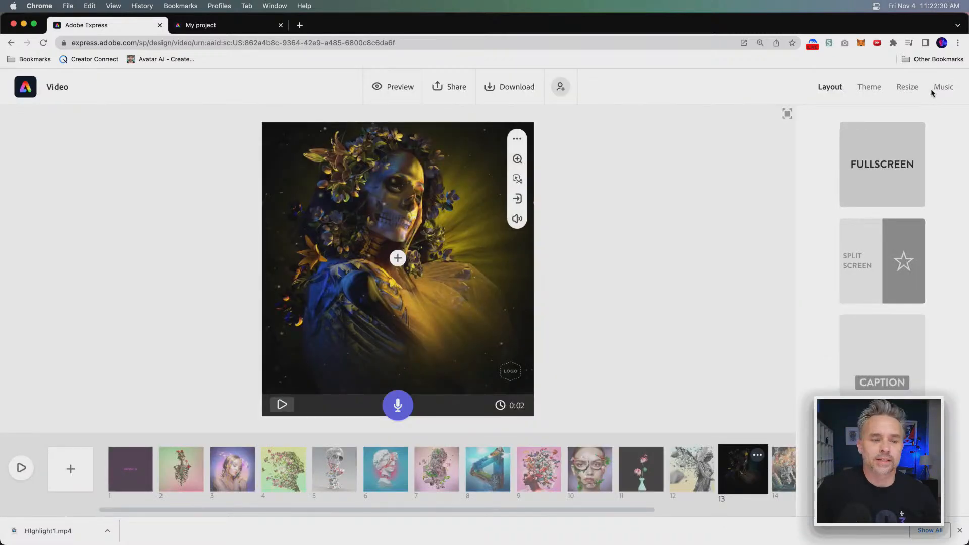
Move the Calavera video slide from position 13 to position 3 in the slide sequence
{"action": "left_click_drag", "start_coordinate": [730, 478], "coordinate": [378, 478]}
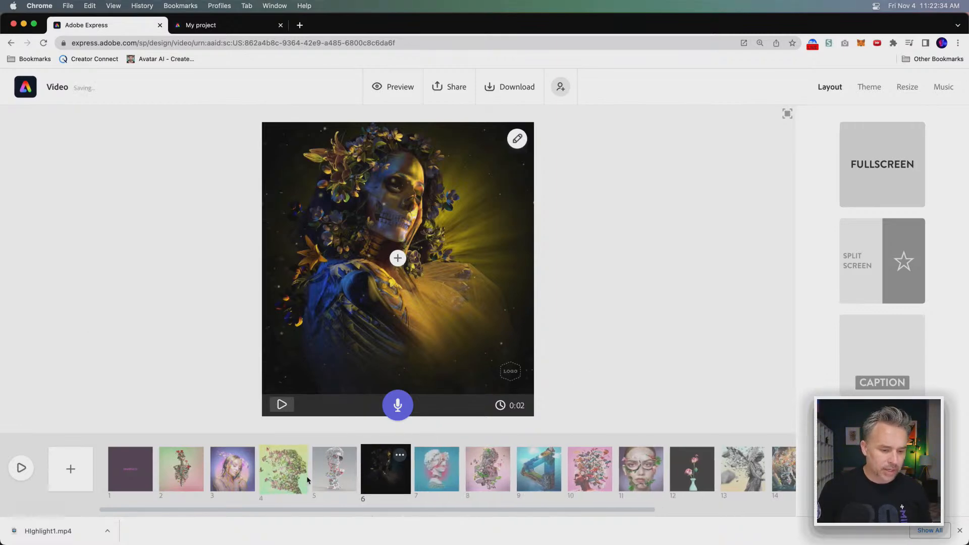
{"action": "left_click", "coordinate": [325, 481]}
{"action": "left_click", "coordinate": [381, 482]}
{"action": "left_click_drag", "start_coordinate": [384, 479], "coordinate": [218, 473]}
Preview the video from the HIGHLIGHTS title slide through the Calavera clip and return to the editor
{"action": "left_click", "coordinate": [133, 476]}
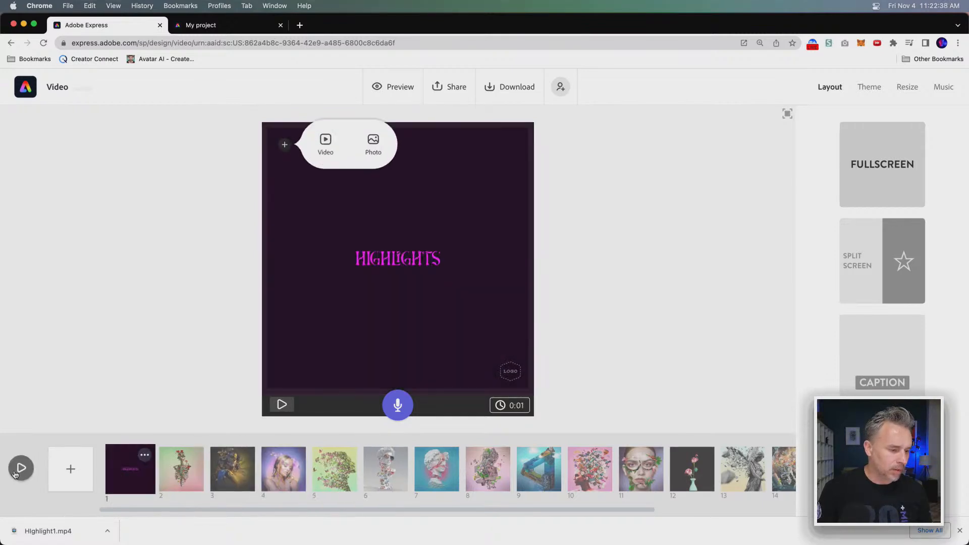
{"action": "left_click", "coordinate": [16, 470]}
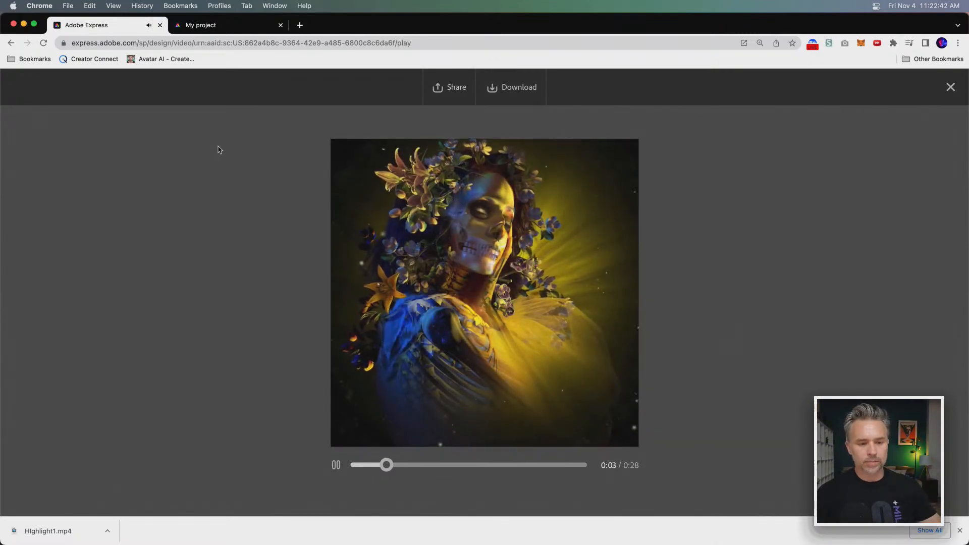
{"action": "key", "text": "Escape"}
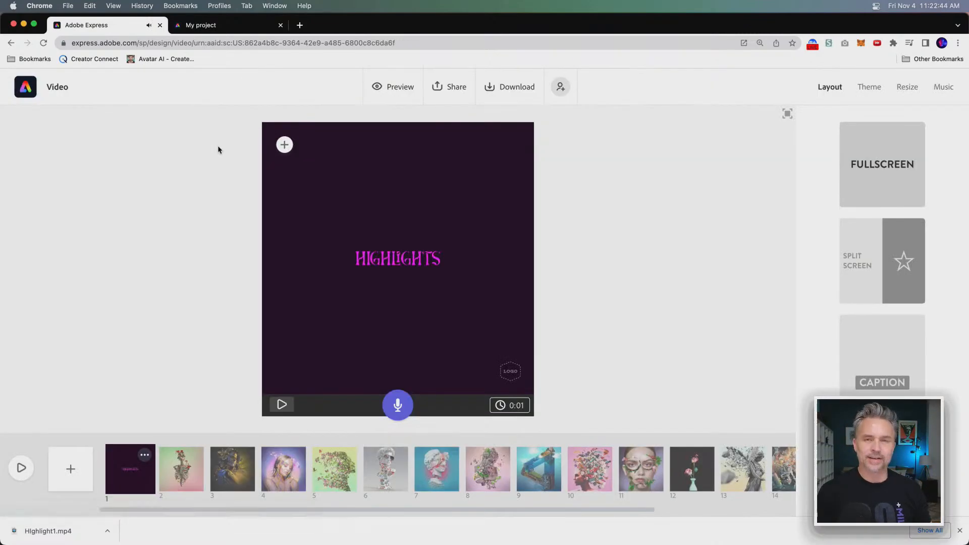
Add a blank slide after the title slide and start adding a video to it
{"action": "left_click", "coordinate": [71, 469]}
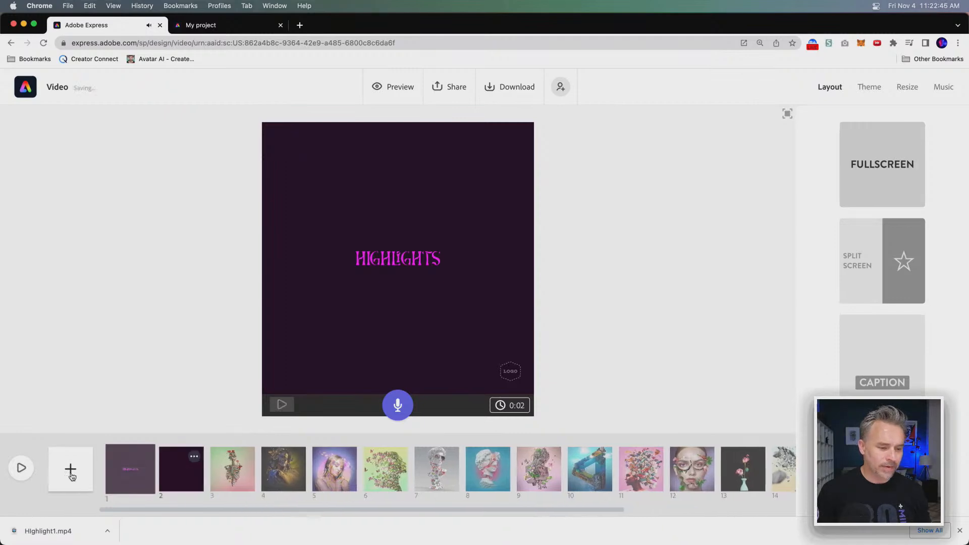
{"action": "left_click", "coordinate": [196, 455]}
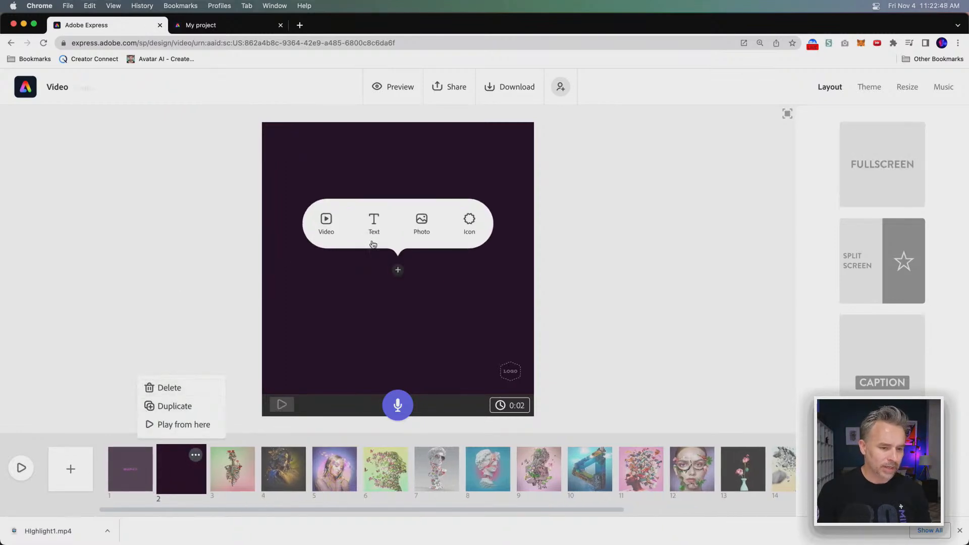
{"action": "left_click", "coordinate": [310, 242]}
{"action": "left_click", "coordinate": [306, 231]}
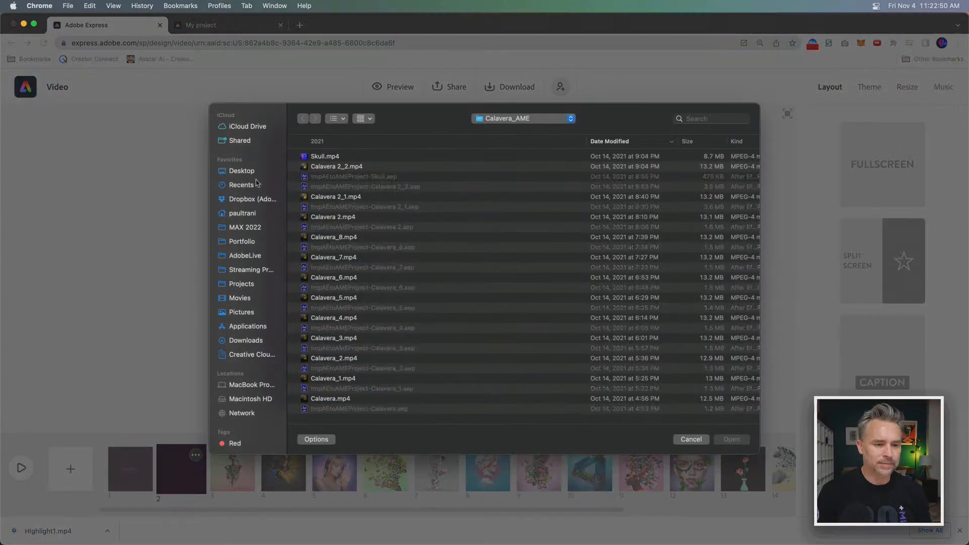
Show the file browser in columns, go to the home folder, and remove the date grouping
{"action": "left_click", "coordinate": [335, 120]}
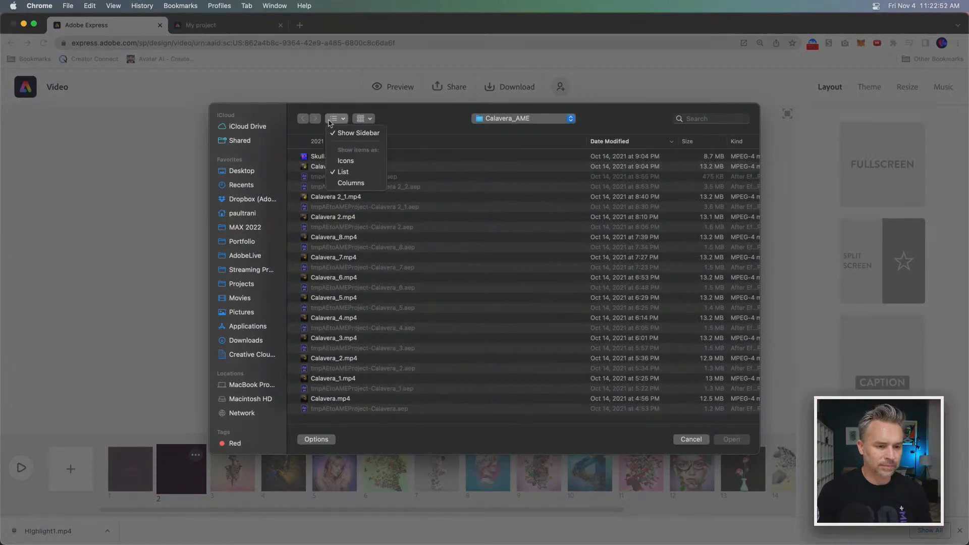
{"action": "left_click", "coordinate": [347, 183]}
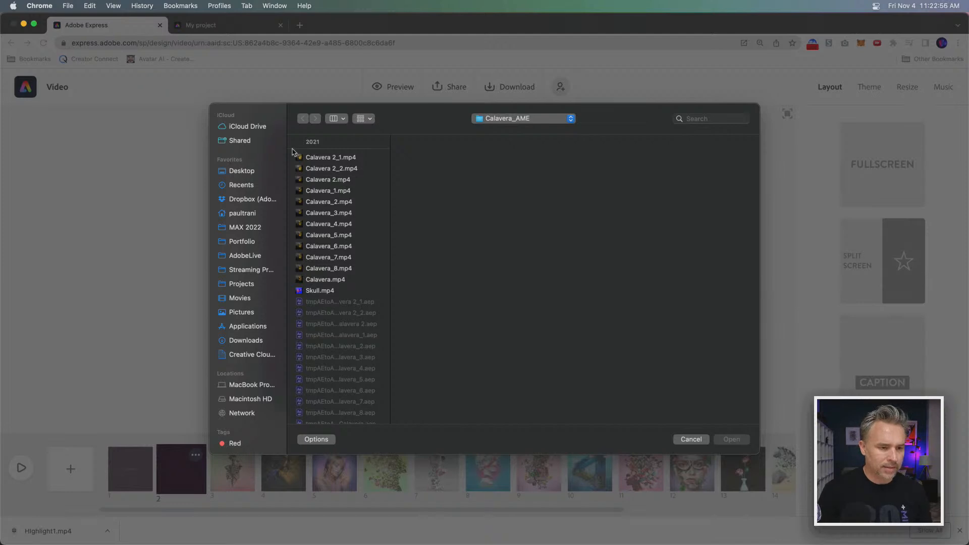
{"action": "left_click", "coordinate": [231, 213]}
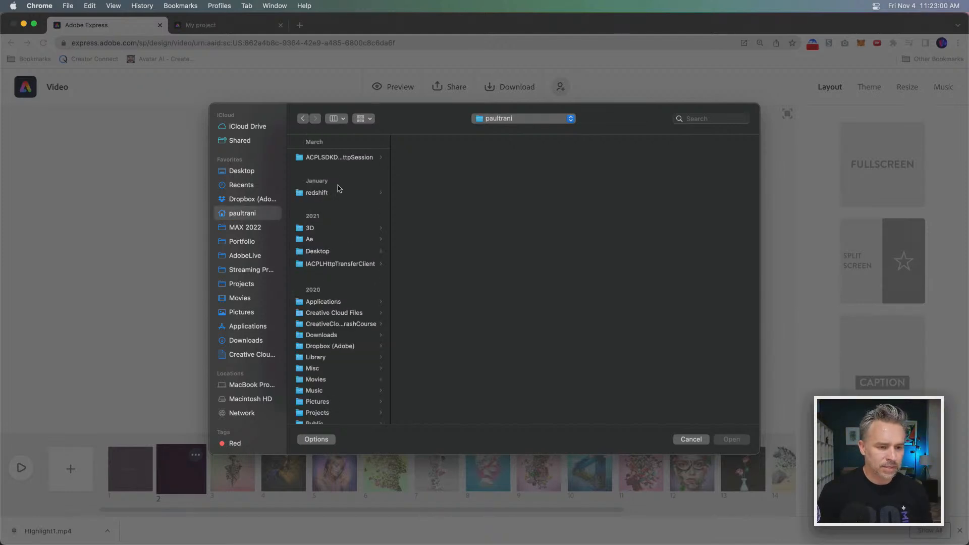
{"action": "left_click", "coordinate": [337, 118]}
{"action": "left_click", "coordinate": [337, 118]}
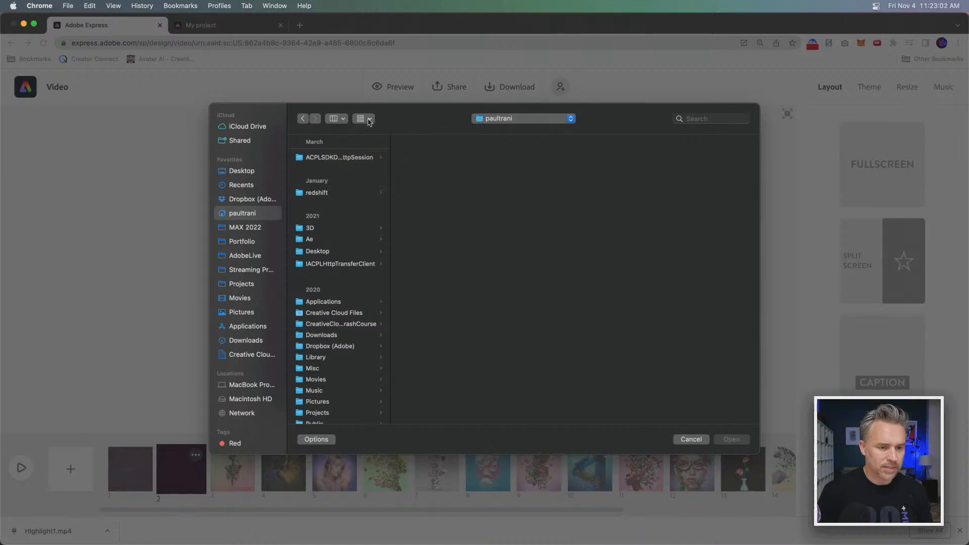
{"action": "left_click", "coordinate": [363, 118]}
{"action": "left_click", "coordinate": [384, 153]}
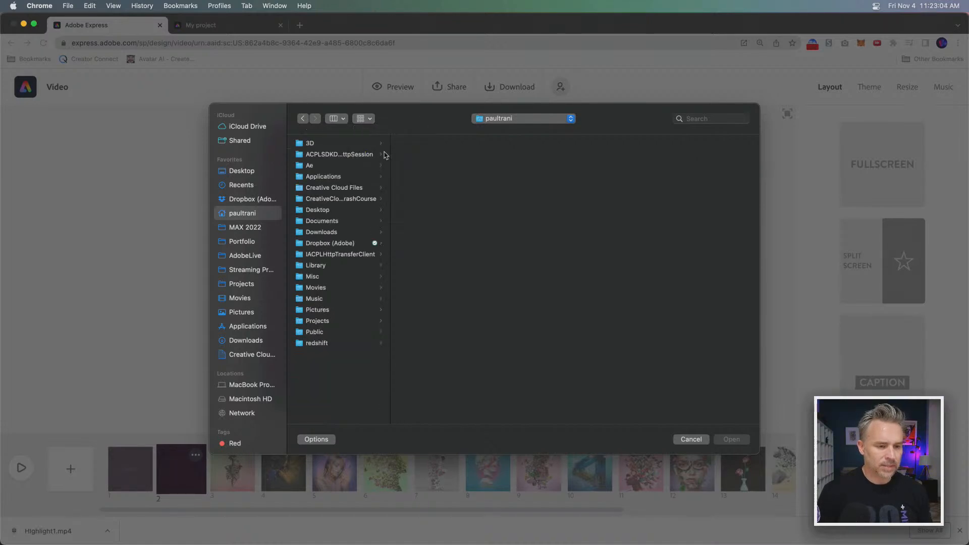
Browse to Ae > NFT > SuperRare, check a few of the artwork folders, and open the Neptune folder
{"action": "left_click", "coordinate": [308, 144]}
{"action": "left_click", "coordinate": [308, 168]}
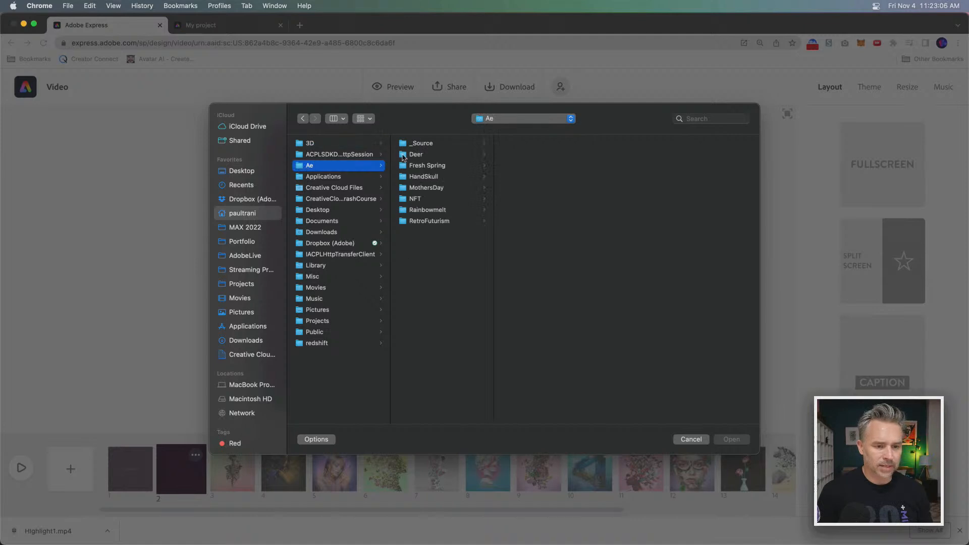
{"action": "left_click", "coordinate": [433, 199]}
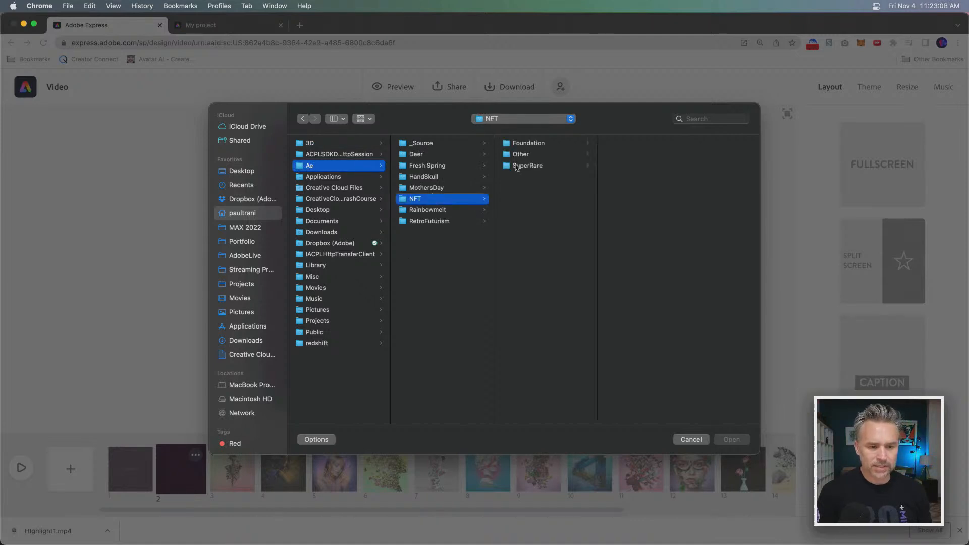
{"action": "left_click", "coordinate": [519, 167]}
{"action": "left_click", "coordinate": [629, 155]}
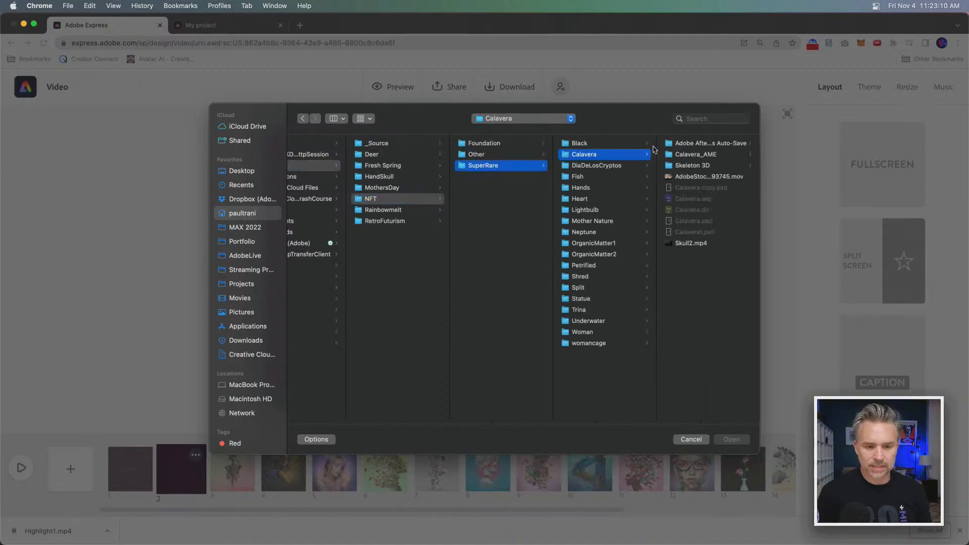
{"action": "left_click", "coordinate": [579, 255]}
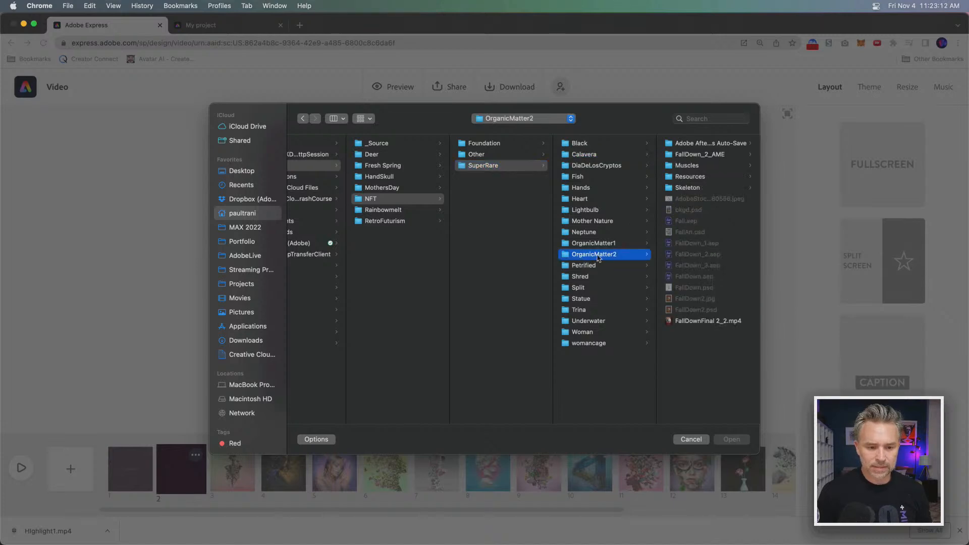
{"action": "left_click", "coordinate": [598, 265]}
{"action": "left_click", "coordinate": [594, 233]}
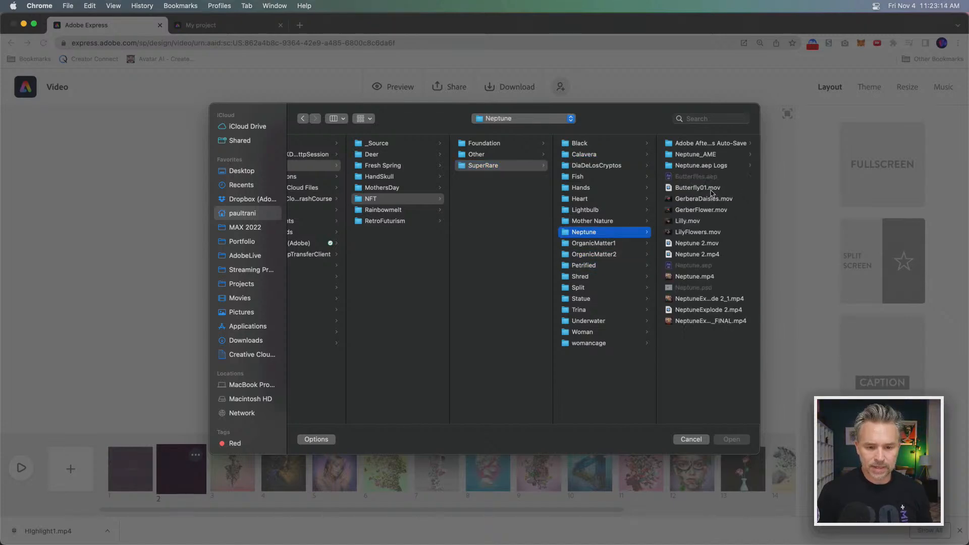
Choose NeptuneExplodeGradual 3_FINAL.mp4 from the Neptune_AME subfolder as the slide's video
{"action": "left_click", "coordinate": [702, 154]}
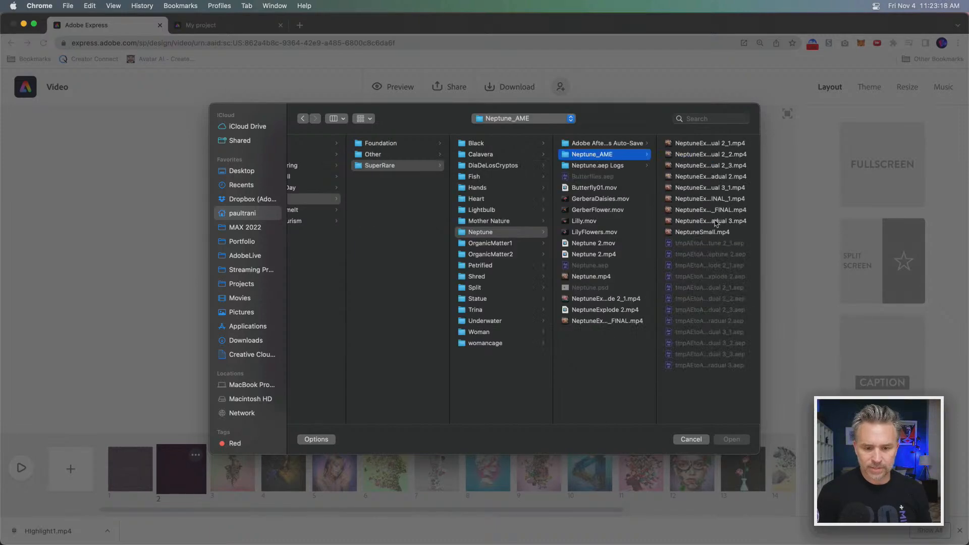
{"action": "left_click", "coordinate": [715, 209]}
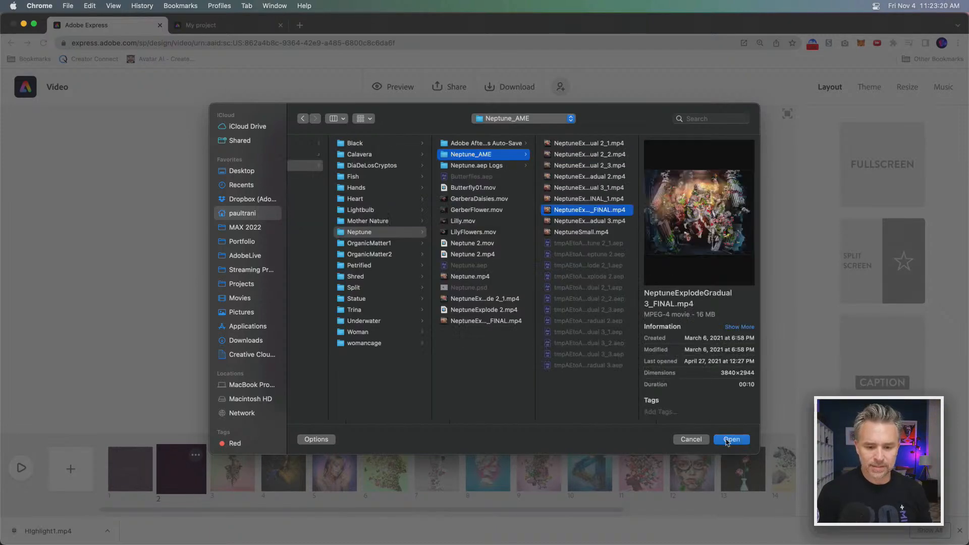
{"action": "left_click", "coordinate": [728, 439]}
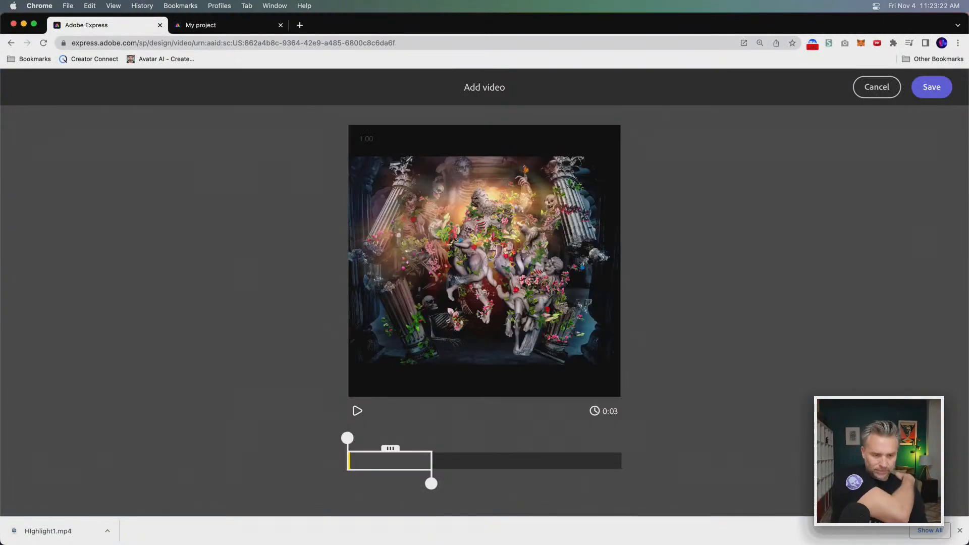
Trim the Neptune clip to a section of about 3 seconds in its first half and save it to slide 2
{"action": "left_click_drag", "start_coordinate": [347, 438], "coordinate": [374, 439]}
{"action": "left_click", "coordinate": [357, 411]}
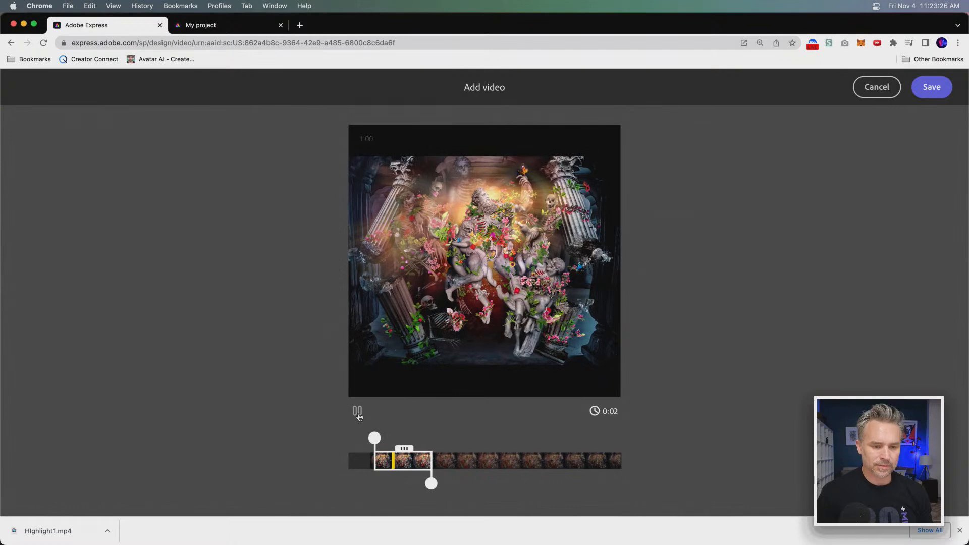
{"action": "left_click_drag", "start_coordinate": [432, 483], "coordinate": [499, 483]}
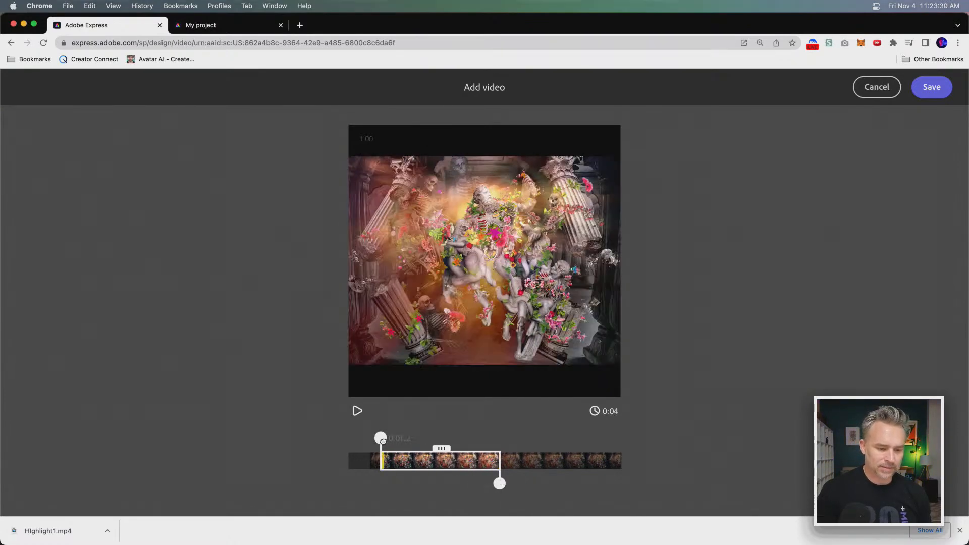
{"action": "left_click_drag", "start_coordinate": [378, 440], "coordinate": [420, 439]}
{"action": "left_click", "coordinate": [940, 92]}
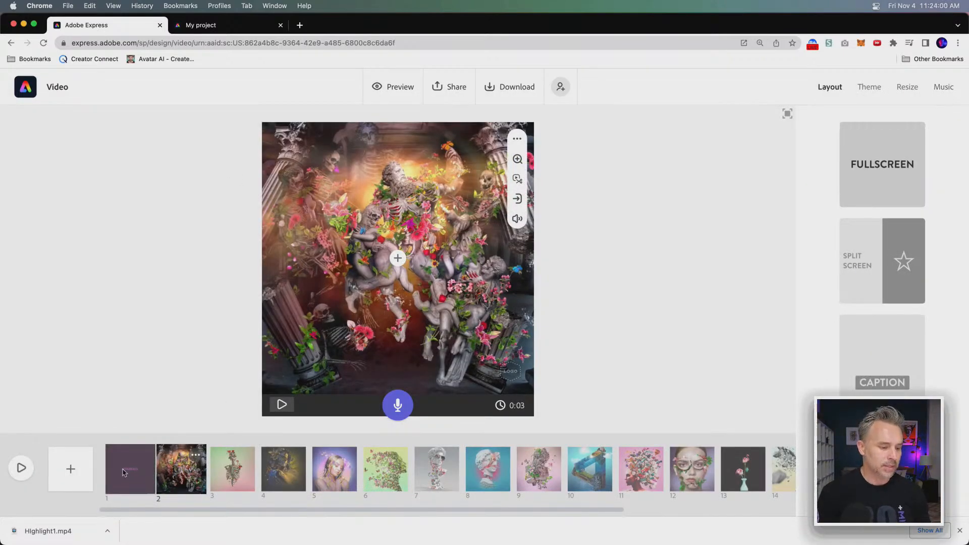
Reorder the Neptune slide to position 3 and the Calavera slide to position 5, and preview the video from the title slide
{"action": "left_click_drag", "start_coordinate": [179, 476], "coordinate": [329, 469]}
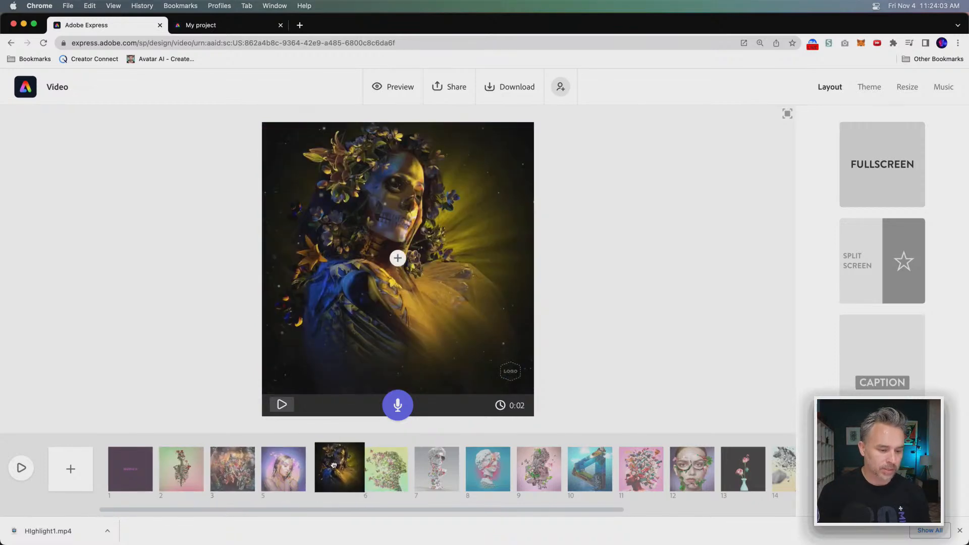
{"action": "left_click", "coordinate": [130, 468]}
{"action": "left_click", "coordinate": [22, 467]}
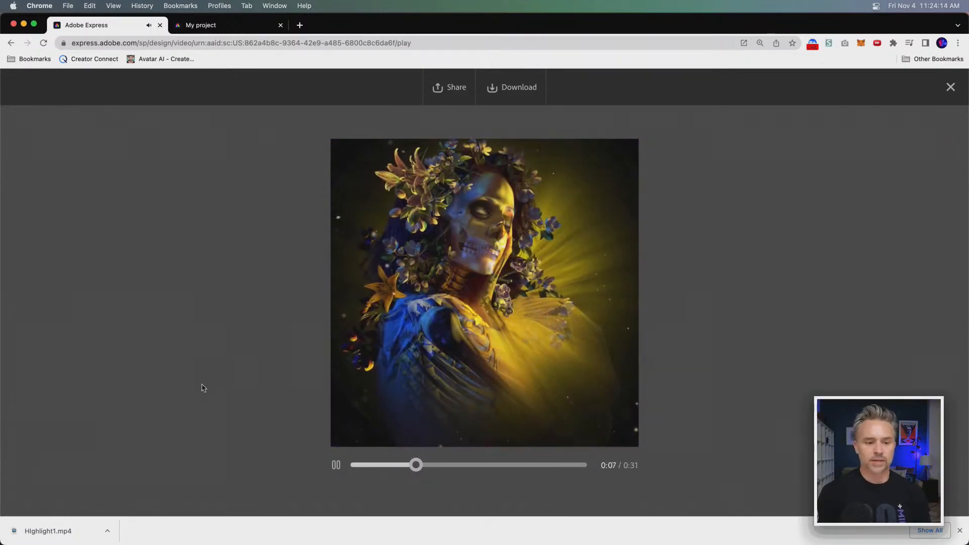
{"action": "left_click", "coordinate": [948, 86]}
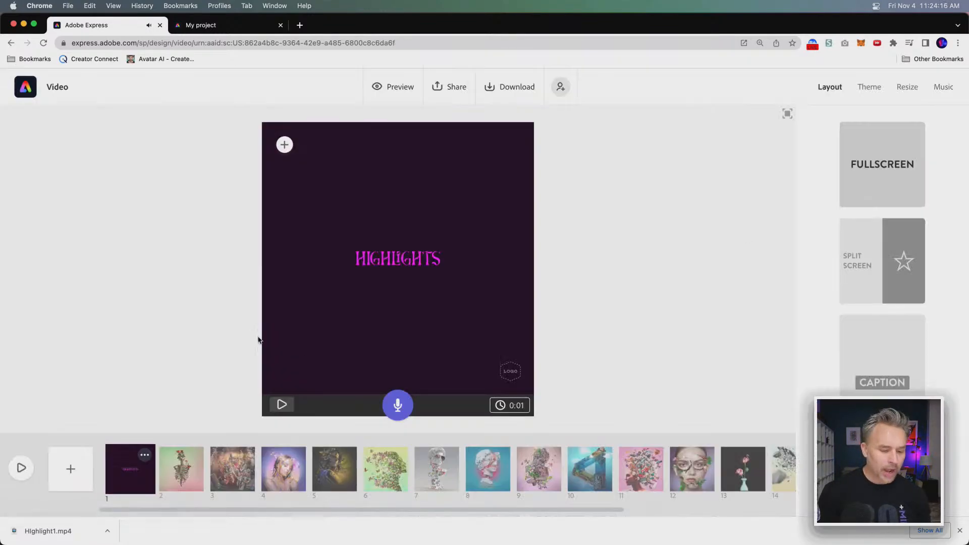
Close the browser's downloads bar and add a slide after the title slide for another video file
{"action": "left_click", "coordinate": [960, 532]}
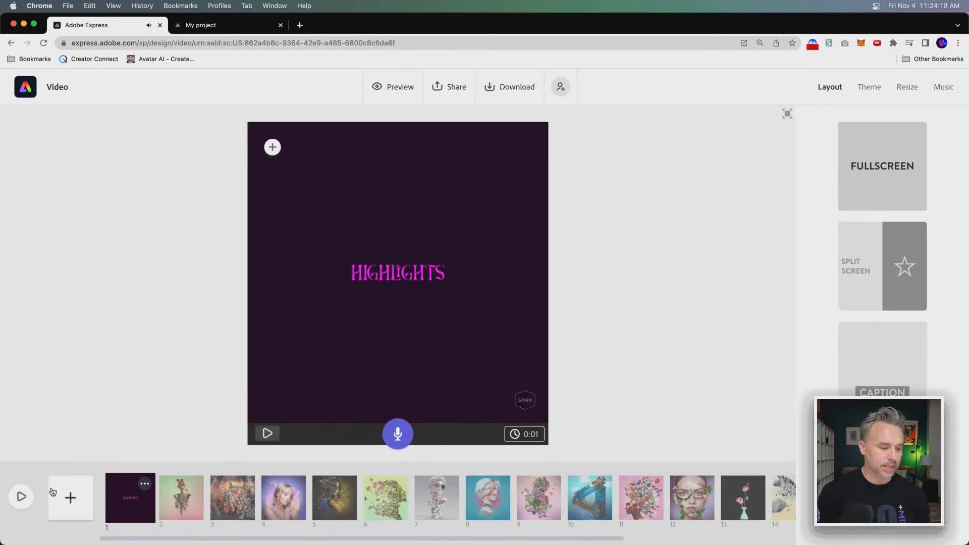
{"action": "left_click", "coordinate": [70, 498]}
{"action": "left_click", "coordinate": [174, 488]}
{"action": "left_click", "coordinate": [194, 484]}
{"action": "left_click", "coordinate": [334, 237]}
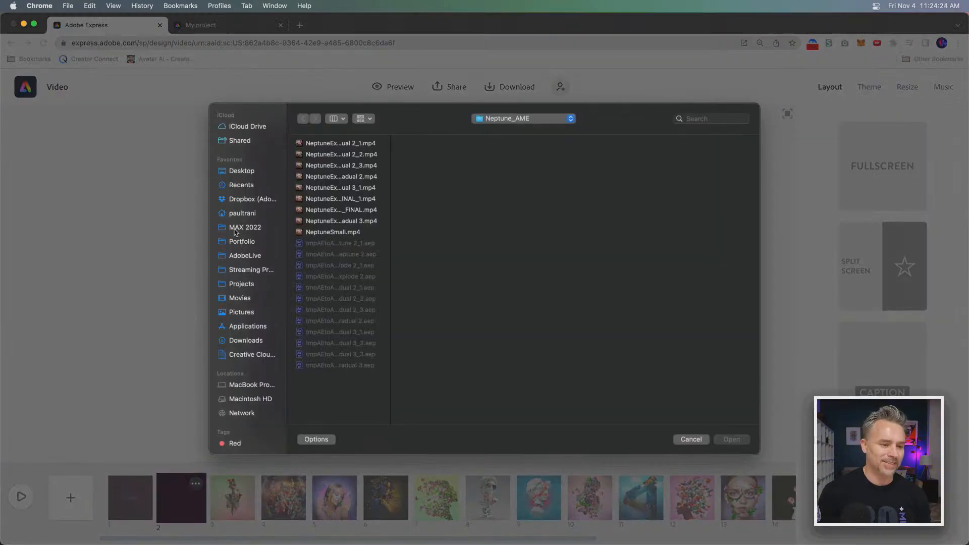
Browse from the home folder to Ae > NFT > SuperRare > Statue > Statue_AME
{"action": "left_click", "coordinate": [231, 213]}
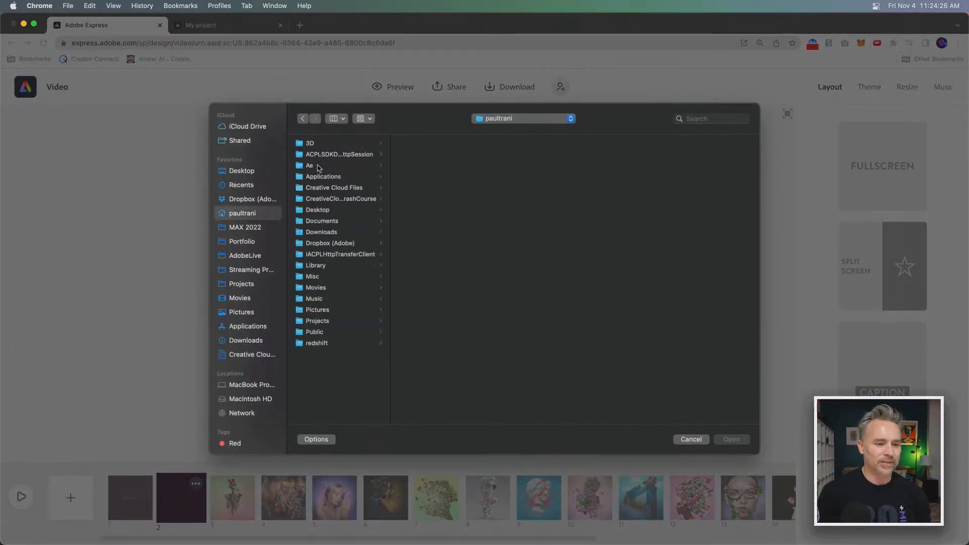
{"action": "left_click", "coordinate": [318, 166]}
{"action": "left_click", "coordinate": [419, 199]}
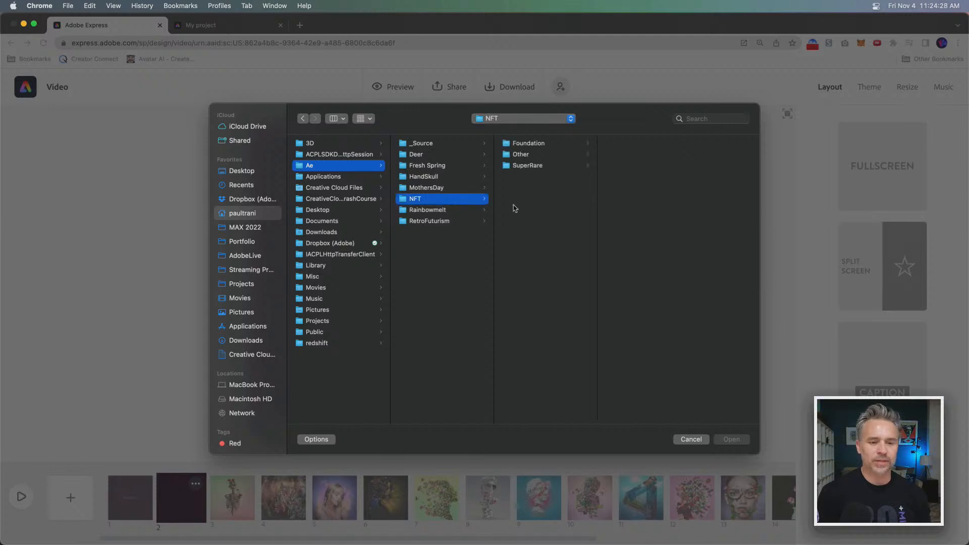
{"action": "left_click", "coordinate": [538, 166]}
{"action": "left_click", "coordinate": [649, 300]}
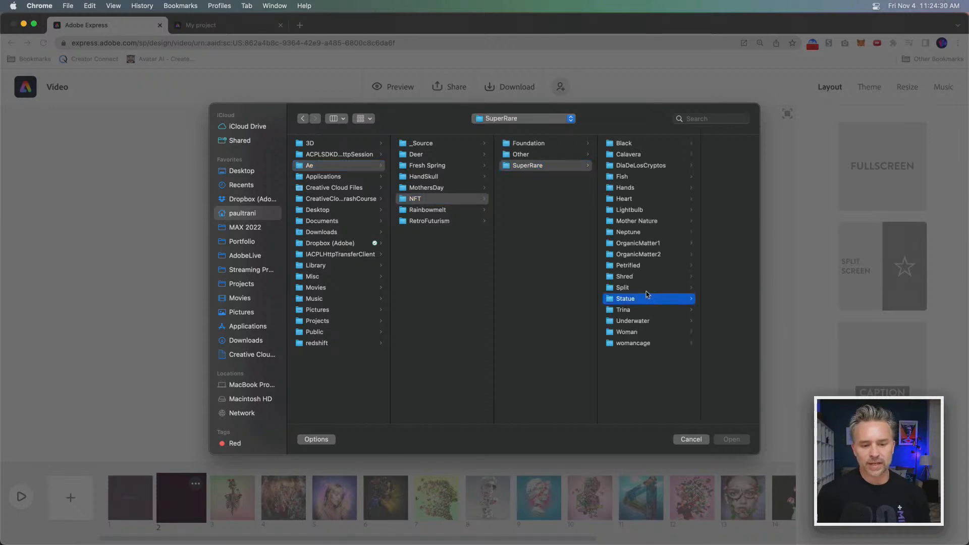
{"action": "left_click", "coordinate": [693, 167]}
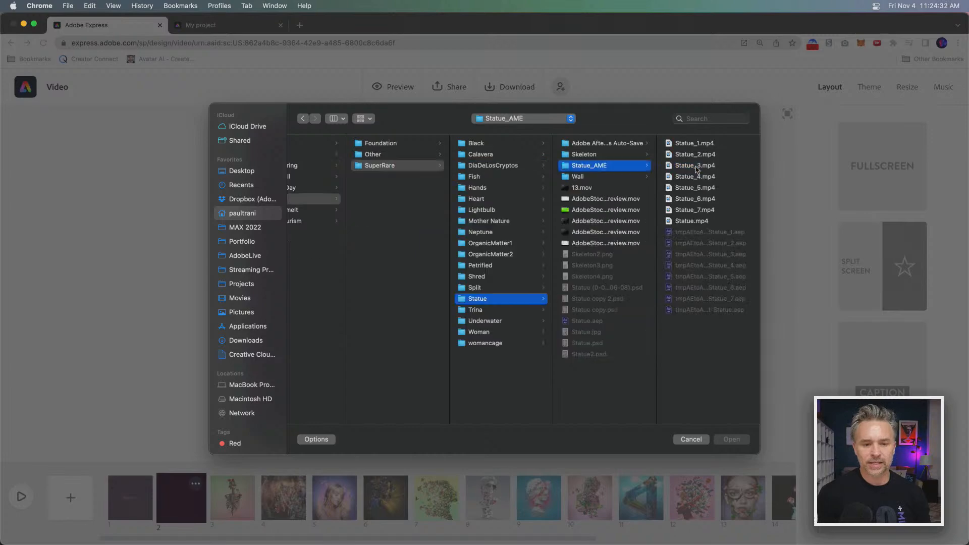
Preview Statue_7.mp4 and close the preview
{"action": "left_click", "coordinate": [683, 209]}
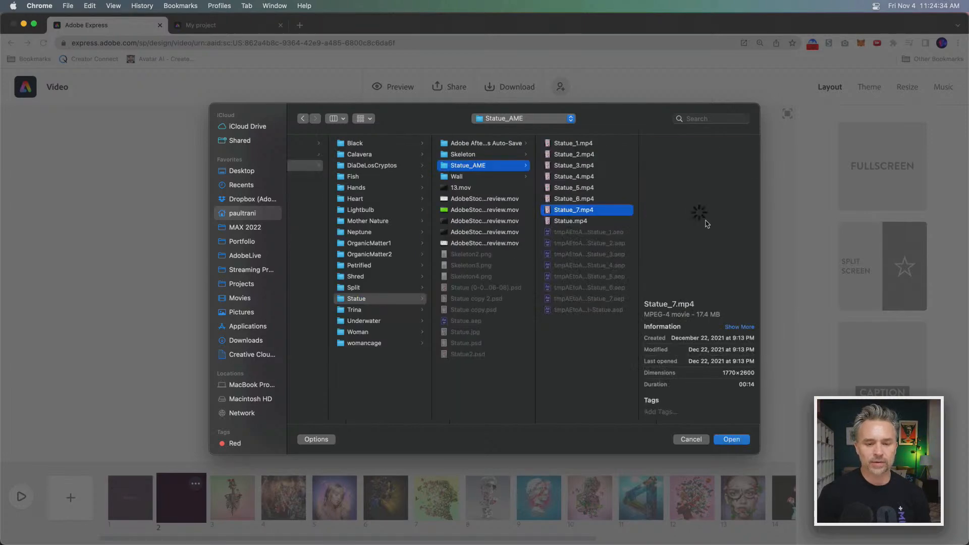
{"action": "key", "text": "space"}
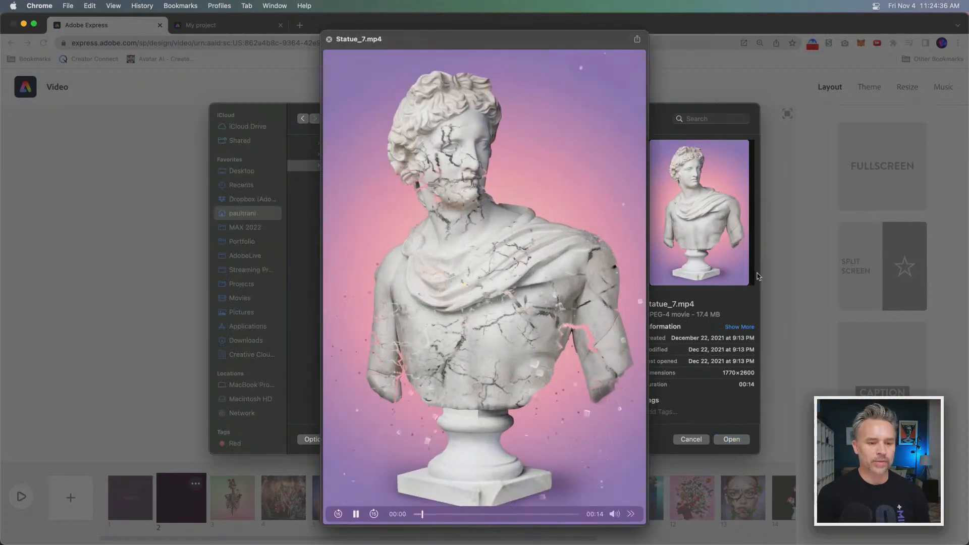
{"action": "key", "text": "space"}
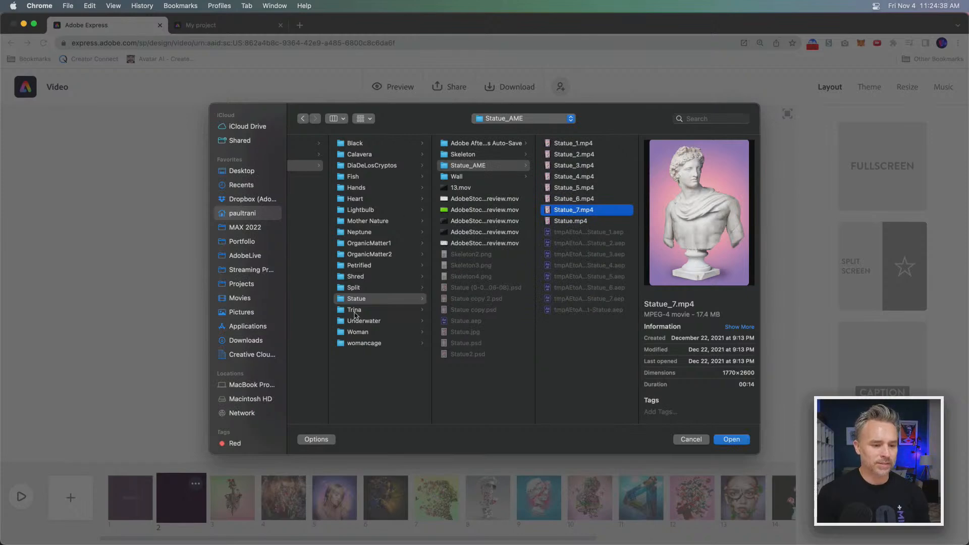
Insert FINALFINALFINAL.mp4 from the Trina > Woman2_AME folder as the new slide's video
{"action": "left_click", "coordinate": [354, 310]}
{"action": "left_click", "coordinate": [467, 167]}
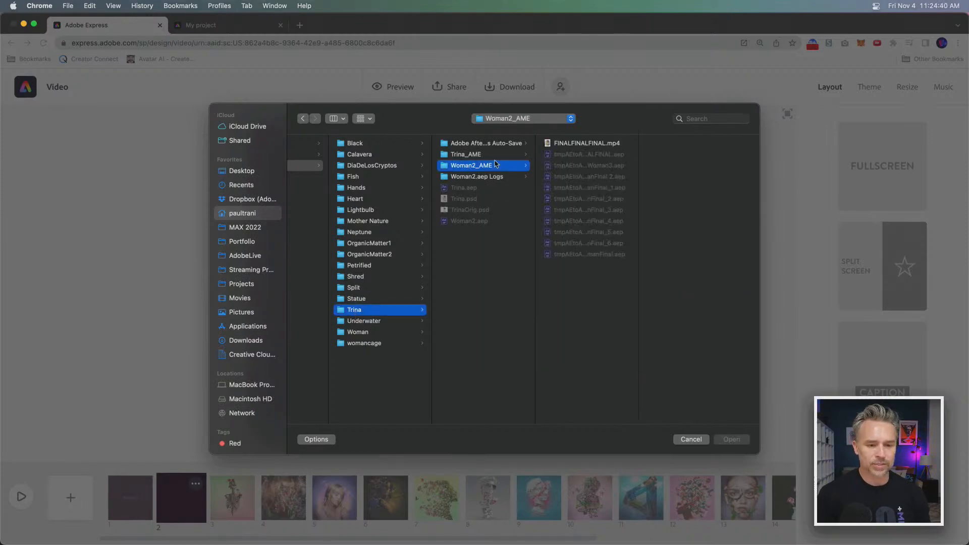
{"action": "left_click", "coordinate": [584, 143]}
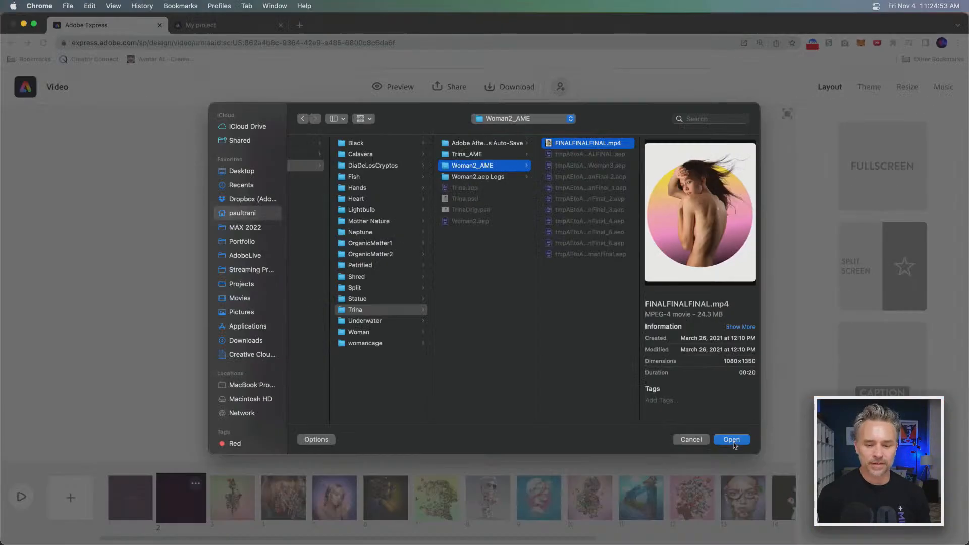
{"action": "left_click", "coordinate": [732, 440]}
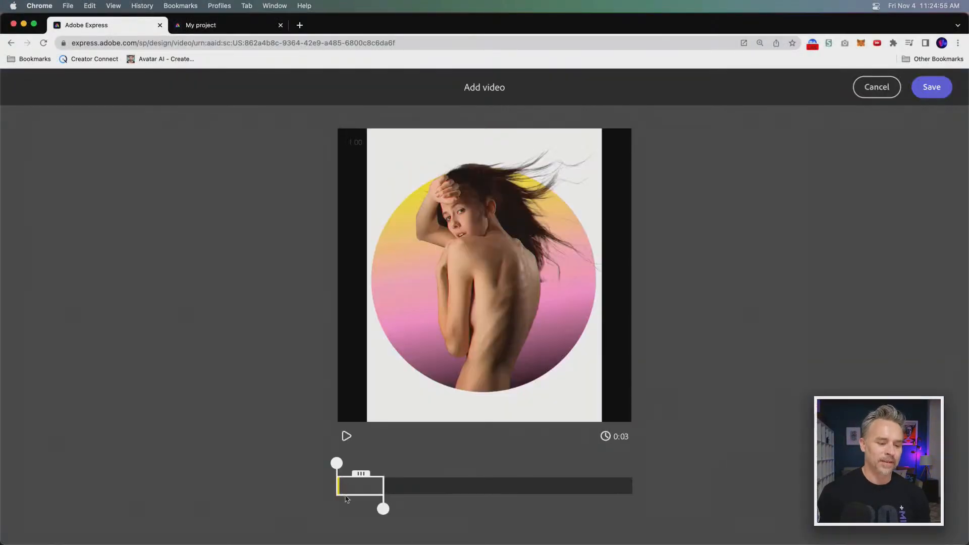
Shift the clip's 3-second trim range toward the middle, where flowers cover the woman, and save the video to the slide
{"action": "left_click_drag", "start_coordinate": [359, 482], "coordinate": [449, 482]}
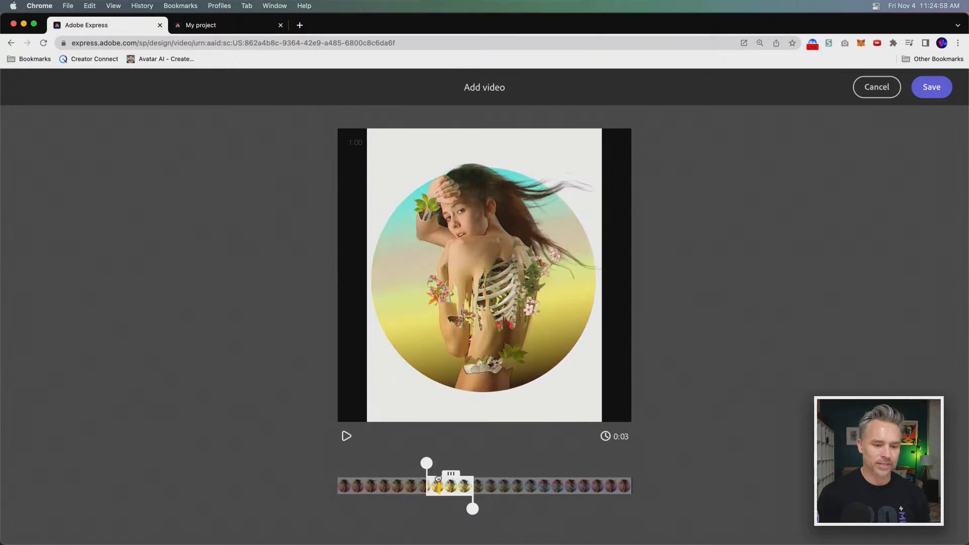
{"action": "left_click_drag", "start_coordinate": [421, 487], "coordinate": [452, 487]}
{"action": "left_click", "coordinate": [923, 93]}
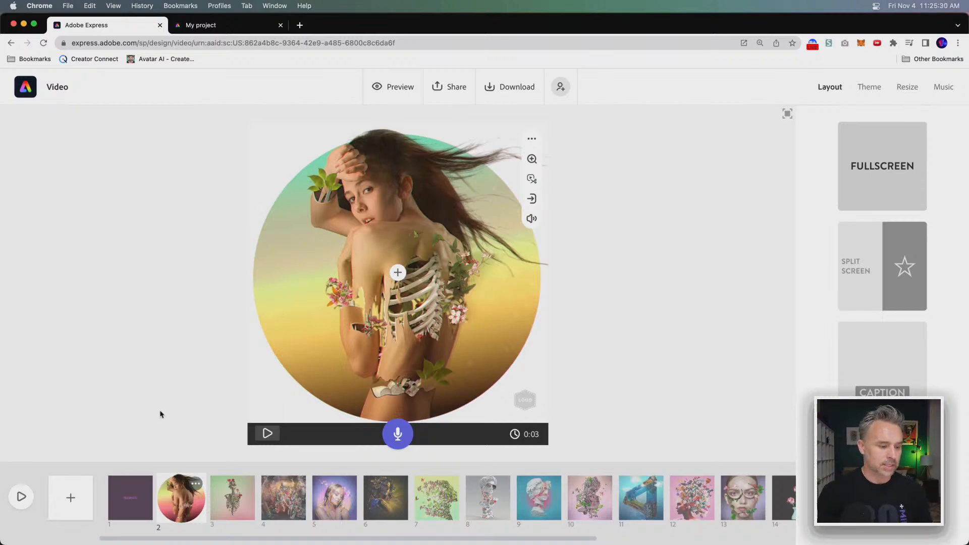
Reorder the new woman slide to position 3 and the ruined-columns slide to position 9, and preview the video from the title slide
{"action": "left_click_drag", "start_coordinate": [178, 508], "coordinate": [536, 502]}
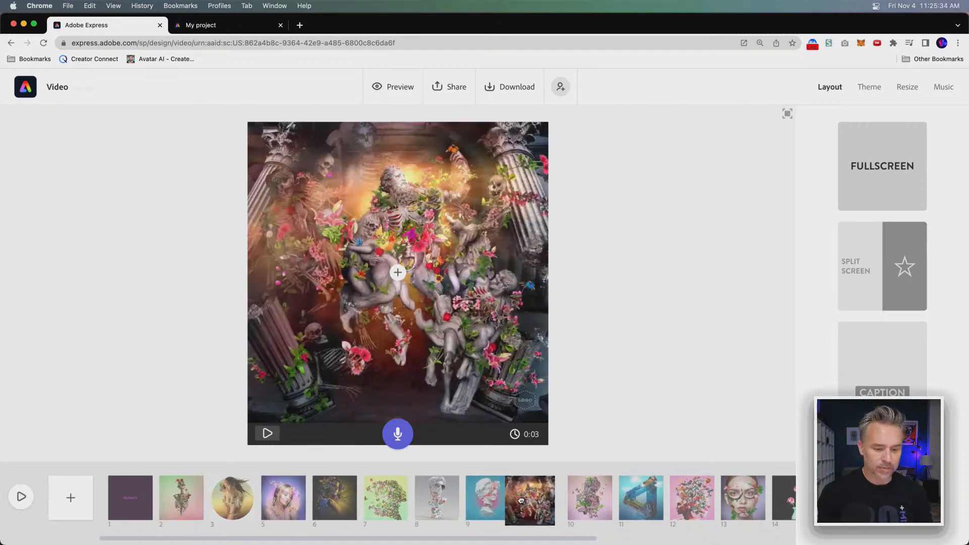
{"action": "left_click", "coordinate": [146, 508]}
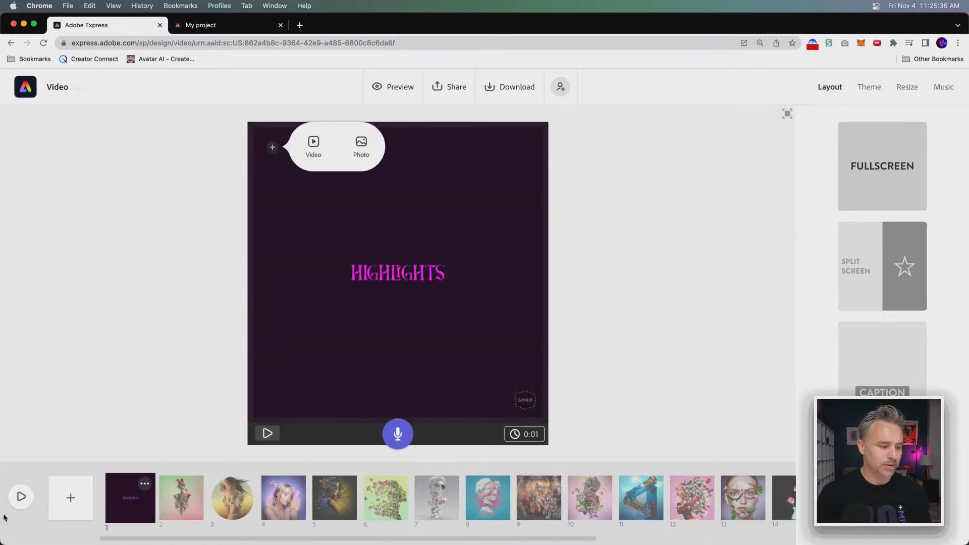
{"action": "left_click", "coordinate": [17, 502]}
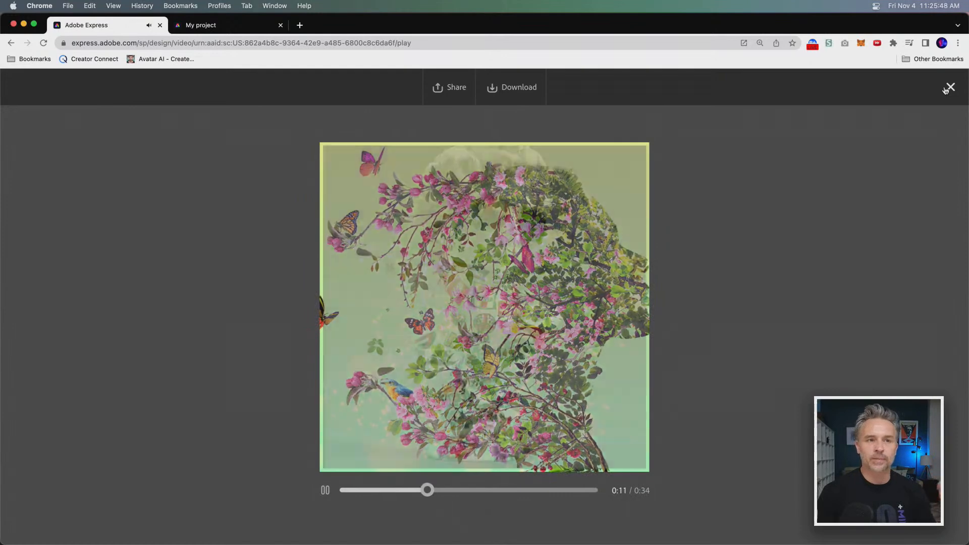
{"action": "left_click", "coordinate": [949, 88]}
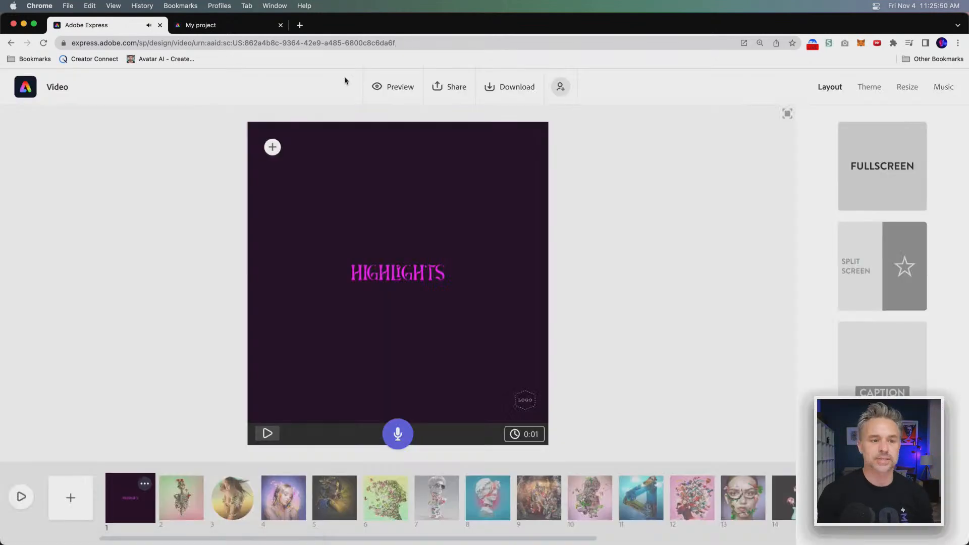
{"action": "scroll", "coordinate": [516, 499], "scroll_direction": "right", "scroll_amount": 5}
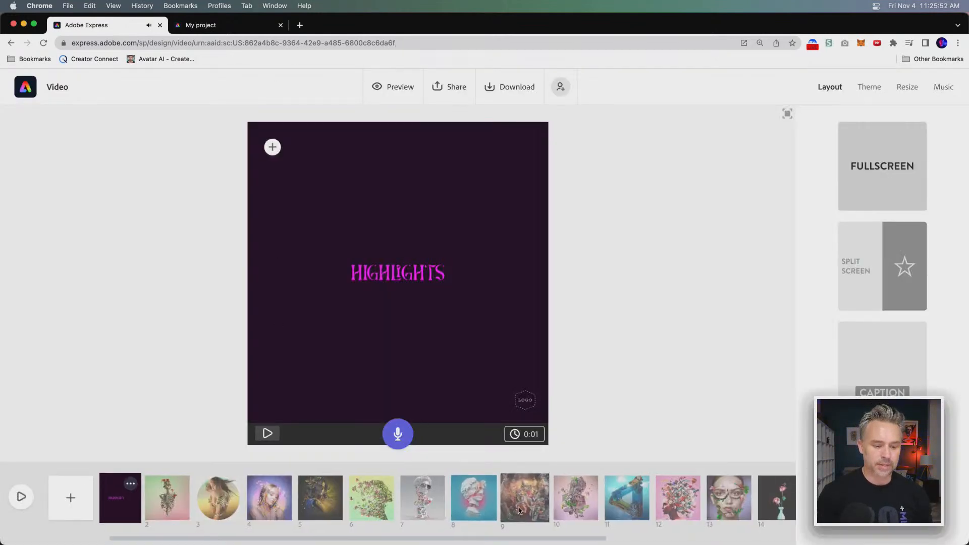
{"action": "scroll", "coordinate": [515, 509], "scroll_direction": "left", "scroll_amount": 5}
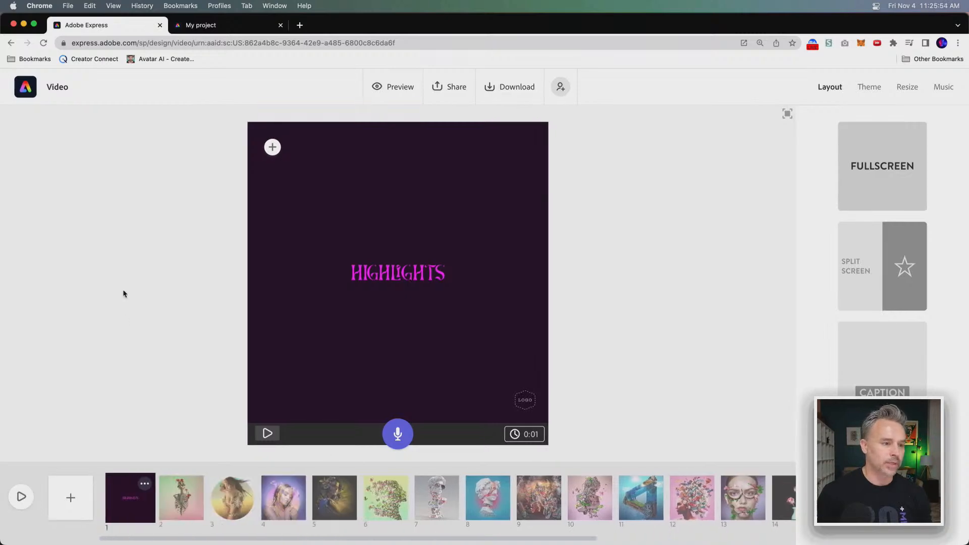
Return to the project list, open the WorkHard project and go to its third page from the page overview
{"action": "left_click", "coordinate": [26, 88]}
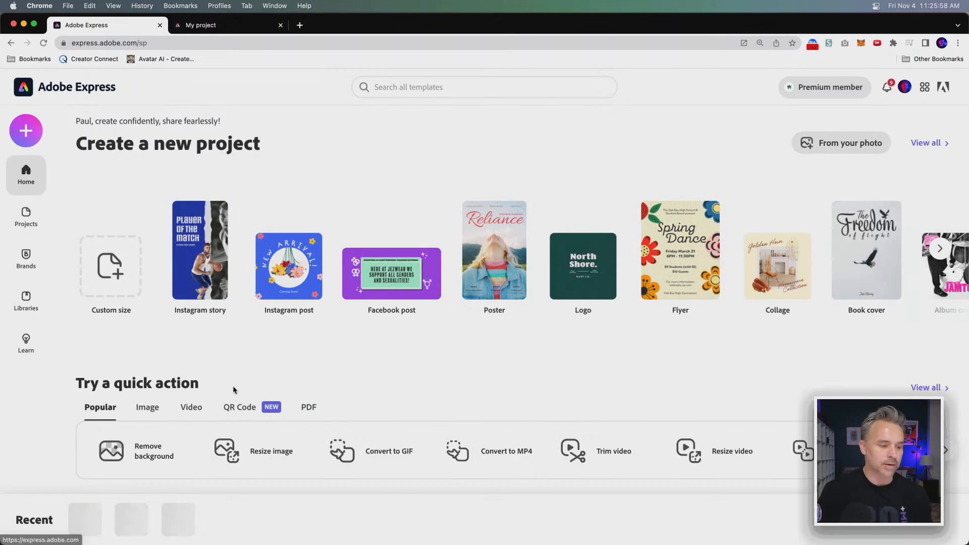
{"action": "left_click", "coordinate": [16, 220]}
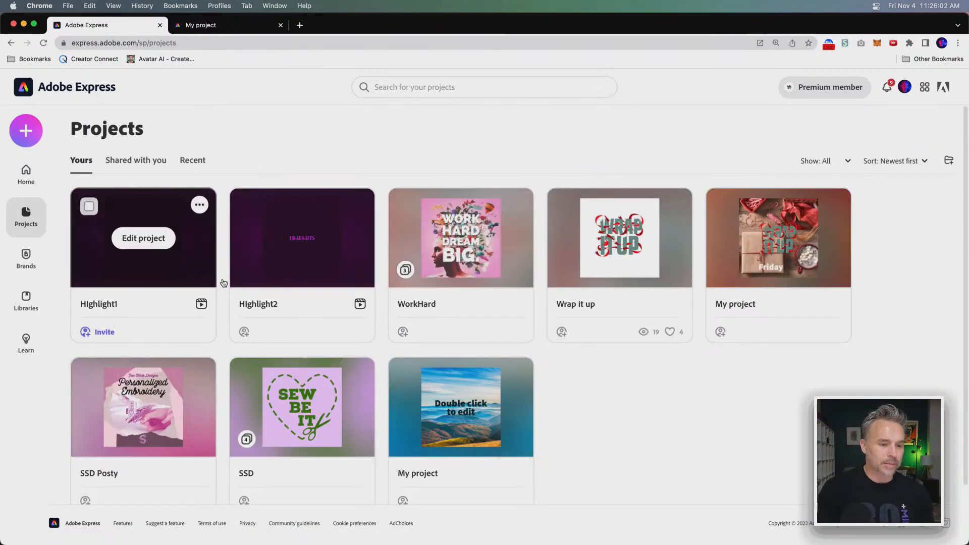
{"action": "left_click", "coordinate": [461, 211]}
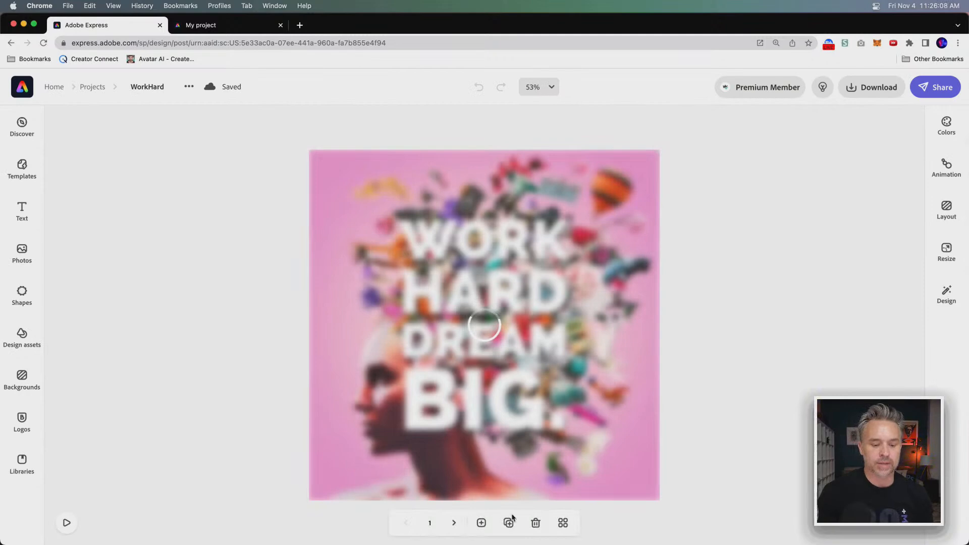
{"action": "left_click", "coordinate": [563, 522]}
{"action": "left_click", "coordinate": [388, 216]}
{"action": "double_click", "coordinate": [395, 215]}
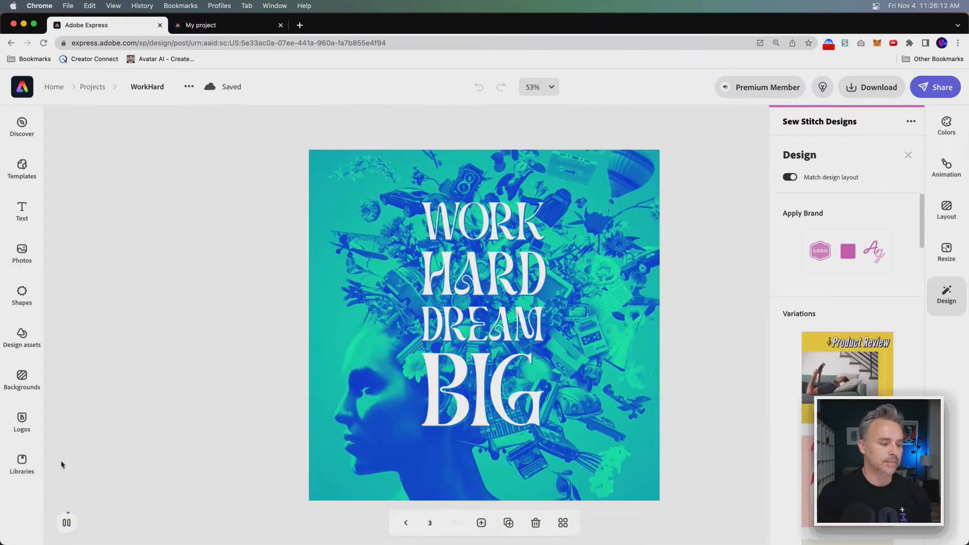